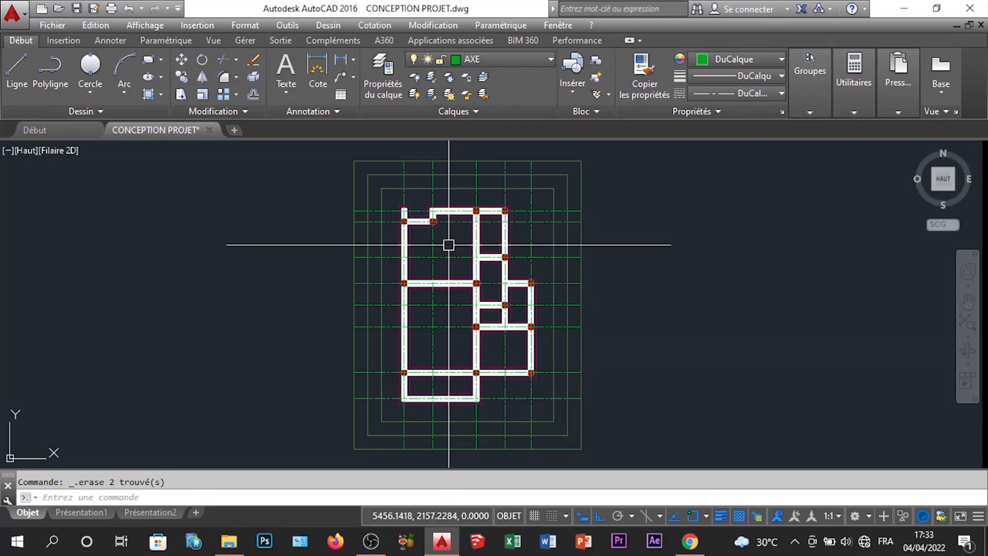
Examine the foundation plan's axis lines and surrounding frames, especially where the vertical axes meet the outer frame's upper edge
scroll(445, 193, "up", 2)
scroll(440, 200, "down", 2)
scroll(425, 152, "up", 3)
scroll(425, 158, "down", 2)
scroll(425, 166, "up", 2)
scroll(406, 176, "up", 2)
scroll(428, 218, "down", 4)
scroll(432, 211, "up", 2)
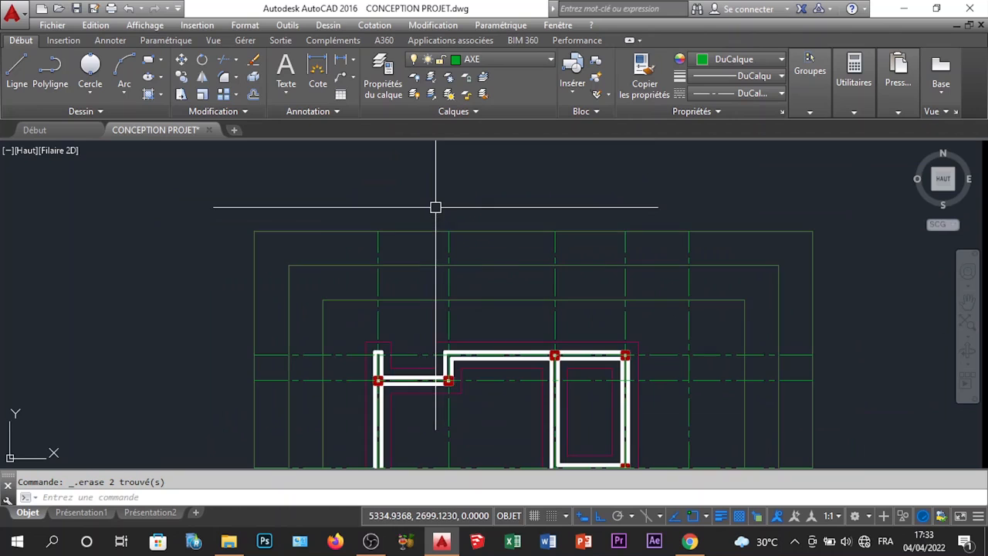
scroll(435, 209, "down", 2)
scroll(438, 254, "up", 2)
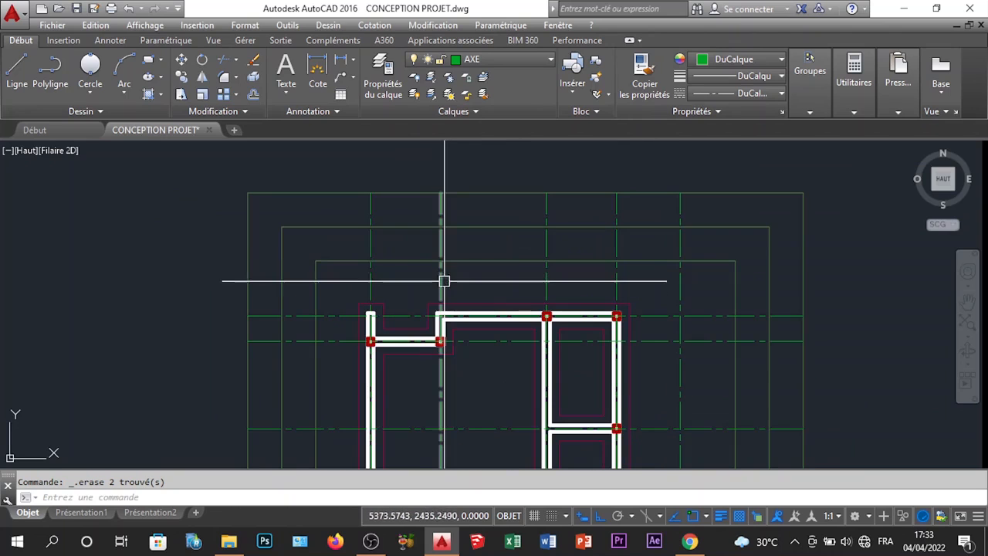
scroll(466, 379, "down", 2)
scroll(466, 333, "up", 2)
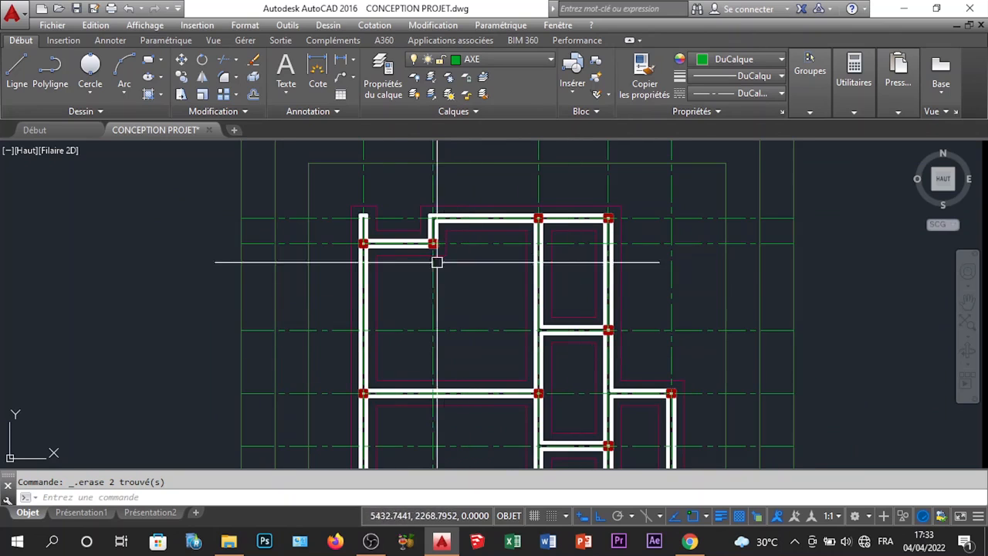
scroll(418, 298, "down", 2)
scroll(417, 232, "up", 2)
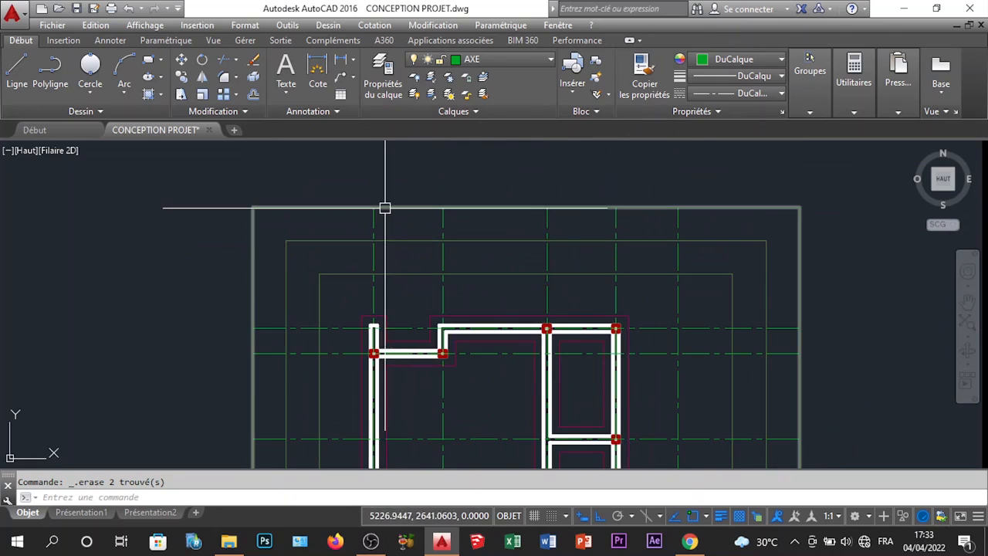
scroll(409, 197, "down", 1)
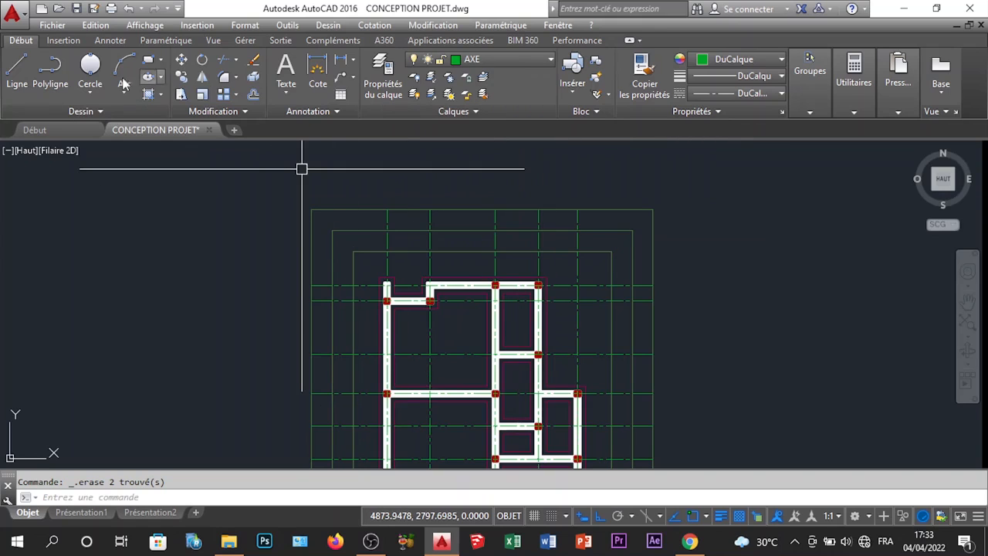
scroll(394, 208, "up", 4)
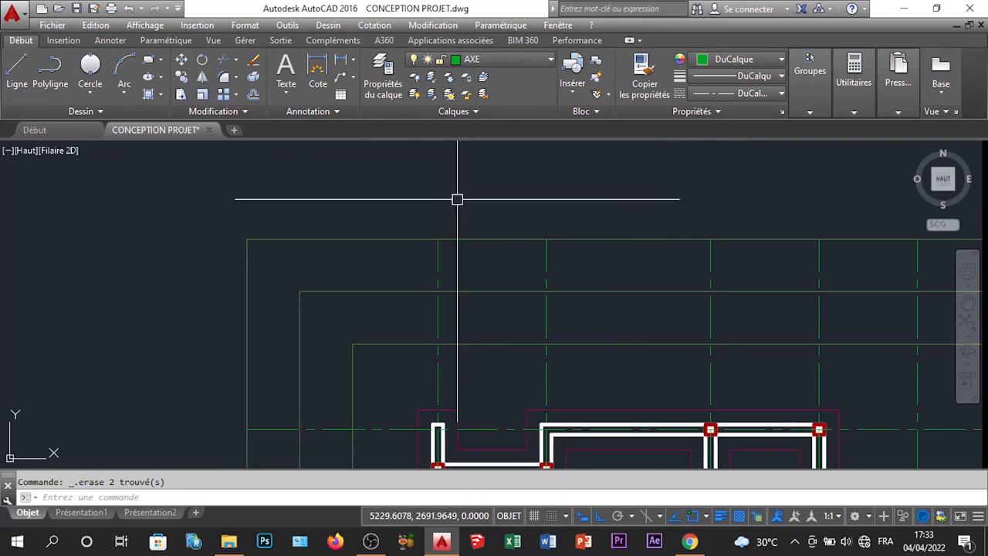
scroll(425, 204, "down", 5)
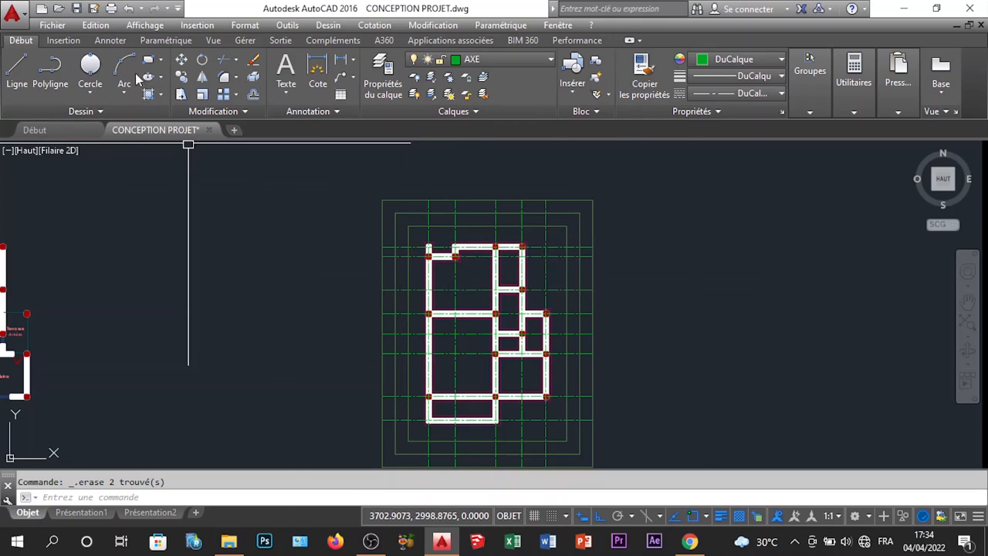
Draw a two-point circle 80 in diameter, rising vertically from the upper end of the leftmost vertical axis
left_click(82, 94)
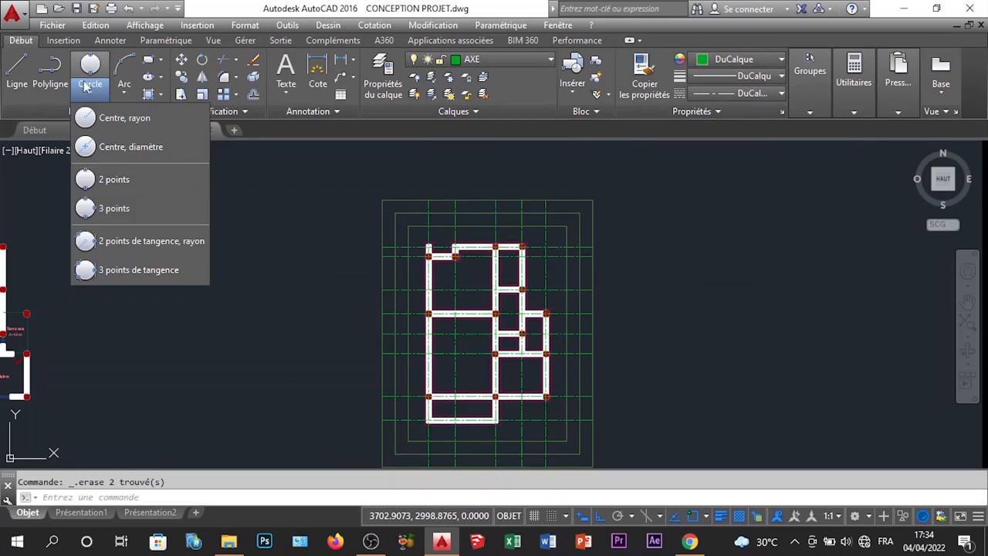
left_click(128, 183)
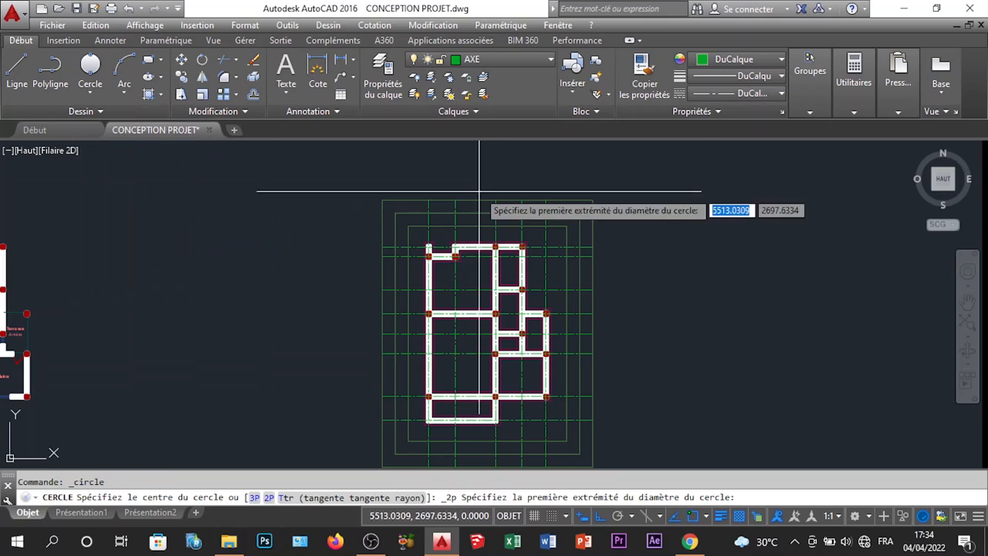
scroll(394, 204, "up", 3)
left_click(395, 204)
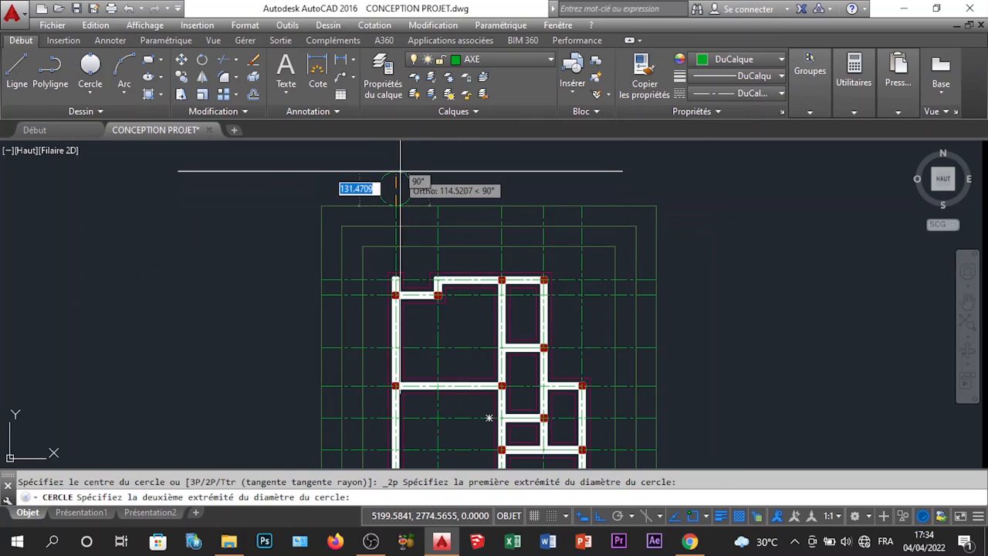
type("80")
key("Return")
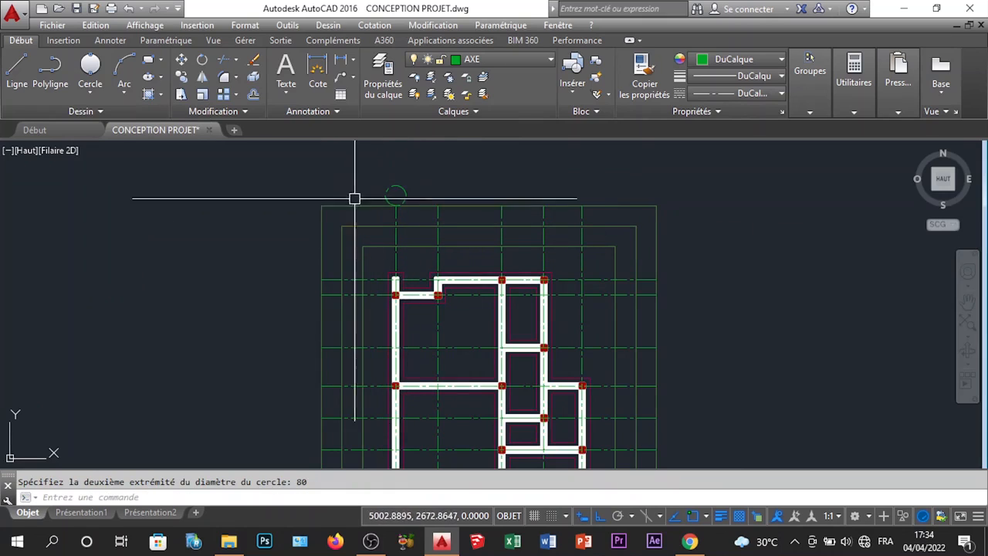
Change the axis circle's linetype to Continuous and deselect the circle
scroll(401, 189, "down", 3)
scroll(436, 286, "up", 1)
scroll(386, 150, "down", 1)
scroll(415, 216, "up", 3)
middle_click_drag(401, 205, 425, 282)
scroll(390, 236, "up", 4)
left_click(446, 192)
left_click(385, 225)
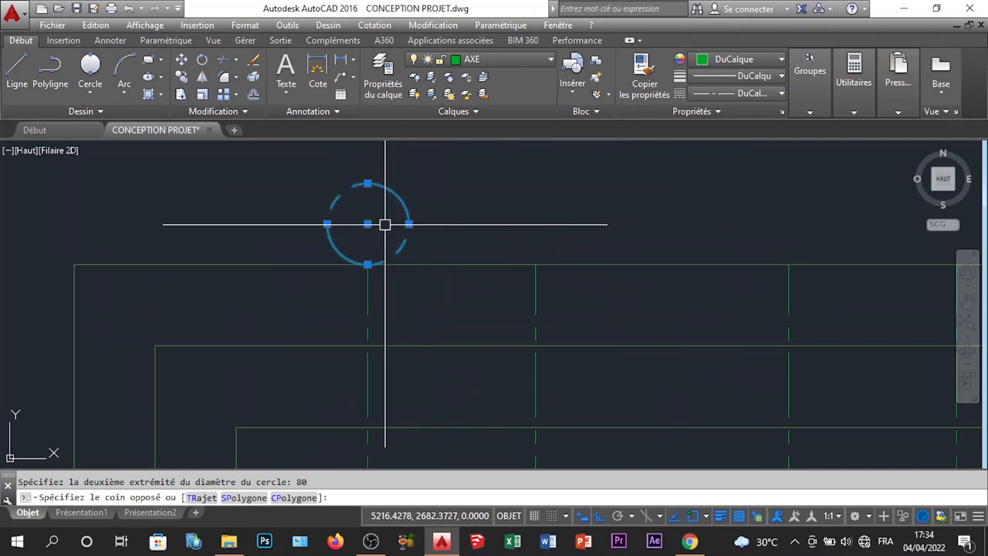
left_click(744, 96)
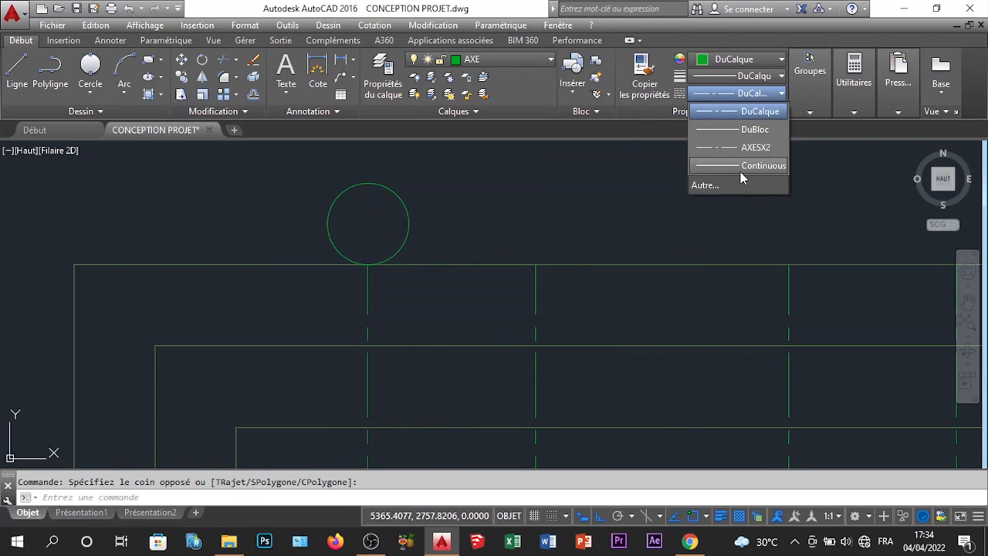
left_click(743, 166)
scroll(370, 227, "down", 6)
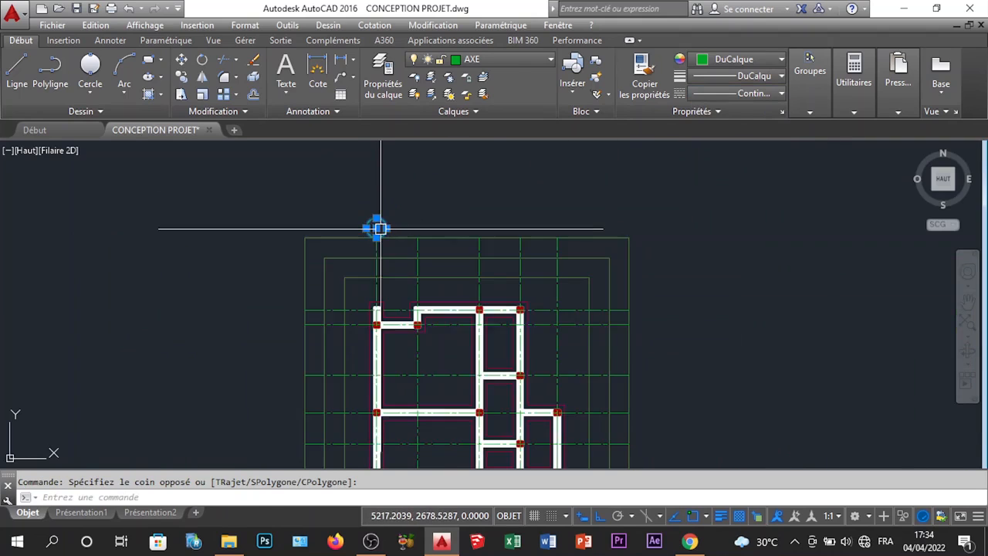
scroll(377, 227, "up", 4)
key("Escape")
scroll(448, 232, "down", 5)
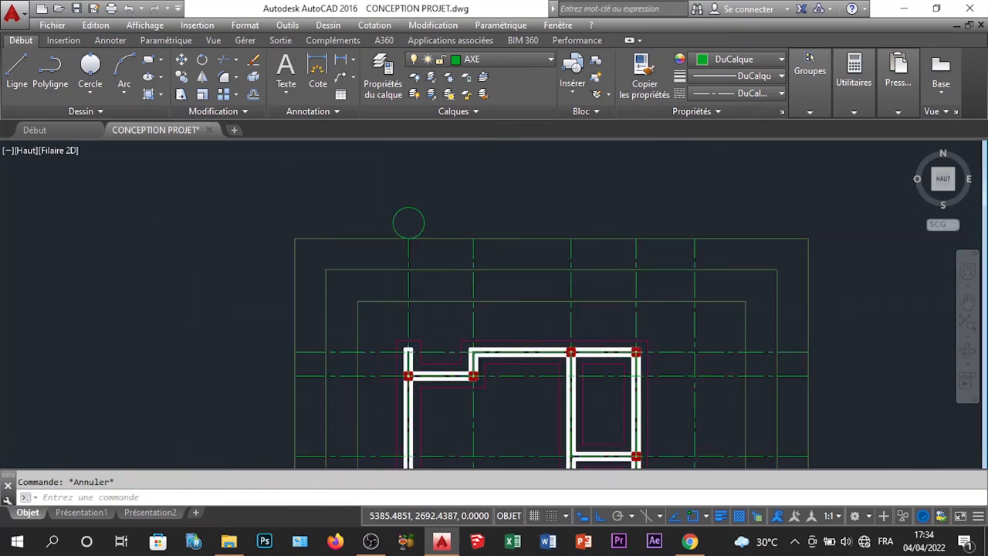
Add a horizontal linear dimension across the axis circle by selecting the circle, placing the dimension line well above it
scroll(452, 265, "up", 8)
scroll(446, 255, "down", 4)
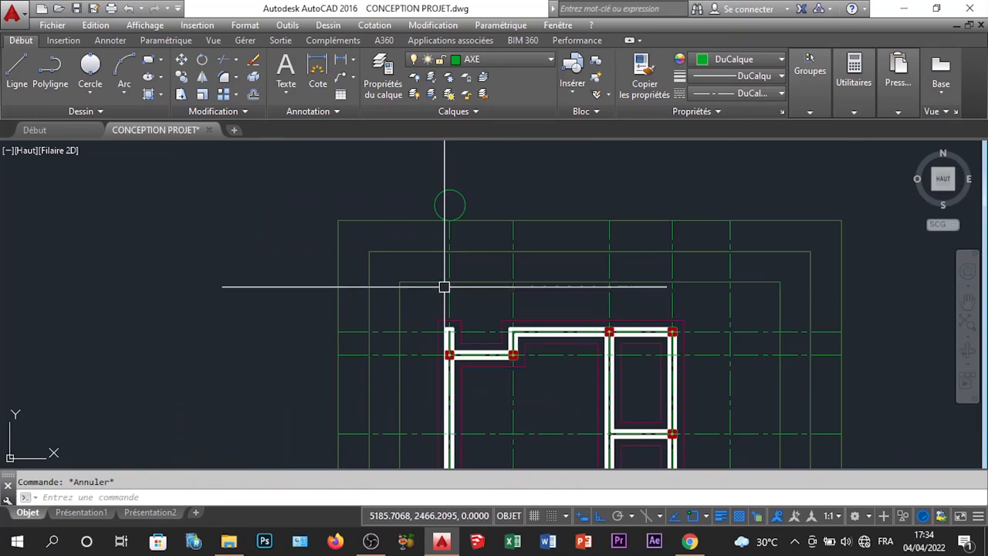
scroll(466, 182, "up", 5)
scroll(465, 198, "down", 2)
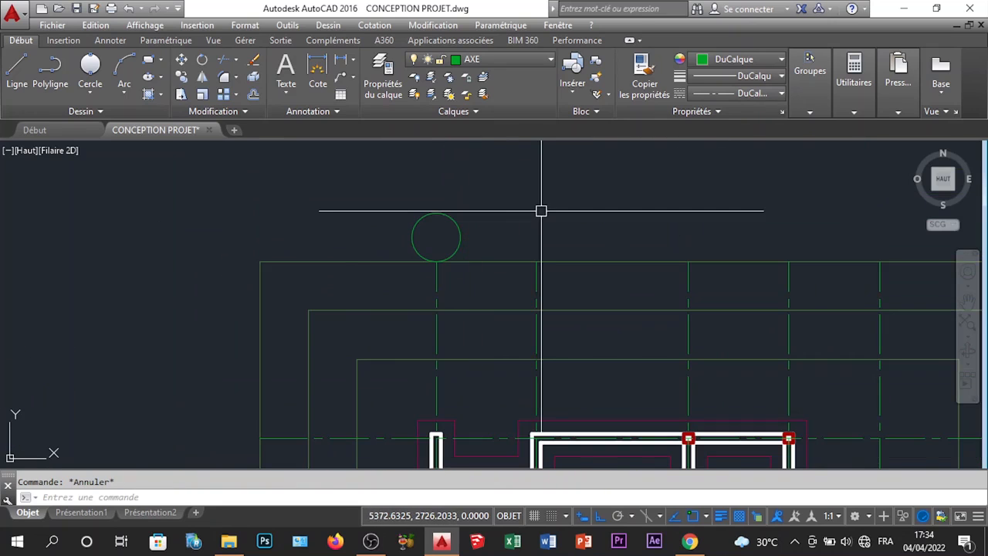
middle_click_drag(540, 209, 460, 220)
middle_click_drag(360, 116, 353, 157)
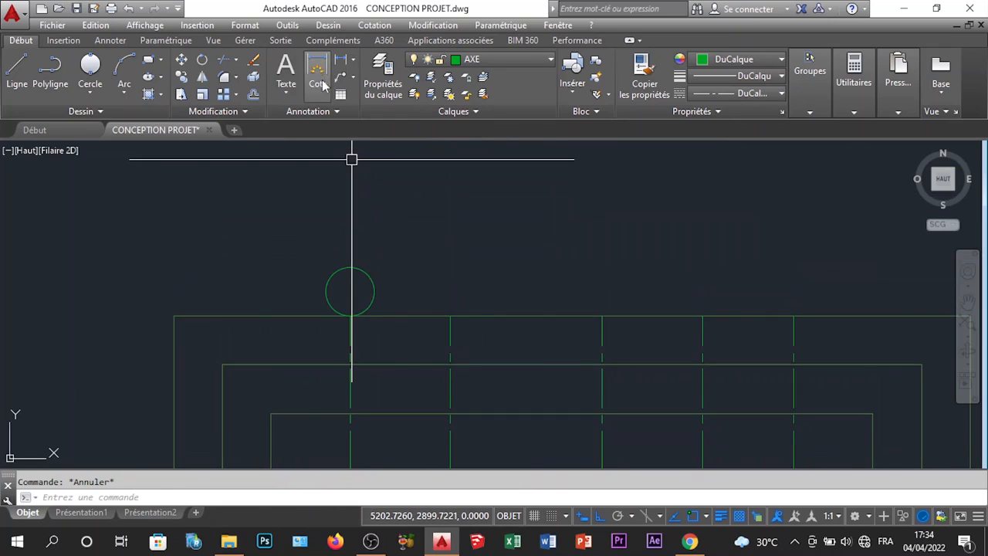
left_click(343, 62)
key("Return")
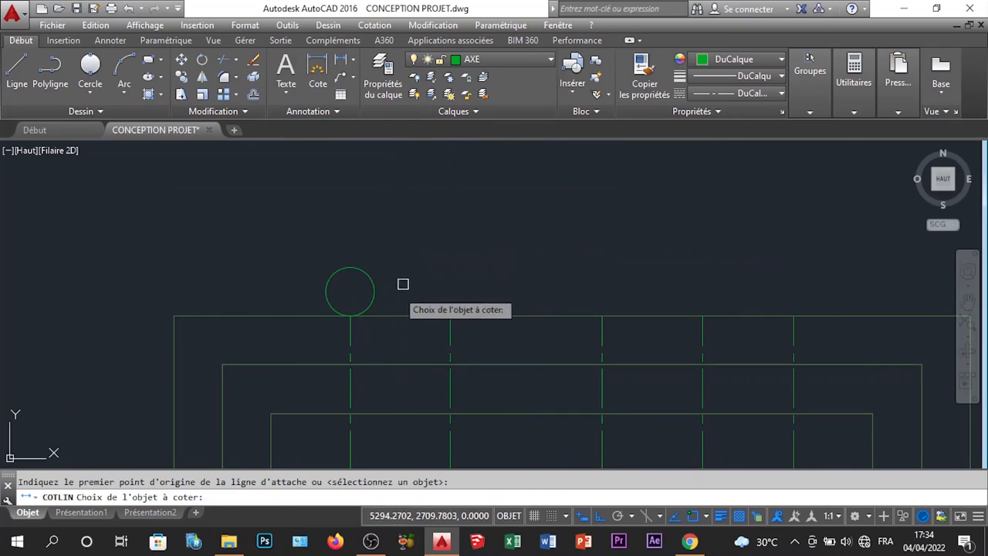
left_click(362, 272)
scroll(360, 308, "down", 4)
scroll(378, 247, "up", 2)
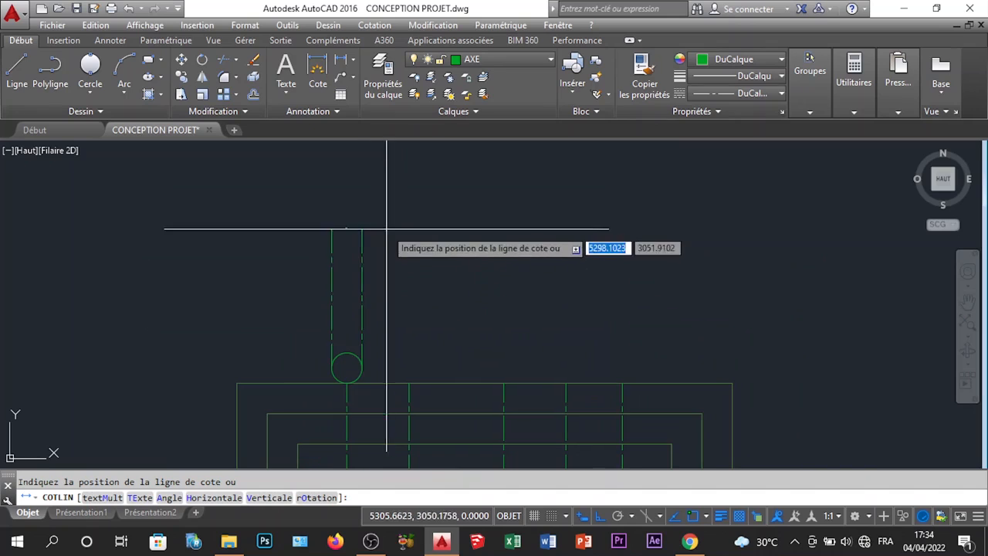
left_click(363, 266)
scroll(393, 263, "up", 3)
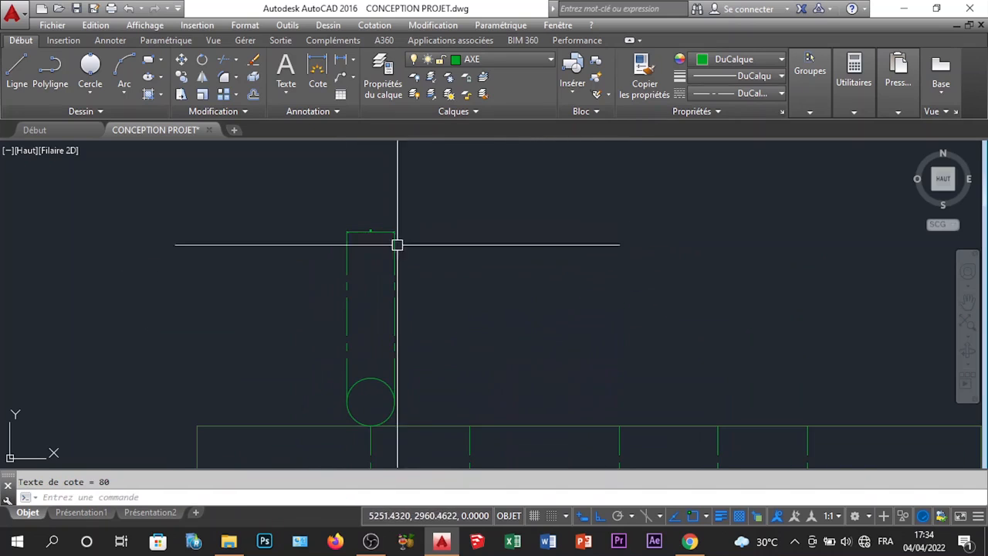
Explode the linear dimension above the axis circle into separate objects
scroll(390, 229, "up", 2)
scroll(392, 229, "down", 3)
scroll(382, 270, "up", 2)
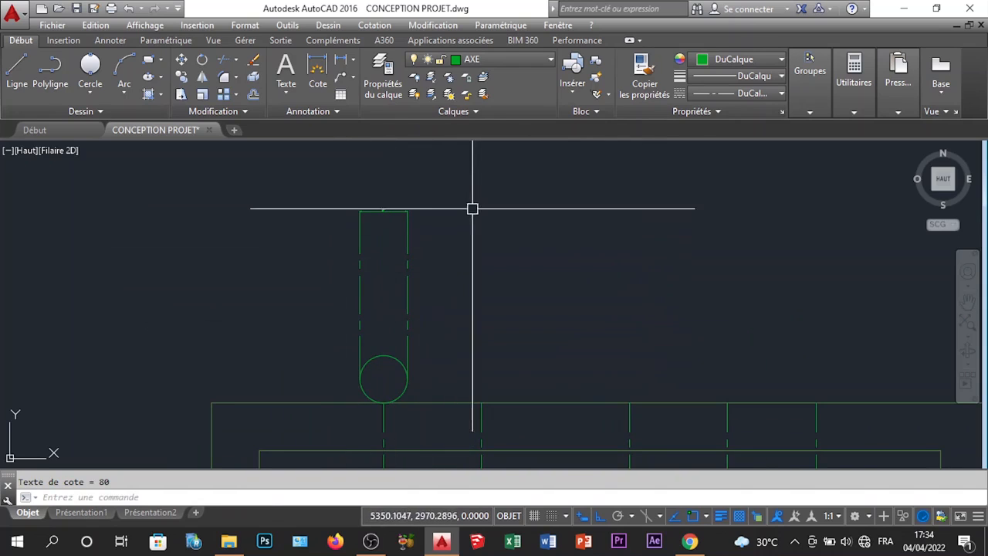
scroll(348, 309, "up", 4)
left_click(446, 295)
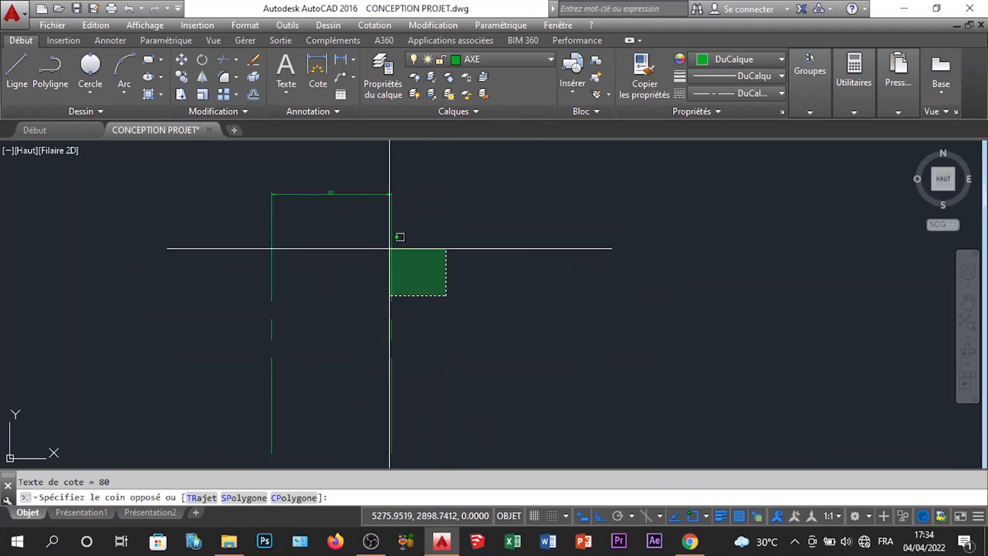
left_click(251, 195)
left_click(253, 93)
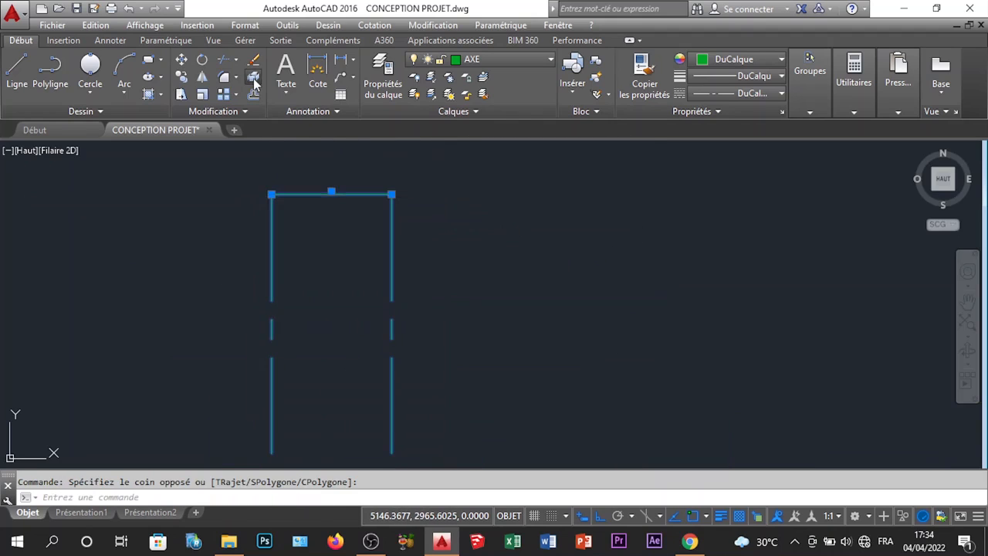
scroll(435, 249, "down", 4)
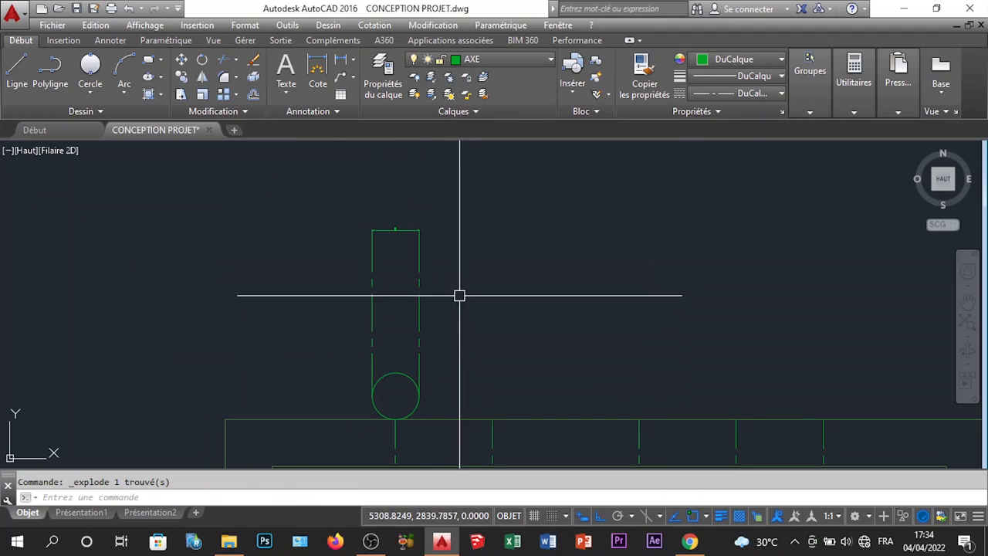
Delete the exploded dimension's horizontal line and both extension lines, keeping its text
left_click(453, 310)
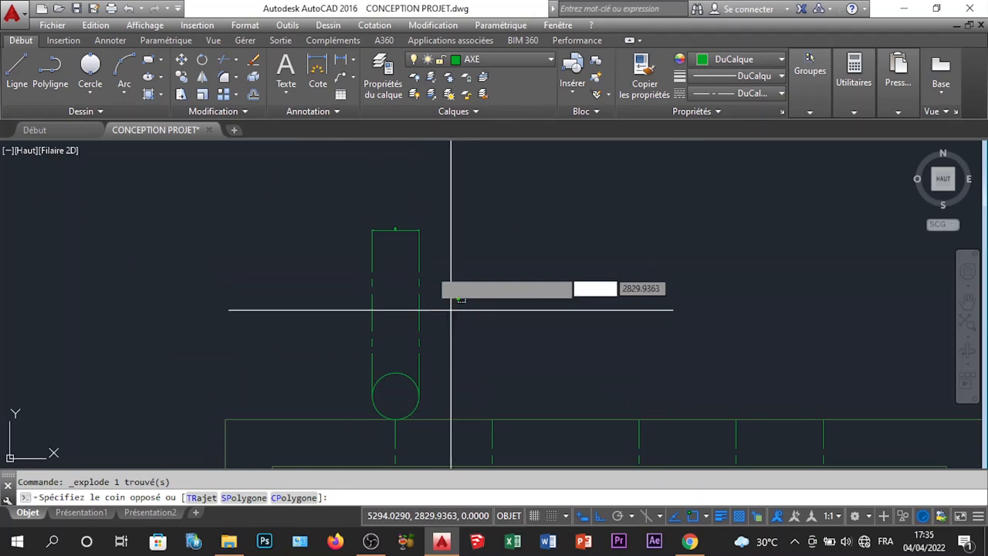
left_click(399, 203)
left_click(384, 305)
left_click(364, 205)
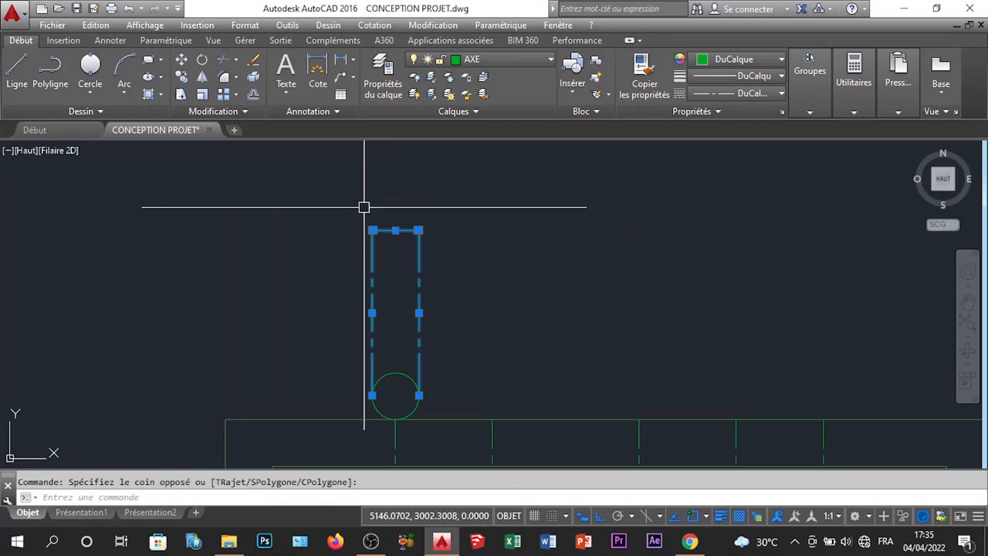
left_click(360, 221)
key("Delete")
Move the leftover dimension text by its grip to the centre of the axis circle
scroll(402, 233, "up", 2)
scroll(403, 234, "up", 2)
left_click(329, 192)
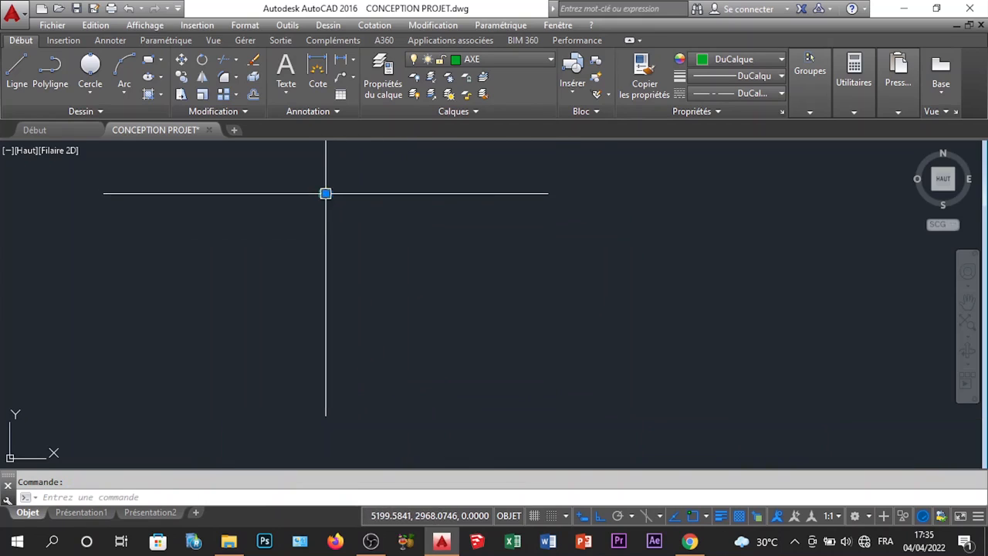
left_click(326, 193)
scroll(339, 187, "down", 6)
scroll(340, 379, "up", 4)
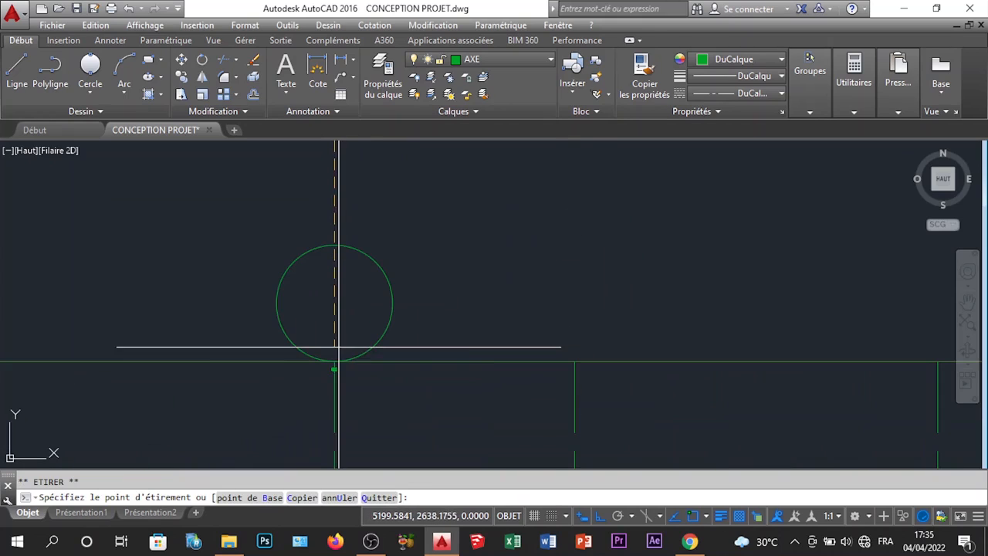
scroll(337, 346, "down", 5)
left_click(341, 312)
Open the text inside the axis circle for editing and set its height to 20
scroll(336, 309, "up", 10)
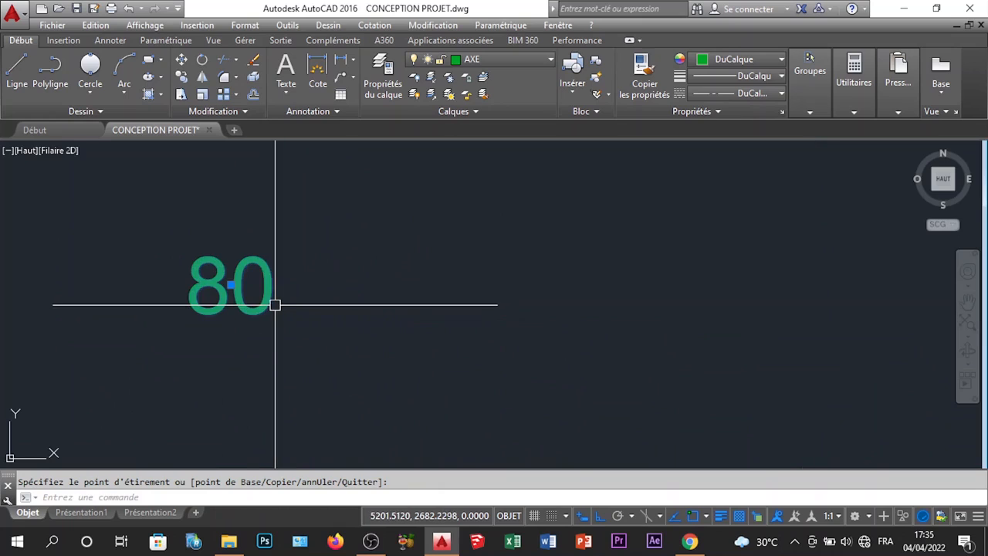
left_click(274, 305)
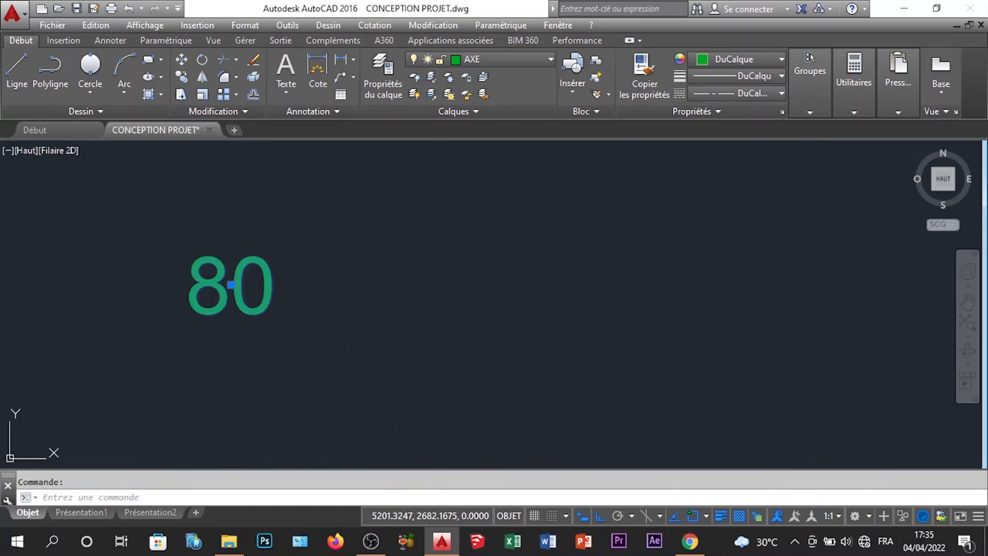
double_click(267, 310)
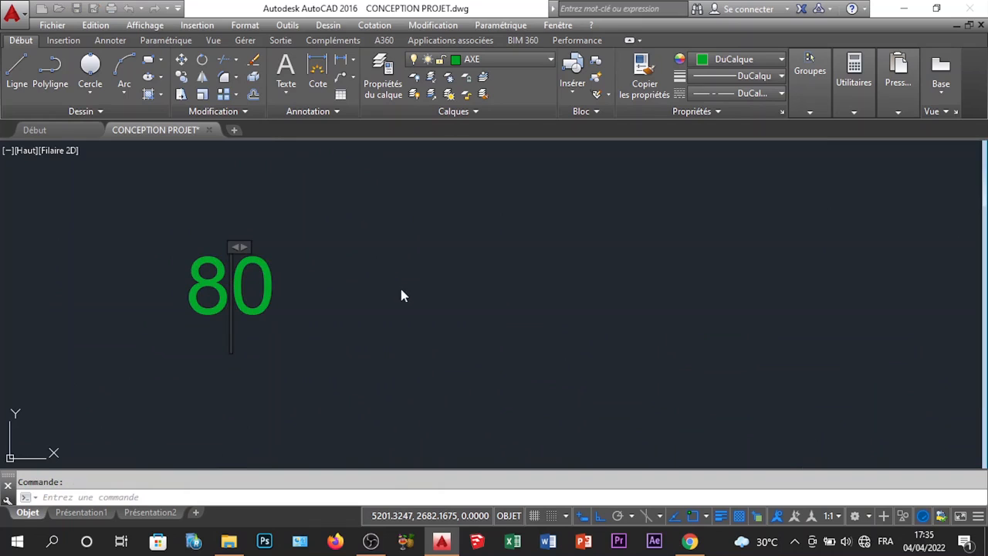
scroll(401, 289, "down", 6)
scroll(402, 291, "up", 3)
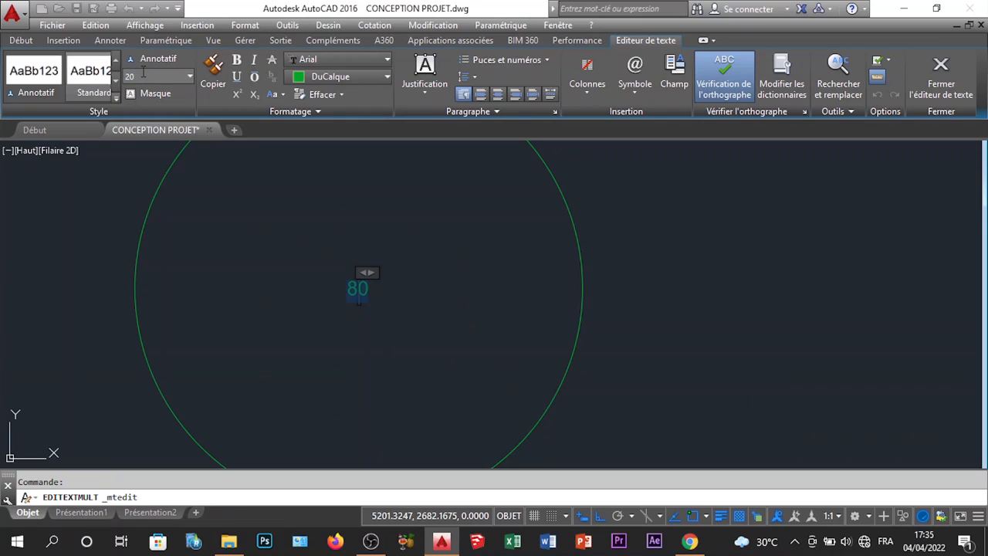
key("Return")
scroll(409, 358, "down", 7)
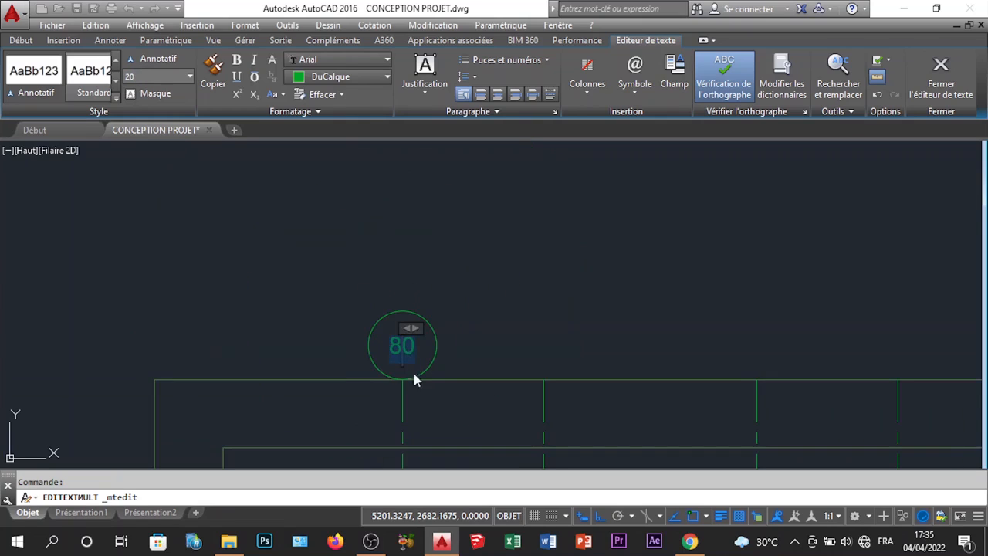
scroll(412, 363, "up", 3)
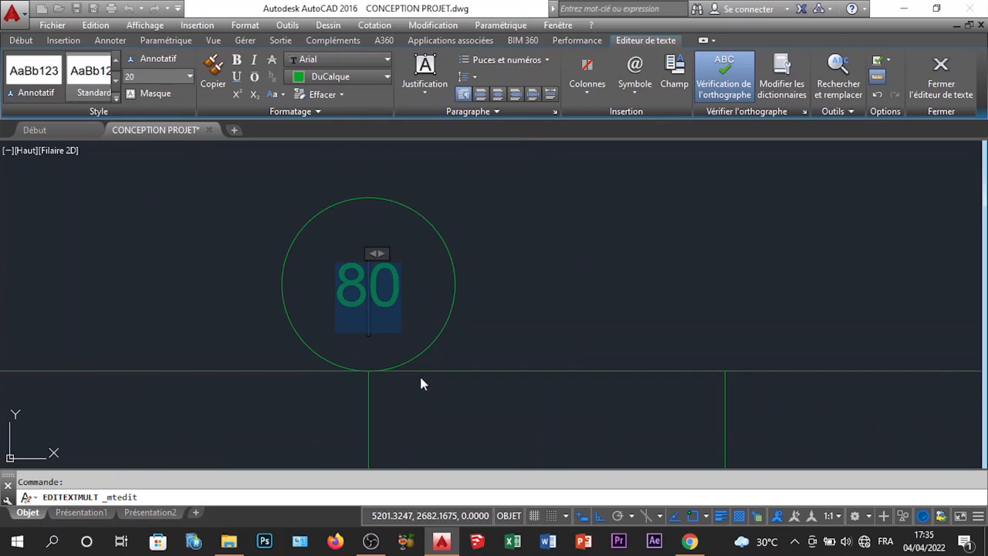
Set the text inside the axis circle to height 35 and the Astral Sisters font, and close the text editor
left_click(174, 74)
type("35")
key("Return")
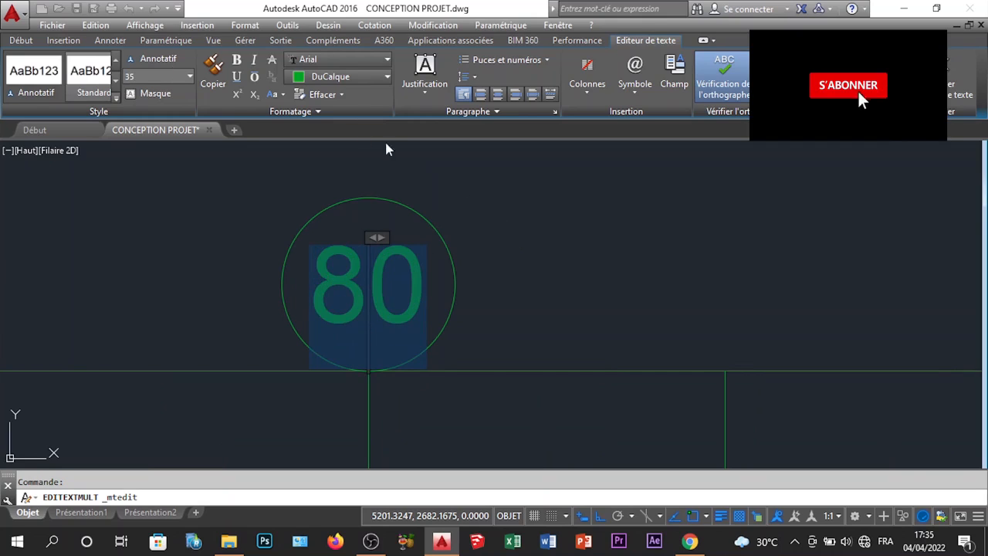
left_click(318, 62)
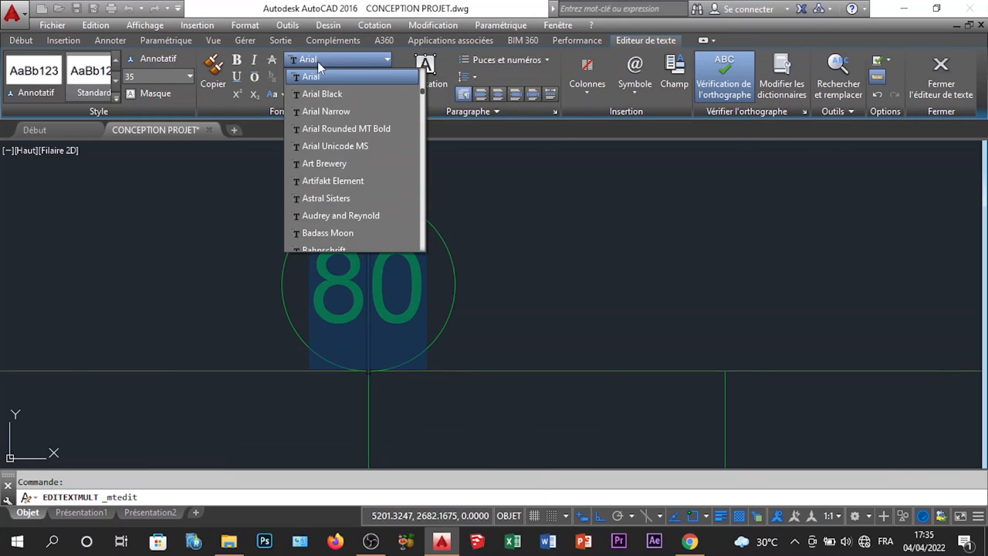
left_click(328, 200)
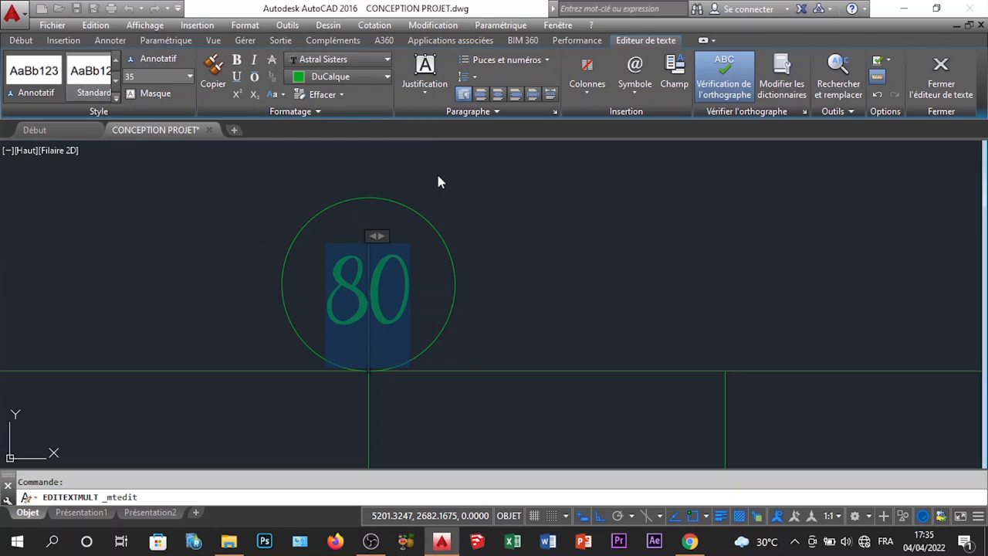
left_click(538, 270)
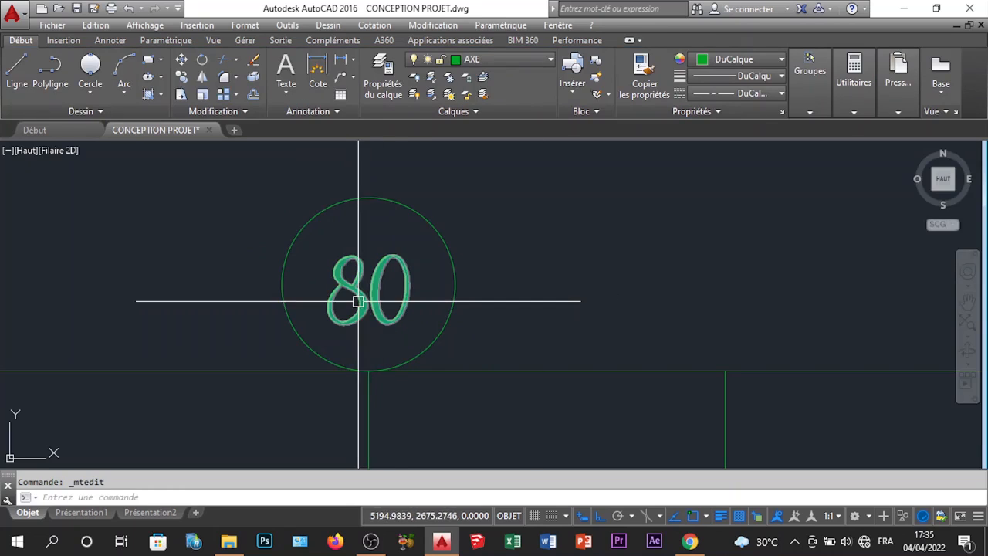
Make the text inside the axis circle bold and replace it with the letter A
left_click(368, 288)
double_click(368, 286)
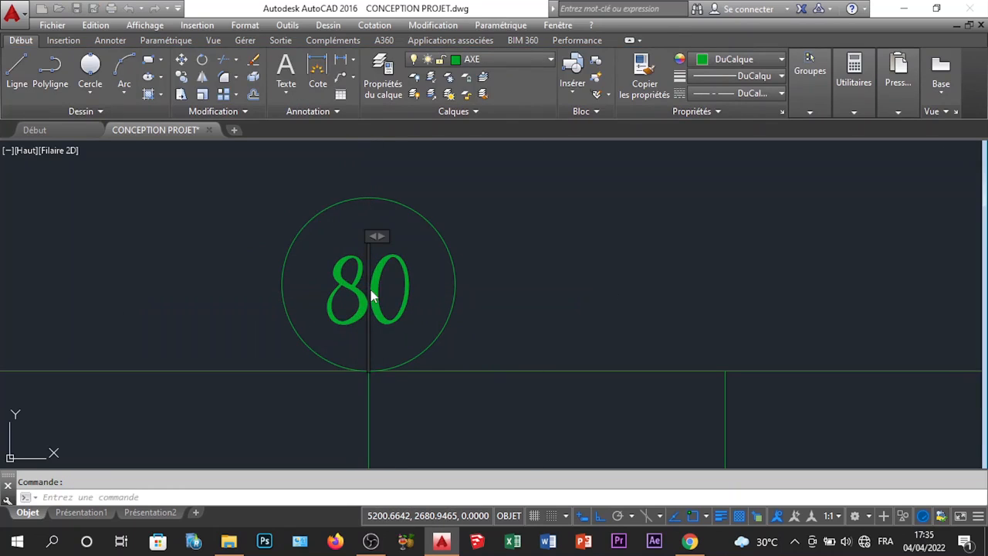
double_click(369, 295)
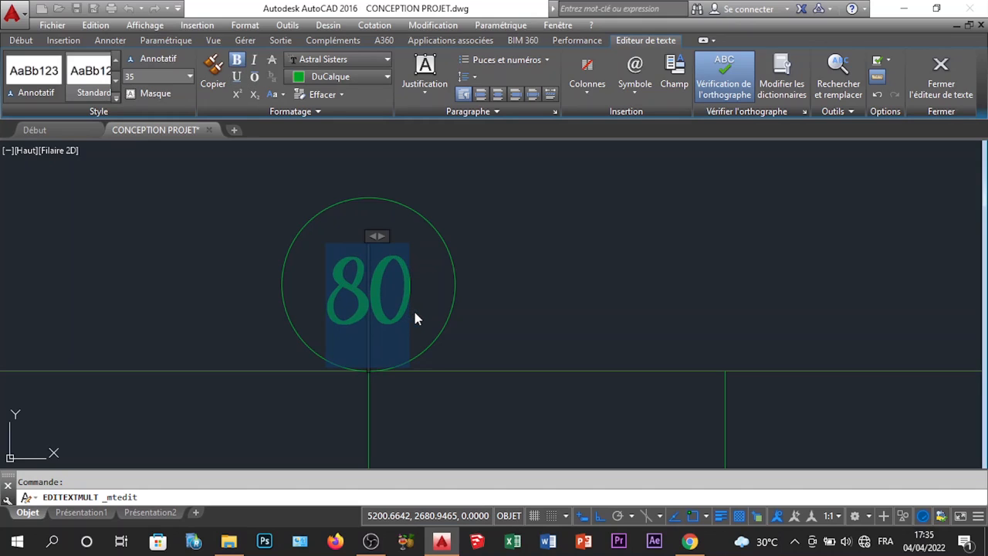
type("a")
key("BackSpace")
type("A")
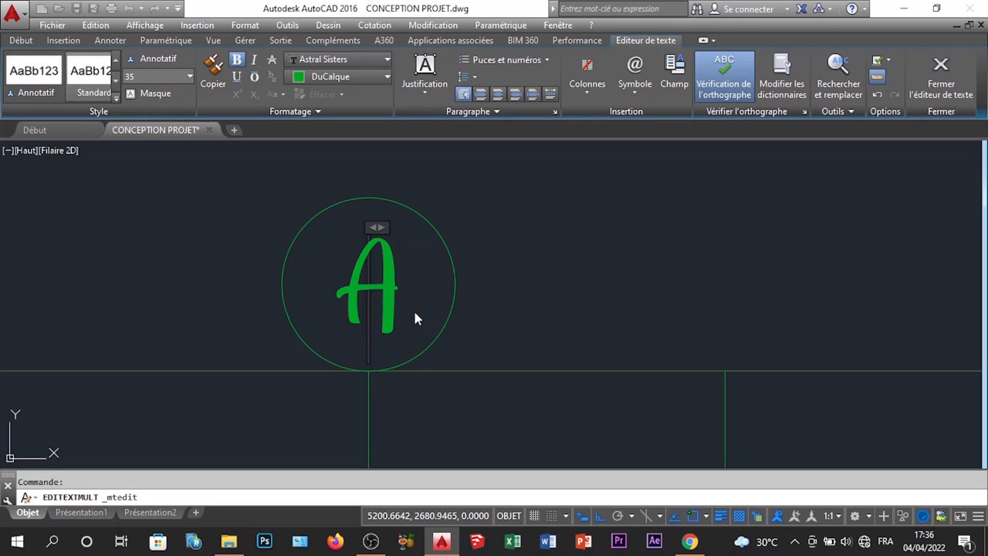
left_click(517, 263)
Move the letter A about 3.4 units horizontally to the left so it sits centred in its circle
scroll(440, 264, "down", 4)
scroll(414, 287, "up", 4)
left_click(443, 254)
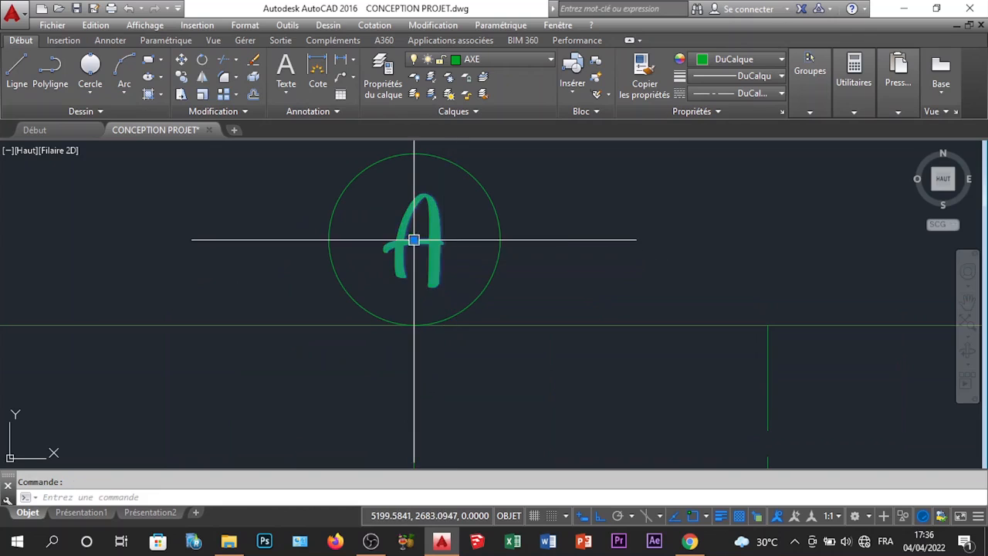
left_click(415, 239)
key("Escape")
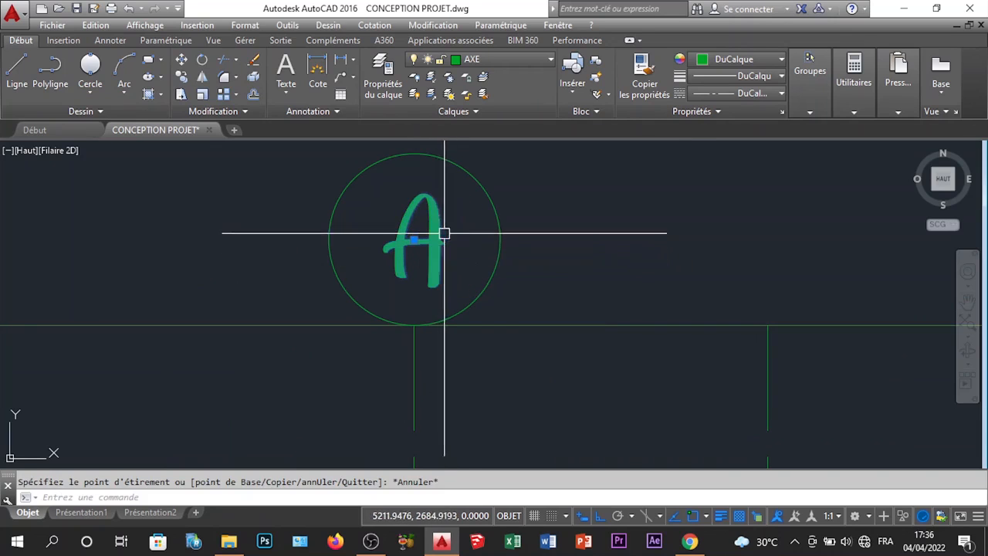
scroll(417, 262, "down", 2)
scroll(484, 177, "up", 2)
right_click(484, 191)
left_click(527, 276)
left_click(460, 200)
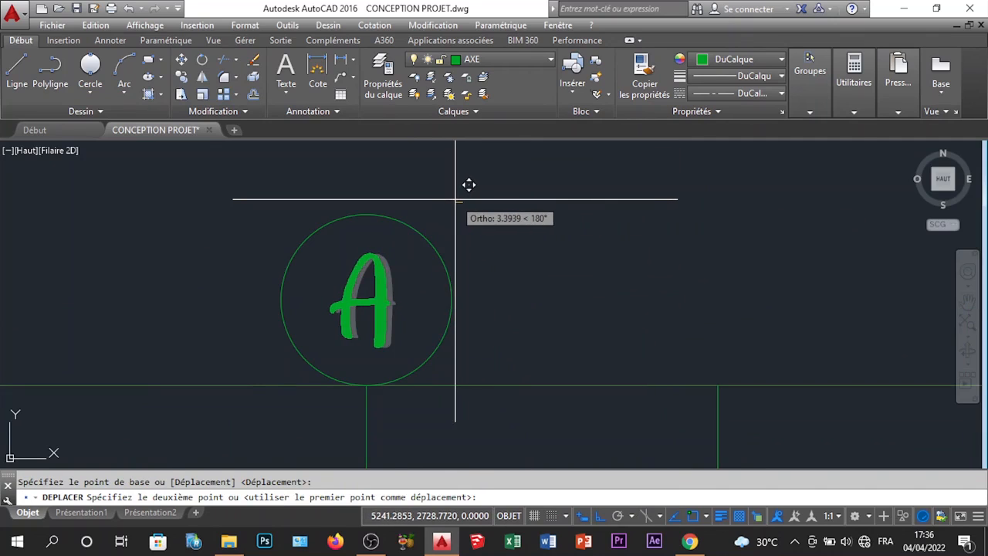
left_click(456, 201)
Copy the A bubble by the bottom quadrant of its circle to the upper end of the second vertical axis
scroll(456, 200, "down", 8)
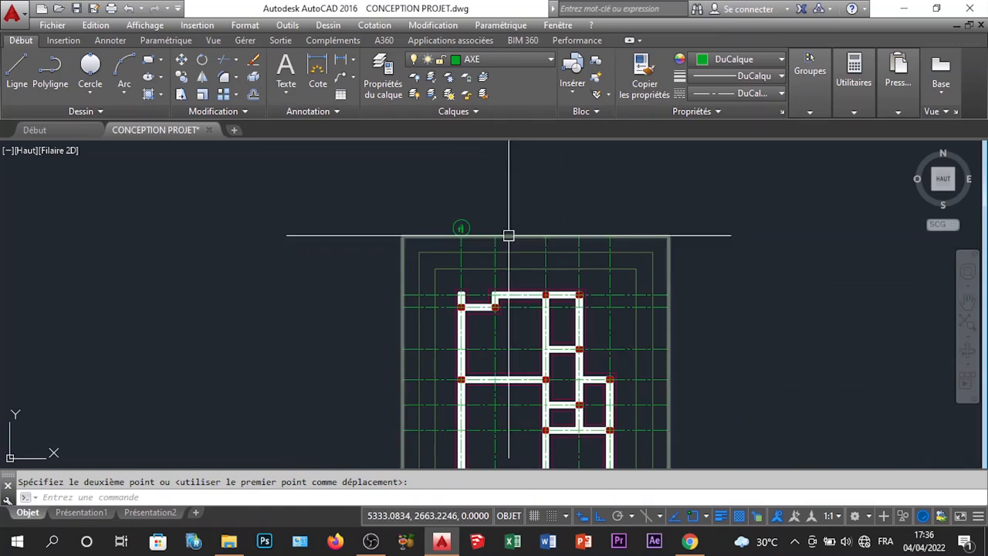
middle_click_drag(685, 236, 487, 238)
left_click(307, 236)
right_click(305, 235)
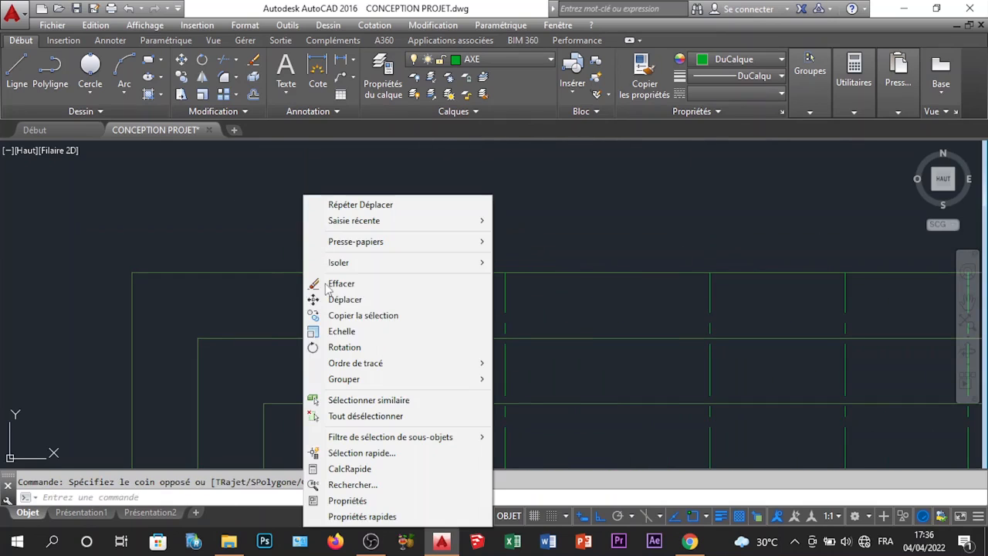
left_click(343, 315)
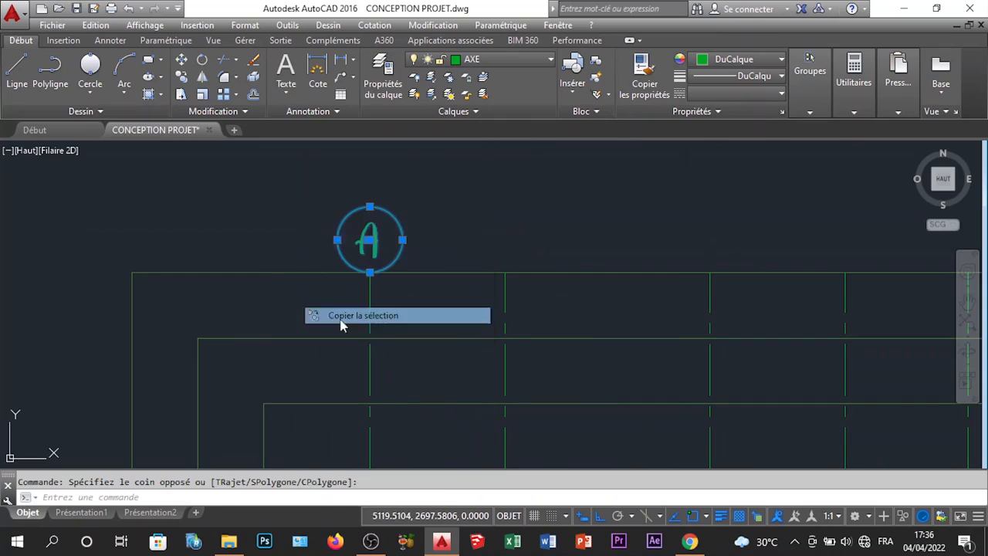
left_click(370, 272)
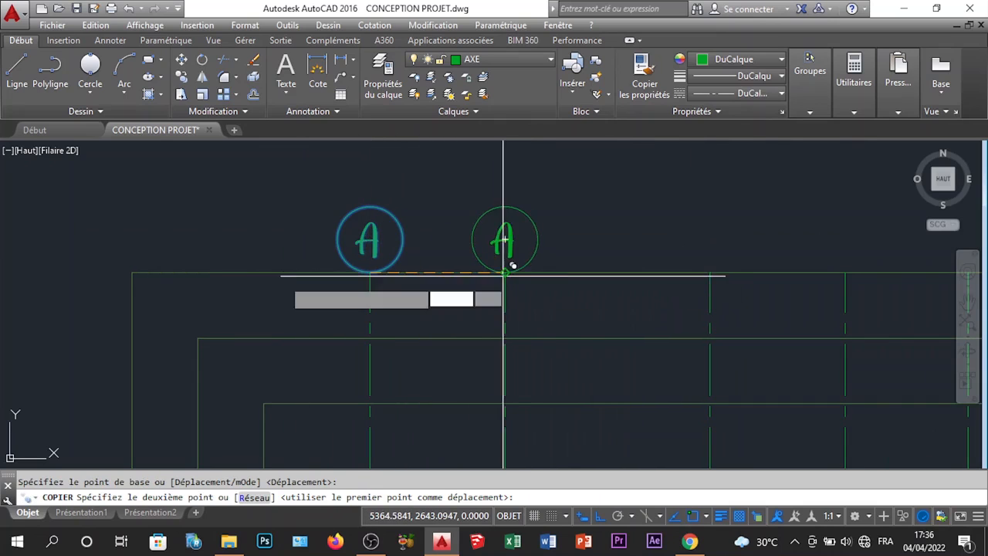
left_click(503, 271)
Place further copies of the A bubble at the upper ends of the third, fourth and fifth vertical axes, and end the copy
scroll(276, 270, "down", 4)
scroll(343, 277, "up", 2)
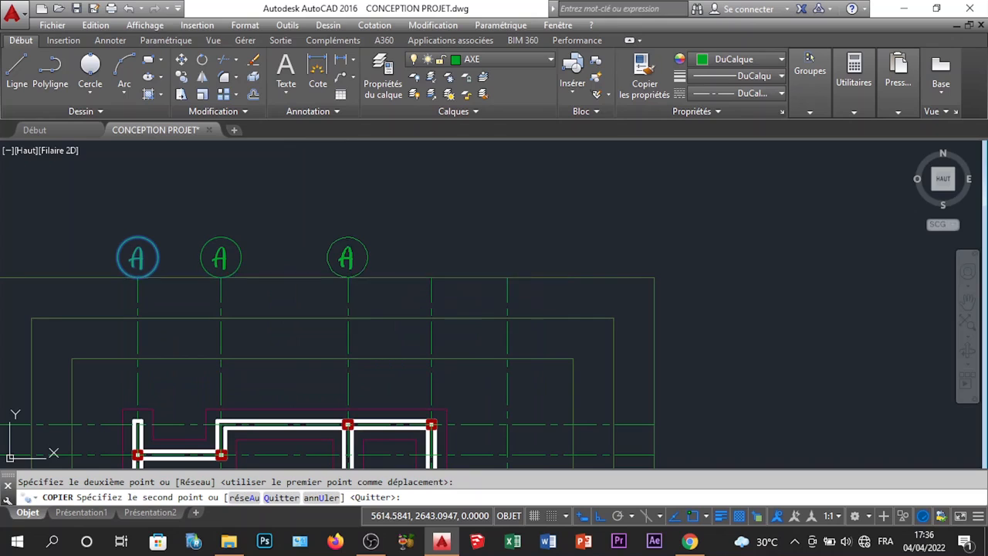
left_click(347, 277)
left_click(432, 277)
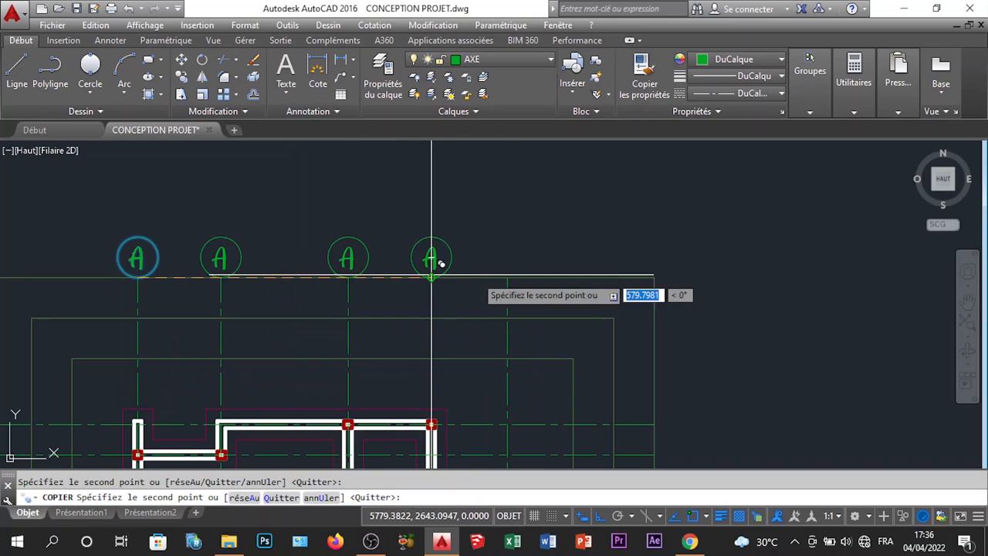
left_click(507, 277)
scroll(428, 232, "down", 5)
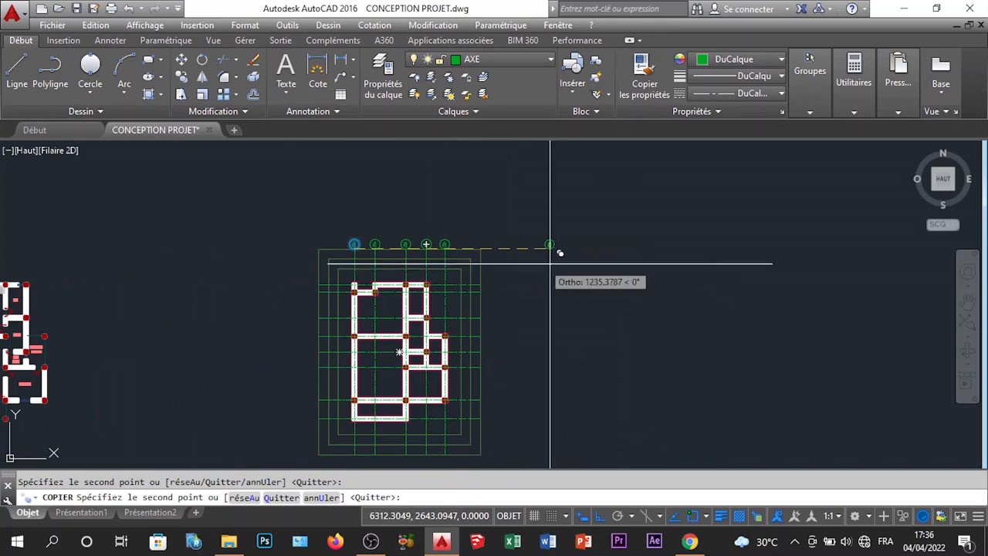
scroll(434, 263, "up", 2)
key("Escape")
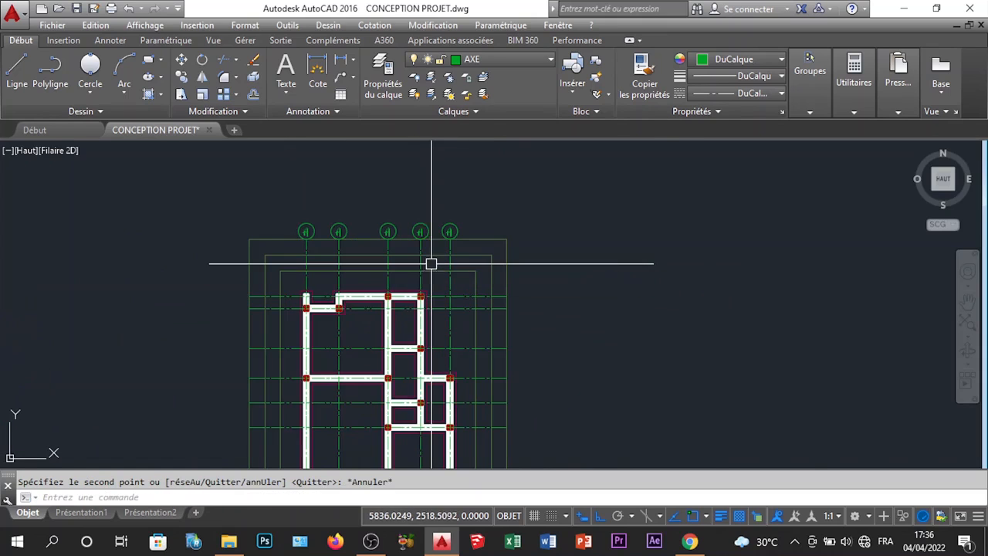
Change the letter in the second vertical axis's bubble to B
scroll(381, 255, "up", 4)
scroll(414, 231, "down", 3)
scroll(363, 232, "up", 5)
left_click(354, 231)
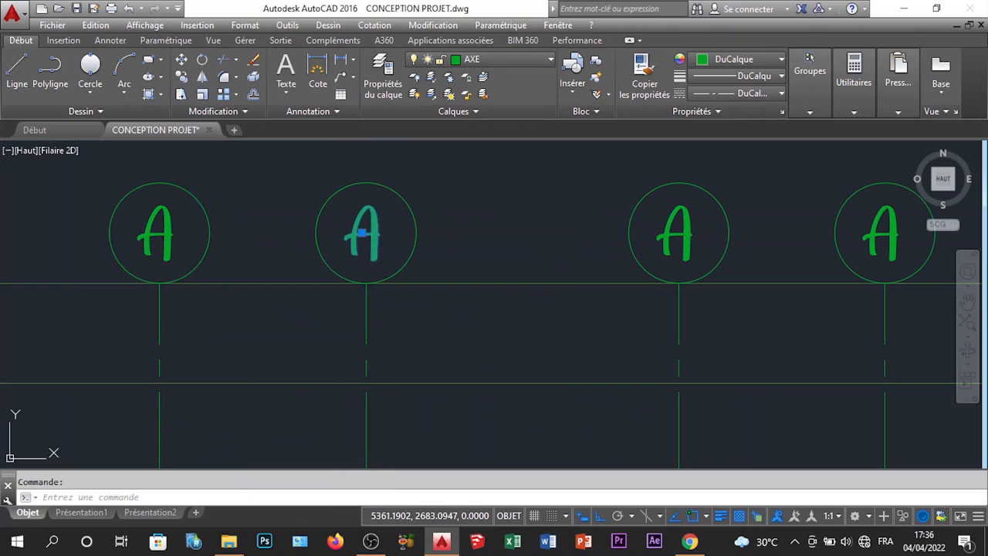
double_click(347, 235)
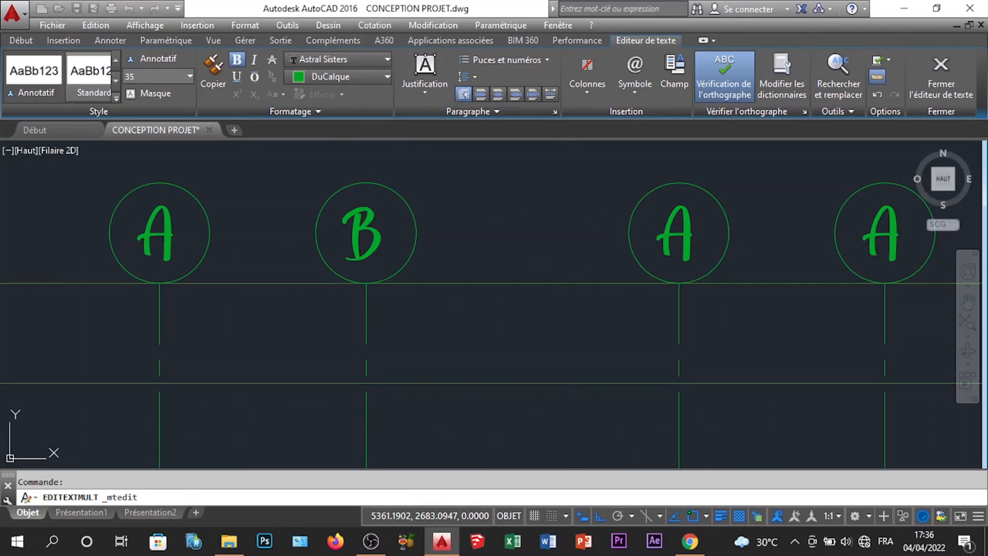
left_click(686, 237)
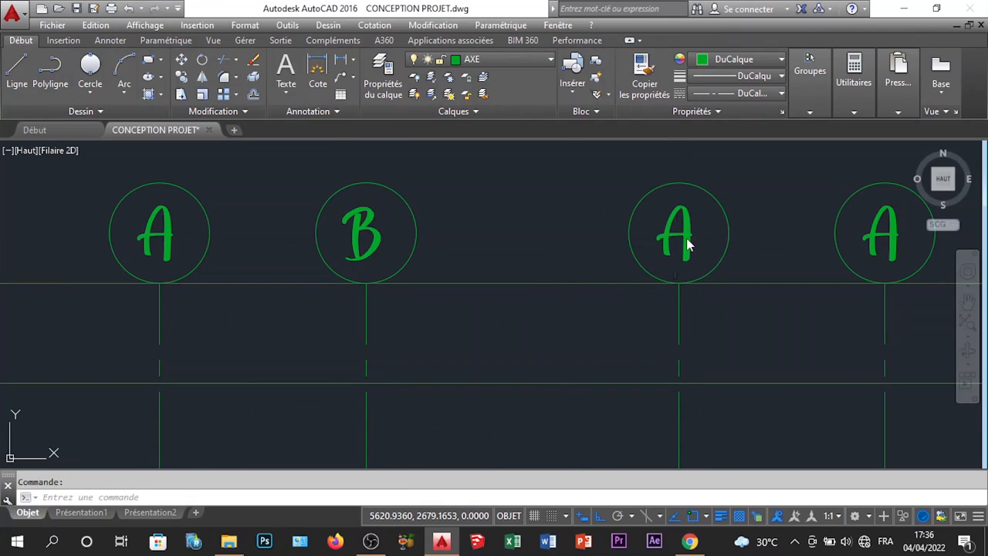
Change the letter in the third vertical axis's bubble to C
double_click(687, 239)
type("C")
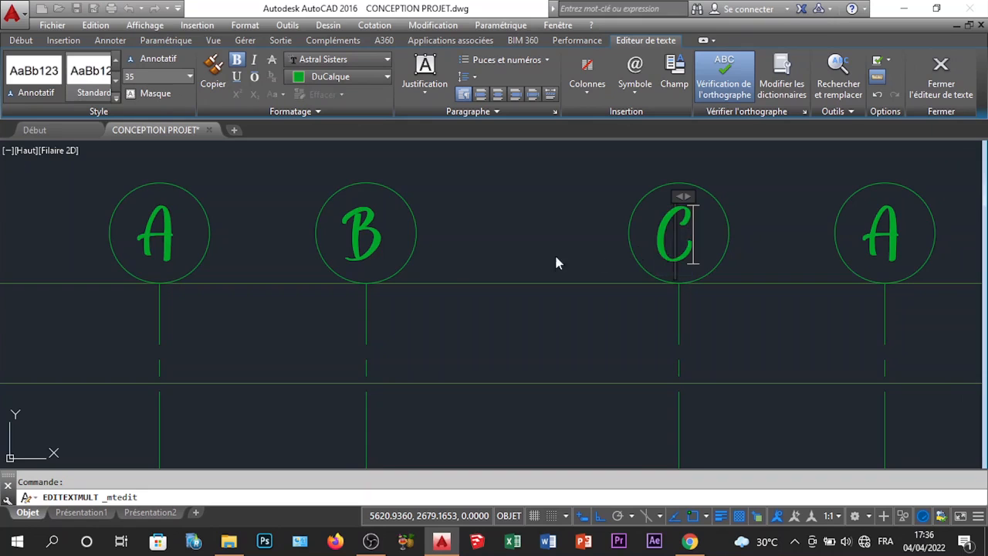
scroll(451, 266, "down", 5)
scroll(528, 264, "up", 4)
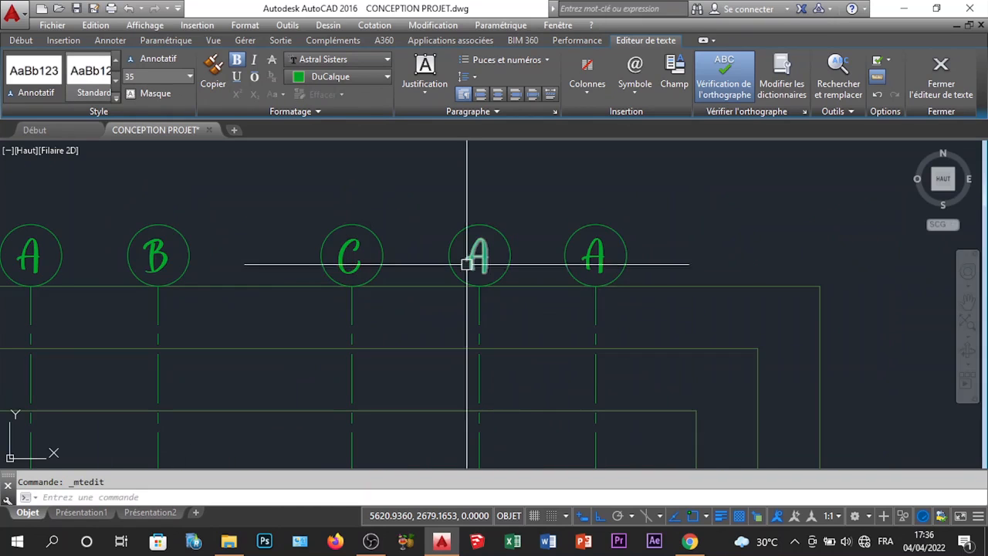
left_click(528, 269)
Change the letter in the fourth vertical axis's bubble to D
scroll(476, 256, "up", 4)
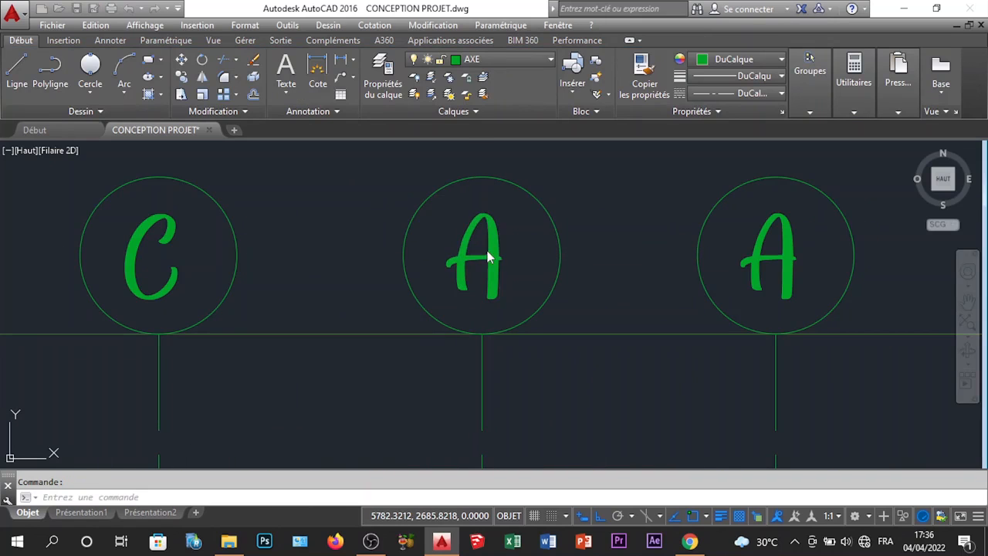
double_click(487, 257)
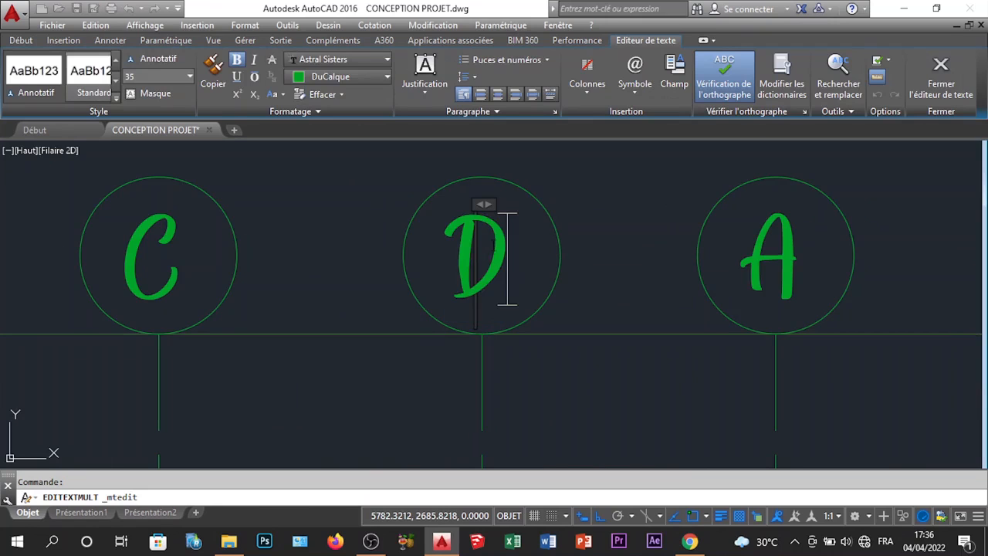
left_click(489, 245)
Change the letter in the fifth vertical axis's bubble to E
scroll(431, 260, "down", 2)
scroll(656, 251, "up", 3)
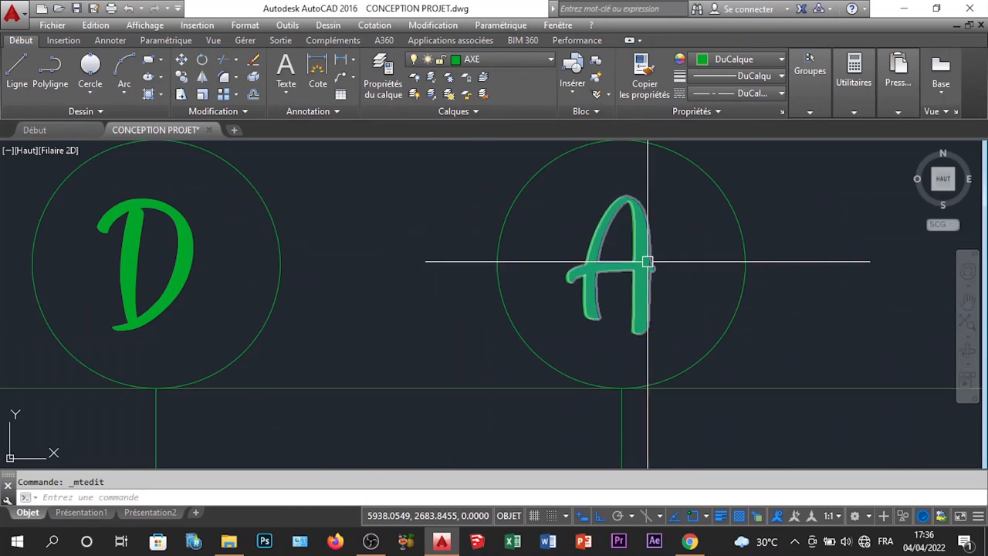
double_click(610, 264)
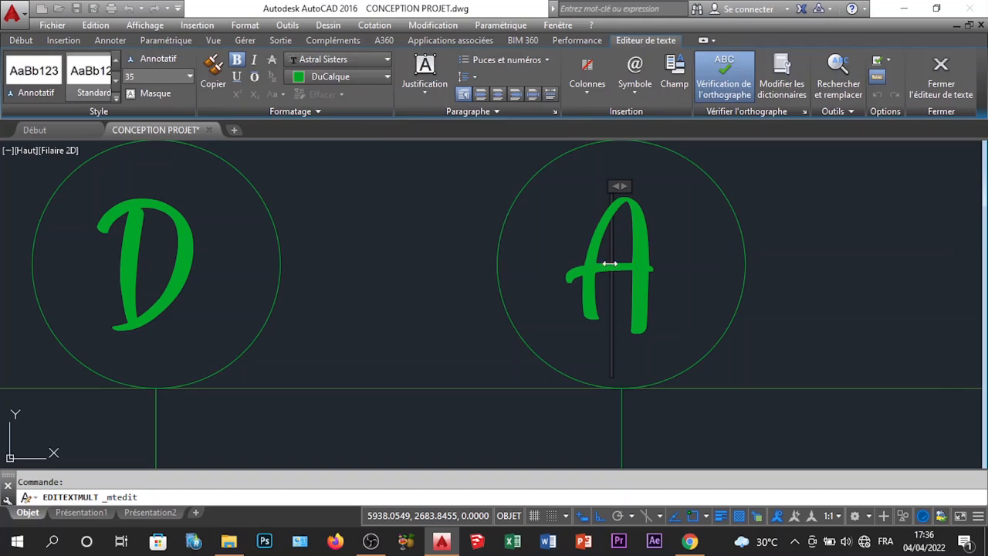
left_click_drag(581, 260, 635, 259)
scroll(544, 270, "down", 3)
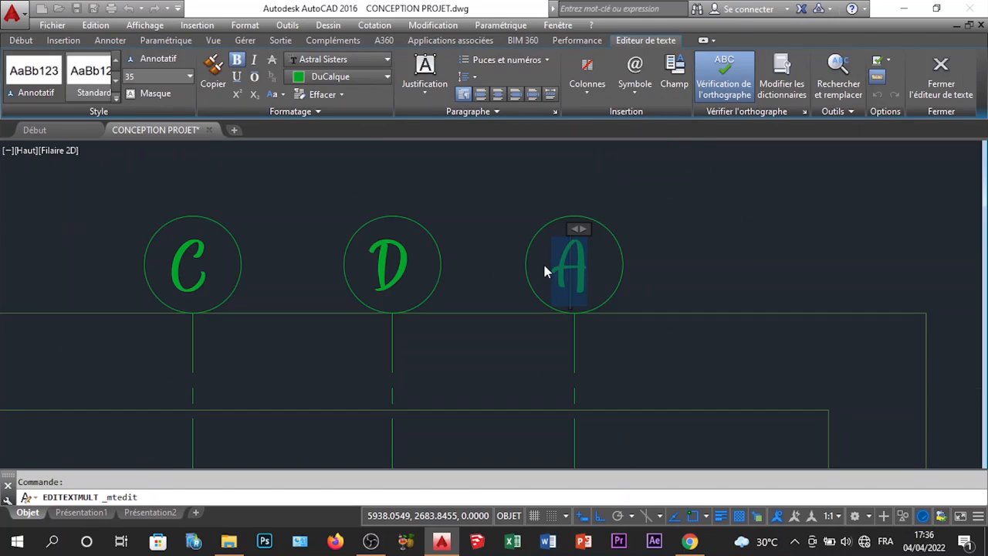
type("E")
left_click(604, 243)
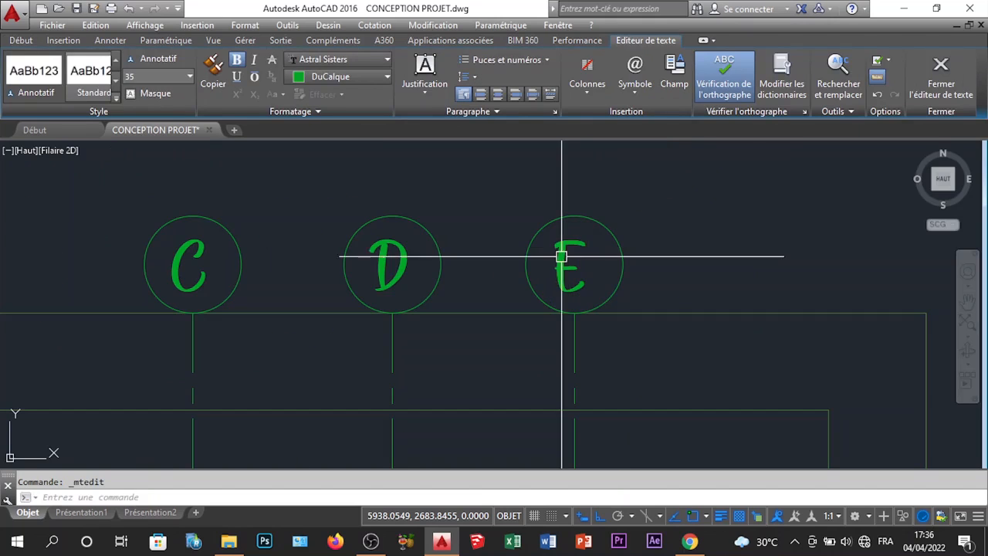
Copy bubbles A to E straight down to the lower ends of the vertical axes, using the top of circle B as base point
scroll(566, 252, "down", 2)
scroll(567, 252, "down", 4)
scroll(553, 266, "up", 2)
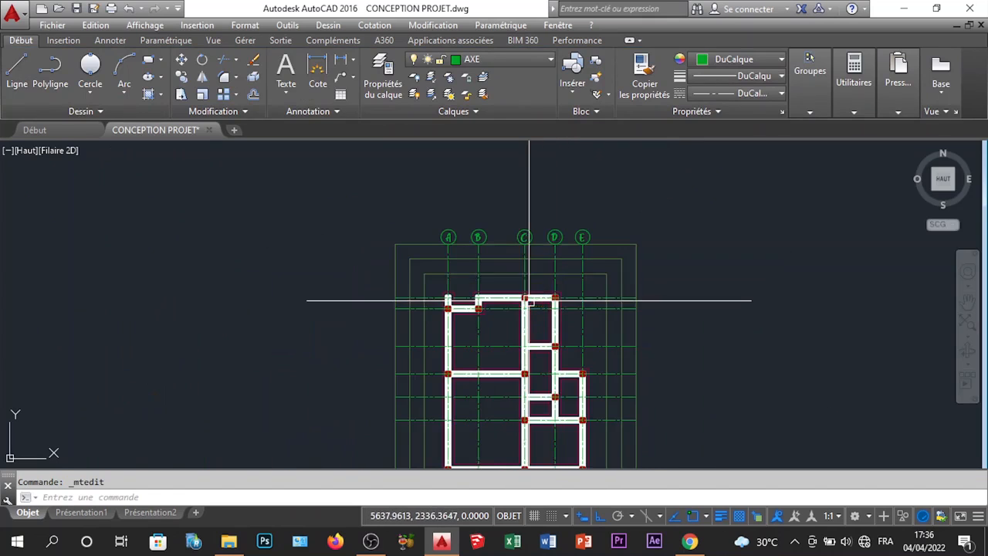
middle_click_drag(553, 266, 507, 311)
scroll(507, 311, "up", 4)
left_click(625, 239)
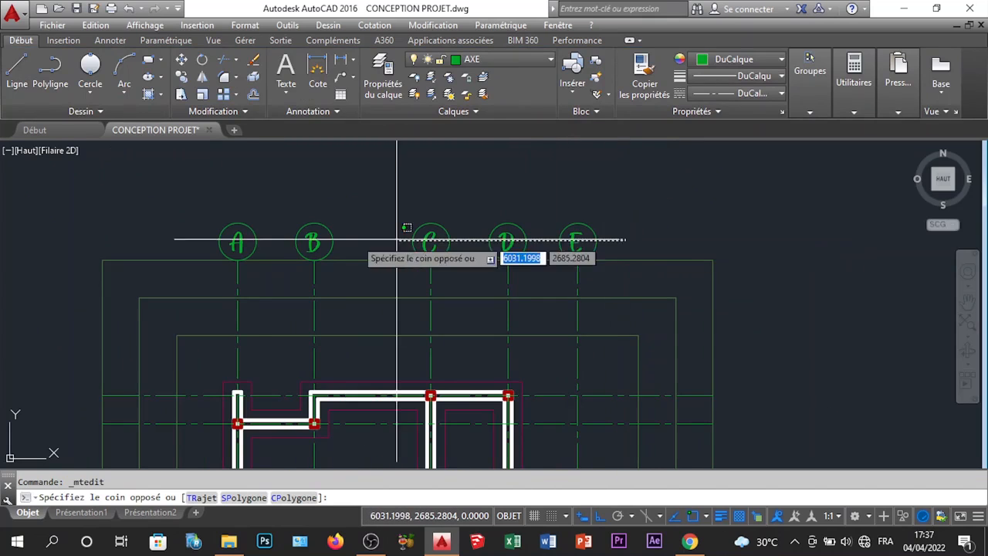
left_click(239, 228)
right_click(336, 200)
left_click(394, 315)
left_click(314, 222)
scroll(372, 189, "down", 4)
scroll(351, 224, "down", 3)
scroll(371, 301, "up", 7)
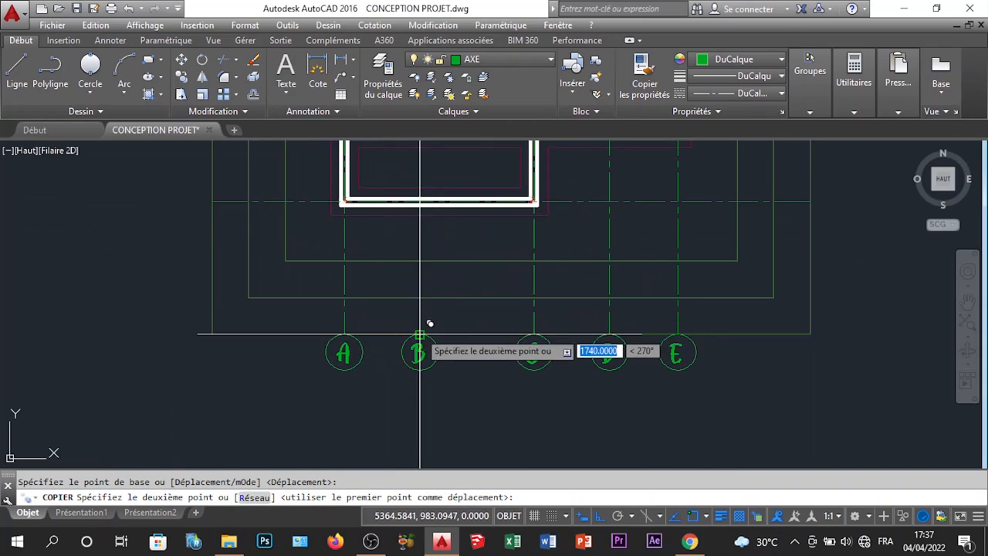
left_click(419, 334)
scroll(466, 306, "down", 6)
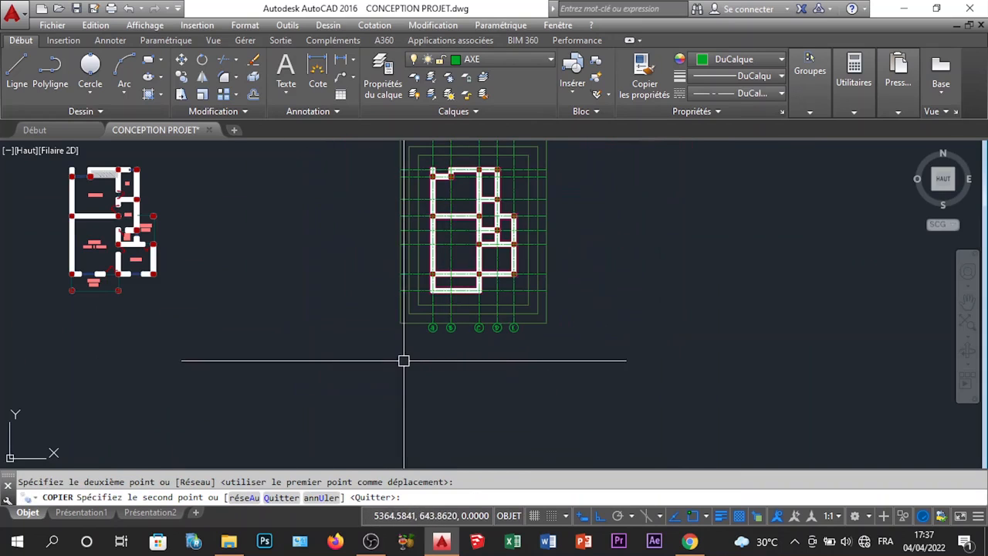
key("Escape")
Copy bubble E to the left end of the topmost horizontal axis, using the circle's right quadrant as base point
mouse_move(499, 302)
middle_mouse_down()
mouse_move(475, 367)
mouse_move(465, 265)
mouse_move(458, 287)
middle_mouse_up()
scroll(441, 216, "up", 2)
scroll(494, 185, "down", 2)
scroll(513, 213, "up", 4)
scroll(514, 212, "up", 3)
left_click(403, 192)
right_click(402, 194)
left_click(463, 315)
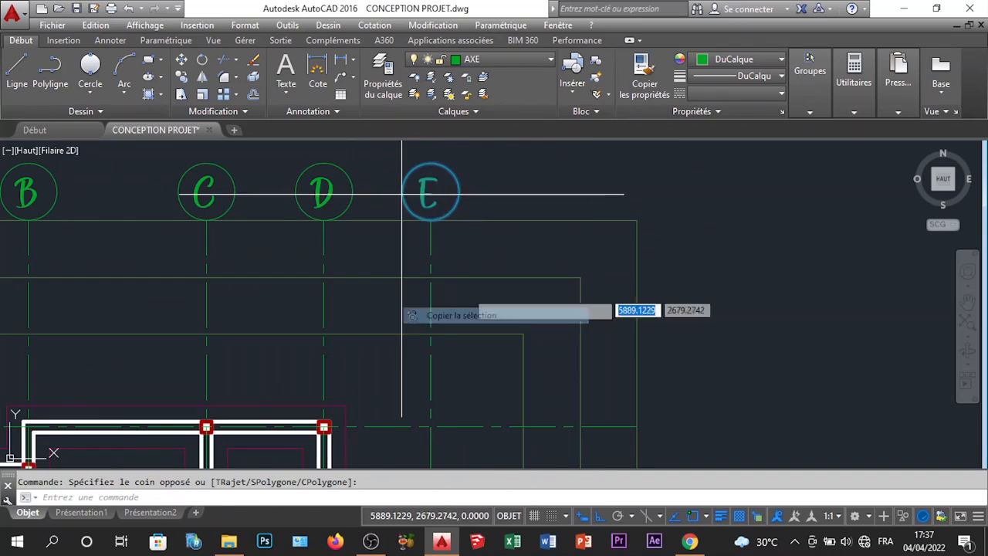
left_click(463, 190)
scroll(547, 231, "down", 5)
scroll(525, 201, "up", 6)
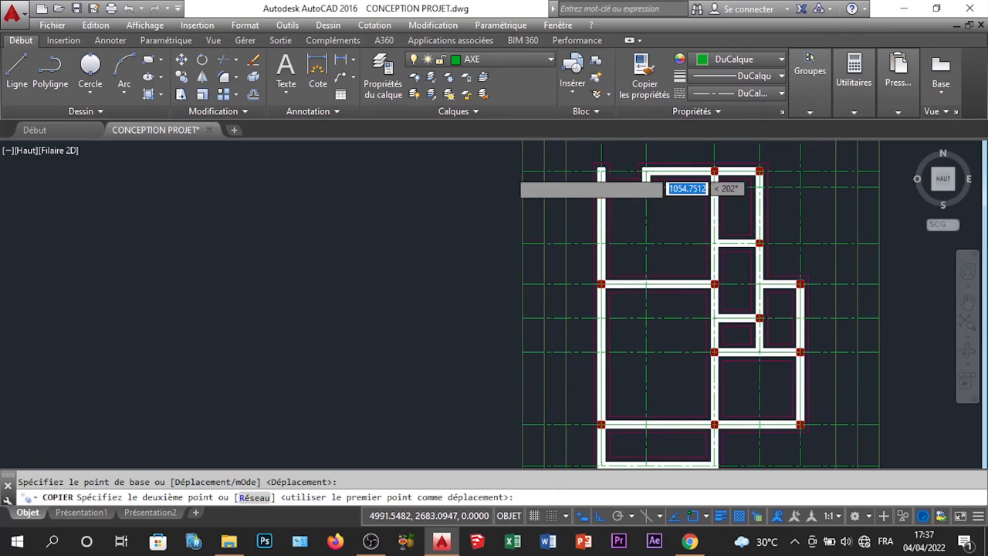
scroll(549, 184, "up", 2)
left_click(508, 157)
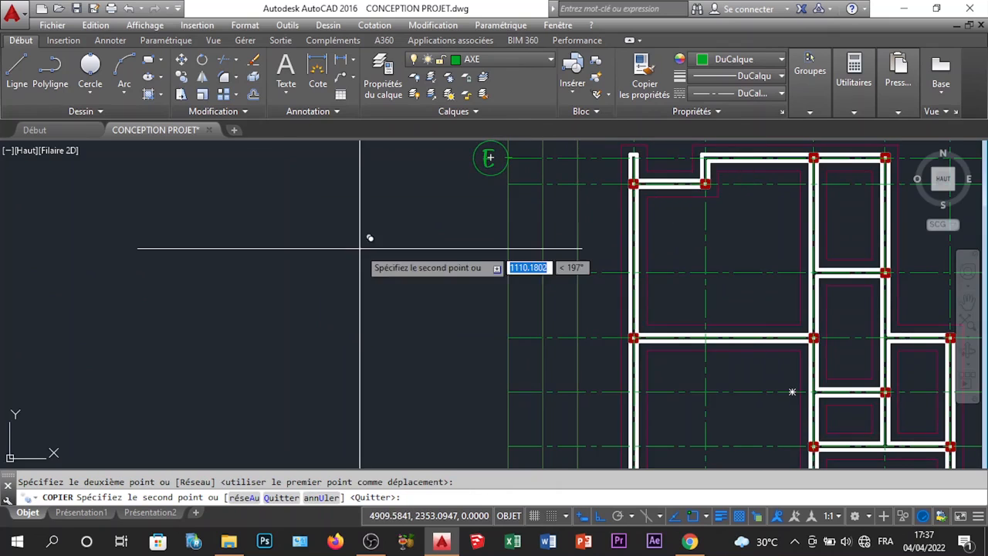
scroll(472, 263, "up", 3)
key("Escape")
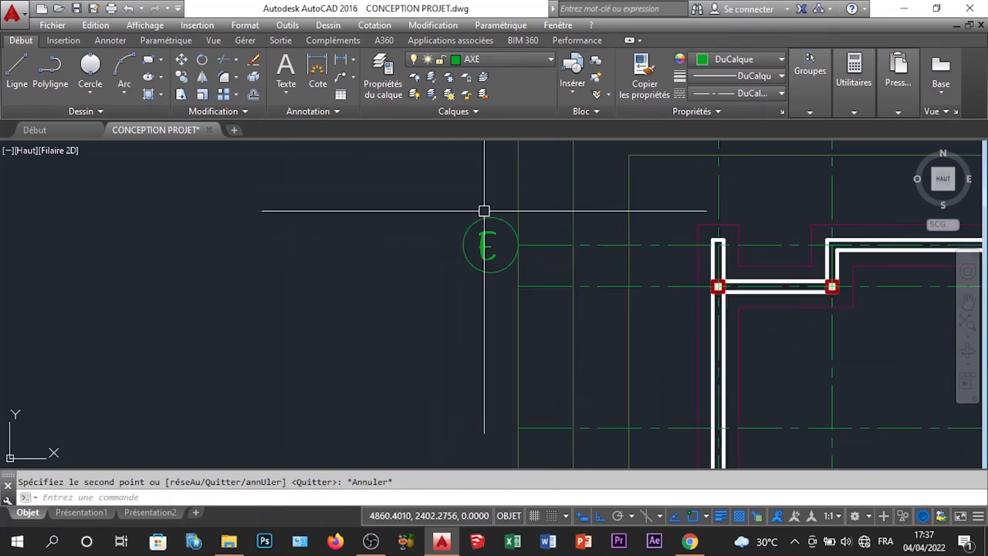
Change the text in the topmost horizontal axis's bubble to 1
scroll(481, 304, "up", 4)
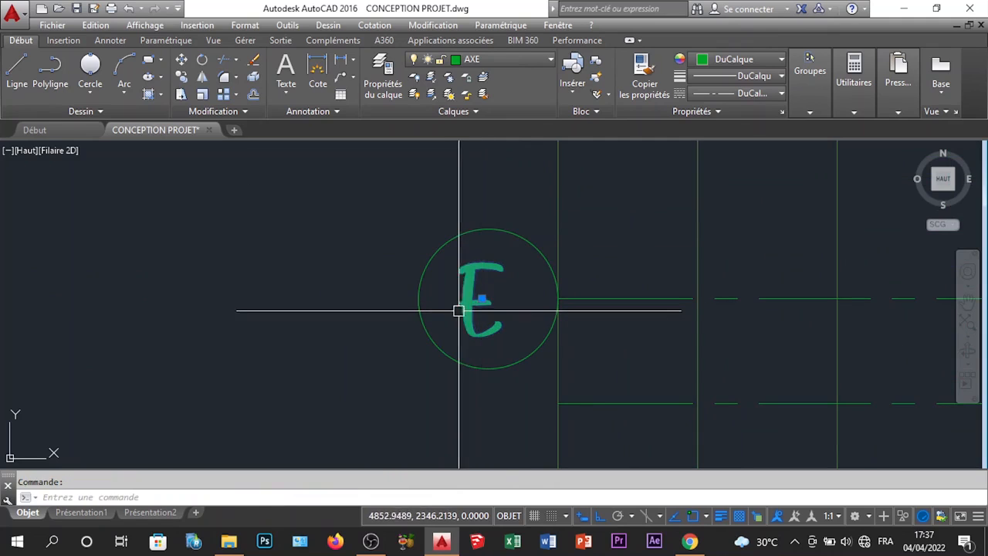
double_click(471, 309)
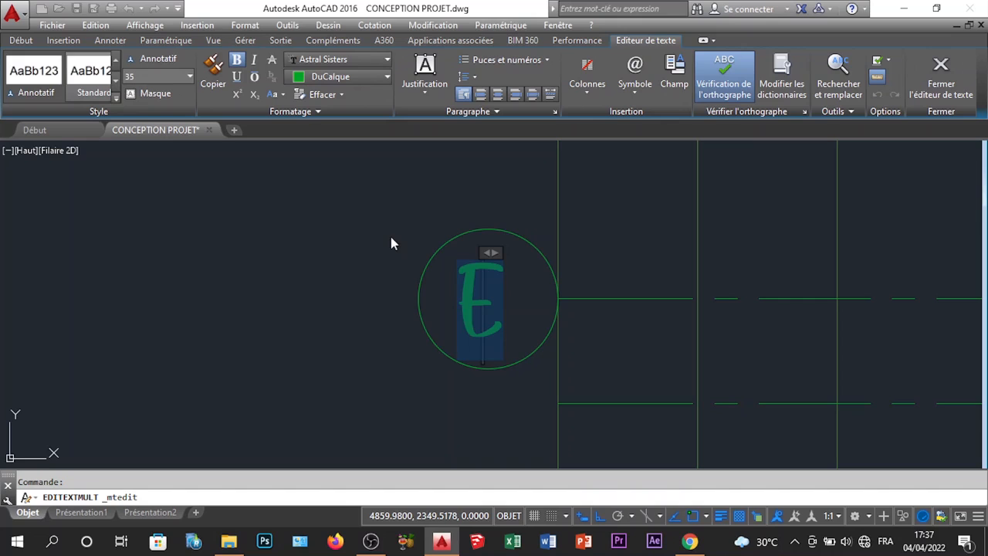
type("1")
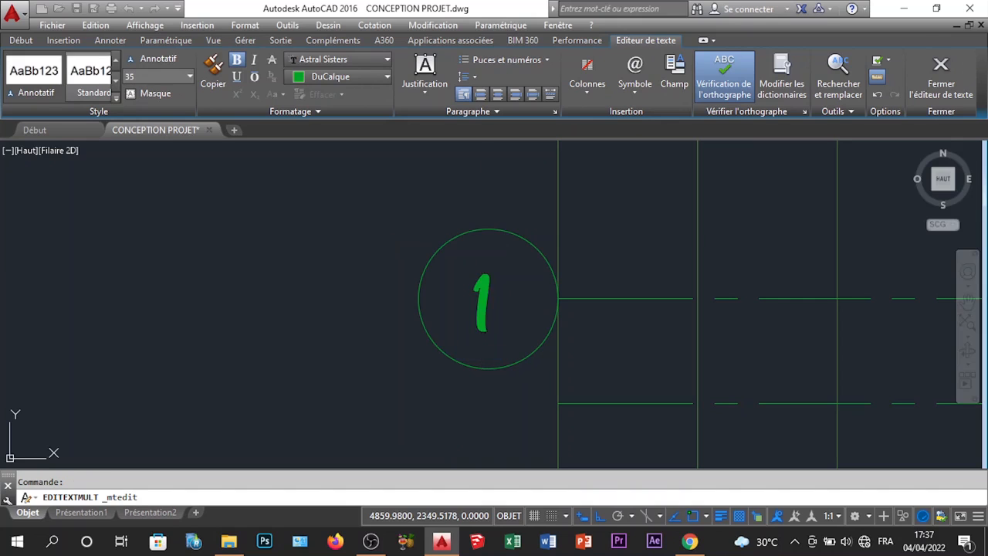
scroll(468, 251, "down", 6)
scroll(476, 301, "up", 4)
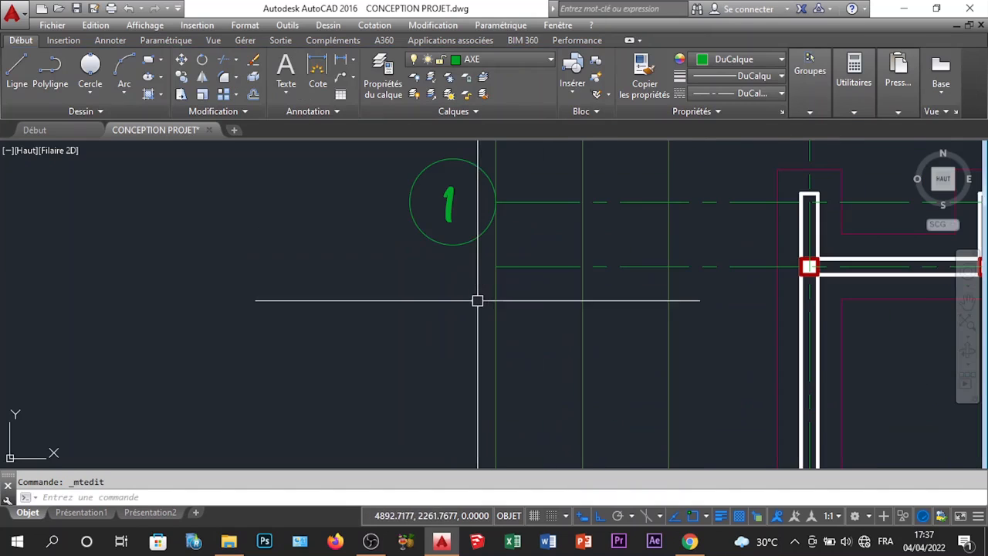
left_click(475, 260)
scroll(390, 320, "down", 2)
left_click(391, 320)
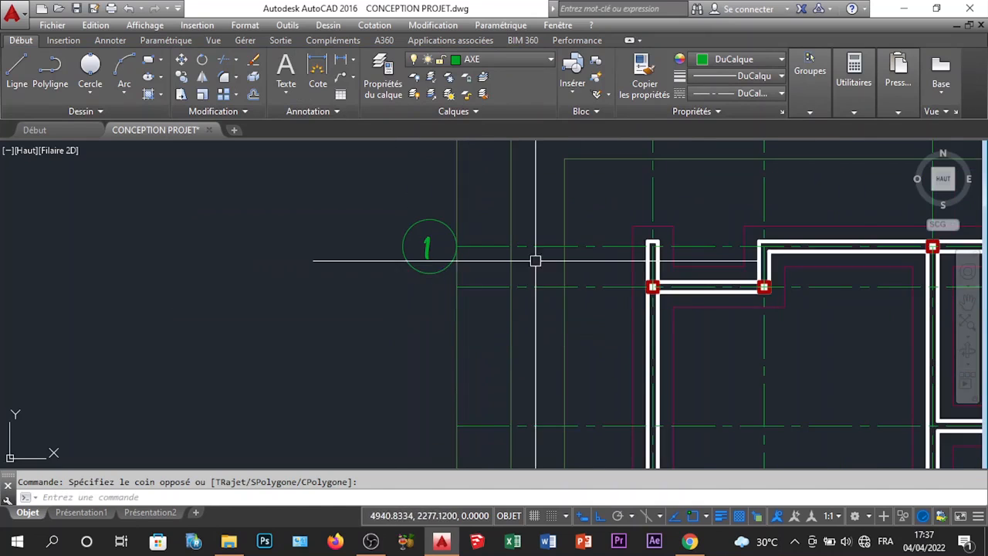
scroll(655, 255, "up", 2)
scroll(561, 269, "down", 6)
middle_click_drag(555, 225, 537, 254)
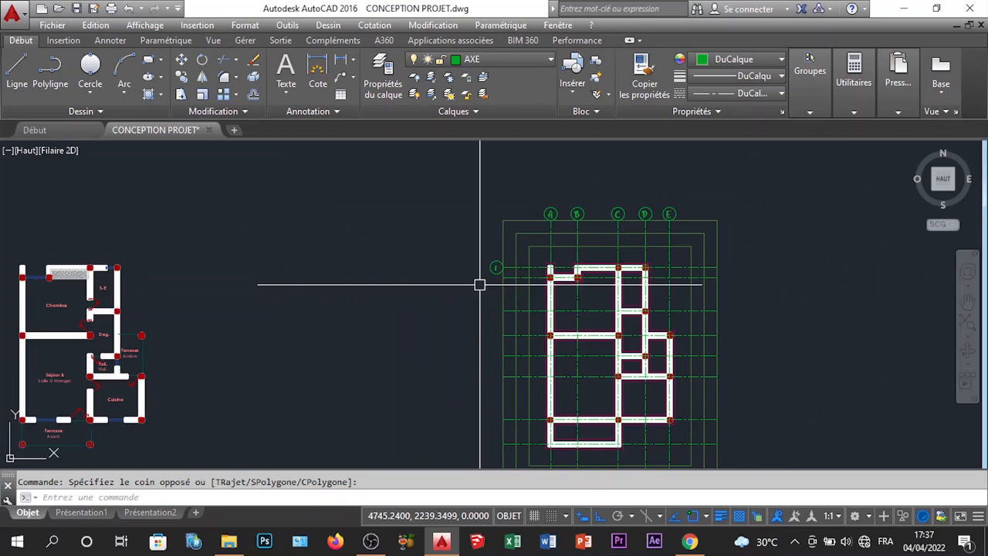
scroll(552, 272, "up", 10)
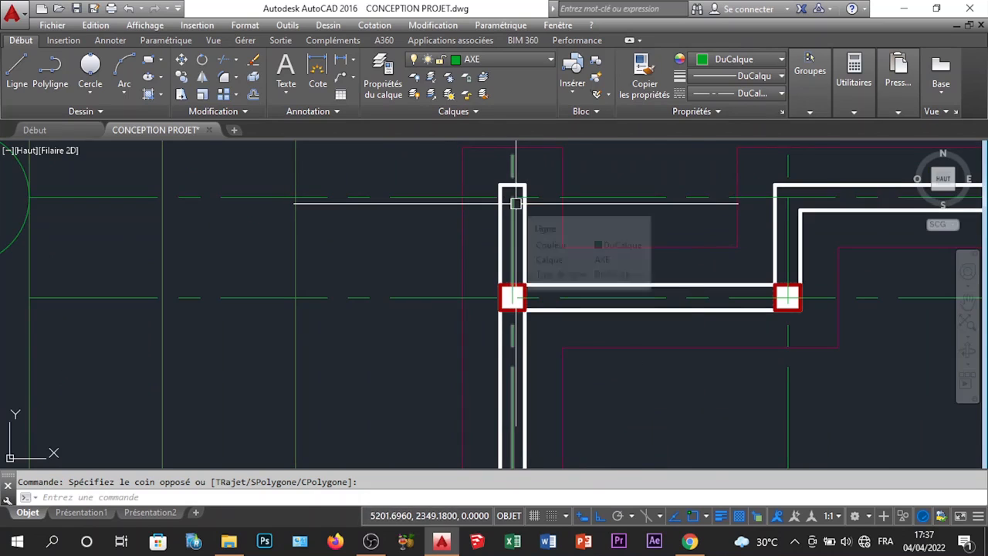
scroll(516, 203, "down", 8)
scroll(483, 212, "up", 10)
middle_click_drag(524, 214, 496, 227)
scroll(478, 247, "up", 3)
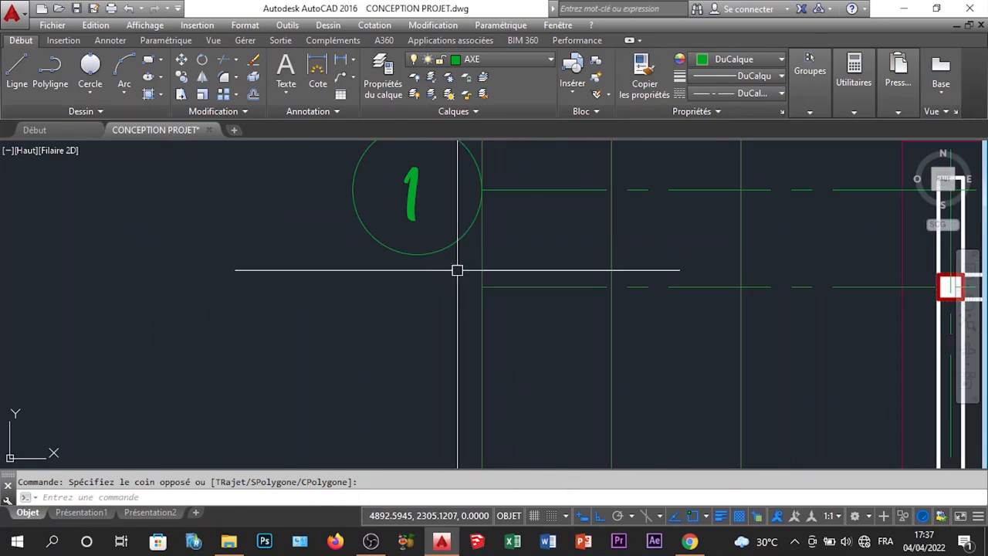
Copy bubble 1 to the left ends of the second, third and fourth horizontal axes, using the circle's right quadrant as base point
left_click(325, 181)
right_click(314, 188)
left_click(369, 312)
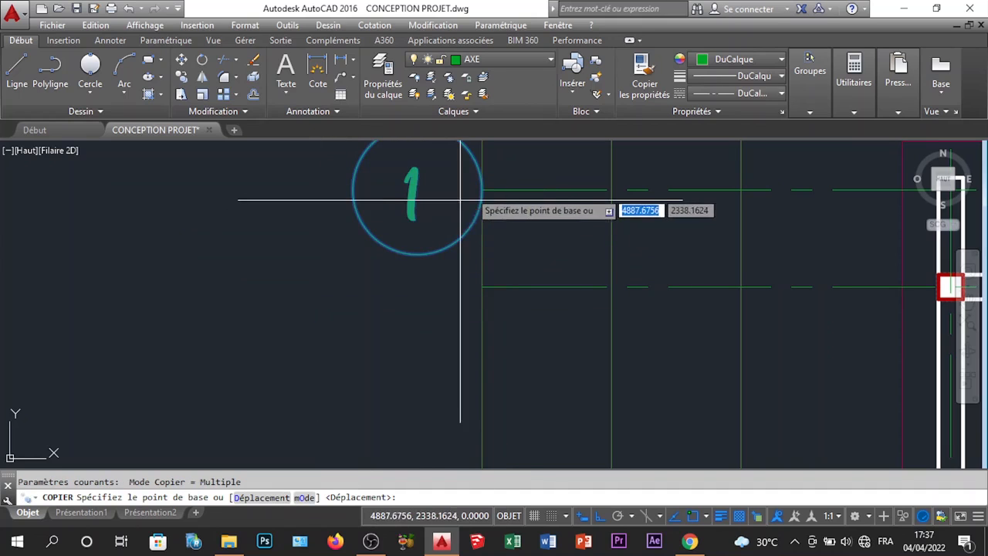
left_click(481, 189)
left_click(480, 286)
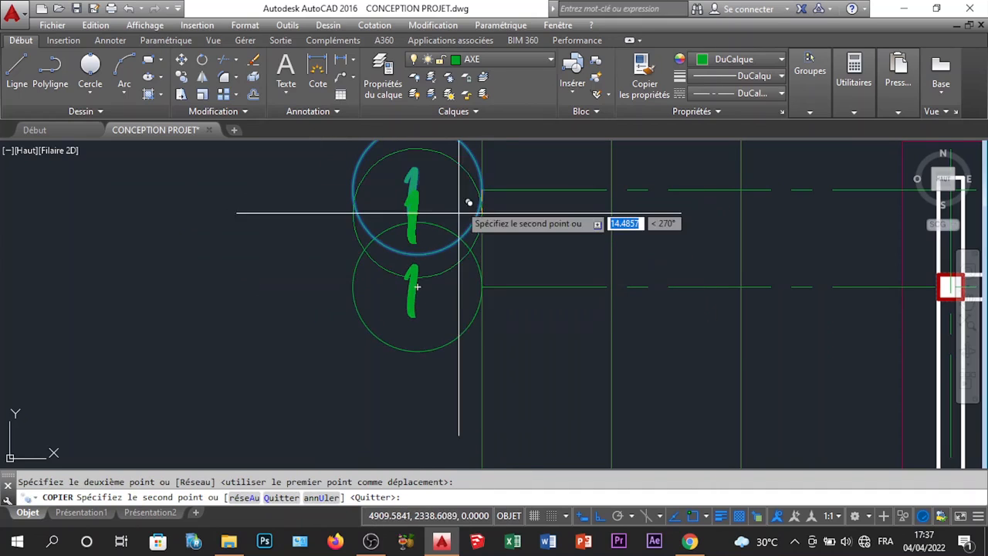
scroll(466, 203, "down", 6)
scroll(463, 282, "down", 3)
scroll(463, 242, "up", 3)
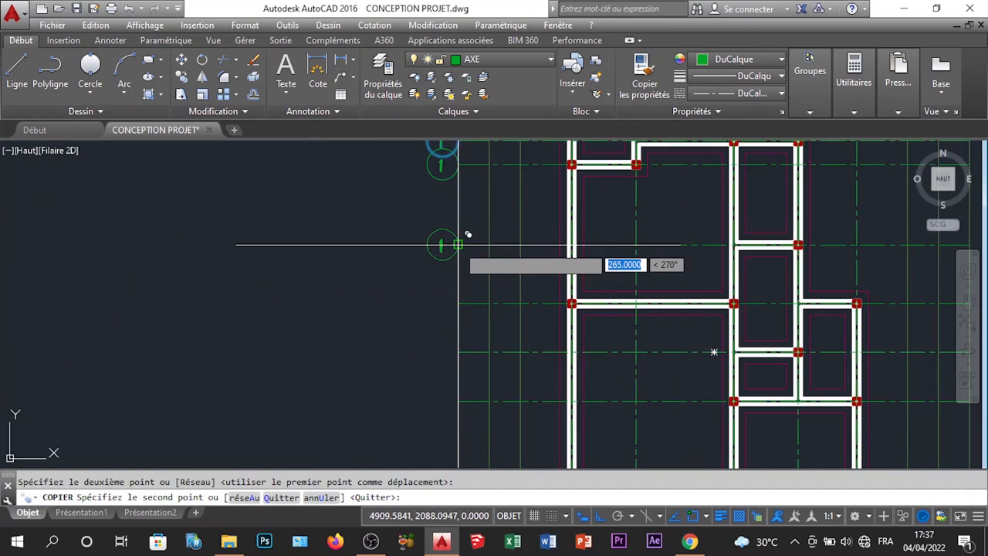
left_click(458, 245)
left_click(460, 304)
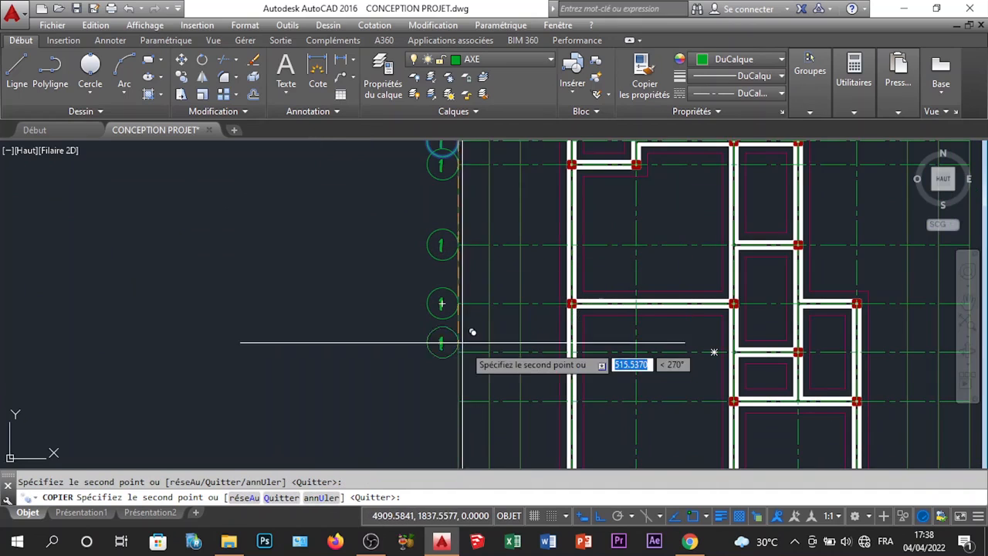
Place further copies of bubble 1 at the left ends of the fifth to eighth horizontal axes
scroll(507, 236, "down", 3)
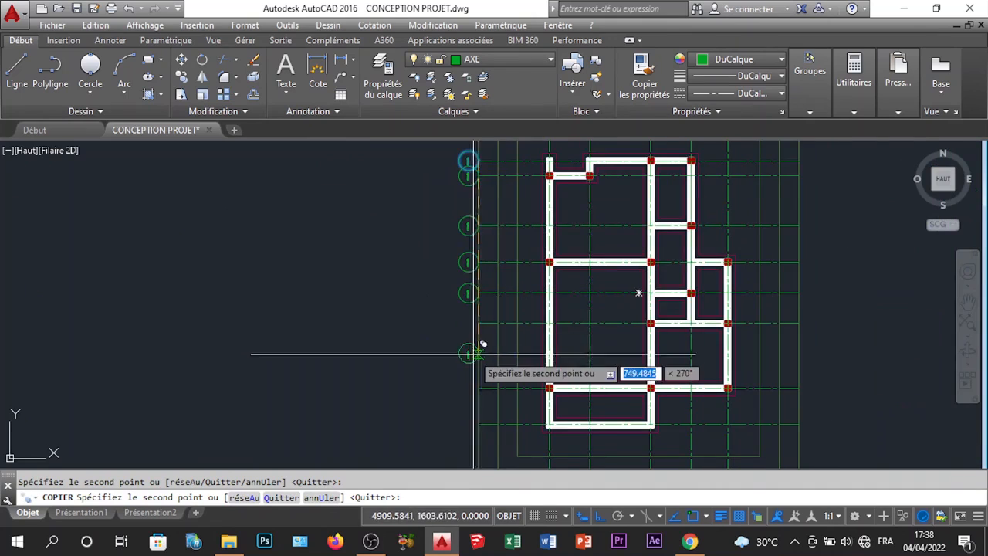
scroll(479, 309, "up", 6)
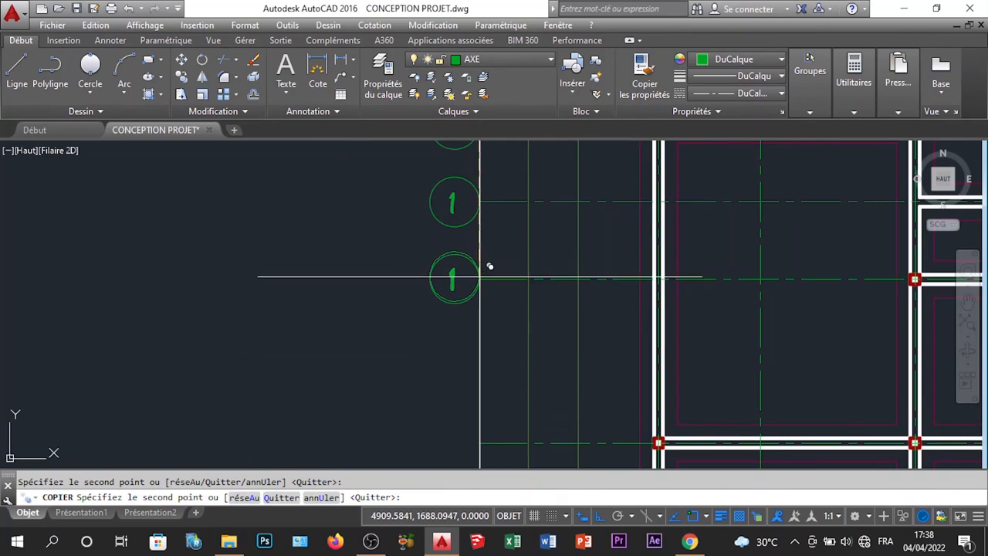
scroll(489, 266, "down", 4)
scroll(484, 348, "up", 6)
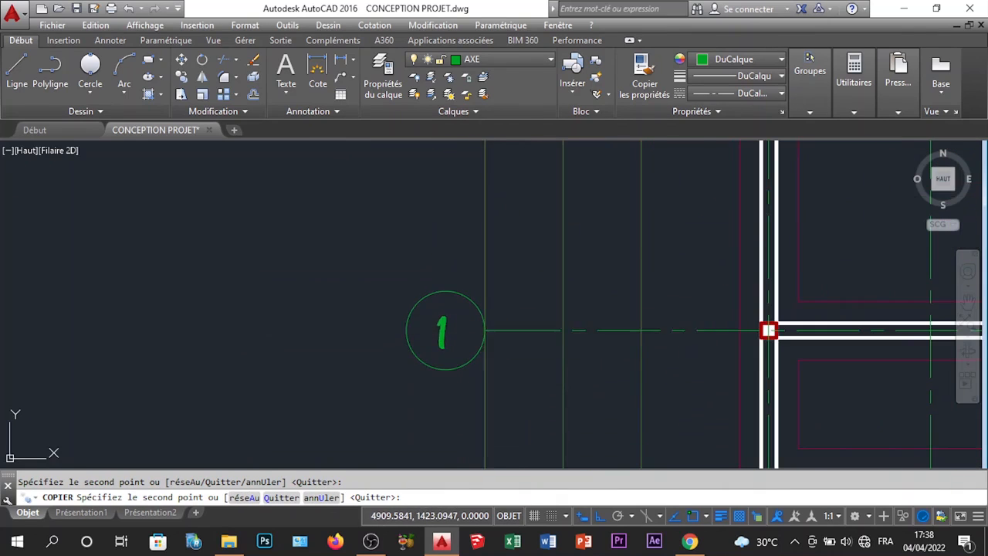
scroll(484, 330, "down", 4)
scroll(485, 283, "up", 2)
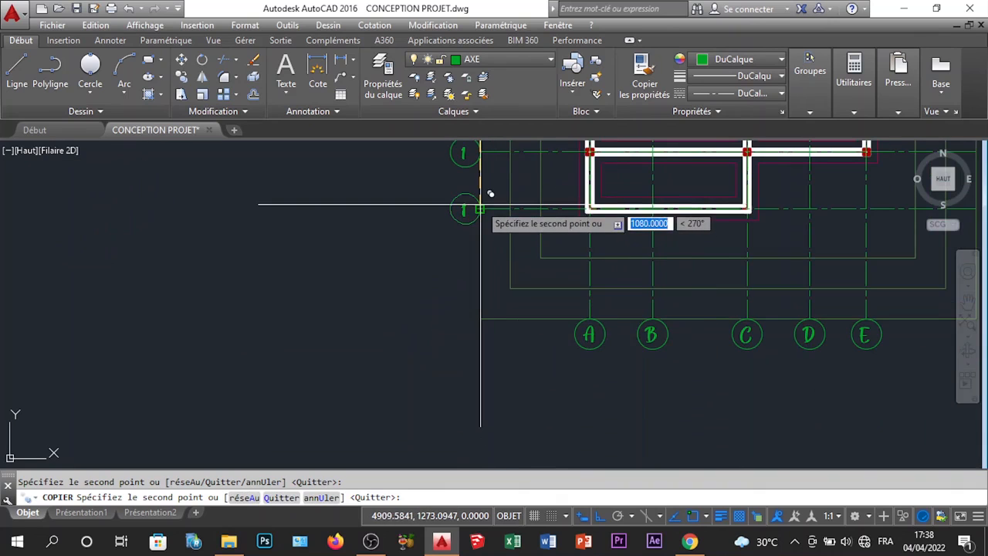
scroll(481, 208, "down", 4)
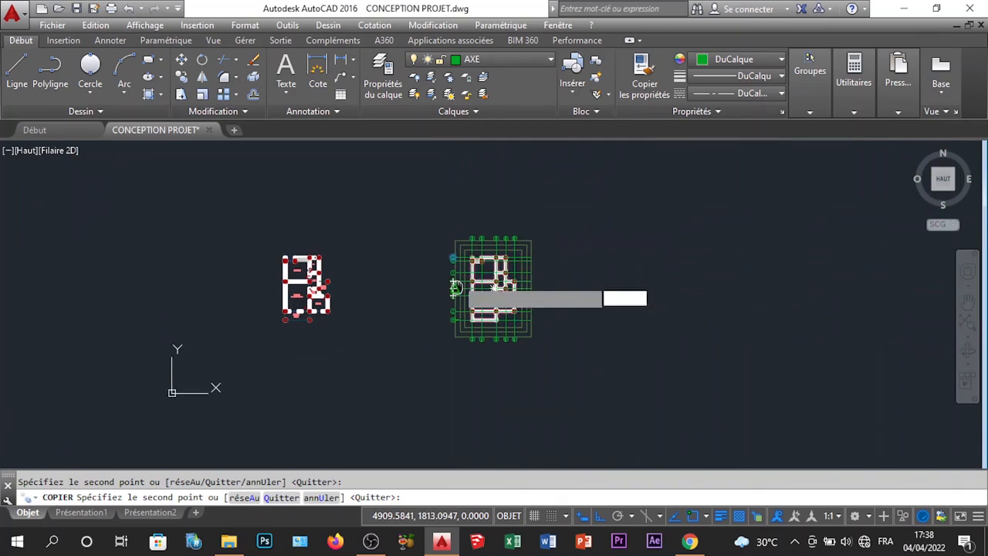
scroll(440, 278, "up", 10)
key("Escape")
Trim the overlapping arcs between the circles of the two topmost horizontal axis bubbles
middle_click_drag(439, 165, 466, 332)
scroll(478, 307, "up", 4)
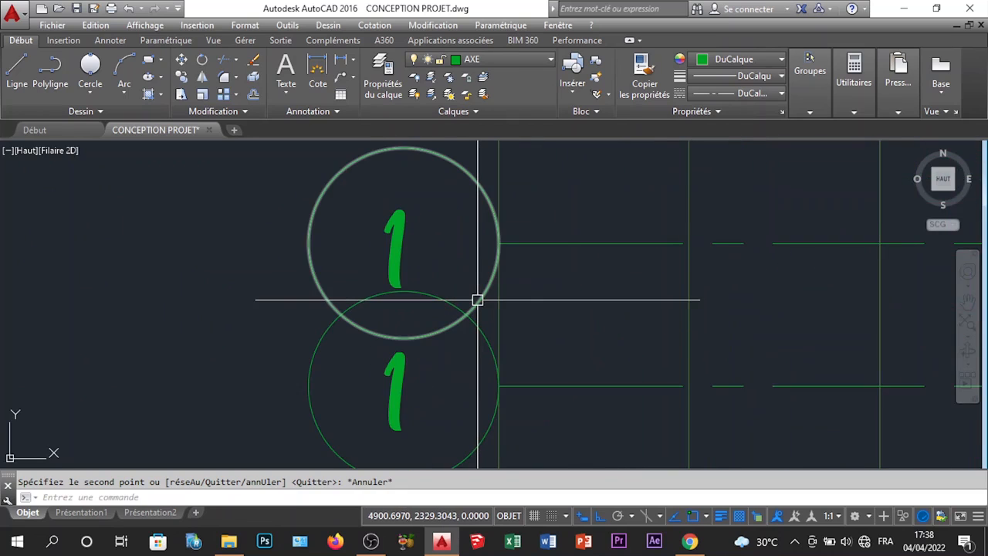
left_click(478, 300)
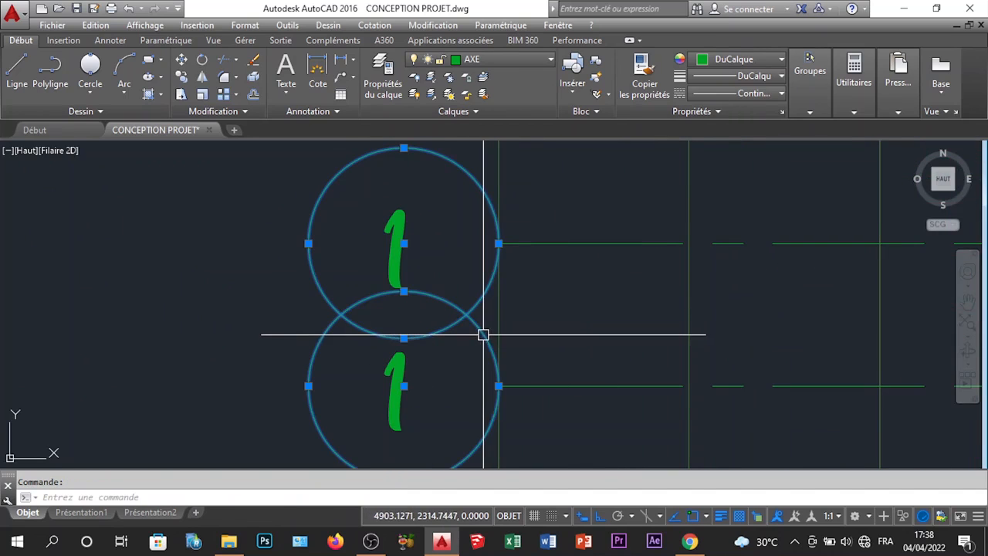
key("Escape")
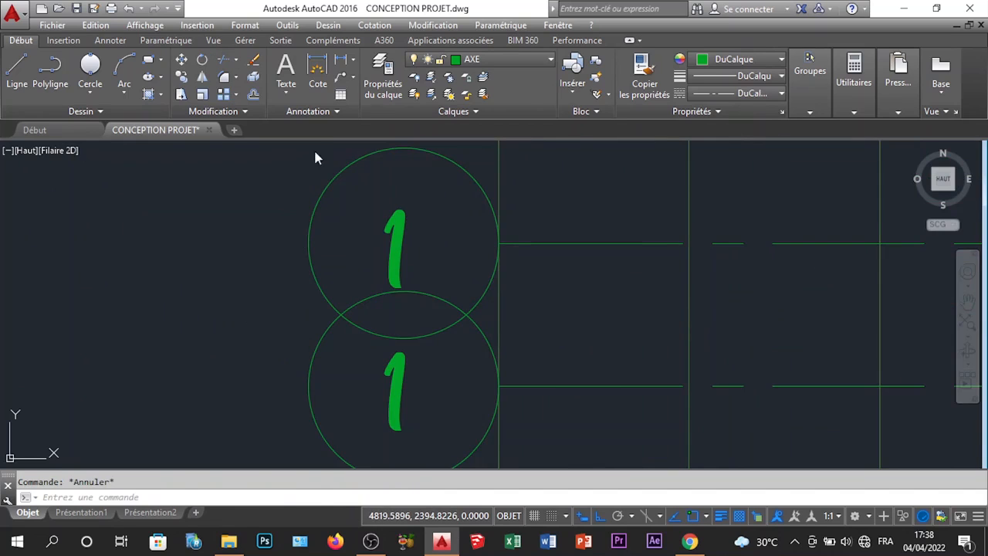
key("Return")
scroll(435, 306, "up", 2)
left_click(443, 265)
left_click(428, 309)
left_click(432, 345)
left_click(440, 357)
left_click(292, 270)
left_click(305, 339)
scroll(376, 323, "down", 8)
scroll(481, 247, "down", 4)
scroll(451, 320, "up", 2)
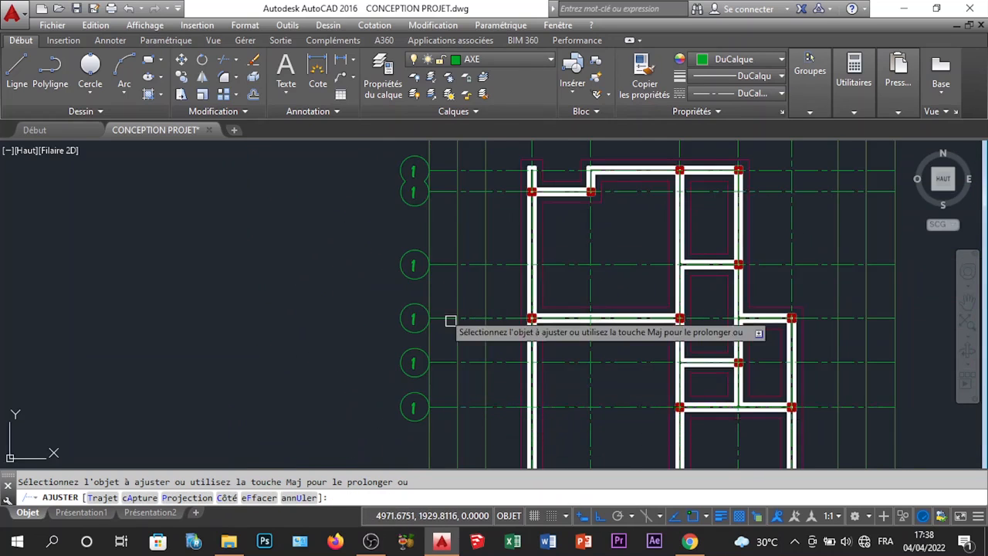
scroll(450, 320, "down", 2)
scroll(425, 221, "up", 4)
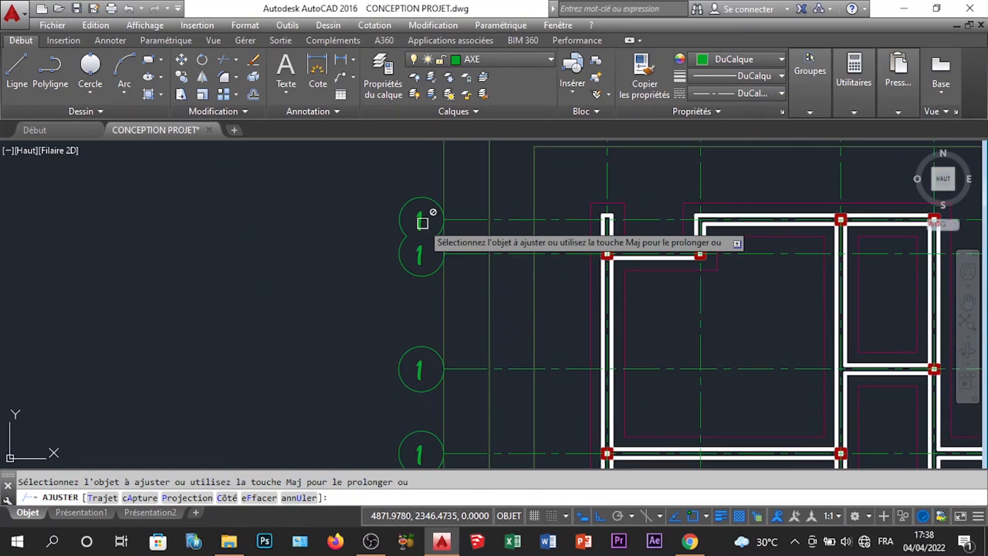
scroll(422, 223, "up", 4)
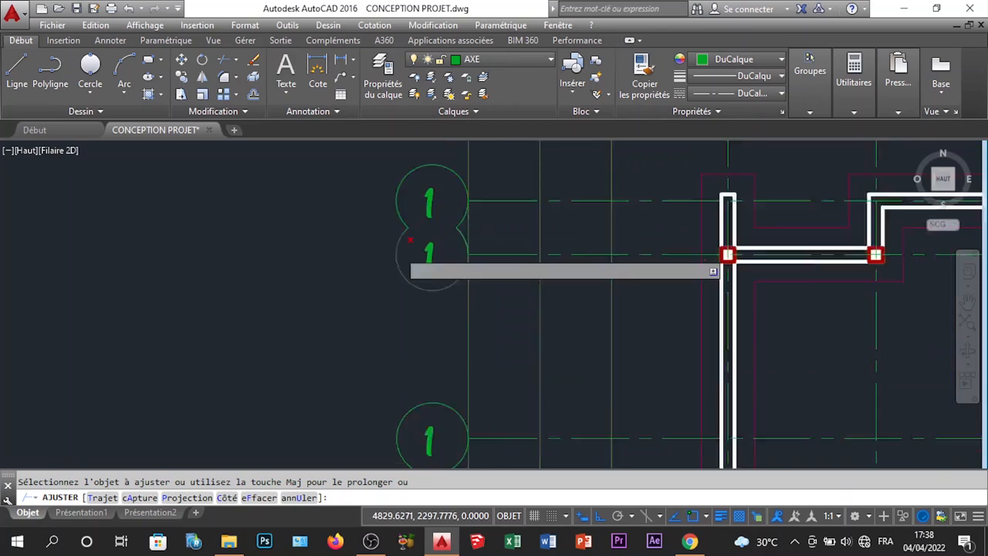
scroll(435, 222, "down", 2)
key("Escape")
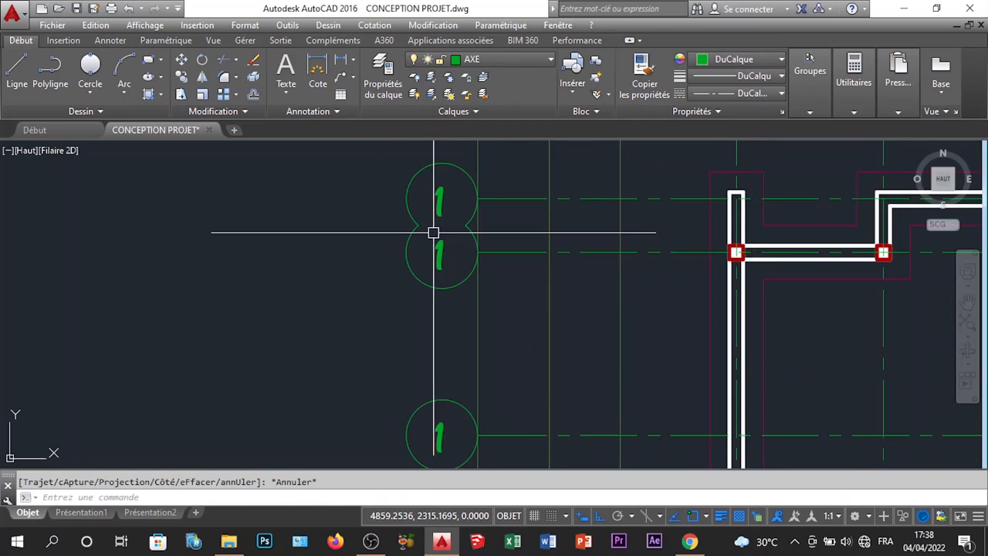
Edit the number in the second horizontal axis's bubble
scroll(434, 255, "up", 3)
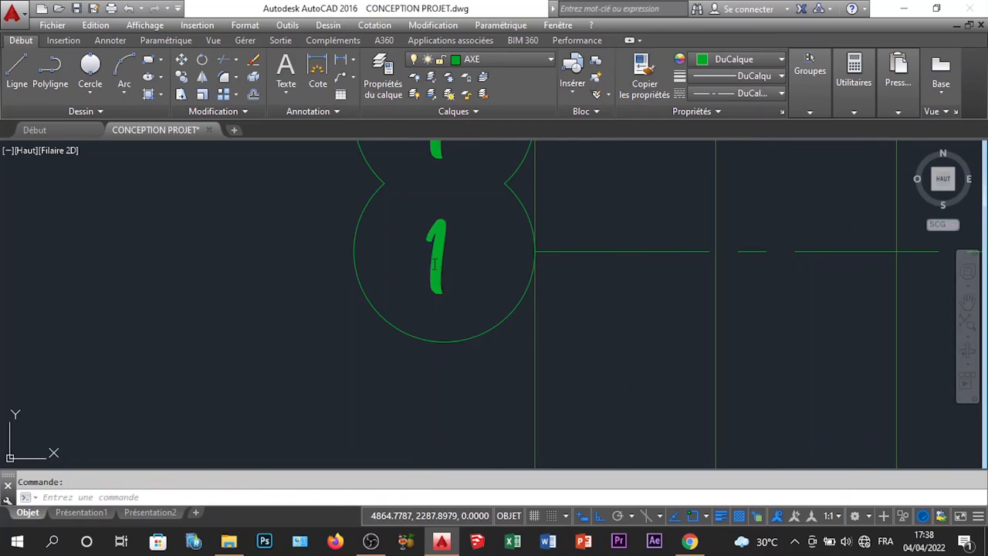
double_click(436, 251)
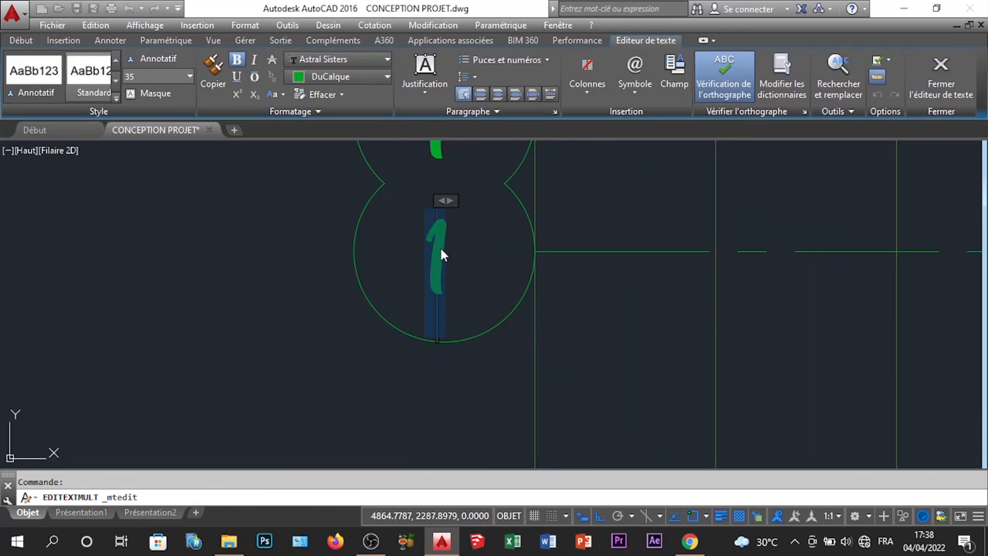
left_click(477, 210)
Change the number in the third horizontal axis's bubble to 3
scroll(479, 210, "down", 6)
scroll(480, 334, "up", 3)
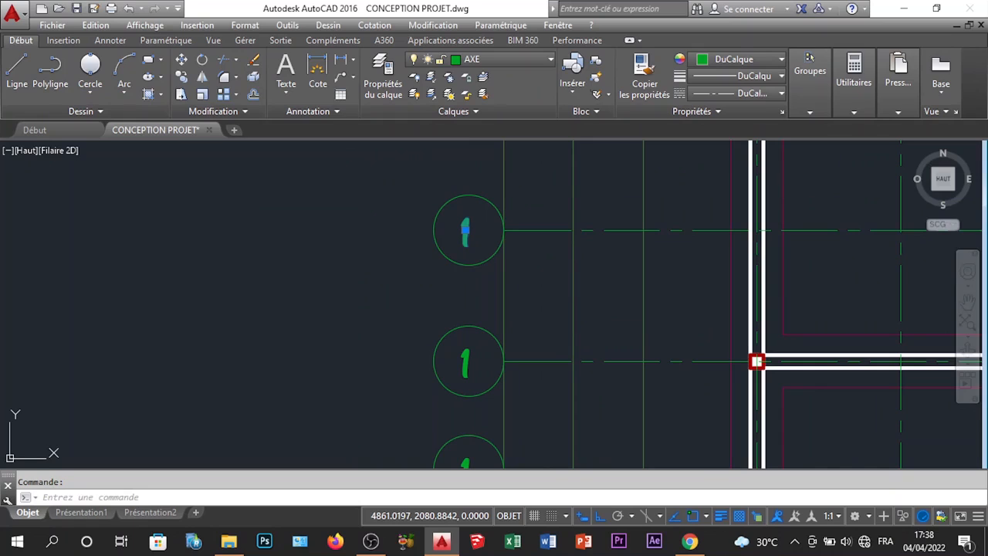
double_click(465, 238)
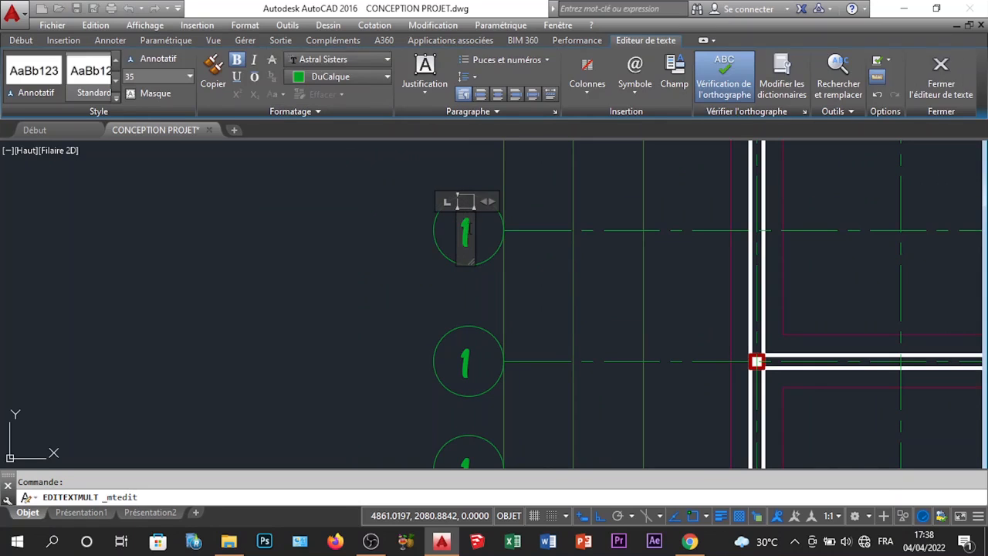
type("3")
left_click(479, 213)
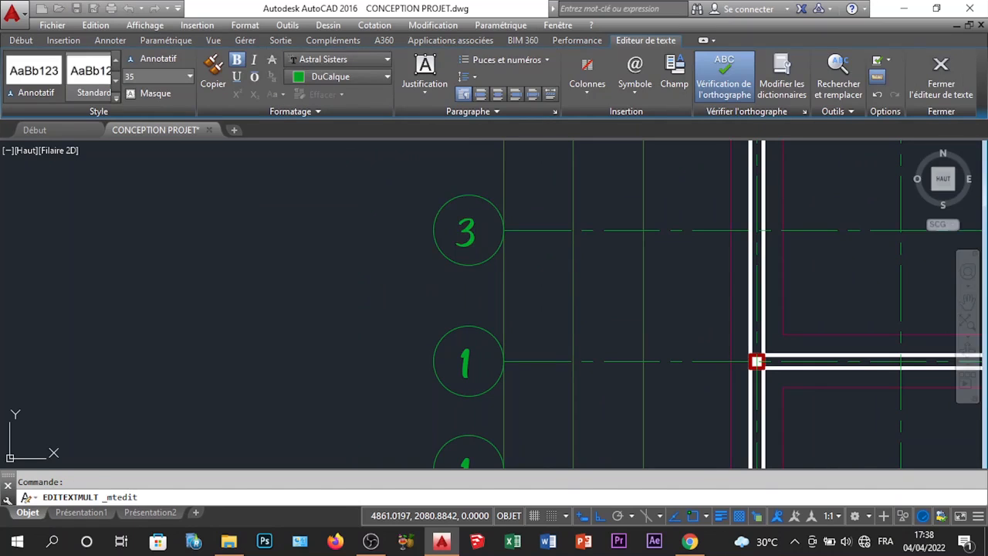
Change the number in the fourth horizontal axis's bubble to 4
scroll(469, 214, "down", 4)
scroll(470, 214, "up", 2)
scroll(445, 216, "up", 2)
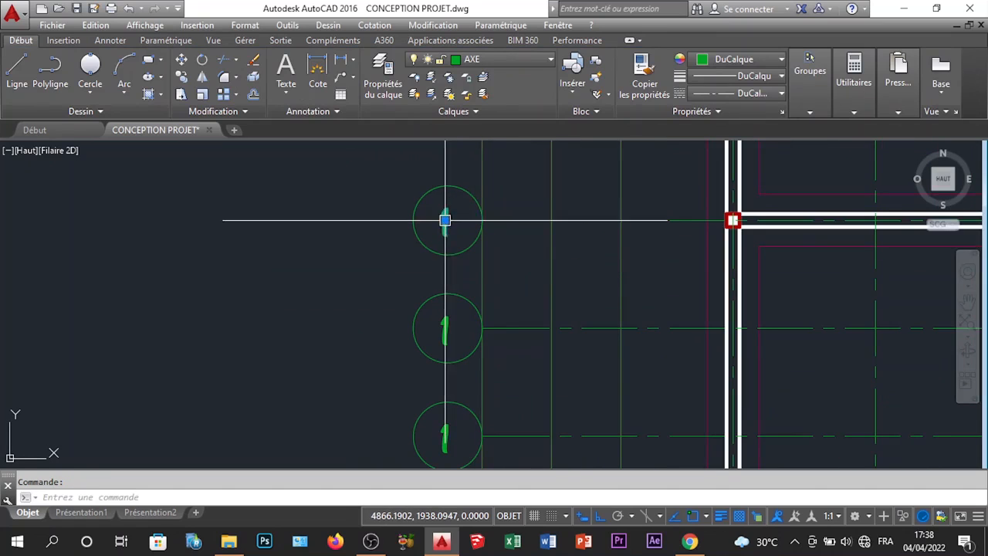
double_click(445, 222)
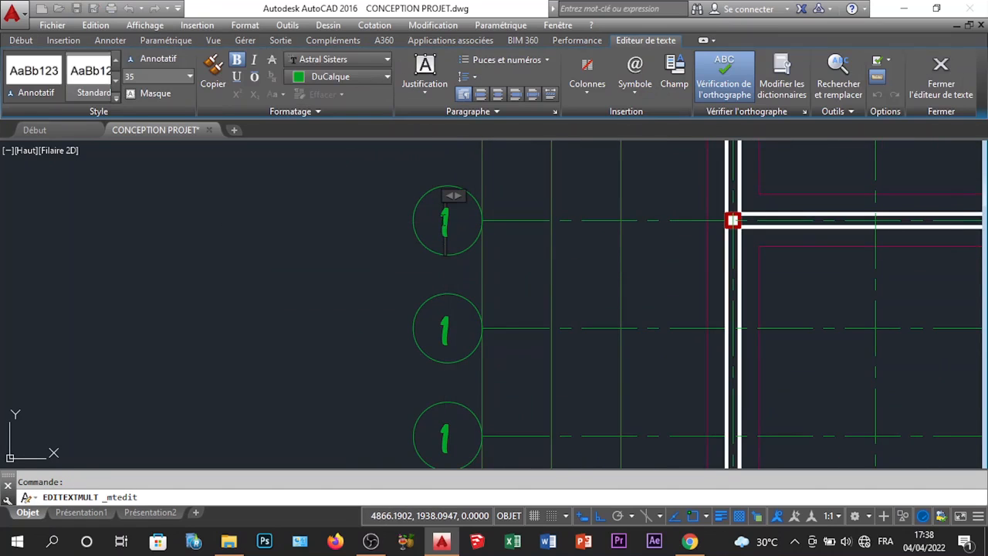
type("4")
scroll(517, 234, "down", 3)
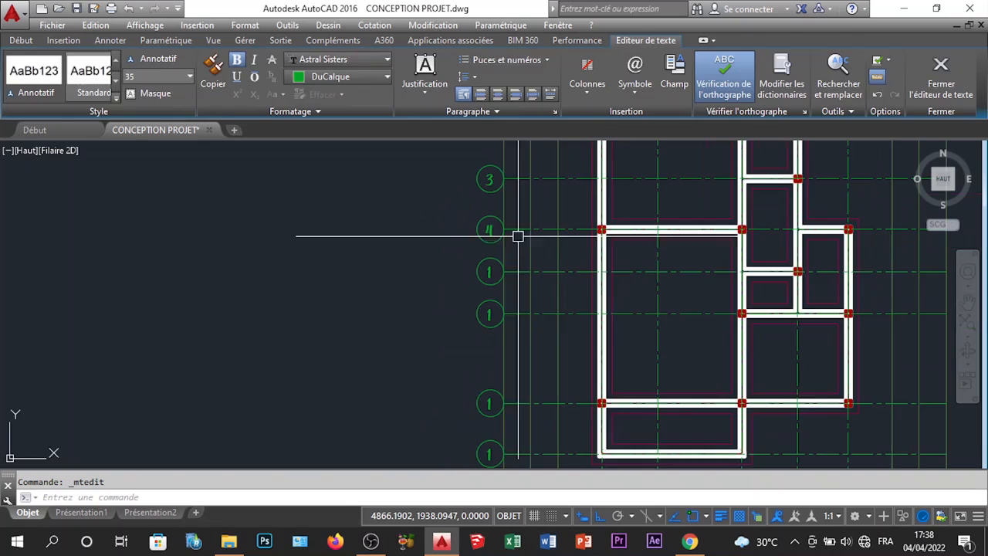
left_click(516, 234)
Change the number in the fifth horizontal axis's bubble to 5
scroll(455, 263, "up", 4)
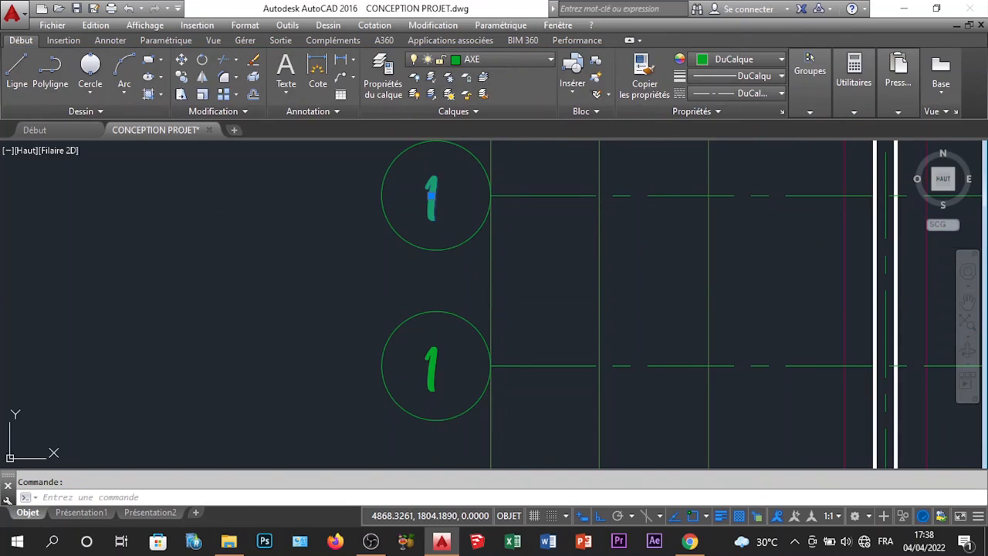
double_click(434, 207)
type("5")
left_click(513, 260)
Change the number in the sixth horizontal axis's bubble to 6
scroll(513, 260, "down", 3)
scroll(513, 260, "up", 5)
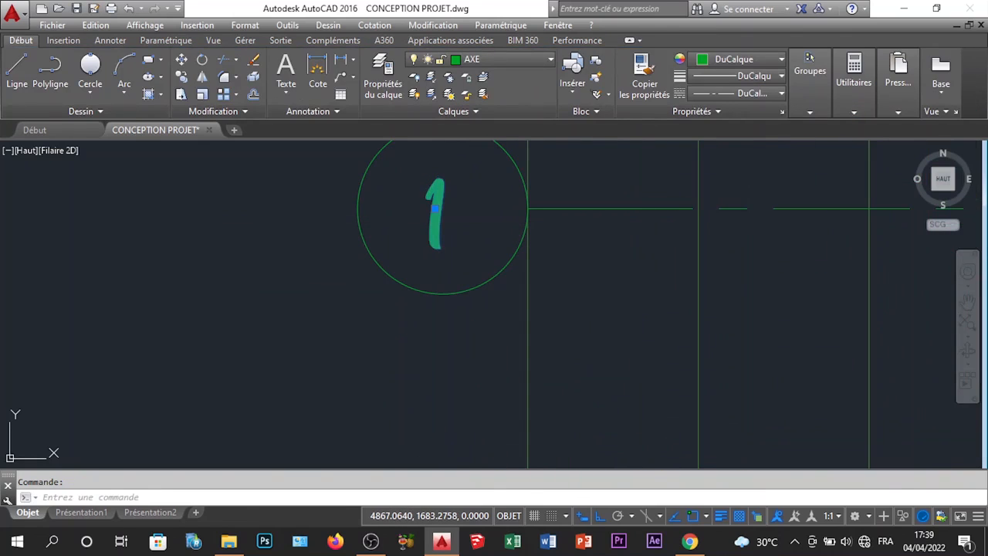
double_click(434, 207)
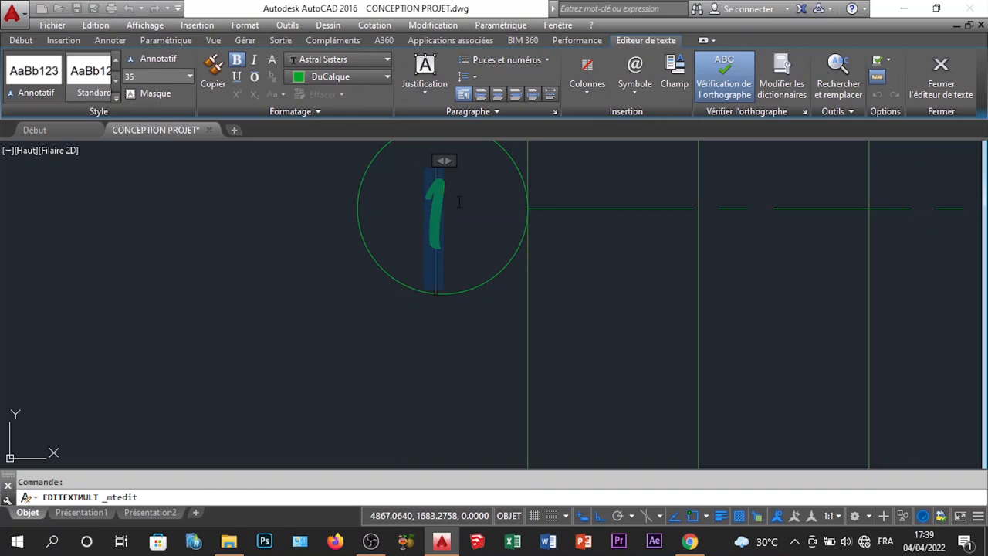
scroll(564, 208, "down", 5)
scroll(536, 369, "up", 2)
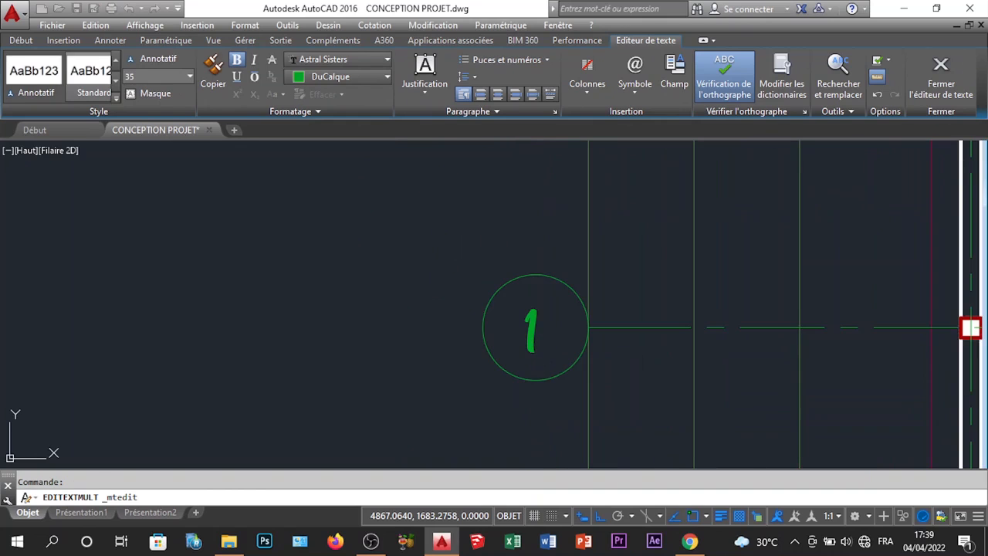
left_click(530, 342)
Change the number in the seventh horizontal axis's bubble to 7
scroll(532, 333, "up", 4)
left_click(504, 291)
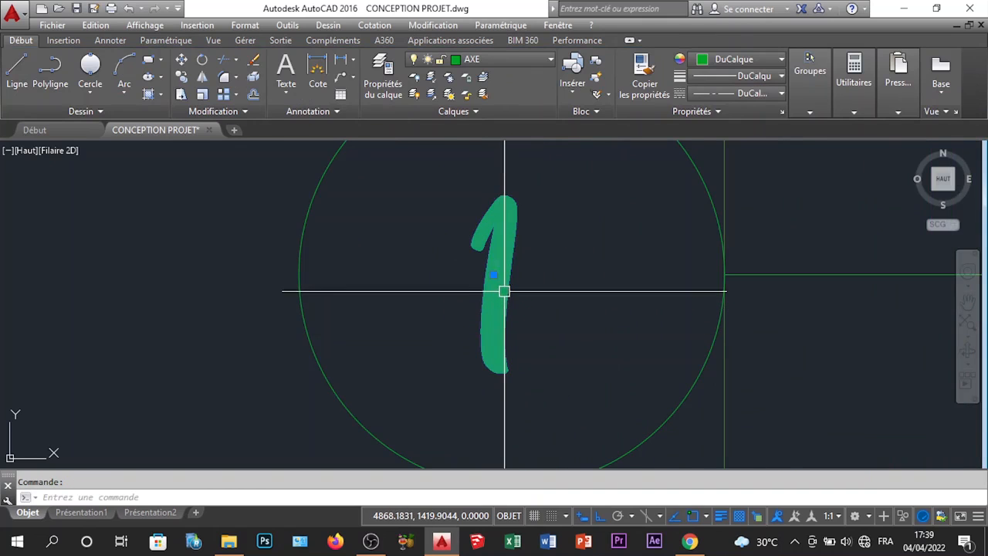
double_click(498, 263)
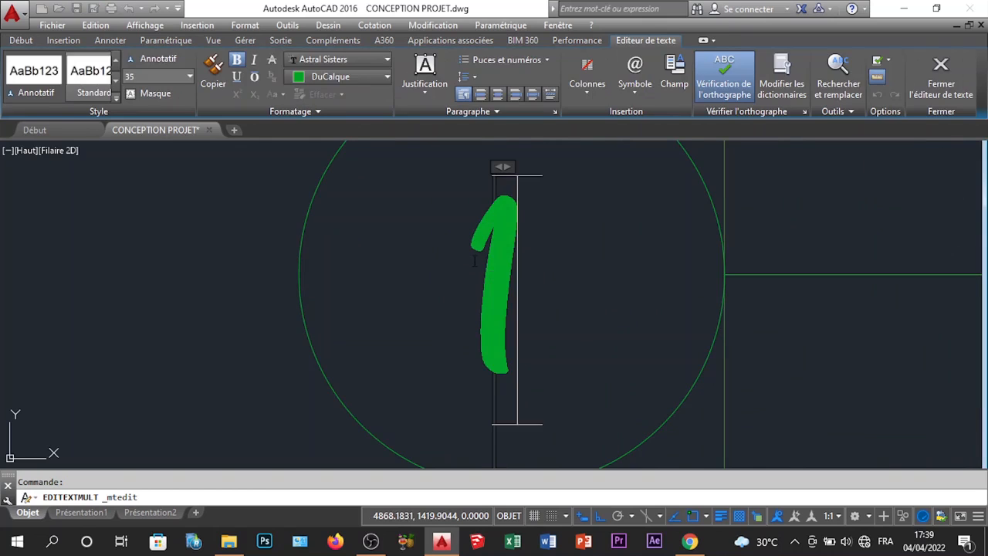
type("7")
scroll(525, 263, "down", 6)
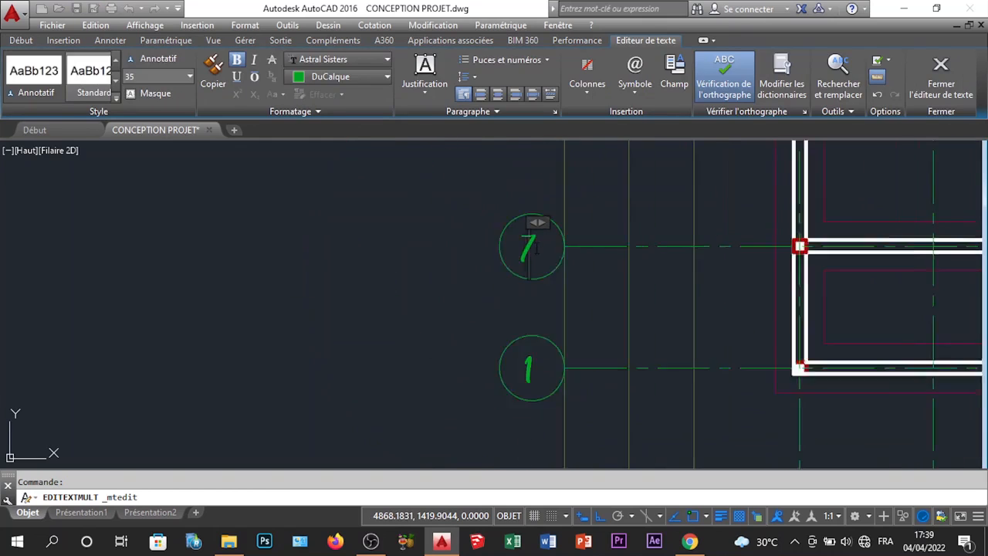
scroll(540, 325, "up", 2)
left_click(529, 332)
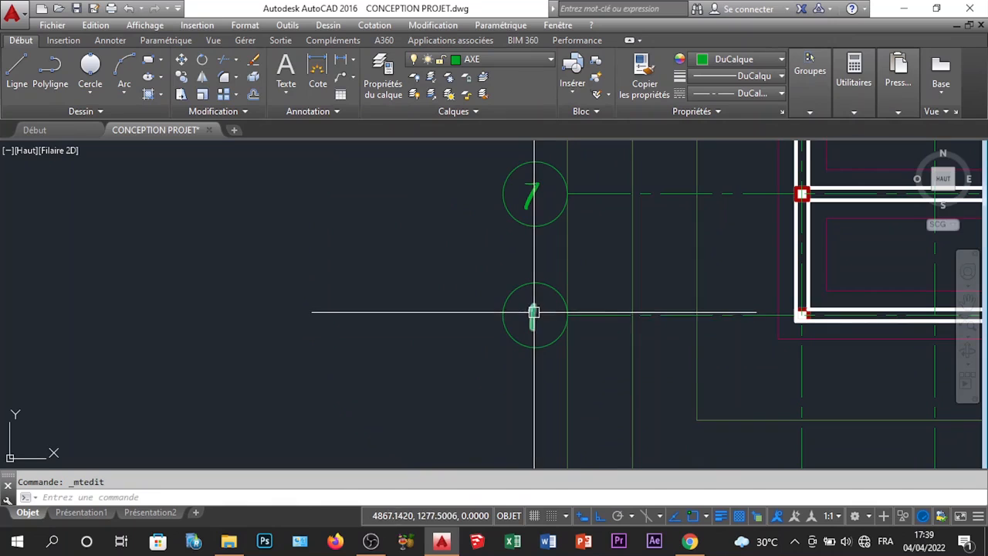
Change the number in the eighth horizontal axis's bubble to 8
double_click(532, 313)
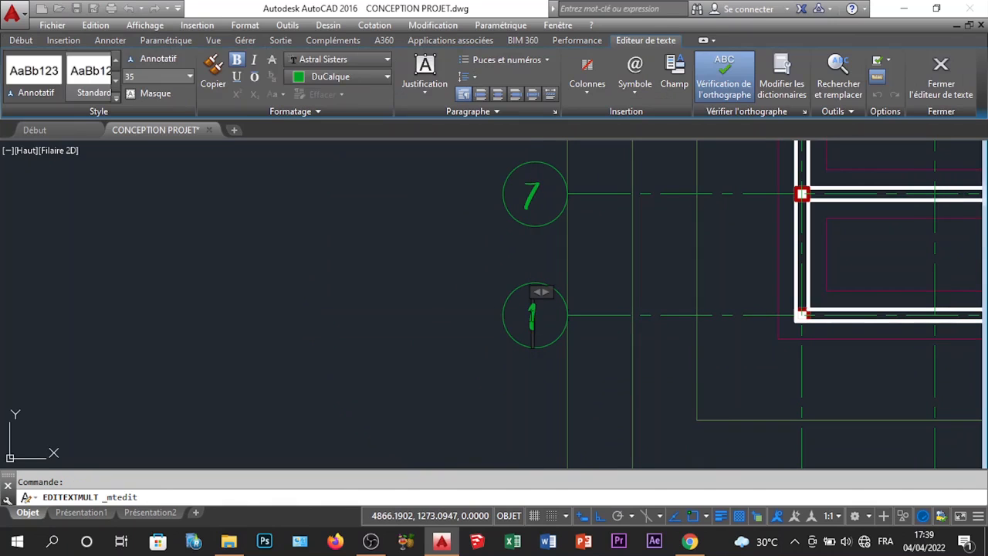
type("8")
left_click(479, 342)
Copy bubbles 1 to 8 together from the left ends of the horizontal axes to their right ends
scroll(480, 260, "down", 5)
scroll(542, 195, "up", 2)
scroll(409, 301, "up", 6)
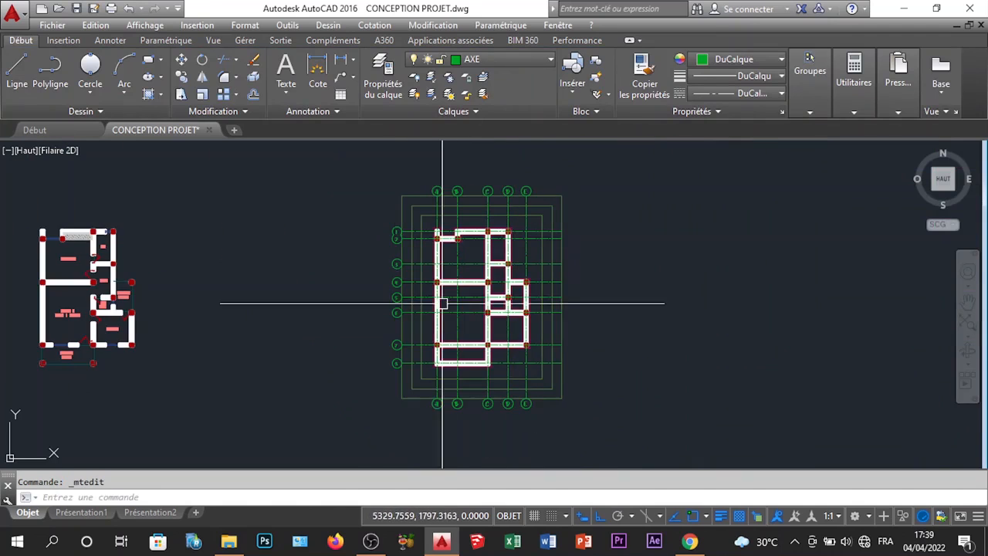
left_click(430, 378)
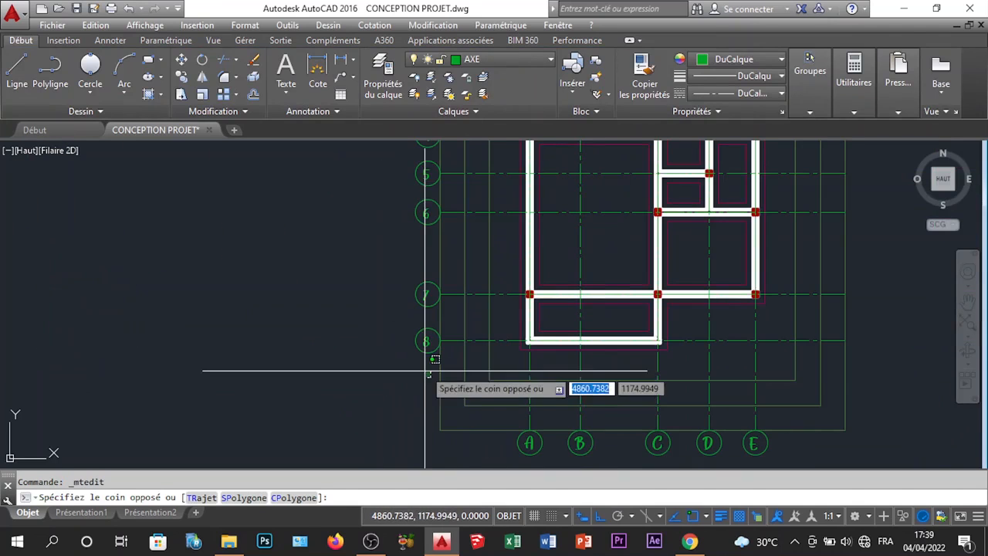
scroll(401, 255, "down", 4)
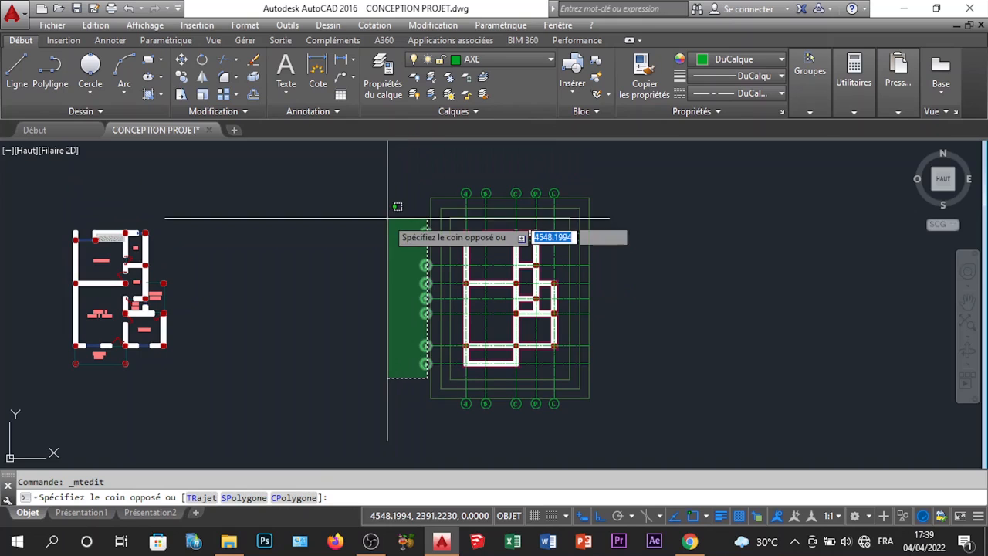
left_click(384, 243)
right_click(382, 242)
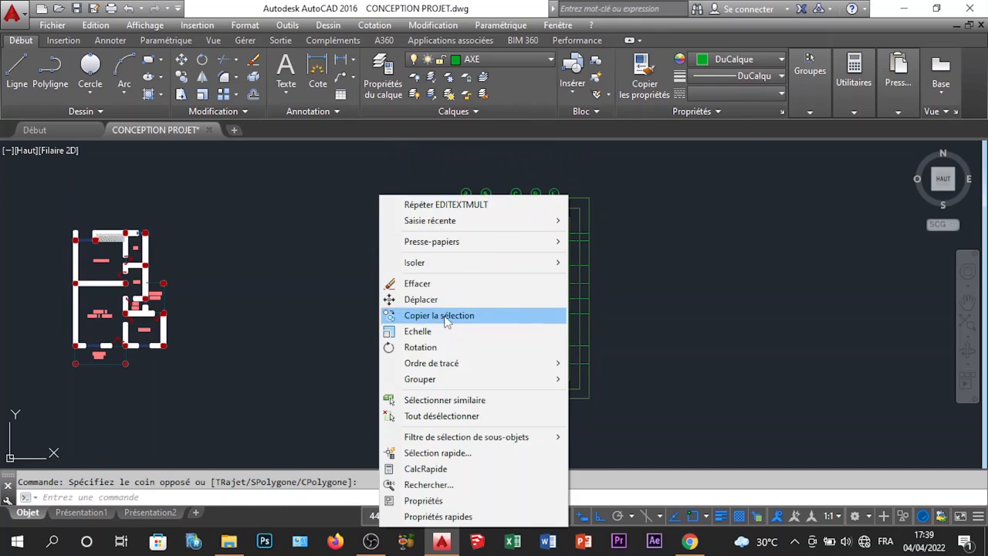
left_click(429, 315)
scroll(417, 217, "up", 4)
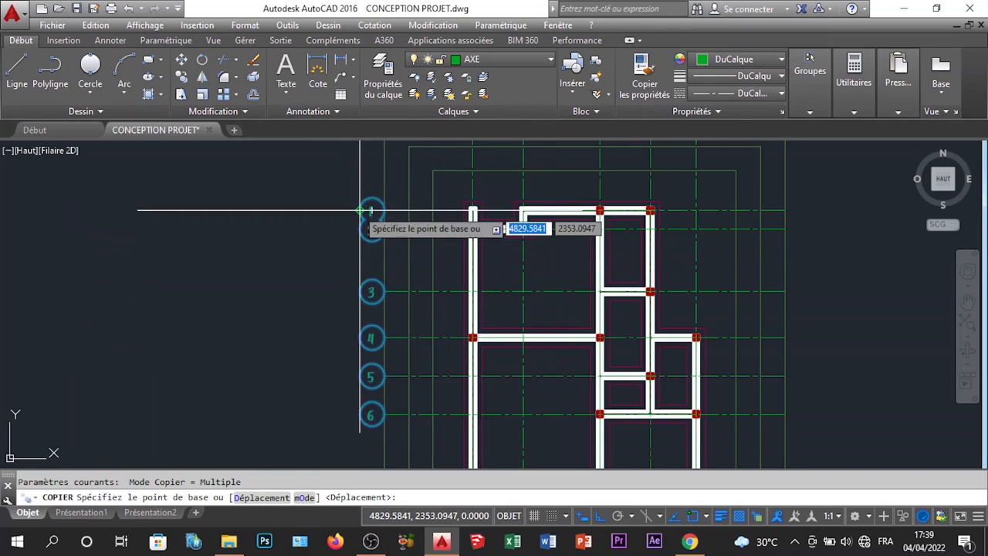
scroll(370, 228, "down", 3)
scroll(552, 212, "up", 1)
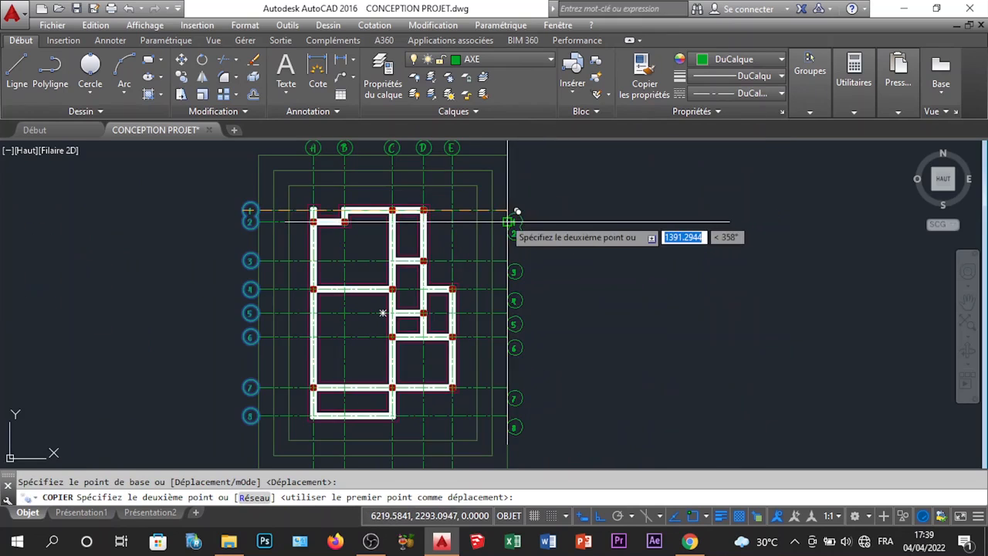
scroll(513, 220, "up", 4)
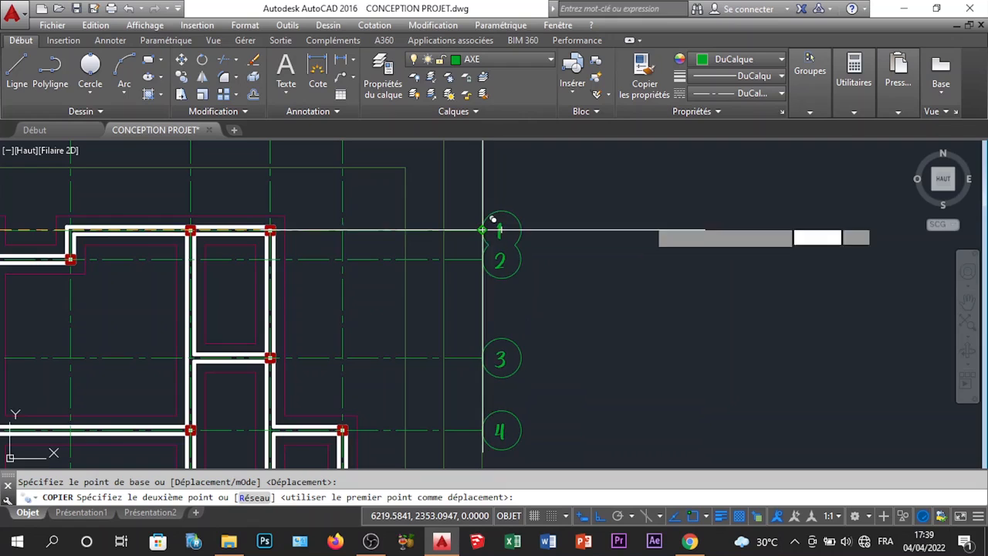
left_click(482, 230)
scroll(551, 236, "down", 4)
key("Escape")
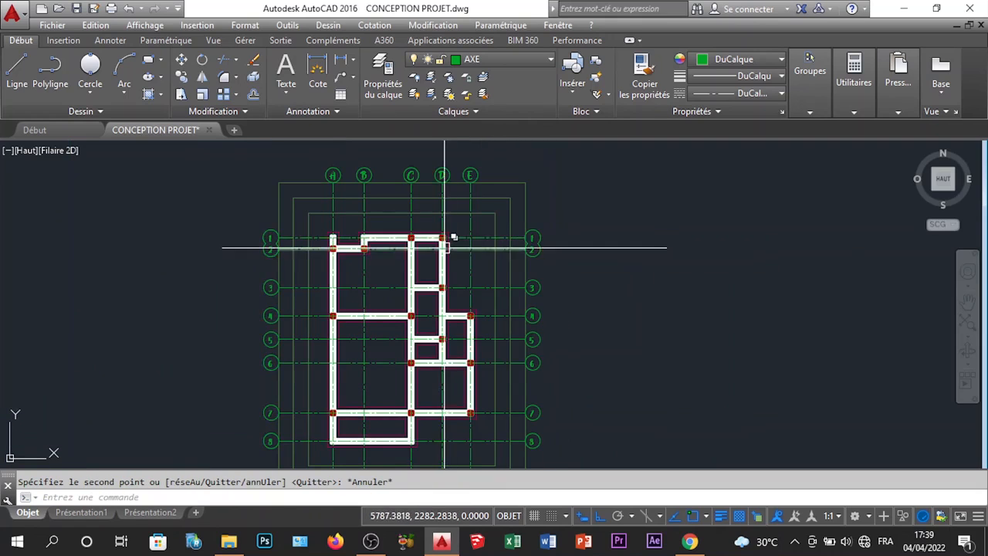
Examine the placement of the lettered and numbered axis bubbles around the foundation plan
scroll(452, 263, "down", 3)
scroll(452, 269, "up", 3)
scroll(496, 255, "up", 1)
scroll(463, 270, "down", 2)
scroll(468, 271, "up", 1)
scroll(452, 270, "down", 1)
scroll(375, 209, "up", 4)
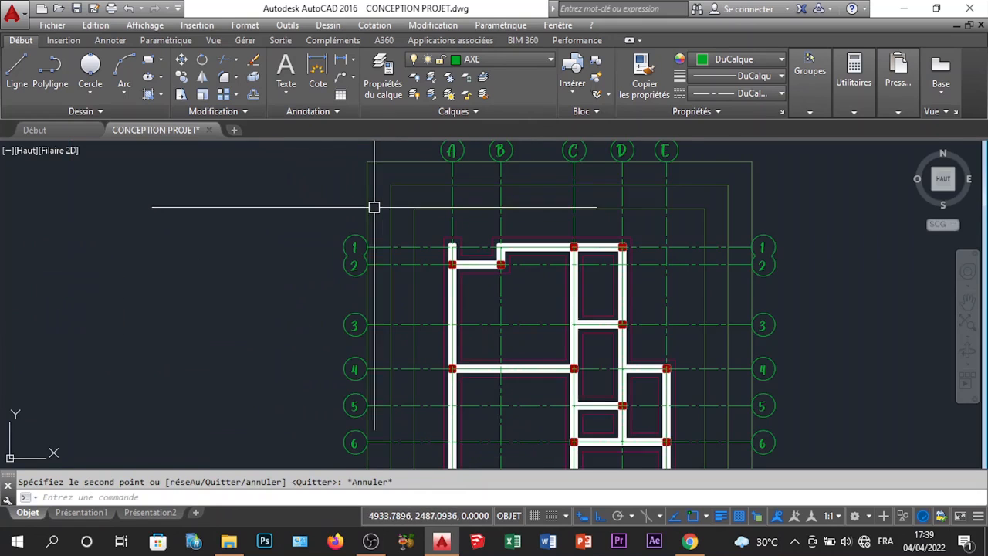
scroll(475, 234, "down", 2)
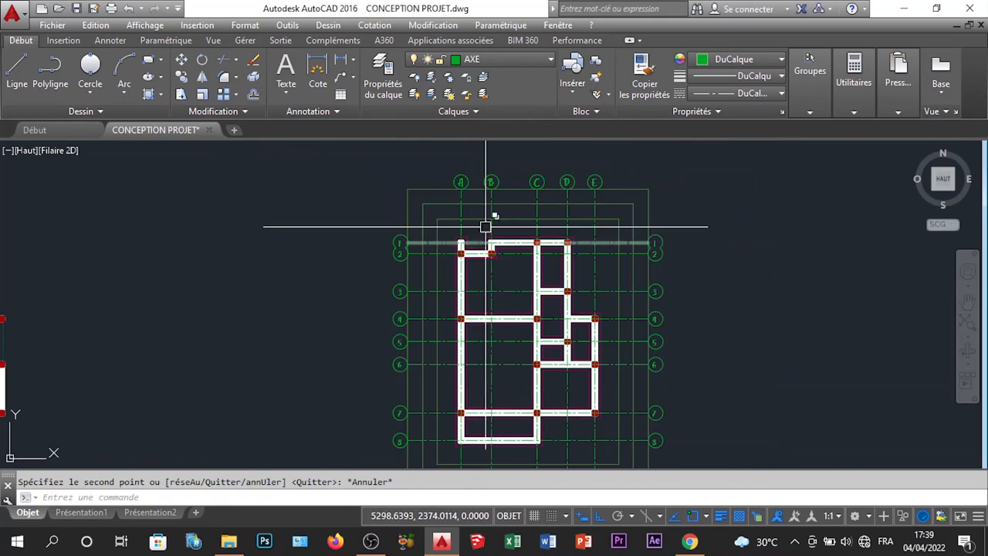
scroll(532, 165, "up", 4)
scroll(543, 183, "down", 4)
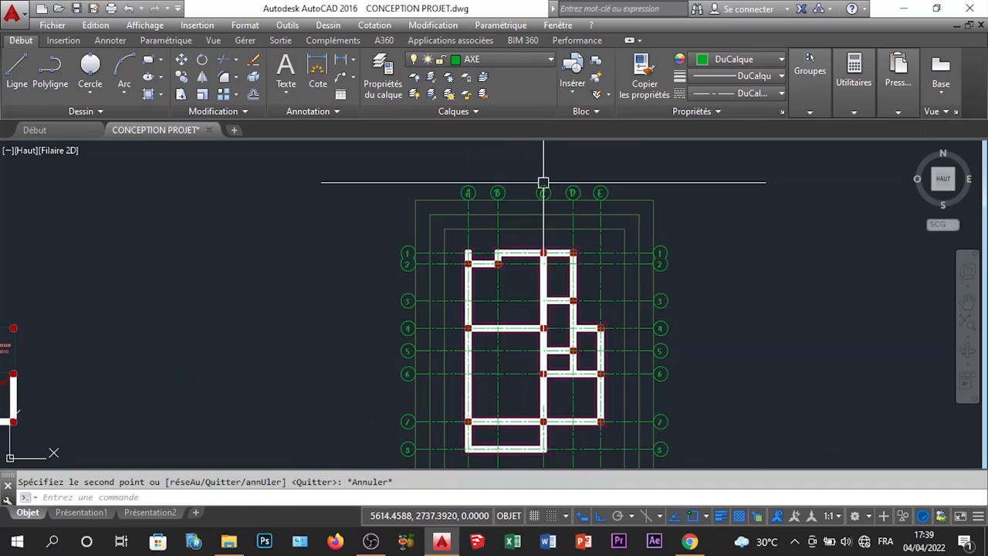
Set the colour of bubbles A to E at the upper ends of the vertical axes to white (255,255,255)
scroll(592, 194, "up", 4)
left_click(667, 184)
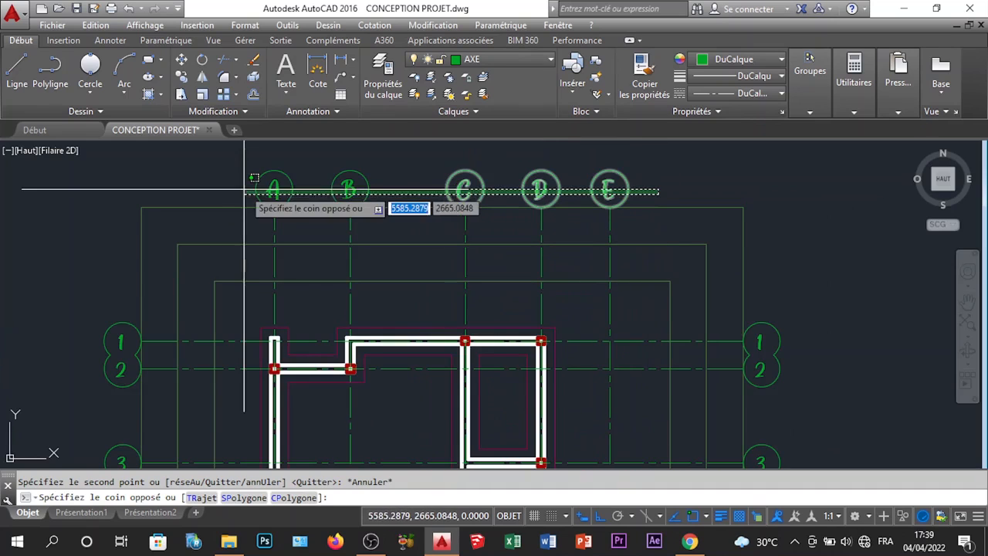
left_click(232, 170)
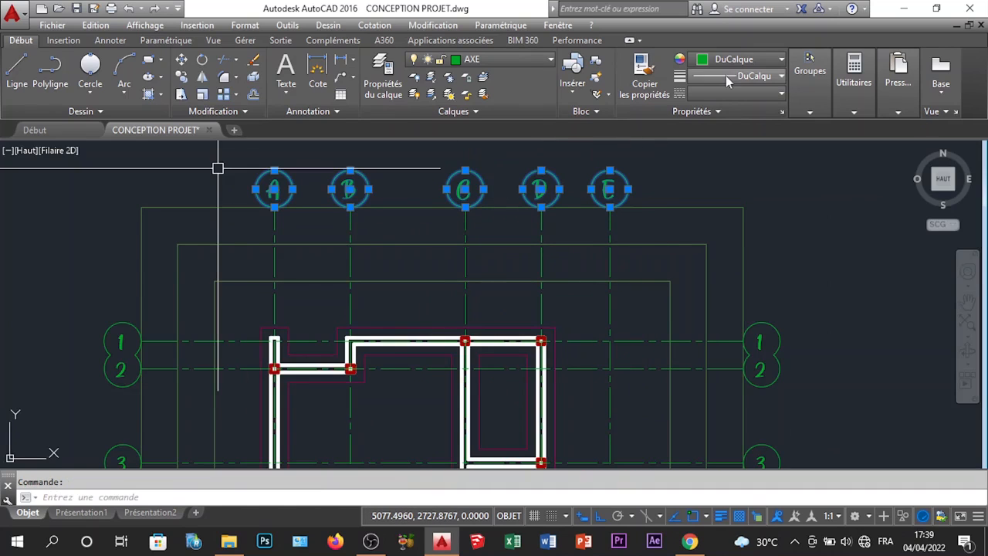
left_click(752, 59)
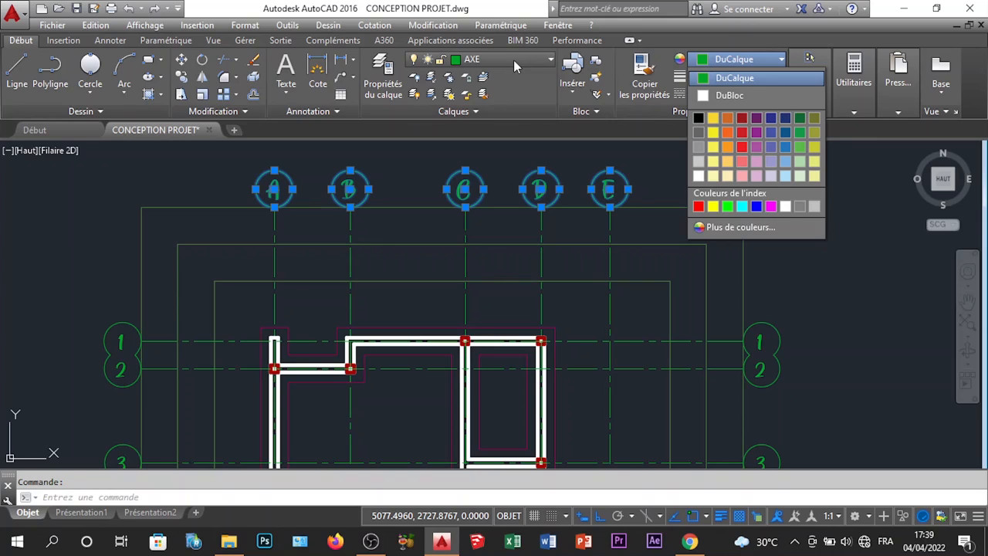
left_click(699, 178)
Set the colour of bubbles A to E at the lower ends of the vertical axes to white (255,255,255)
scroll(595, 203, "up", 5)
scroll(624, 258, "down", 8)
scroll(603, 323, "up", 2)
left_click(603, 323)
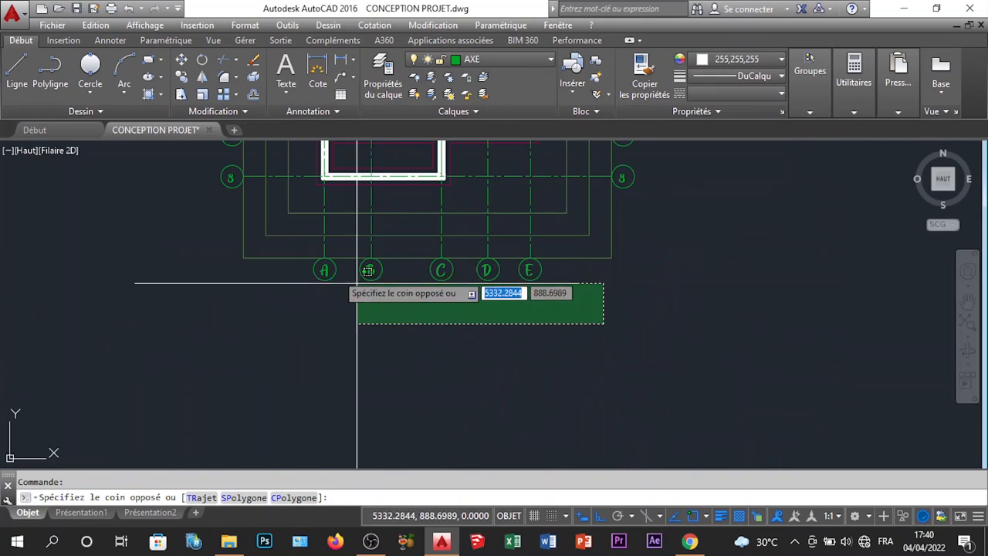
left_click(307, 260)
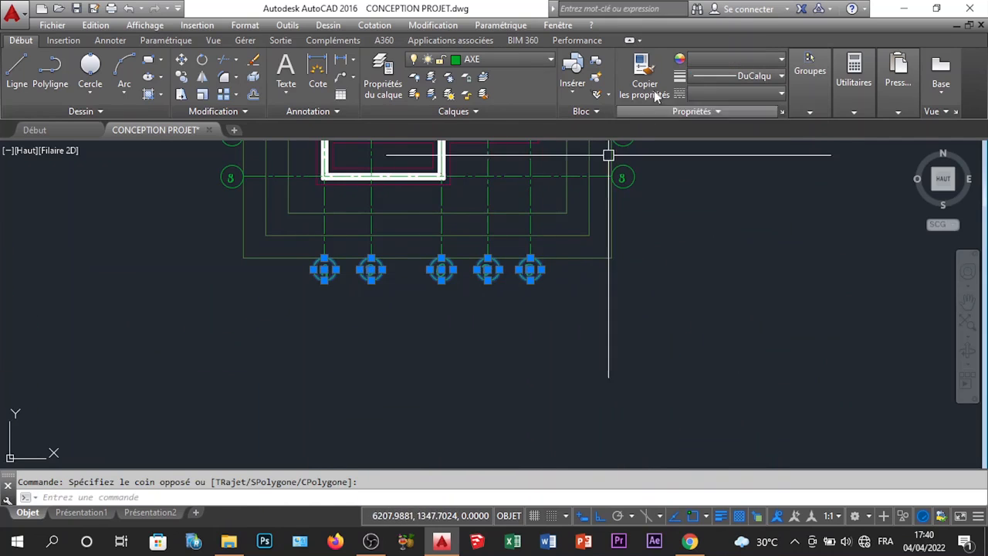
left_click(726, 64)
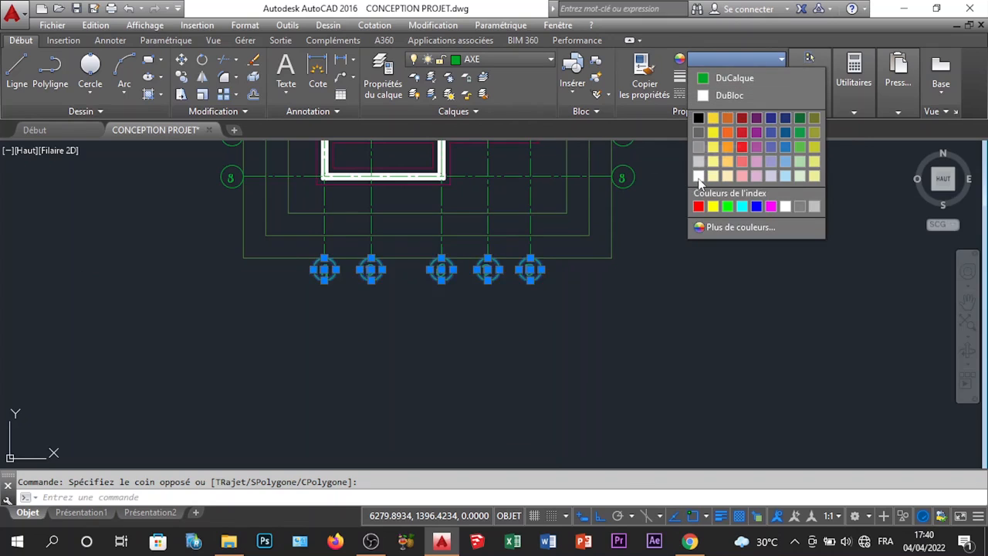
key("Escape")
key("Escape")
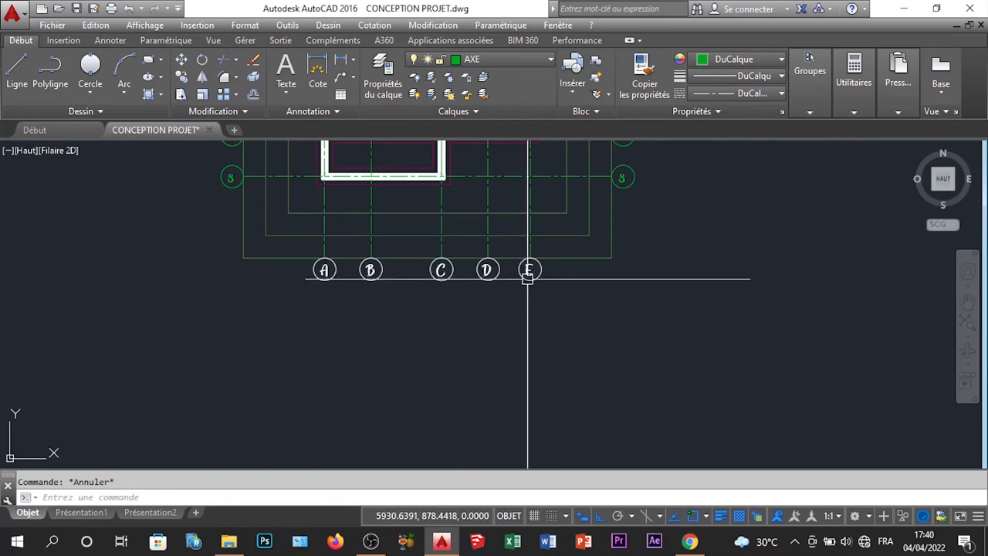
scroll(527, 275, "up", 5)
scroll(559, 272, "down", 3)
scroll(553, 263, "up", 4)
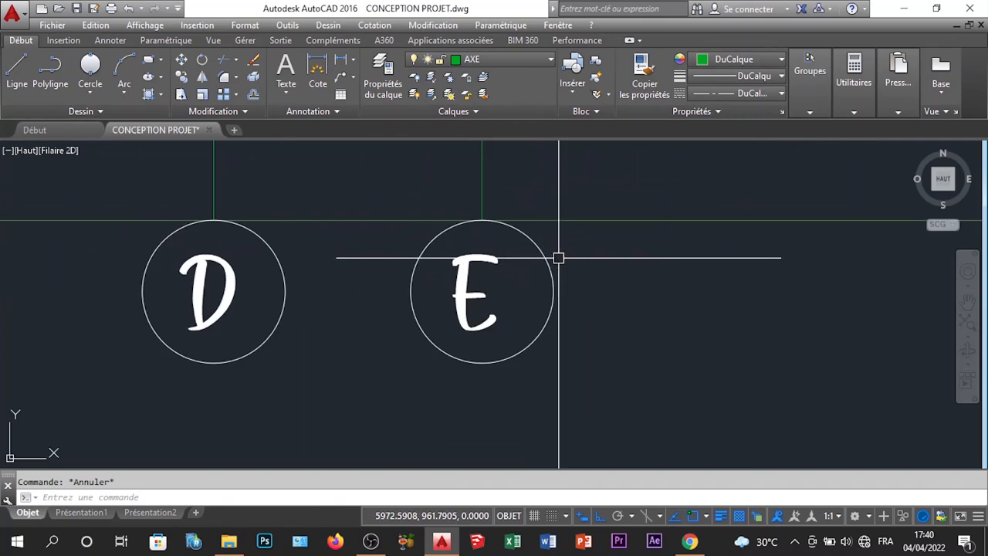
left_click(568, 263)
left_click(459, 276)
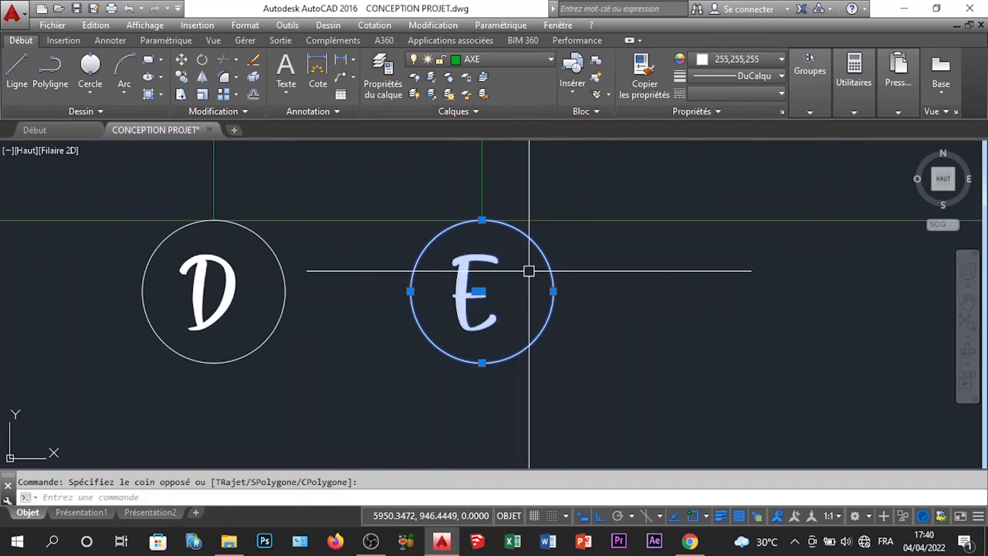
key("Escape")
Match the properties of the white circle of bubble E at the lower axis end to bubbles 8 and 7 at the right axis ends
left_click(566, 258)
left_click(553, 258)
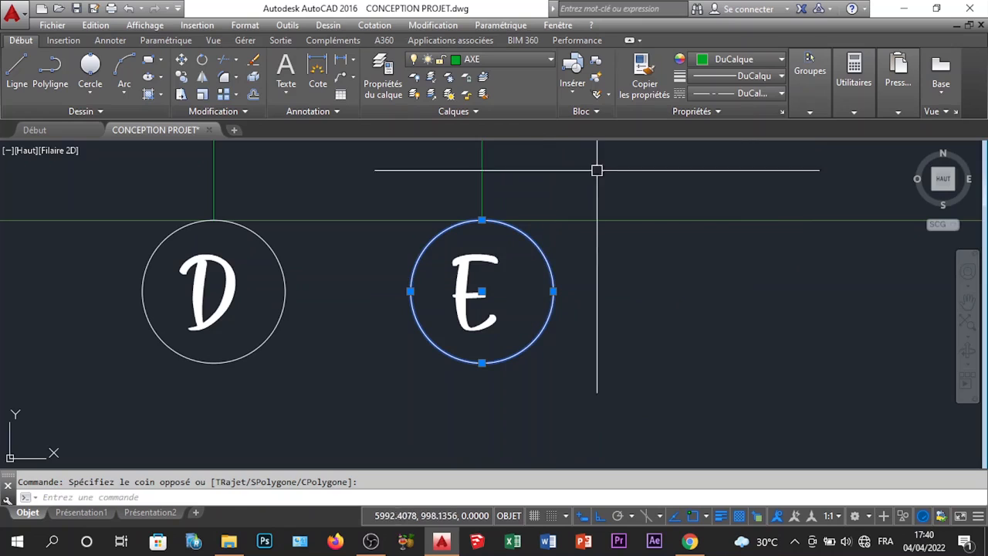
left_click(645, 78)
scroll(606, 198, "down", 5)
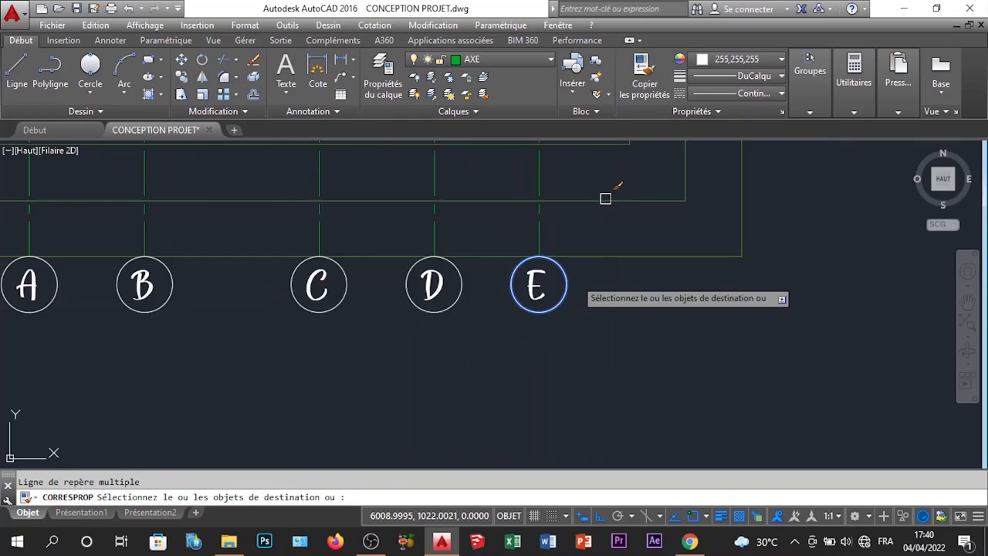
scroll(622, 223, "up", 6)
left_click(676, 310)
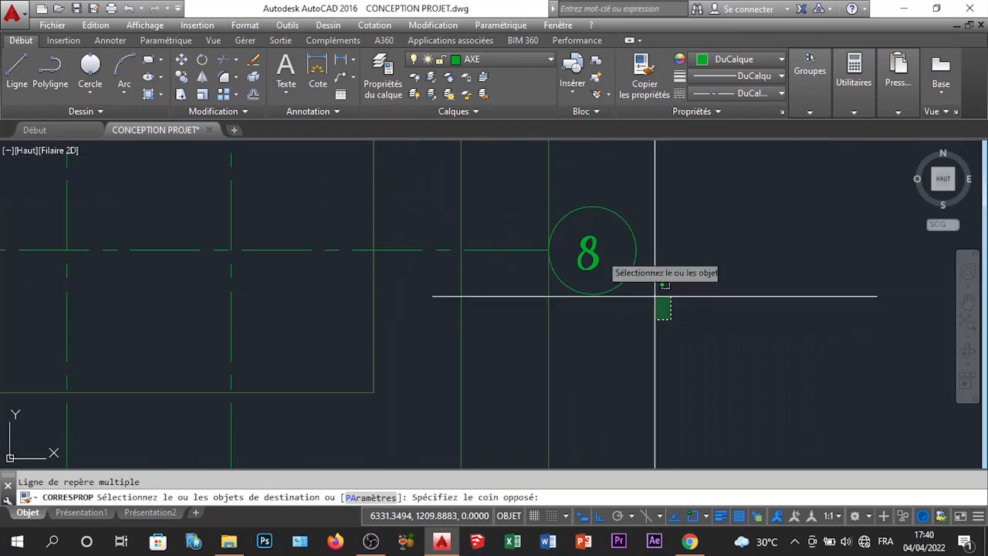
left_click(585, 238)
scroll(595, 248, "down", 5)
scroll(610, 244, "up", 6)
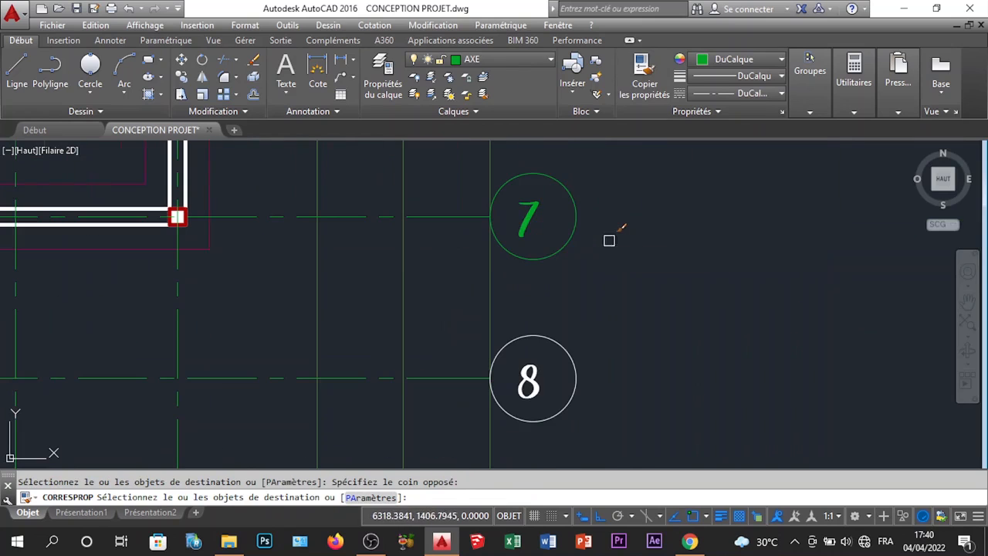
left_click(626, 273)
left_click(522, 159)
Match the same white properties to bubbles 1 to 6 at the right ends of the horizontal axes
scroll(549, 301, "down", 5)
scroll(549, 302, "down", 4)
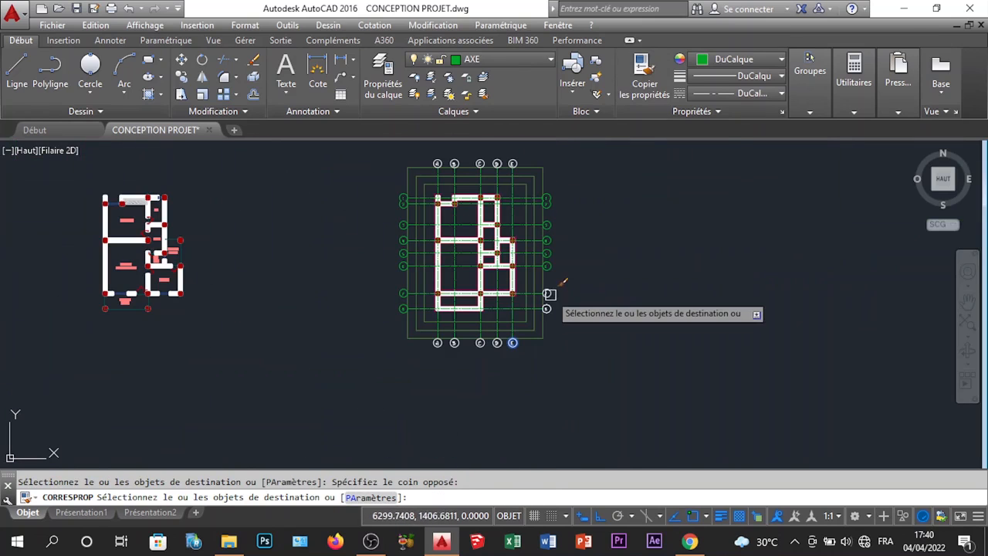
left_click(569, 272)
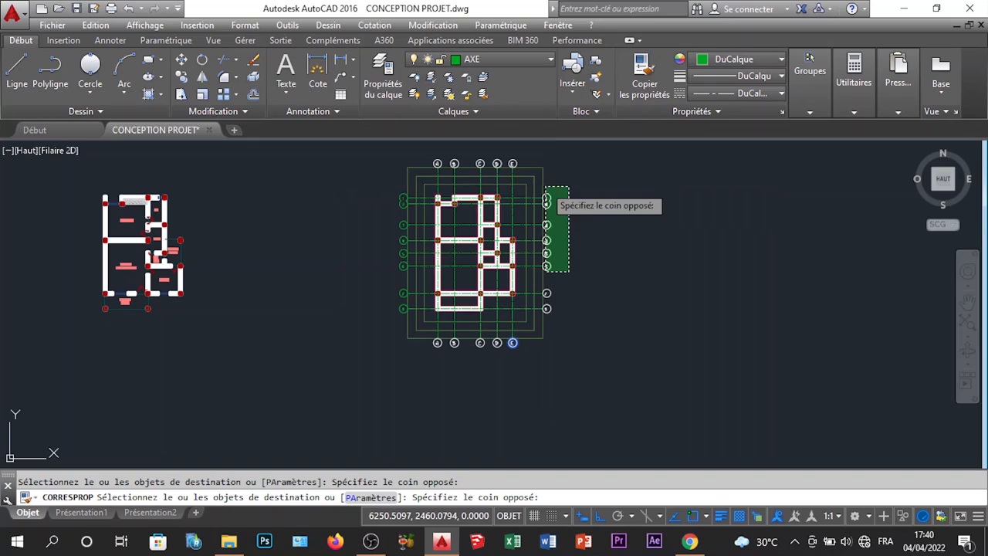
Match the same white properties to bubbles 1 to 8 at the left ends of the horizontal axes
scroll(359, 320, "up", 4)
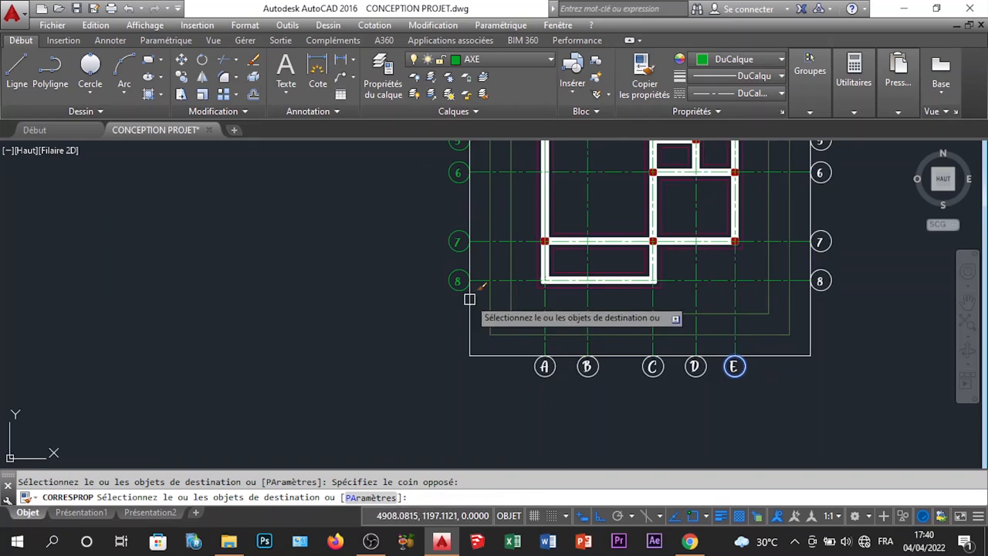
left_click(461, 303)
scroll(461, 303, "down", 4)
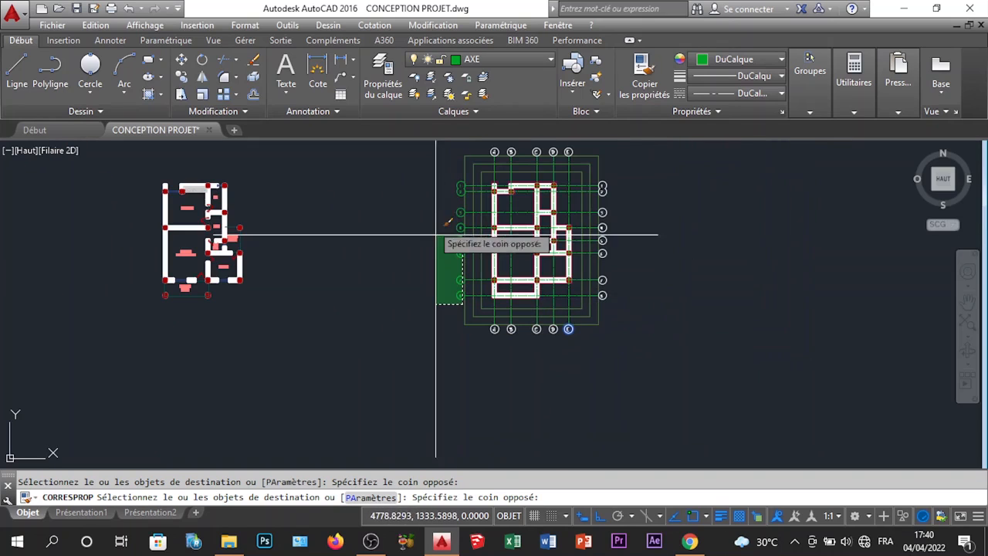
left_click(416, 159)
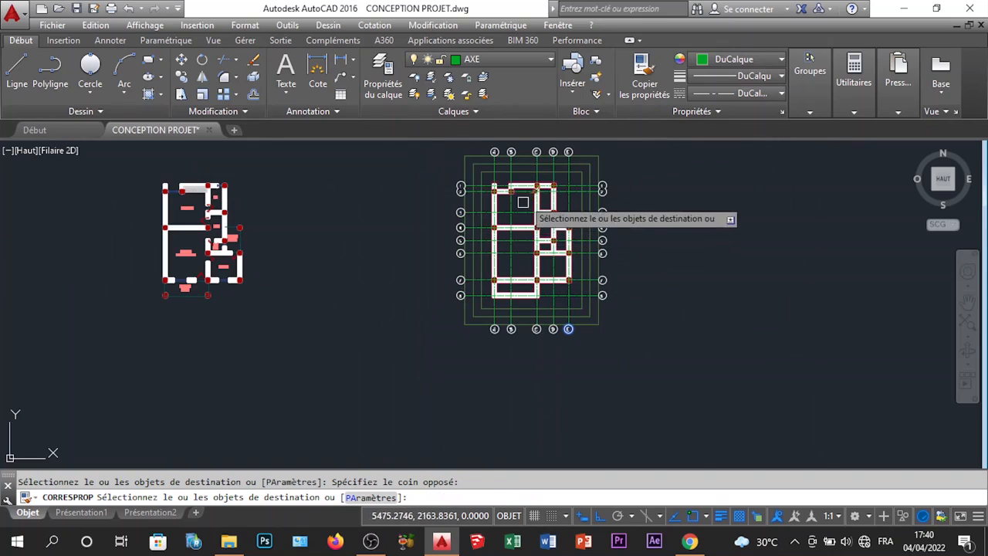
Examine the recoloured axis bubbles all around the foundation plan and end the property matching
scroll(525, 186, "up", 5)
middle_click_drag(516, 167, 542, 244)
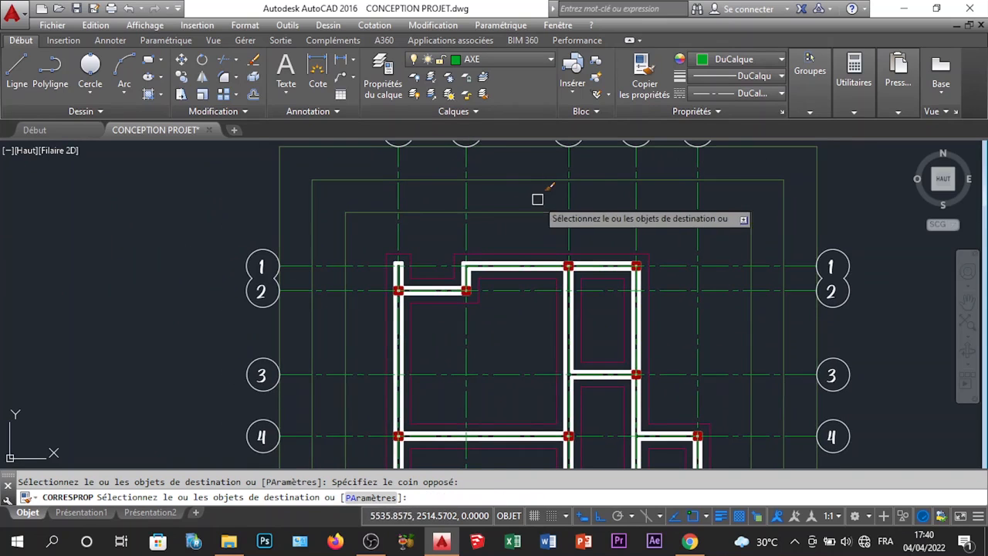
scroll(587, 216, "down", 6)
scroll(557, 256, "up", 2)
scroll(557, 255, "up", 5)
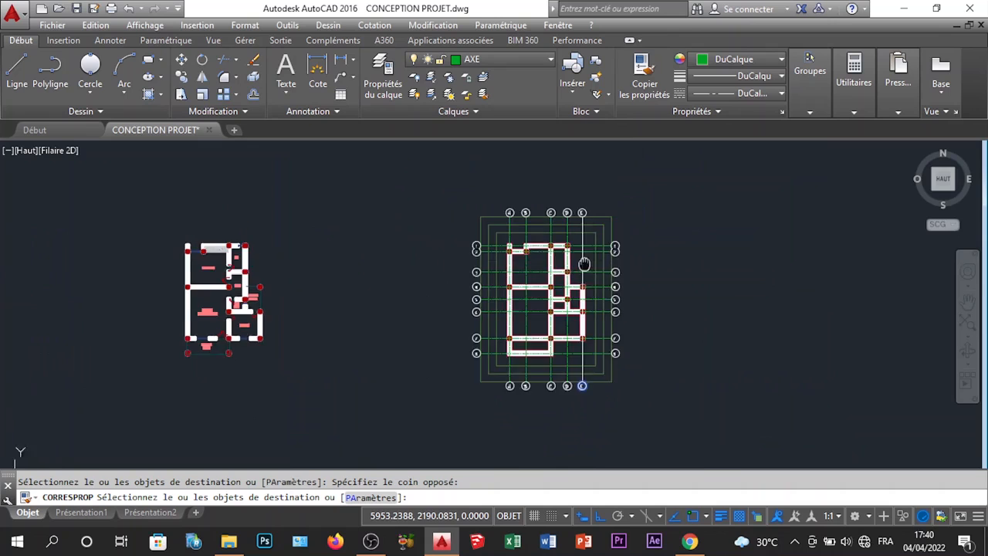
scroll(508, 234, "down", 2)
scroll(510, 280, "up", 3)
scroll(494, 263, "down", 4)
middle_click_drag(672, 213, 568, 231)
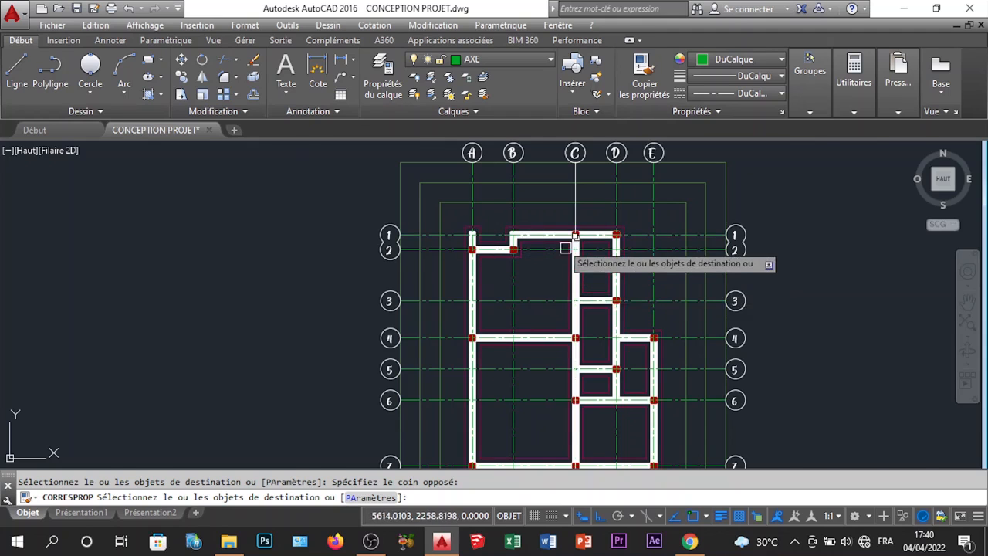
scroll(568, 230, "up", 4)
scroll(577, 210, "down", 4)
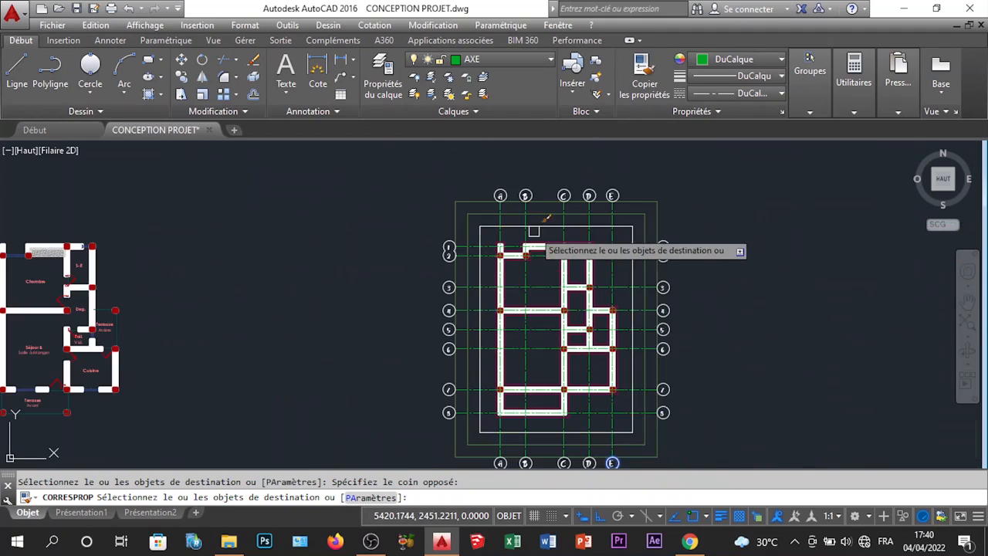
scroll(540, 255, "up", 2)
scroll(541, 277, "up", 2)
scroll(521, 258, "down", 3)
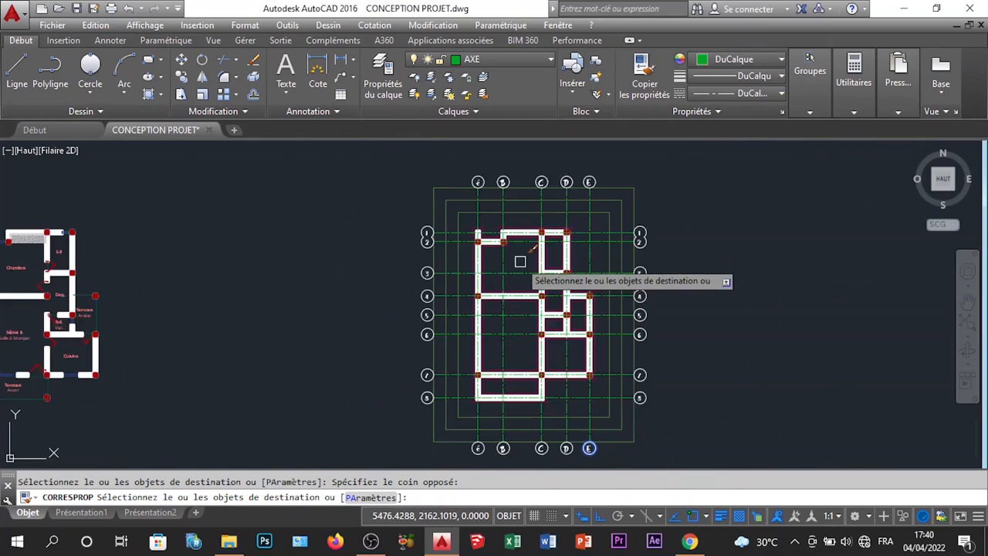
scroll(518, 258, "up", 4)
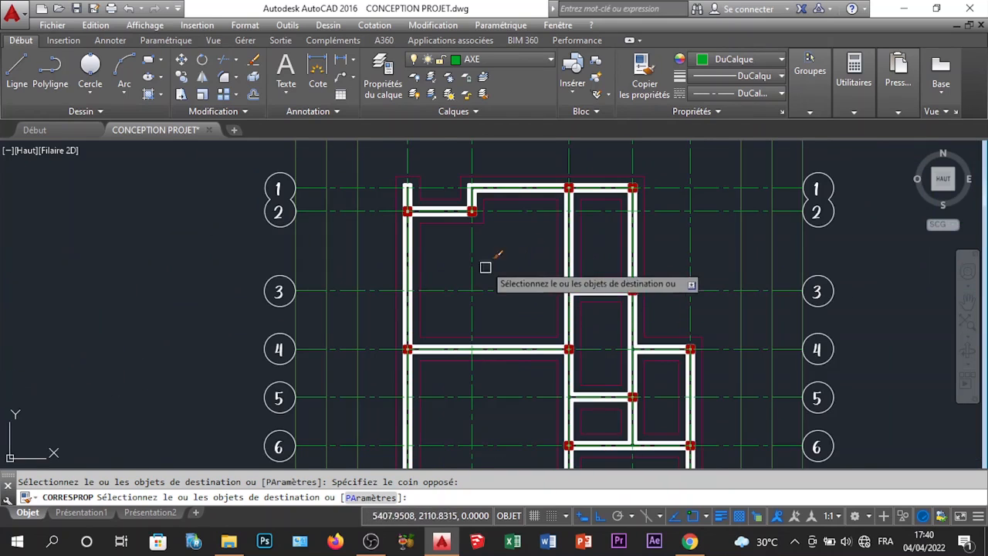
left_click(540, 291)
scroll(493, 270, "down", 3)
scroll(504, 371, "up", 3)
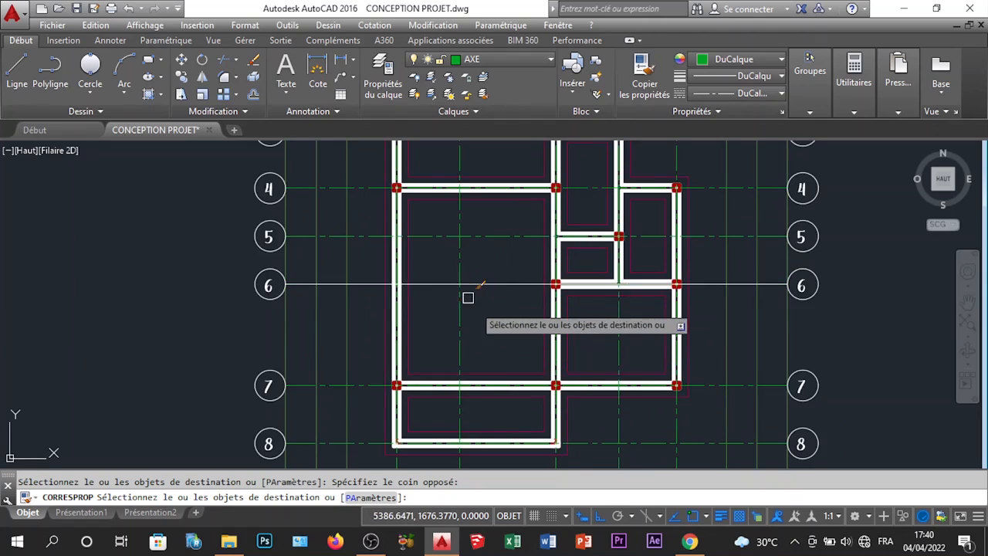
key("Escape")
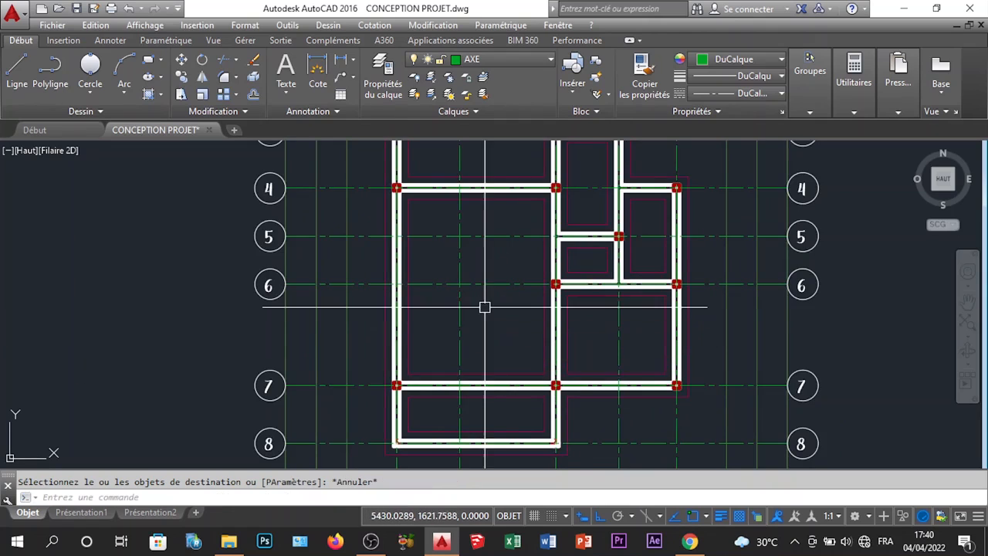
Copy bubble 6 from the left axis end, based on its centre, into the large room between axes 4 and 7
scroll(294, 292, "up", 4)
left_click(259, 335)
left_click(203, 231)
right_click(203, 231)
left_click(253, 317)
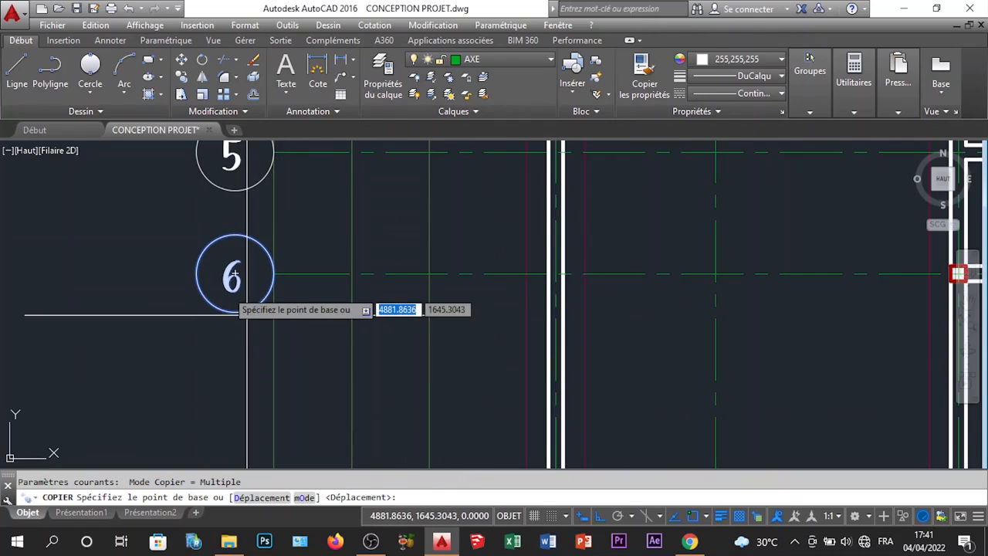
left_click(235, 273)
scroll(238, 273, "down", 5)
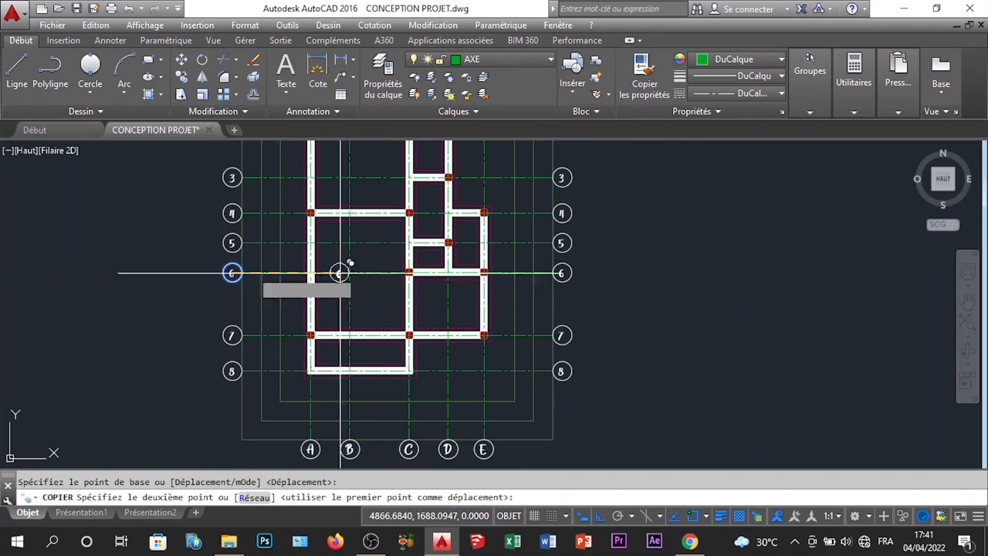
scroll(404, 288, "up", 4)
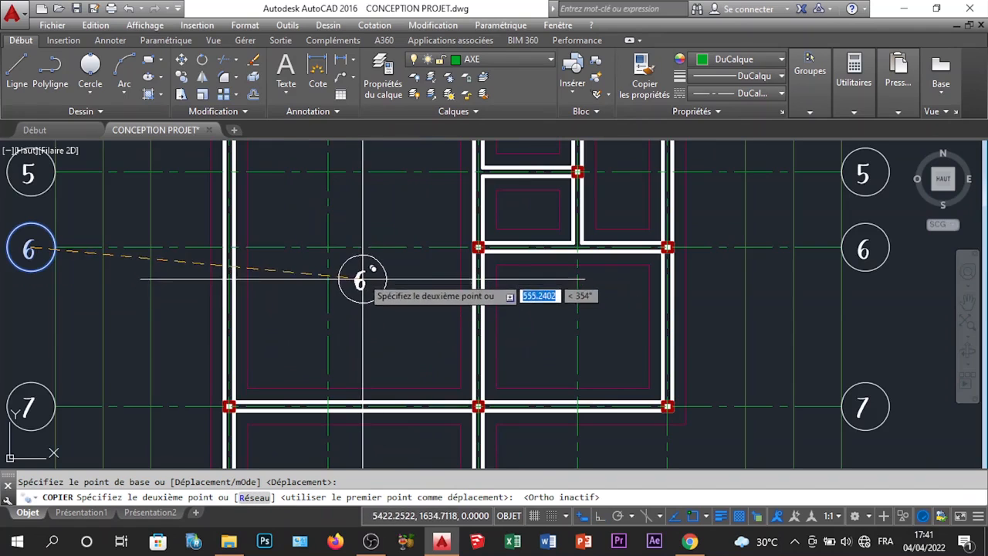
left_click(352, 241)
Place further copies of bubble 6 in the room between axes 7 and 8 and in the upper-left room between axes 2 and 4
scroll(352, 241, "down", 2)
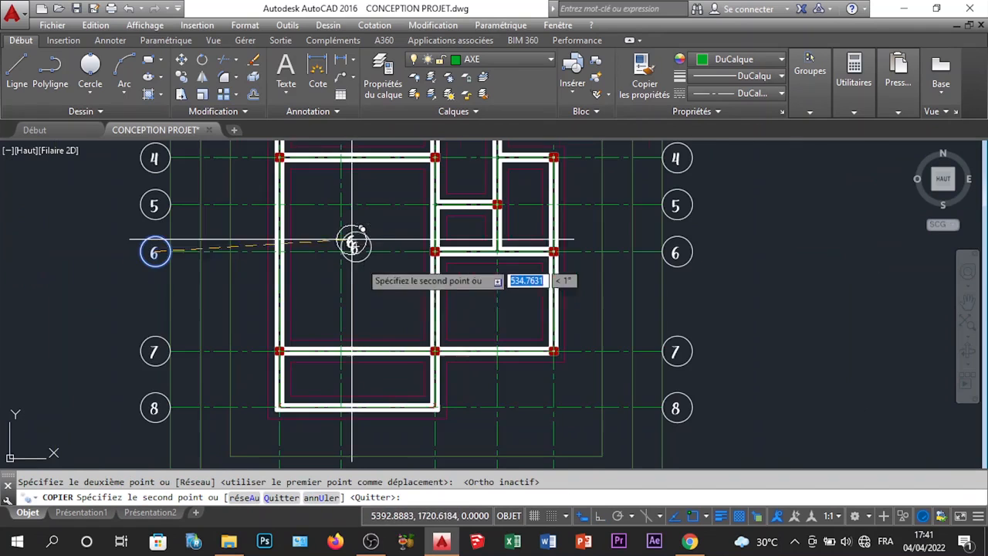
scroll(361, 386, "up", 4)
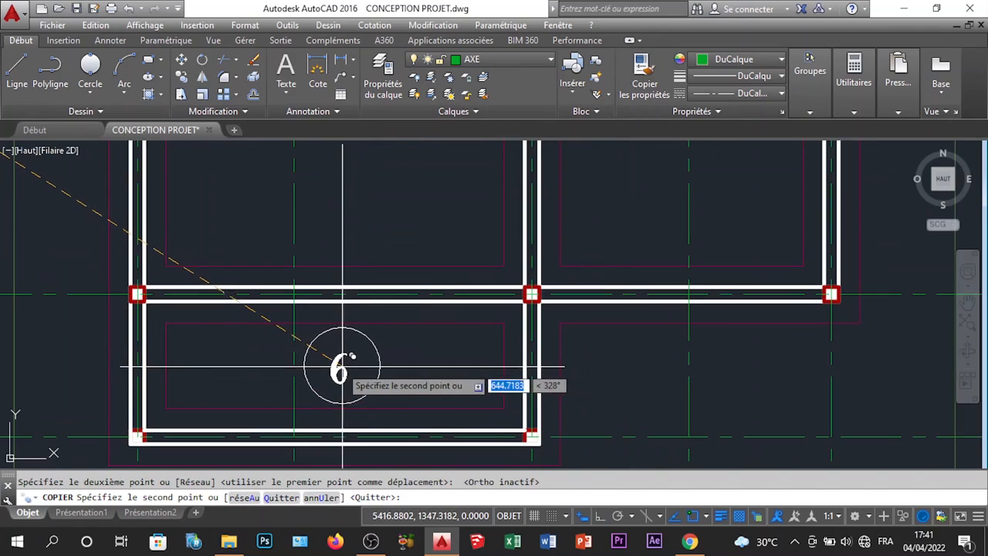
scroll(326, 369, "down", 4)
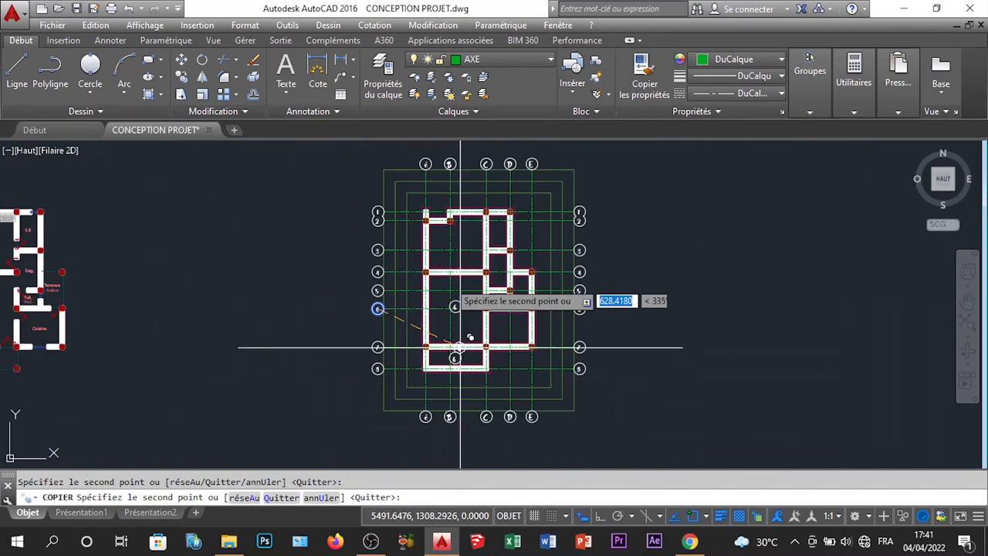
scroll(431, 314, "up", 4)
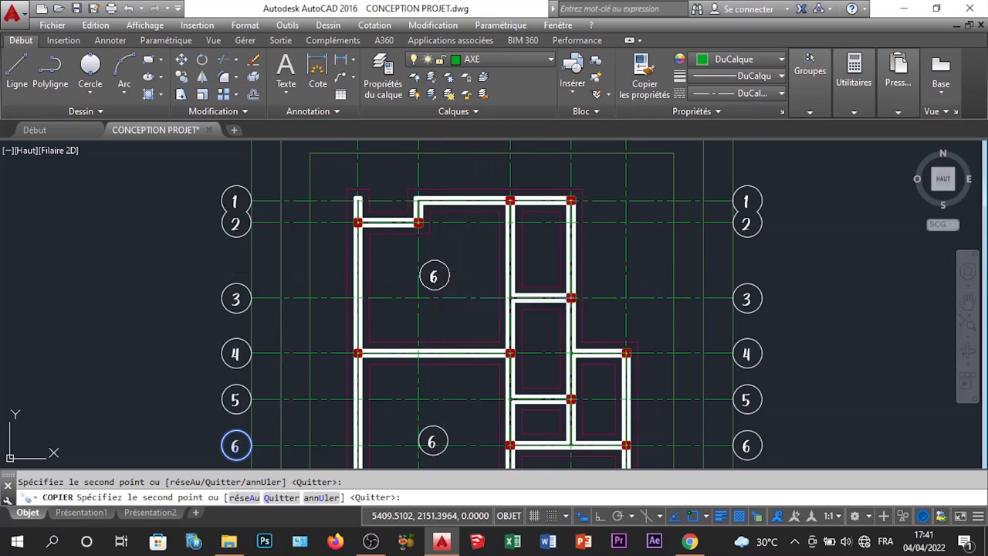
Place copies of bubble 6 in the two narrow rooms between axes C and D, above and below axis 3
scroll(543, 224, "up", 3)
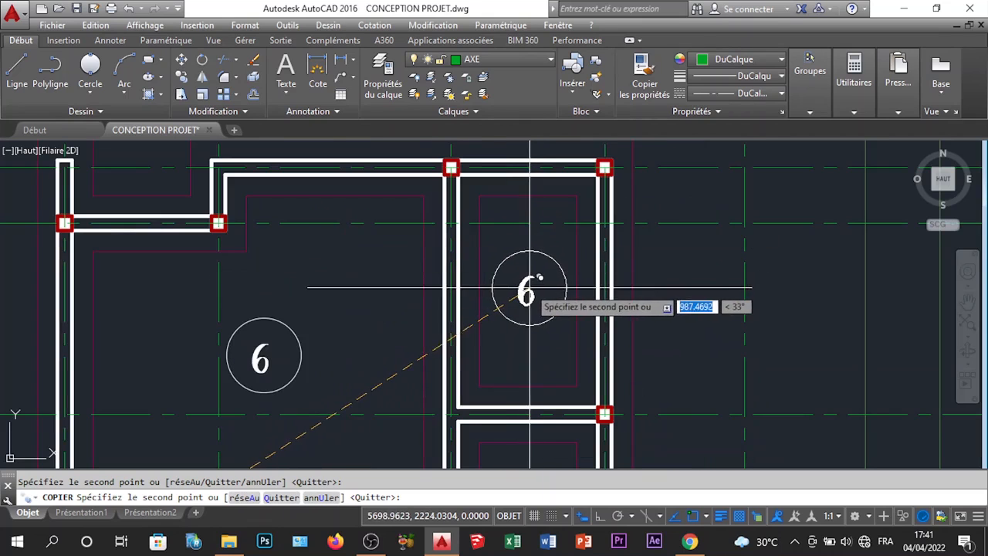
scroll(526, 292, "down", 5)
scroll(525, 298, "up", 4)
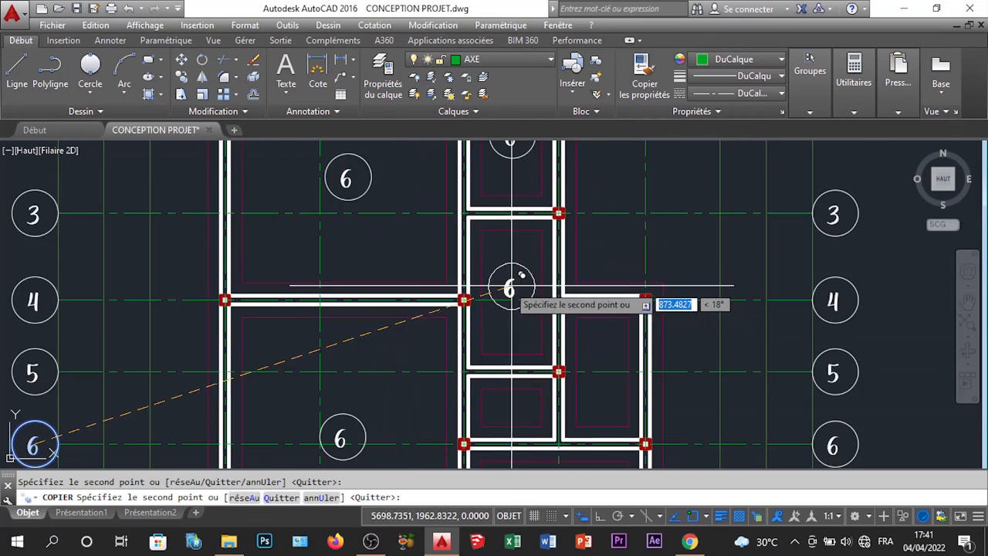
scroll(517, 293, "down", 5)
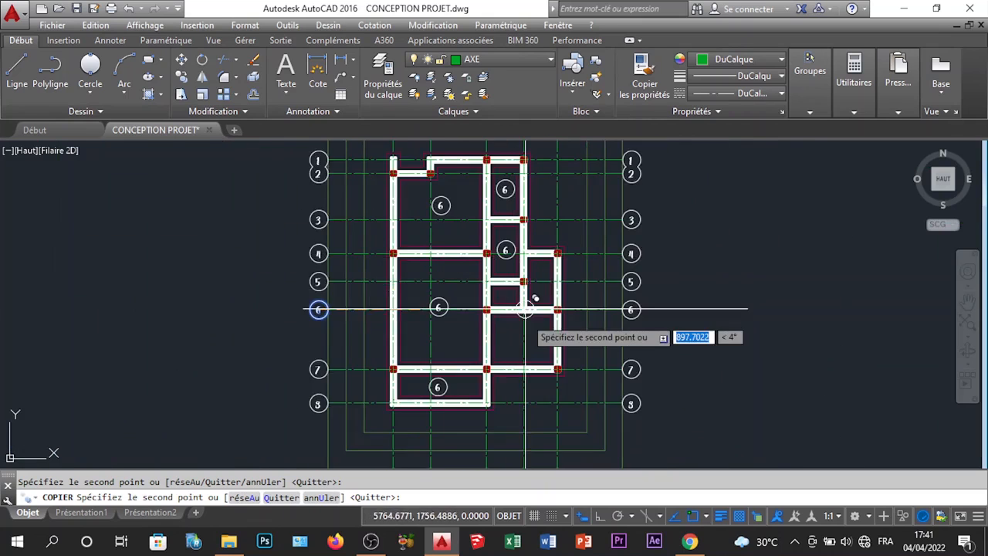
Place copies of bubble 6 in the room below axis 6 between C and E and in the room above it between D and E
scroll(528, 324, "up", 4)
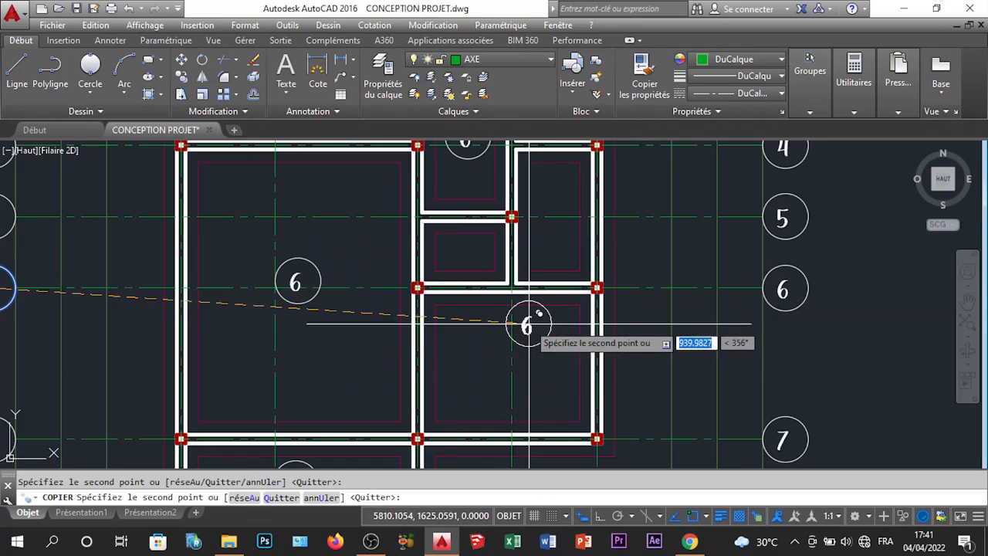
left_click(509, 368)
left_click(552, 220)
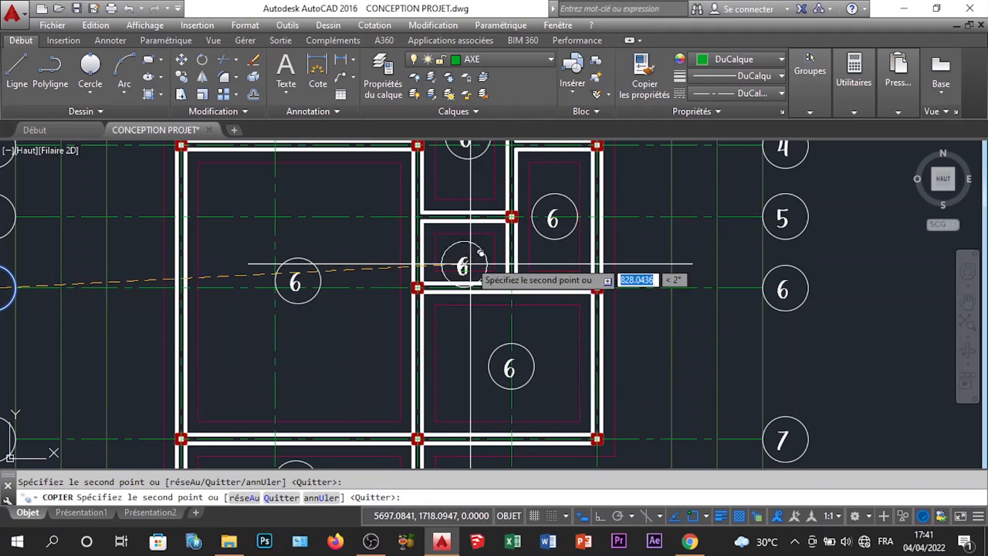
key("Escape")
Change the text of the copied bubble in the upper-left room from 6 to "a"
scroll(472, 249, "down", 5)
scroll(399, 258, "up", 5)
scroll(419, 239, "down", 5)
scroll(442, 285, "down", 2)
scroll(430, 231, "up", 5)
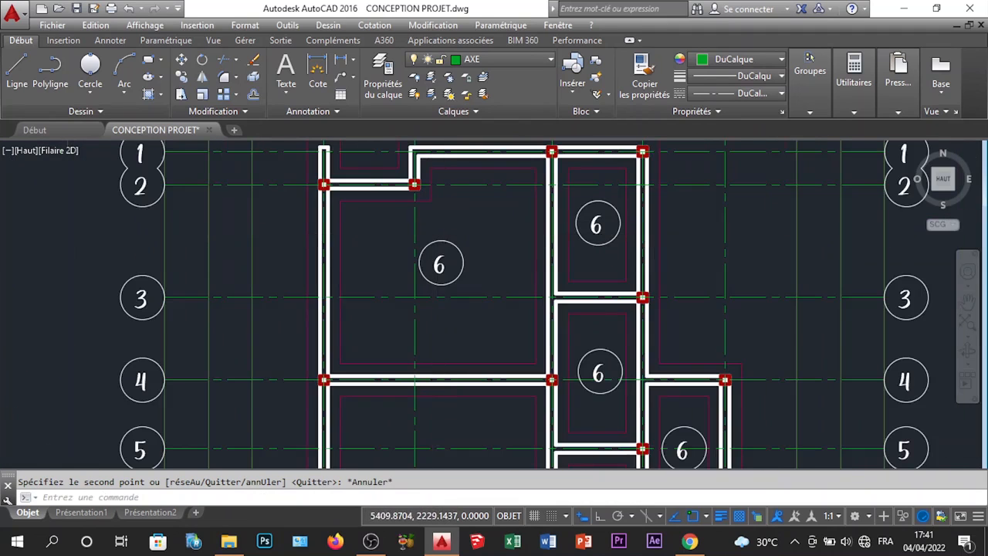
scroll(426, 318, "up", 3)
left_click(429, 300)
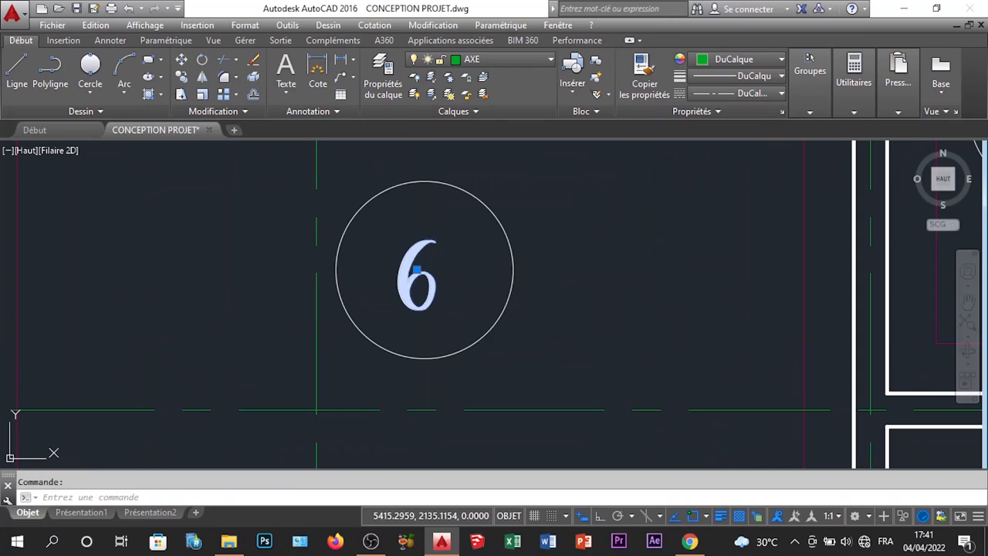
double_click(430, 309)
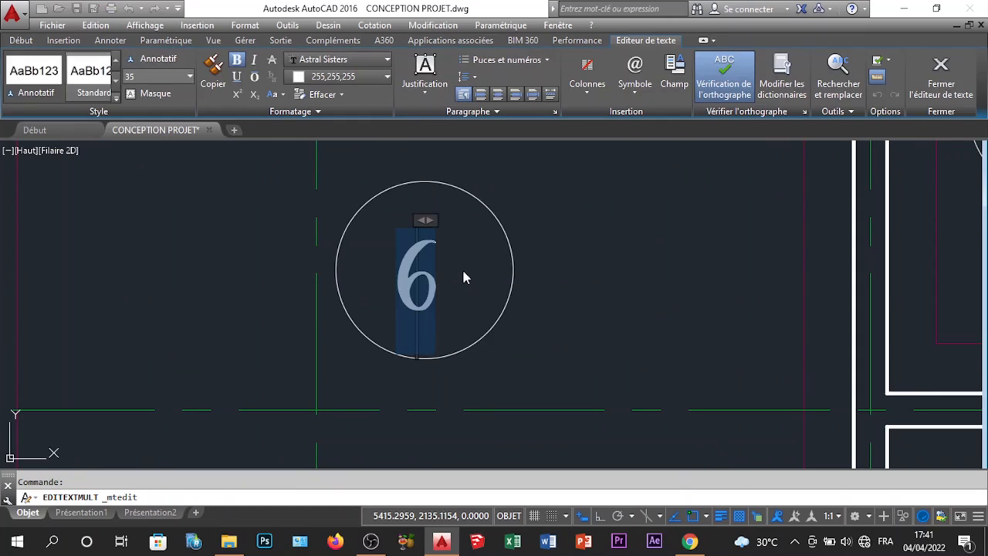
type("a")
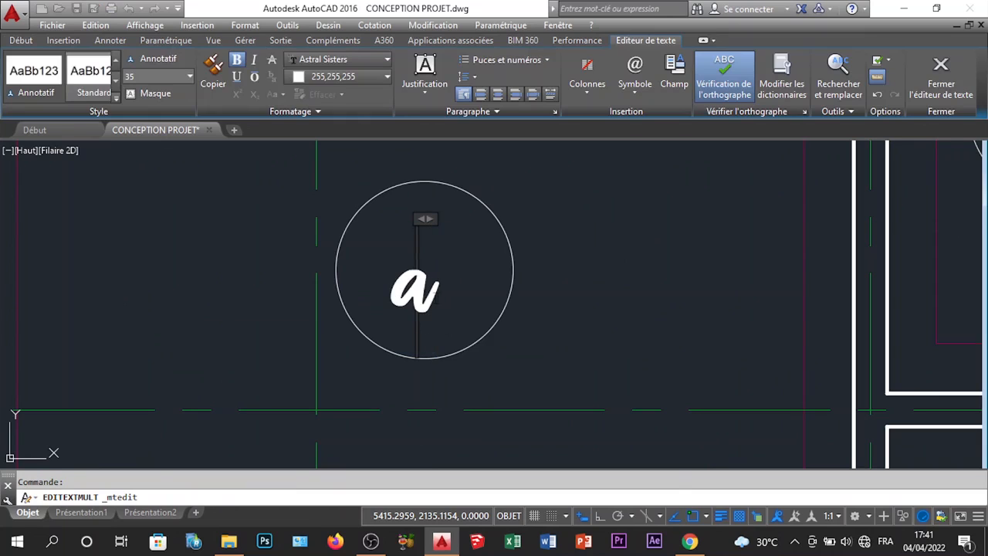
Set the font of the letter "a" in the upper-left room's bubble to Century Gothic
left_click(333, 62)
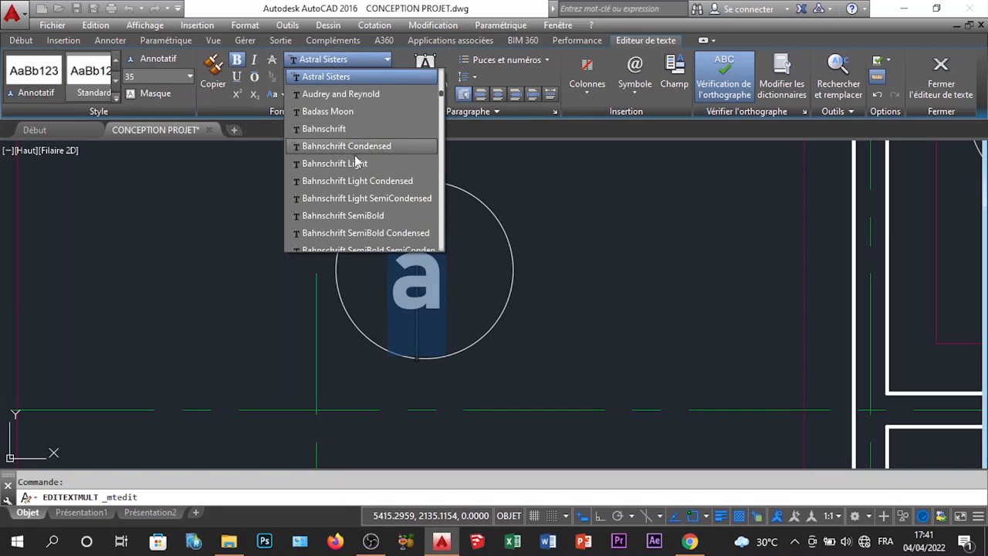
scroll(354, 146, "down", 6)
scroll(347, 131, "down", 8)
scroll(351, 134, "down", 2)
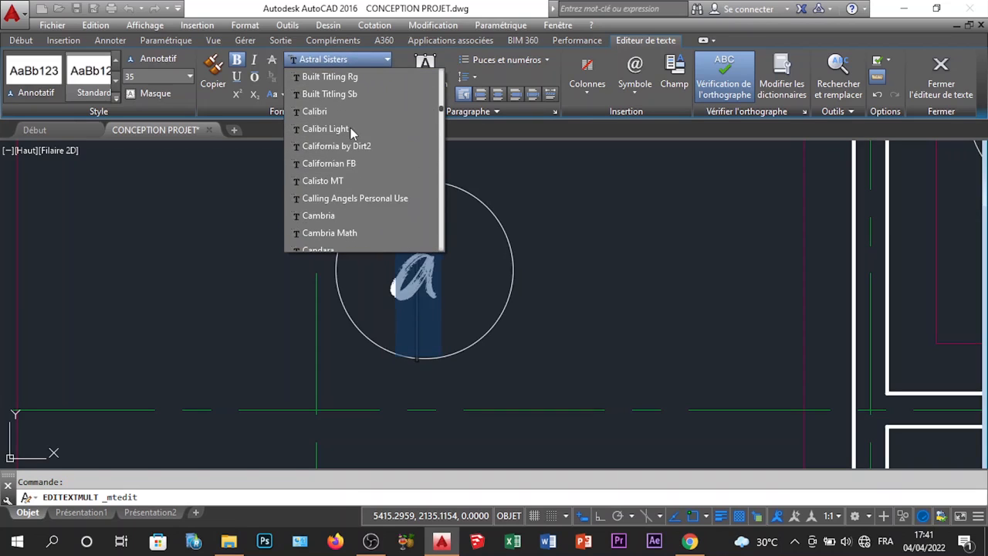
scroll(352, 133, "down", 6)
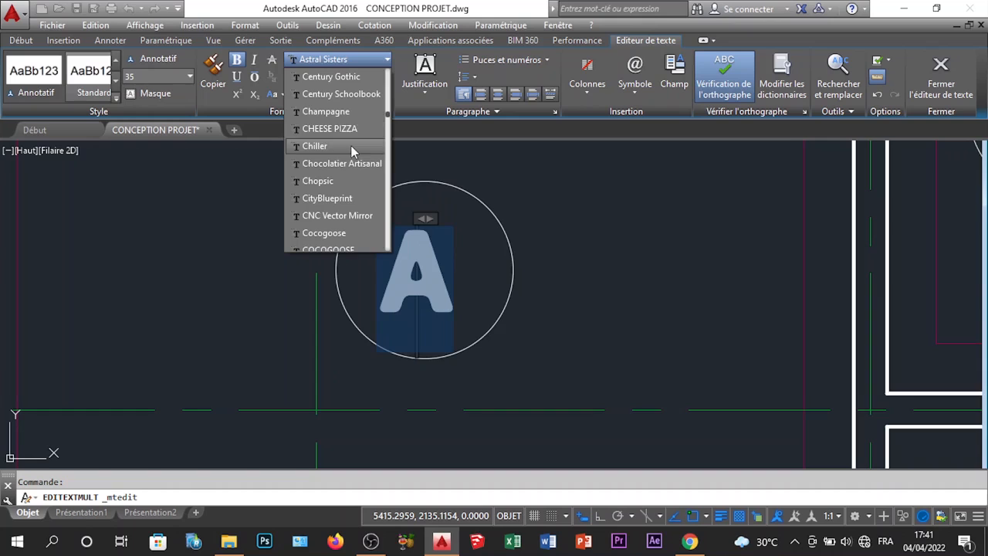
left_click(337, 80)
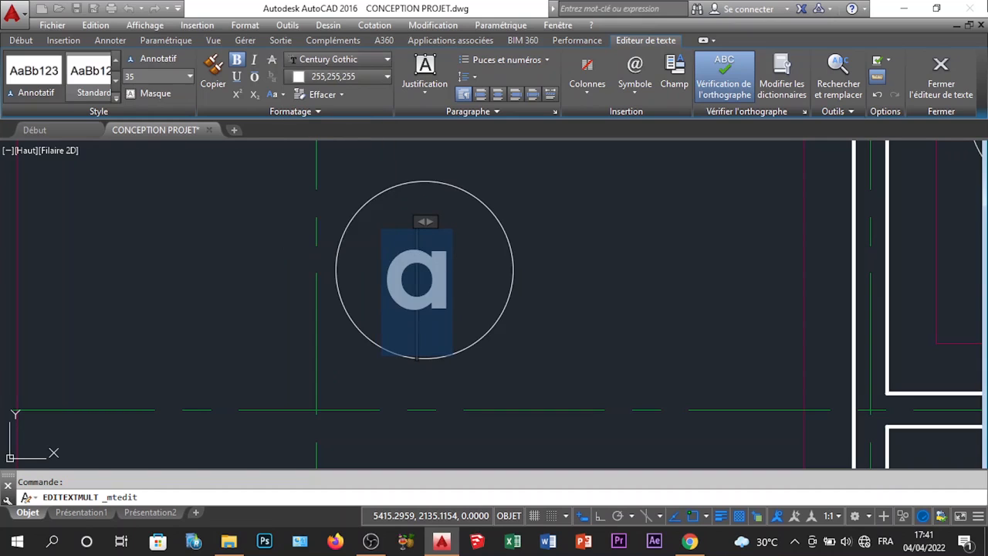
left_click(575, 304)
Move the letter "a" slightly so that it sits centred inside its circle
scroll(443, 281, "up", 2)
left_click(467, 295)
left_click(387, 285)
scroll(395, 284, "down", 3)
right_click(472, 291)
left_click(501, 274)
left_click(546, 329)
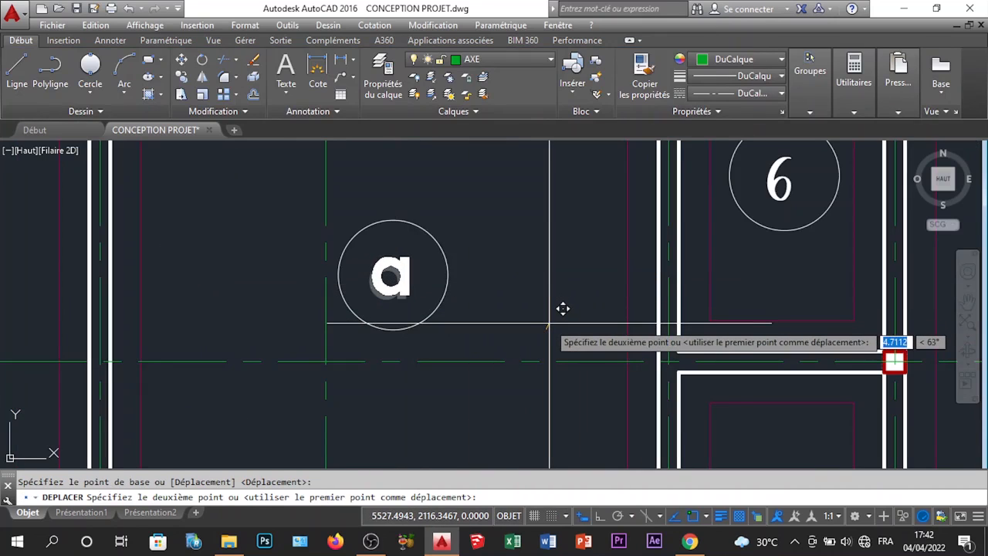
left_click(551, 322)
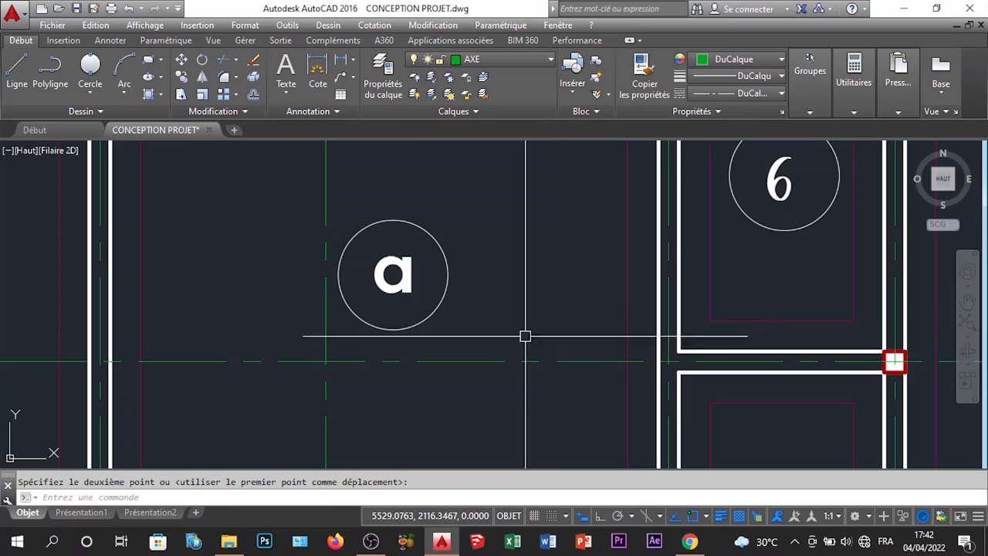
Delete the bubble 6 copies in the large room between axes 4 and 7 and in the room between axes 7 and 8
scroll(404, 289, "down", 5)
scroll(411, 292, "up", 5)
scroll(411, 292, "up", 3)
scroll(399, 271, "down", 10)
scroll(417, 251, "up", 5)
scroll(445, 329, "down", 3)
scroll(445, 329, "up", 4)
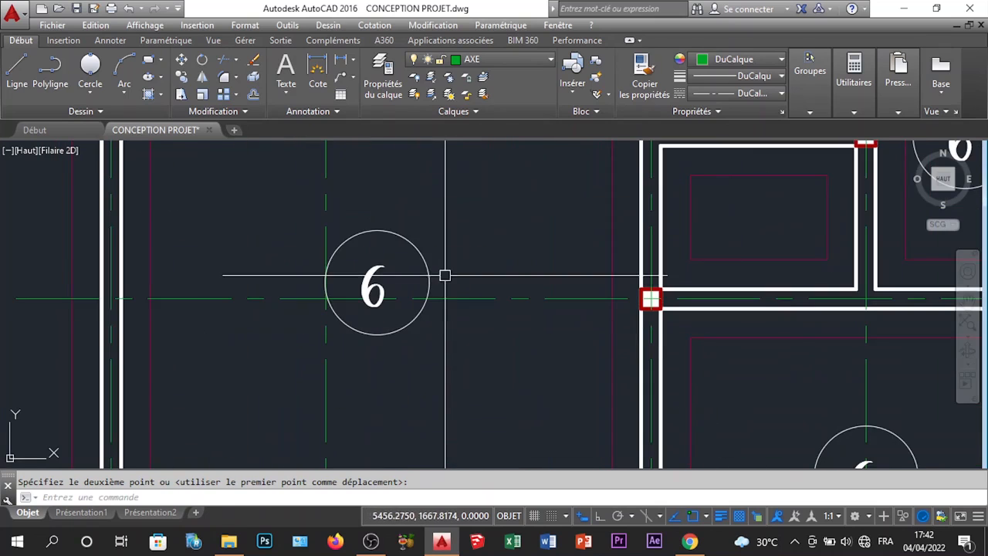
left_click(454, 240)
left_click(359, 271)
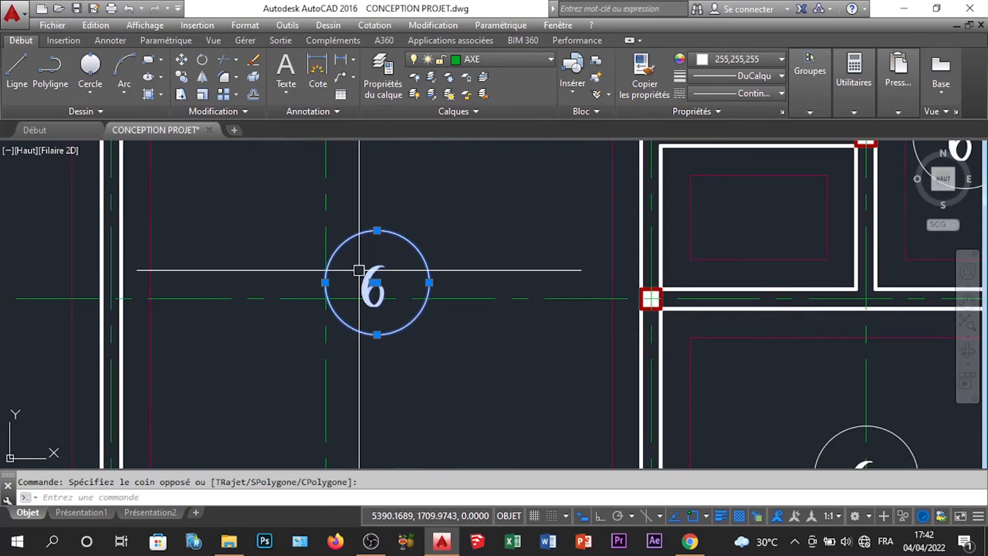
scroll(363, 257, "down", 4)
scroll(383, 258, "up", 6)
left_click(435, 410)
left_click(257, 431)
scroll(261, 422, "down", 5)
key("Delete")
Delete the bubble 6 copies in the room below axis 6 between C and E and in the room above it between D and E
scroll(319, 396, "up", 6)
scroll(347, 407, "up", 2)
left_click(357, 434)
left_click(318, 369)
left_click(266, 364)
key("Delete")
key("Delete")
scroll(267, 372, "down", 5)
scroll(309, 332, "up", 5)
left_click(310, 292)
key("Delete")
Delete the two bubble 6 copies in the narrow rooms between axes C and D, above and below axis 3
scroll(342, 320, "down", 5)
scroll(429, 232, "up", 5)
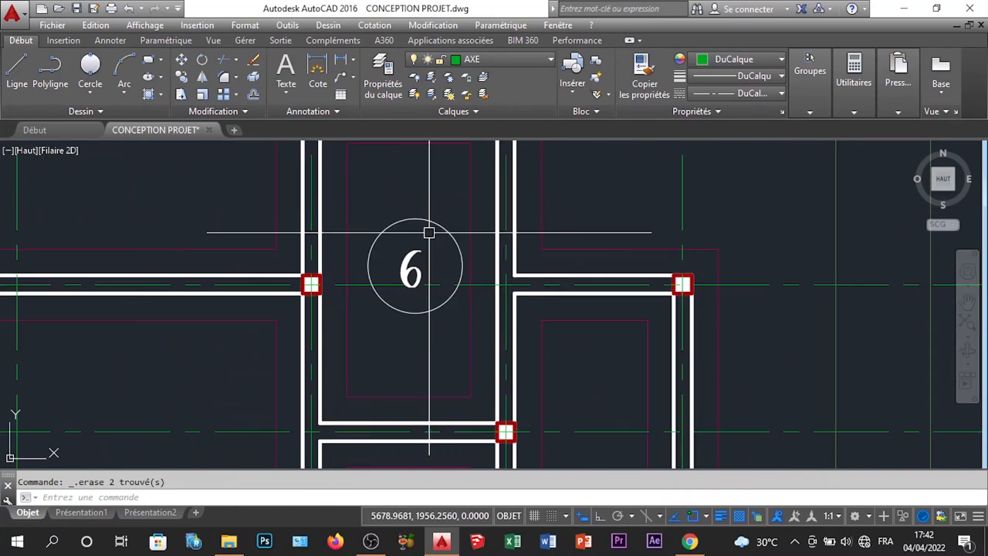
left_click(454, 183)
left_click(412, 268)
scroll(409, 284, "down", 5)
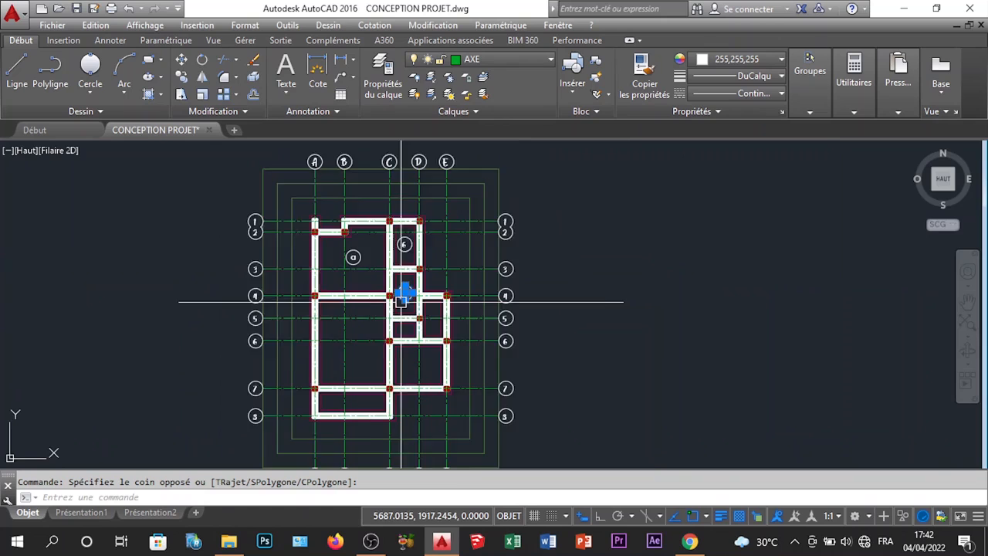
scroll(402, 324, "up", 6)
left_click(397, 369)
left_click(345, 297)
scroll(350, 295, "down", 3)
scroll(232, 315, "up", 5)
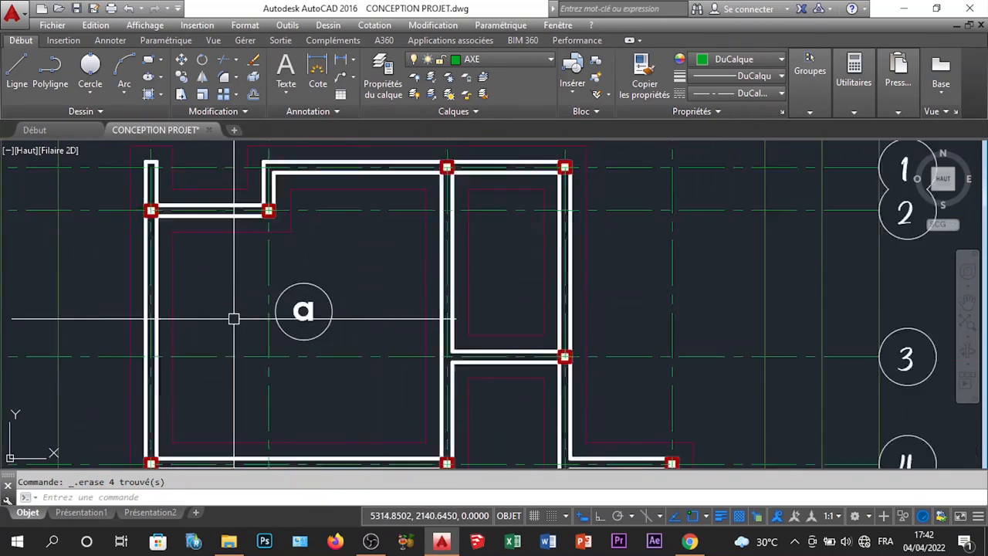
Copy bubble "a" from its centre into the two narrow rooms between axes C and D, above and below axis 3
right_click(402, 295)
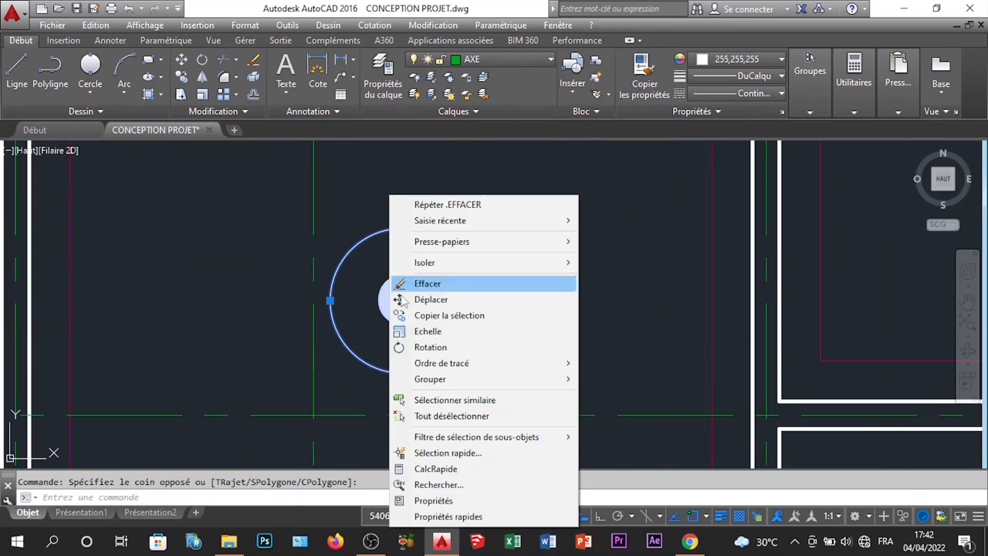
left_click(454, 318)
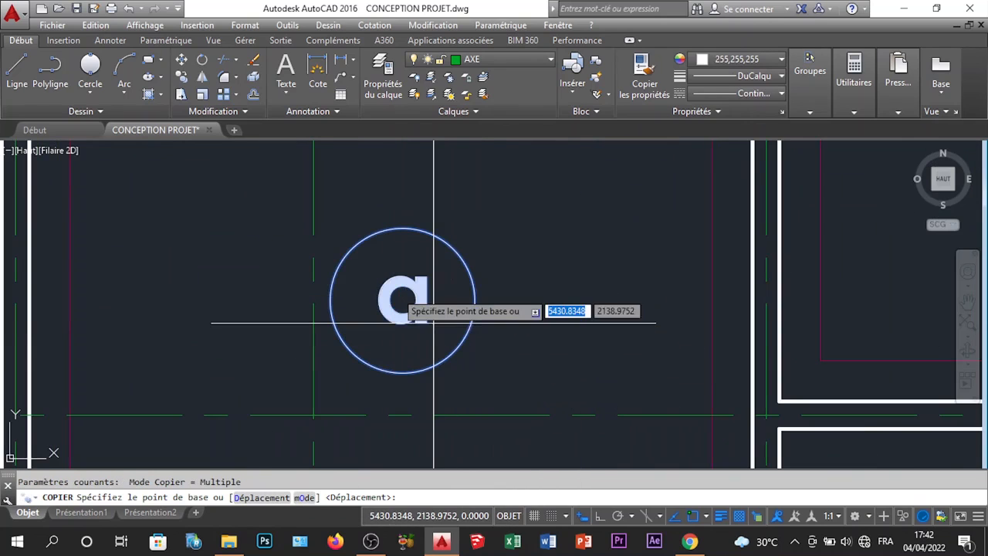
left_click(402, 295)
scroll(402, 294, "down", 5)
scroll(484, 276, "up", 6)
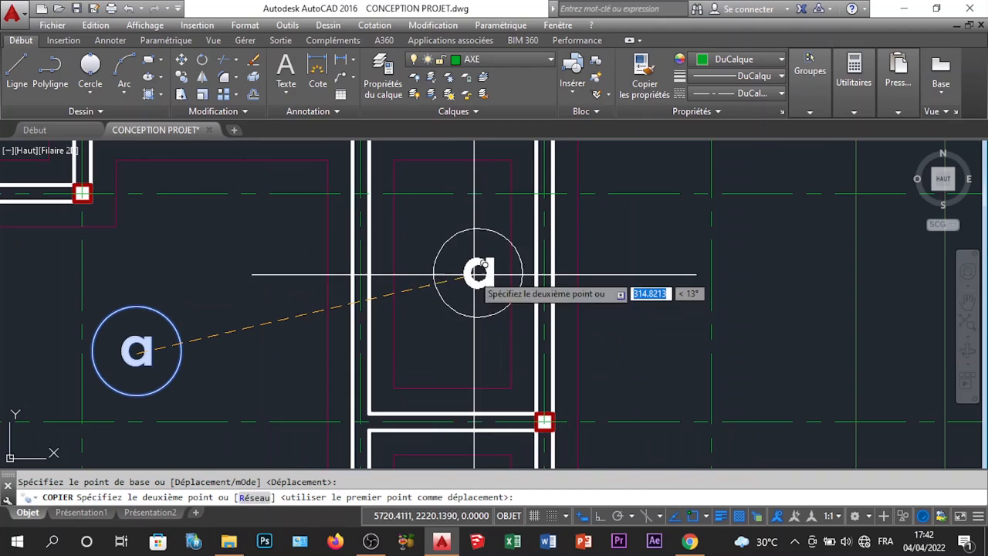
left_click(450, 269)
scroll(451, 269, "down", 5)
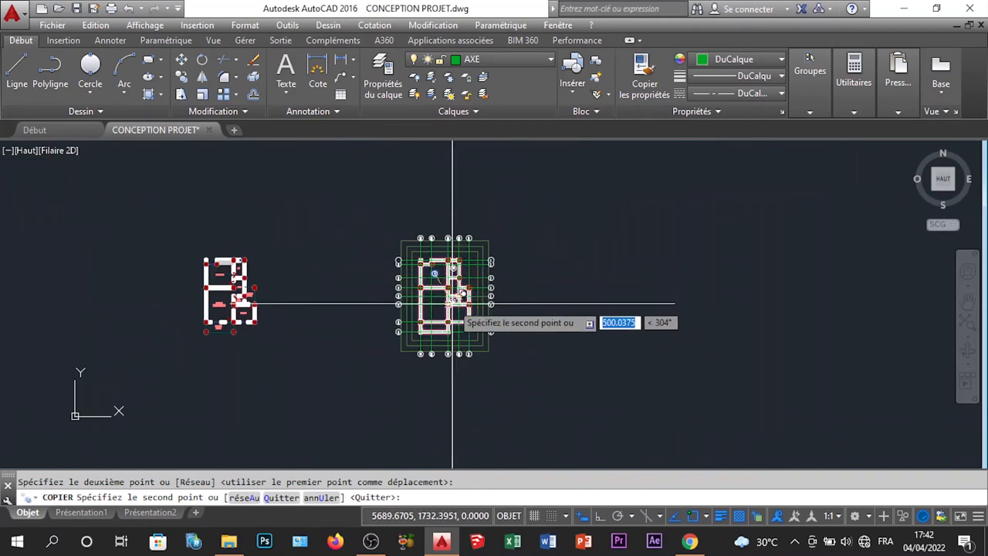
scroll(448, 255, "up", 6)
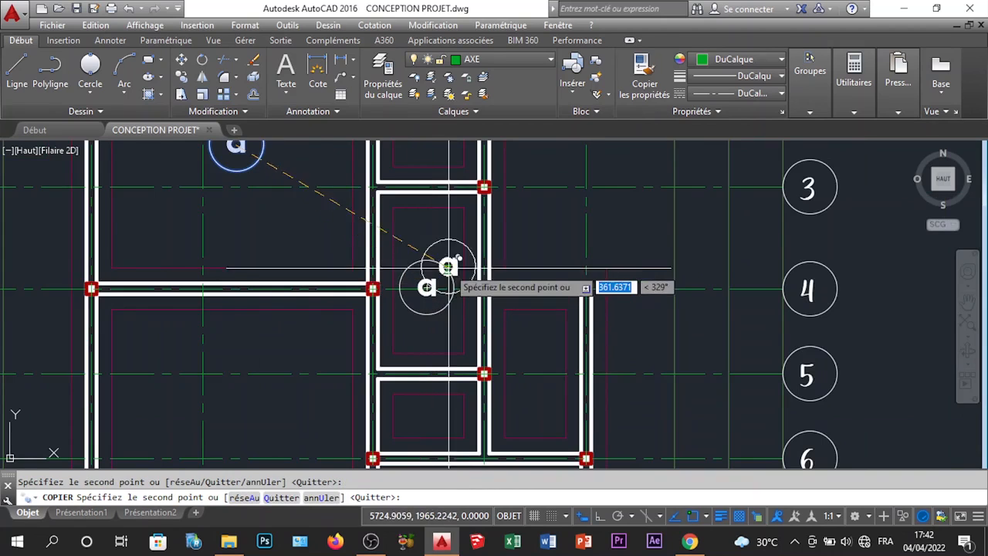
Place copies of bubble "a" in the large room between axes 4 and 7 and in the room between axes 7 and 8
scroll(448, 267, "down", 5)
scroll(340, 352, "up", 6)
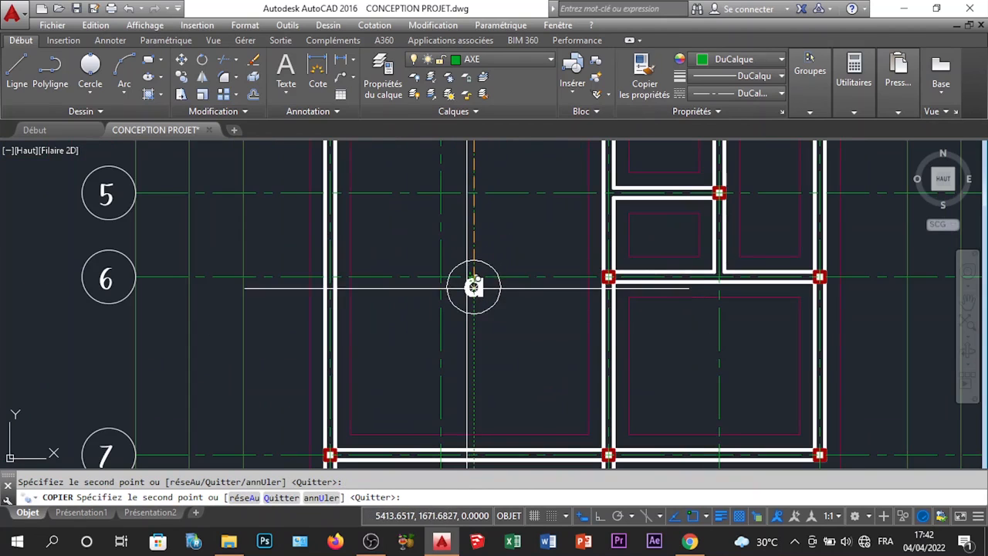
scroll(467, 279, "down", 5)
middle_click_drag(548, 306, 550, 307)
scroll(356, 370, "up", 6)
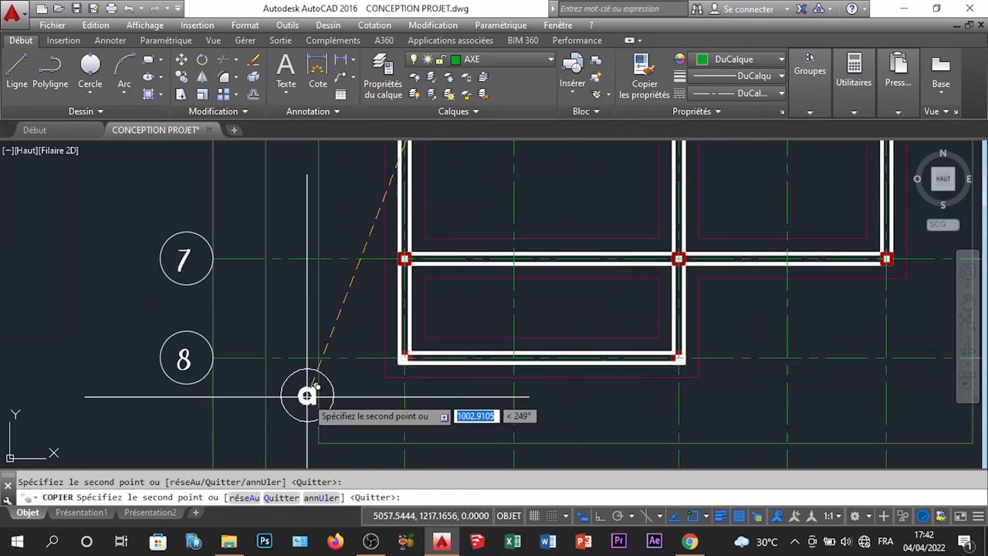
left_click(536, 309)
scroll(486, 305, "down", 2)
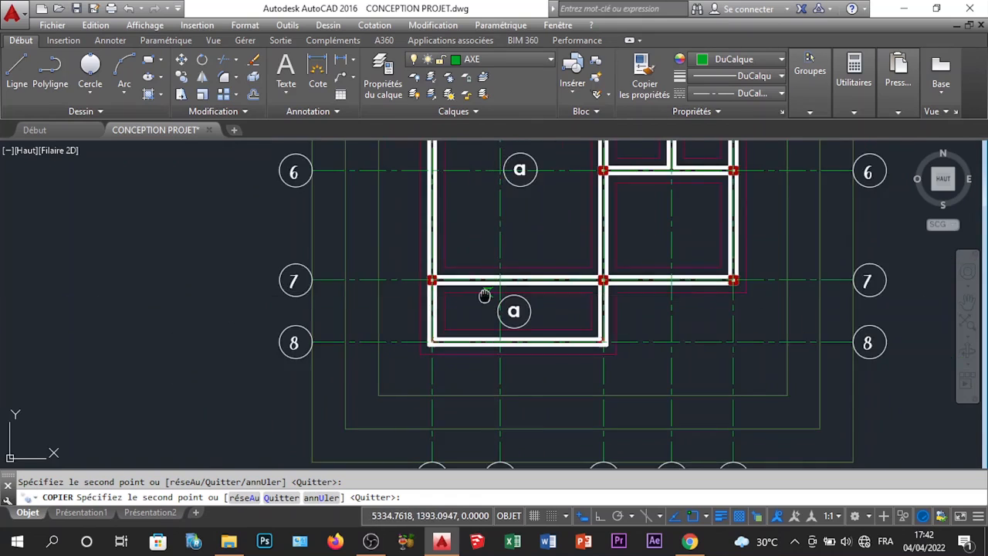
Place copies of bubble "a" in the room below axis 6 between C and E and in the room above it between D and E
middle_click_drag(486, 294, 389, 363)
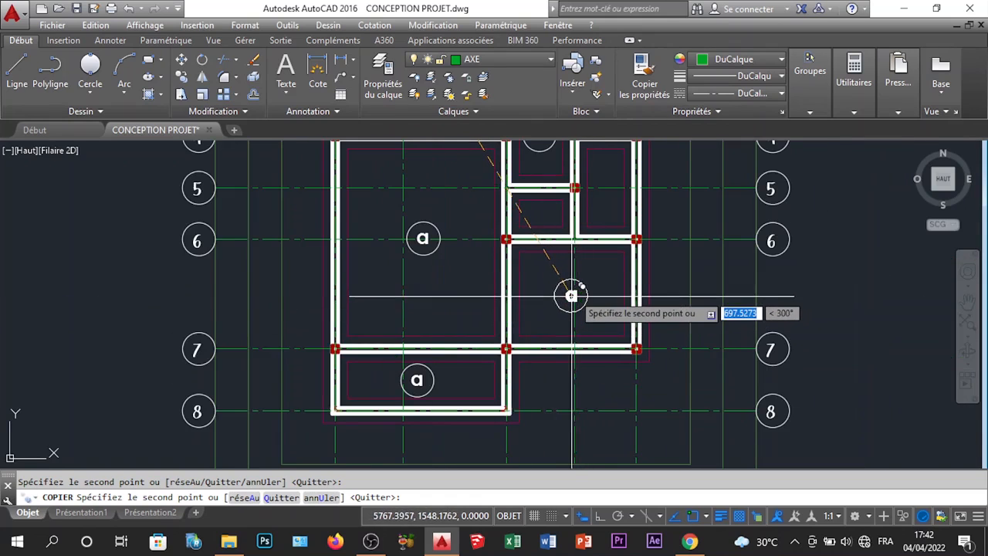
scroll(591, 308, "down", 3)
scroll(502, 330, "up", 7)
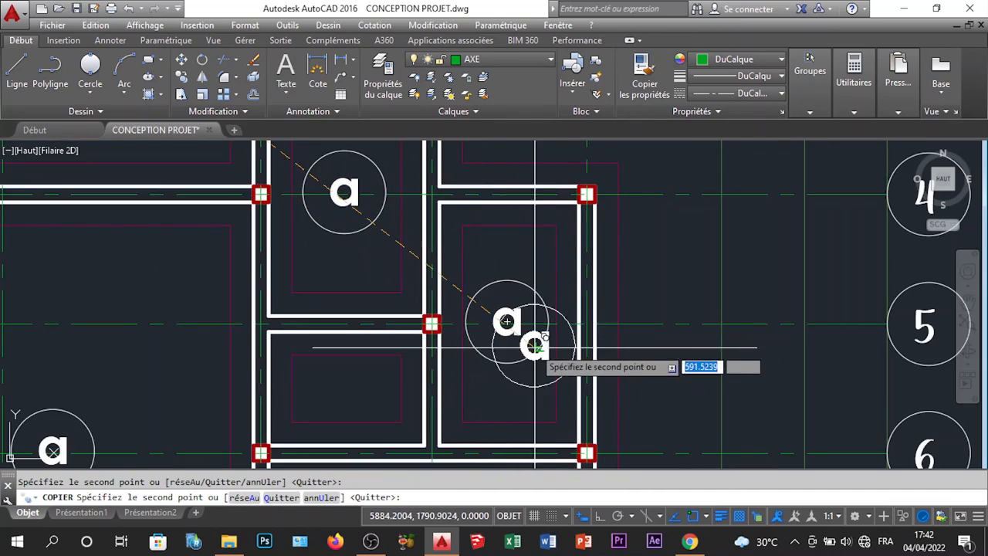
scroll(536, 325, "down", 1)
key("Escape")
scroll(525, 325, "down", 5)
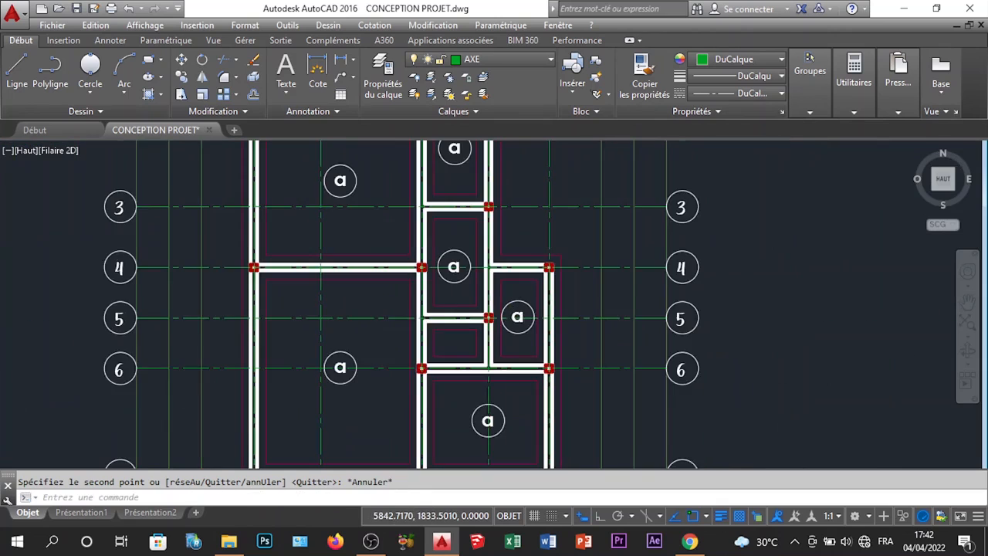
Review the placement of the "a" bubbles in the rooms across the foundation plan
scroll(558, 236, "up", 5)
middle_click_drag(614, 192, 538, 230)
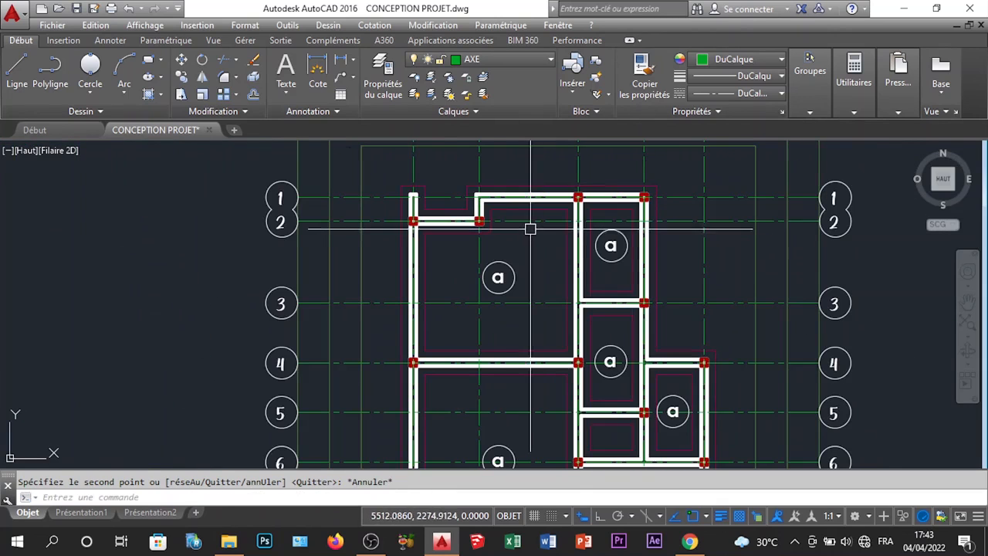
scroll(506, 267, "up", 4)
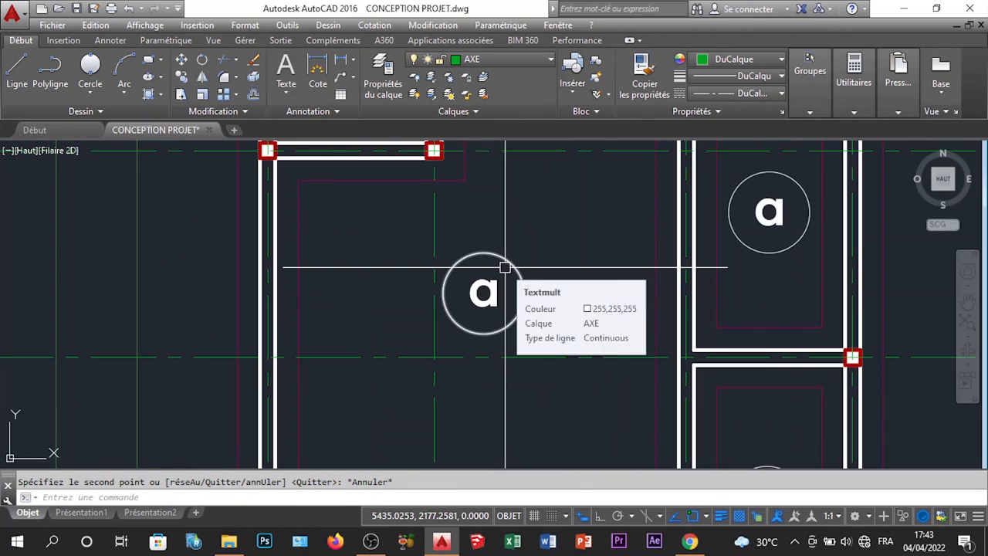
scroll(505, 267, "down", 5)
scroll(504, 301, "up", 4)
scroll(505, 267, "down", 4)
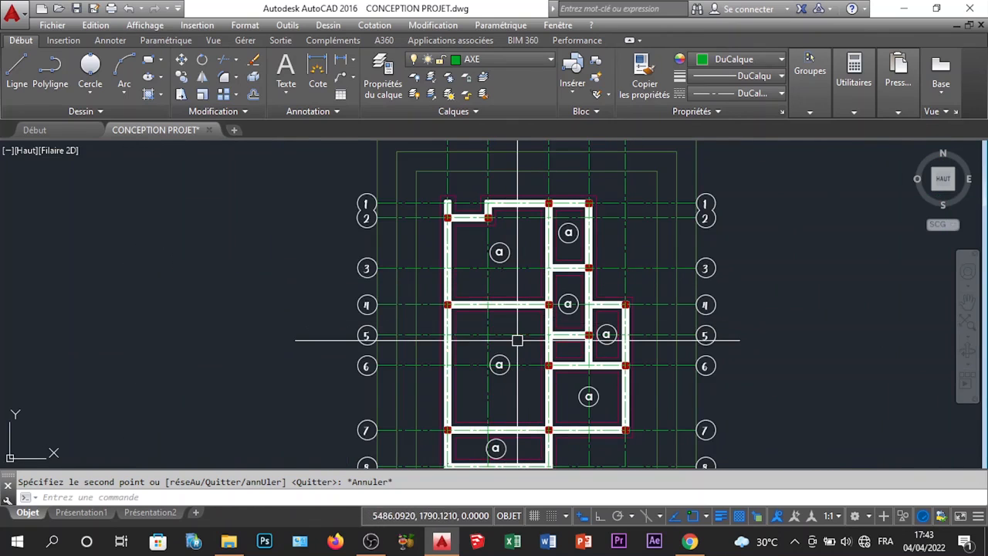
scroll(498, 384, "up", 2)
middle_click_drag(499, 248, 499, 326)
scroll(501, 309, "up", 4)
scroll(499, 234, "down", 4)
scroll(519, 403, "up", 5)
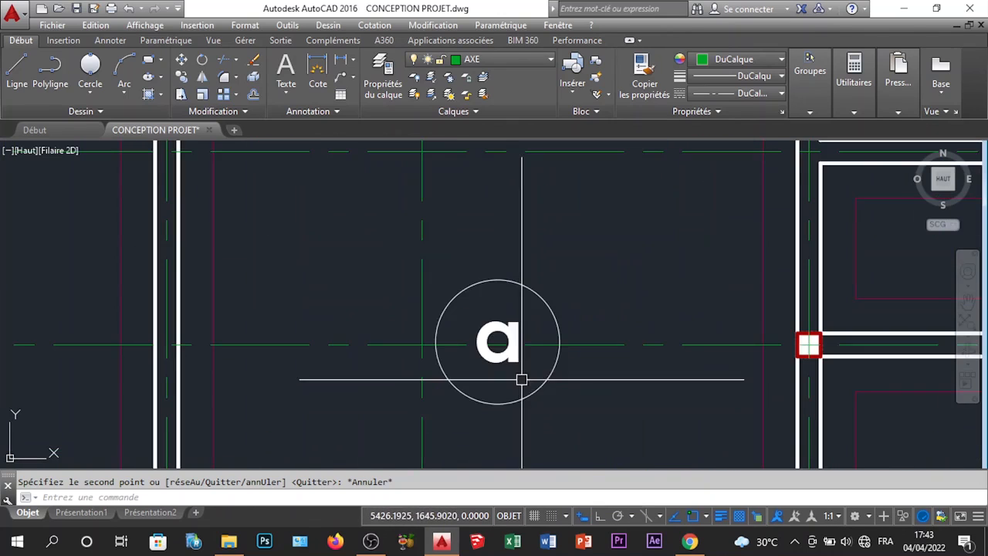
scroll(502, 355, "down", 10)
scroll(507, 357, "up", 4)
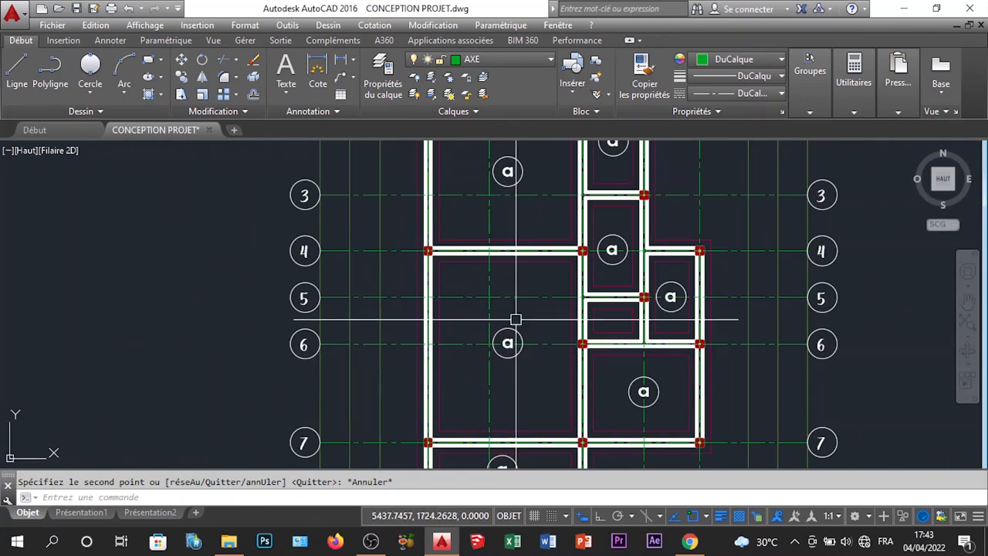
Change the letter in the upper-left room's bubble to "b"
middle_click_drag(509, 171, 525, 256)
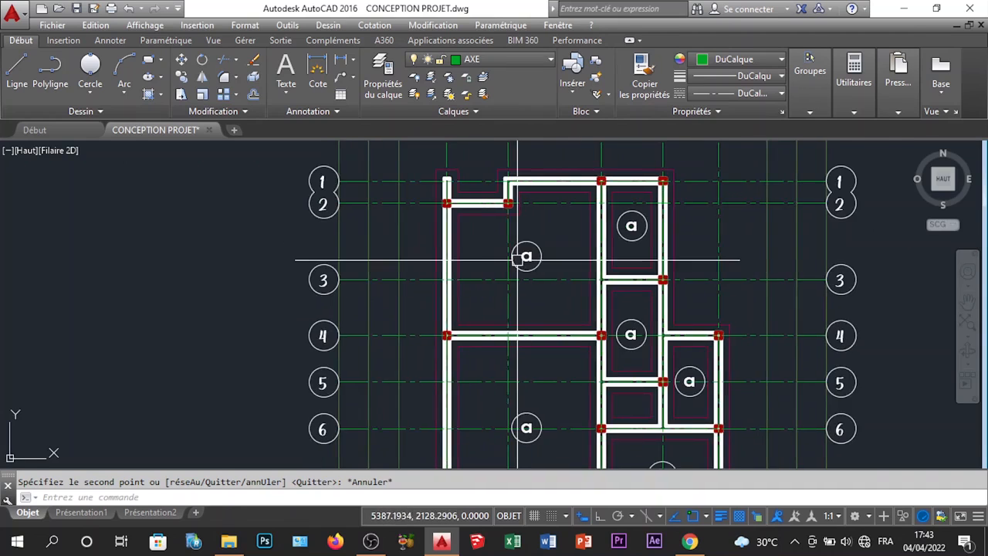
scroll(530, 247, "up", 6)
double_click(529, 247)
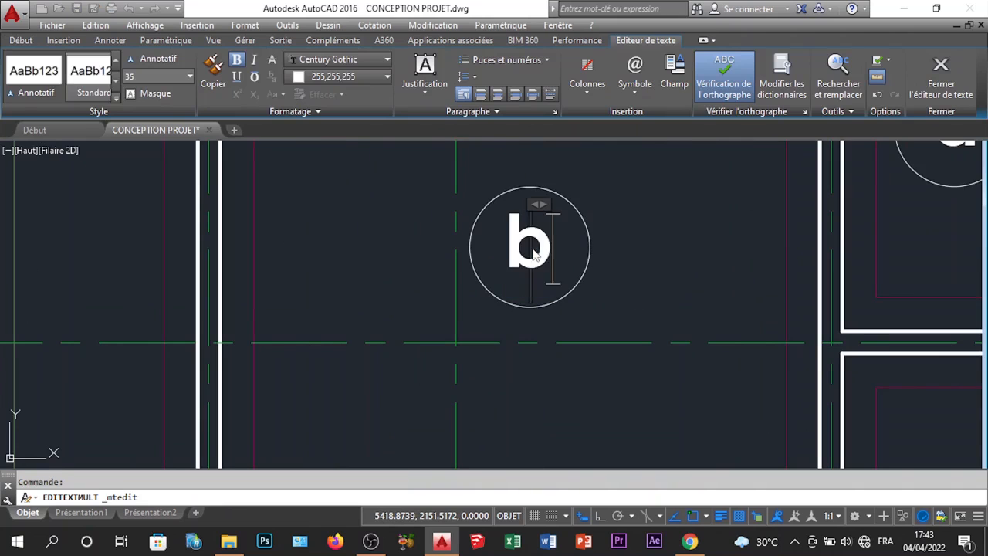
left_click(579, 265)
Change the bubble letter in the room between axes 6 and 7, C and E, to "c"
scroll(534, 278, "down", 10)
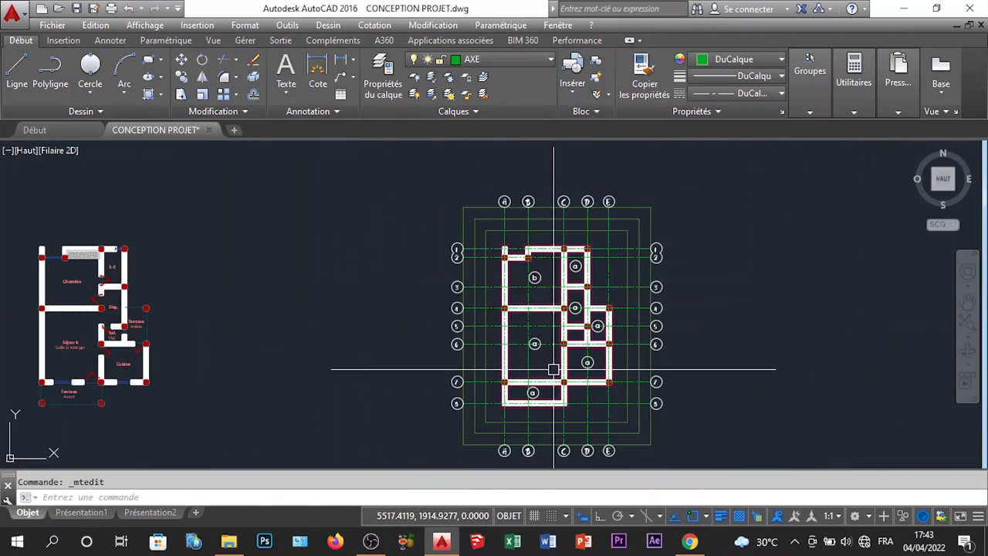
scroll(543, 426, "up", 2)
scroll(615, 327, "up", 8)
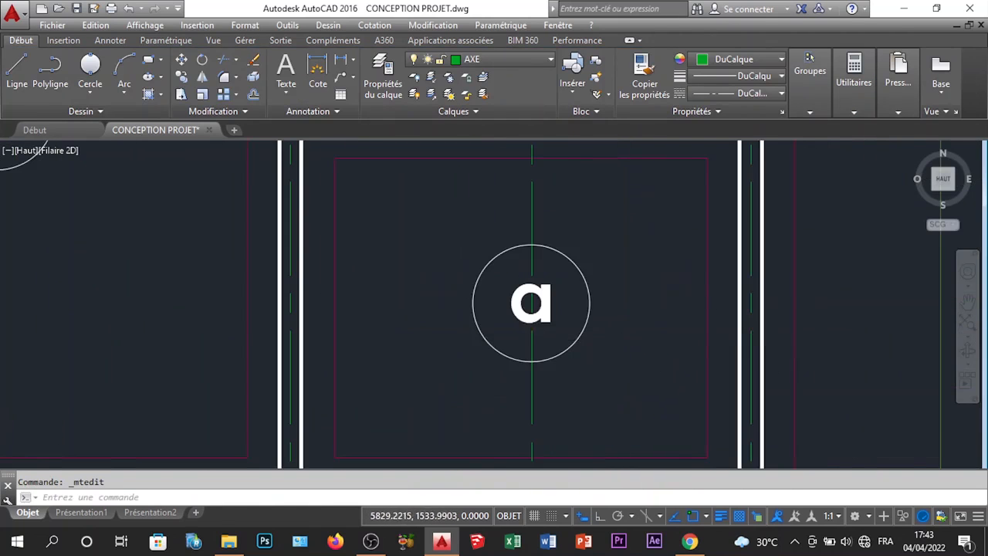
double_click(516, 293)
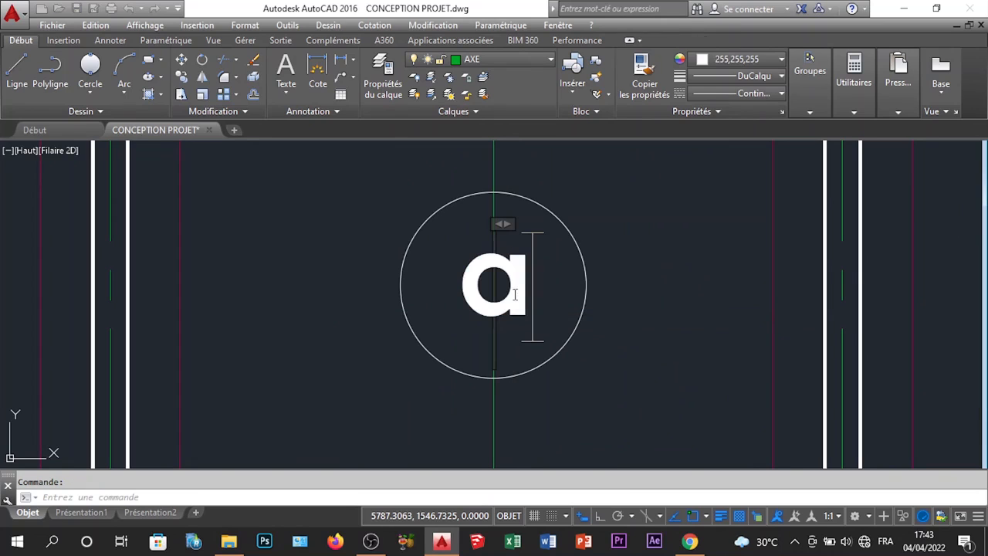
type("c")
left_click(673, 266)
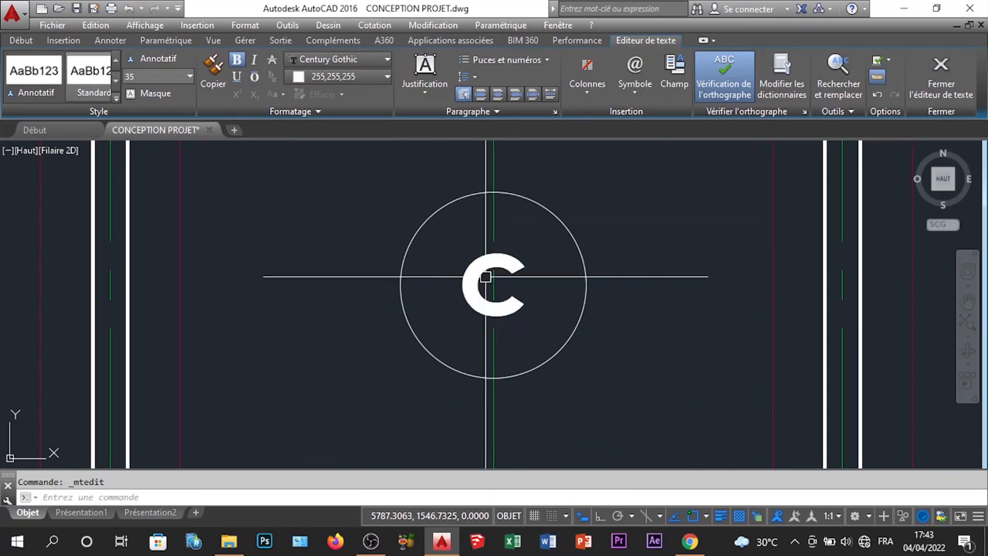
Change the bubble letter in the room between axes 7 and 8, A and C, to "d"
scroll(485, 276, "down", 6)
scroll(435, 325, "up", 5)
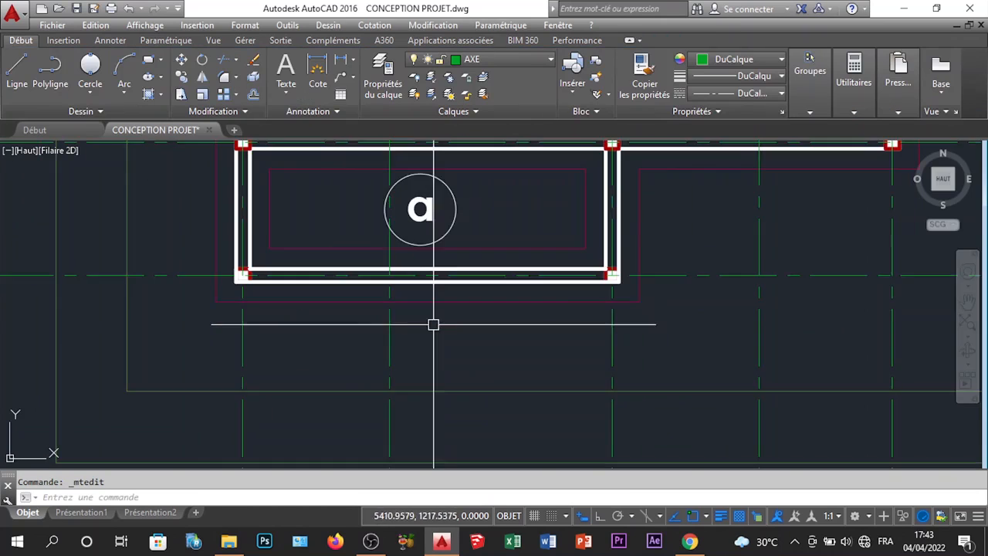
double_click(430, 221)
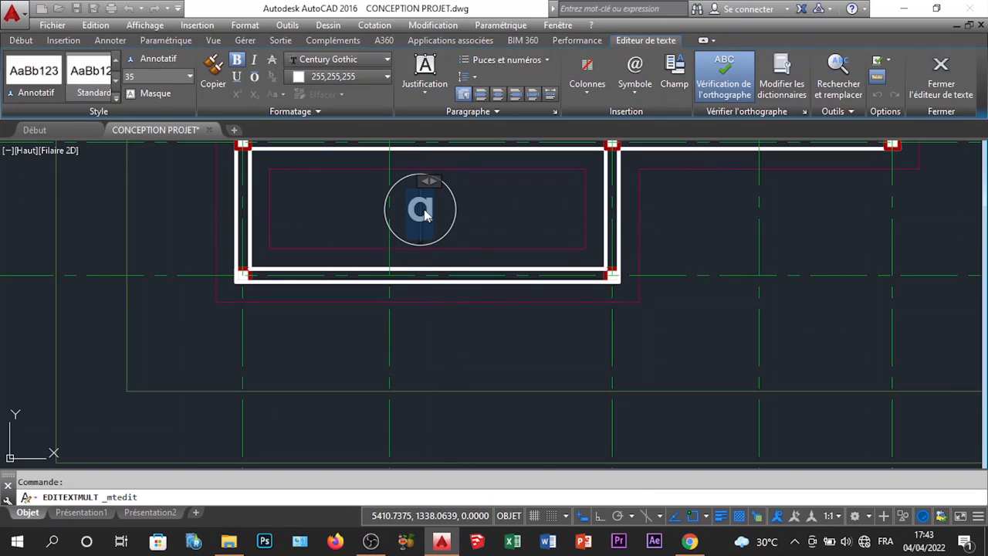
type("d")
left_click(511, 222)
Change the bubble letter in the room between axes 3 and 5, C and D, to "e"
scroll(494, 255, "down", 6)
scroll(463, 309, "up", 6)
scroll(432, 255, "up", 8)
left_click(396, 337)
double_click(390, 323)
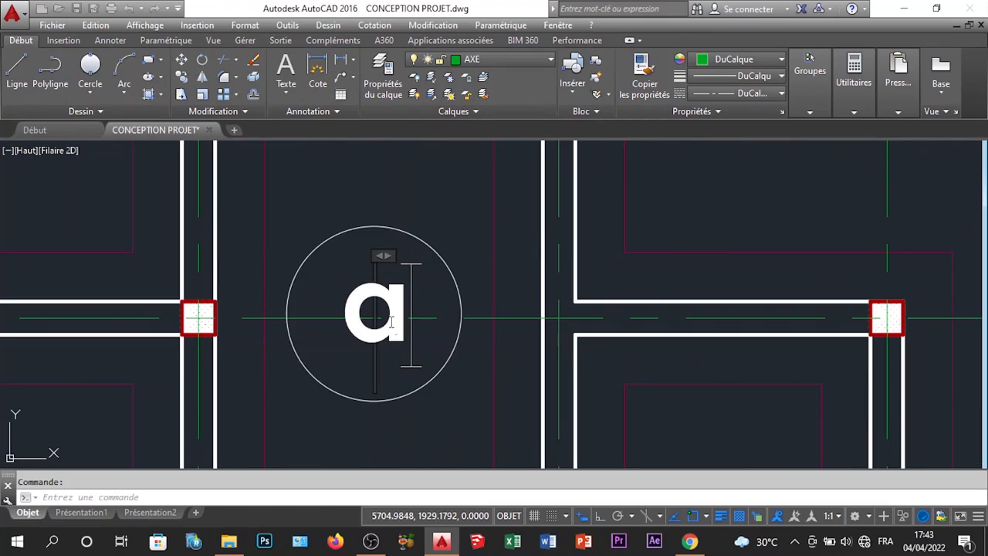
type("e")
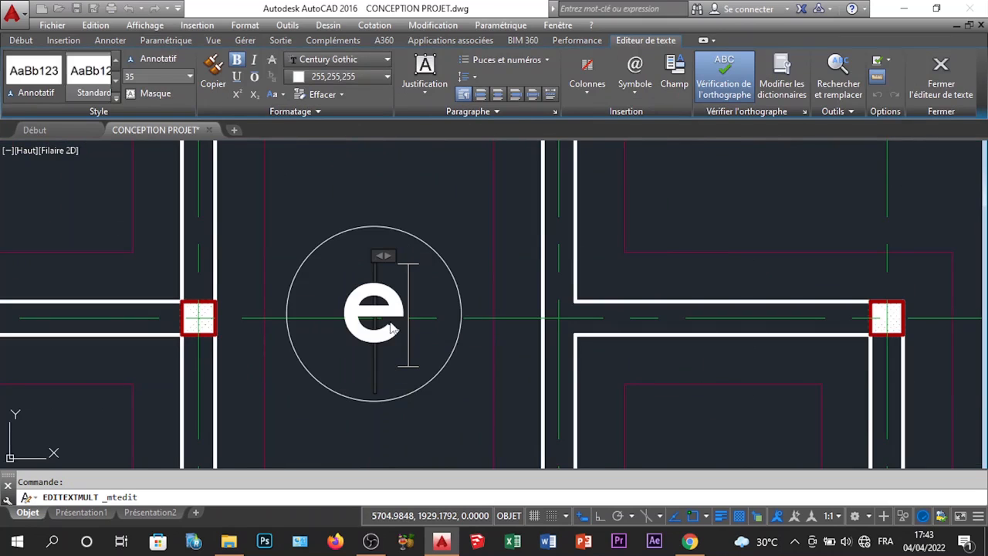
left_click(399, 386)
Change the bubble letter in the room between axes 1 and 3, C and D, to "f"
scroll(399, 383, "down", 8)
scroll(399, 262, "up", 8)
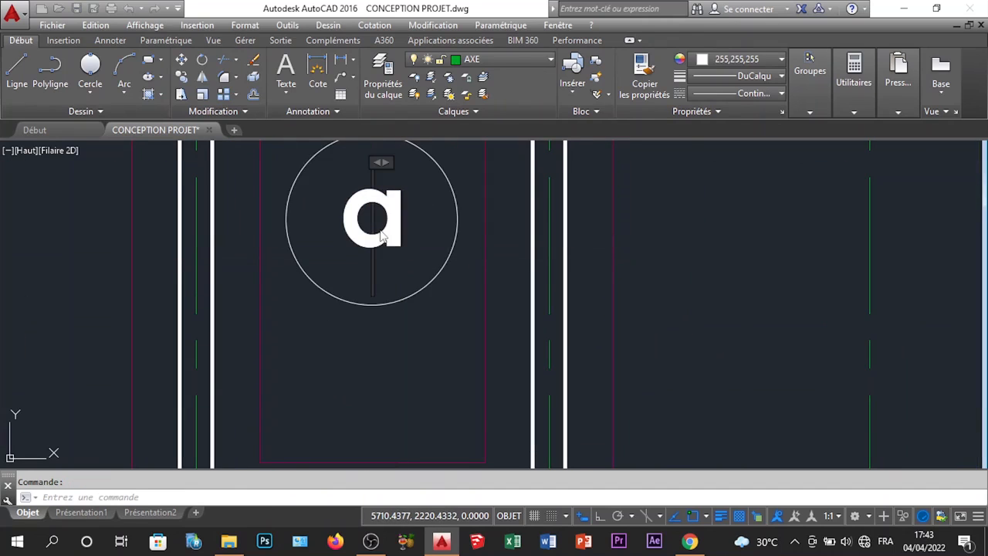
double_click(381, 236)
type("f")
scroll(394, 309, "down", 5)
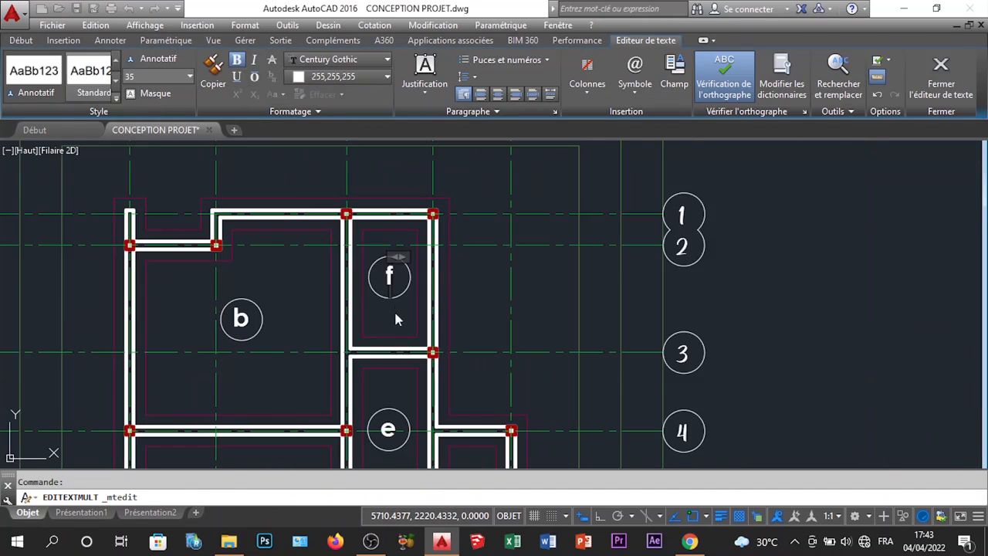
left_click(397, 311)
Change the bubble letter in the room between axes 4 and 6, D and E, to "g"
scroll(362, 257, "down", 5)
scroll(388, 315, "up", 8)
left_click(373, 354)
double_click(363, 336)
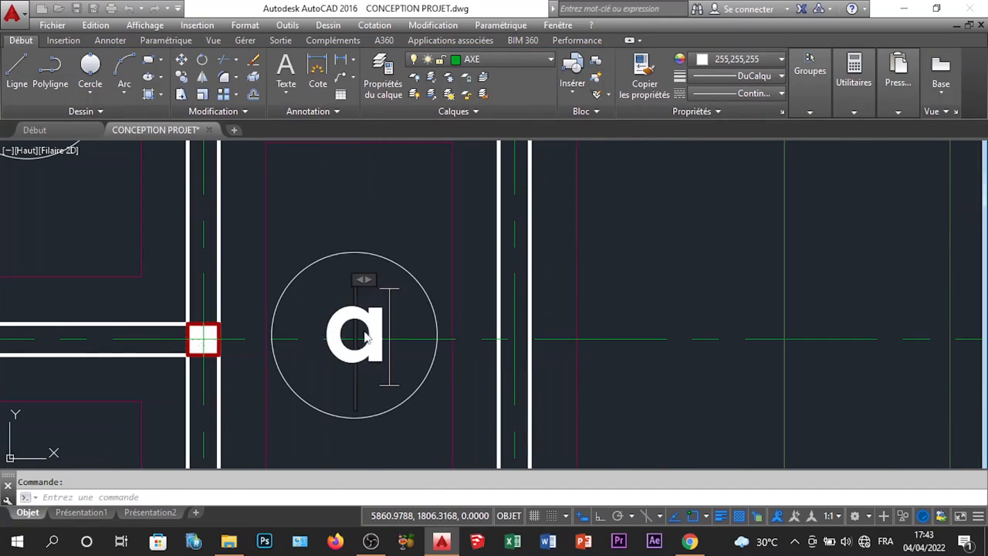
type("g")
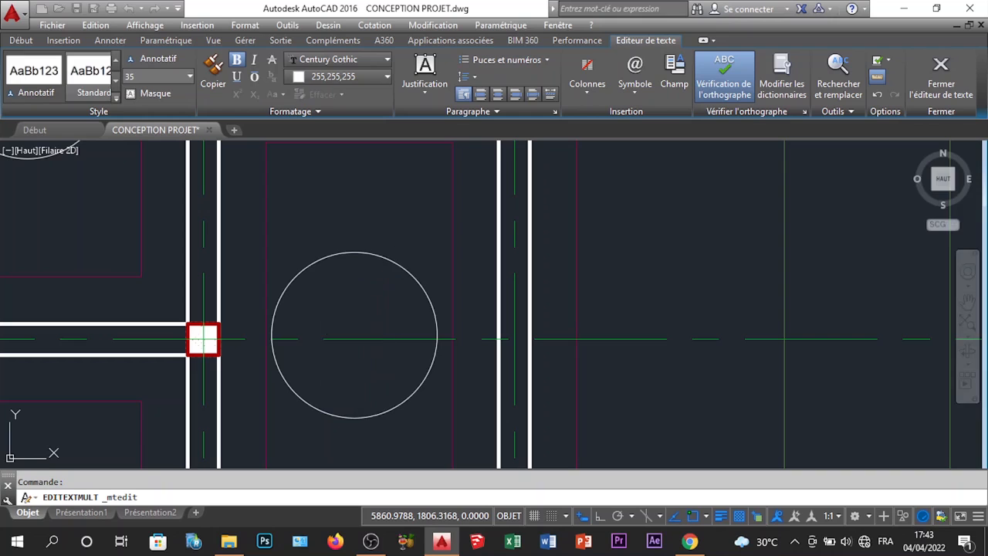
left_click(395, 289)
Copy the "b" bubble with its circle into the empty area to the right of the foundation plan
scroll(395, 289, "down", 8)
middle_click_drag(362, 288, 413, 275)
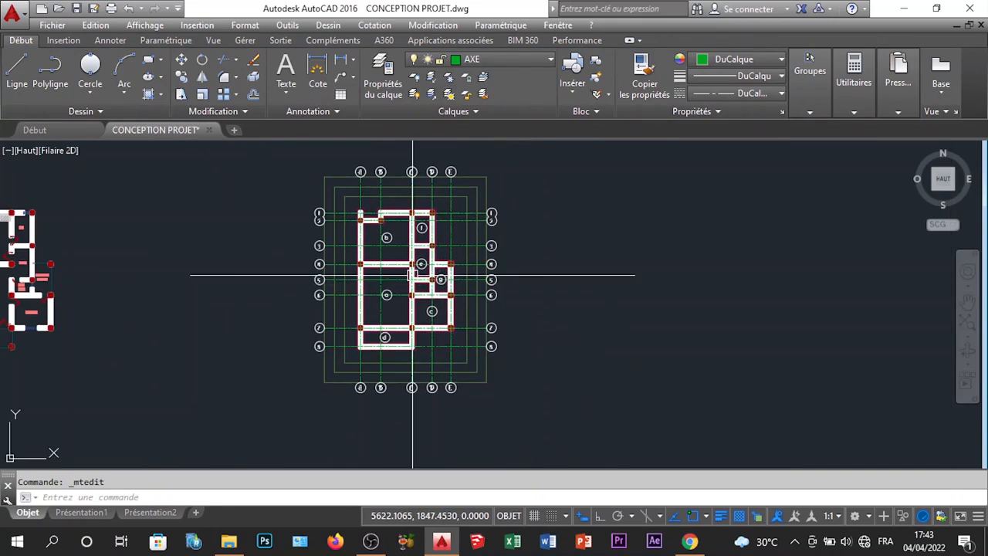
scroll(413, 275, "up", 2)
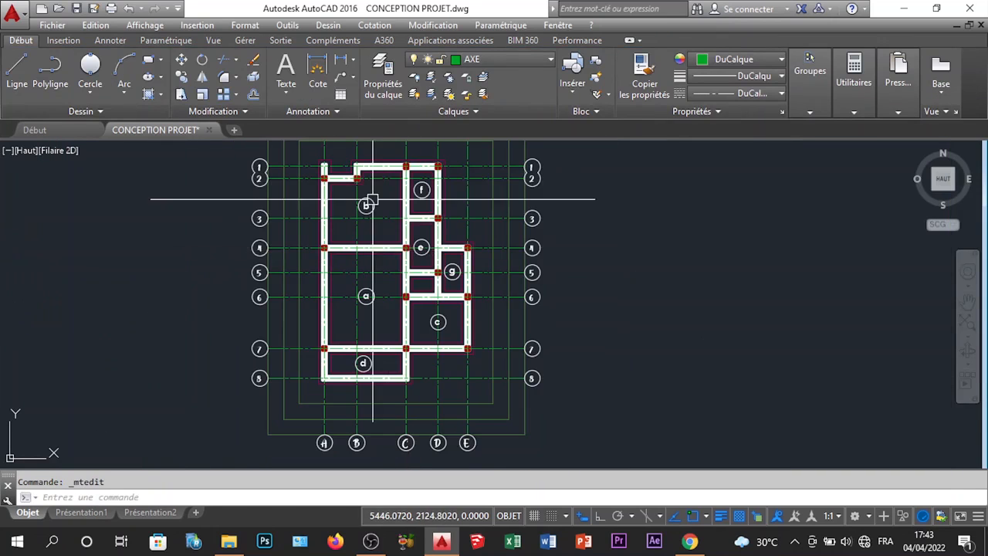
scroll(373, 199, "up", 8)
scroll(365, 270, "down", 3)
scroll(389, 302, "up", 3)
left_click(423, 327)
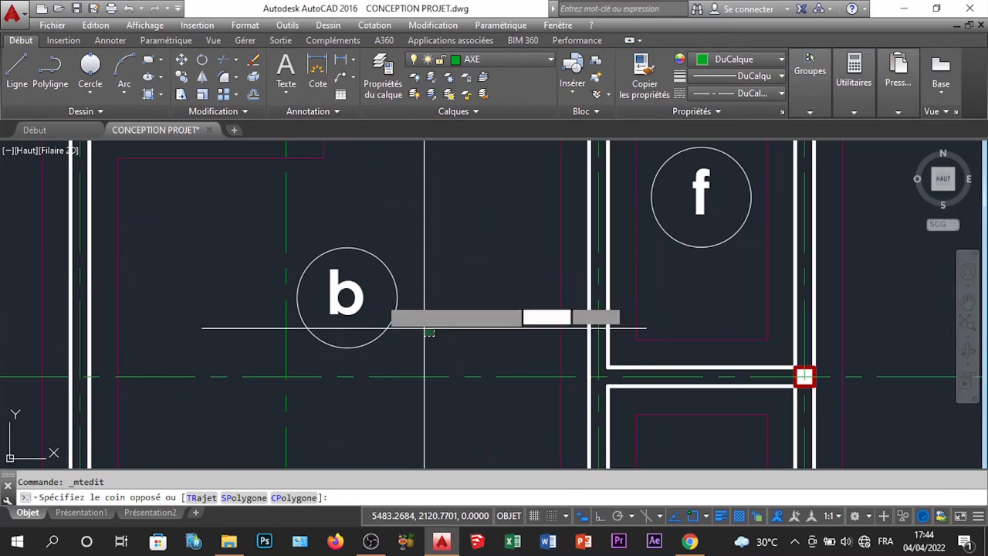
left_click(350, 276)
right_click(337, 297)
left_click(402, 326)
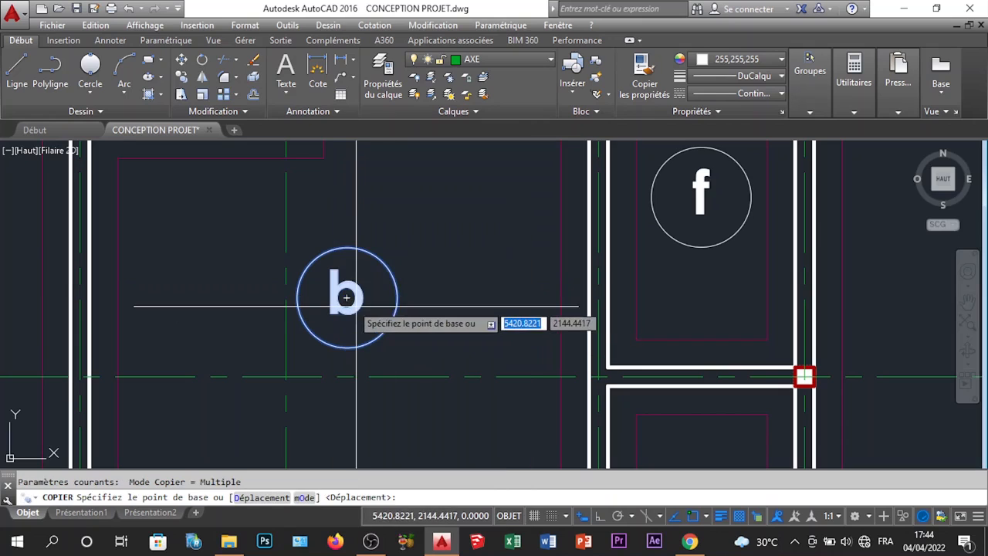
scroll(348, 301, "down", 5)
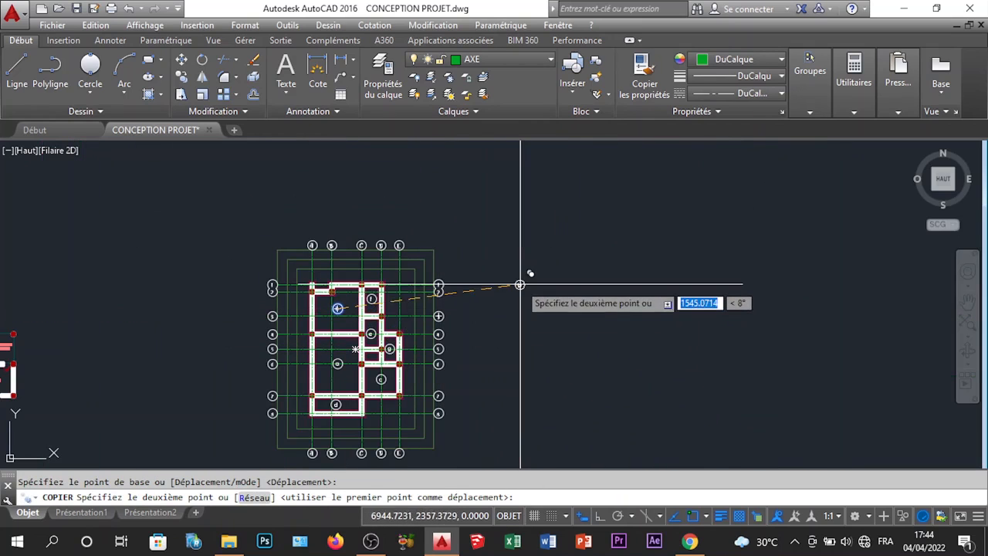
scroll(517, 301, "up", 2)
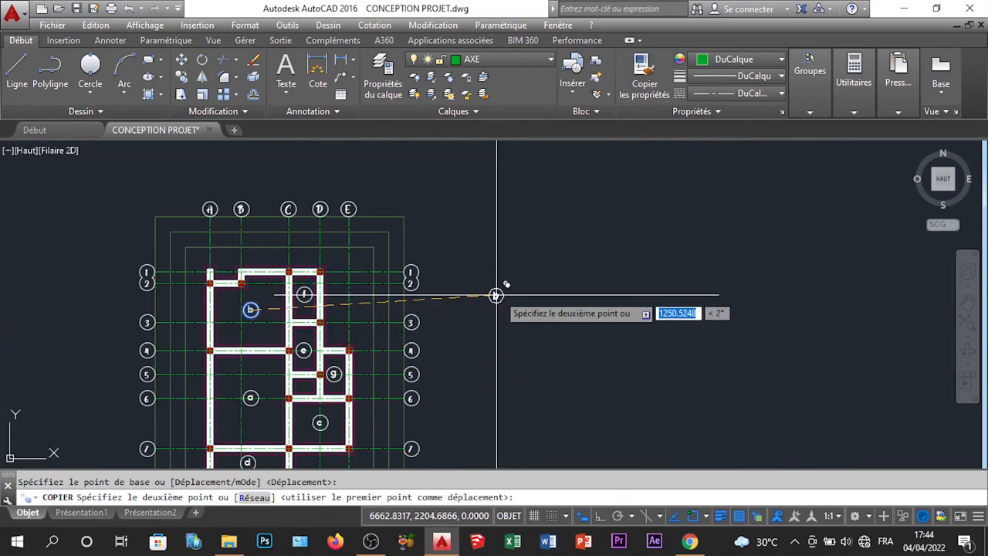
left_click(545, 309)
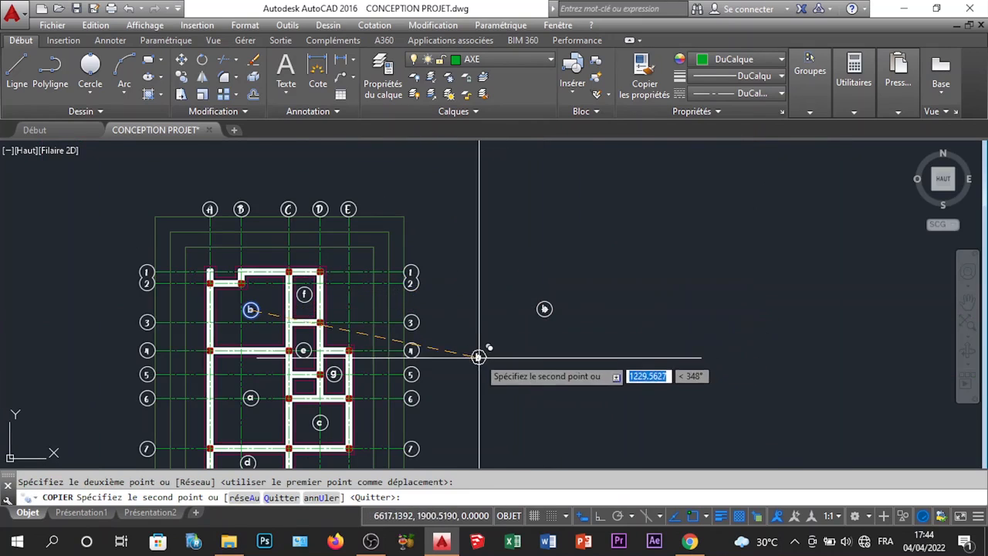
key("Escape")
Draw a 150 by 150 rectangle above and to the right of the copied "b" bubble
scroll(557, 306, "up", 10)
middle_click_drag(417, 364, 466, 315)
scroll(438, 267, "down", 4)
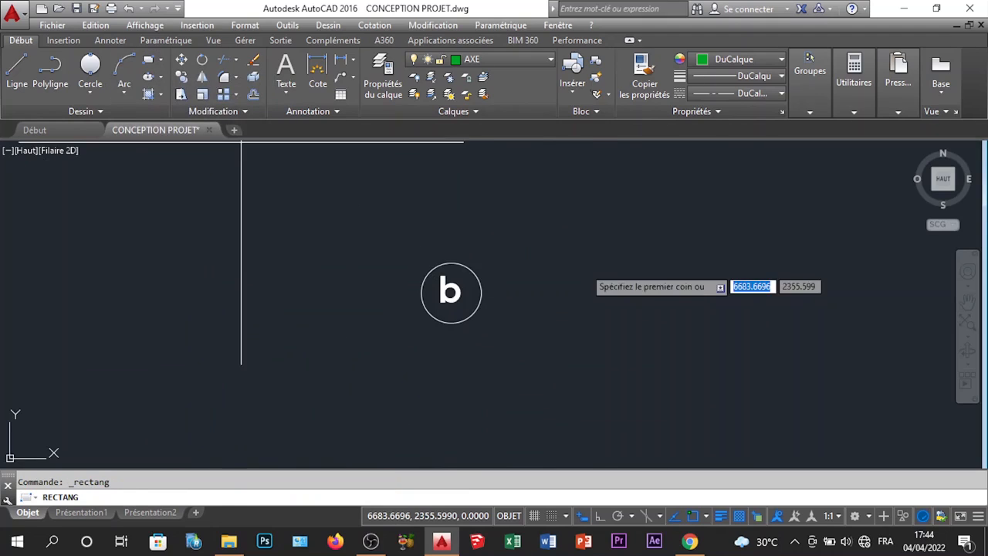
left_click(591, 245)
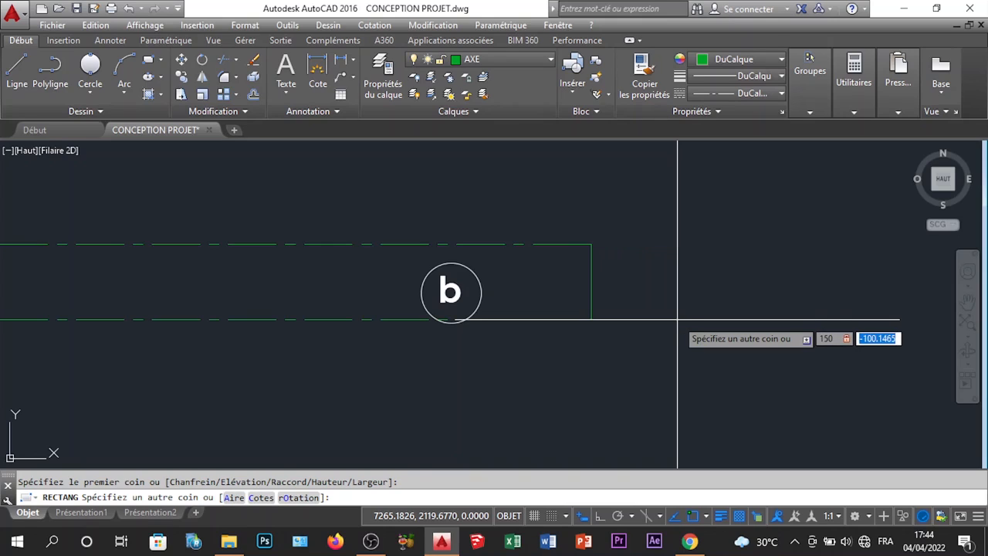
key("Return")
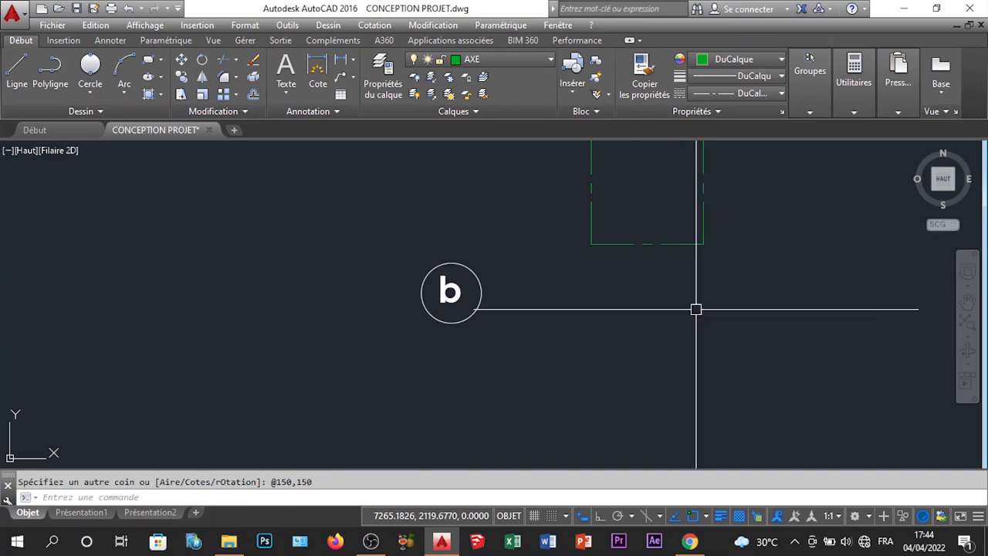
Move the new square beside the copied "b" bubble to the TEXTE layer
scroll(649, 286, "down", 3)
scroll(660, 296, "up", 3)
left_click(656, 324)
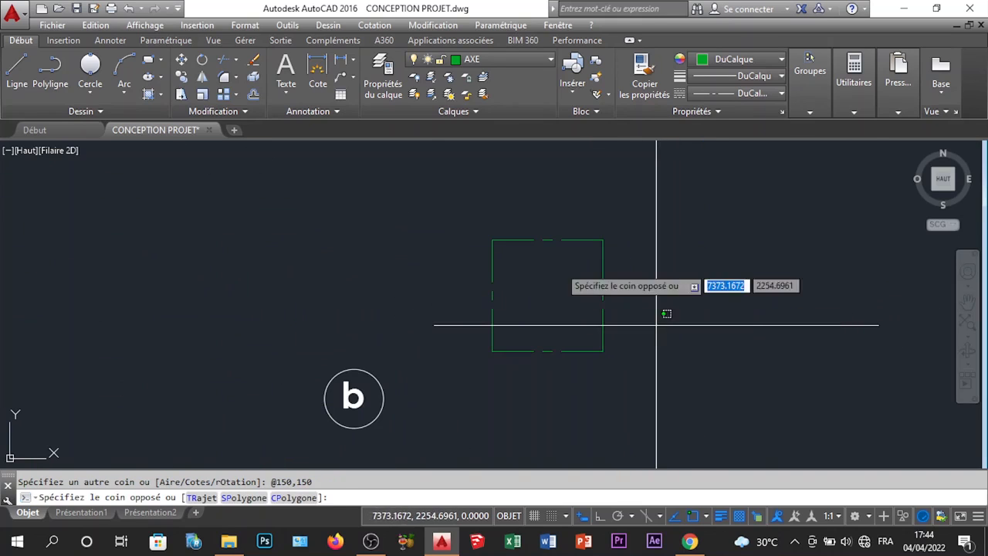
left_click(559, 267)
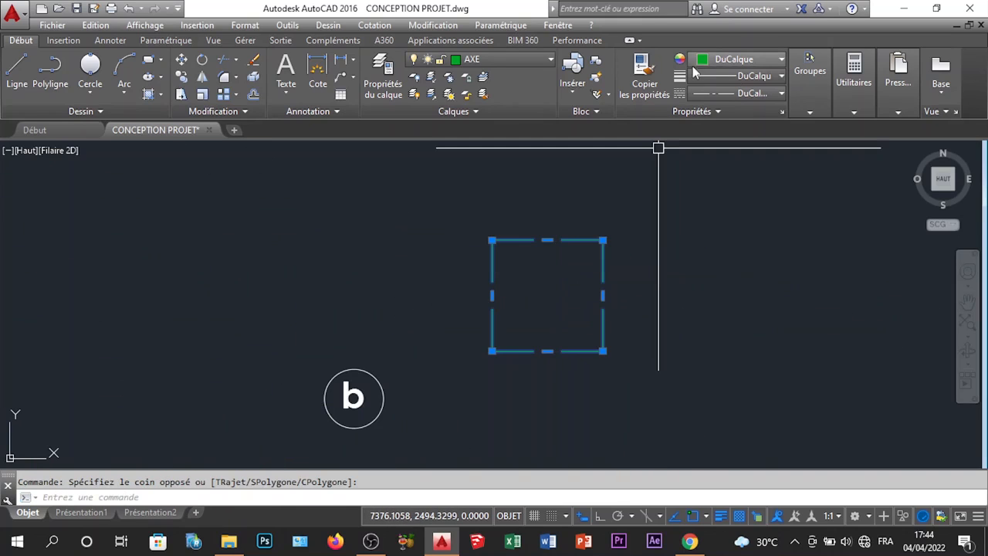
left_click(524, 64)
left_click(487, 285)
scroll(584, 276, "down", 5)
key("Escape")
Move the copied "b" bubble, letter and circle, to the TEXTE layer
scroll(554, 308, "up", 6)
left_click(554, 308)
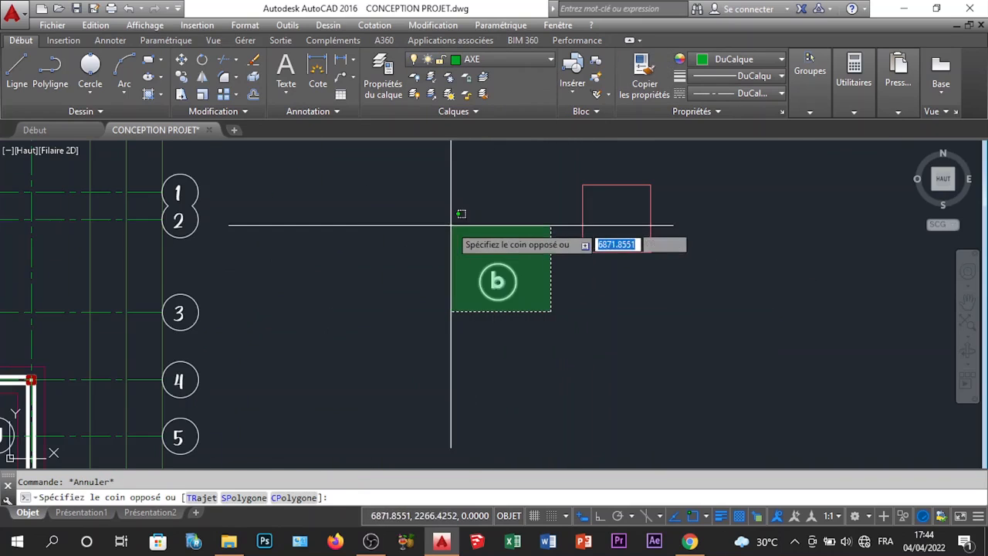
left_click(451, 218)
scroll(535, 243, "down", 8)
scroll(425, 290, "up", 6)
scroll(457, 299, "up", 2)
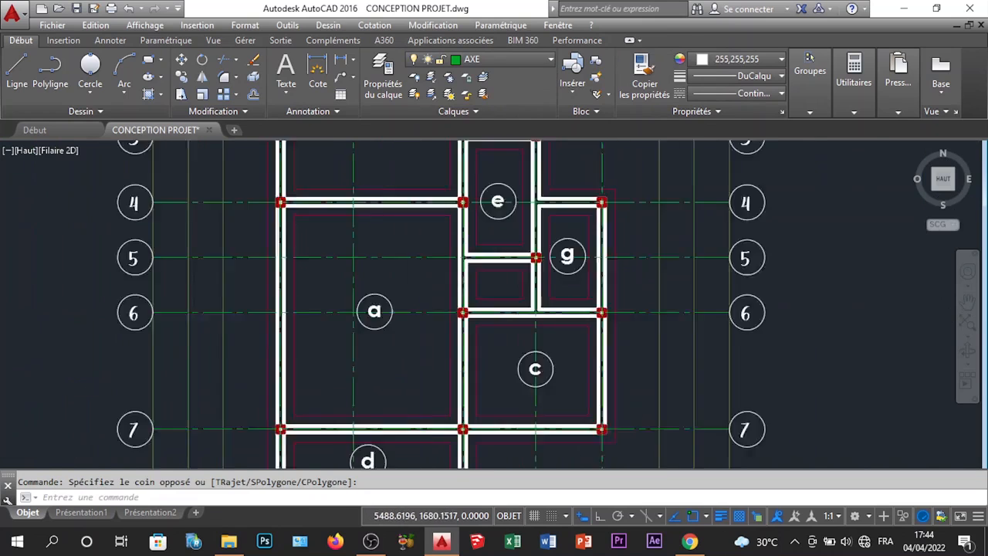
scroll(408, 331, "down", 4)
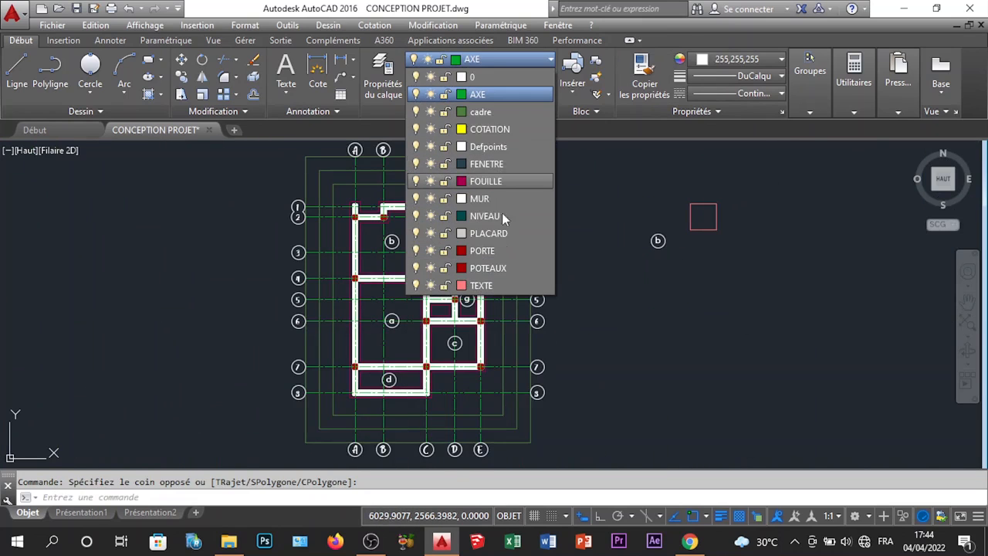
left_click(494, 286)
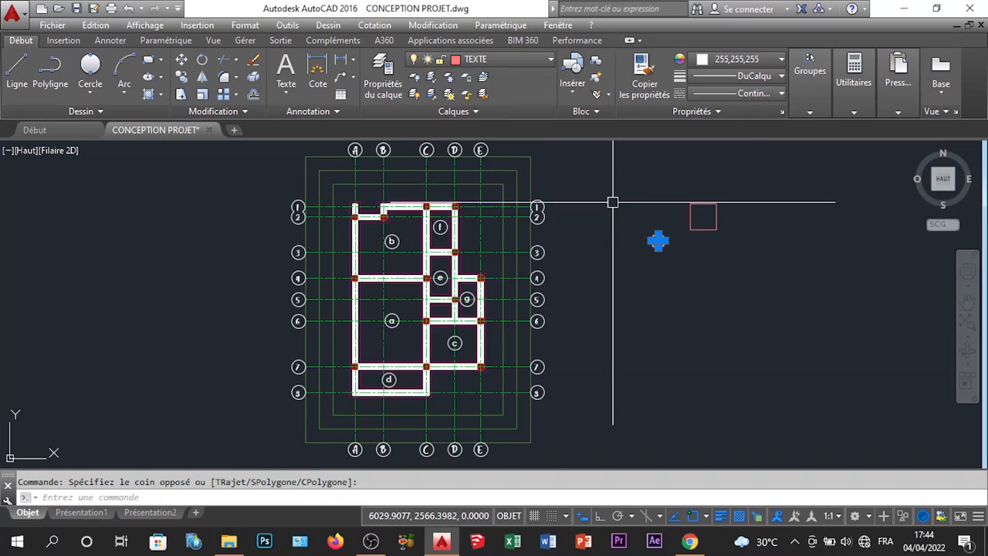
Set the copied "b" bubble's colour to DuCalque so it follows its layer
scroll(631, 232, "up", 5)
scroll(673, 286, "down", 2)
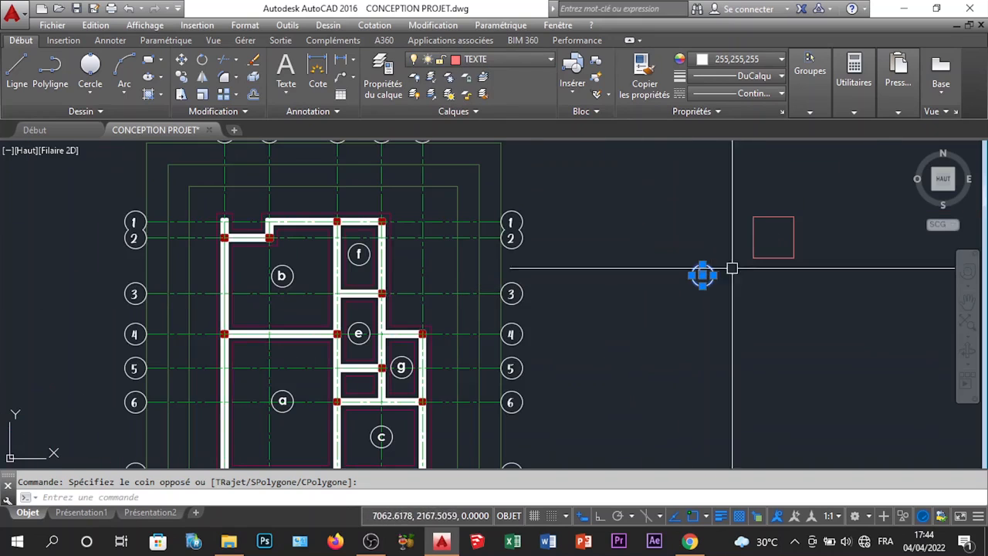
left_click(761, 62)
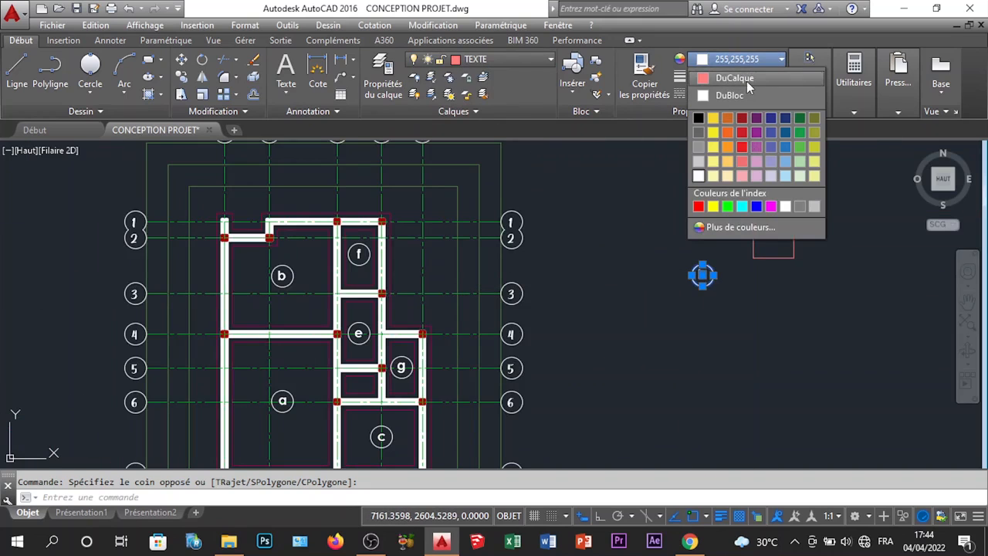
left_click(735, 78)
Match the copied "b" bubble's properties onto the "a" bubble's letter and circle
left_click(641, 87)
scroll(726, 285, "up", 5)
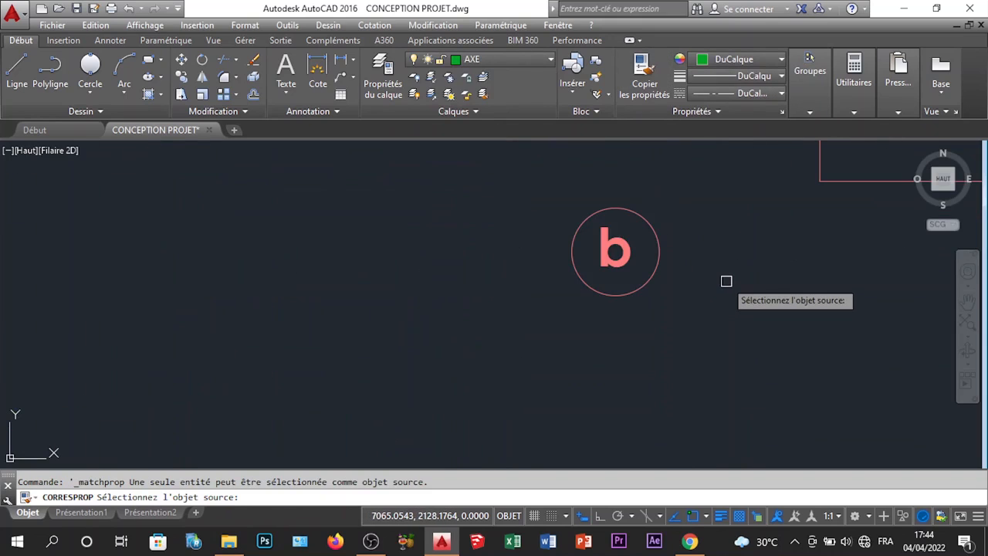
scroll(713, 291, "down", 7)
scroll(707, 293, "down", 2)
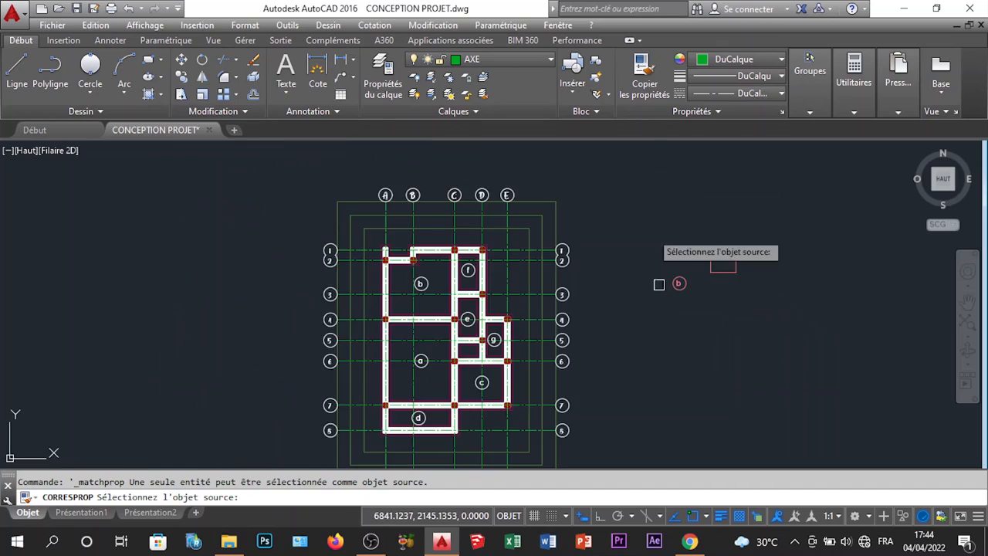
scroll(685, 285, "up", 4)
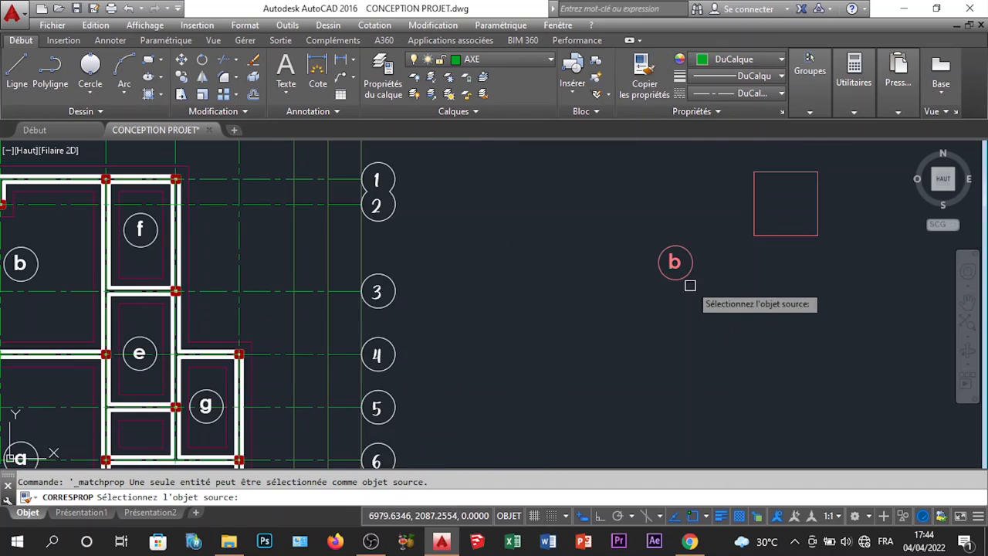
left_click(686, 274)
scroll(648, 260, "down", 4)
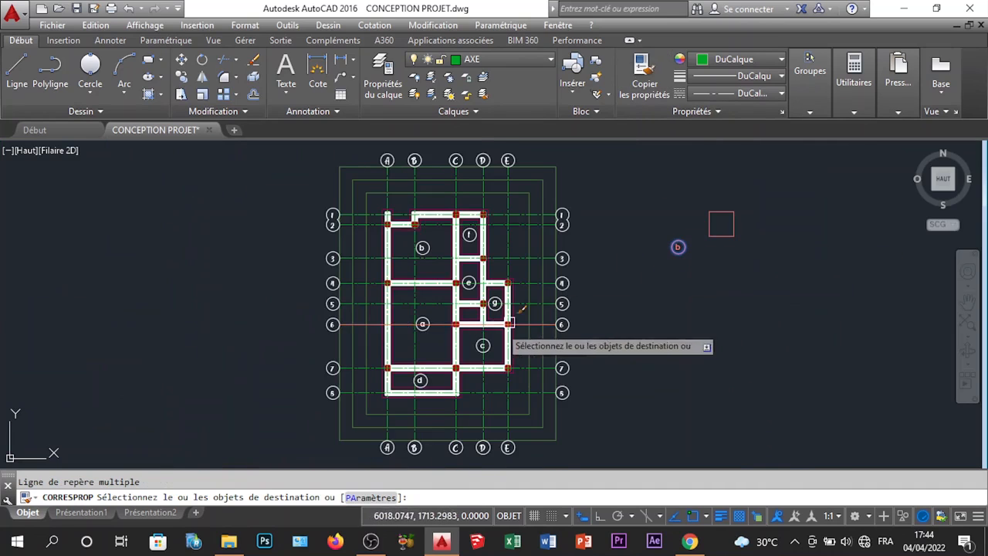
scroll(464, 317, "up", 3)
scroll(432, 317, "up", 5)
left_click(595, 266)
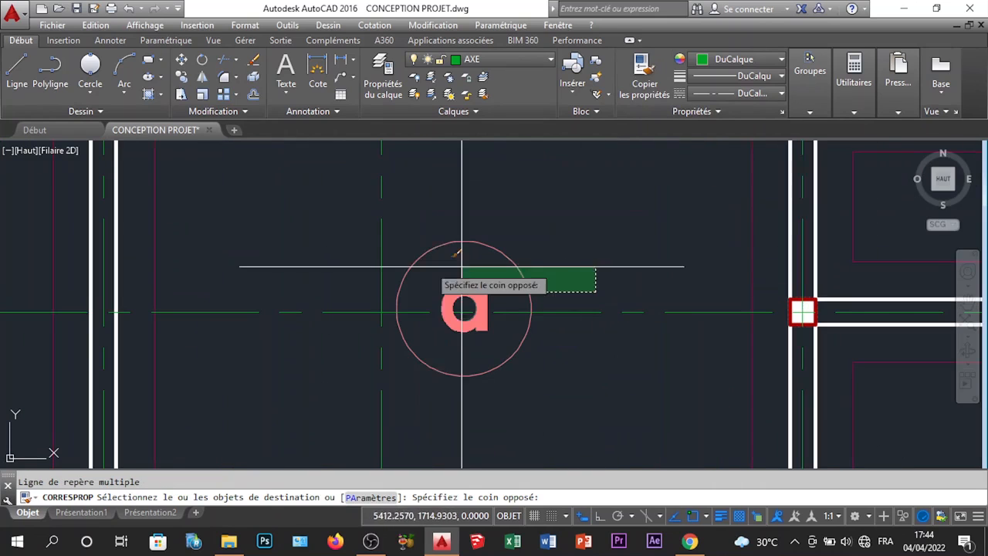
left_click(426, 292)
Apply the matched properties to the plan's "b" and "f" bubbles, letters and circles
scroll(559, 311, "down", 6)
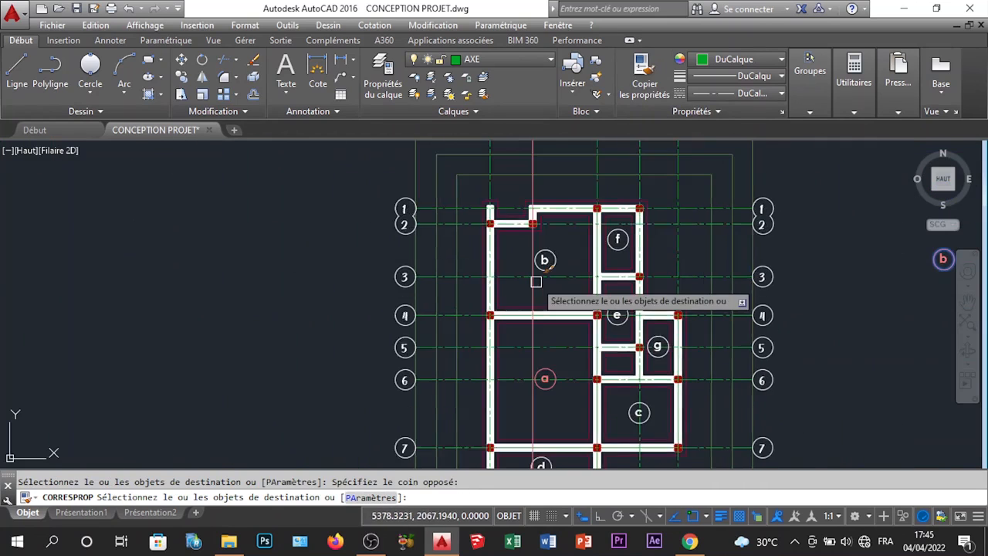
scroll(545, 271, "up", 6)
left_click(614, 279)
left_click(506, 220)
scroll(540, 254, "down", 6)
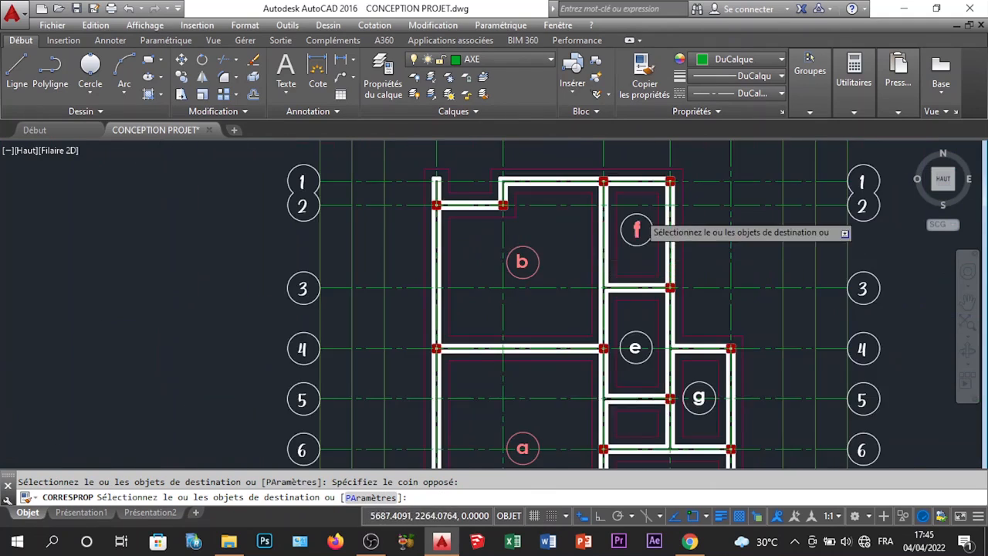
scroll(640, 231, "up", 6)
left_click(642, 399)
left_click(591, 230)
scroll(596, 246, "down", 6)
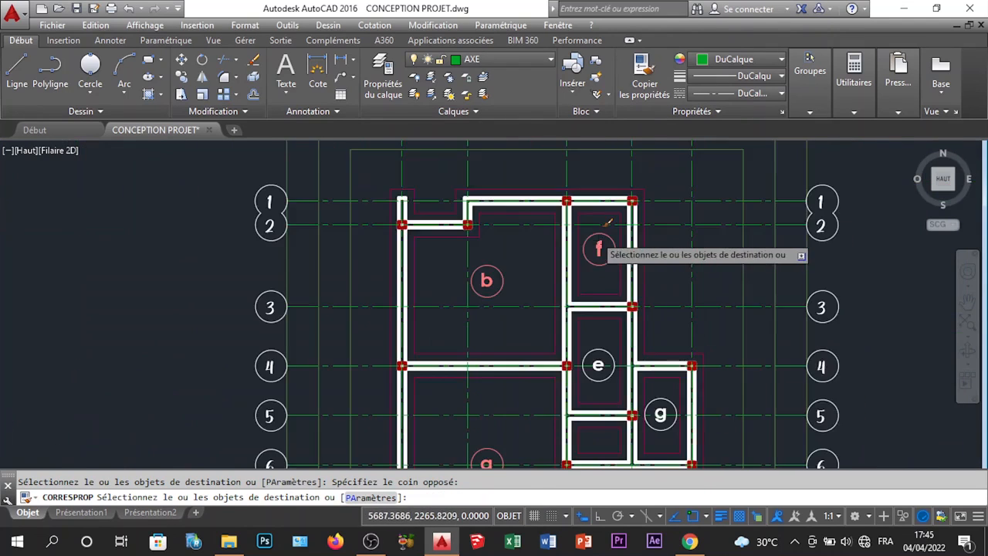
Apply the matched properties to the "e" and "g" bubbles, letters and circles
scroll(602, 278, "up", 6)
left_click(579, 238)
left_click(549, 293)
scroll(568, 251, "down", 6)
scroll(609, 342, "up", 8)
left_click(744, 415)
left_click(661, 264)
scroll(664, 266, "down", 6)
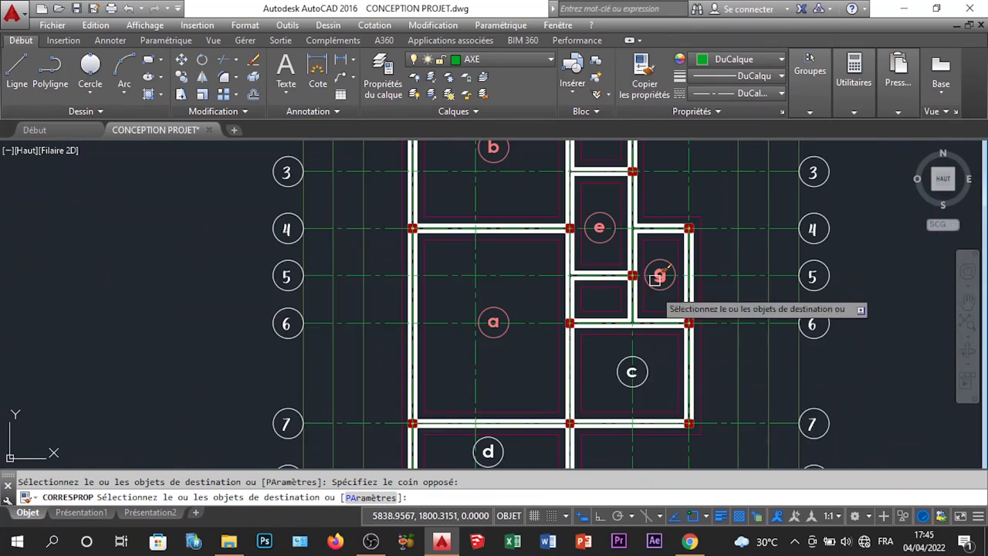
Apply the matched properties to the plan's "c" and "d" bubbles, letters and circles, and finish matching
scroll(653, 376, "up", 6)
left_click(671, 401)
left_click(536, 193)
scroll(699, 229, "down", 6)
scroll(694, 233, "down", 5)
scroll(563, 301, "up", 7)
left_click(578, 304)
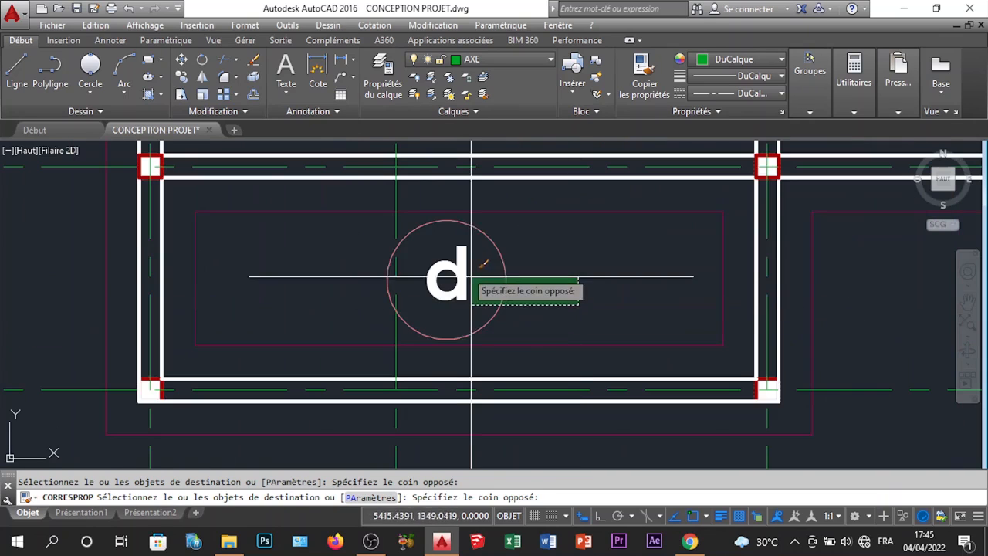
scroll(462, 268, "down", 8)
key("Escape")
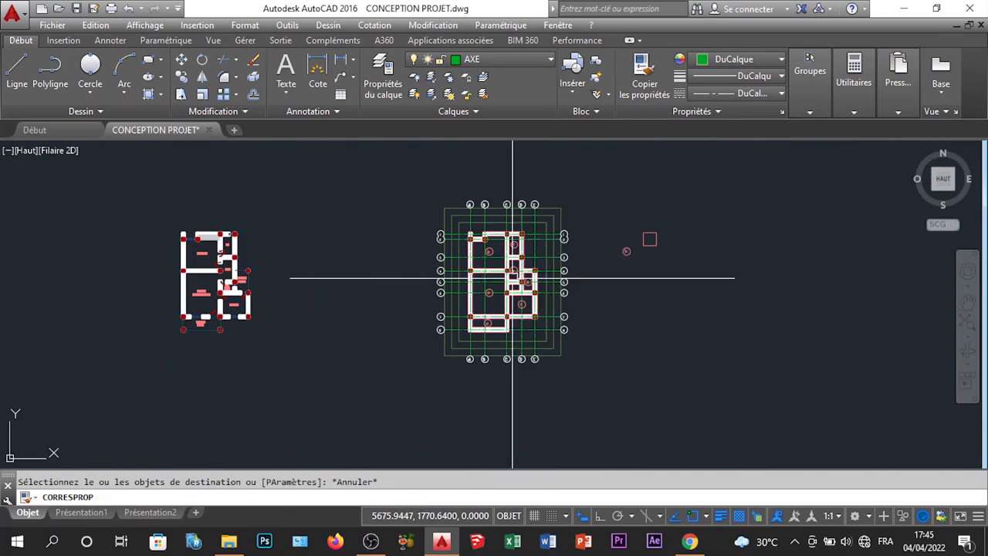
Switch the TEXTE layer off and back on to check which objects belong to it
scroll(554, 235, "up", 6)
left_click(503, 64)
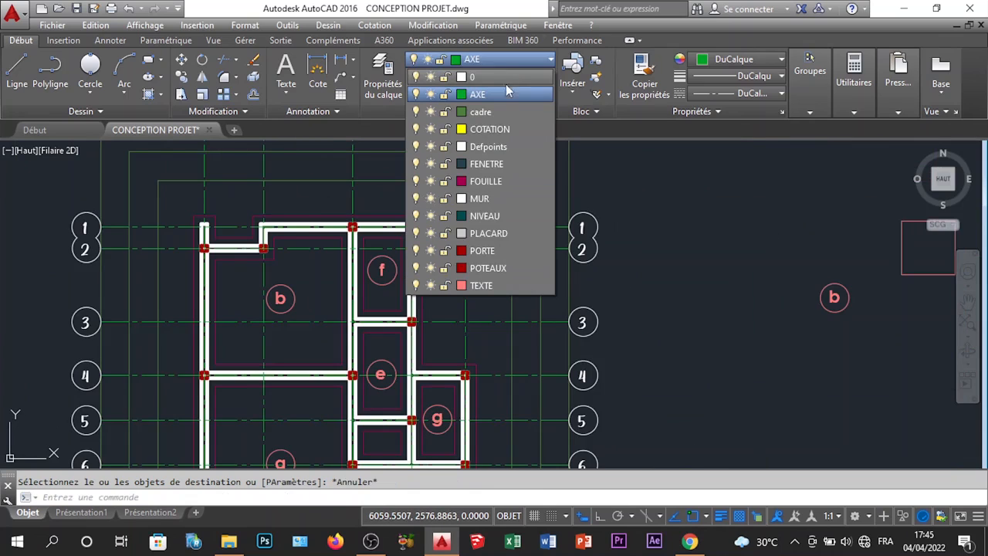
left_click(417, 286)
left_click(417, 286)
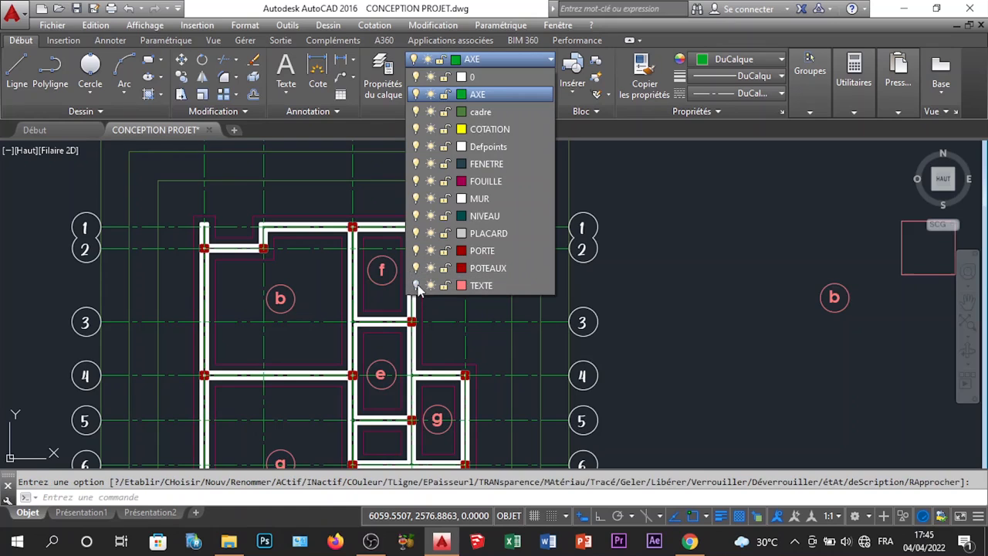
left_click(674, 281)
scroll(702, 296, "down", 4)
scroll(738, 283, "up", 8)
scroll(622, 282, "down", 4)
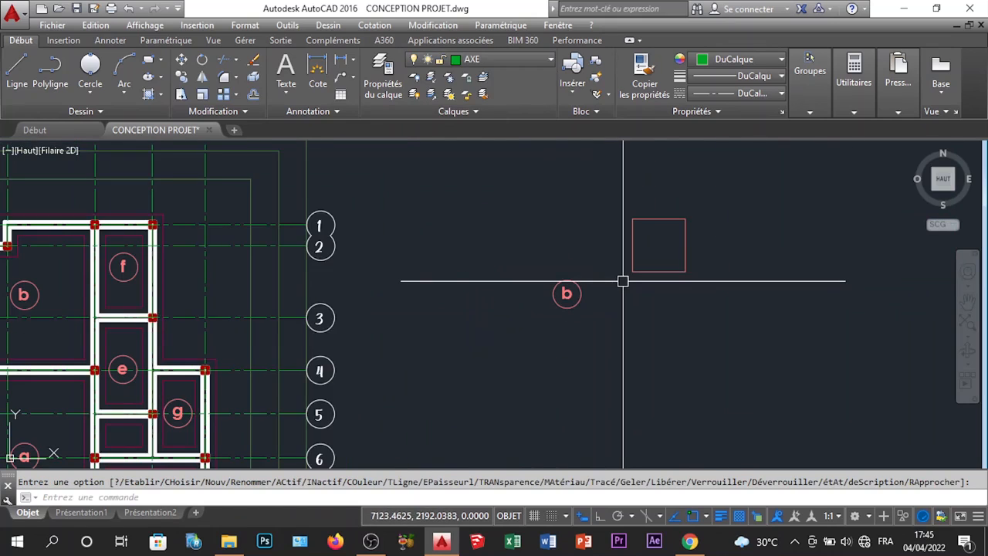
scroll(600, 278, "up", 4)
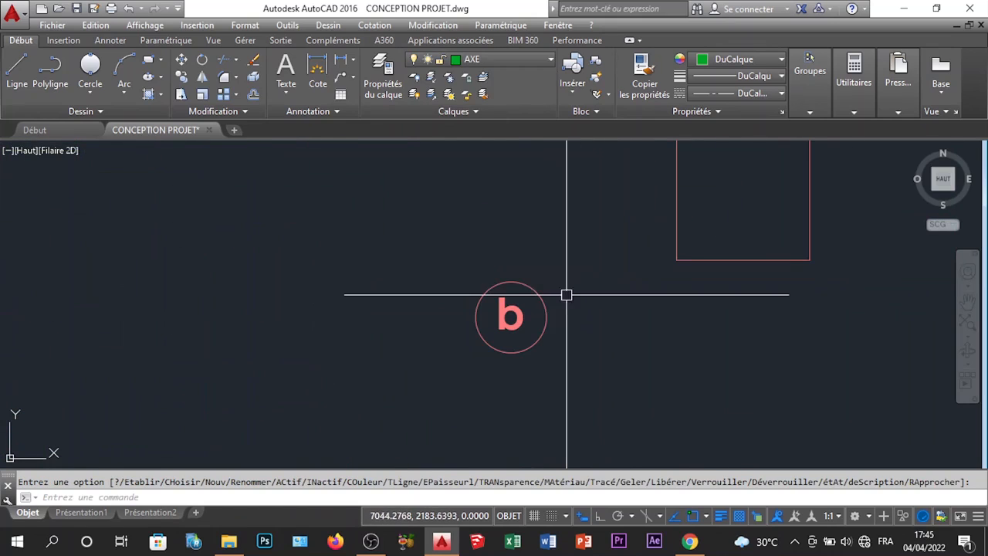
Make TEXTE the current layer and move the square beside the plan so its centre sits on the copied "b" bubble's centre
left_click(516, 61)
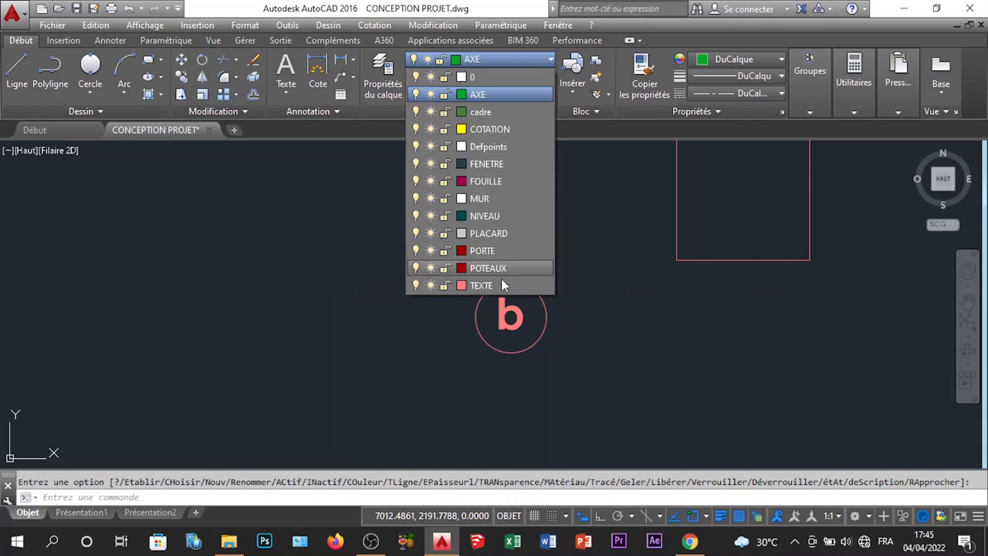
left_click(501, 285)
scroll(538, 255, "down", 3)
scroll(531, 269, "up", 4)
middle_click_drag(651, 264, 535, 329)
scroll(545, 299, "down", 2)
left_click(599, 267)
right_click(545, 247)
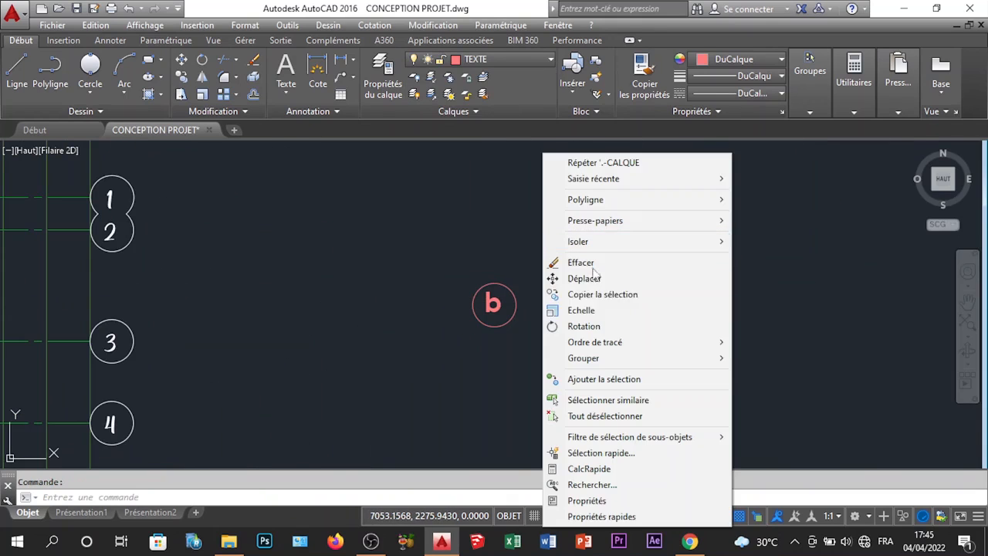
left_click(605, 277)
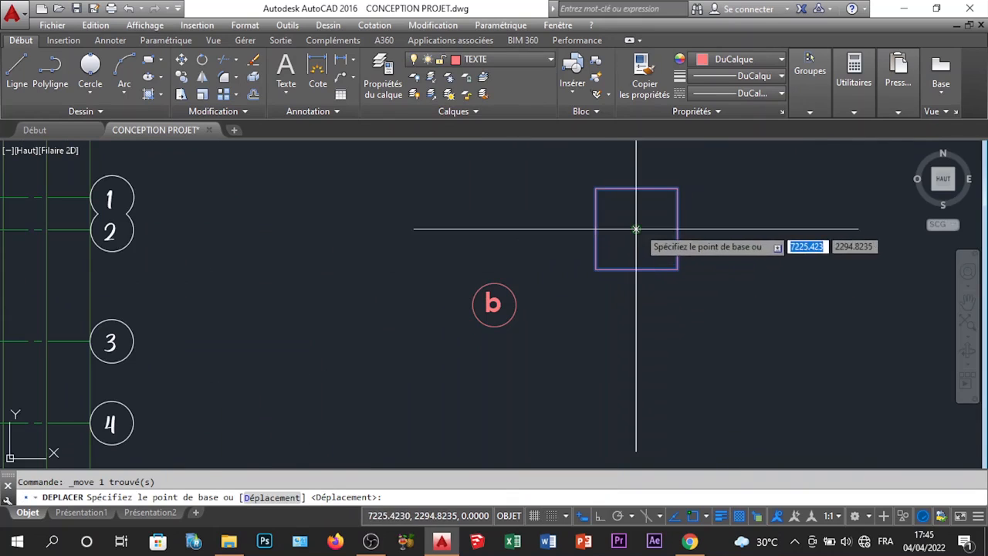
left_click(635, 228)
scroll(496, 303, "up", 2)
scroll(498, 301, "down", 5)
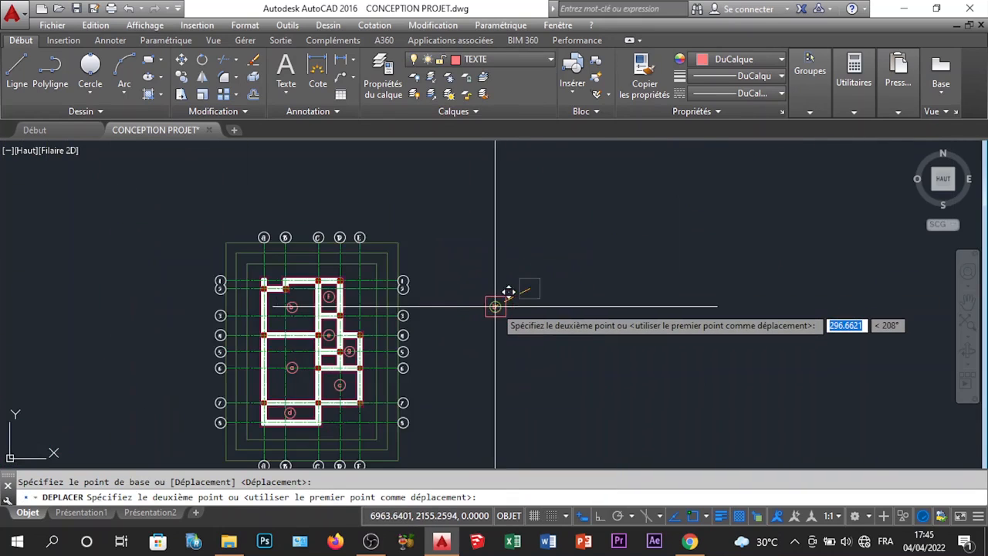
left_click(496, 306)
scroll(496, 308, "up", 3)
scroll(479, 330, "up", 4)
key("Escape")
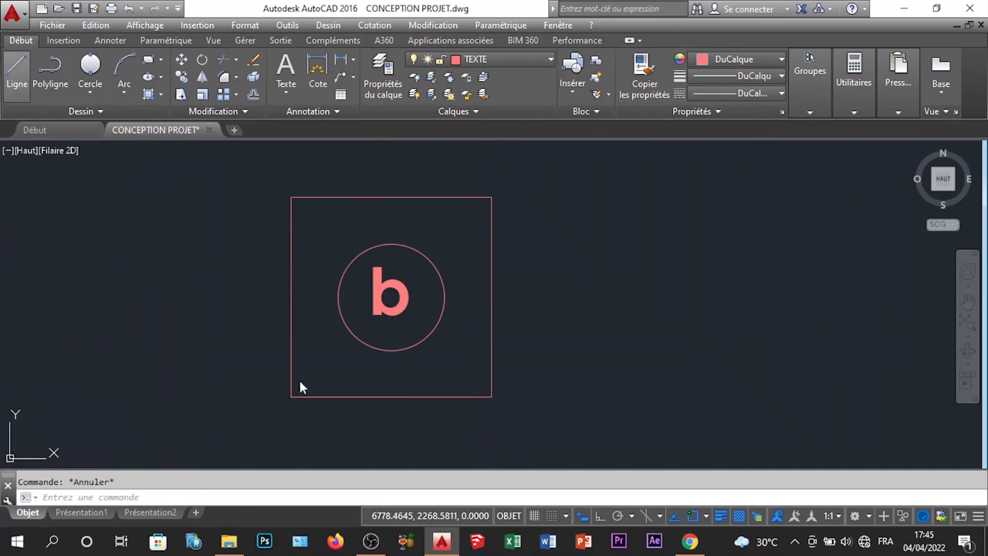
Draw a diagonal line across the square from its lower-left corner to its upper-right corner
left_click(292, 395)
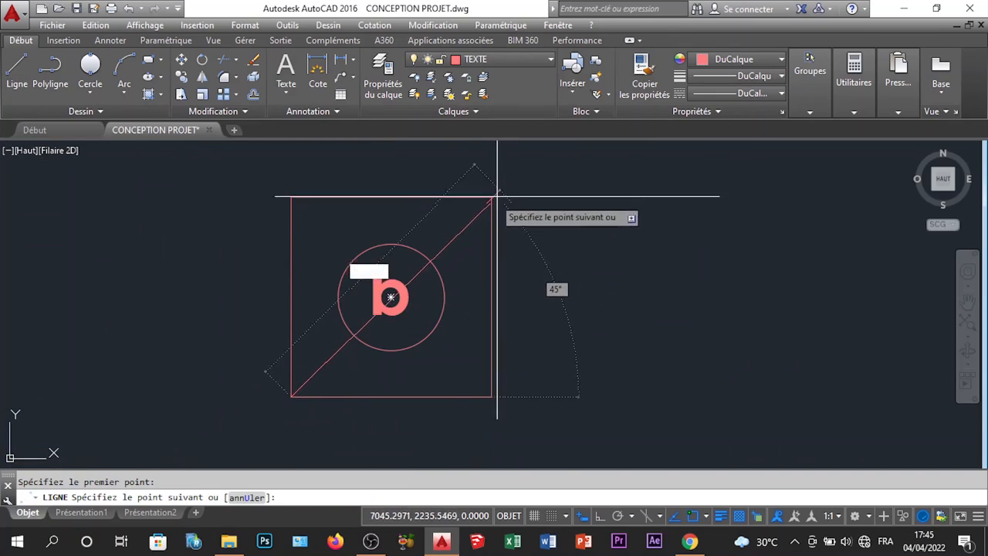
left_click(491, 198)
key("Escape")
Trim away the part of the diagonal that lies inside the "b" bubble's circle
scroll(433, 298, "up", 2)
left_click(448, 297)
left_click(228, 58)
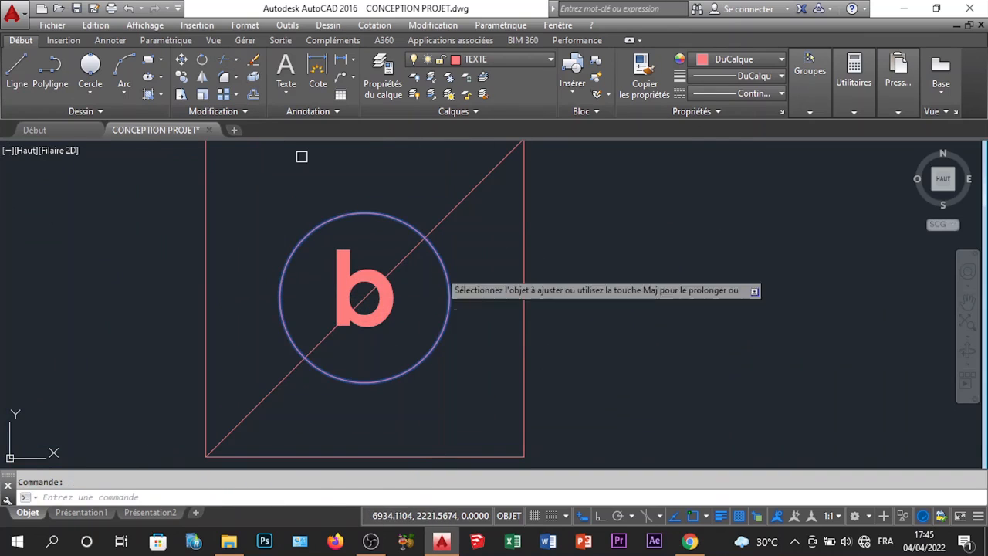
left_click(399, 265)
key("Escape")
Copy both remaining diagonal segments from the circle's right quadrant to the right quadrant of the plan's "b" bubble
scroll(412, 270, "down", 10)
scroll(413, 270, "up", 5)
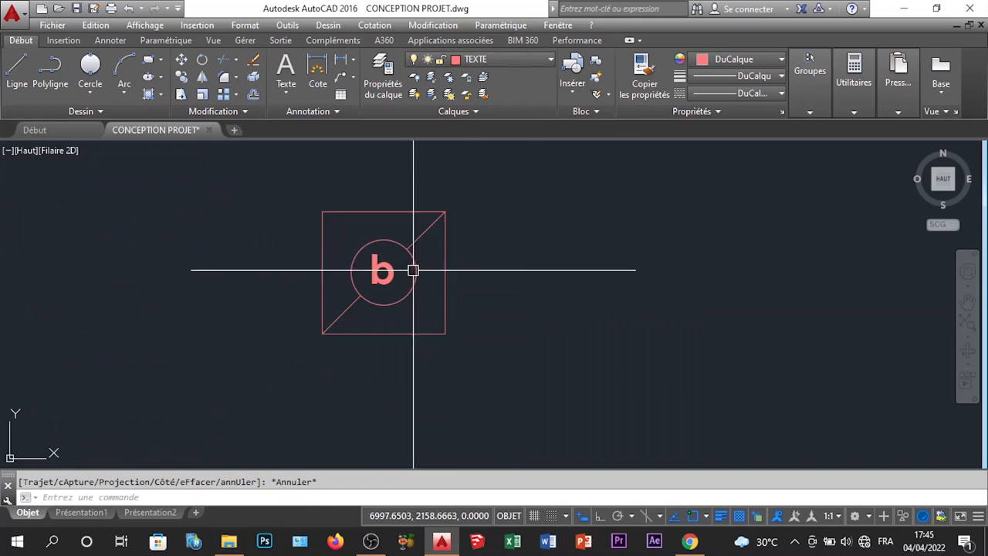
left_click(437, 241)
left_click(419, 227)
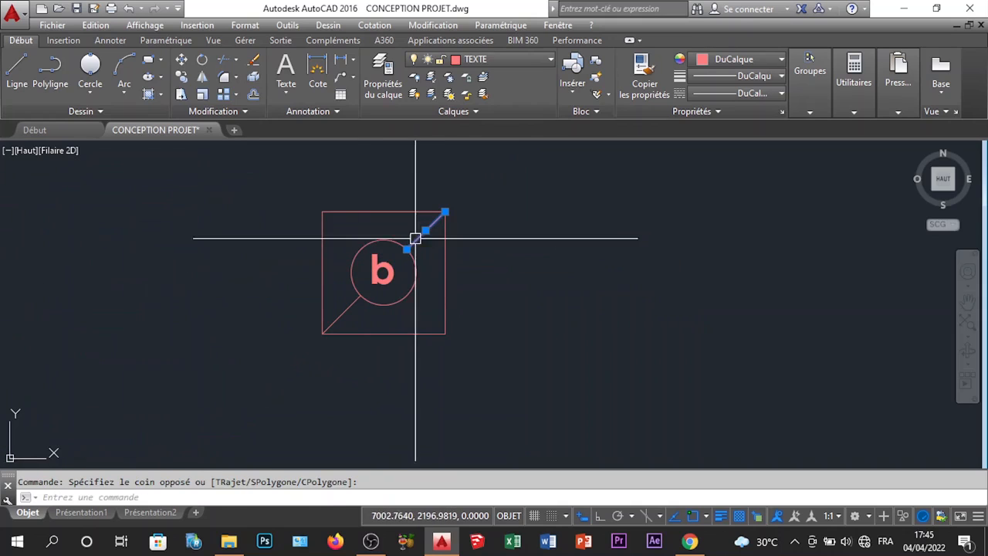
left_click(346, 307)
right_click(509, 280)
left_click(578, 318)
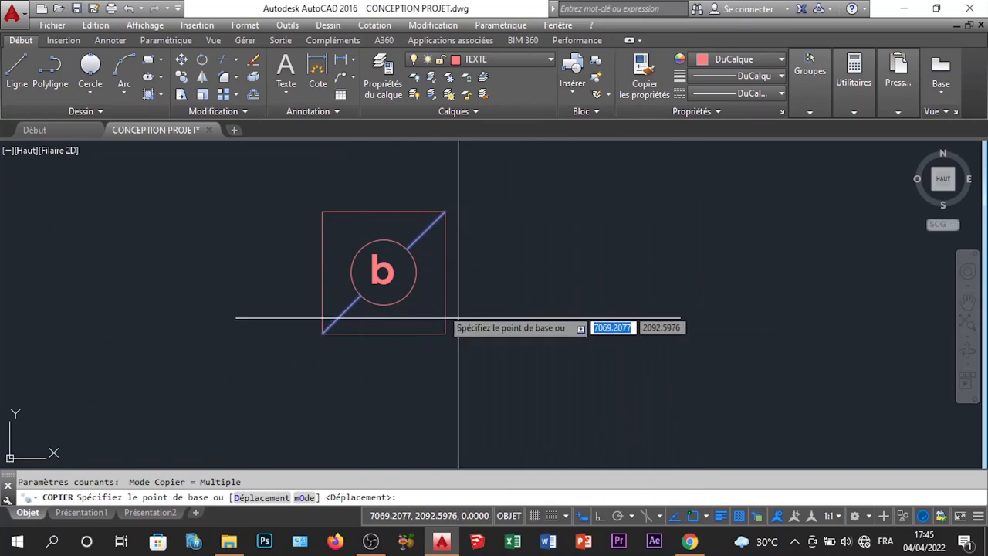
left_click(419, 276)
scroll(532, 302, "down", 10)
scroll(458, 302, "up", 5)
scroll(458, 304, "up", 6)
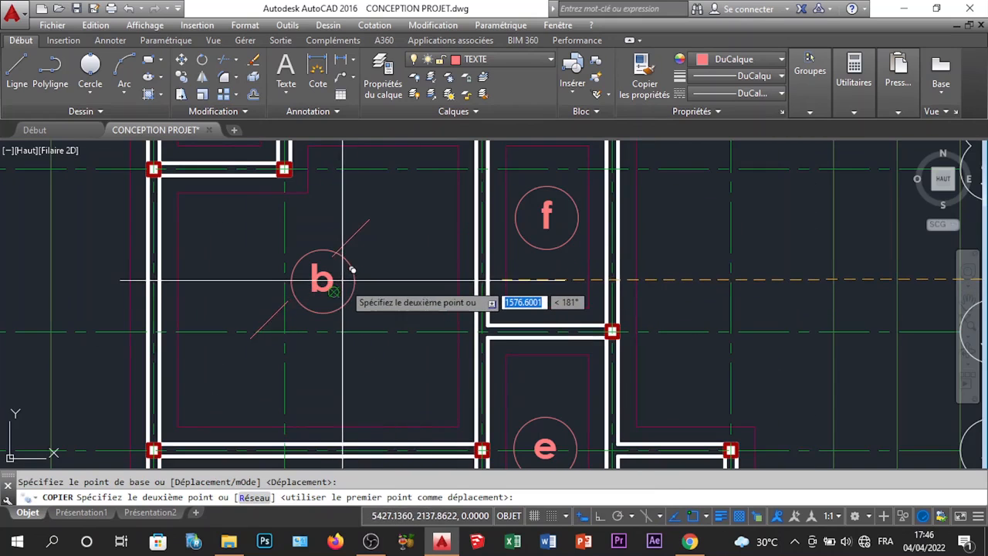
left_click(355, 281)
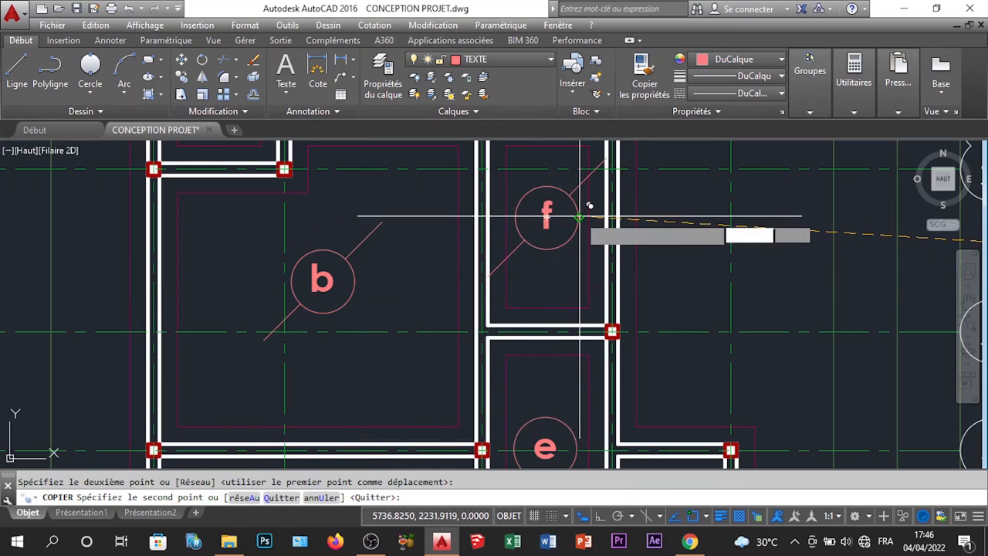
Place further copies of the diagonal segments on the right quadrants of the "f", "e" and "g" bubbles
scroll(555, 232, "down", 5)
scroll(540, 261, "up", 7)
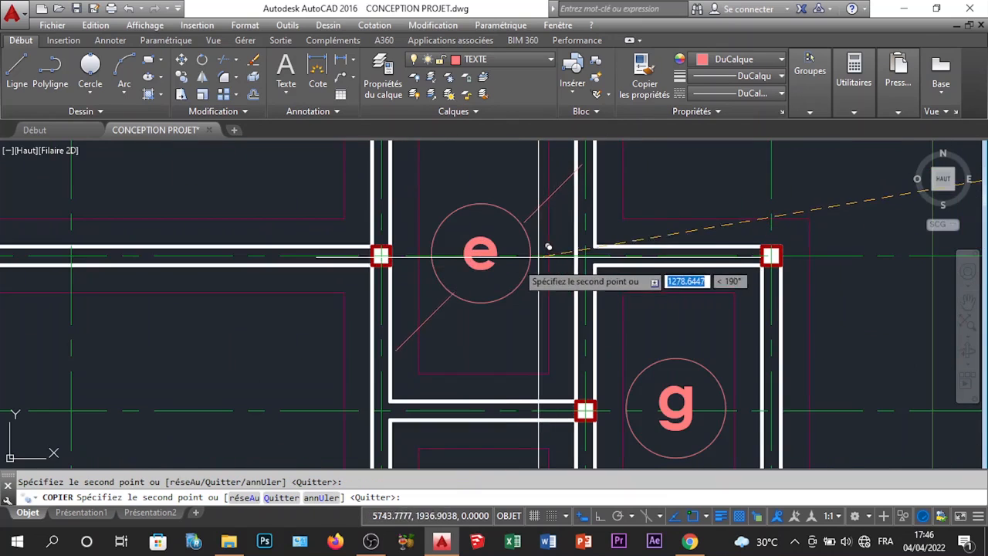
scroll(533, 238, "up", 3)
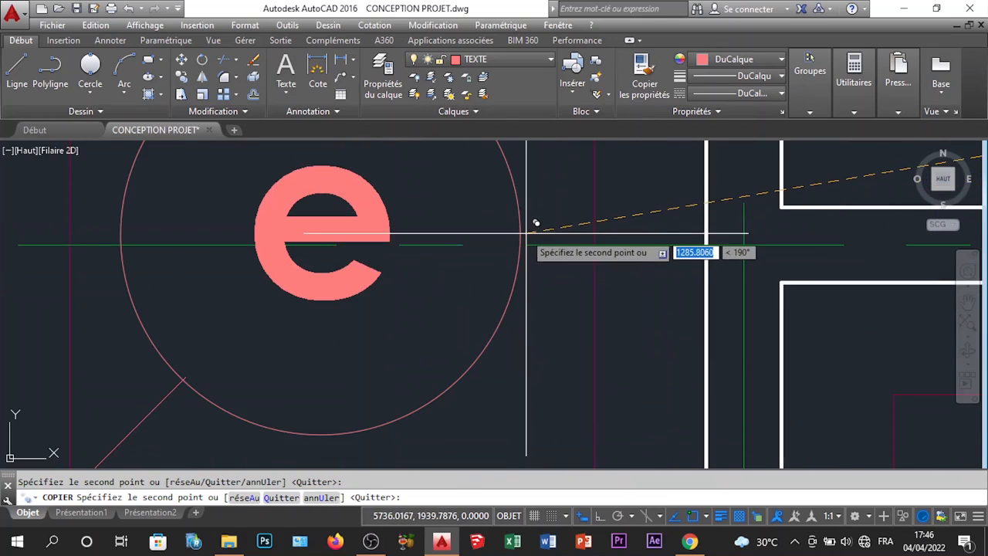
scroll(521, 234, "down", 6)
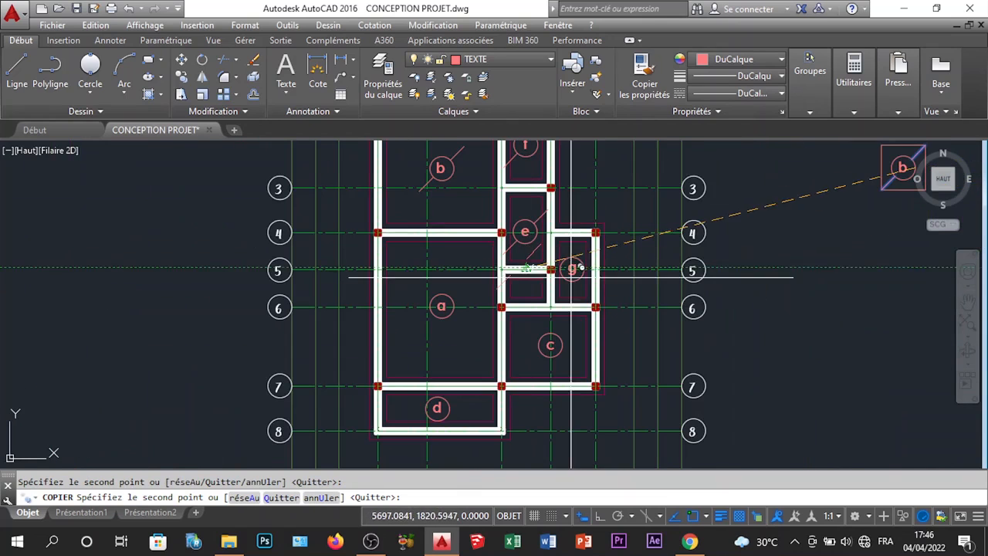
scroll(580, 268, "up", 10)
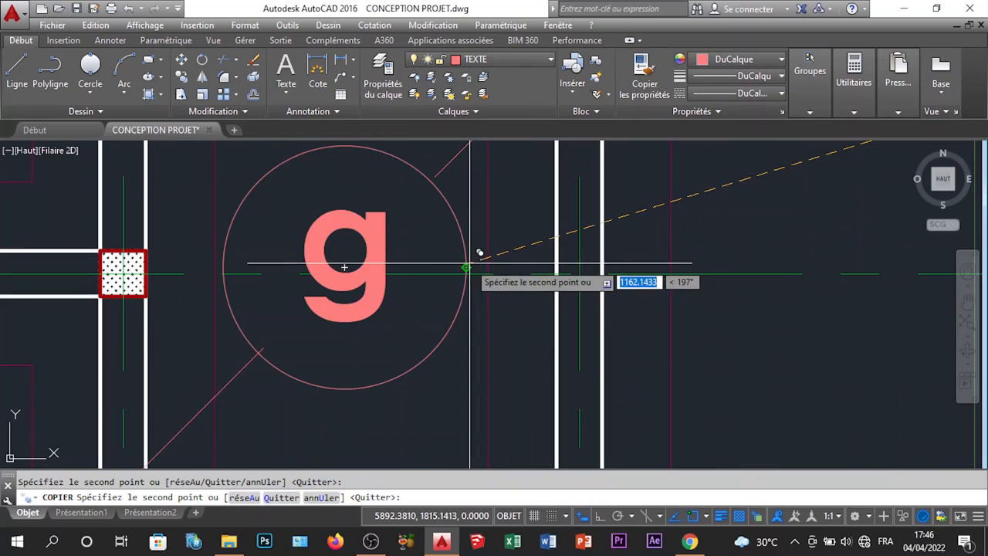
Place copies of the diagonal segments on the "a", "c" and "d" bubbles and finish copying
scroll(478, 255, "down", 2)
scroll(458, 290, "up", 10)
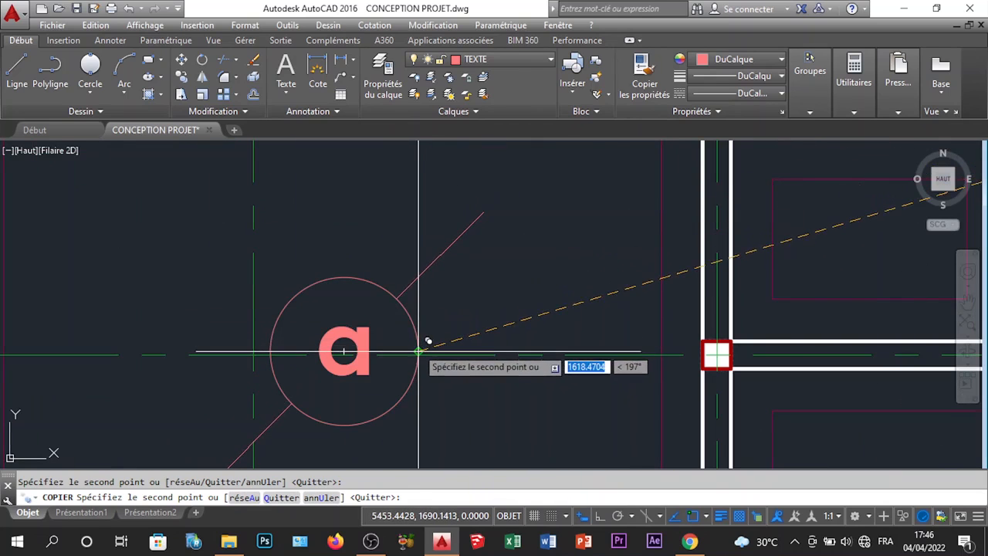
scroll(463, 302, "down", 6)
scroll(571, 331, "up", 5)
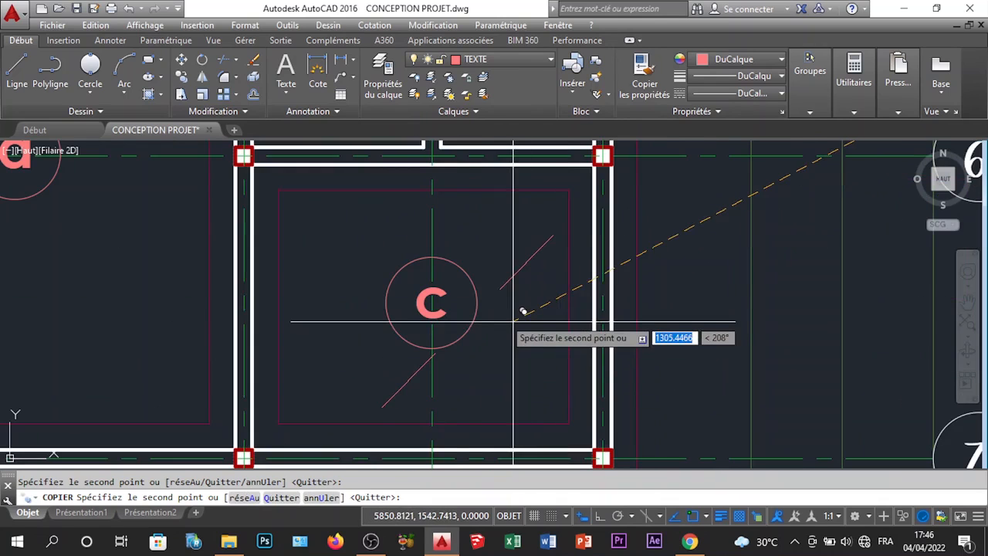
scroll(477, 306, "down", 4)
scroll(474, 306, "up", 8)
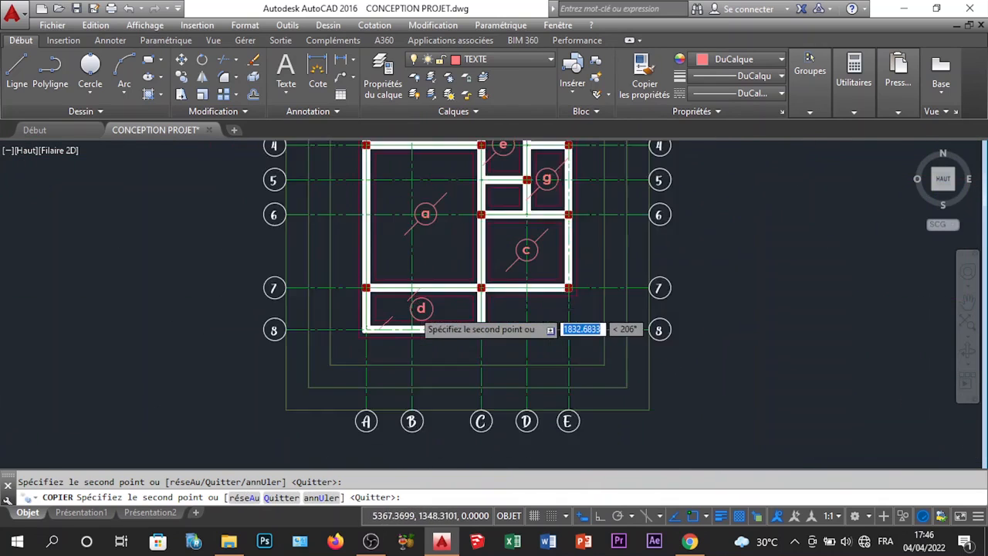
key("Escape")
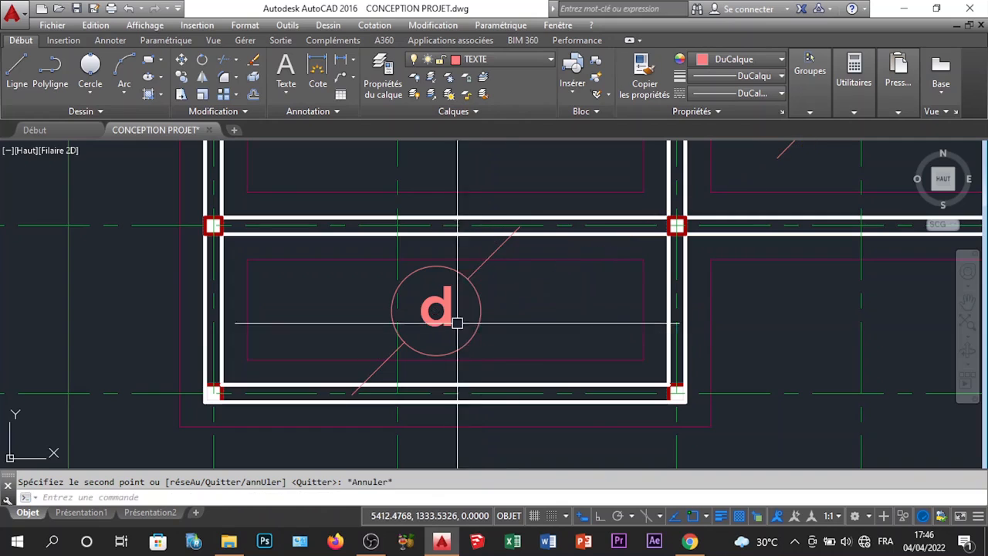
Trim the "d" bubble's diagonal segments at the upper and lower FOUILLE lines inside its room
left_click(538, 259)
left_click(532, 351)
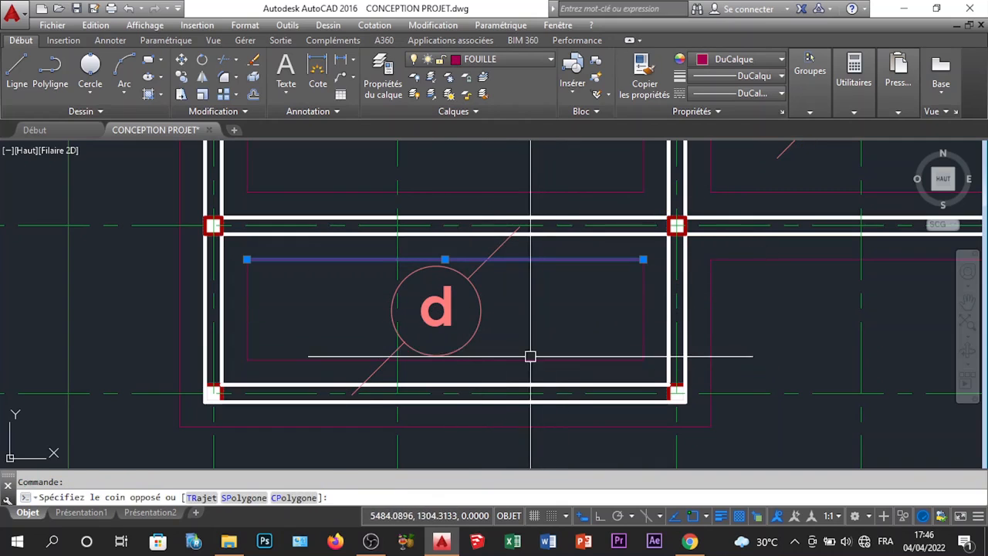
left_click(427, 359)
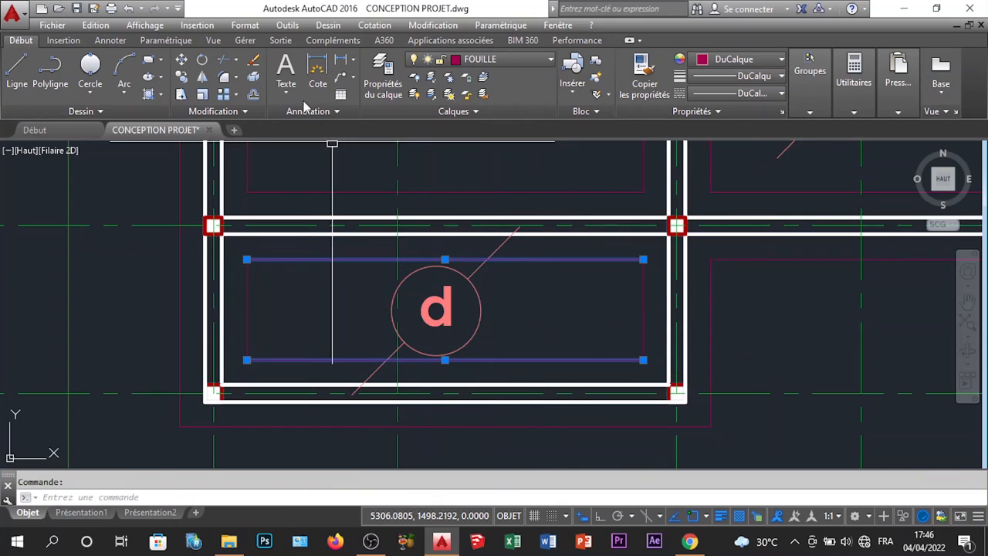
left_click(225, 59)
scroll(396, 387, "up", 5)
left_click(231, 394)
left_click(237, 398)
left_click(241, 399)
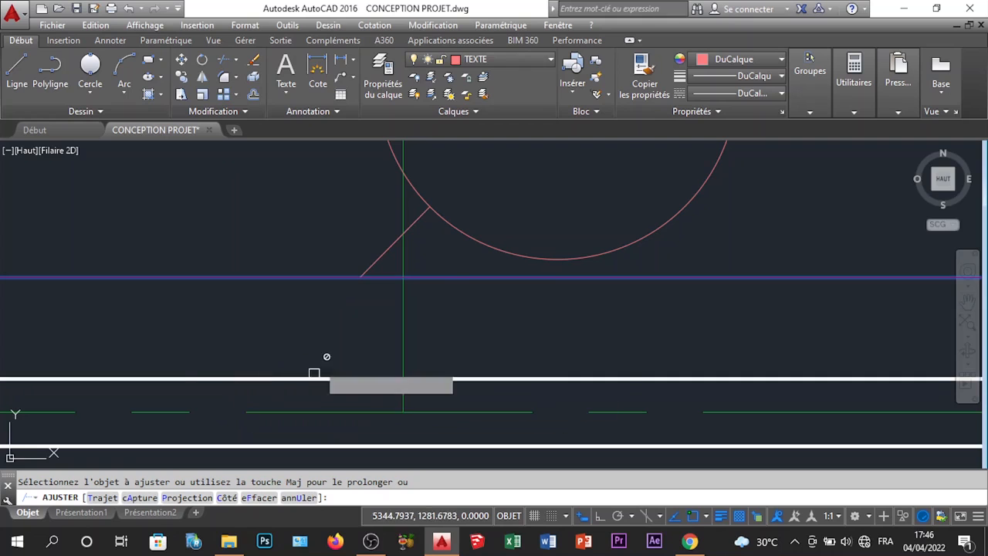
scroll(337, 330, "down", 9)
scroll(405, 293, "up", 5)
left_click(437, 274)
left_click(442, 288)
scroll(440, 297, "down", 3)
key("Escape")
scroll(450, 307, "down", 4)
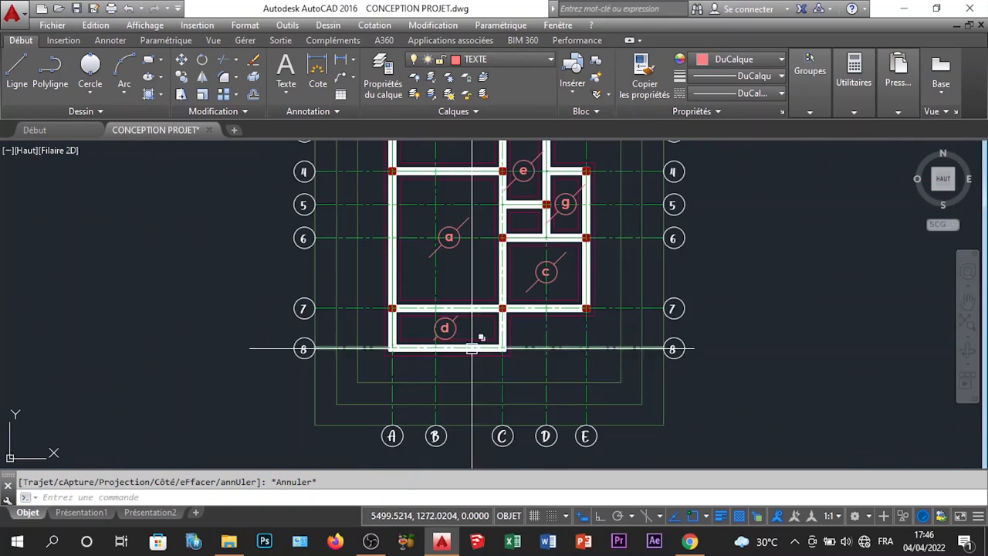
scroll(573, 289, "up", 6)
scroll(523, 304, "down", 2)
scroll(524, 309, "up", 2)
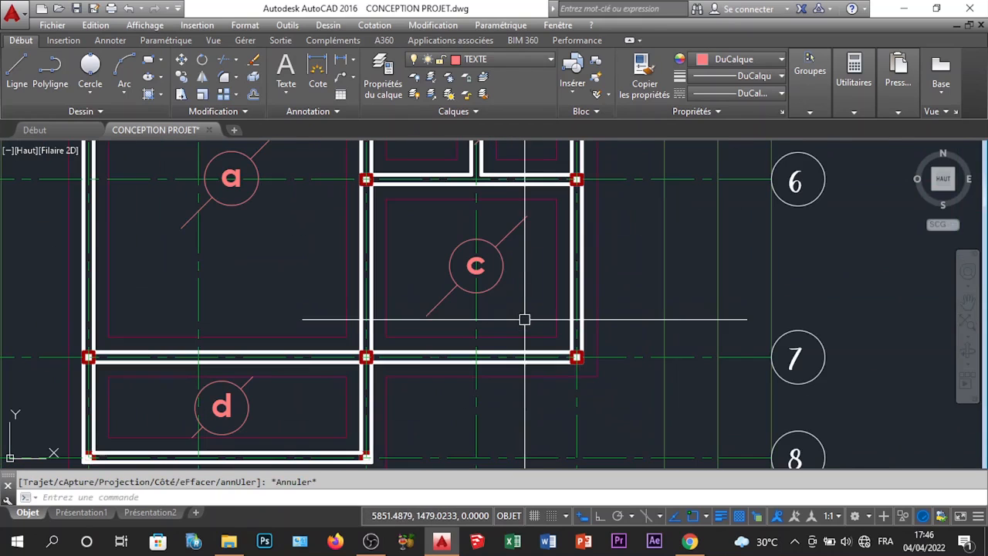
left_click(480, 340)
key("Escape")
Trim the "g" bubble's diagonal segments at the two vertical FOUILLE lines inside its room
scroll(494, 298, "down", 3)
scroll(502, 261, "up", 3)
scroll(510, 226, "up", 2)
left_click(474, 228)
left_click(376, 220)
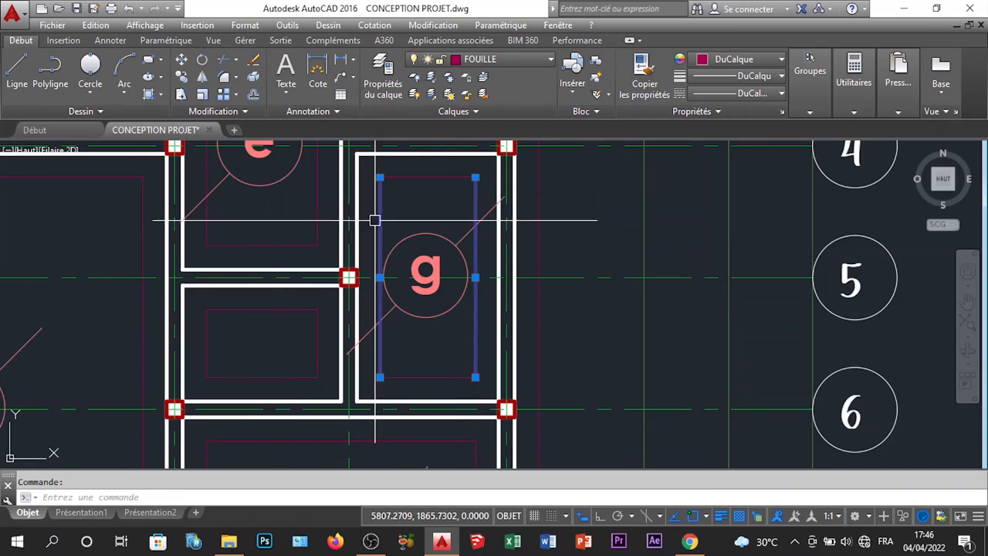
left_click(224, 59)
scroll(392, 355, "up", 4)
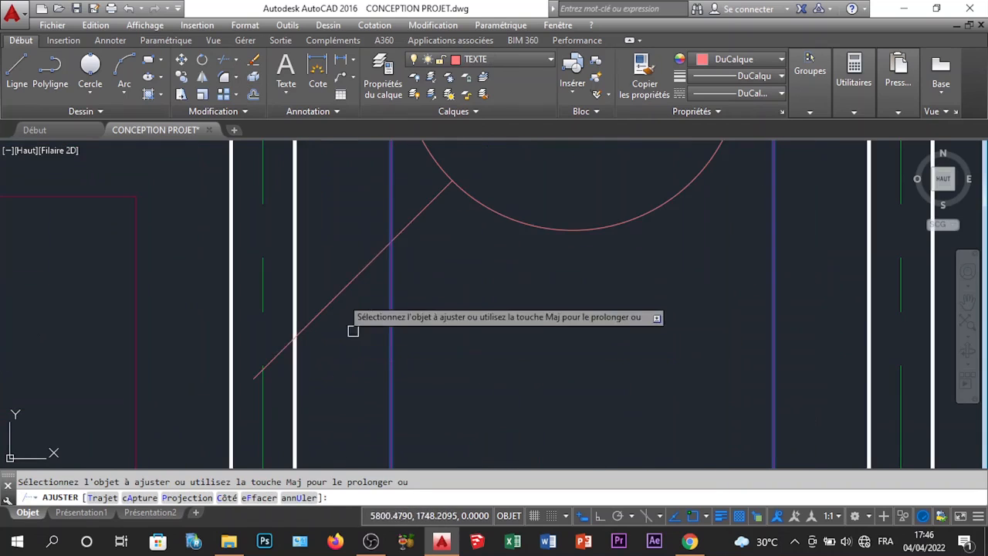
scroll(339, 291, "down", 3)
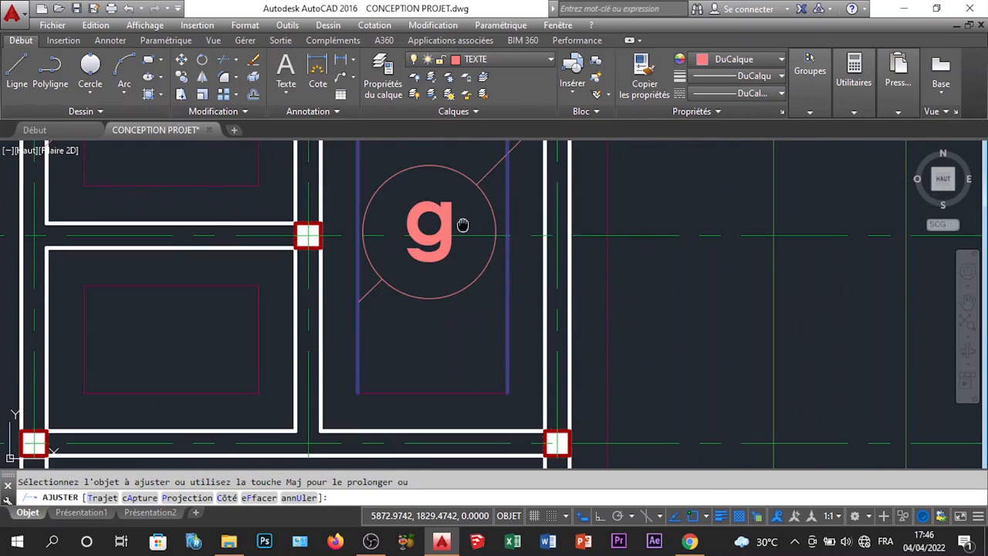
middle_click_drag(516, 152, 496, 271)
key("Escape")
Trim the "e" bubble's diagonal segments at the two vertical FOUILLE lines inside its room
scroll(525, 237, "down", 2)
middle_click_drag(359, 212, 426, 327)
left_click(428, 281)
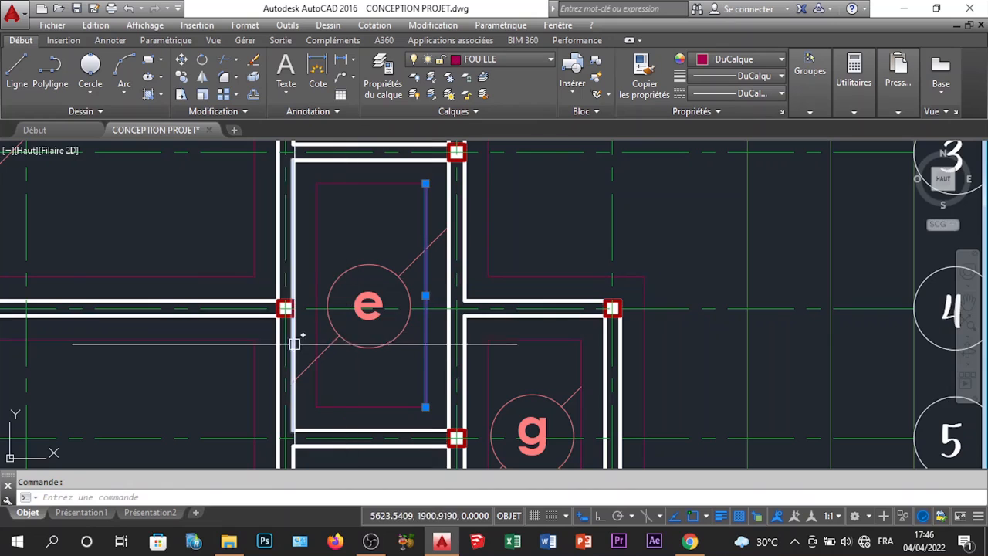
left_click(317, 328)
left_click(224, 59)
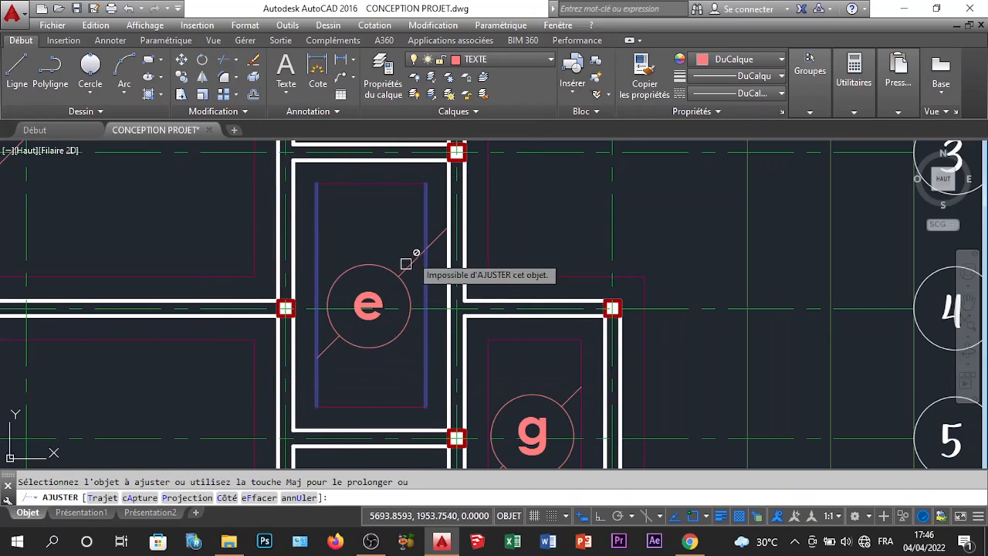
scroll(337, 321, "down", 5)
key("Escape")
Trim the "f" bubble's diagonal segments at the two vertical FOUILLE lines inside its room
scroll(337, 321, "up", 2)
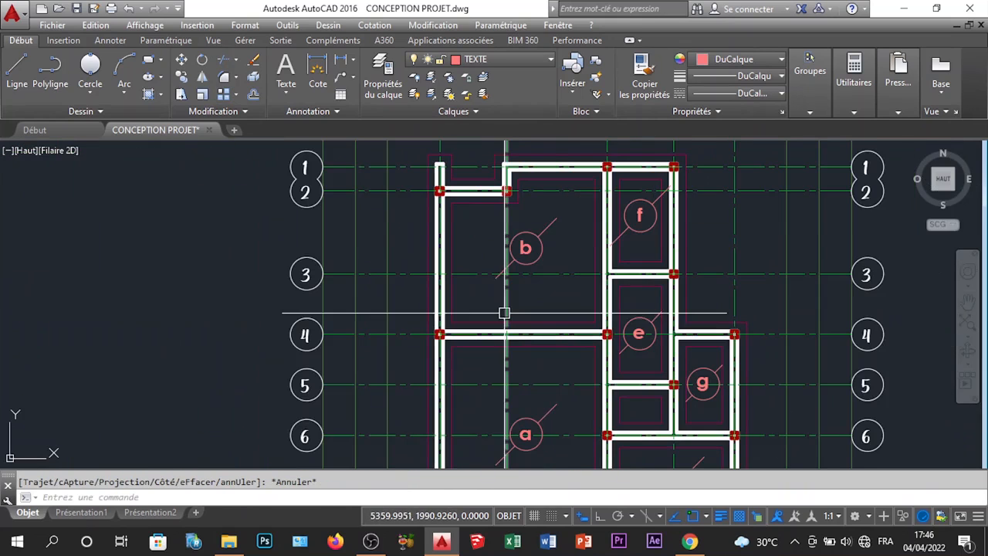
scroll(440, 250, "up", 4)
left_click(481, 231)
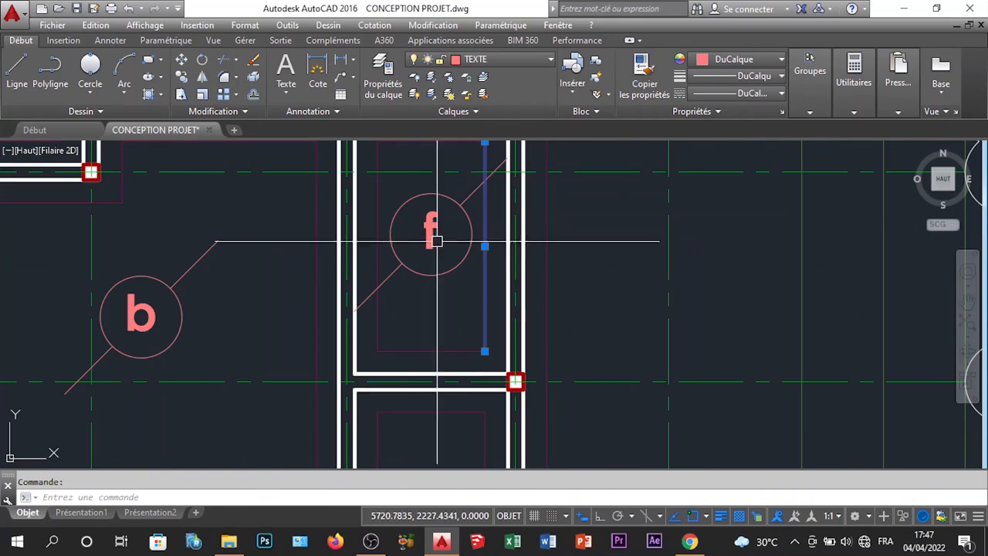
left_click(377, 209)
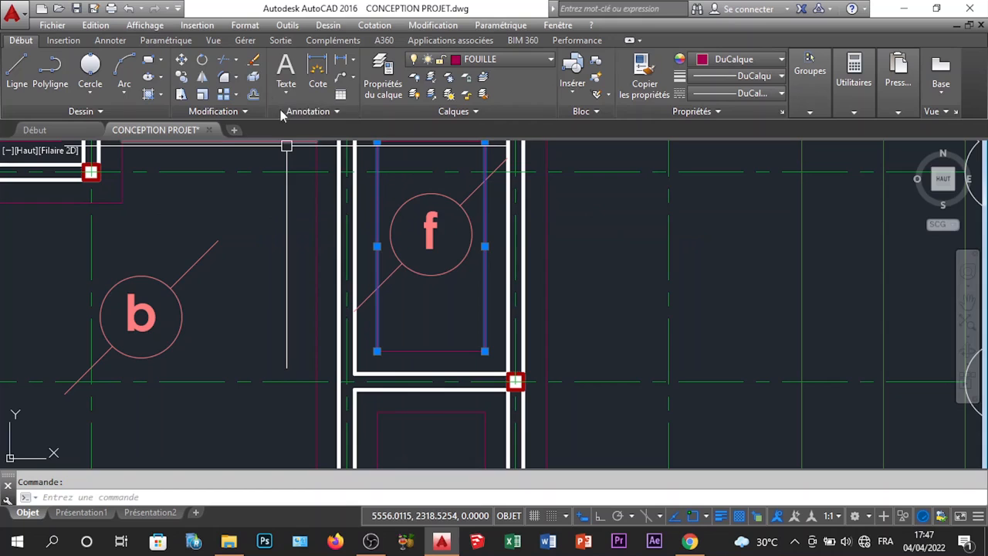
left_click(223, 60)
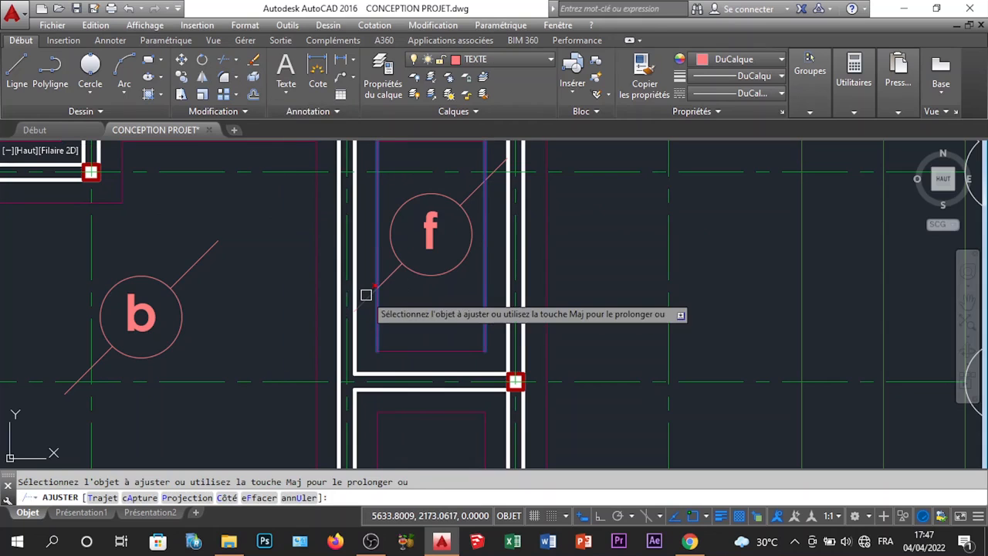
scroll(357, 313, "down", 2)
scroll(370, 270, "up", 5)
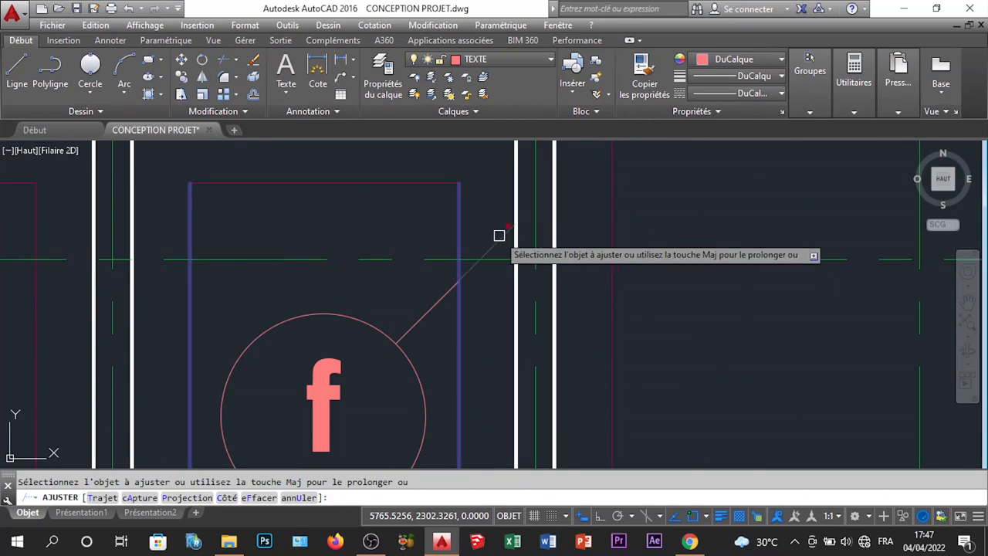
key("Escape")
Erase the spare "b" bubble, with its square frame and diagonal lines, outside the foundation plan
scroll(494, 259, "down", 5)
scroll(410, 291, "up", 2)
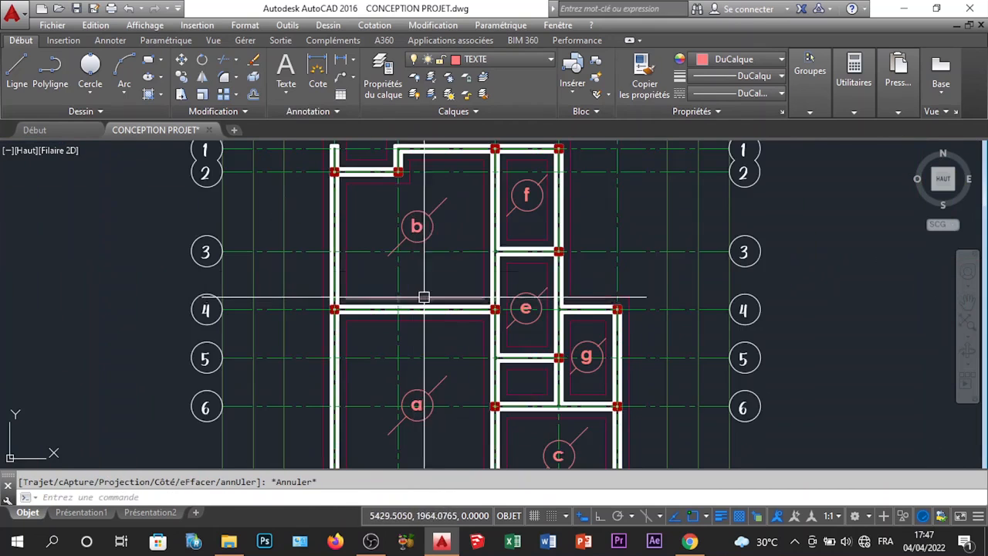
scroll(443, 271, "down", 2)
scroll(562, 289, "down", 3)
scroll(616, 292, "up", 3)
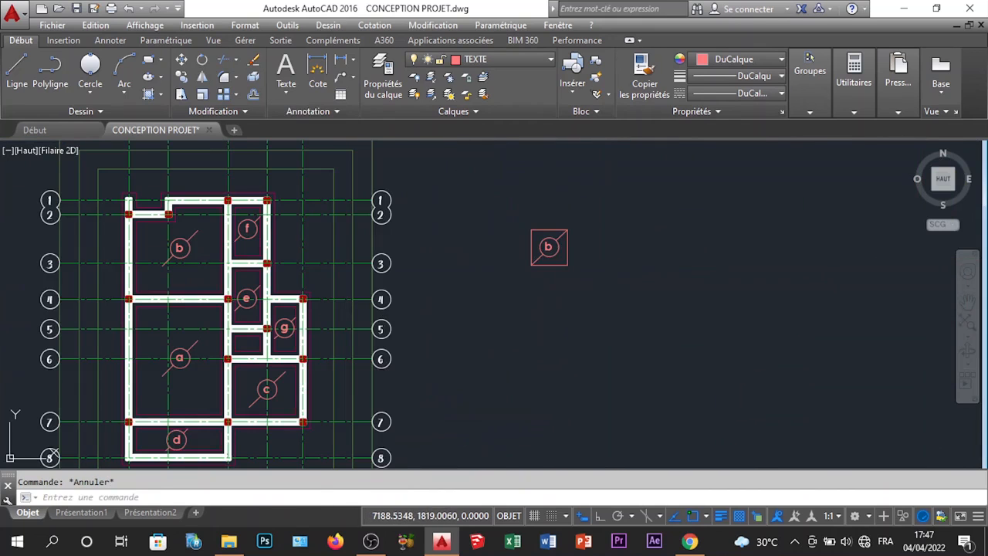
left_click(605, 330)
left_click(502, 202)
key("Delete")
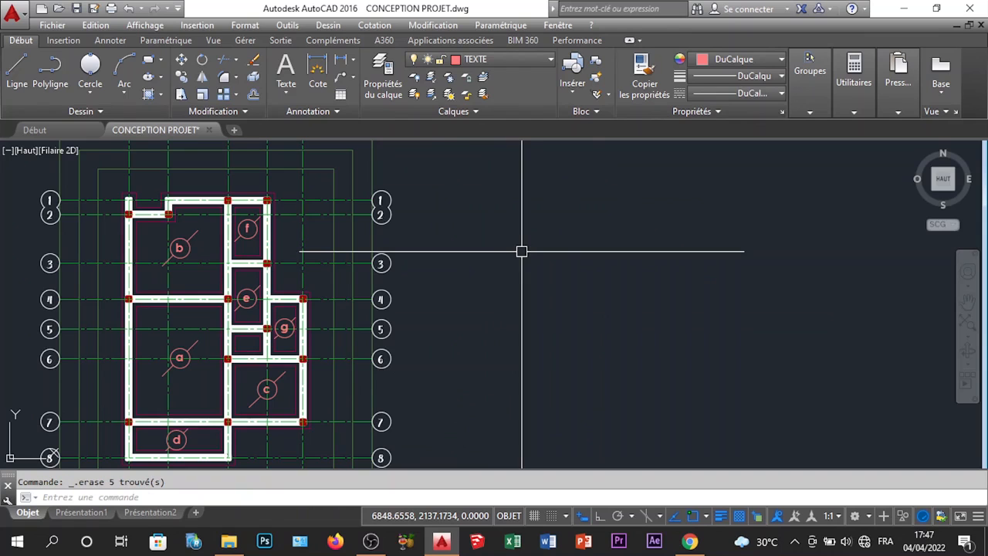
Examine the foundation plan overall and up close, checking the room bubbles, excavation outlines and axis grid
scroll(209, 230, "down", 1)
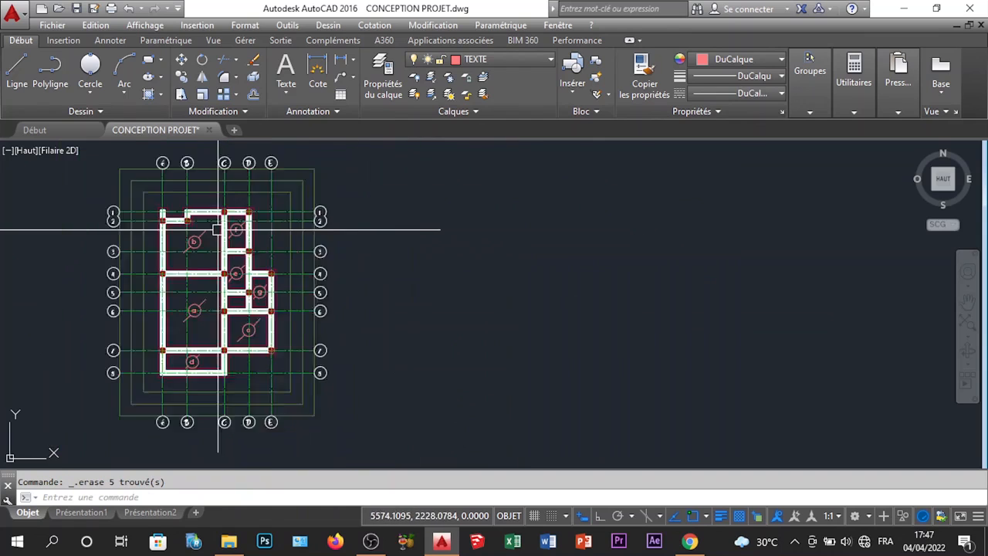
scroll(208, 234, "up", 1)
middle_click_drag(242, 215, 481, 208)
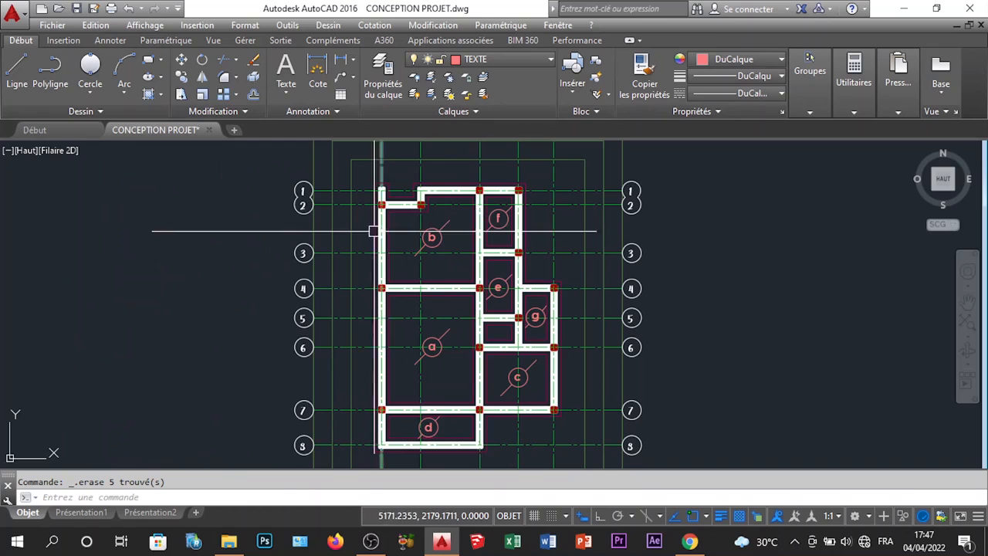
scroll(399, 253, "down", 1)
scroll(412, 157, "up", 2)
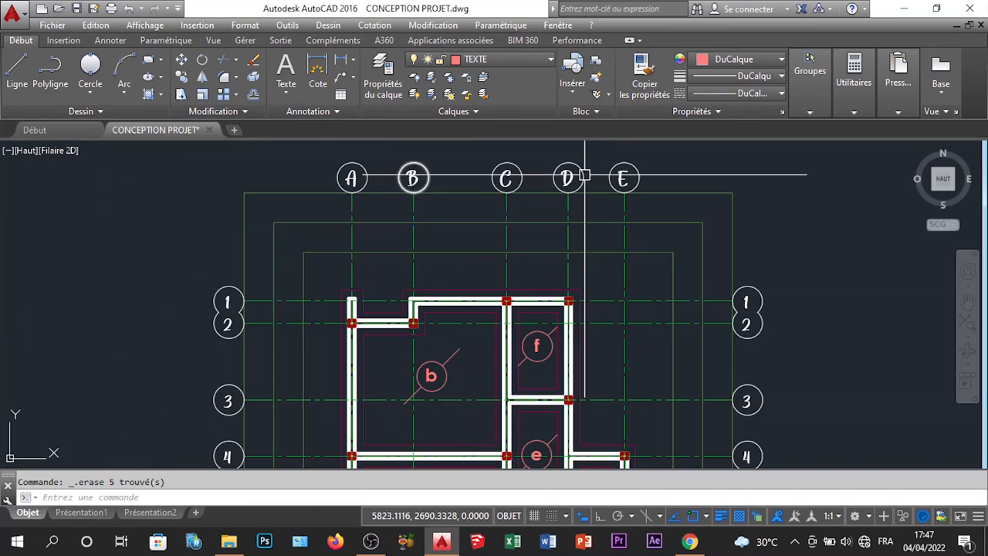
scroll(485, 254, "down", 3)
scroll(475, 302, "up", 6)
middle_click_drag(474, 269, 469, 310)
scroll(467, 257, "up", 5)
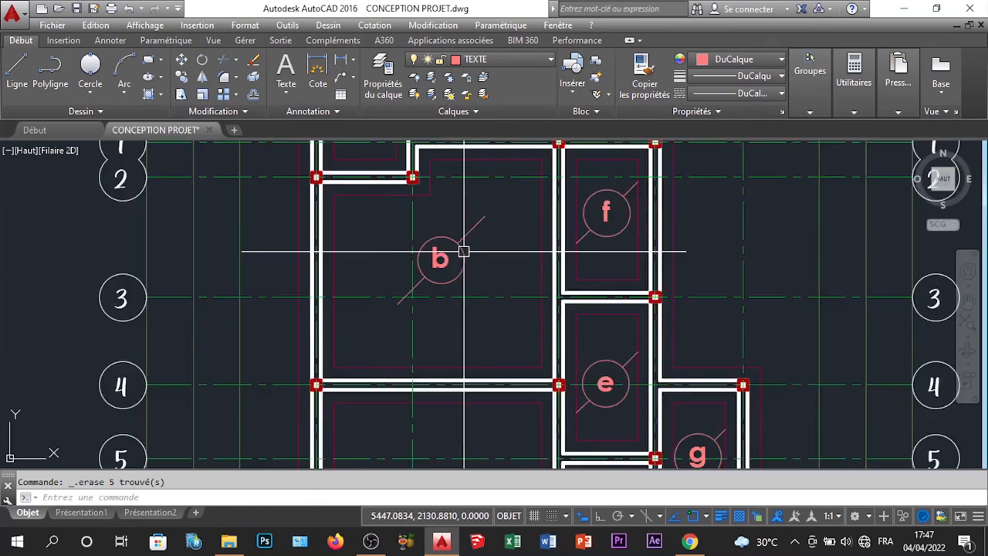
scroll(474, 262, "down", 6)
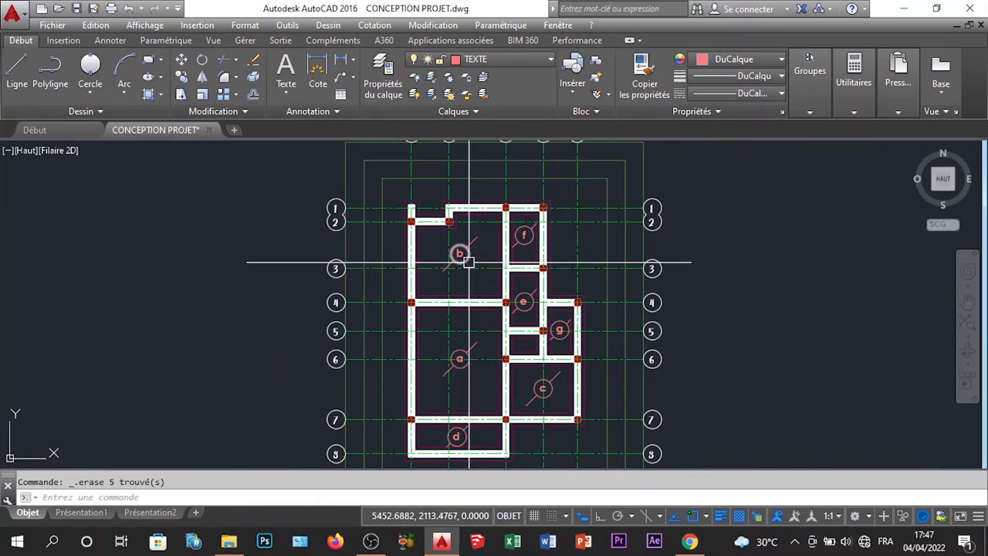
scroll(462, 273, "up", 6)
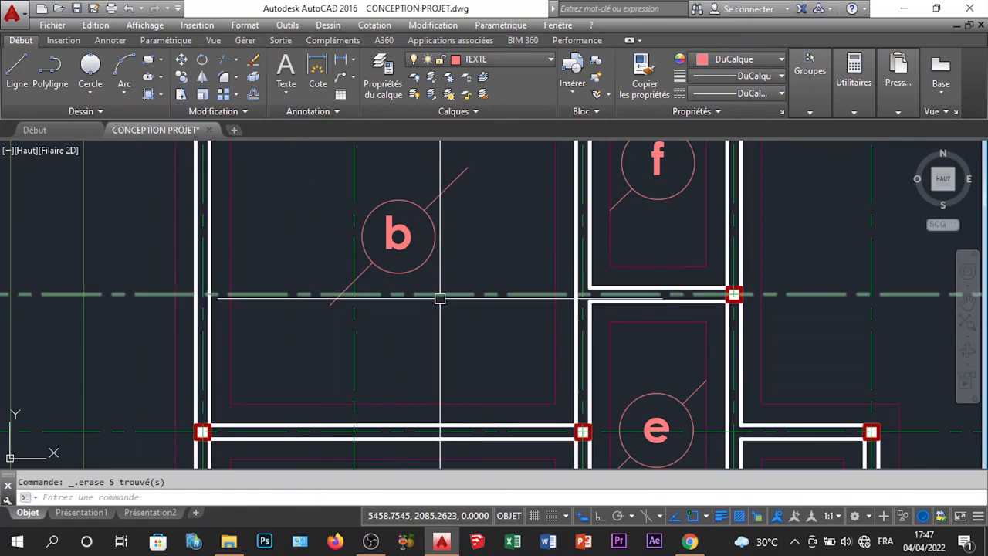
scroll(443, 304, "down", 4)
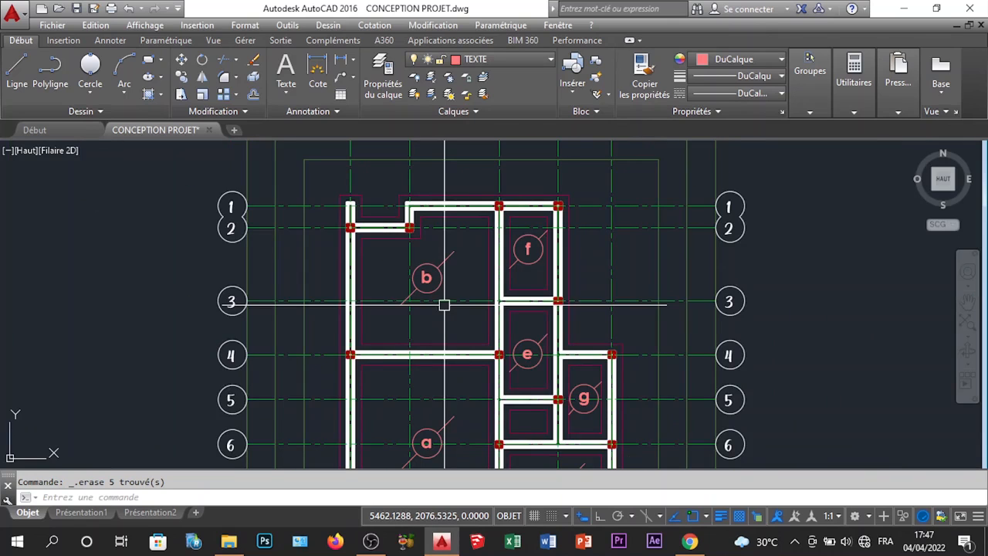
scroll(444, 305, "down", 3)
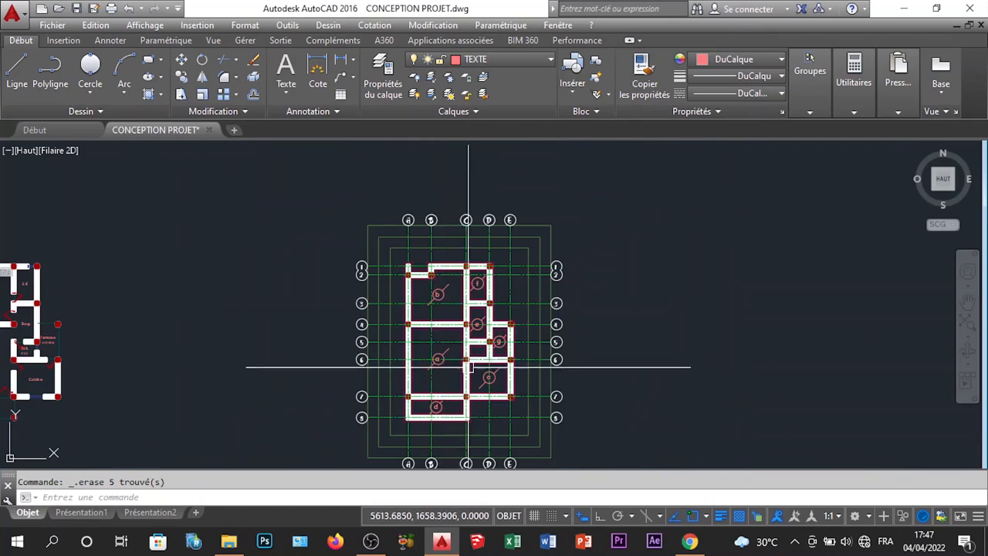
scroll(468, 363, "up", 3)
scroll(469, 363, "down", 2)
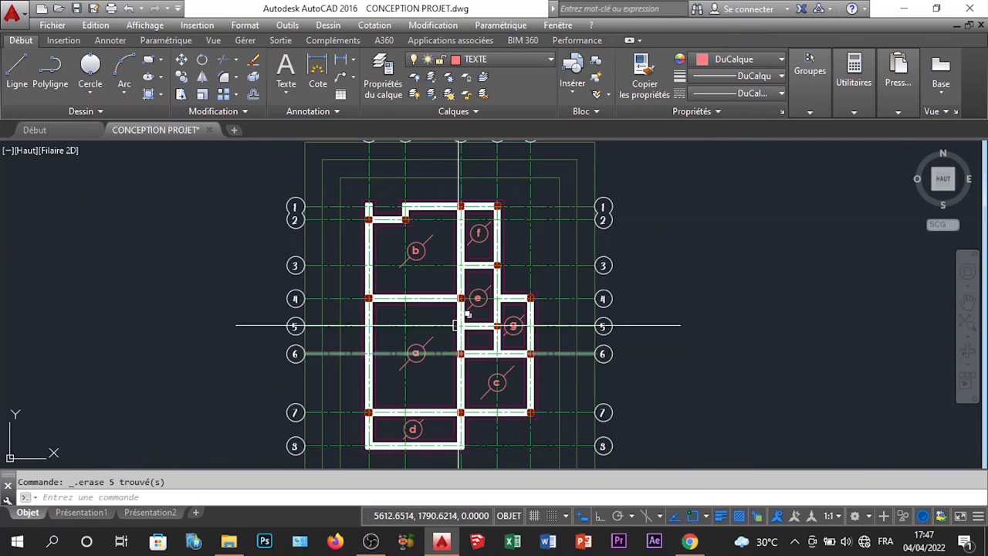
scroll(436, 237, "up", 3)
scroll(436, 232, "down", 5)
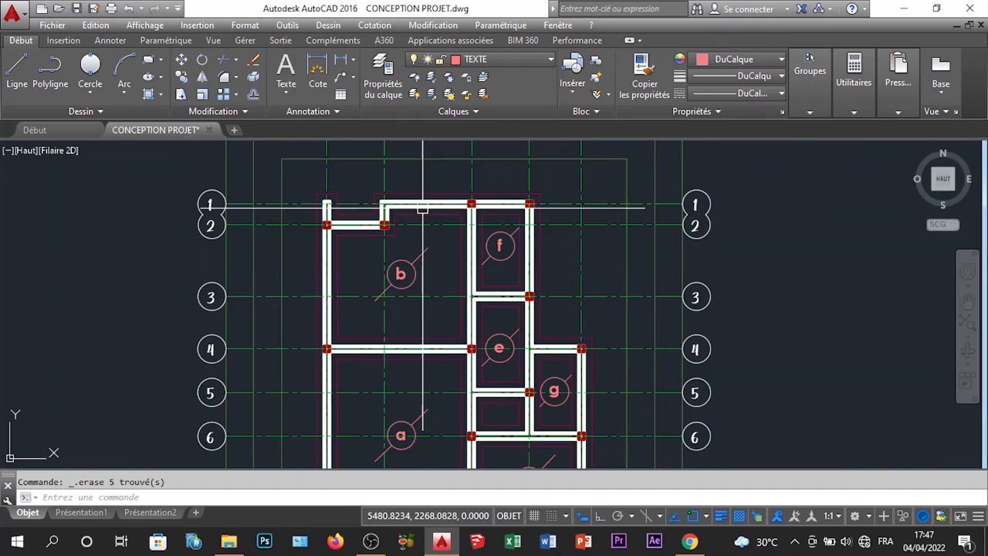
scroll(433, 272, "up", 4)
mouse_move(417, 278)
middle_mouse_down()
mouse_move(433, 238)
mouse_move(433, 262)
middle_mouse_up()
middle_click_drag(482, 207, 466, 307)
scroll(318, 225, "up", 4)
scroll(332, 223, "down", 3)
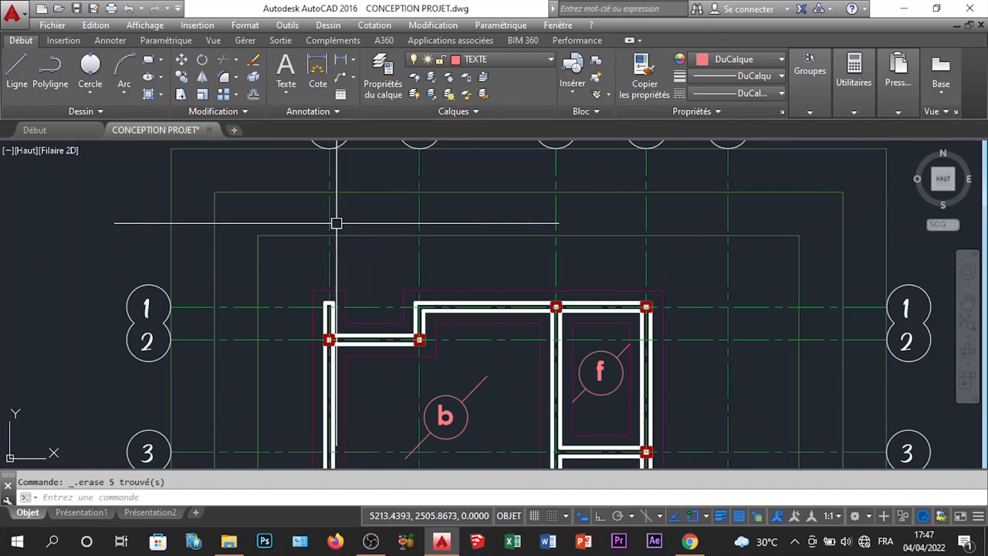
scroll(336, 223, "down", 3)
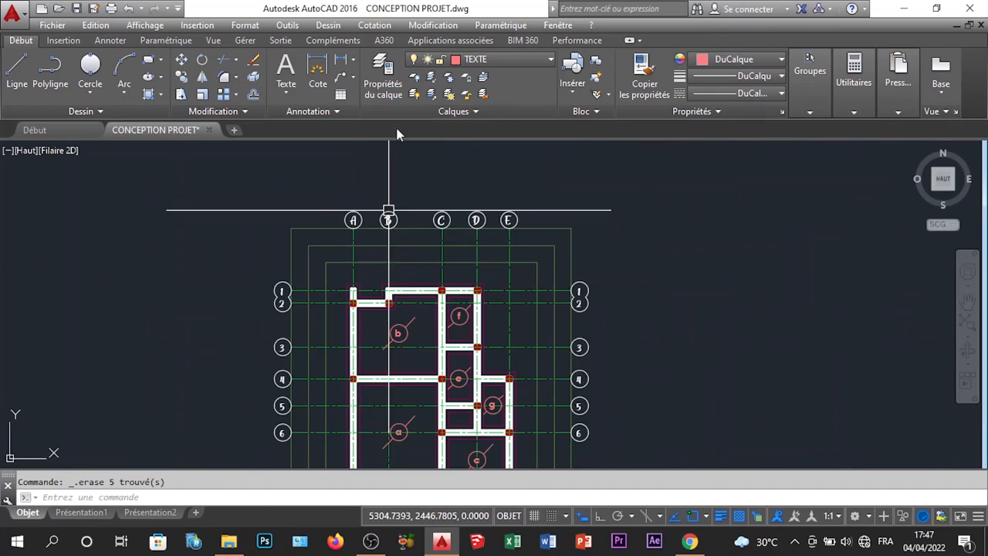
Delete the dimension styles BIENVENUE and Copie de BIENVENUE in the dimension style manager
left_click(376, 25)
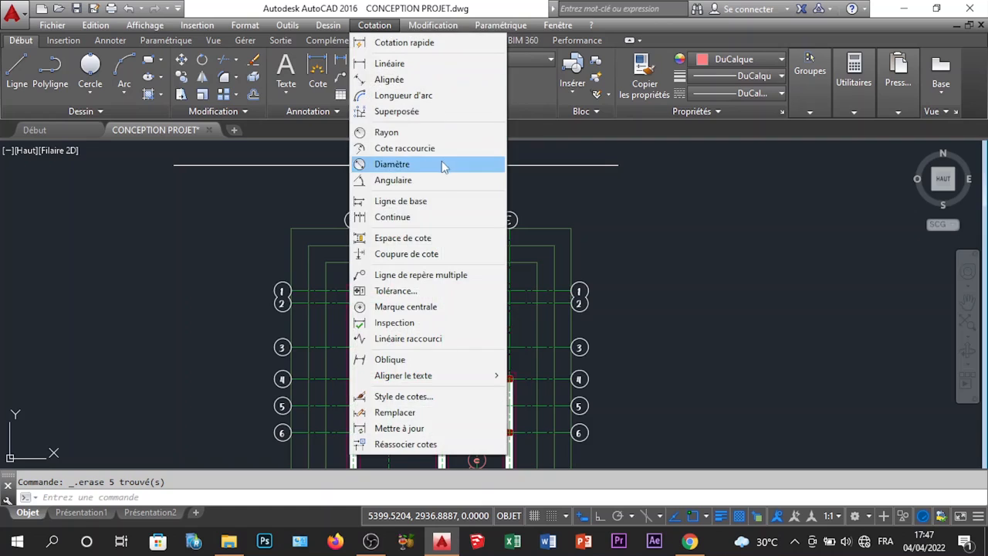
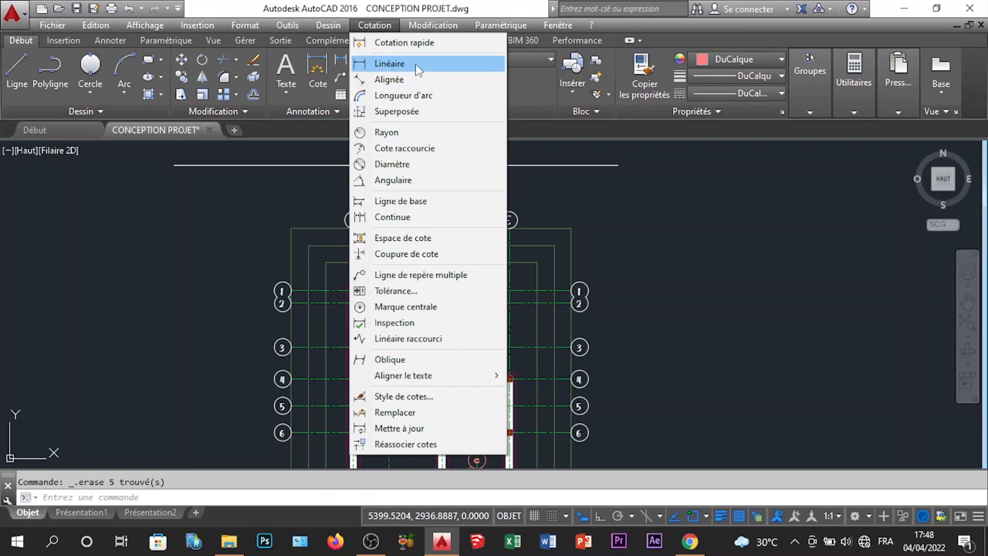
left_click(404, 396)
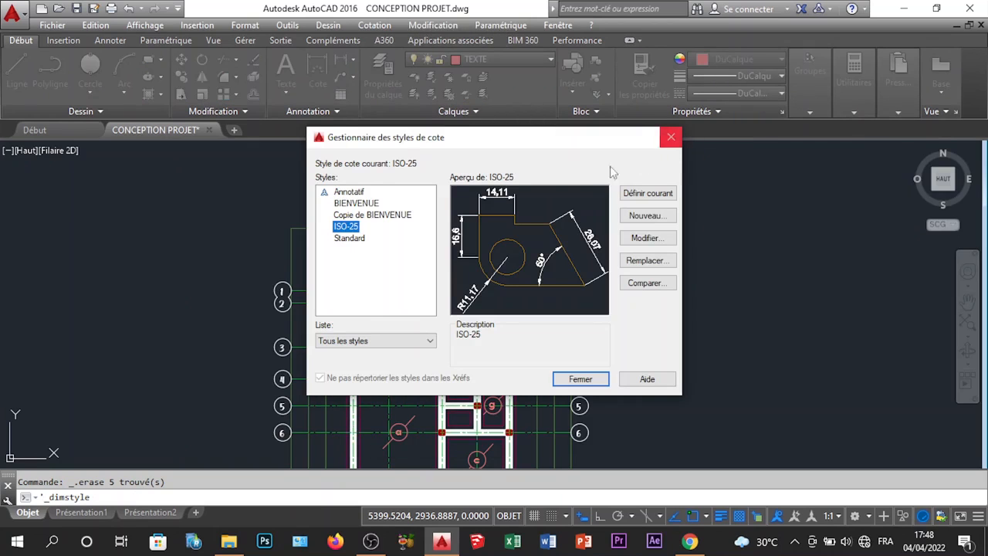
left_click(371, 203)
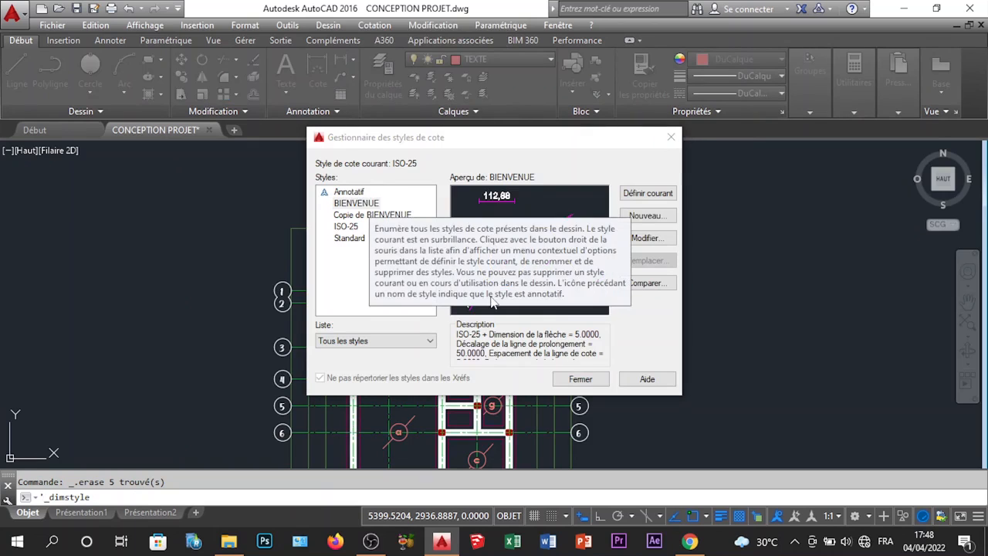
key("Delete")
left_click(518, 280)
left_click(391, 205)
key("Delete")
left_click(381, 255)
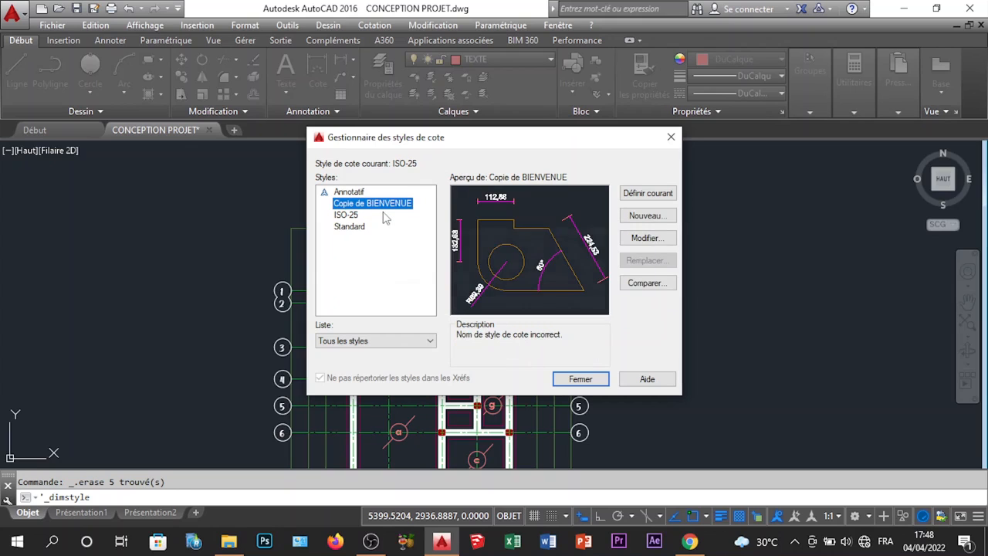
key("Delete")
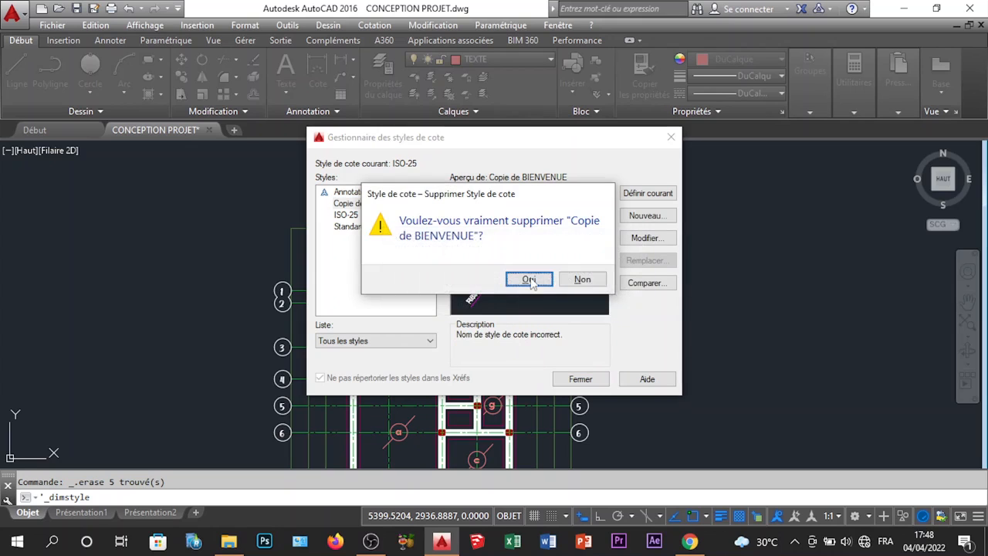
left_click(529, 282)
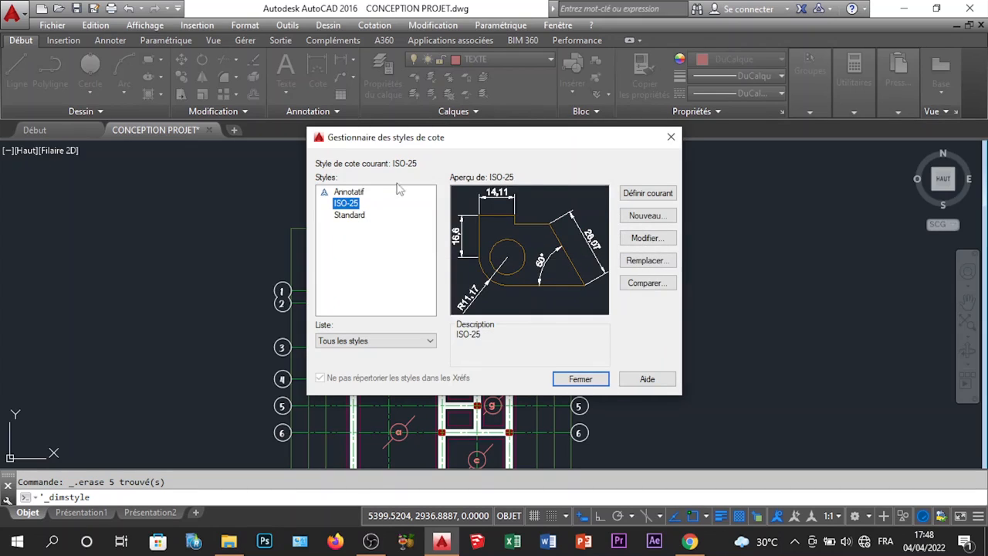
Create a dimension style named EXTERIEUR based on ISO-25 and set its dimension line colour to DuCalque
left_click(646, 216)
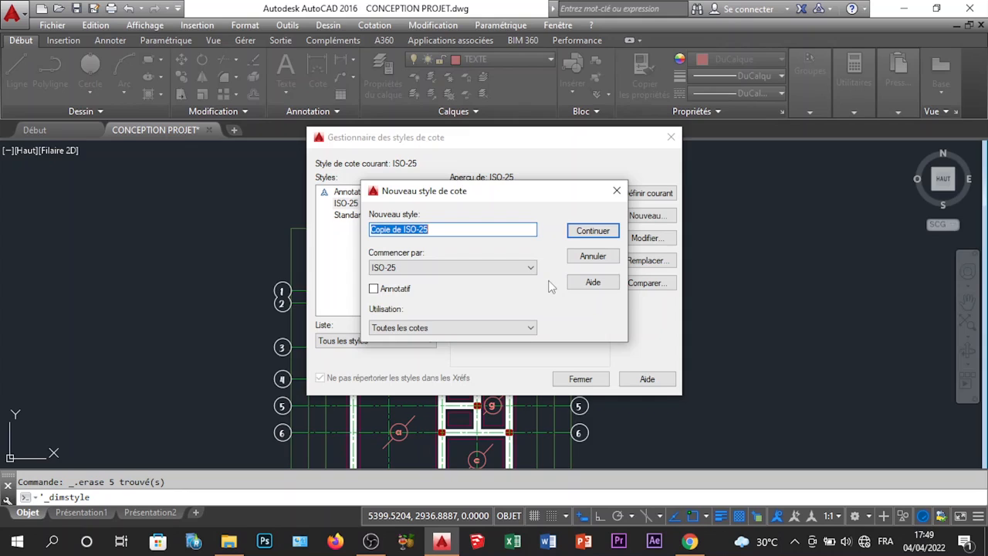
type("ext")
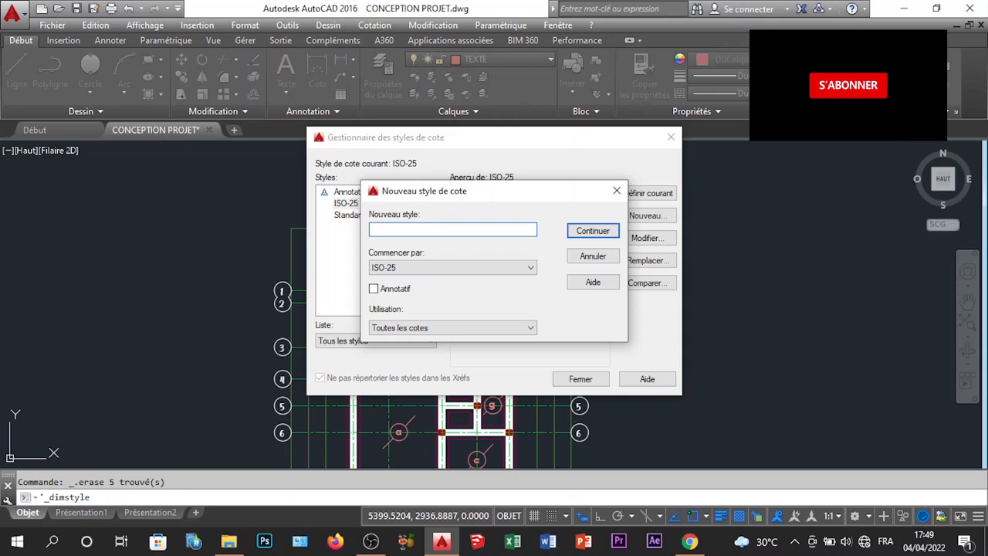
type("T")
type(".")
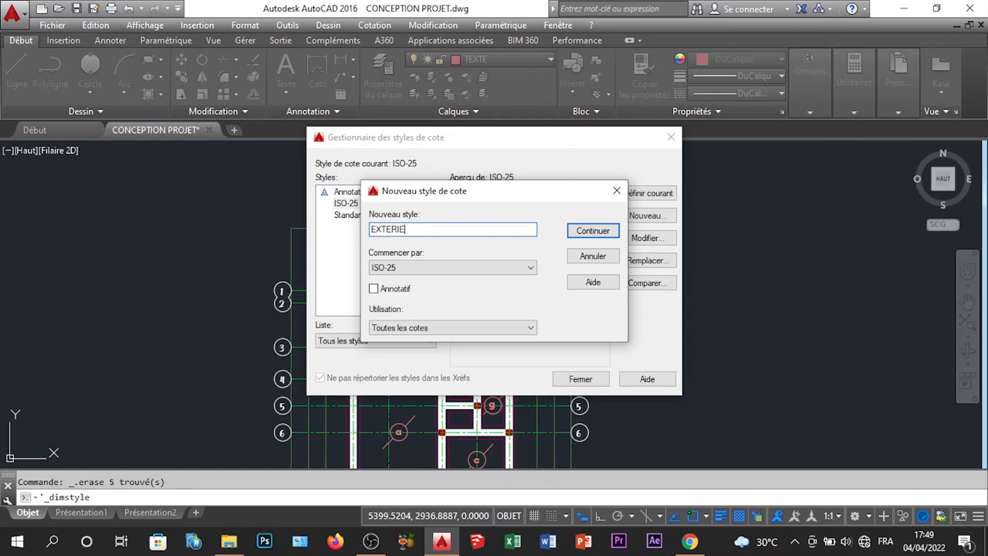
key("Escape")
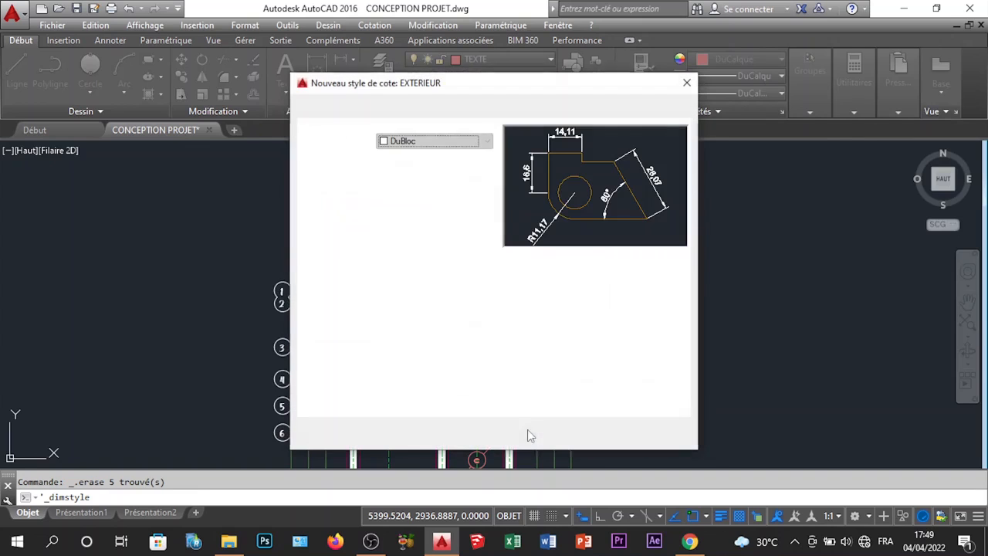
left_click(439, 143)
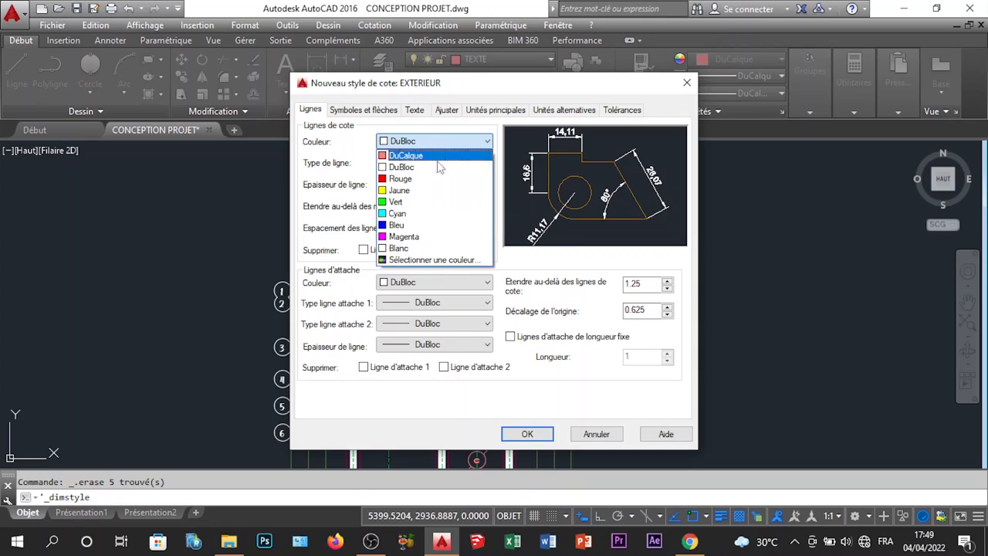
left_click(438, 156)
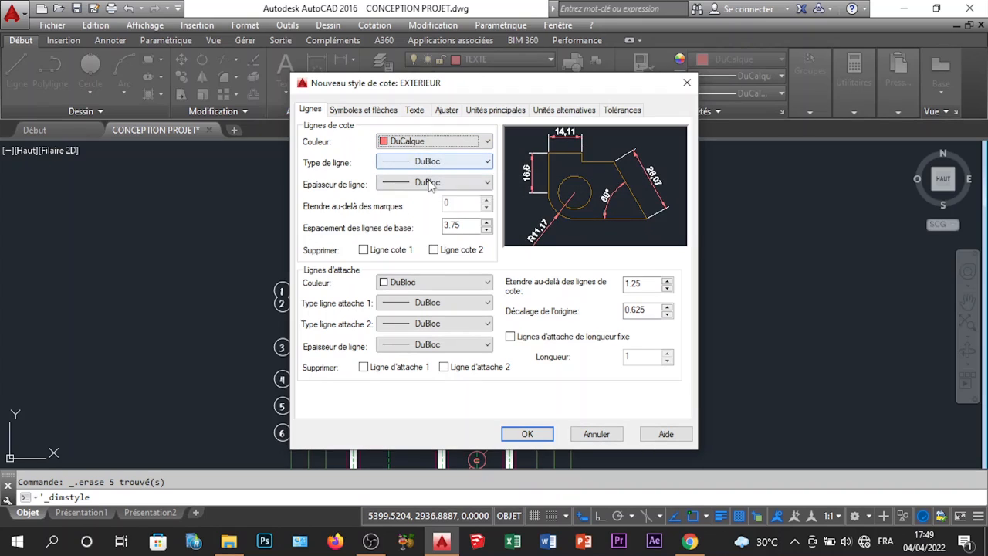
Set the EXTERIEUR style's extension line colour to Cyan, the extension beyond dimension lines to 8 and the origin offset to 20
left_click(438, 284)
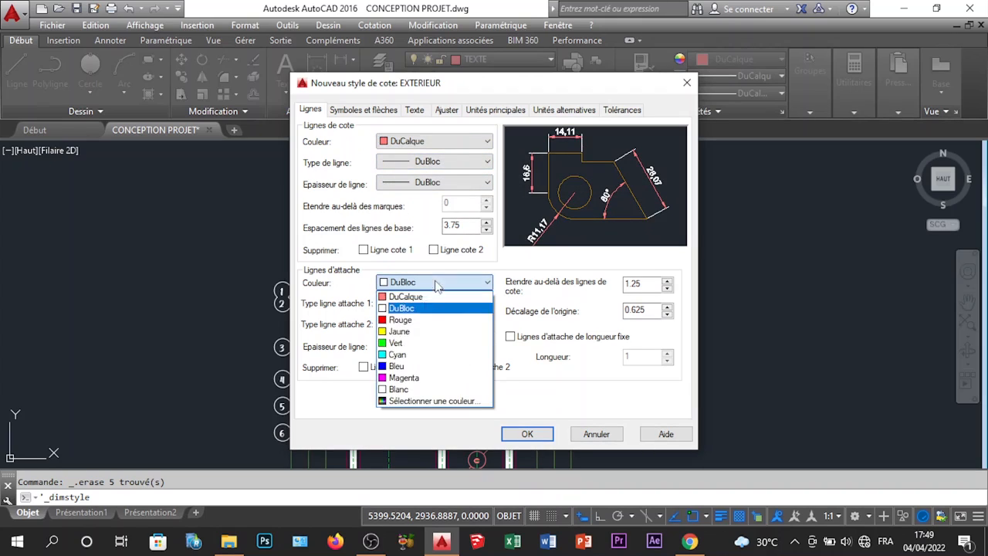
left_click(409, 354)
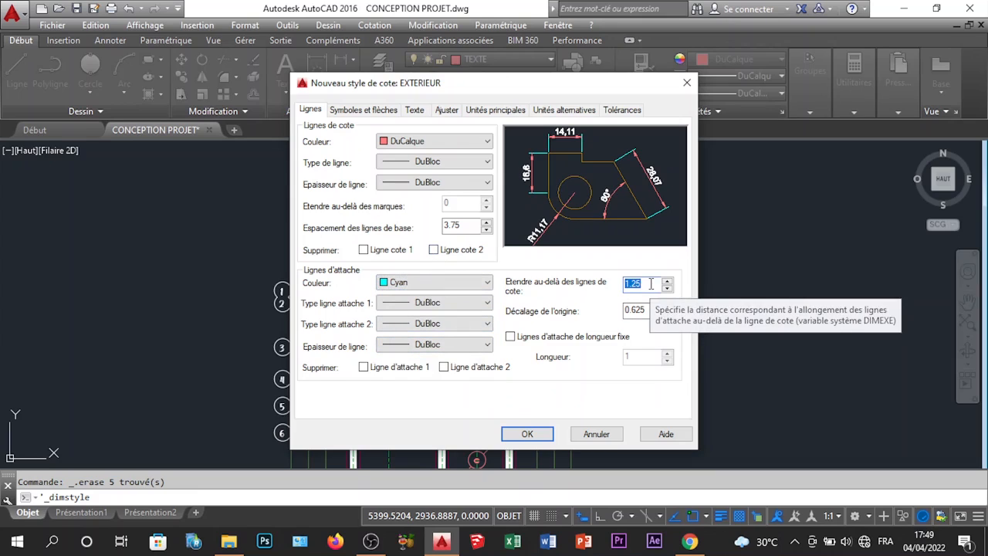
type("8")
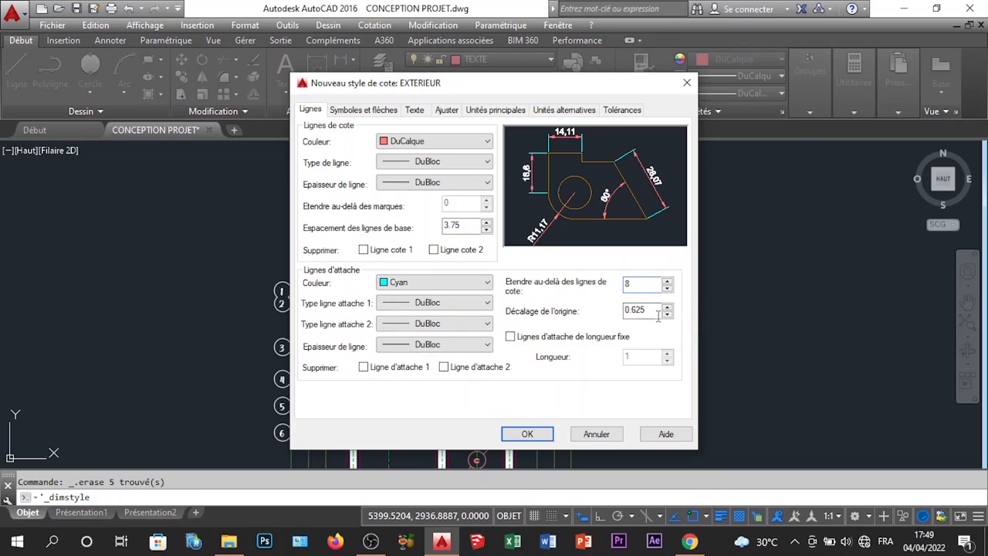
key("Tab")
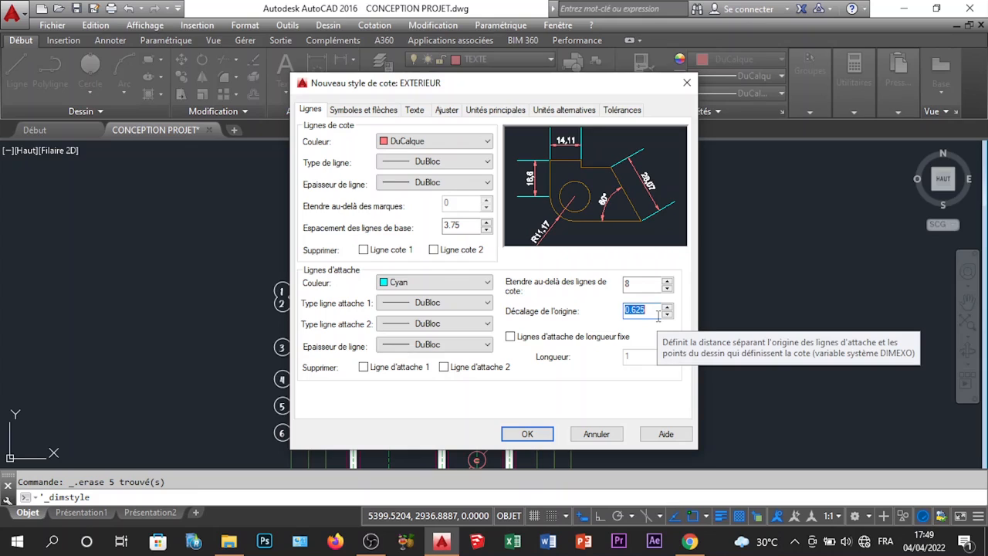
type("20")
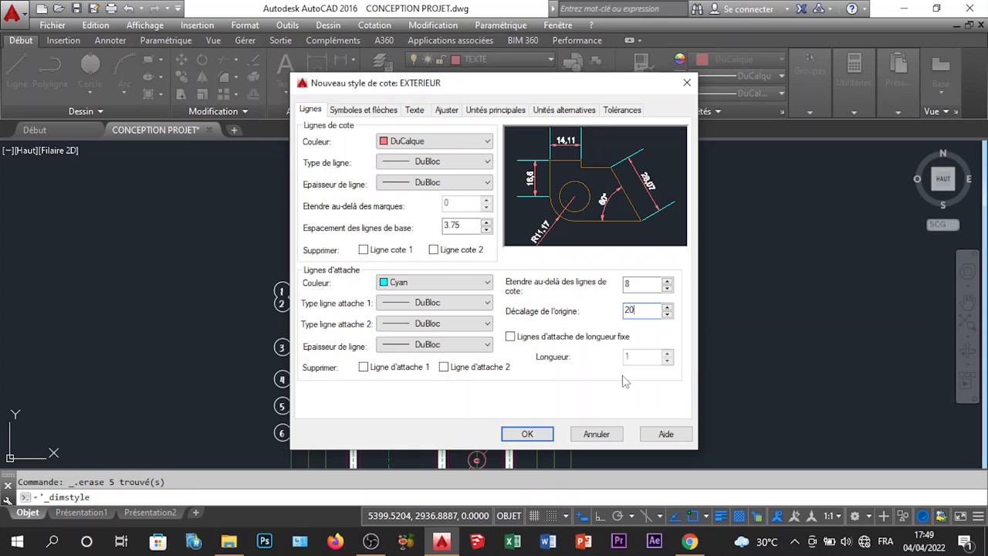
Try out fixed-length extension lines for the EXTERIEUR style, leaving the option off
left_click(566, 344)
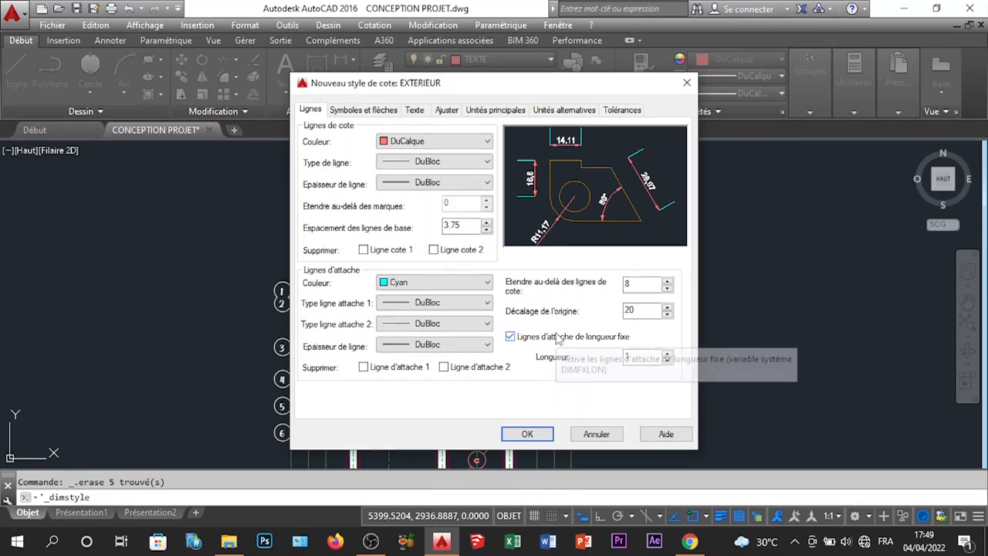
left_click(511, 337)
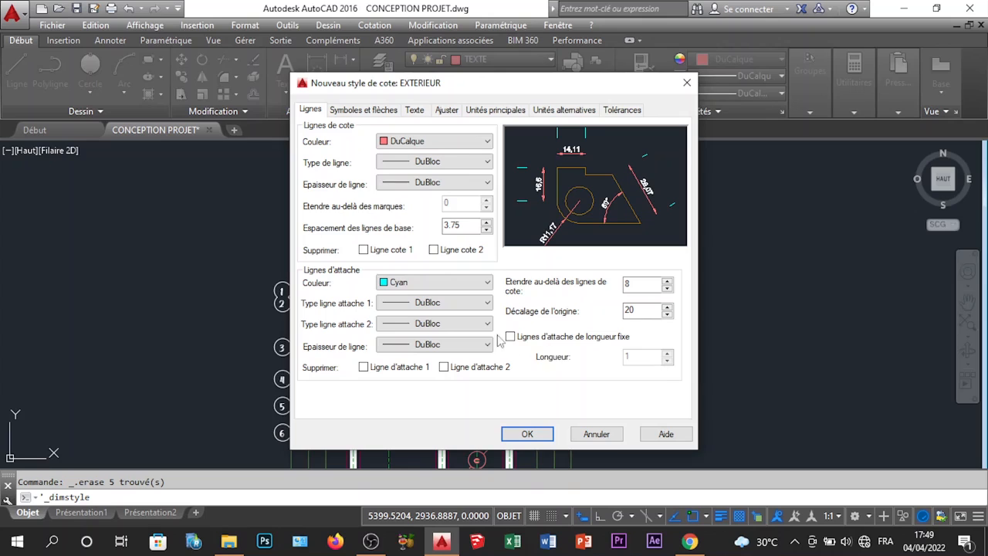
left_click(510, 338)
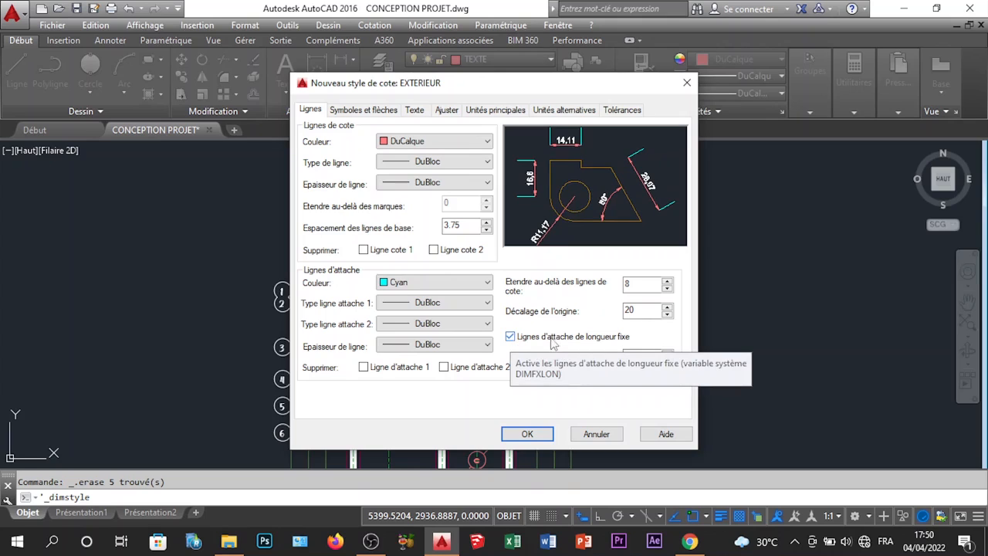
left_click(510, 336)
Keep Fermée pleine as the first arrowhead and set the arrow size to 15 and the dimension text height to 20
left_click(365, 113)
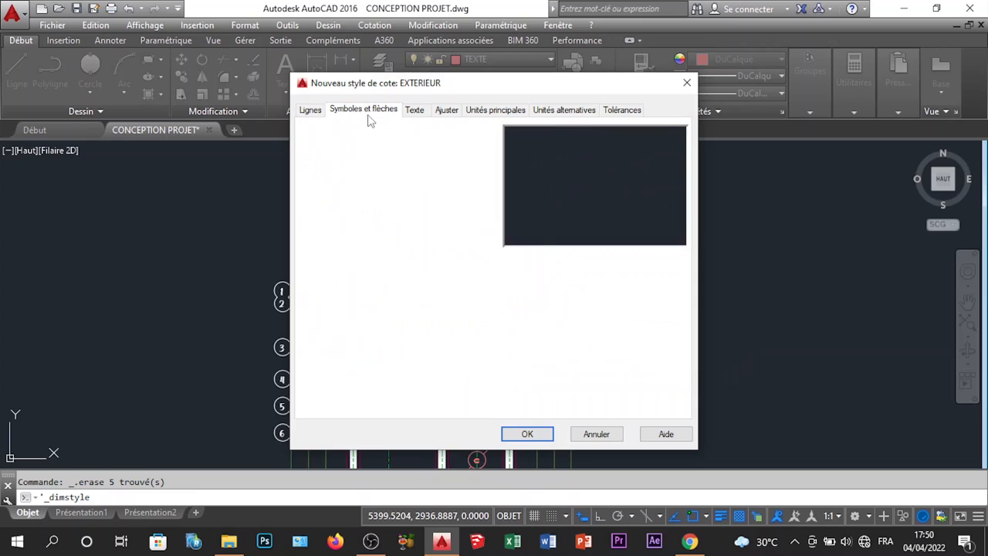
left_click(363, 154)
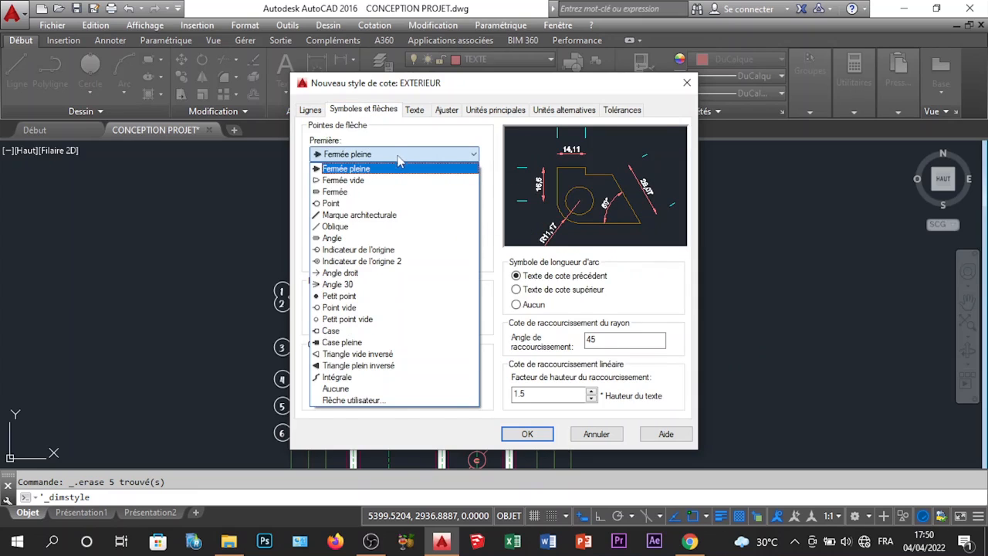
left_click(404, 169)
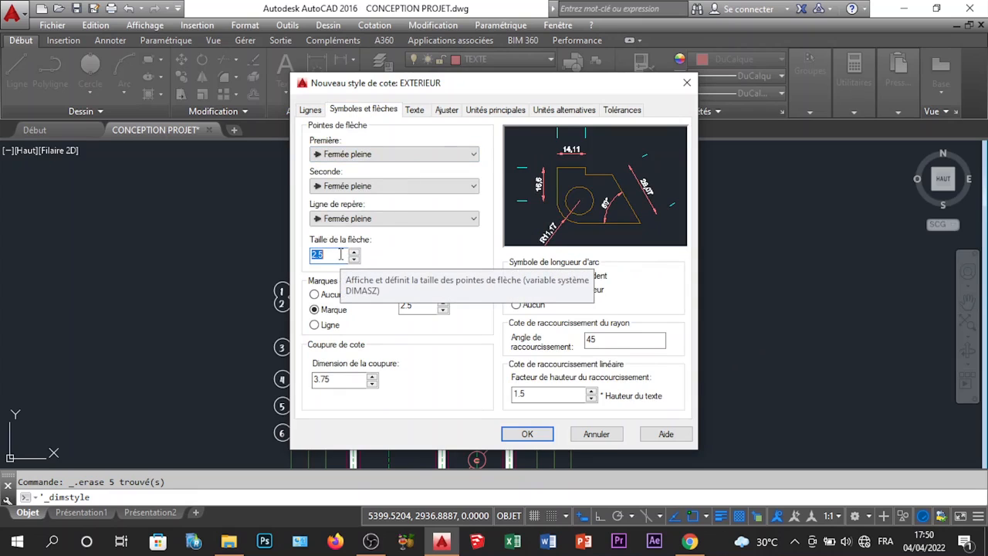
type("15")
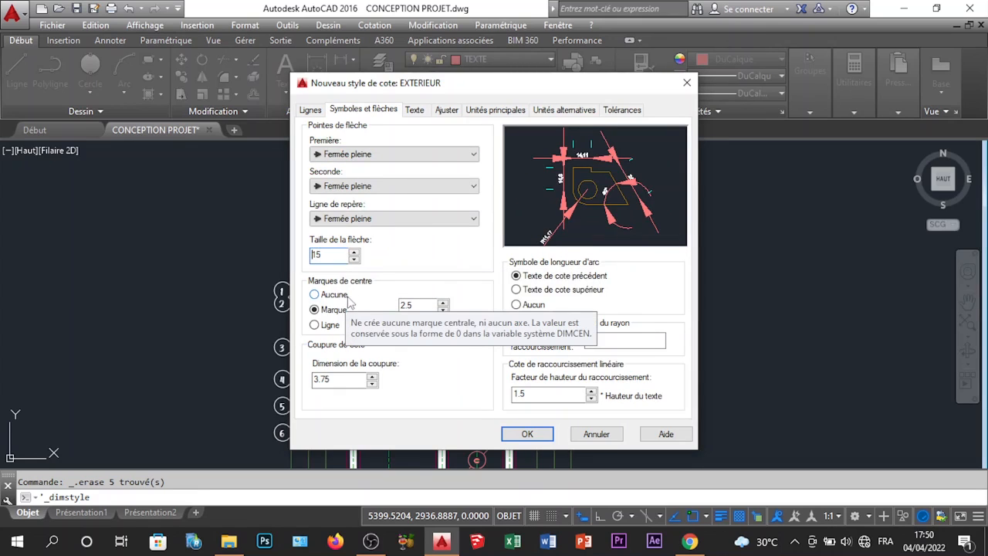
left_click(414, 111)
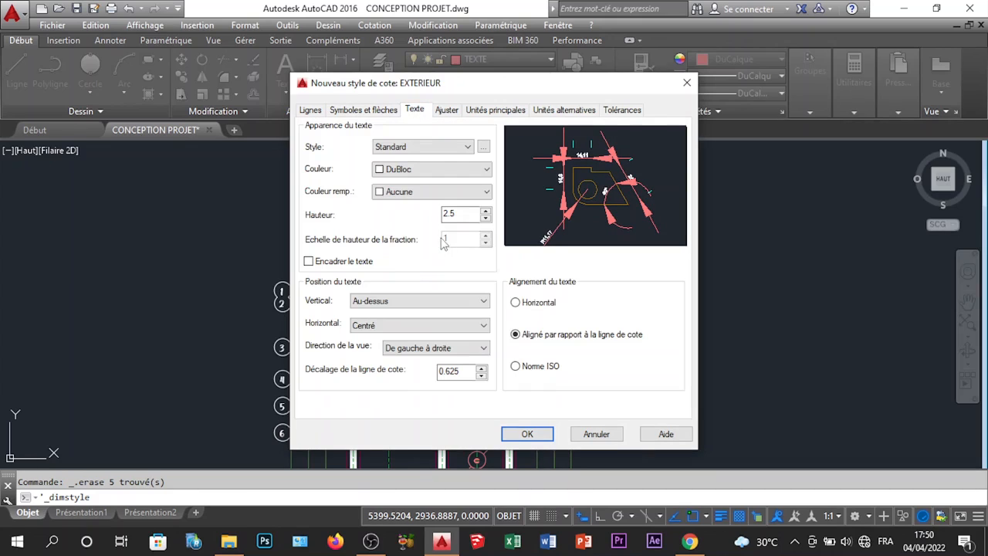
type("20")
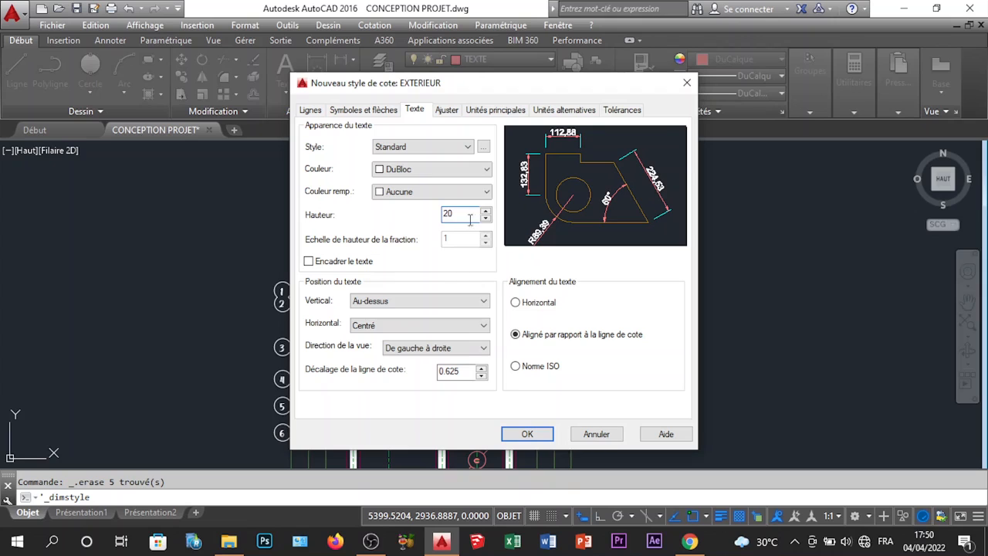
Try Bleu and index colour 134 as the dimension text colour
left_click(427, 173)
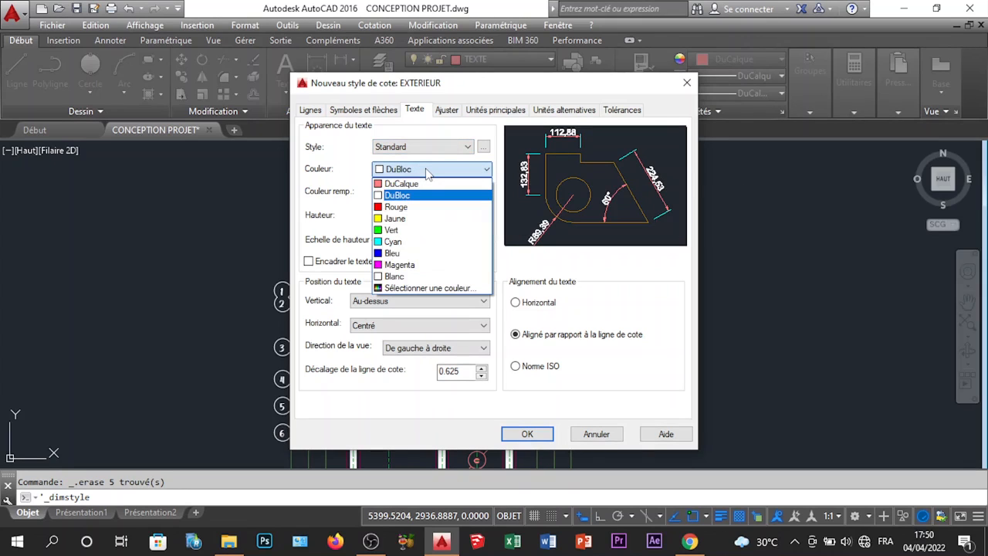
left_click(419, 257)
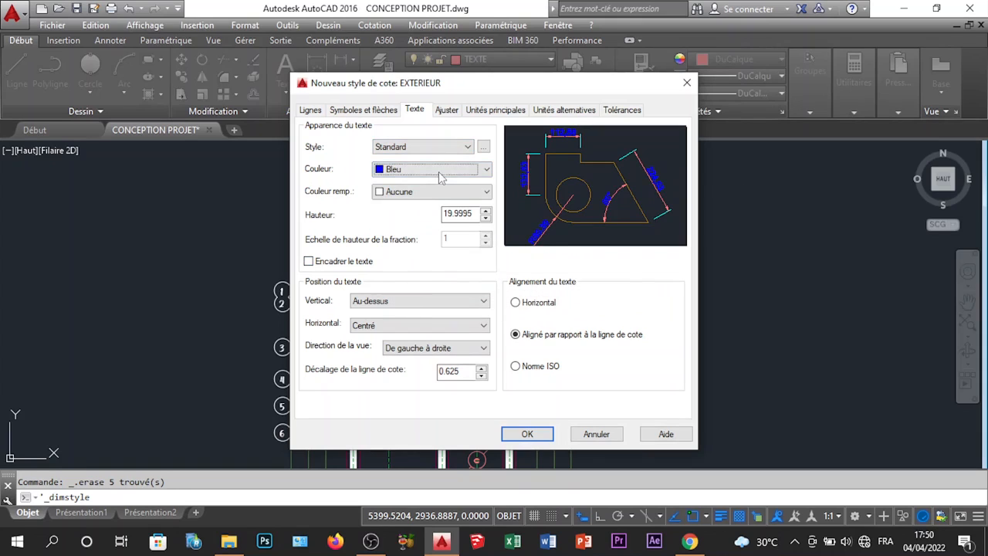
left_click(440, 170)
left_click(407, 287)
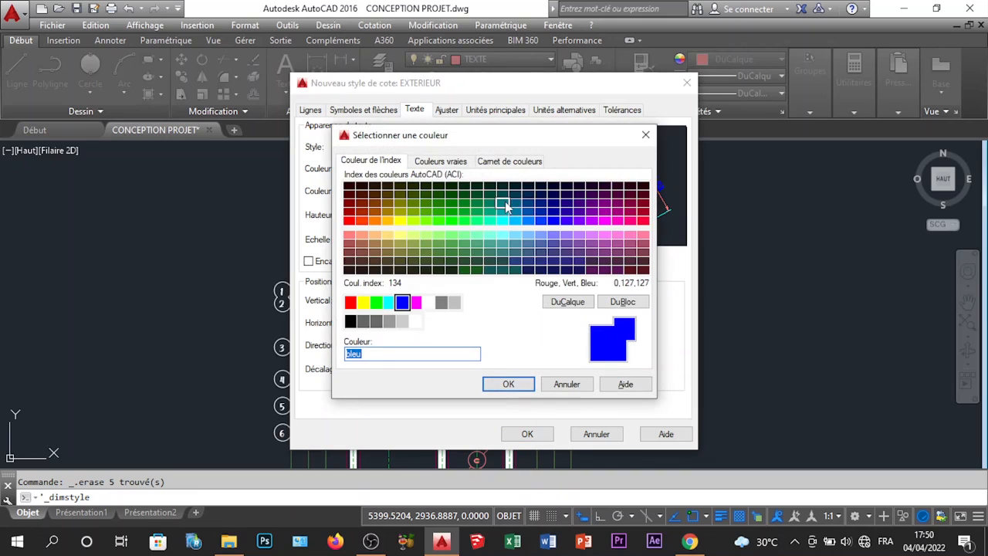
left_click(504, 202)
left_click(509, 386)
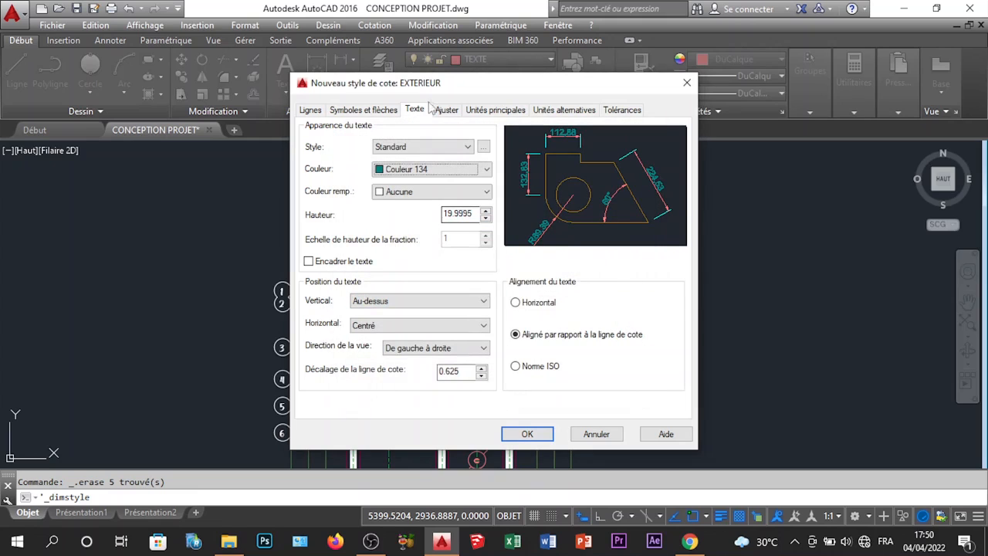
Set the dimension text colour to Cyan and its offset from the dimension line to 8
left_click(482, 169)
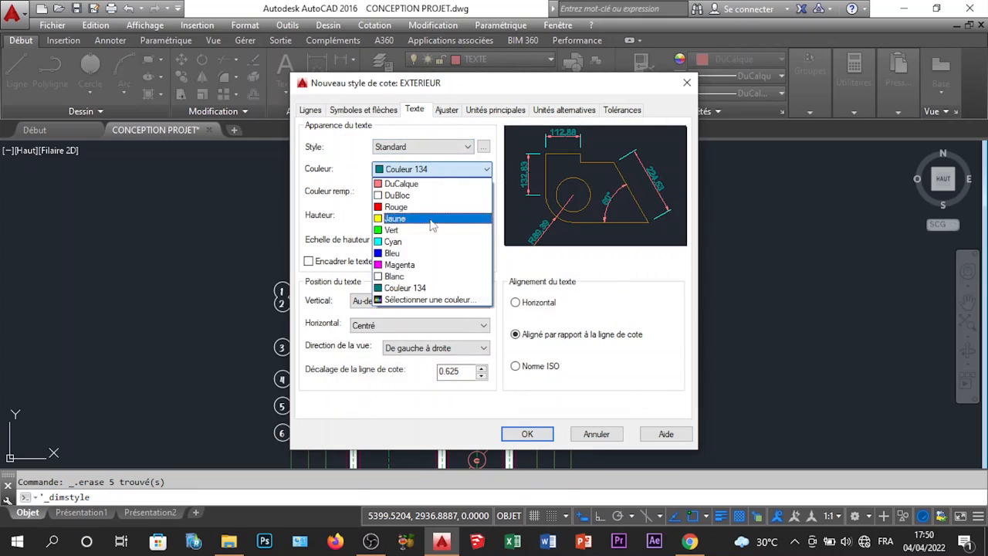
left_click(394, 241)
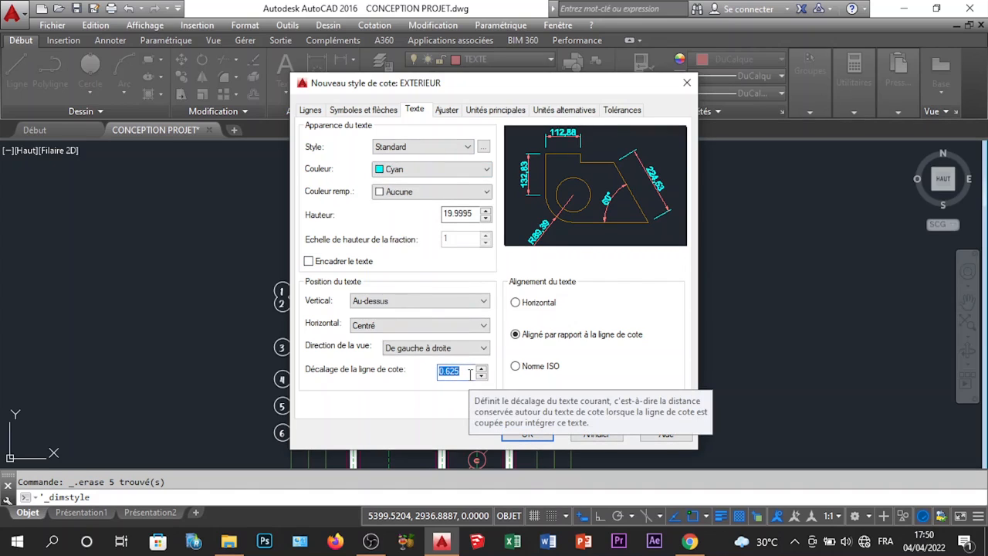
type("8")
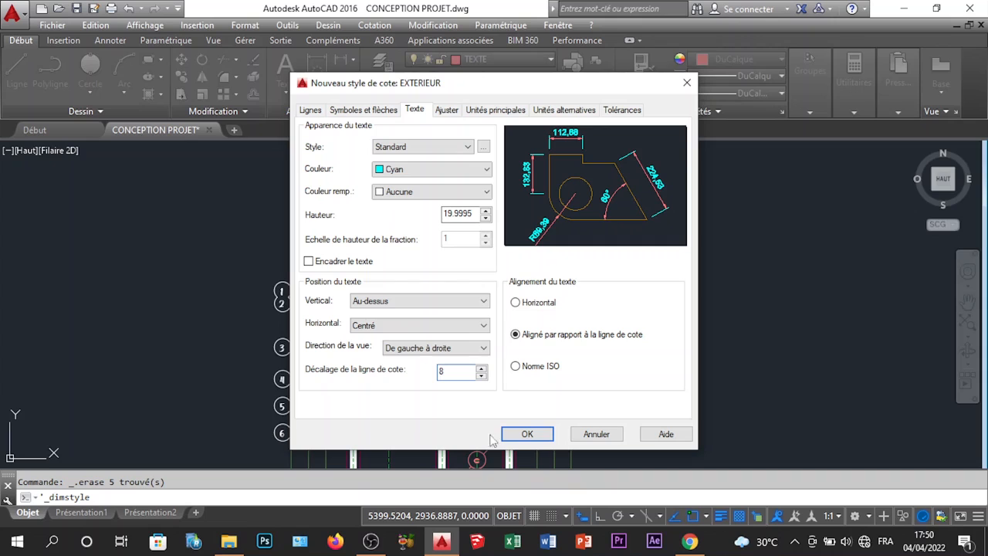
Accept the new EXTERIEUR style, make it the current dimension style and close the style manager
left_click(528, 434)
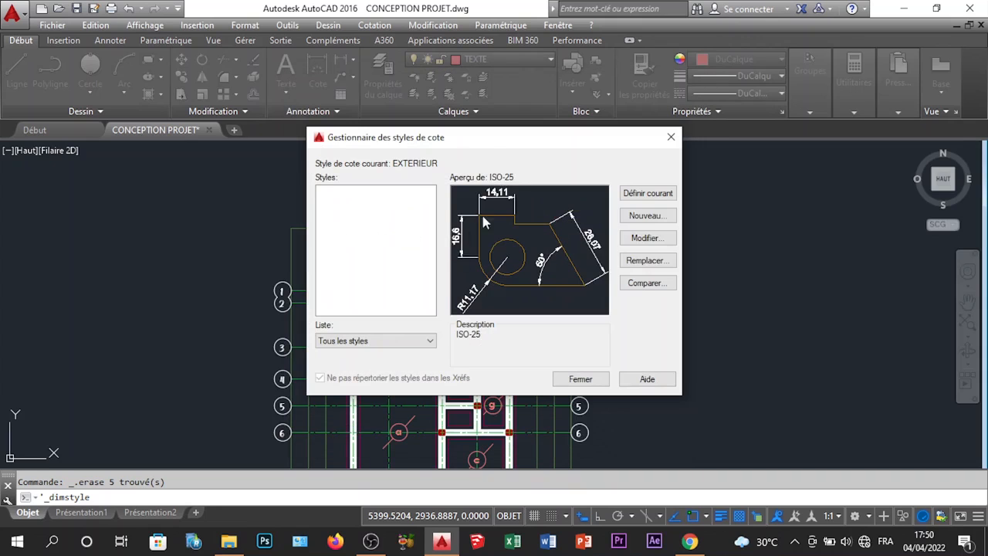
left_click(648, 198)
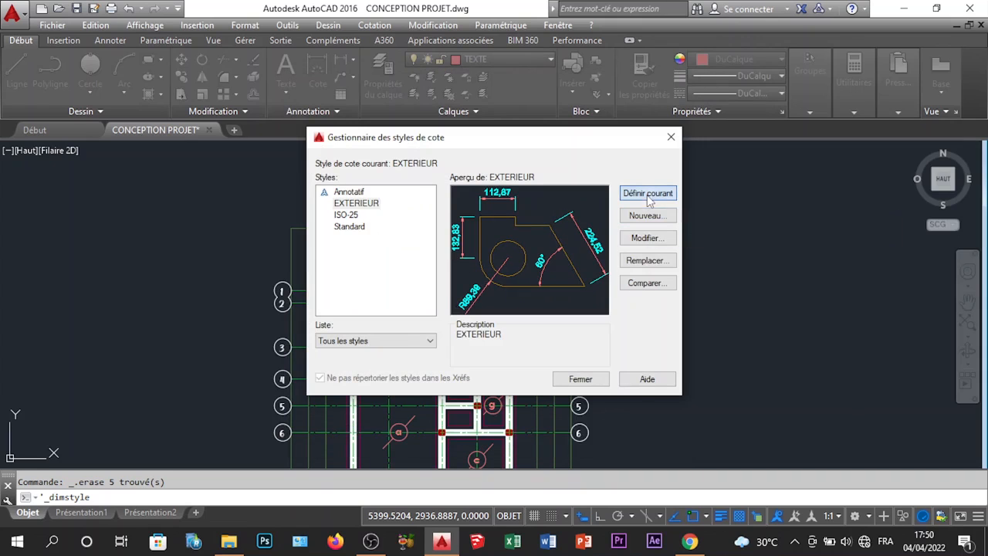
left_click(599, 376)
Examine the three nested rectangular frames around the foundation plan by selecting them, and clear the selection
scroll(393, 276, "up", 3)
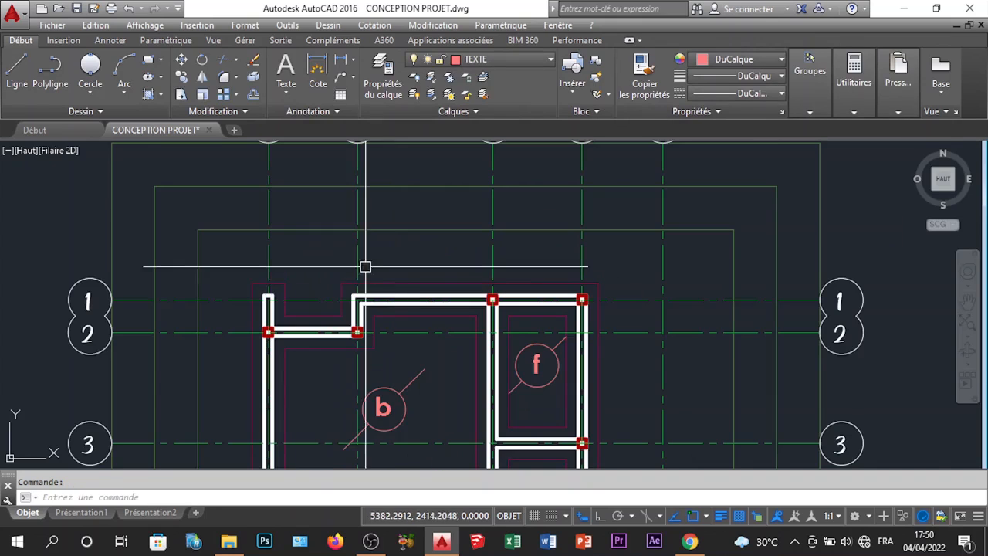
middle_click_drag(353, 276, 514, 337)
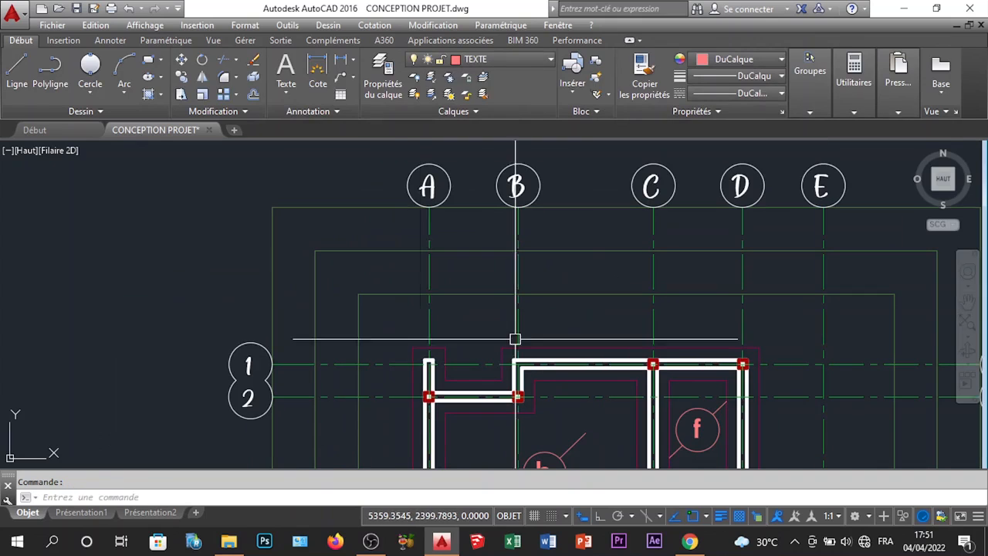
left_click(380, 324)
left_click(239, 207)
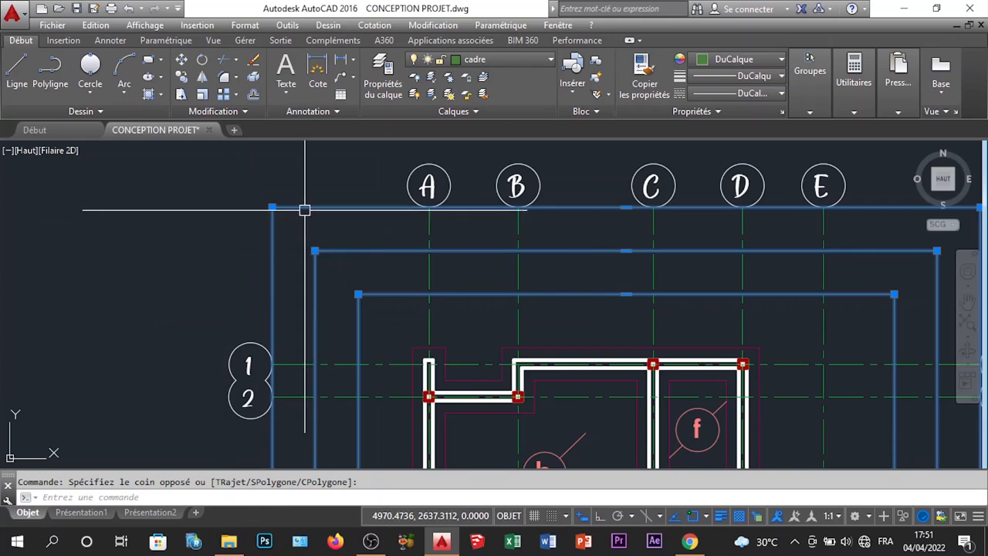
scroll(305, 216, "down", 3)
scroll(335, 244, "down", 3)
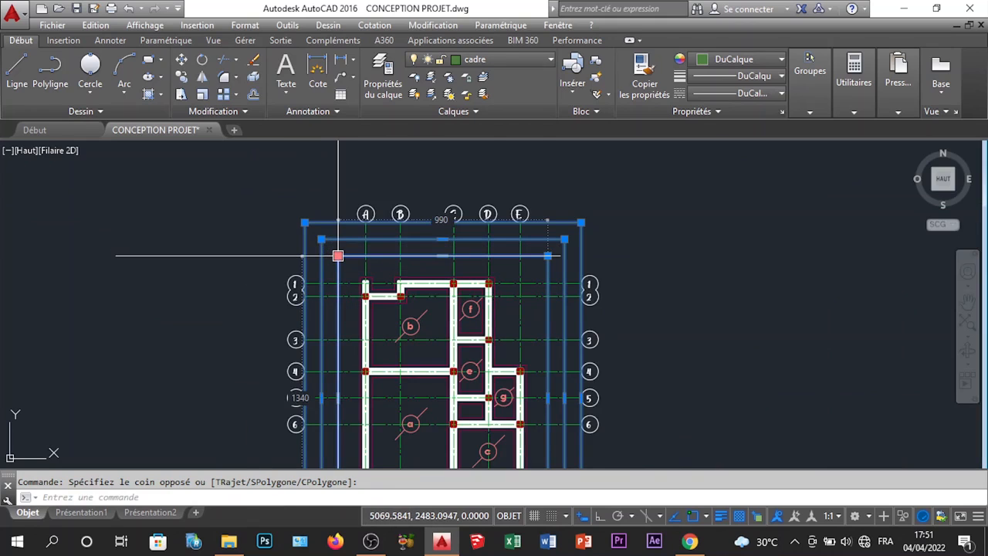
key("Escape")
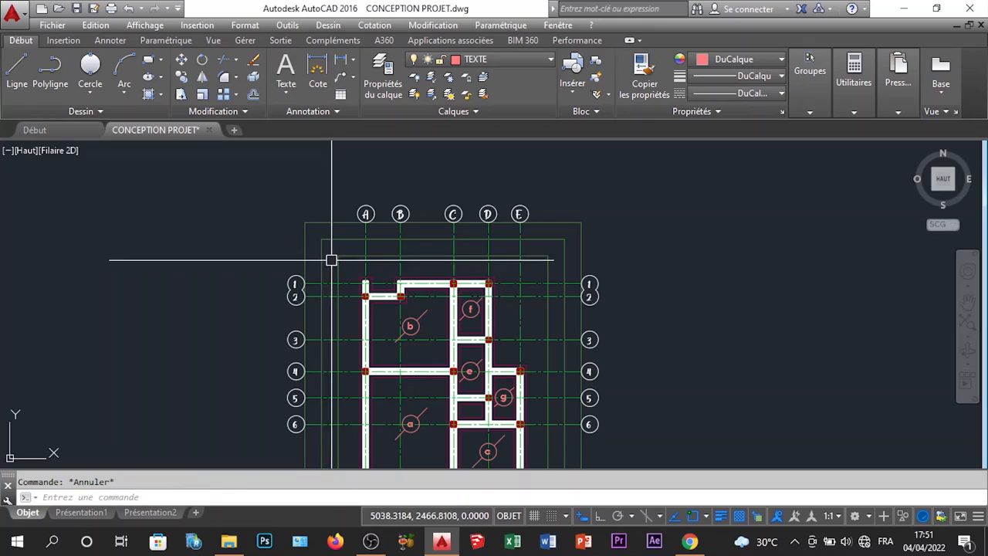
Turn the cadre layer off and back on
left_click(494, 60)
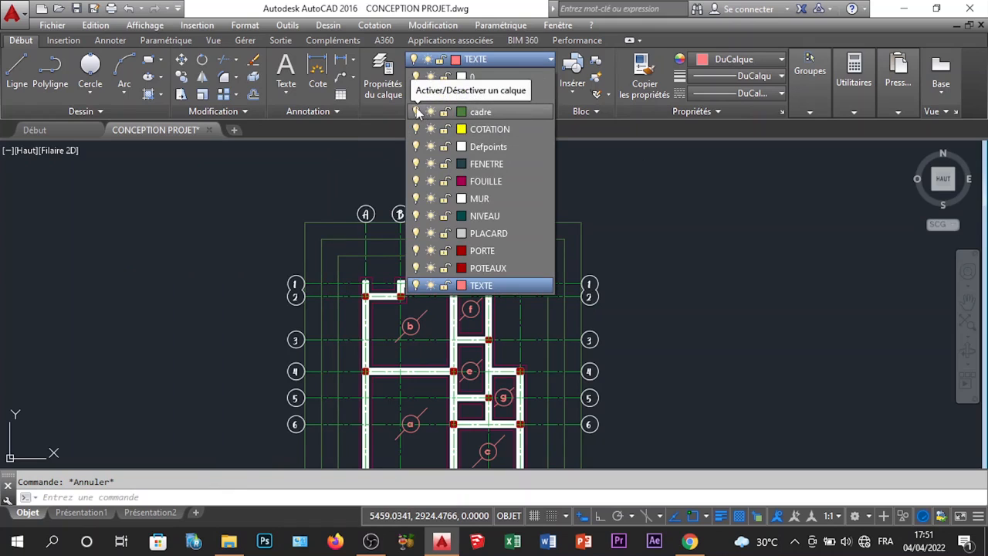
left_click(417, 113)
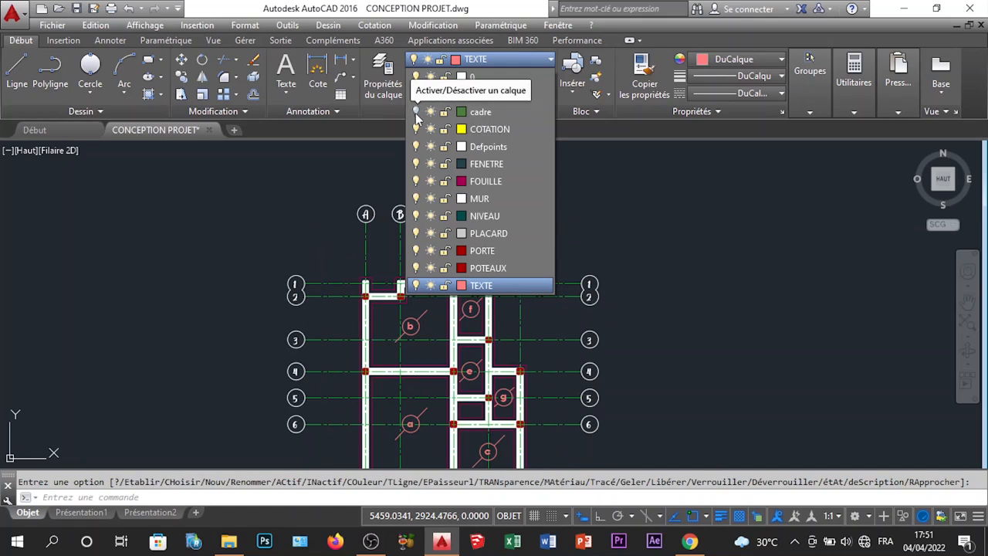
left_click(417, 112)
Make the COTATION layer current for dimensioning the foundation plan
scroll(373, 252, "up", 5)
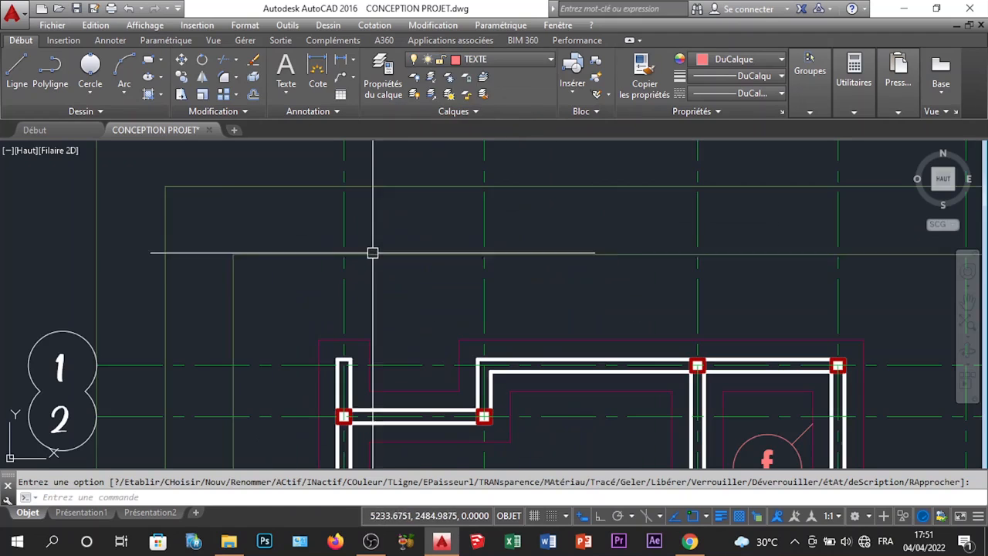
scroll(379, 234, "down", 2)
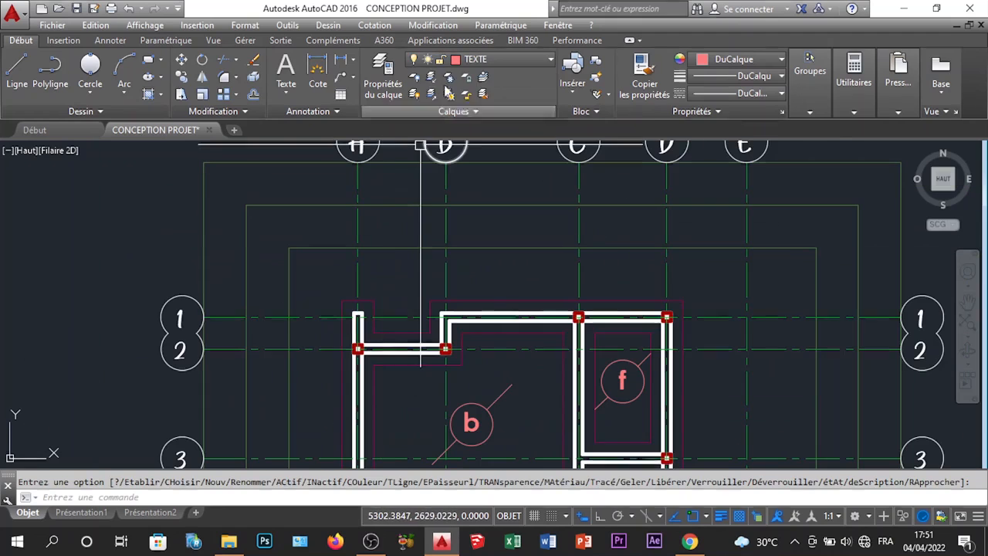
left_click(481, 62)
left_click(485, 128)
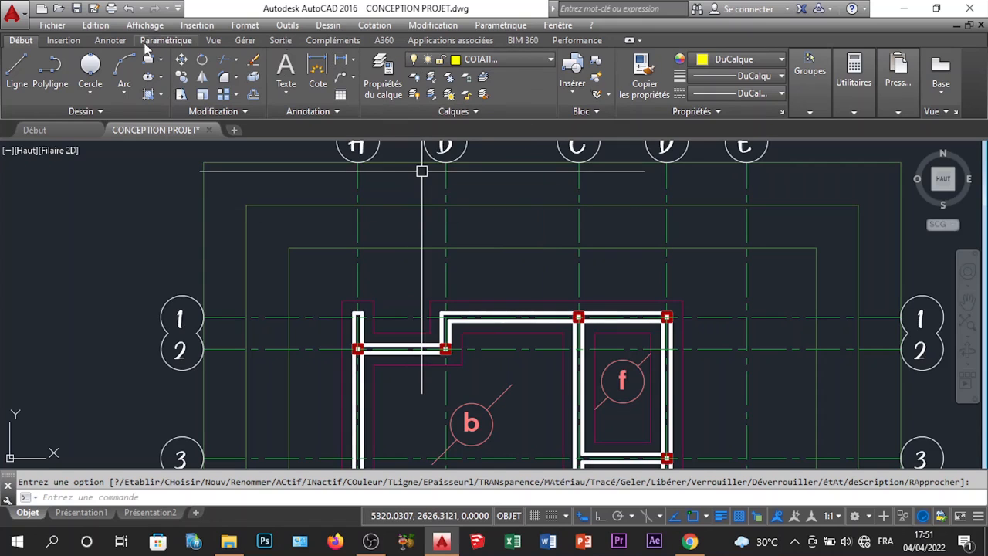
Add a linear dimension across the footing width at axis A's upper end, placing its line on the innermost frame
left_click(110, 40)
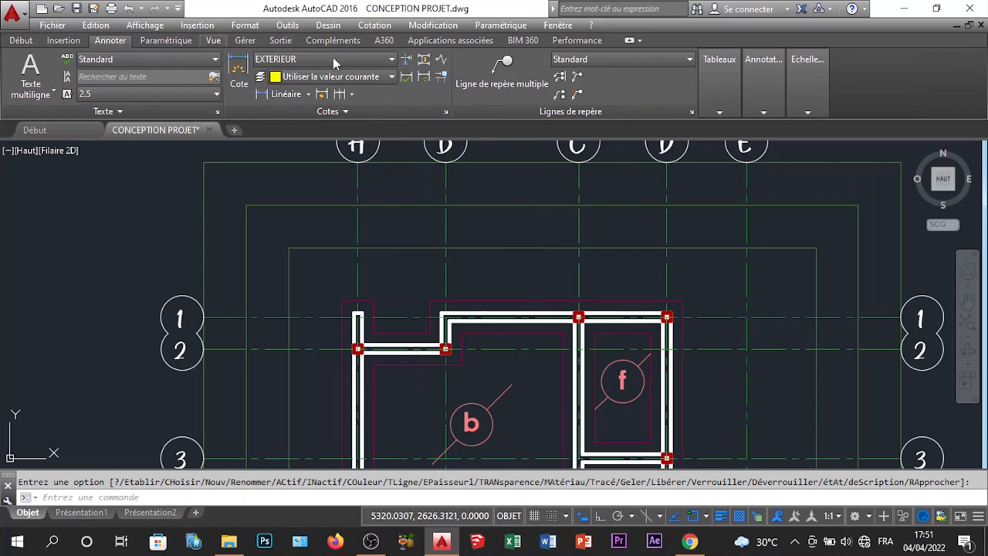
left_click(284, 93)
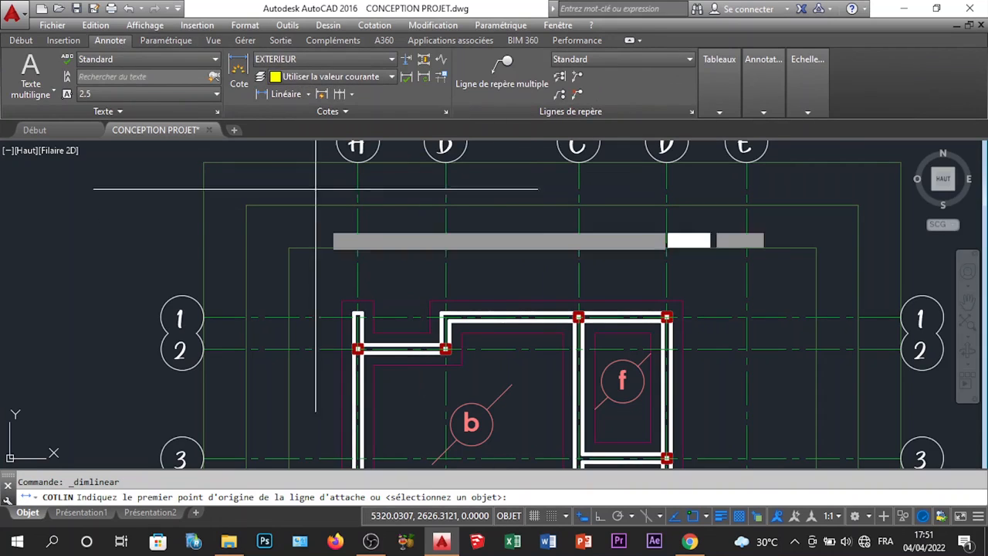
left_click(343, 301)
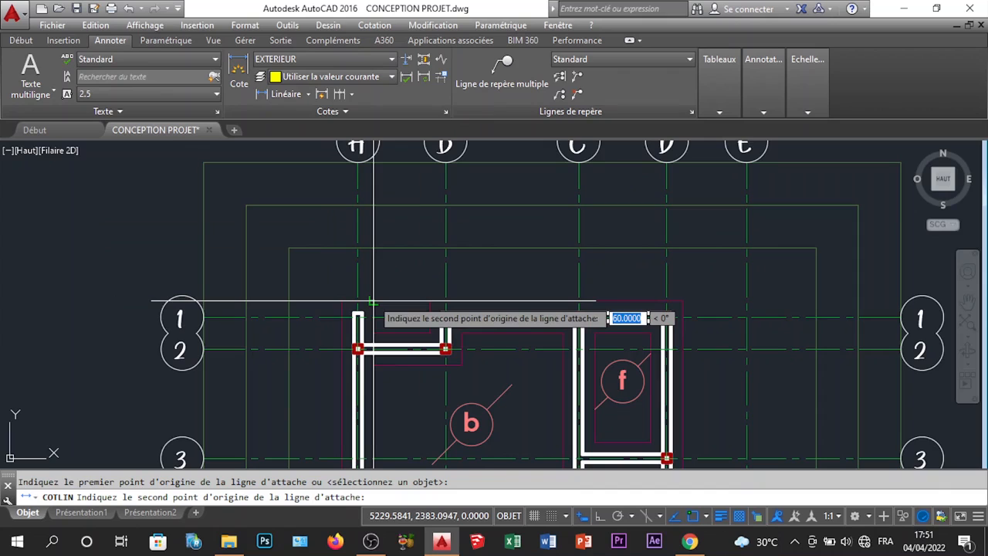
key("F8")
left_click(373, 301)
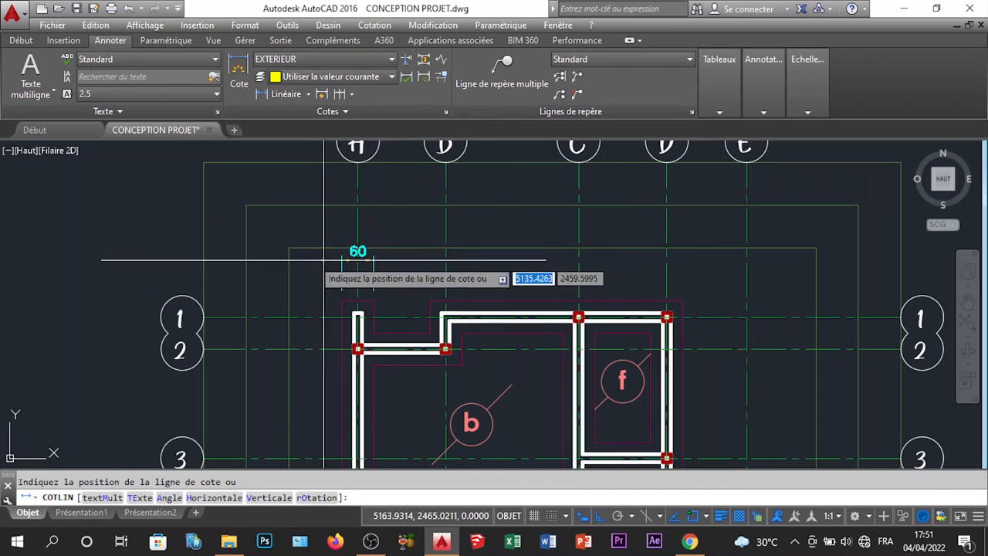
left_click(287, 247)
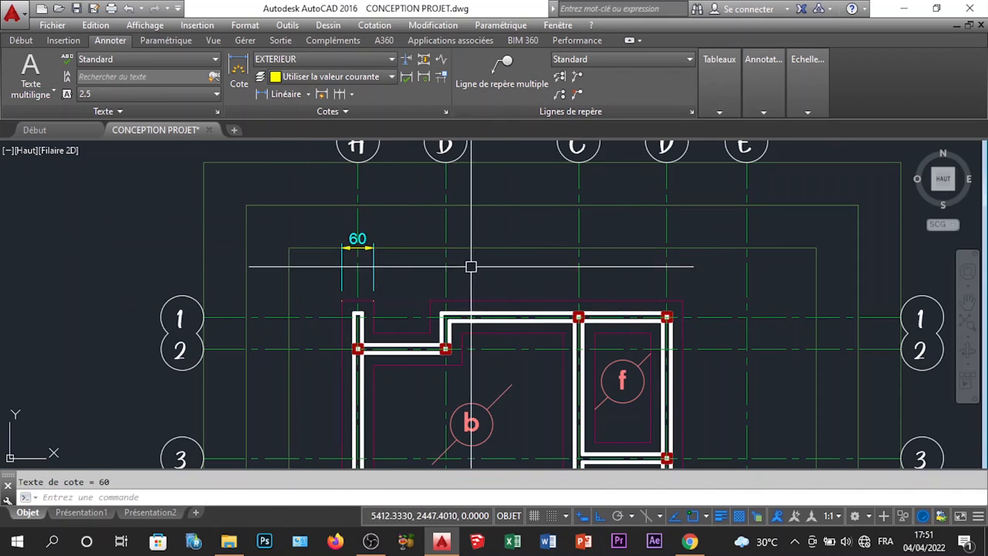
Continue the dimension chain from the axis A footing to the outer footing corner near axis B
scroll(426, 227, "up", 5)
middle_click_drag(425, 227, 383, 275)
scroll(347, 216, "down", 5)
middle_click_drag(430, 220, 369, 233)
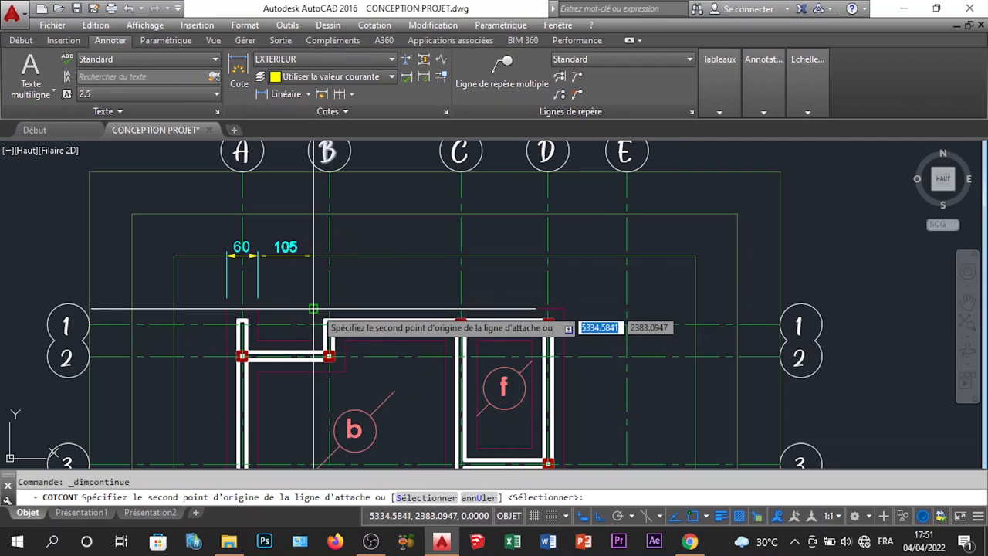
left_click(312, 311)
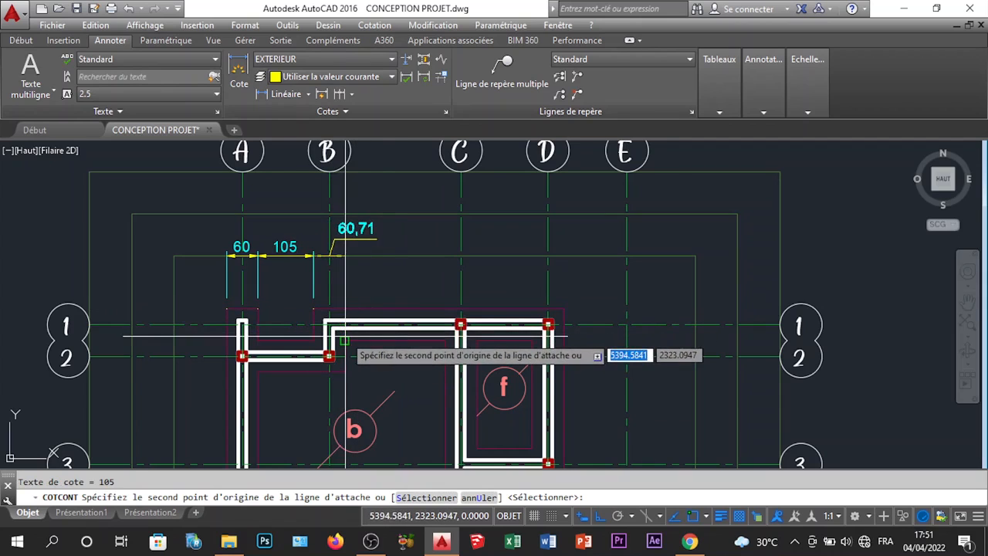
Try to continue the chain to the inner footing corner near axis B, and undo that dimension
left_click(345, 325)
scroll(459, 220, "down", 2)
scroll(417, 262, "up", 4)
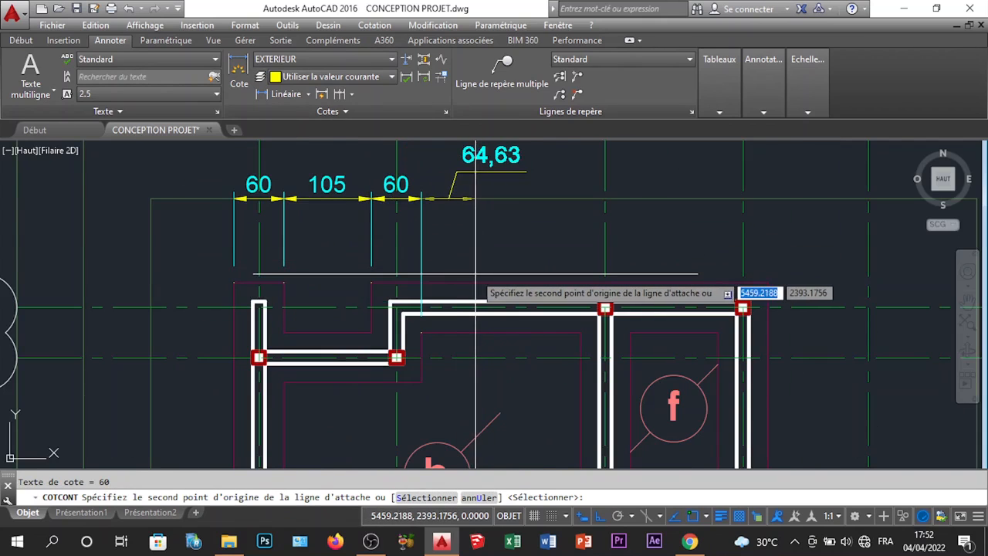
key("ctrl+z")
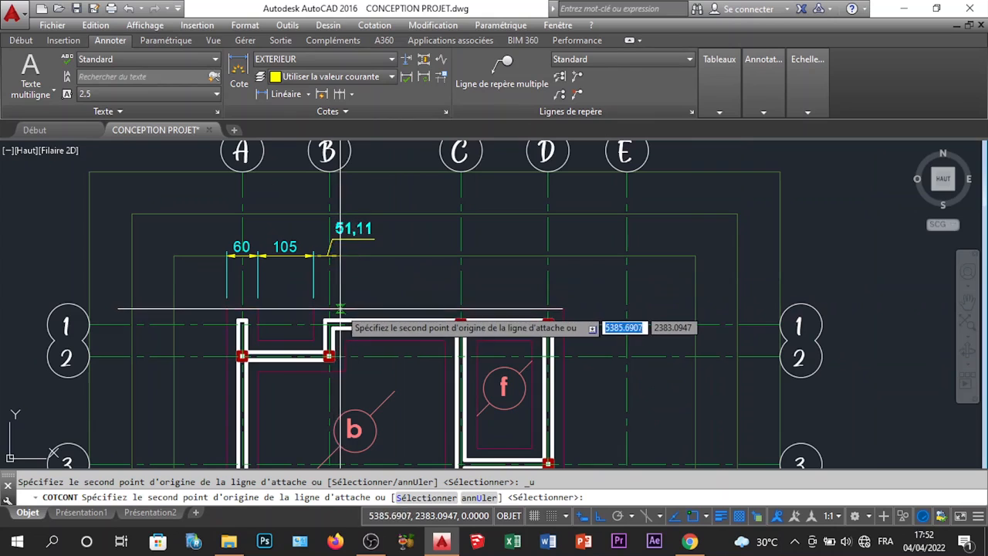
Continue the dimension chain to both edges of the footing along axis C
scroll(346, 308, "up", 4)
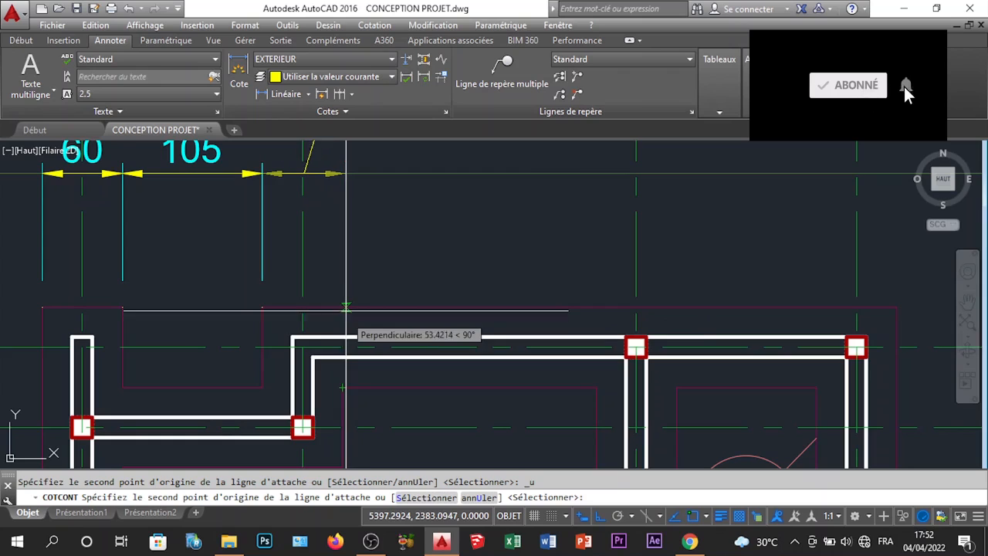
scroll(313, 299, "down", 3)
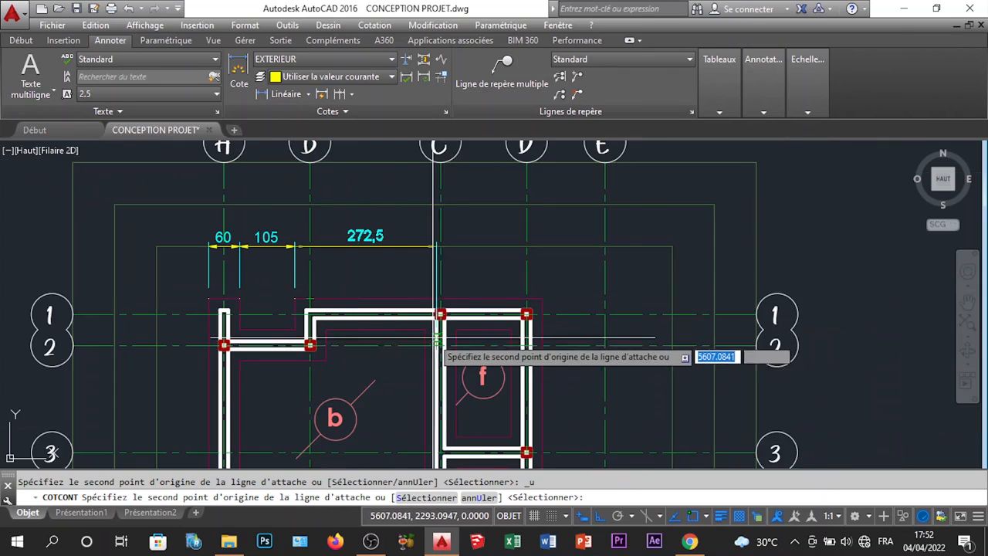
left_click(425, 331)
scroll(455, 331, "up", 2)
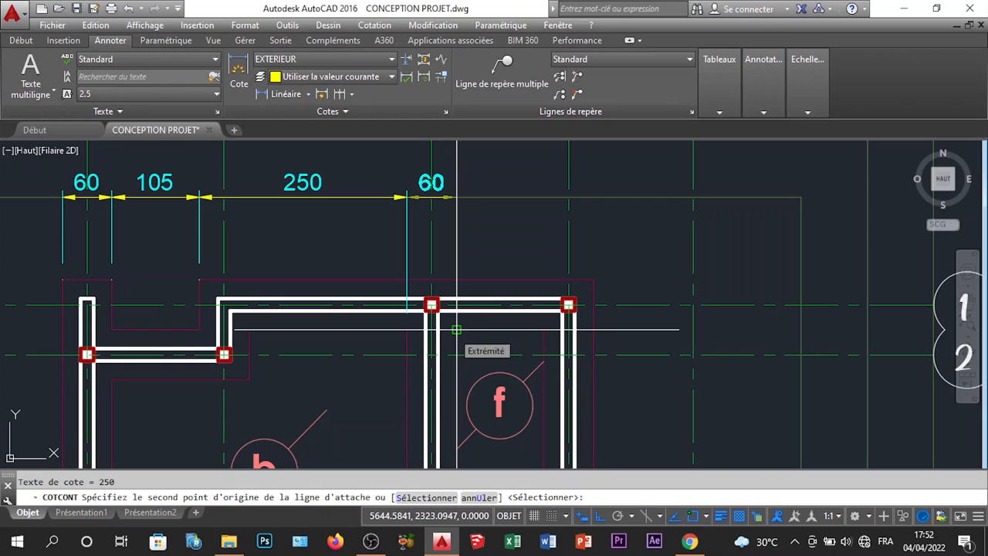
left_click(456, 330)
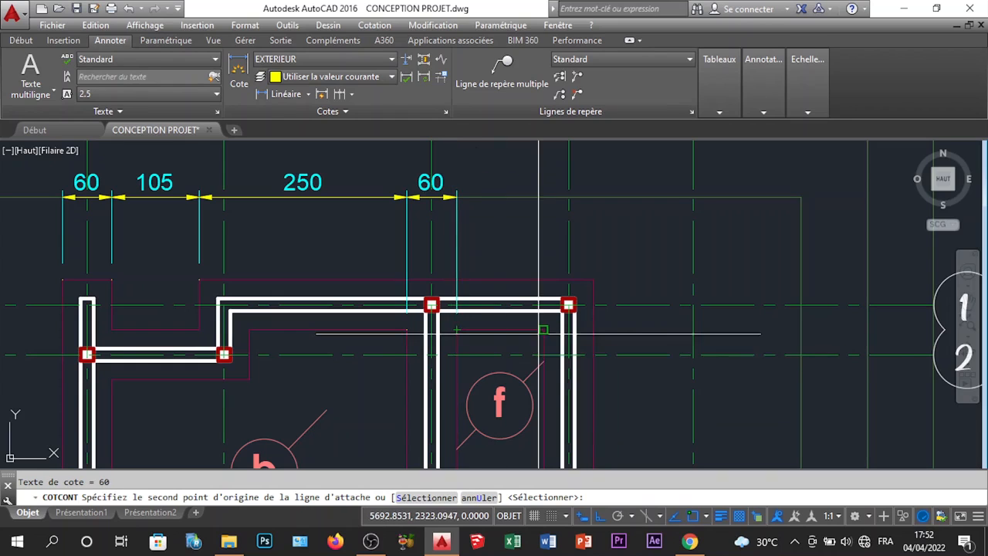
Continue the dimension chain to the inner and outer edges of the footing along axis D and end the command
scroll(572, 305, "up", 2)
scroll(569, 303, "down", 2)
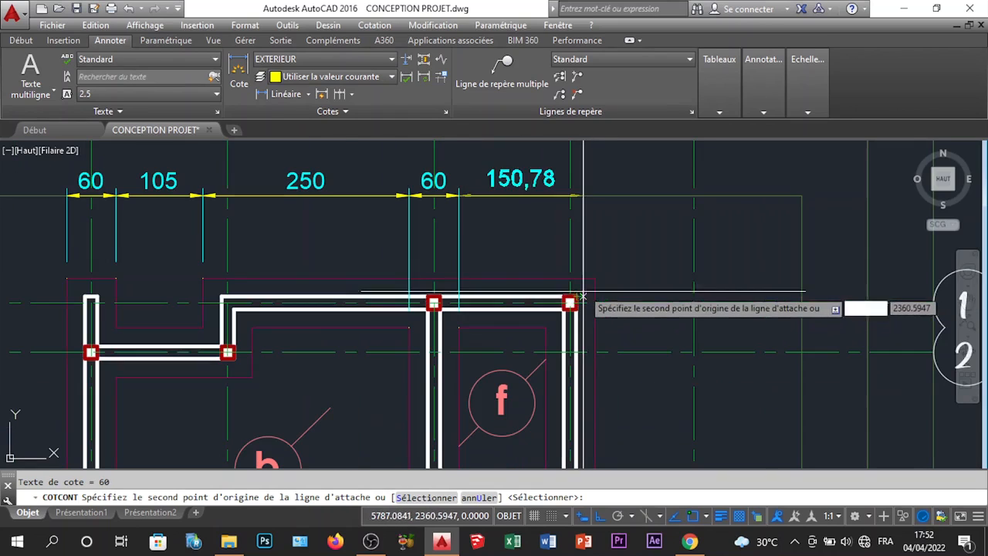
left_click(546, 328)
left_click(595, 277)
scroll(596, 278, "down", 3)
key("Escape")
scroll(499, 261, "down", 2)
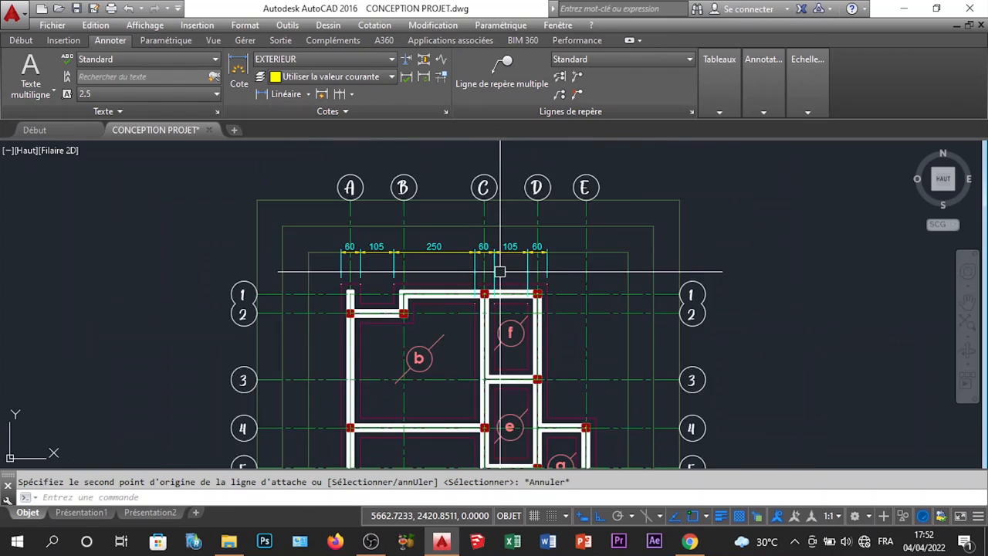
Modify the EXTERIEUR dimension style to use fixed-length extension lines with a length of 50, and close the style manager
scroll(500, 266, "up", 4)
scroll(519, 269, "down", 3)
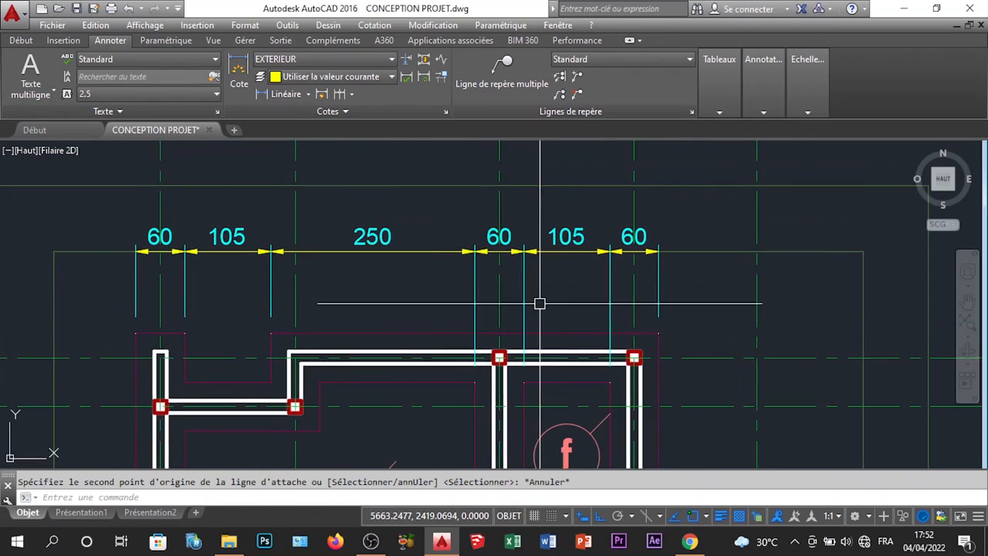
scroll(515, 282, "up", 2)
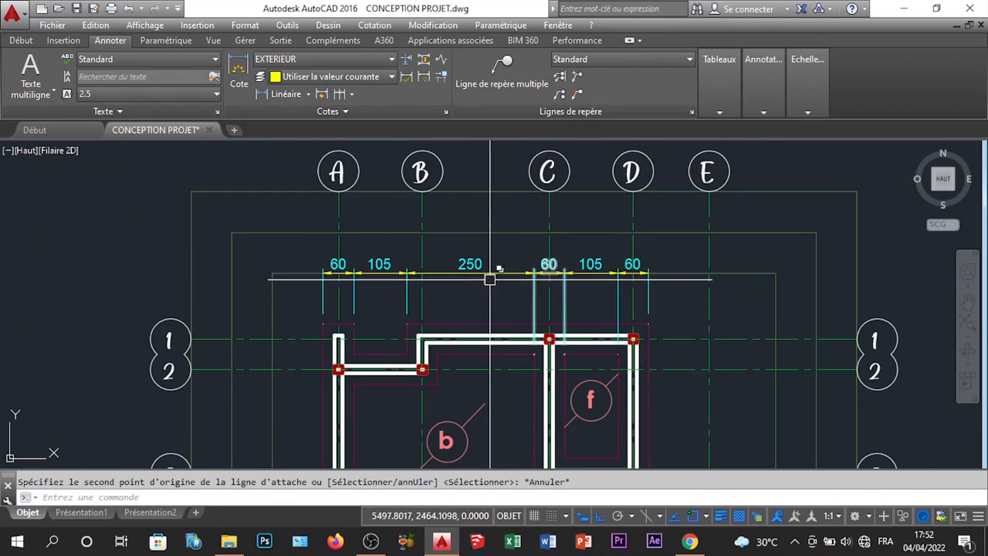
left_click(338, 61)
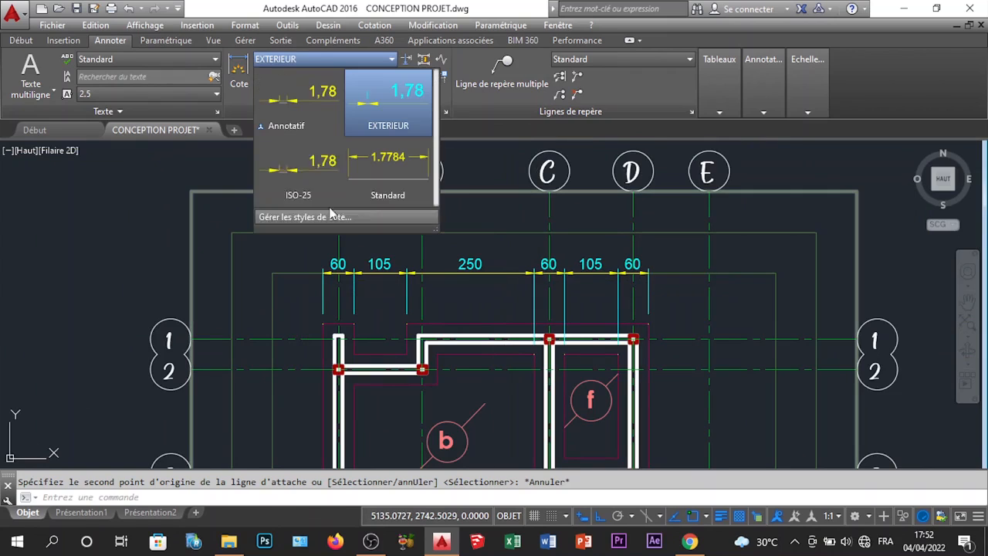
left_click(345, 219)
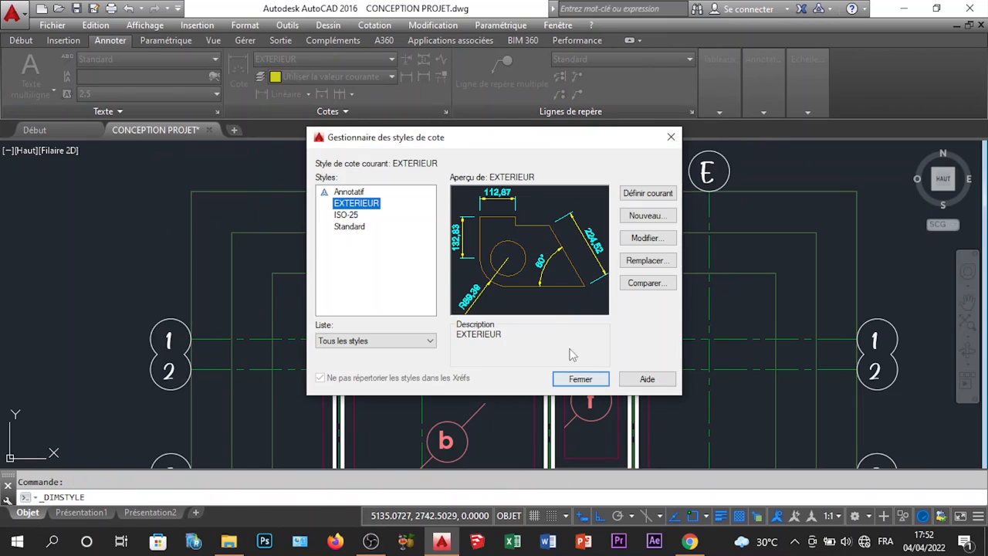
left_click(663, 241)
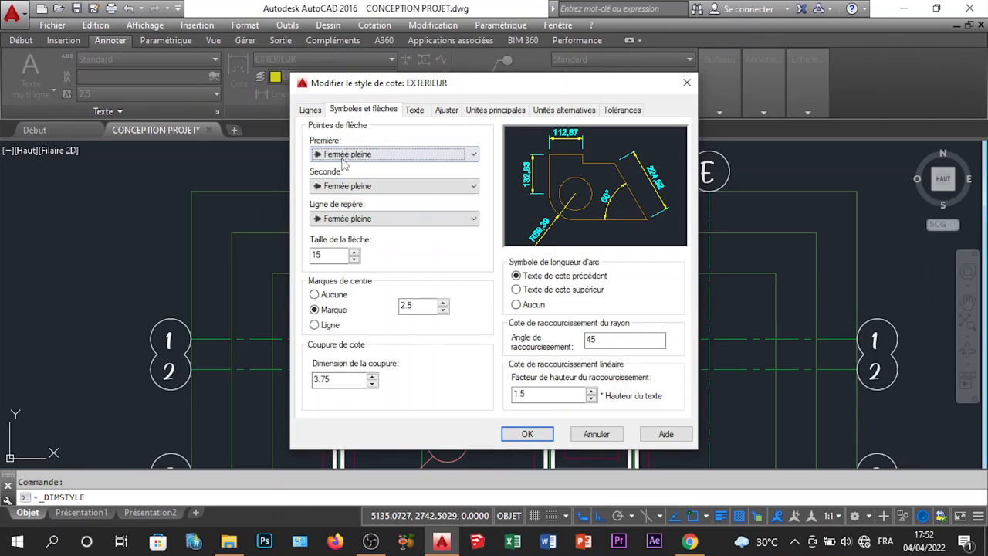
left_click(311, 111)
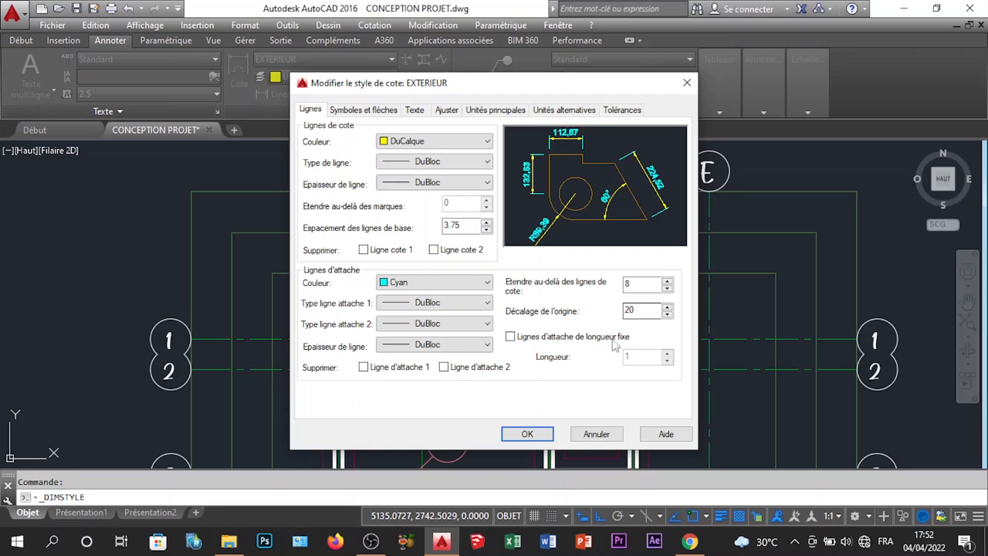
double_click(651, 357)
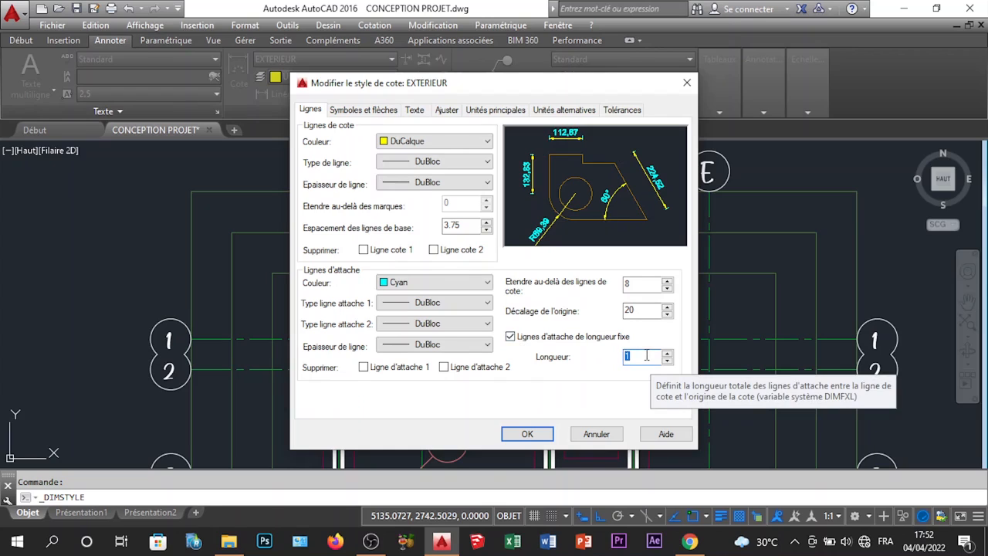
type("50")
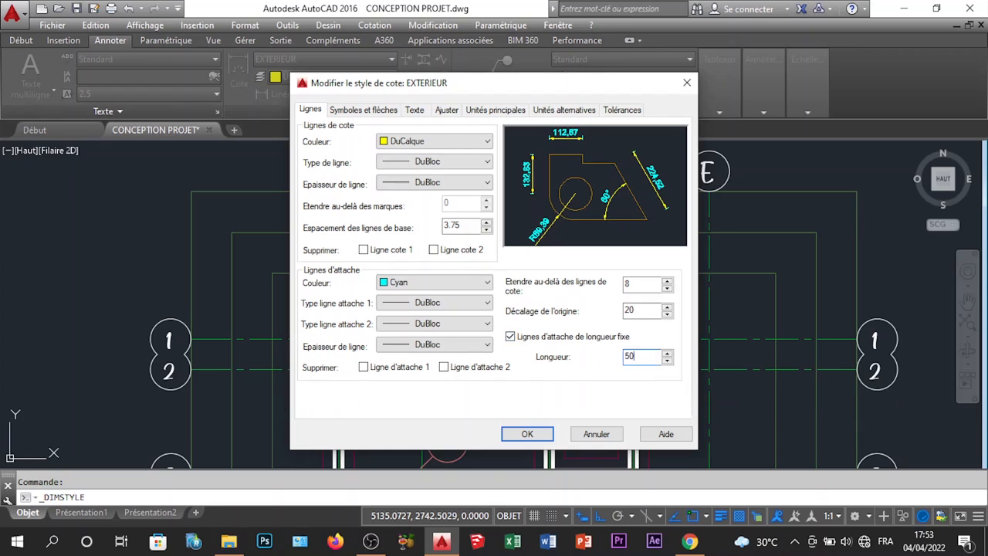
left_click(544, 439)
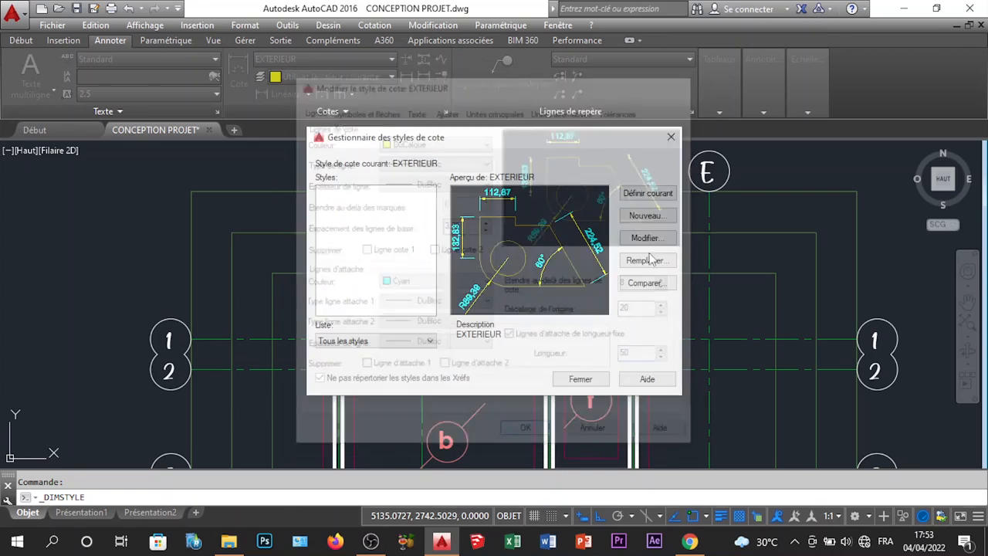
left_click(579, 379)
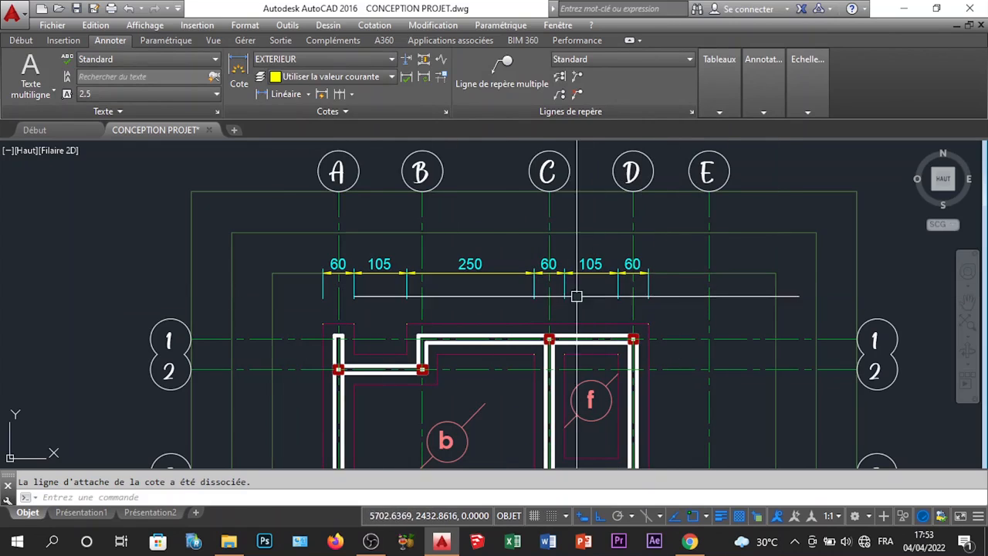
Examine the extension lines of the dimension chain above the foundation plan
scroll(548, 289, "down", 3)
scroll(568, 216, "up", 5)
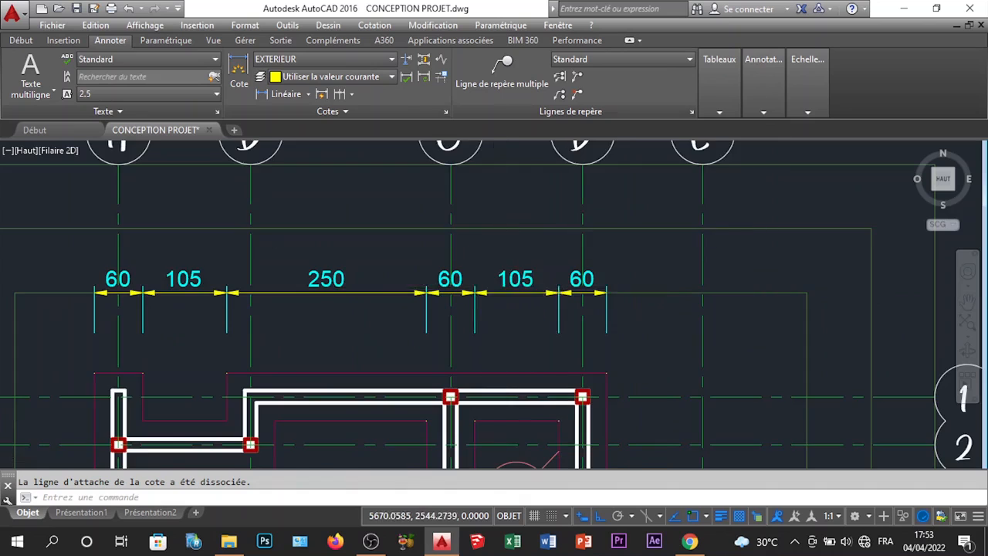
scroll(499, 246, "down", 6)
scroll(544, 301, "up", 4)
middle_click_drag(549, 317, 564, 353)
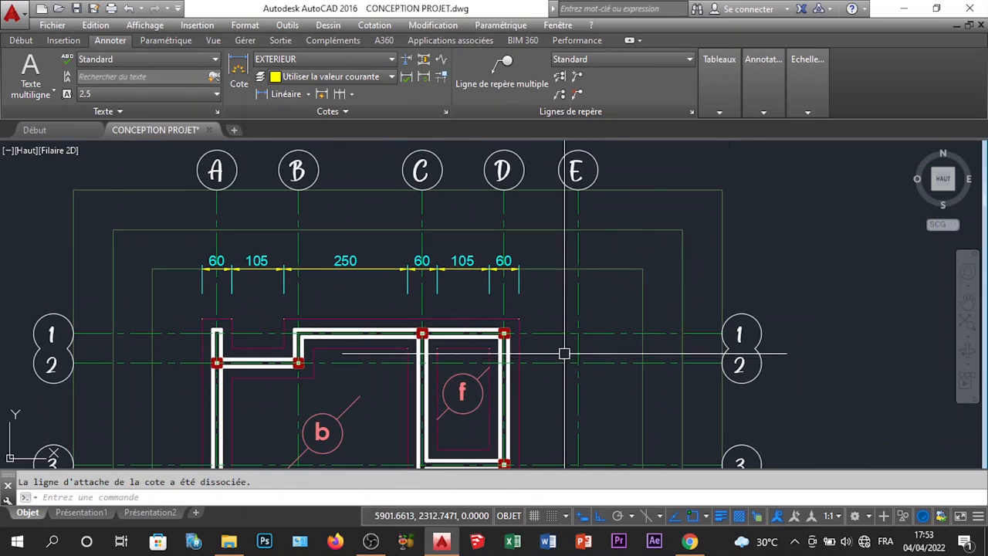
scroll(281, 262, "up", 5)
scroll(316, 261, "down", 3)
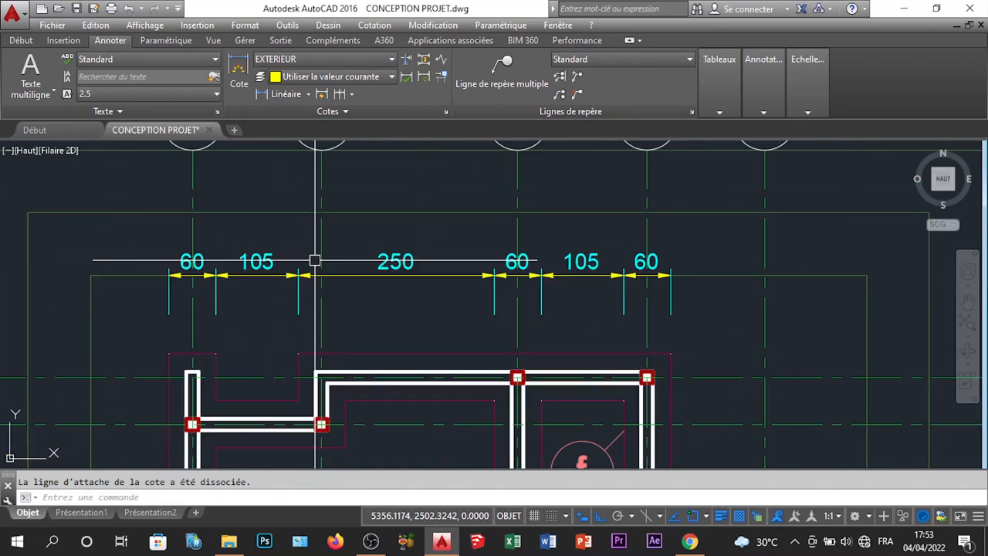
middle_click_drag(315, 260, 415, 271)
left_click(276, 94)
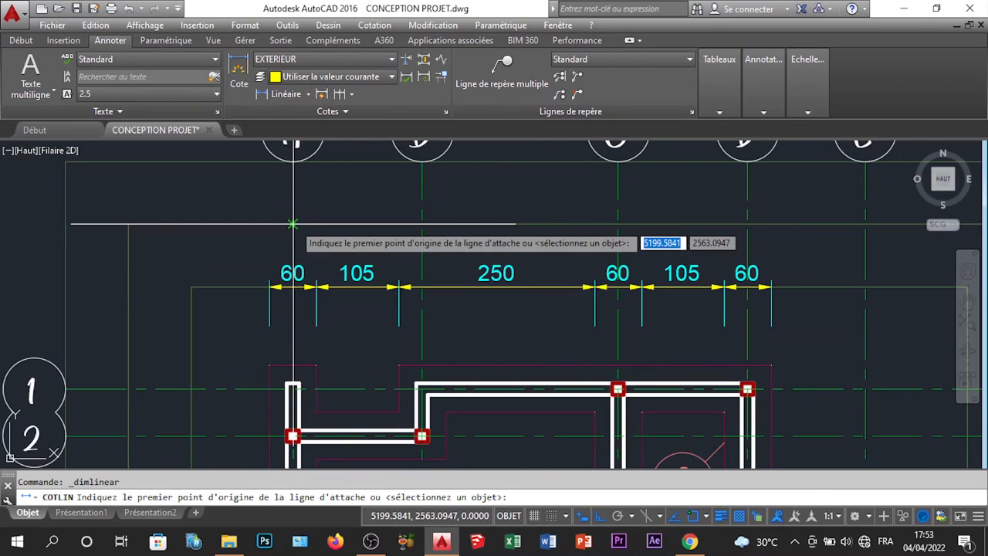
left_click(293, 224)
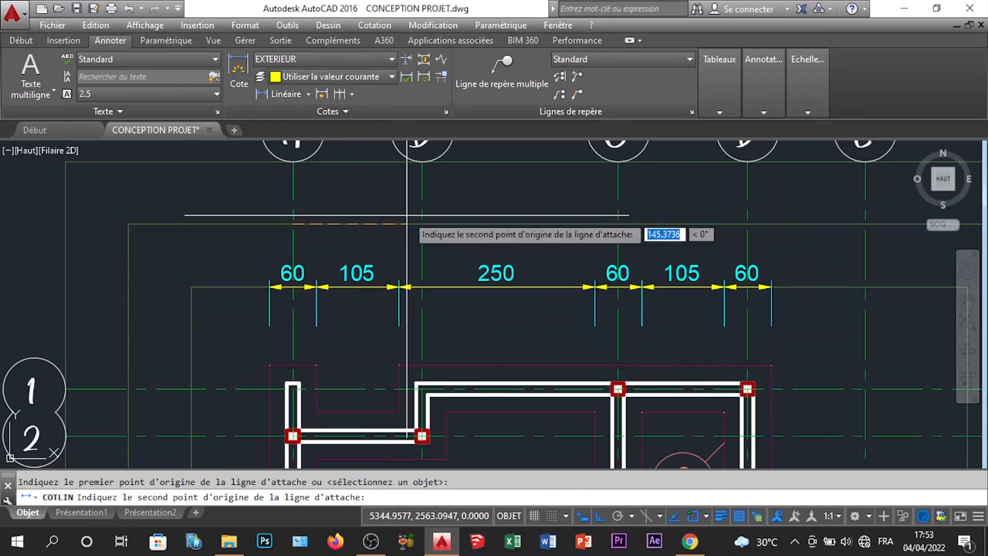
key("Escape")
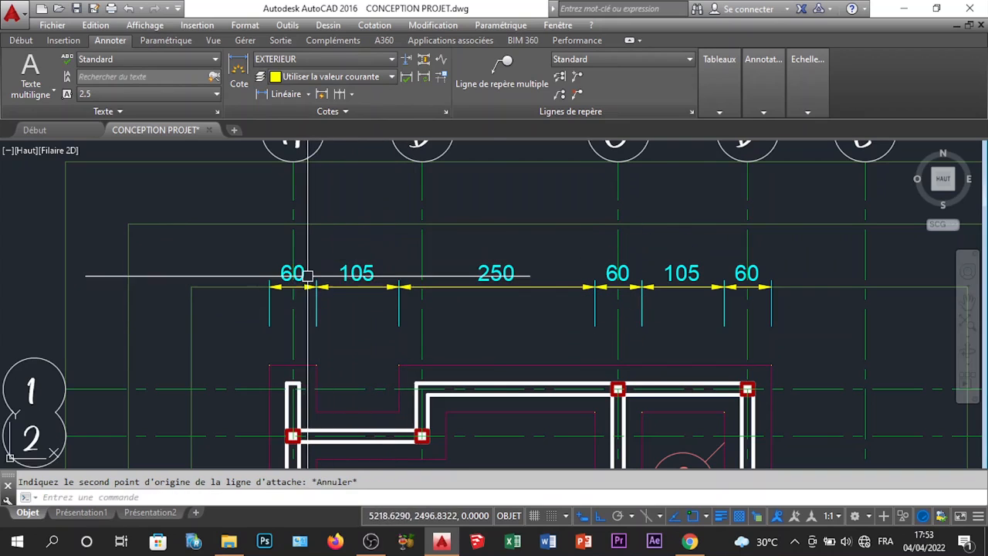
Add a linear dimension between axes A and B, placing its line on the middle frame
left_click(288, 93)
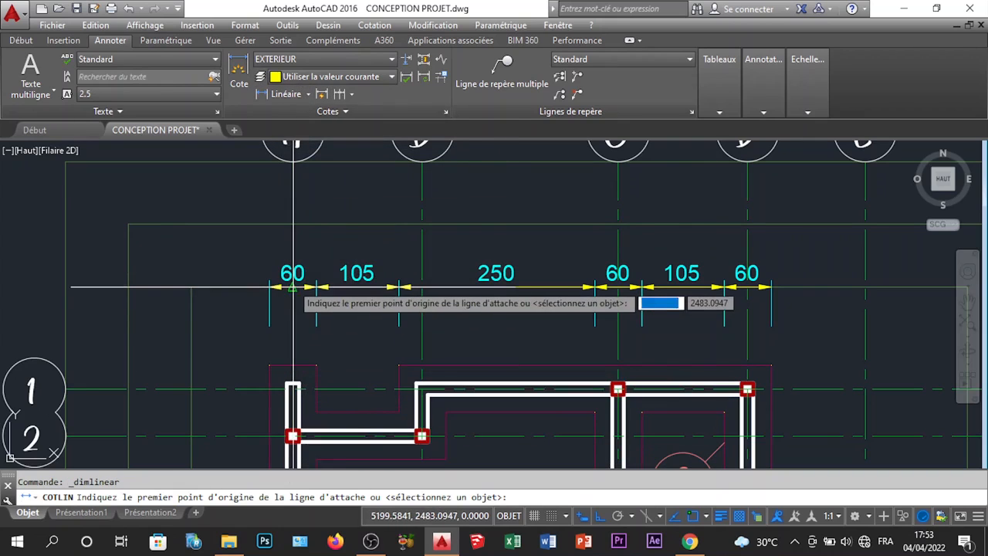
left_click(292, 287)
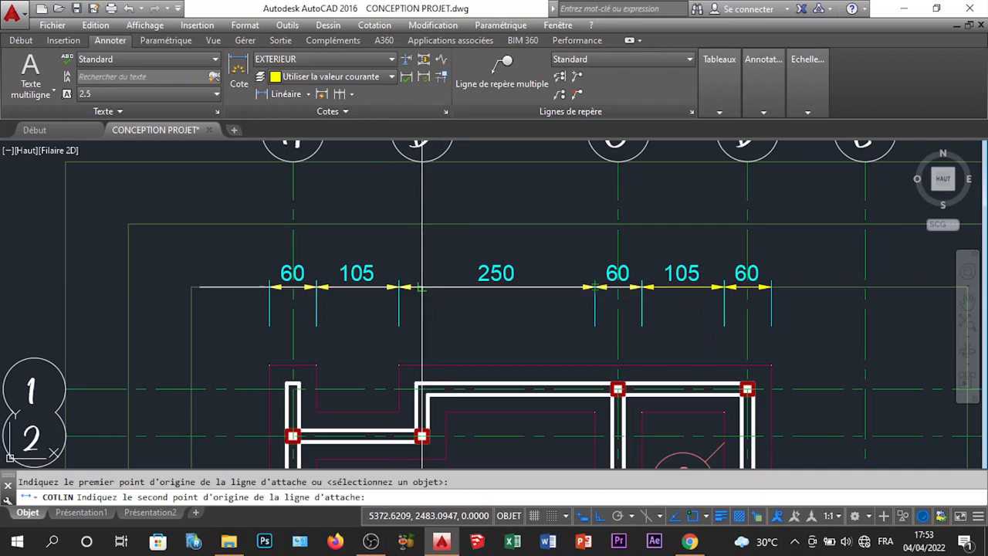
left_click(421, 288)
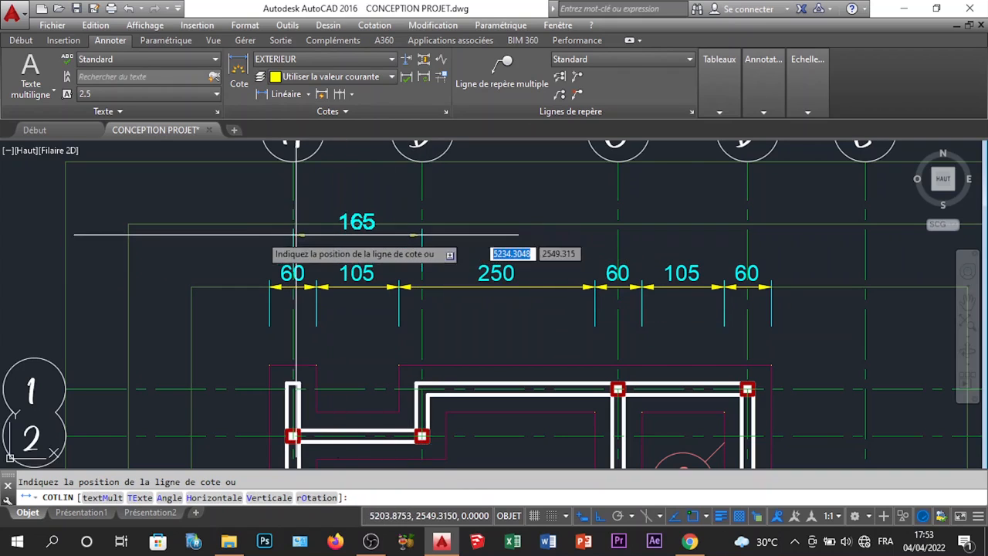
left_click(138, 225)
Continue the axis dimension chain on the middle frame from axis B to axes C, D and E, and end the command
middle_click_drag(461, 214, 342, 271)
left_click(340, 94)
left_click(492, 349)
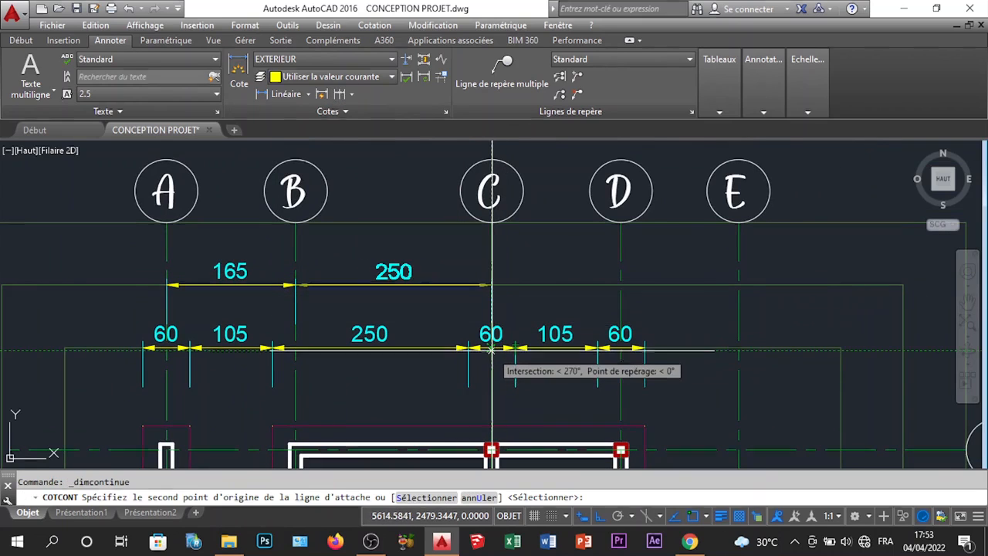
left_click(617, 349)
scroll(571, 331, "down", 4)
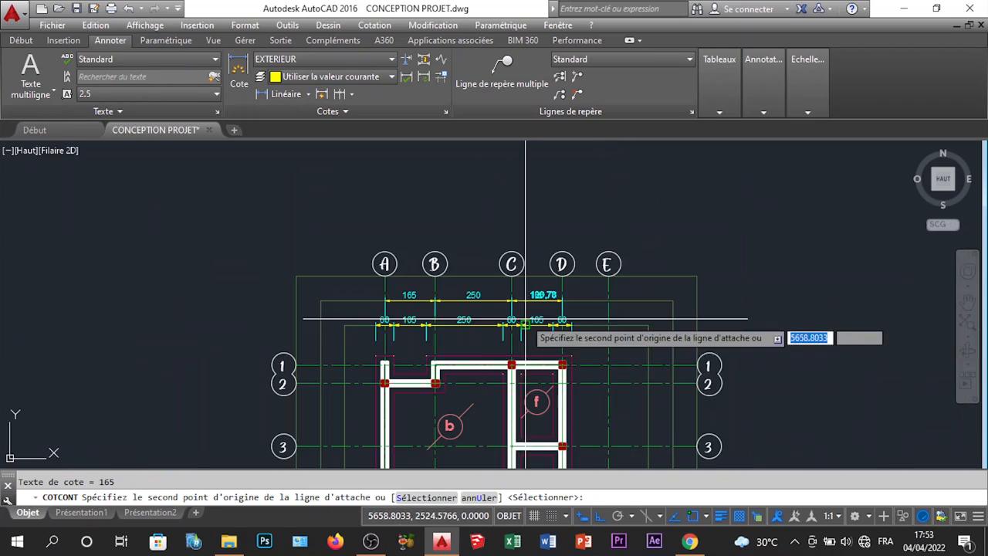
scroll(583, 316, "down", 3)
scroll(594, 301, "up", 5)
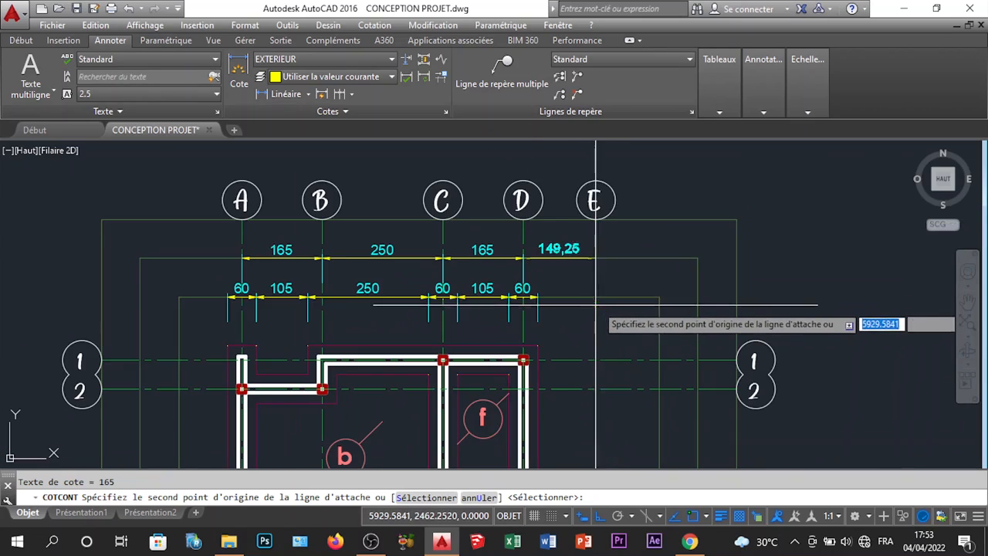
left_click(596, 297)
key("Escape")
Examine the footing around axes E and 4 against the dimension chains above the foundation plan
scroll(602, 277, "up", 4)
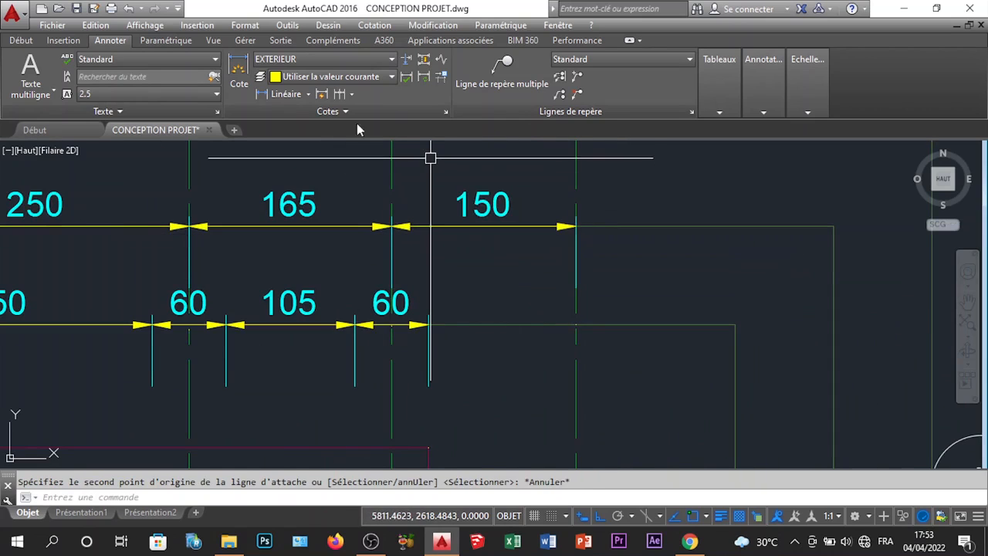
scroll(407, 251, "down", 6)
scroll(442, 435, "up", 4)
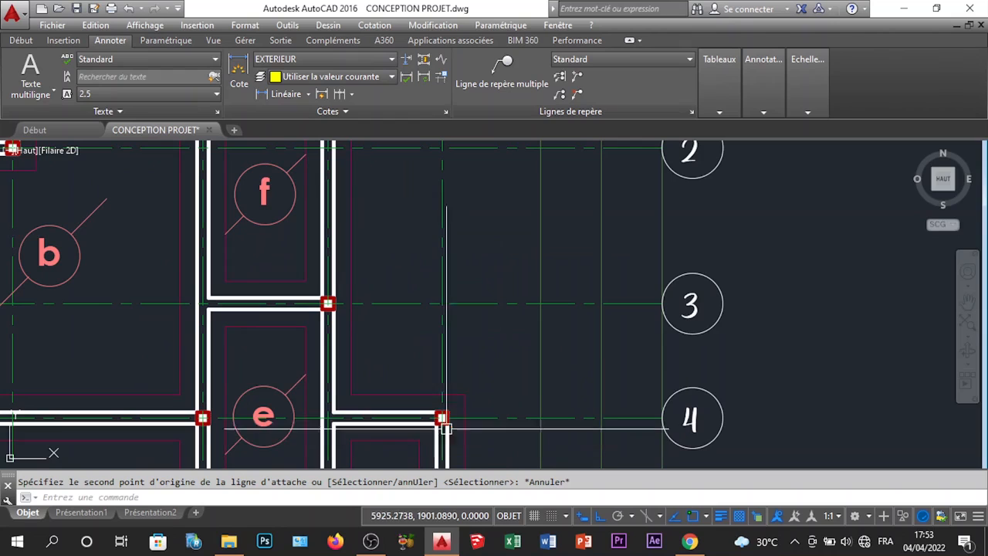
scroll(436, 357, "down", 4)
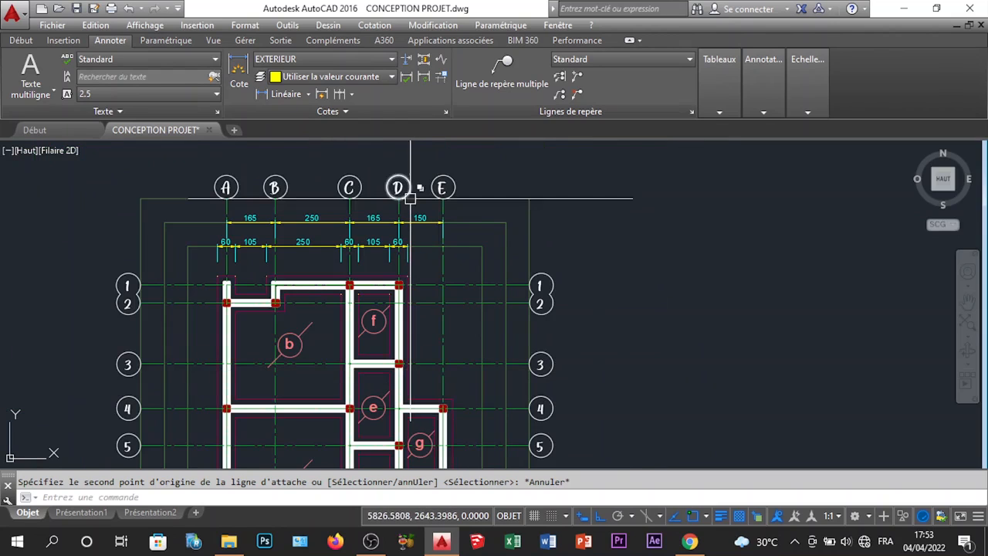
scroll(410, 198, "up", 4)
scroll(424, 247, "down", 4)
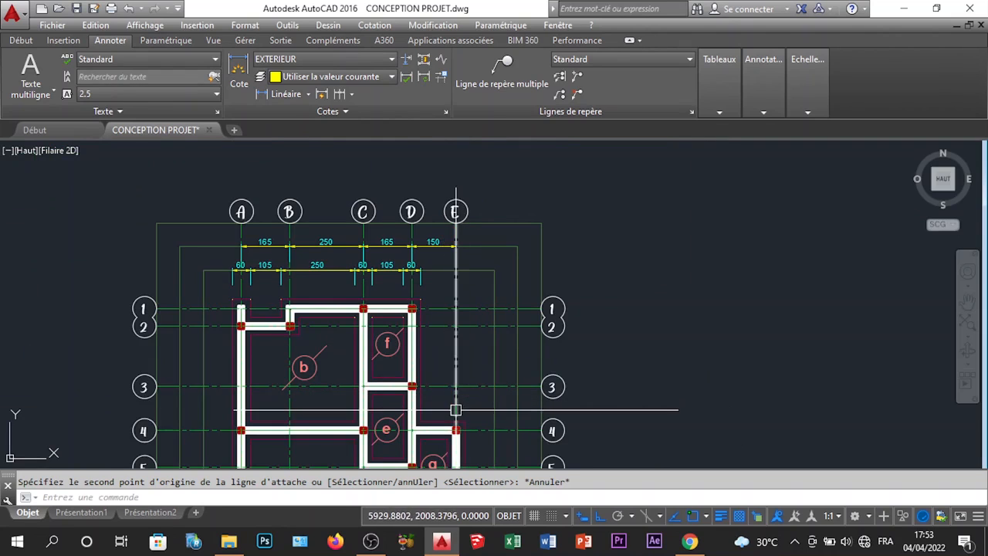
scroll(453, 265, "up", 4)
scroll(461, 278, "down", 2)
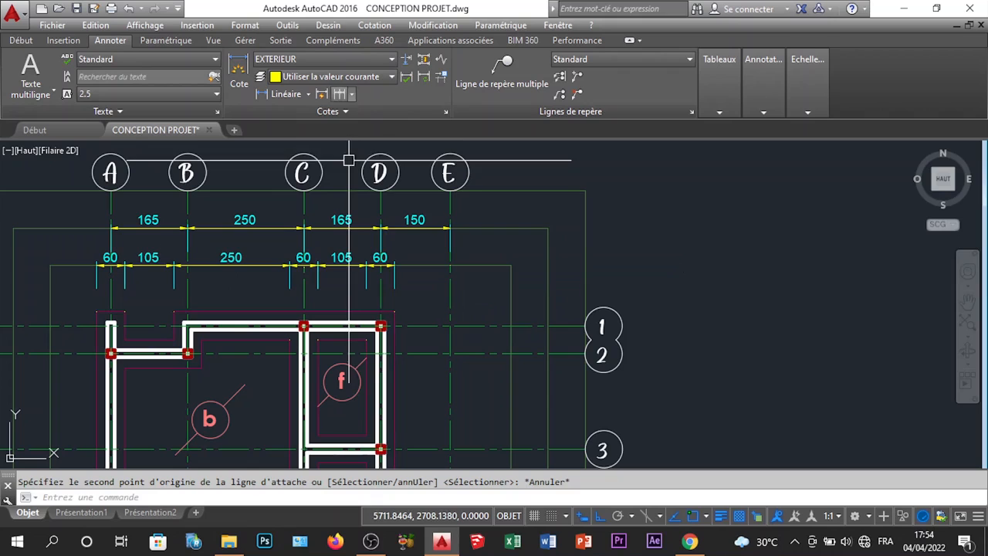
Continue the footing dimension chain on the inner frame from axis D to both edges of the footing along axis E, and end the command
left_click(338, 95)
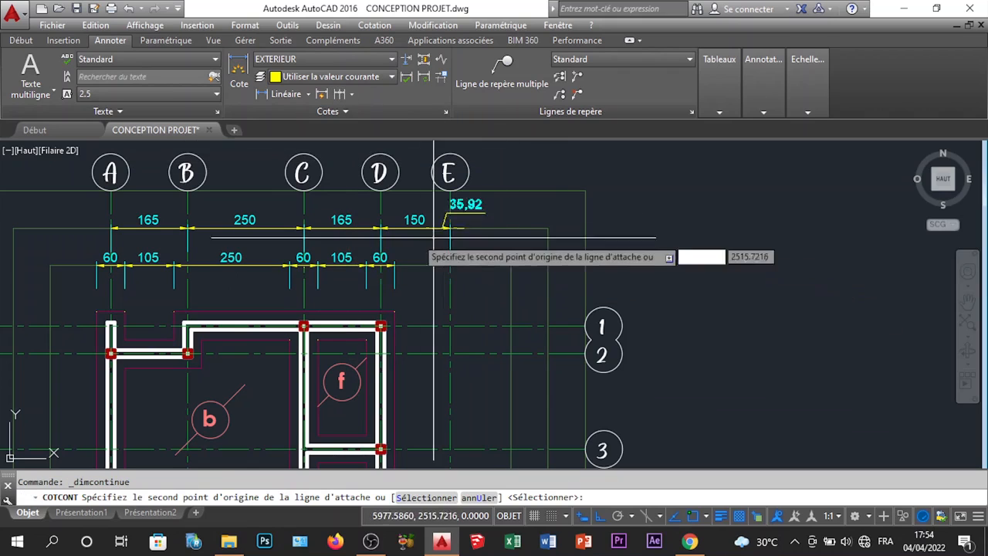
left_click(450, 227)
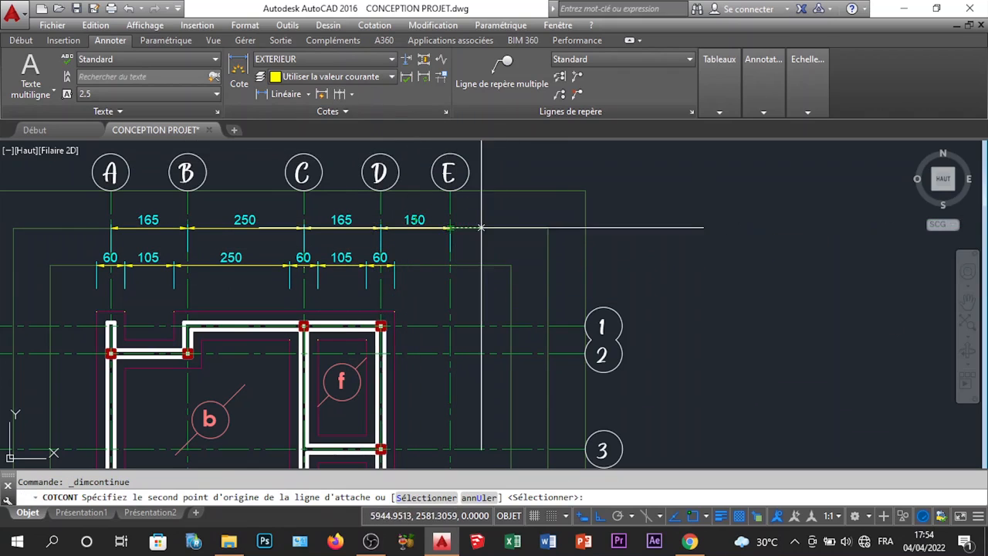
key("Return")
scroll(395, 281, "up", 4)
left_click(386, 289)
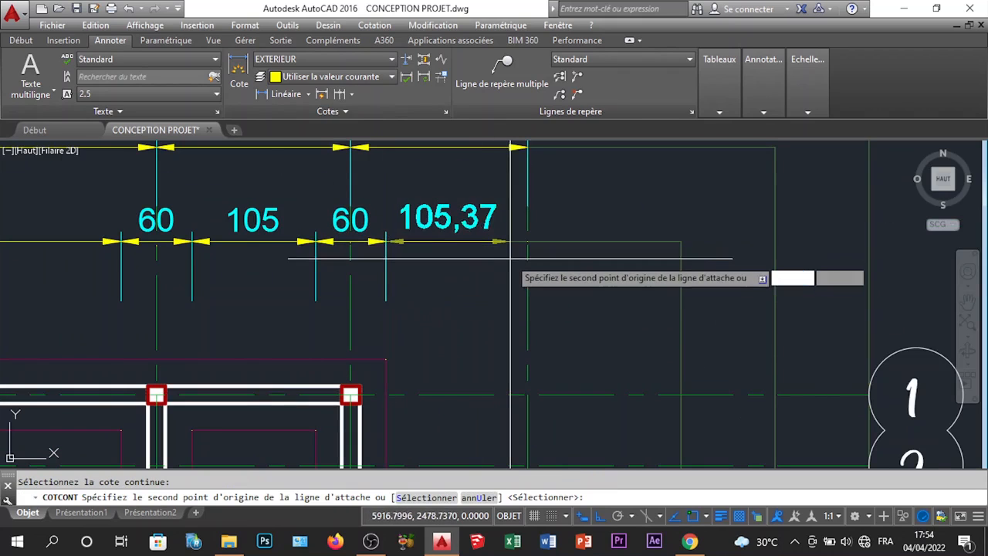
scroll(505, 262, "down", 2)
scroll(487, 295, "down", 4)
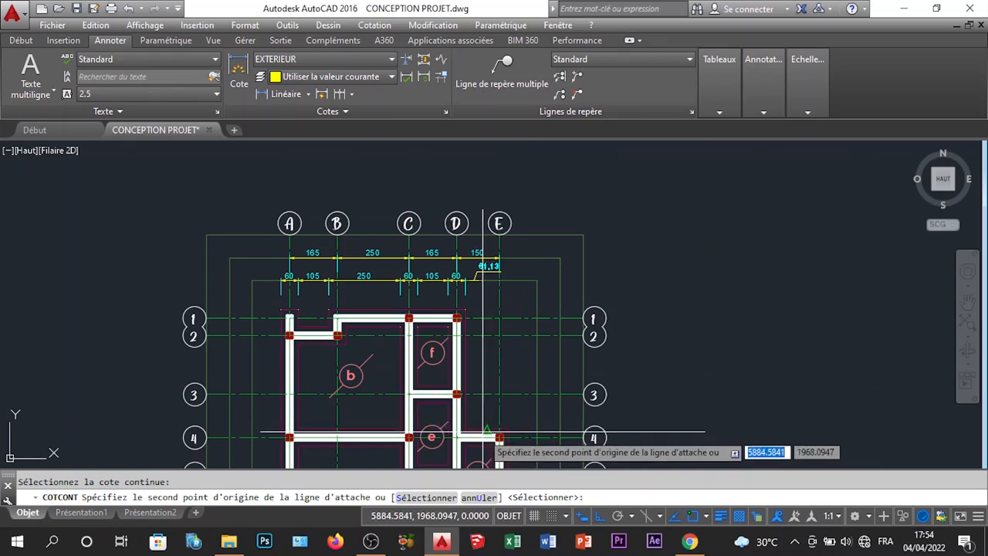
left_click(491, 438)
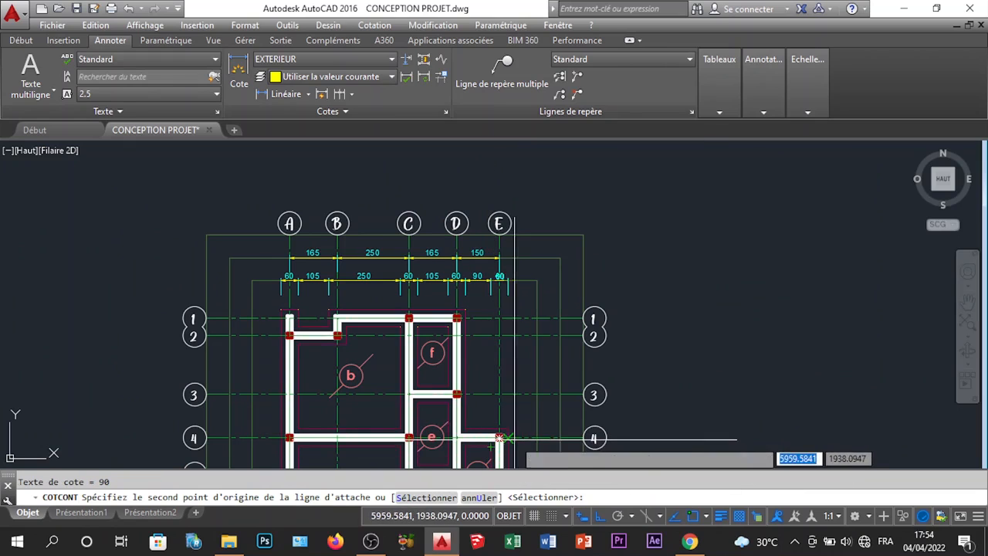
left_click(509, 429)
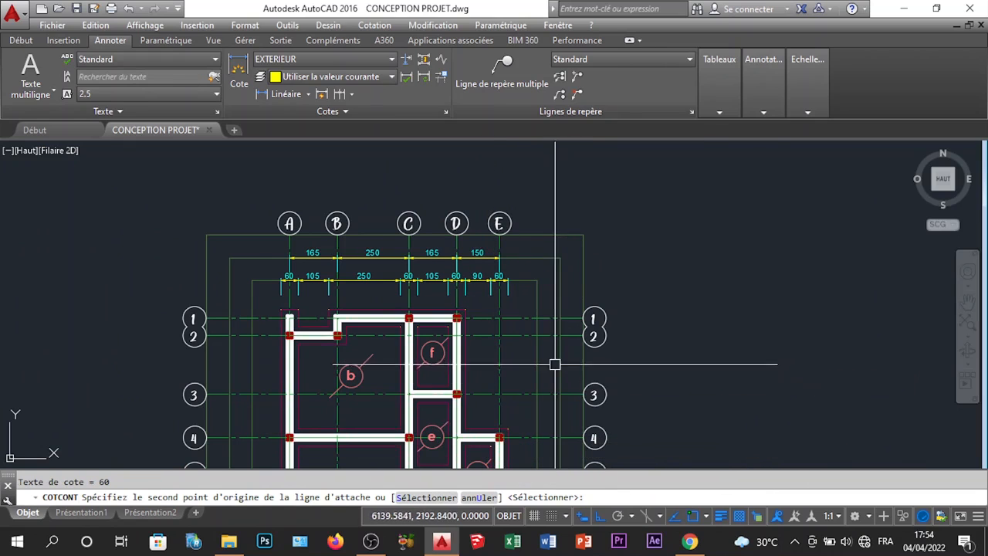
key("Escape")
Add a linear dimension across the footing width at axis A below the plan, placing its line on the inner frame
scroll(505, 258, "up", 4)
scroll(510, 254, "down", 2)
scroll(509, 255, "down", 6)
scroll(508, 313, "up", 4)
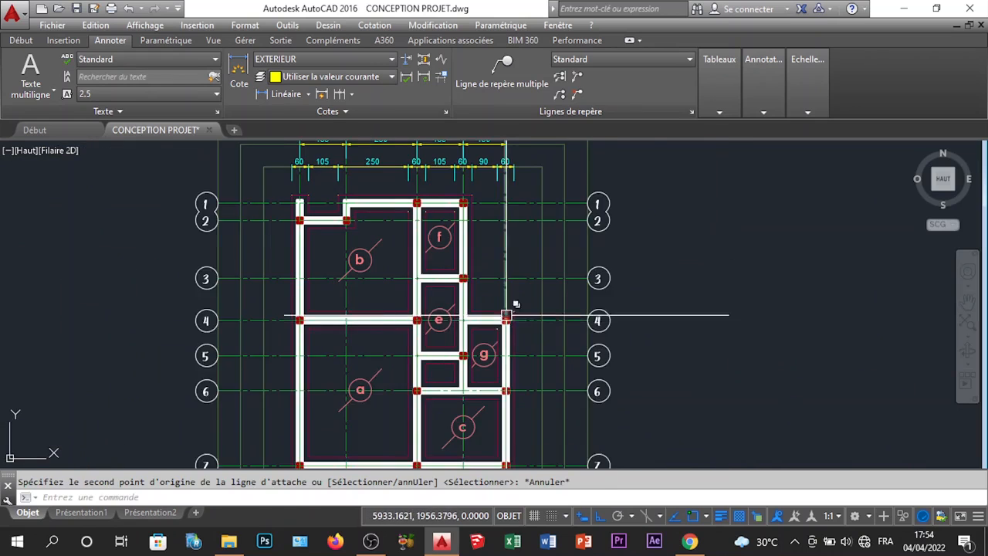
middle_click_drag(506, 316, 516, 389)
scroll(469, 247, "up", 4)
scroll(468, 244, "down", 8)
scroll(452, 399, "up", 8)
middle_click_drag(467, 351, 520, 395)
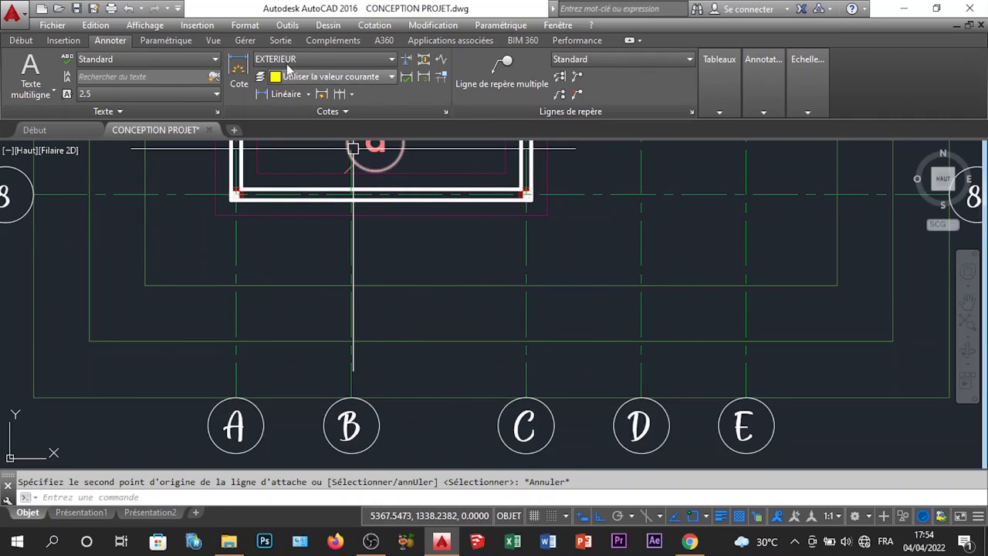
left_click(286, 96)
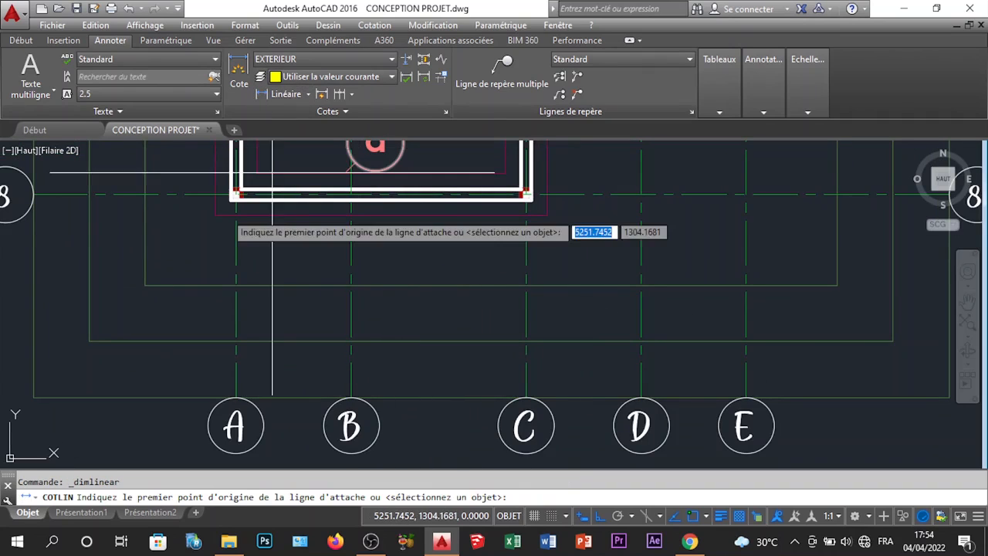
left_click(215, 211)
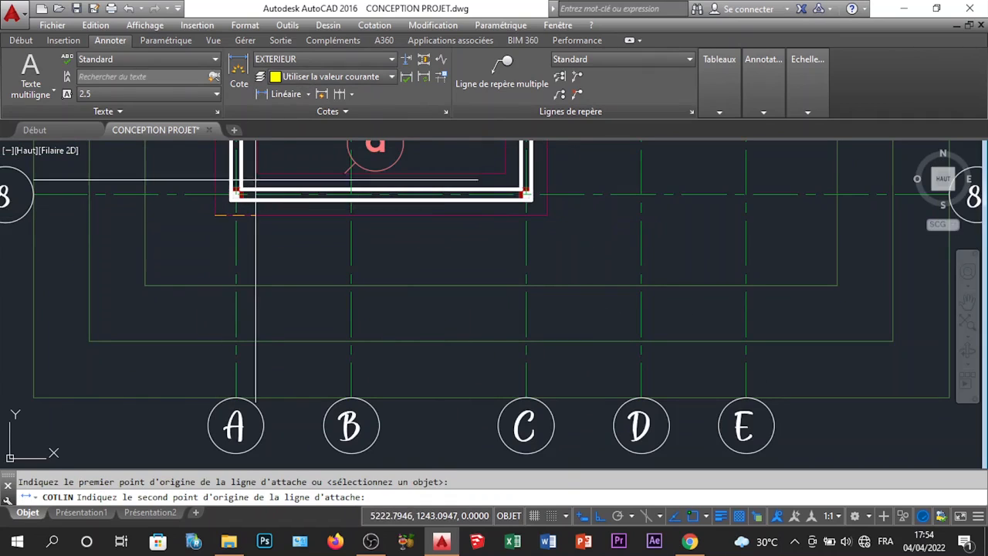
left_click(257, 199)
left_click(172, 274)
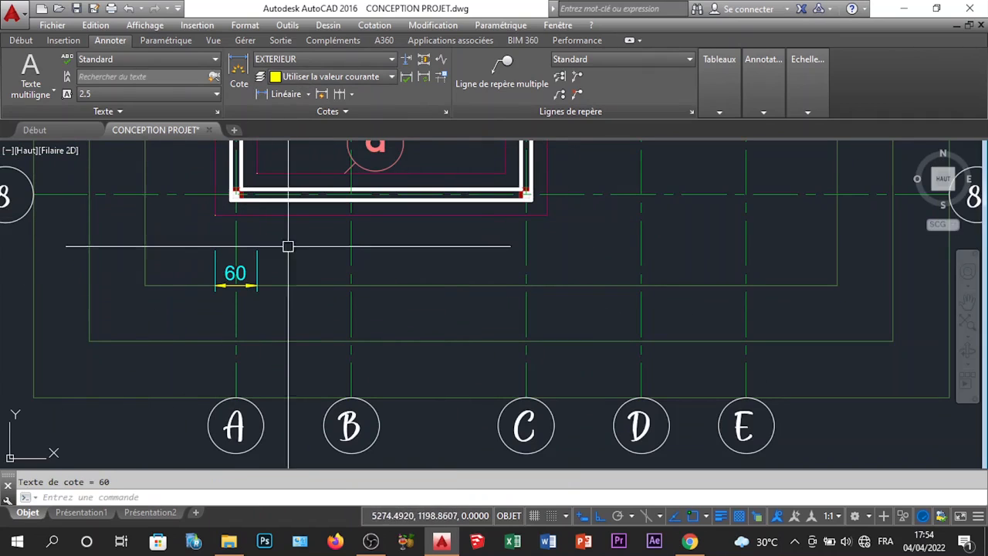
Continue the dimension chain below the plan to the inner edge of the footing along axis C
left_click(344, 94)
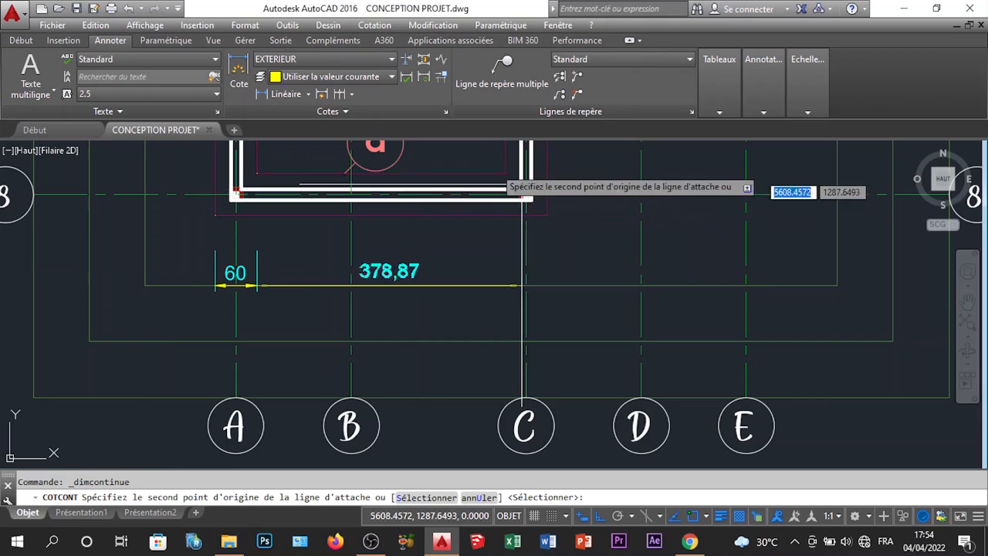
left_click(503, 173)
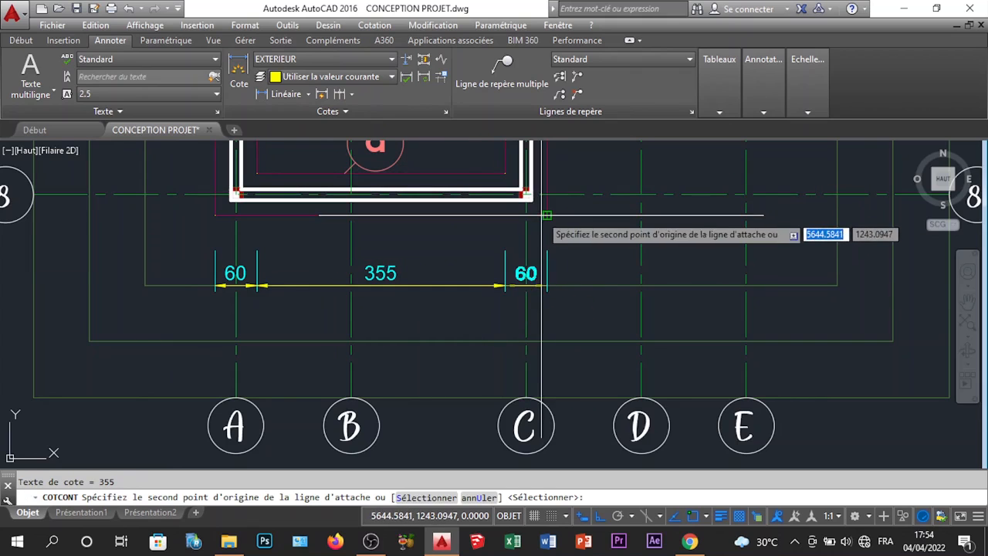
Continue the inner dimension chain below the plan from the right footing edge at axis C to both footing edges at axis E
left_click(546, 215)
scroll(460, 233, "down", 2)
middle_click_drag(653, 264, 492, 352)
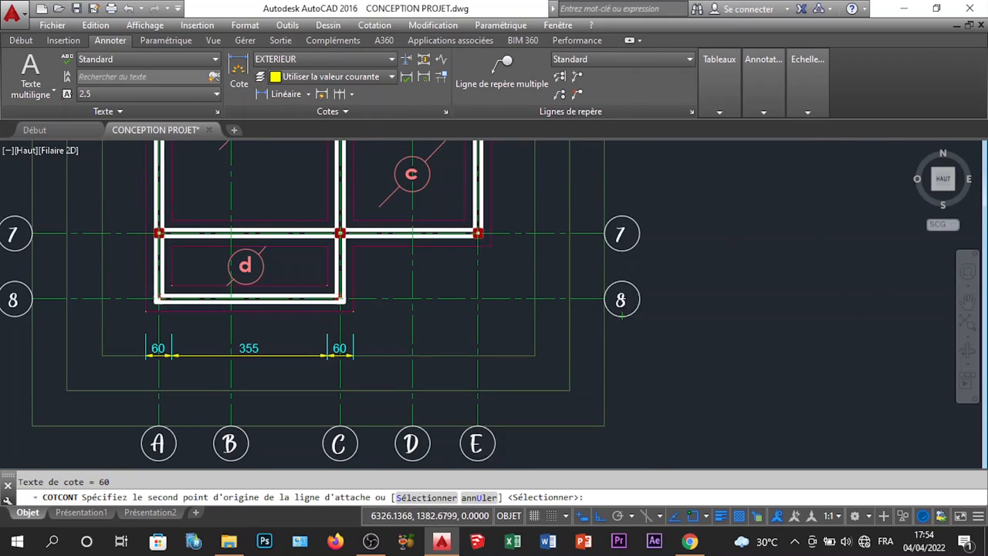
left_click(464, 232)
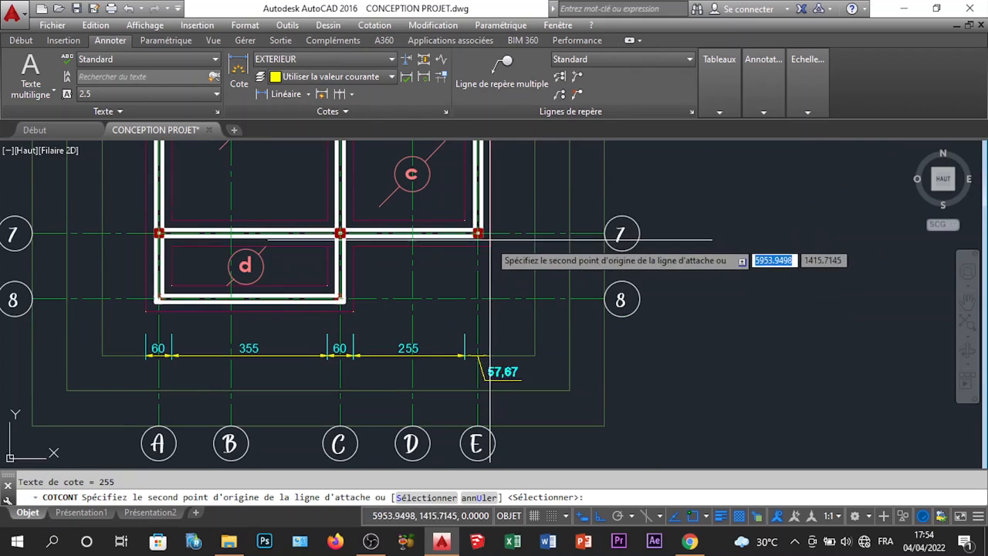
left_click(491, 245)
scroll(510, 332, "down", 2)
middle_click_drag(512, 338, 456, 420)
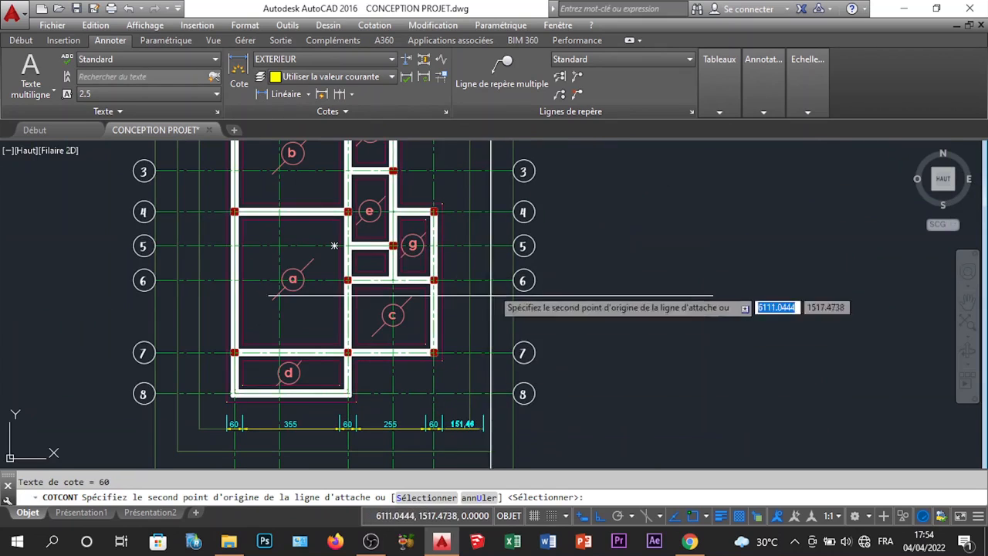
key("Escape")
Add a linear dimension between axes A and B on the second guide line below the plan
middle_click_drag(395, 443, 326, 338)
scroll(326, 337, "up", 4)
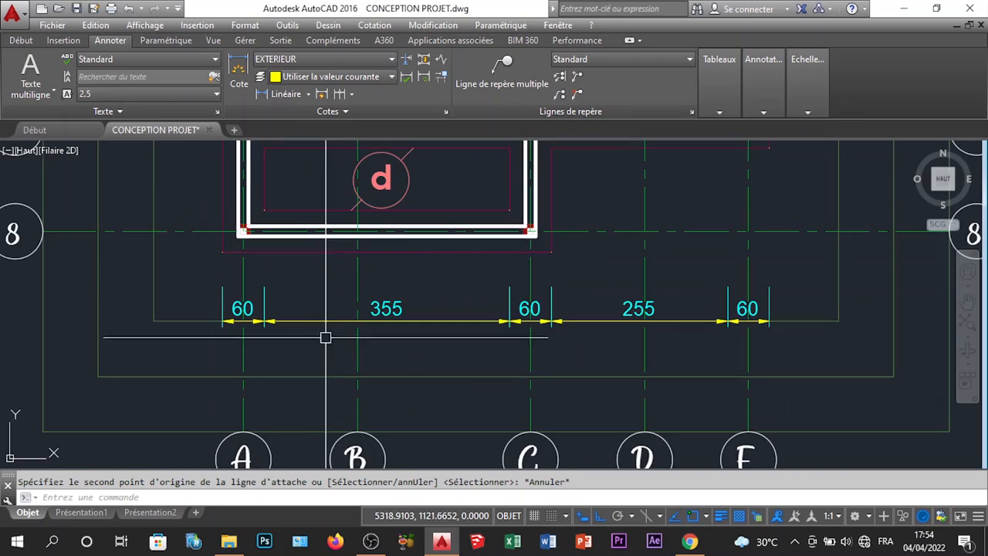
left_click(285, 94)
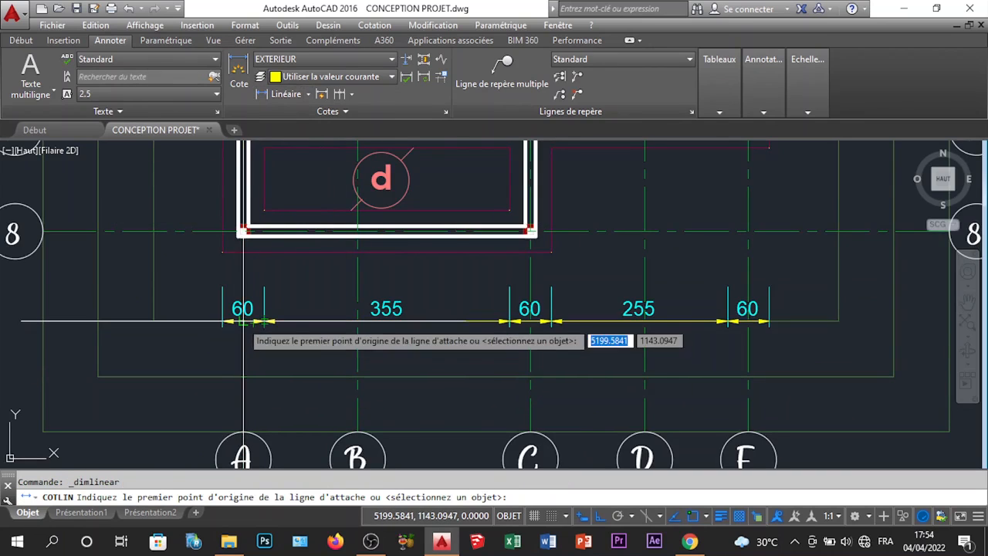
left_click(243, 323)
left_click(358, 320)
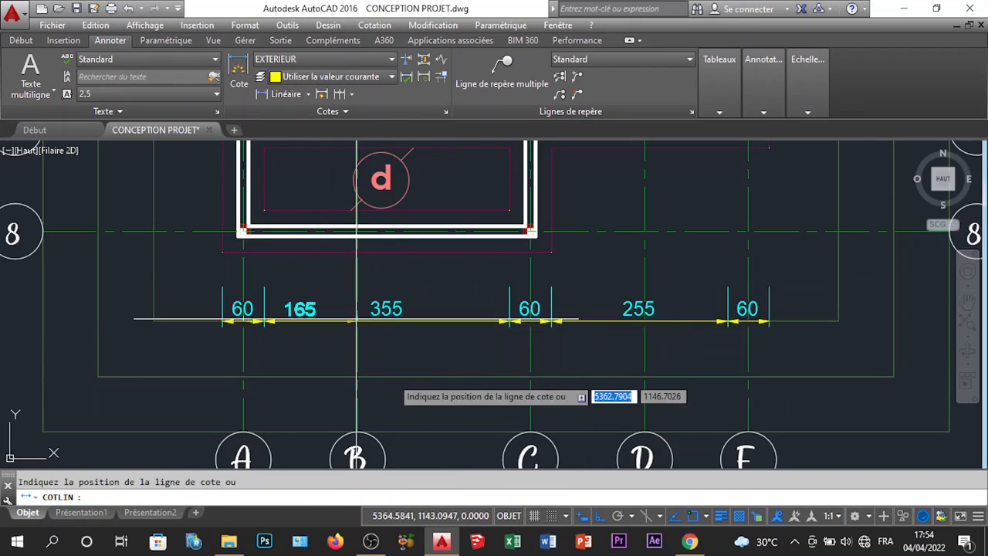
left_click(404, 379)
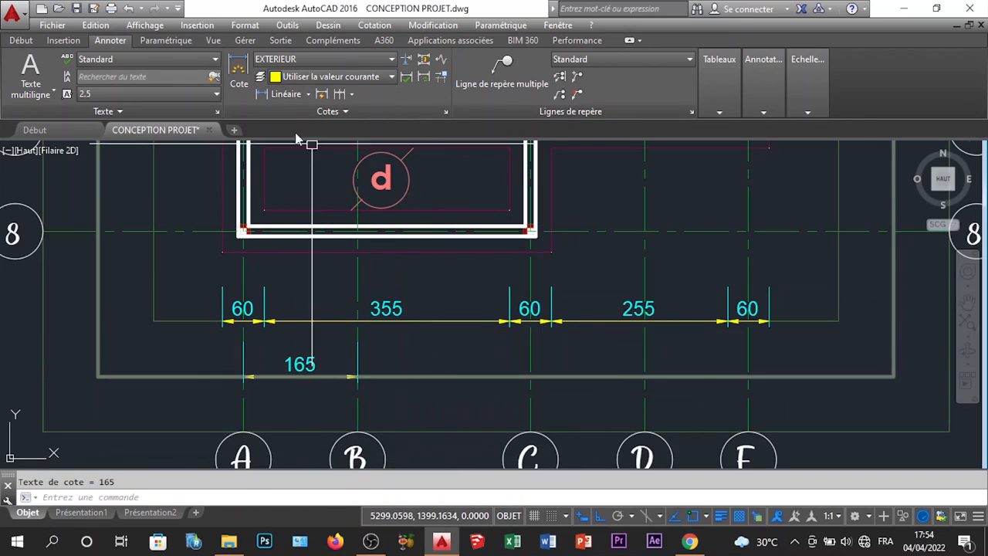
Continue the lower axis dimension chain from axis B to axes C, D and E, ending it there
left_click(529, 321)
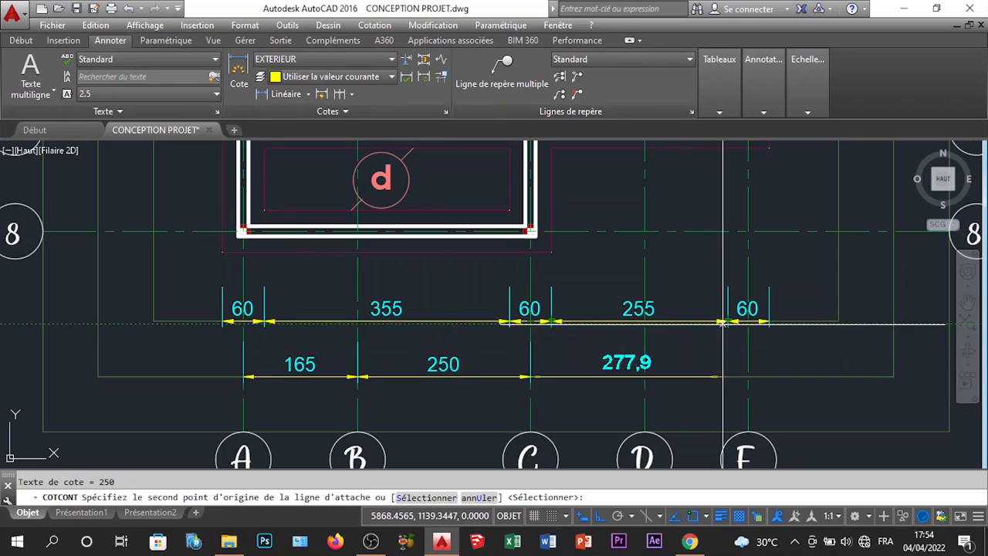
left_click(645, 316)
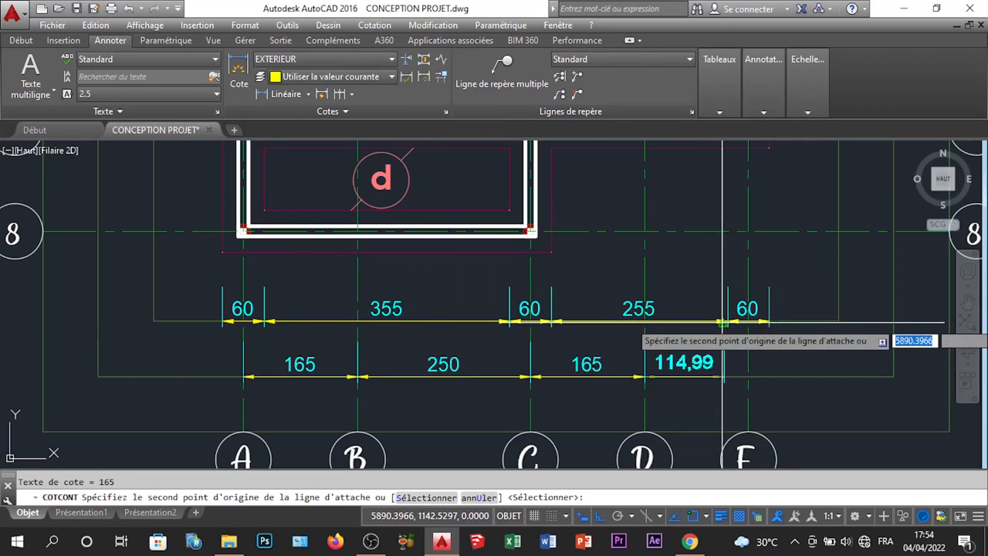
scroll(747, 323, "up", 2)
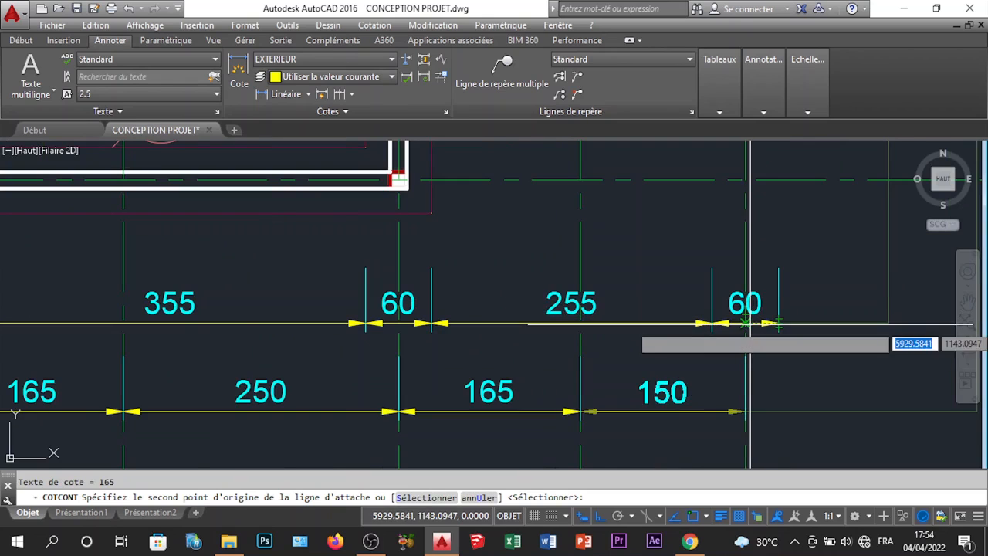
left_click(747, 323)
scroll(622, 347, "down", 2)
key("Escape")
Examine the dimension chains above and below the foundation plan and compare their axis and footing dimensions
scroll(519, 353, "down", 2)
scroll(519, 354, "down", 3)
scroll(502, 340, "up", 3)
scroll(510, 326, "down", 4)
scroll(511, 230, "up", 4)
scroll(516, 251, "up", 4)
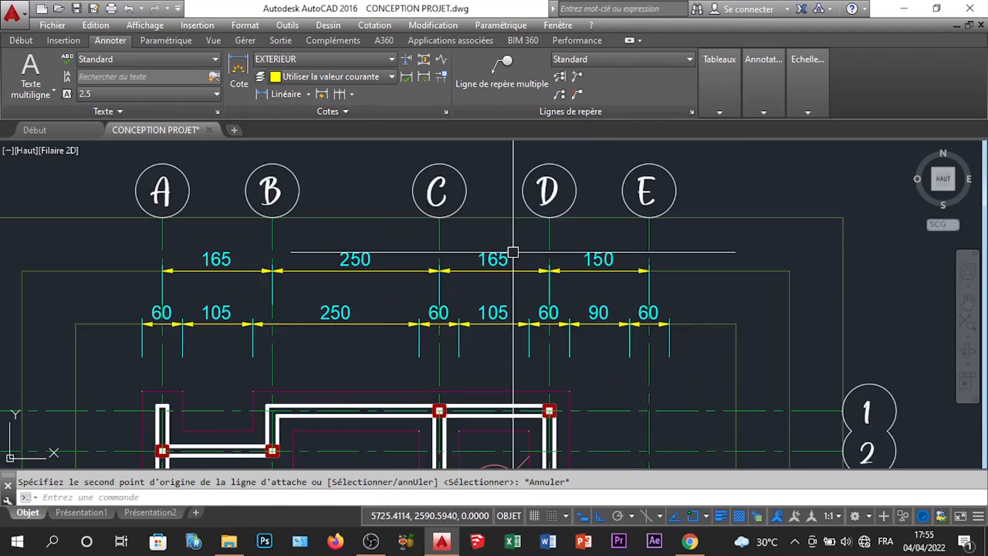
scroll(516, 247, "down", 8)
scroll(501, 367, "up", 4)
middle_click_drag(454, 445, 441, 351)
scroll(442, 386, "up", 4)
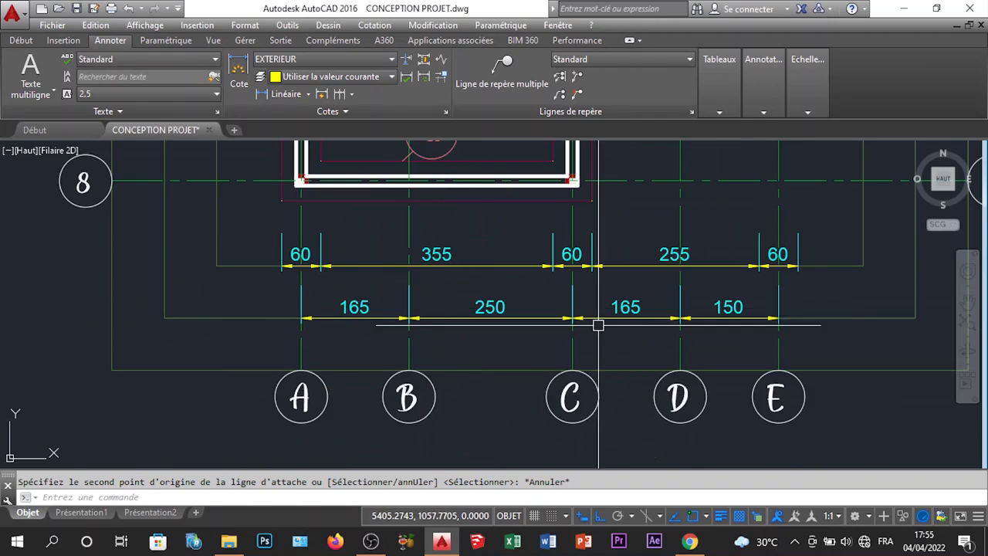
scroll(599, 325, "down", 6)
scroll(575, 232, "up", 6)
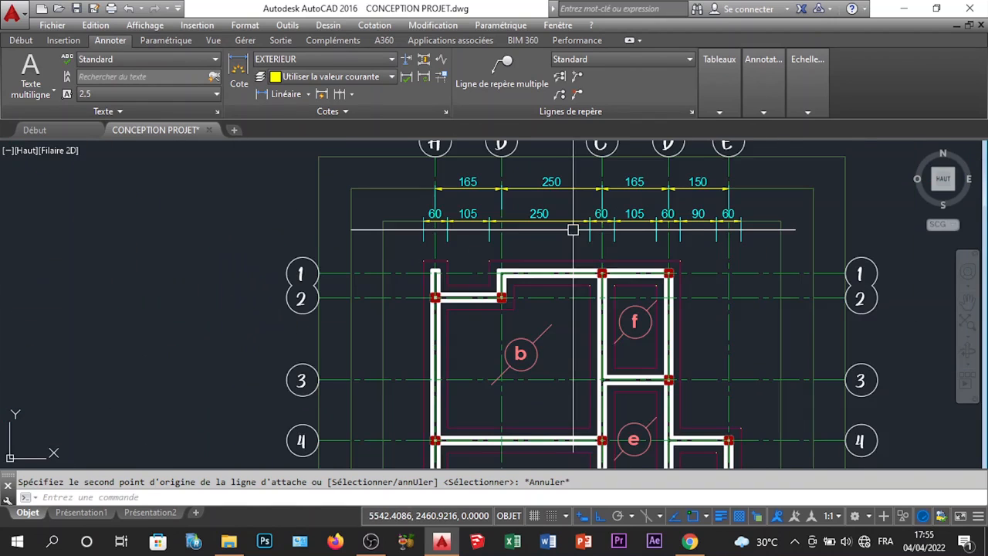
scroll(572, 229, "down", 6)
scroll(579, 344, "up", 6)
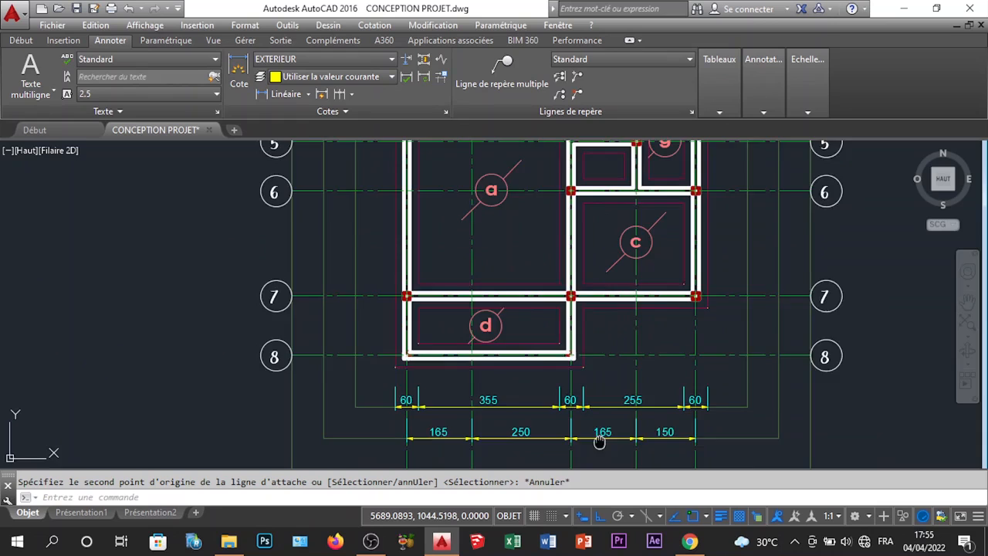
middle_click_drag(599, 440, 599, 371)
scroll(571, 255, "down", 6)
scroll(571, 279, "up", 6)
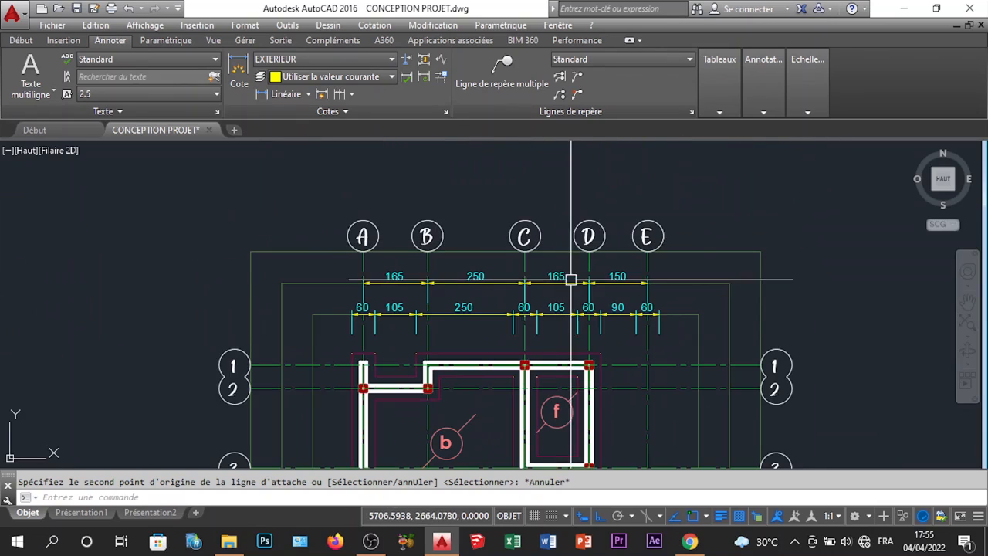
scroll(626, 271, "down", 6)
scroll(502, 325, "up", 4)
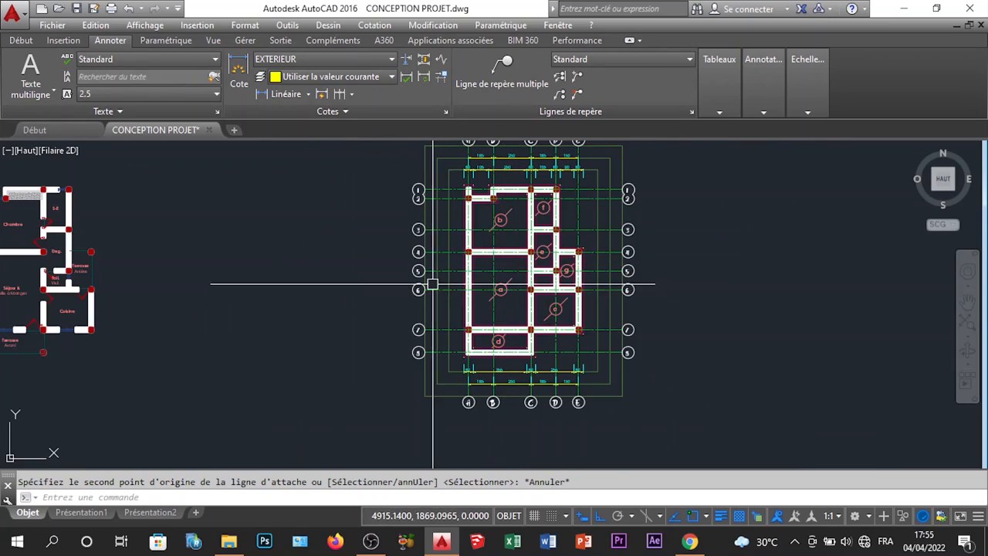
Add a vertical linear dimension for the footing width at axis 8 on the inner guide line left of the plan
scroll(479, 418, "up", 4)
left_click(278, 94)
scroll(427, 264, "up", 2)
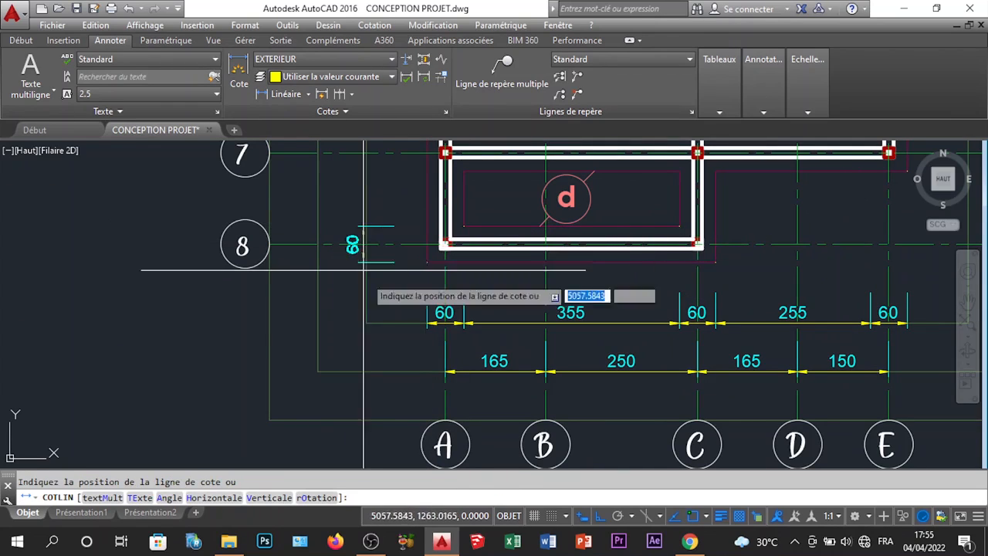
left_click(369, 326)
Continue the vertical dimension chain left of the plan upward through both footing edges at axis 7 and at axis 4
scroll(403, 301, "down", 4)
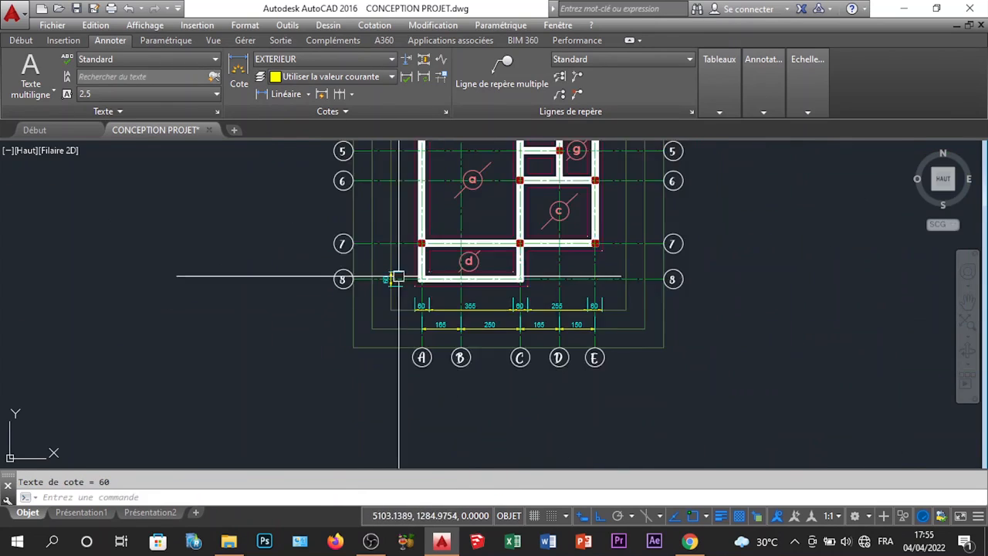
scroll(395, 252, "up", 4)
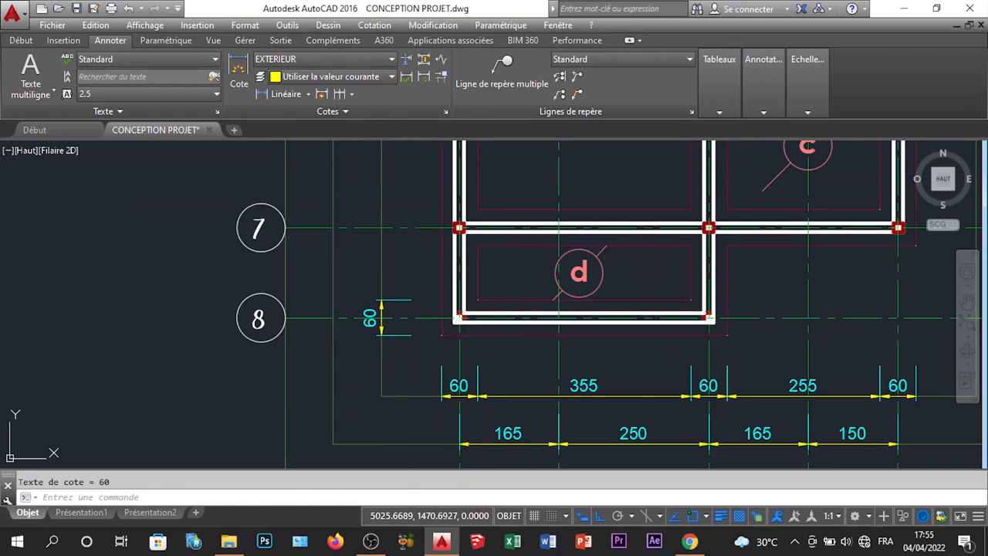
left_click(321, 93)
left_click(477, 245)
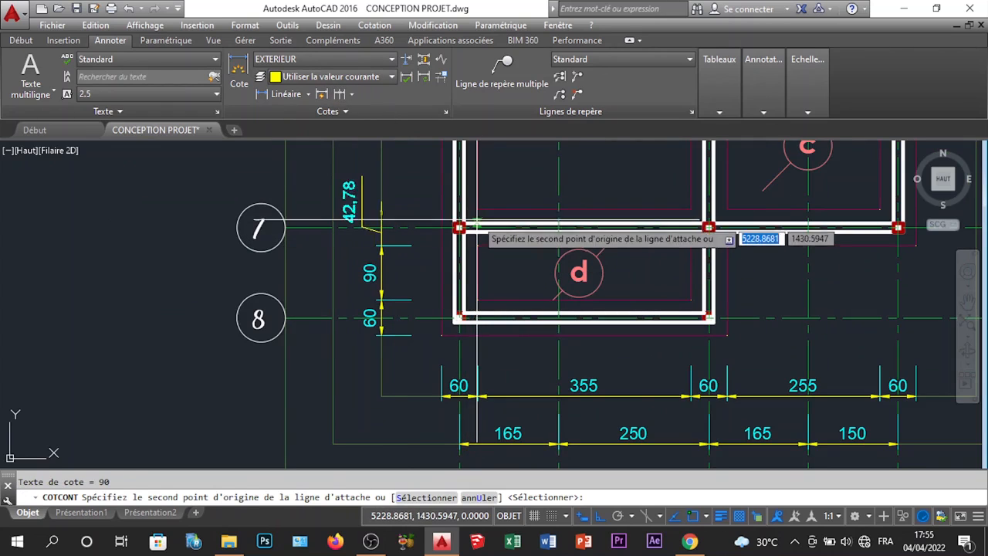
left_click(477, 209)
scroll(478, 224, "down", 3)
scroll(434, 276, "up", 3)
middle_click_drag(434, 274, 439, 369)
scroll(456, 206, "up", 2)
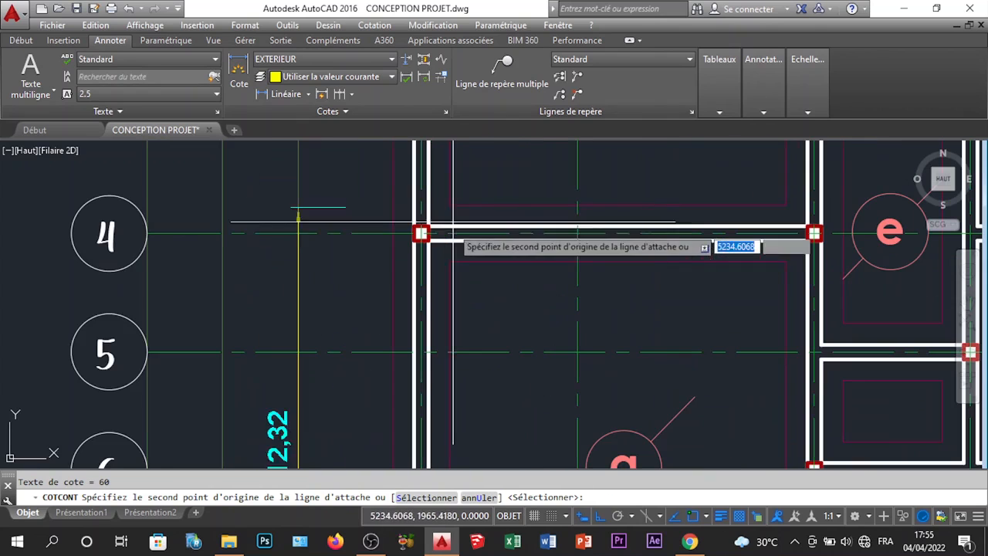
left_click(445, 262)
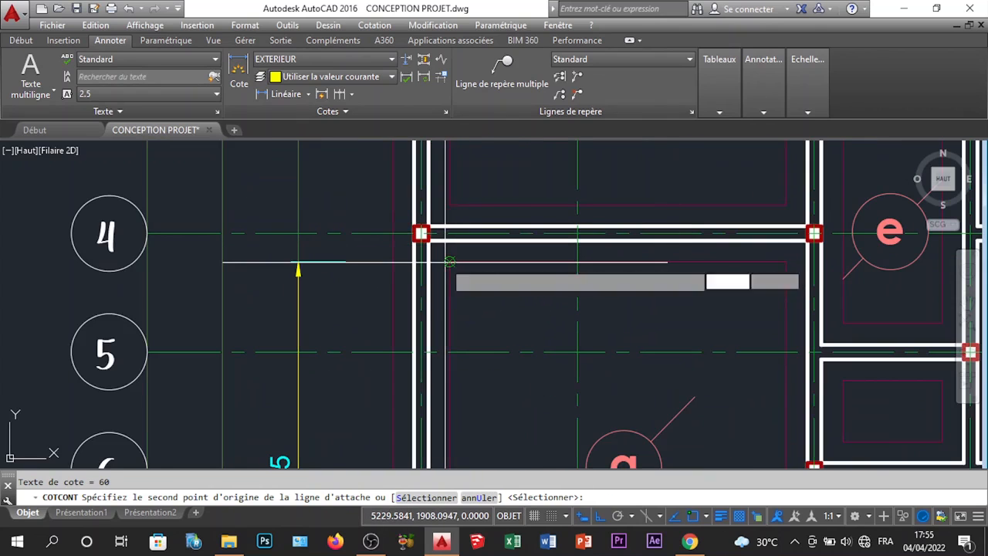
left_click(449, 204)
Continue the left inner dimension chain through the footing edges at axis 2 up to the outer footing edge at axis 1, then end it
scroll(436, 266, "down", 3)
middle_click_drag(437, 267, 434, 391)
scroll(459, 214, "up", 4)
left_click(442, 220)
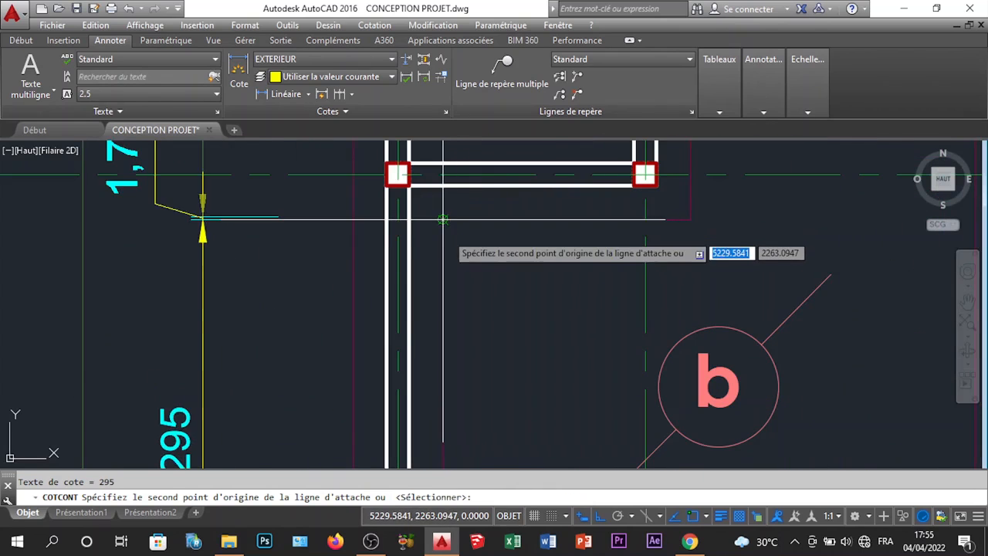
scroll(448, 209, "down", 4)
left_click(446, 201)
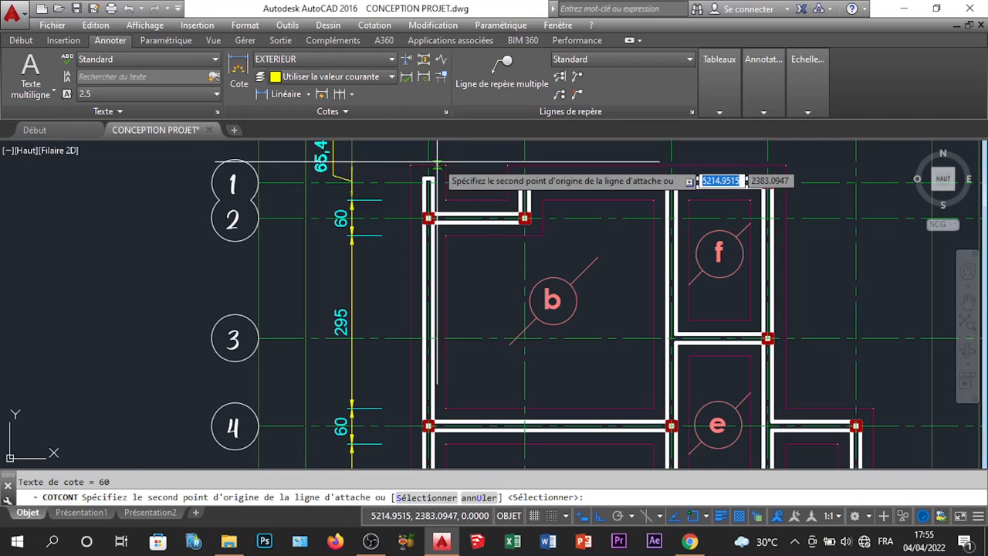
left_click(446, 165)
scroll(425, 304, "down", 2)
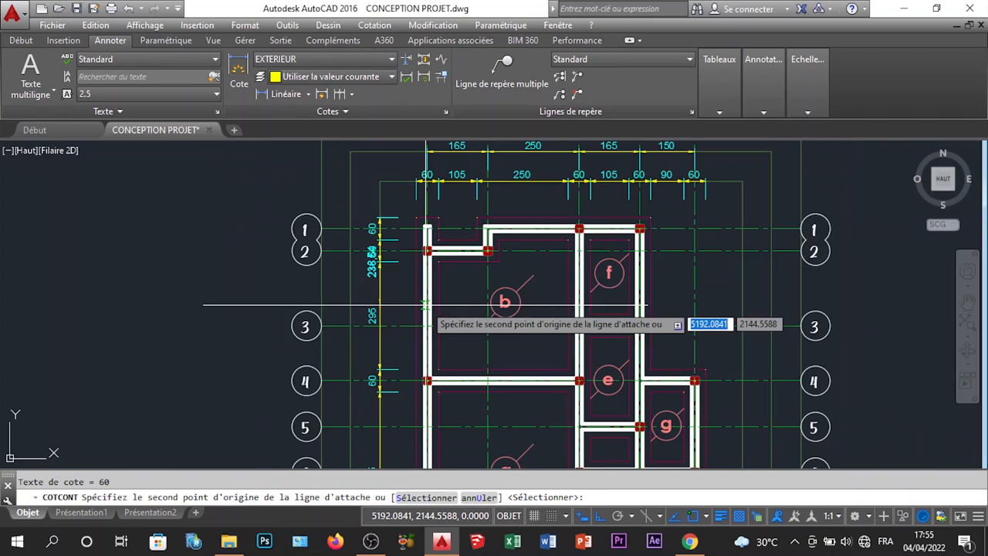
key("Escape")
Add a vertical linear dimension between axes 8 and 7 on the second guide line left of the plan
scroll(401, 262, "up", 2)
middle_click_drag(414, 250, 433, 224)
scroll(427, 260, "down", 5)
scroll(410, 372, "up", 4)
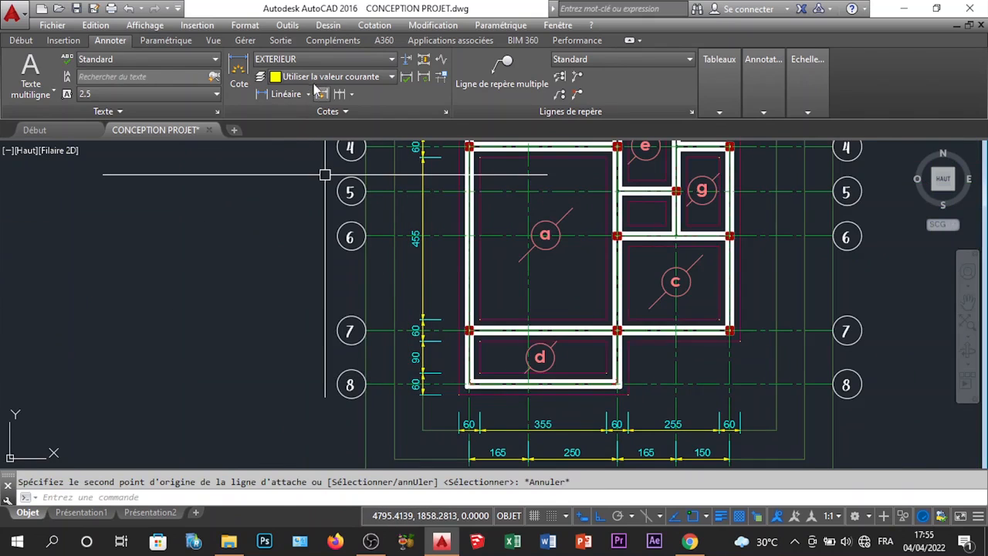
left_click(291, 98)
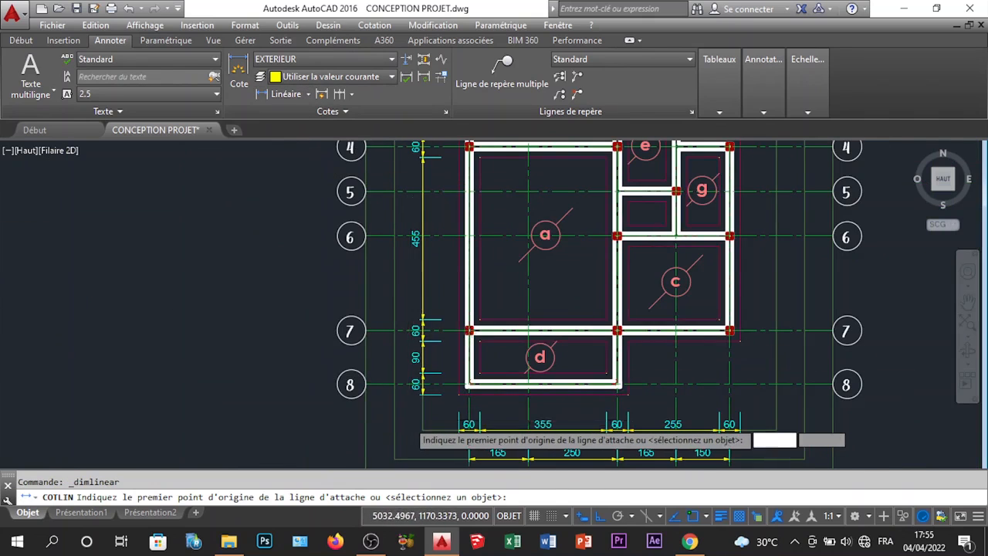
scroll(409, 421, "up", 2)
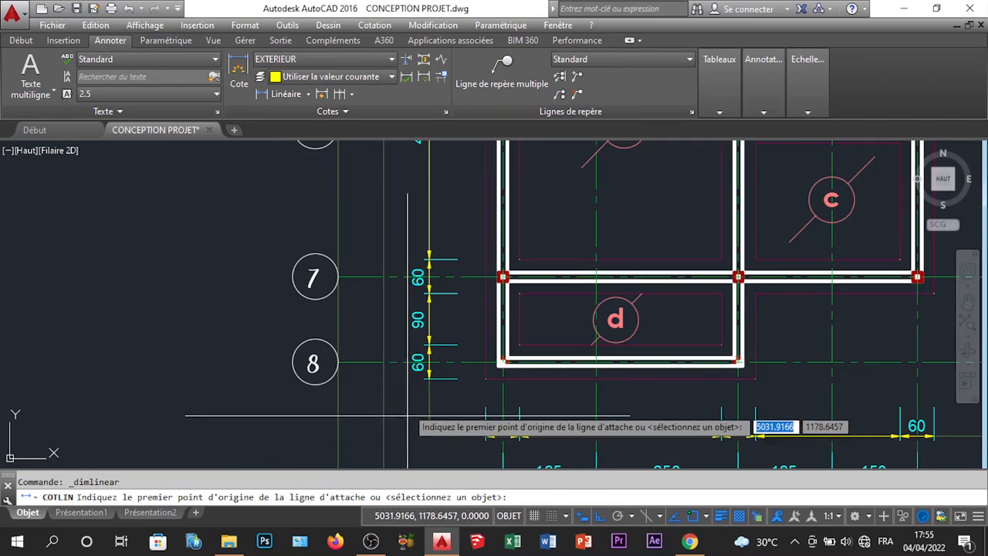
left_click(485, 361)
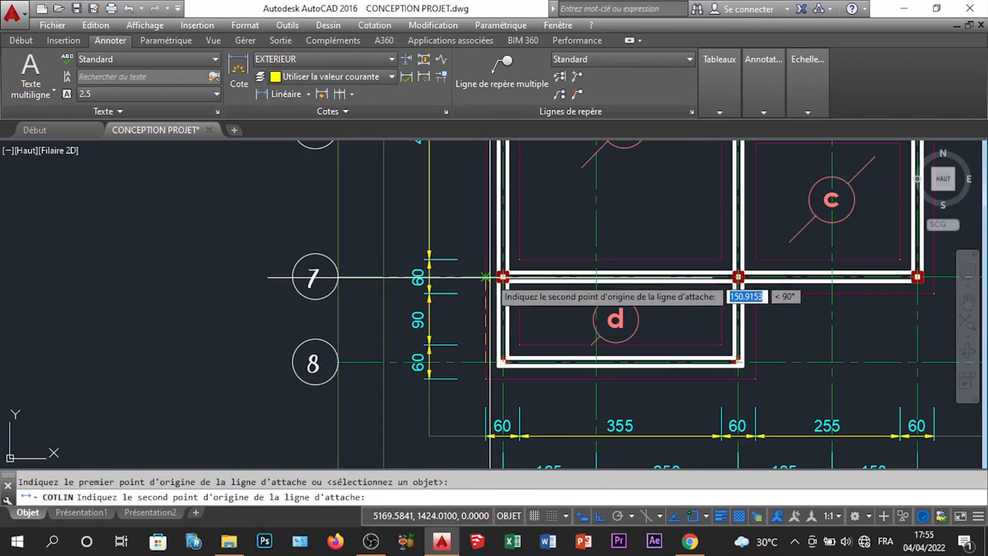
left_click(503, 277)
left_click(383, 261)
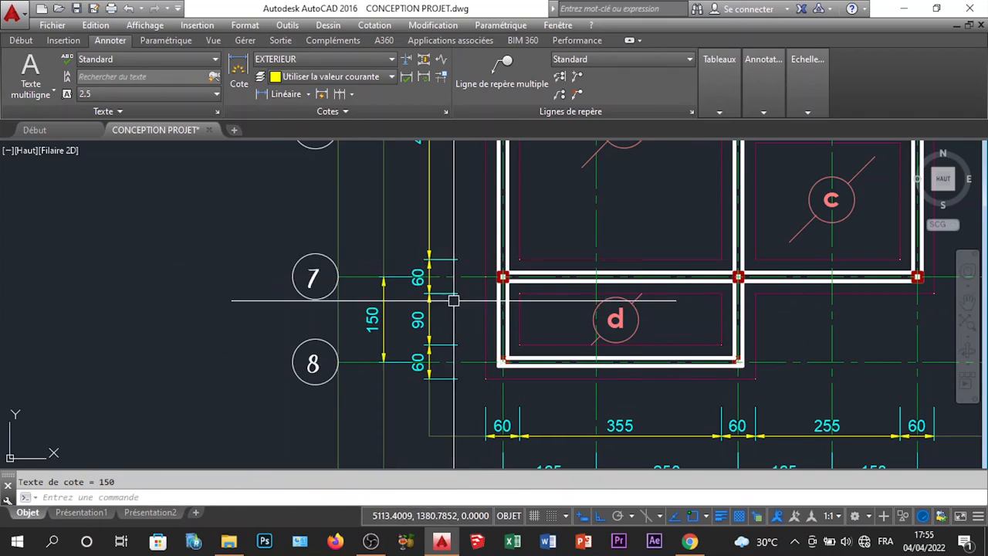
Continue the axis-spacing dimension chain on the second guide line left of the plan from axis 7 through axes 6, 5 and 4
middle_click_drag(451, 301, 444, 357)
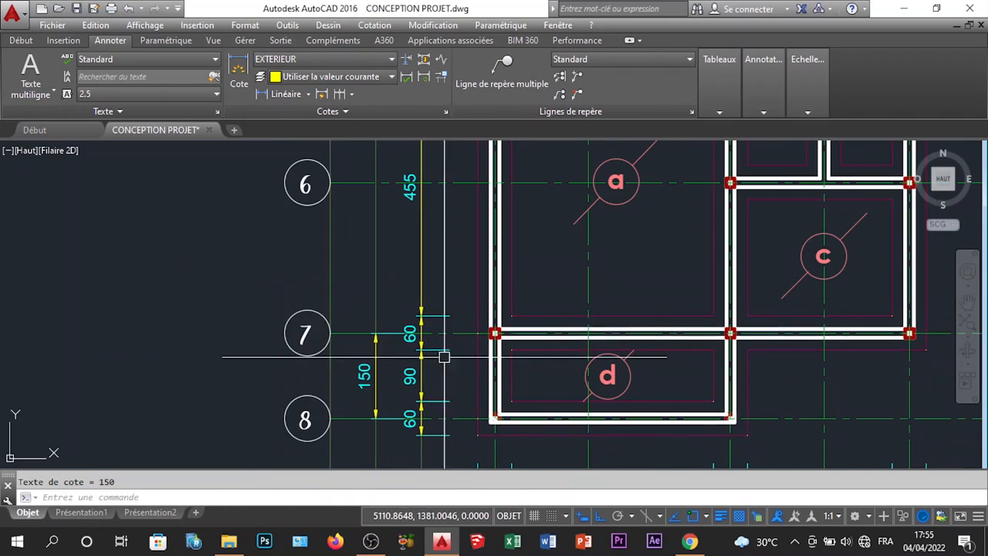
left_click(339, 94)
middle_click_drag(370, 187, 377, 296)
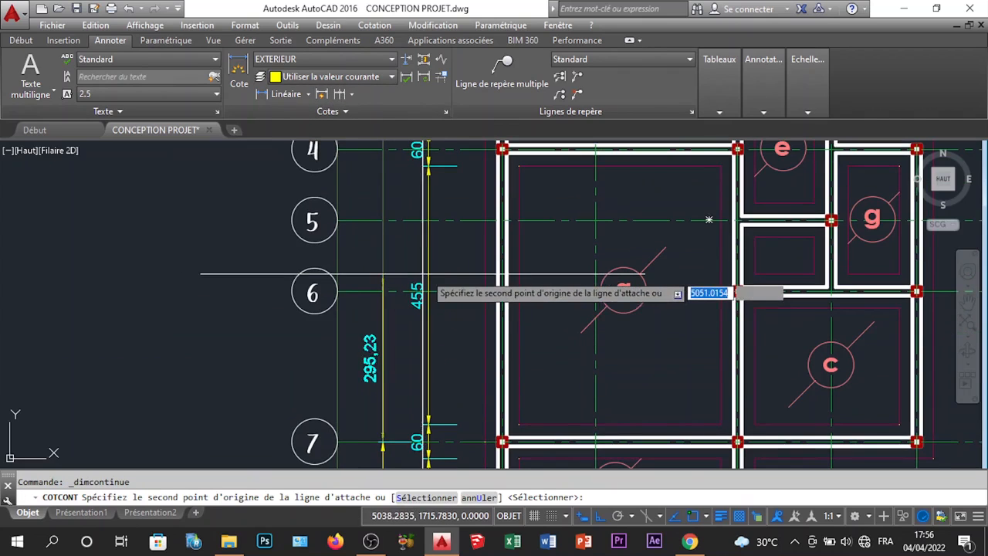
left_click(422, 292)
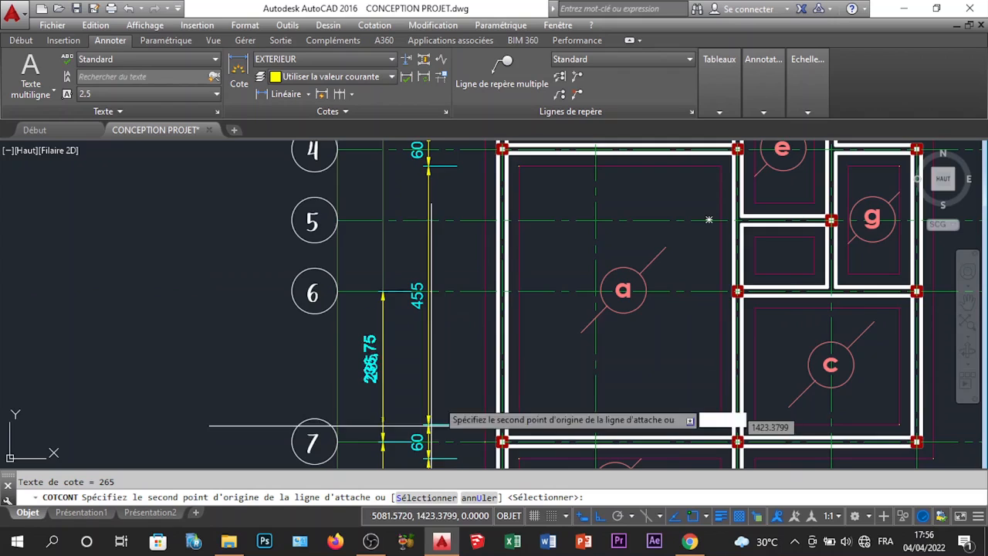
middle_click_drag(440, 333, 435, 451)
scroll(429, 281, "up", 2)
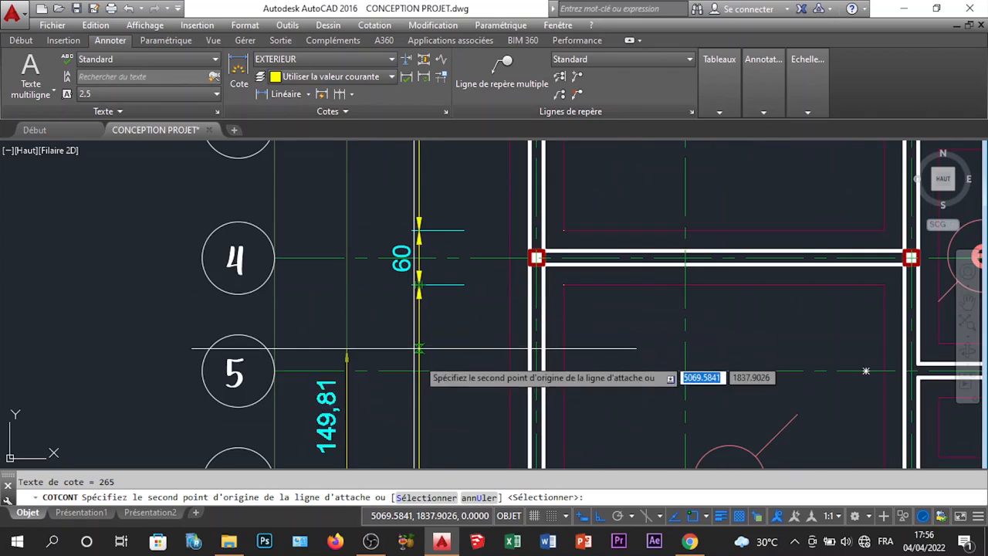
left_click(418, 371)
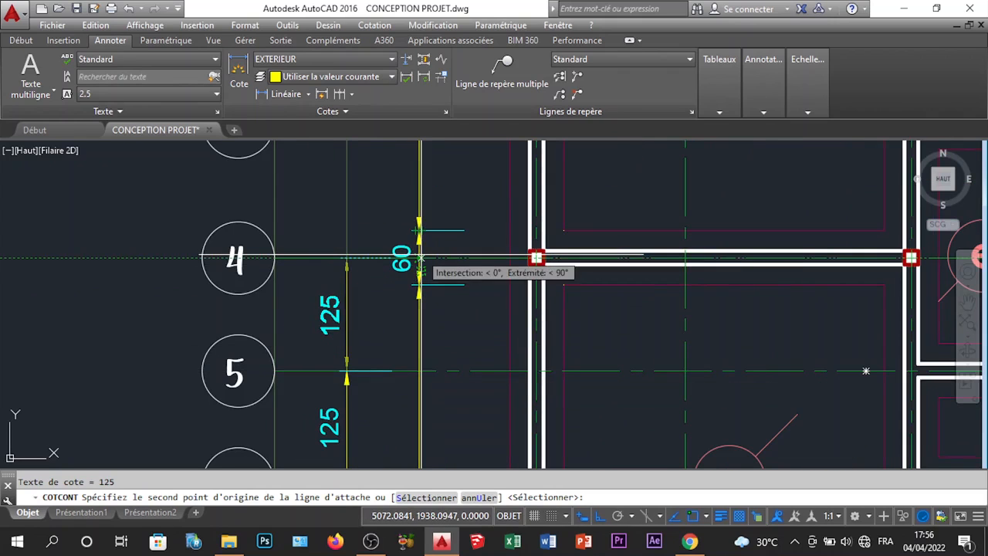
middle_click_drag(431, 316, 432, 452)
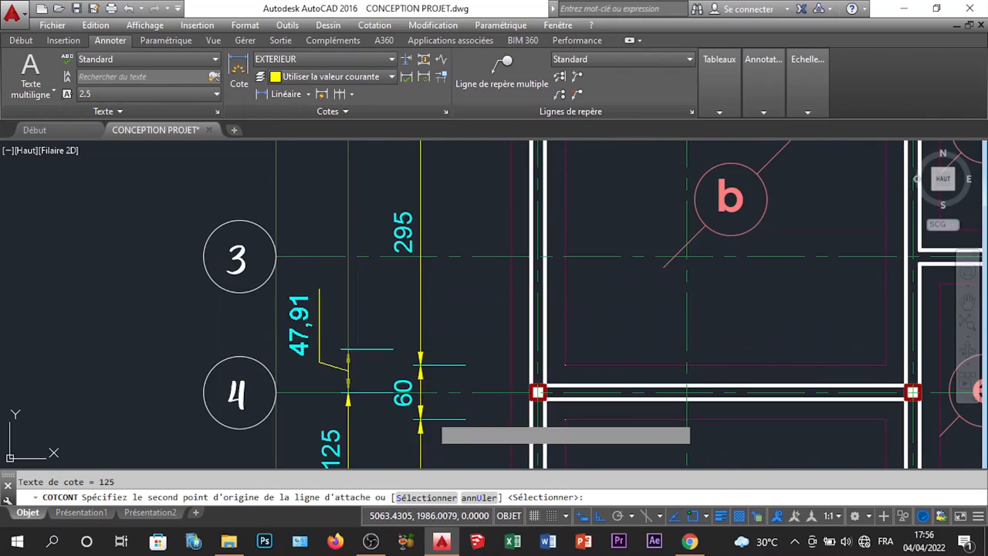
Continue the left axis-spacing dimension chain through axes 3 and 2 up to axis 1, and end it
scroll(413, 293, "up", 2)
left_click_drag(413, 292, 413, 440)
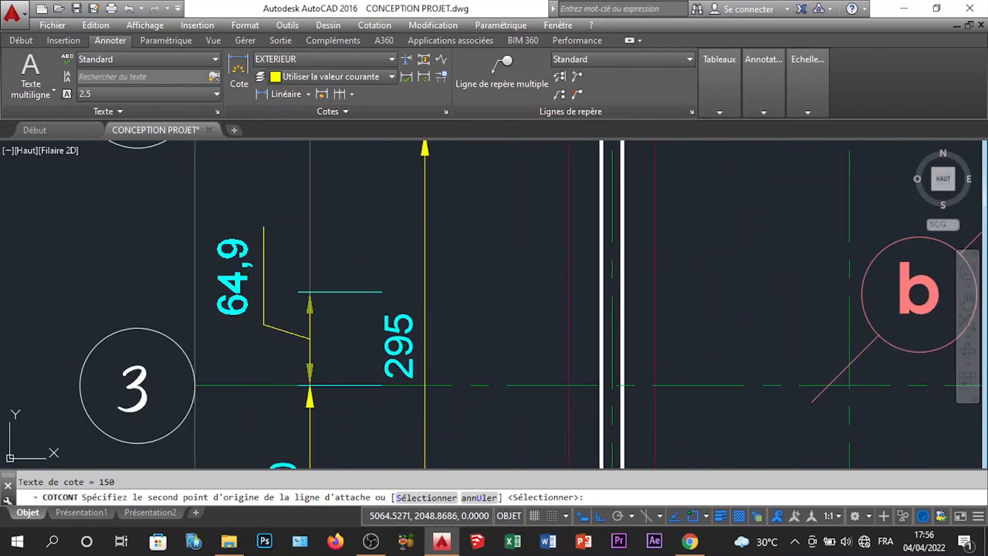
scroll(417, 427, "down", 4)
scroll(418, 300, "up", 4)
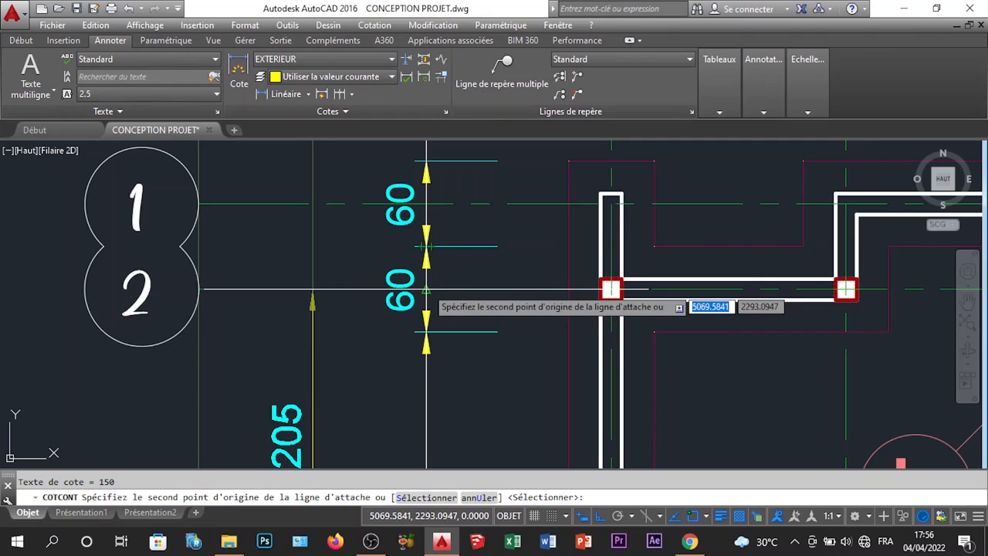
left_click(426, 292)
left_click(451, 206)
scroll(388, 260, "down", 4)
key("Escape")
Add a vertical linear dimension for the footing width at axis 1 on the inner guide line right of the plan
scroll(232, 214, "down", 5)
scroll(423, 269, "up", 5)
middle_click_drag(423, 268, 383, 427)
scroll(390, 365, "down", 5)
scroll(396, 259, "up", 5)
middle_click_drag(493, 228, 367, 266)
scroll(452, 221, "down", 4)
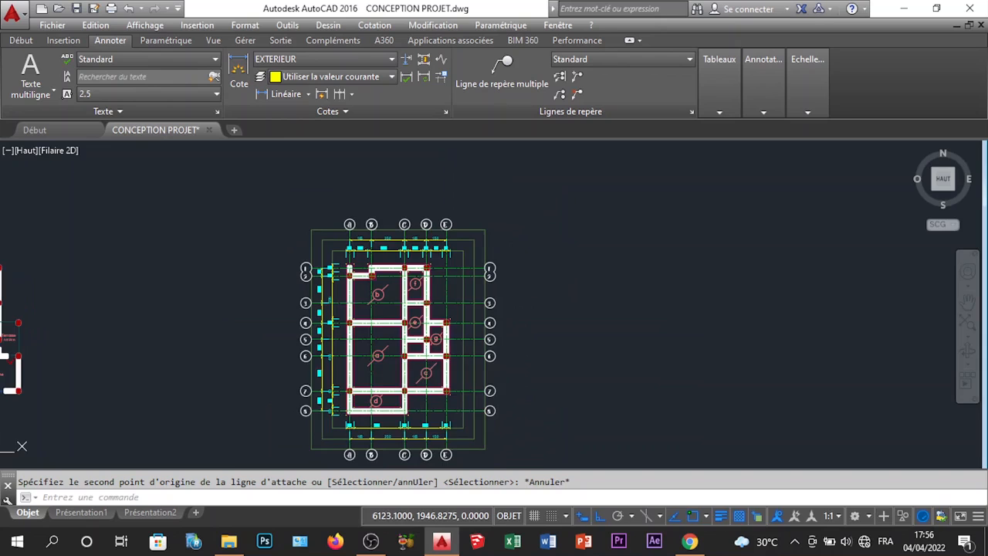
scroll(478, 279, "up", 4)
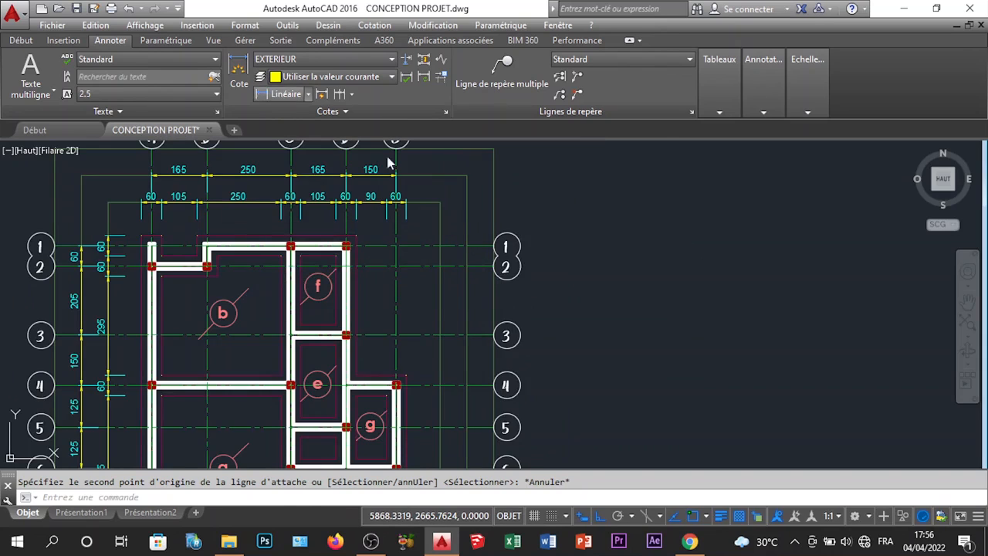
scroll(361, 248, "up", 5)
left_click(339, 202)
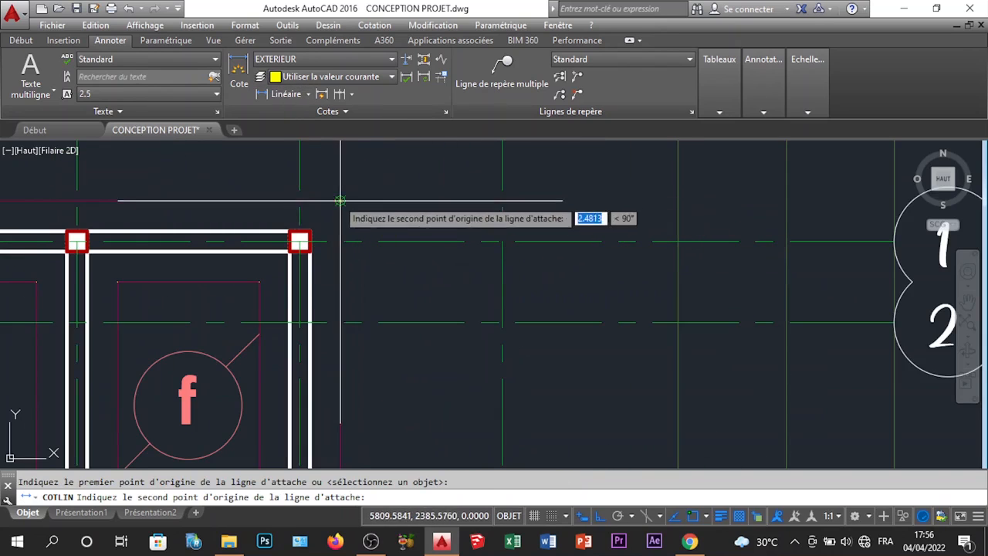
left_click(259, 281)
scroll(438, 284, "down", 3)
scroll(444, 293, "up", 5)
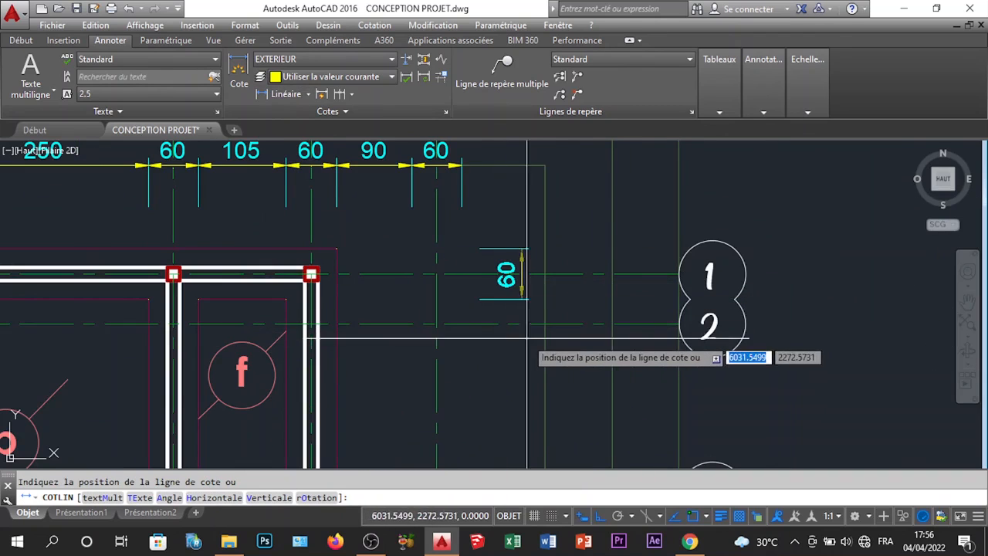
left_click(545, 348)
Continue the right inner dimension chain downward through both footing edges at axis 3
scroll(458, 309, "down", 4)
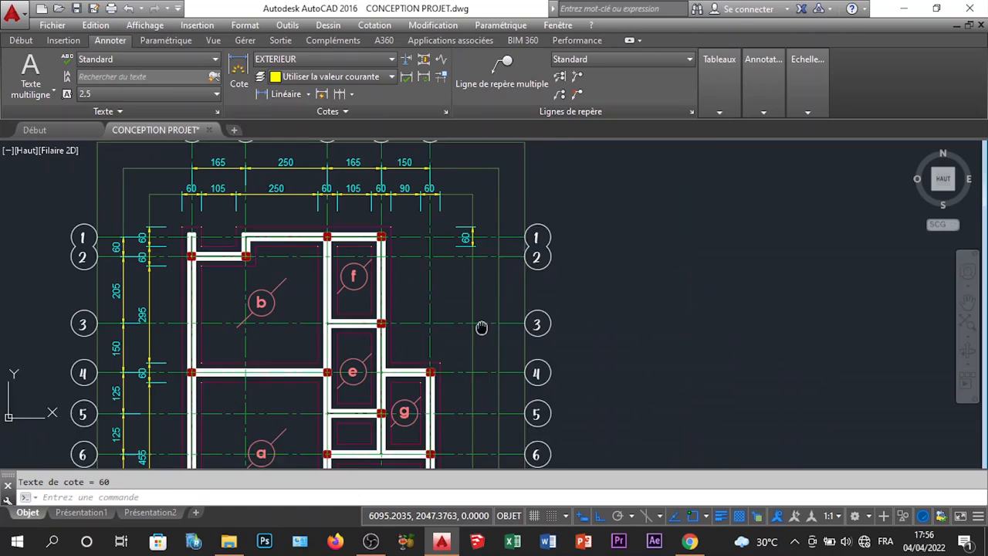
scroll(458, 309, "up", 1)
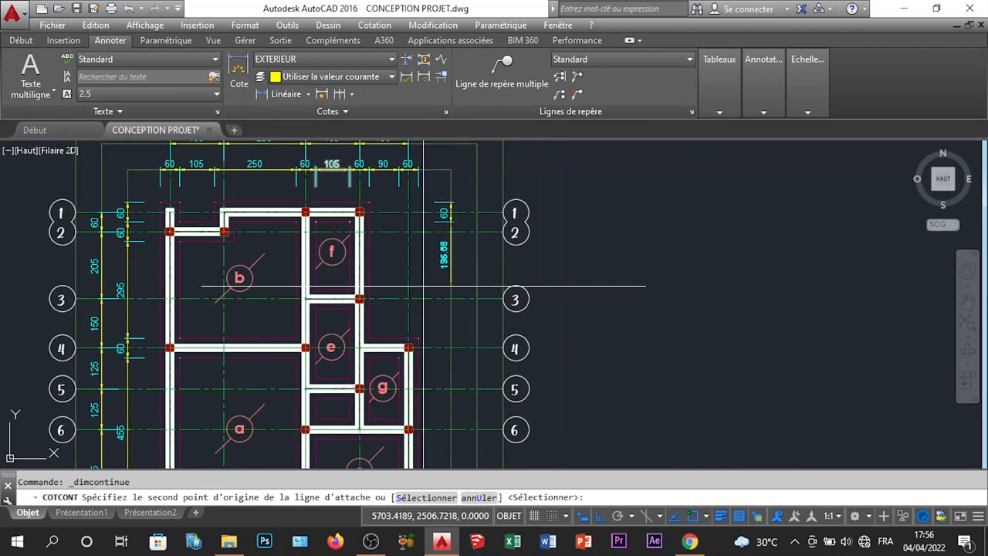
scroll(369, 309, "up", 4)
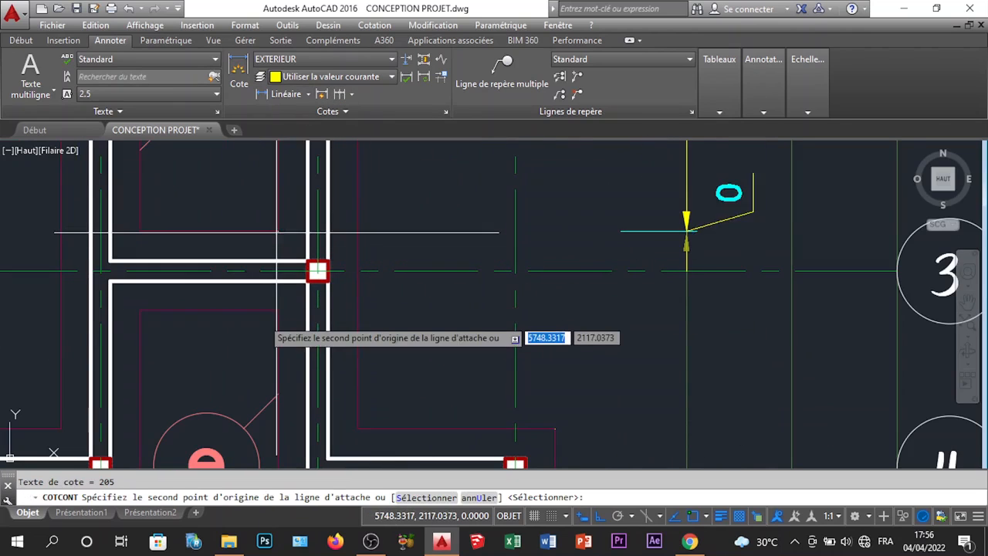
left_click(407, 303)
scroll(409, 241, "down", 4)
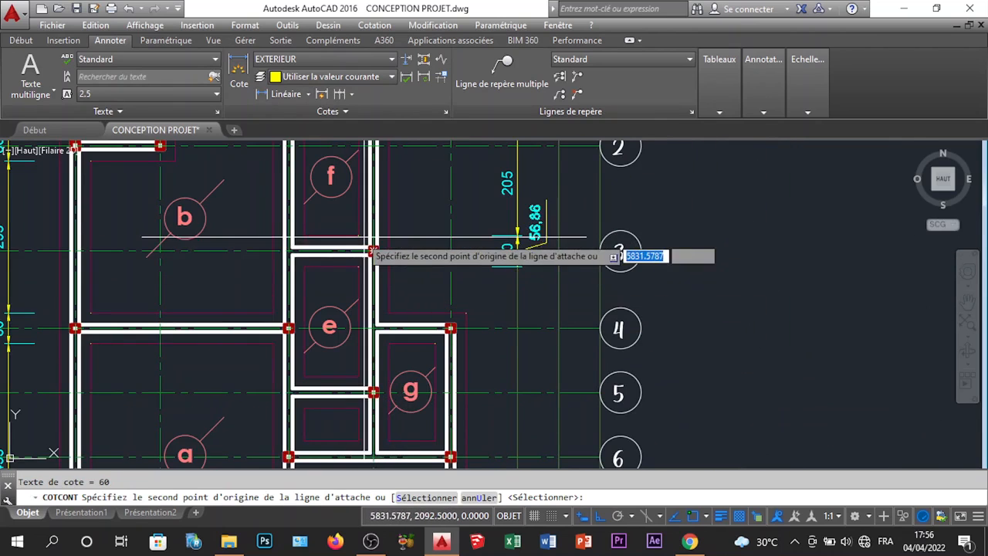
Continue the right inner dimension chain through both footing edges at axis 4
scroll(460, 290, "down", 4)
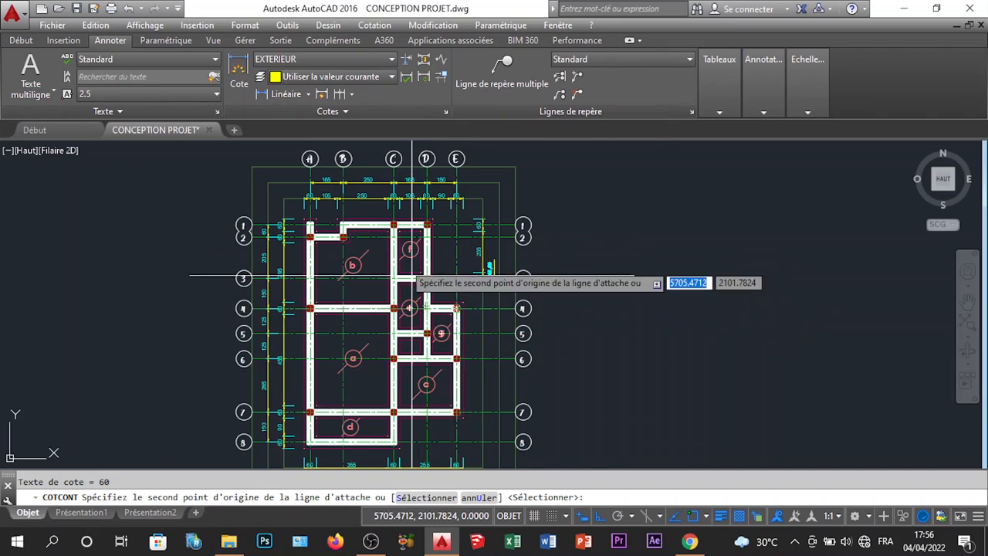
scroll(411, 275, "up", 3)
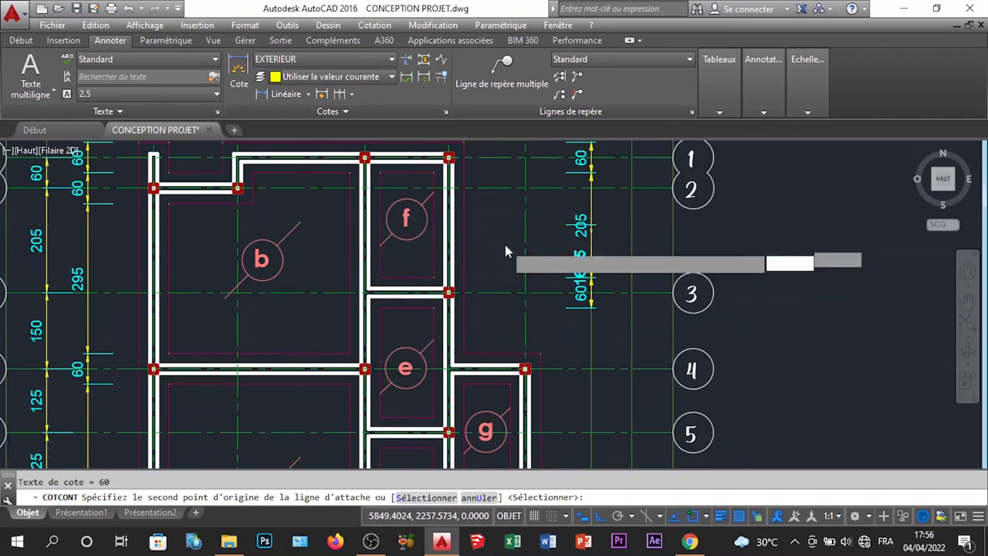
scroll(513, 262, "down", 4)
scroll(525, 309, "up", 4)
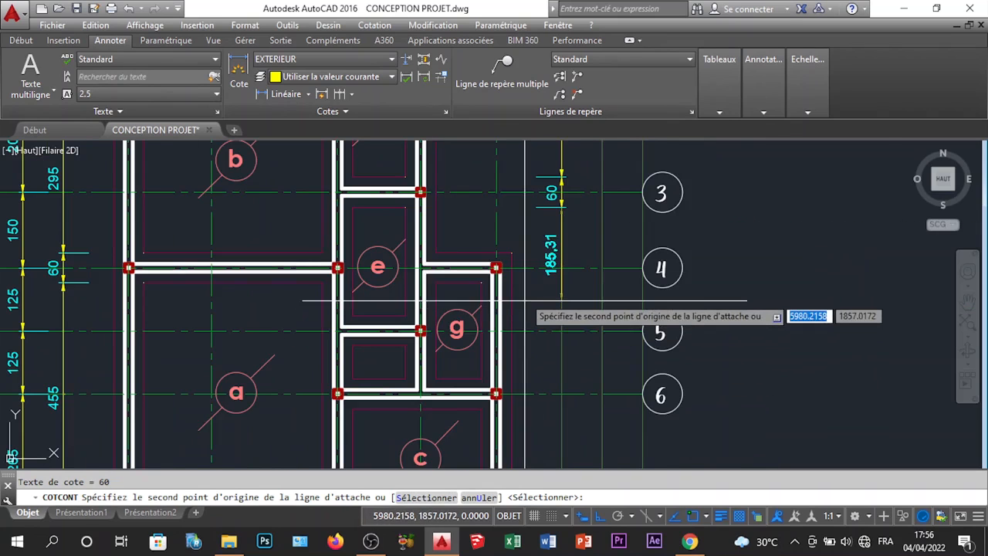
scroll(498, 284, "up", 2)
left_click(523, 237)
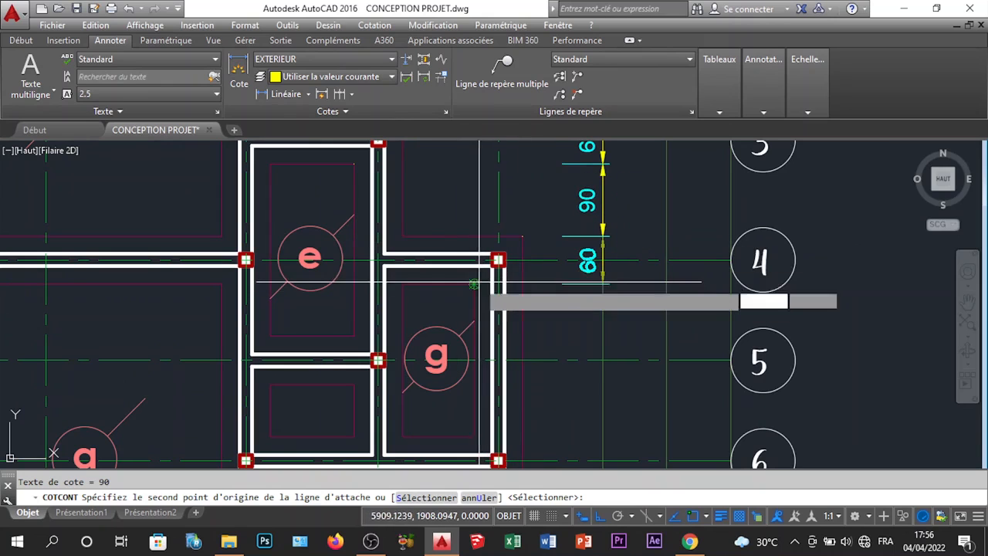
left_click(474, 284)
Continue the right inner dimension chain through both footing edges at axis 6
scroll(474, 284, "down", 3)
scroll(538, 286, "up", 3)
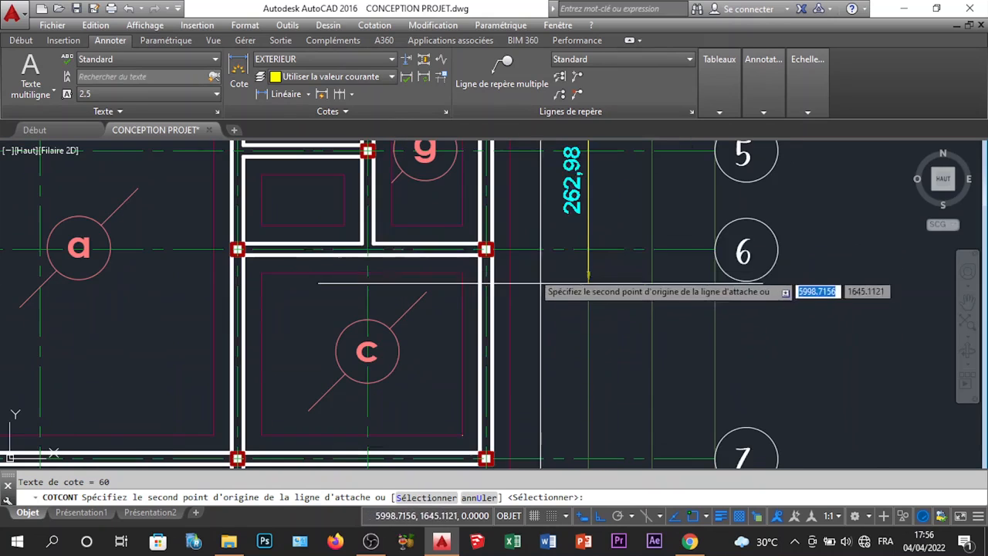
left_click(463, 226)
left_click(462, 272)
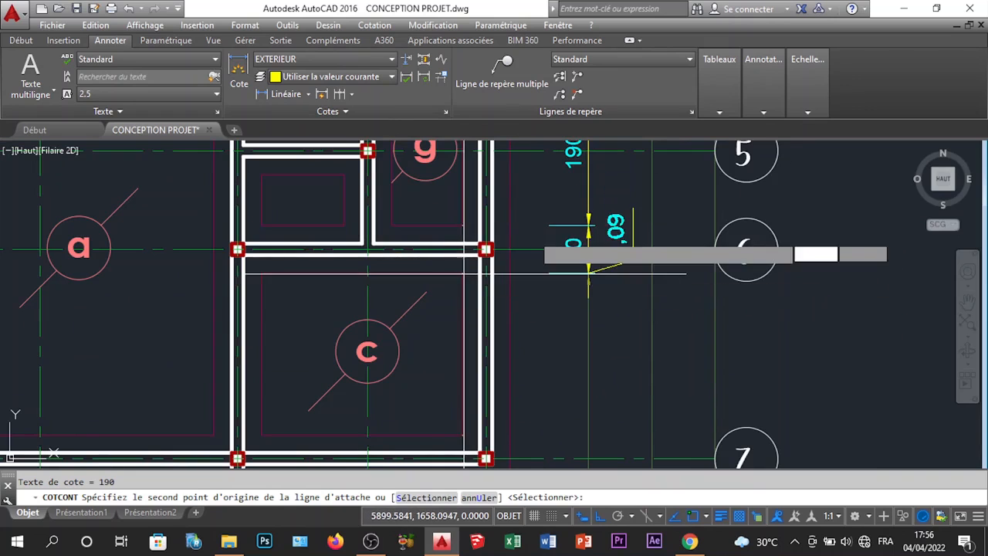
Continue the right inner dimension chain through both footing edges at axis 7, and end it there
scroll(529, 270, "down", 3)
scroll(489, 356, "up", 3)
left_click(503, 373)
left_click(533, 421)
scroll(533, 421, "down", 3)
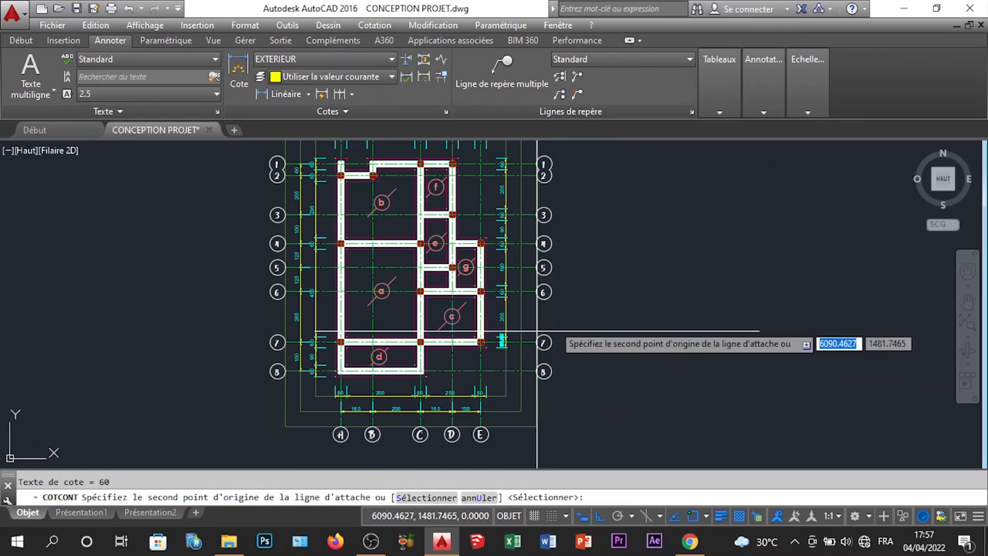
scroll(502, 322, "up", 3)
key("Escape")
Add a vertical linear dimension between axes 1 and 2 on the second guide line right of the plan
middle_click_drag(508, 323, 504, 395)
scroll(529, 316, "down", 4)
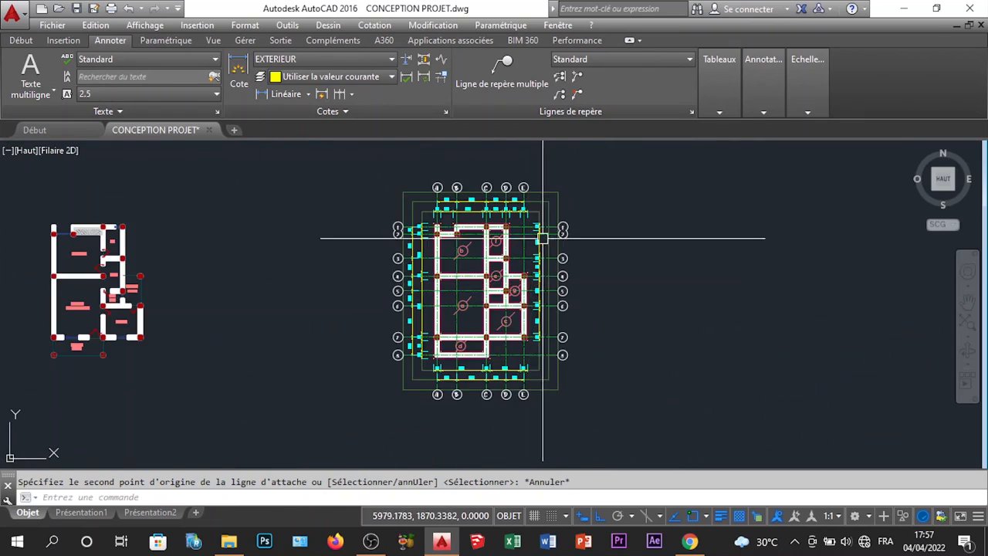
scroll(576, 220, "up", 3)
left_click(294, 97)
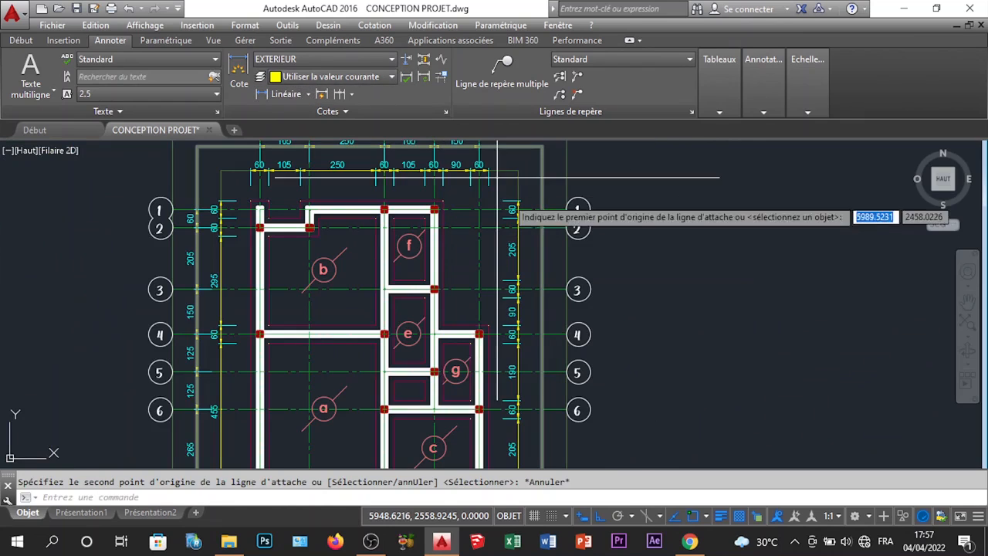
scroll(455, 193, "up", 4)
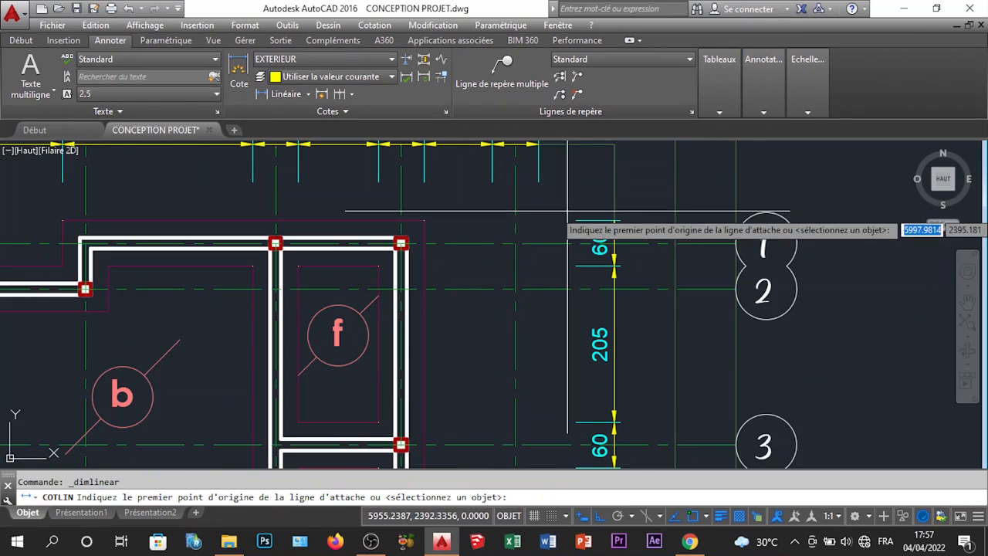
left_click(614, 244)
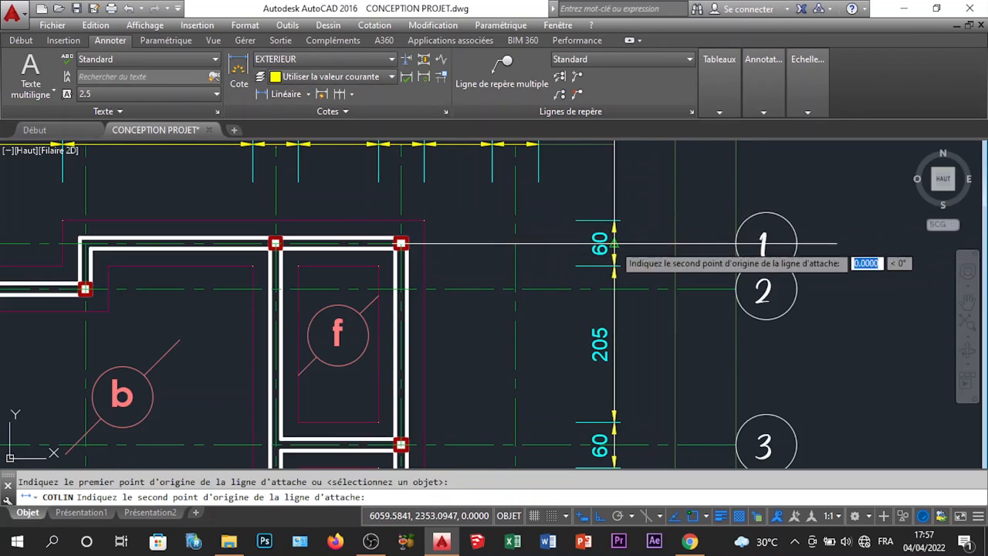
left_click(614, 292)
left_click(664, 352)
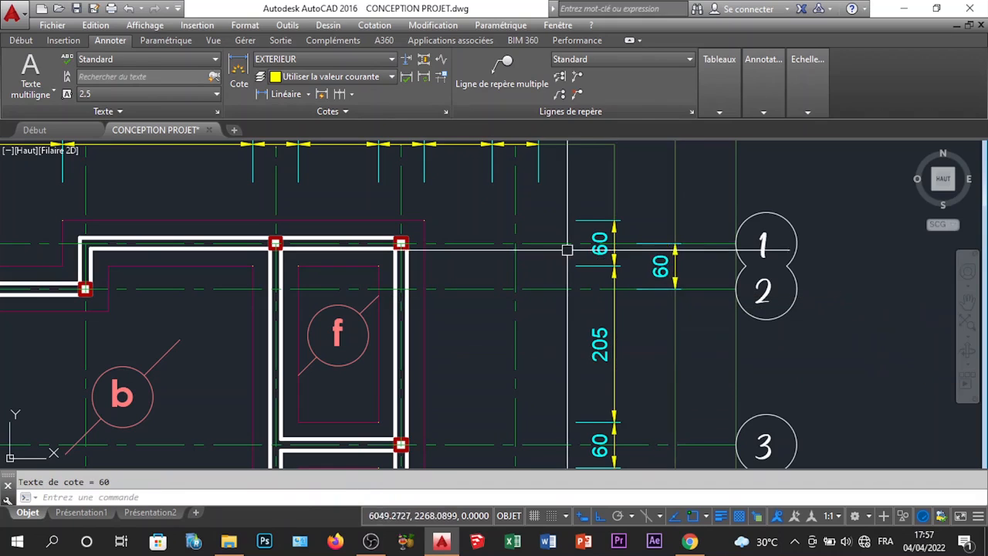
Continue the axis-spacing dimension chain right of the plan from axis 2 downward through axes 3 and 4
scroll(537, 214, "down", 5)
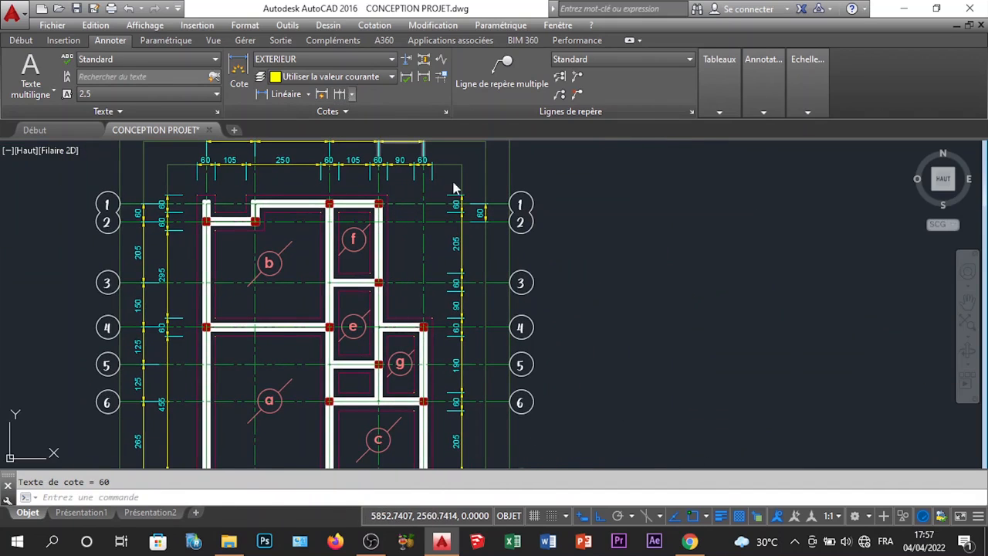
scroll(462, 293, "up", 2)
left_click(442, 276)
left_click(441, 345)
scroll(502, 255, "down", 5)
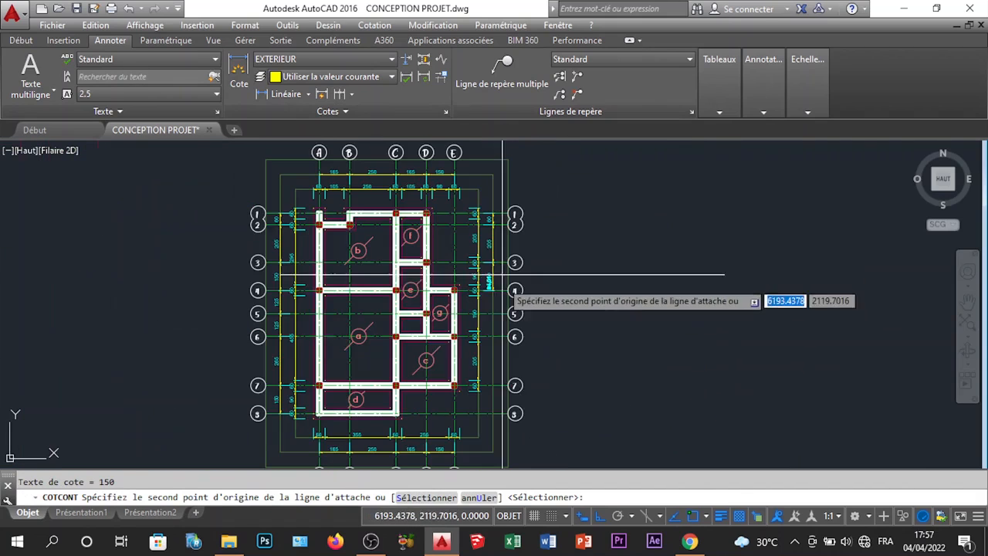
Continue the right axis-spacing dimension chain from axis 4 through axes 5, 6 and 7
scroll(549, 236, "up", 8)
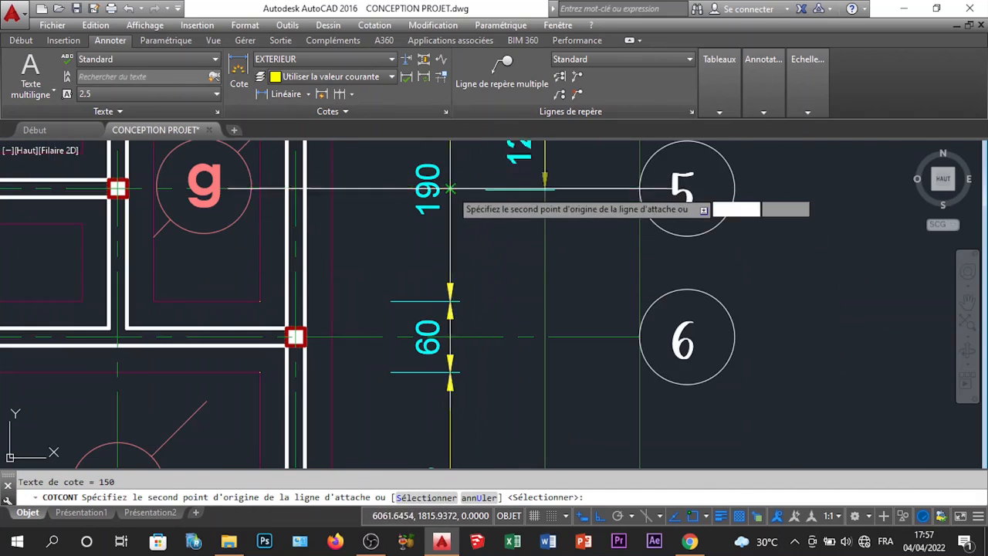
scroll(556, 224, "down", 4)
scroll(452, 247, "up", 7)
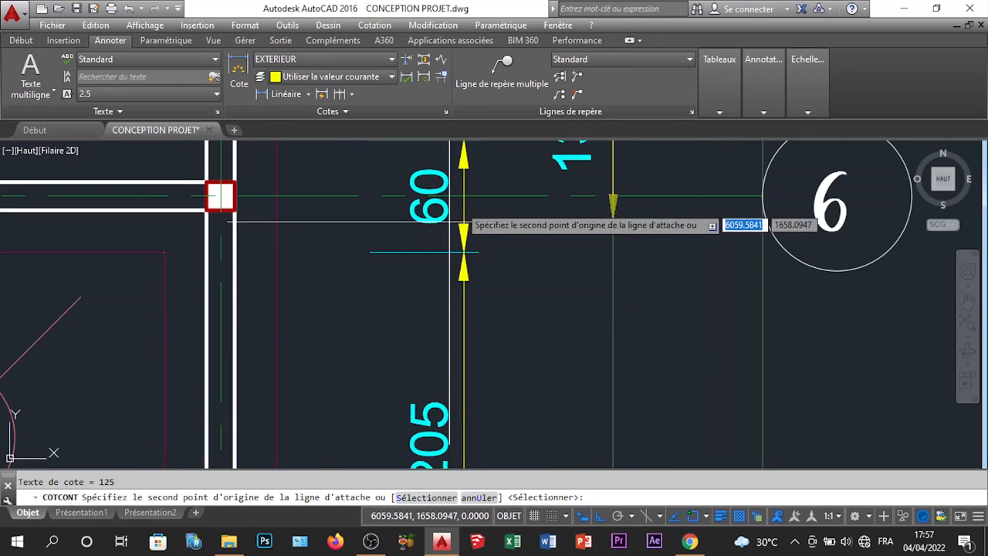
scroll(546, 233, "down", 5)
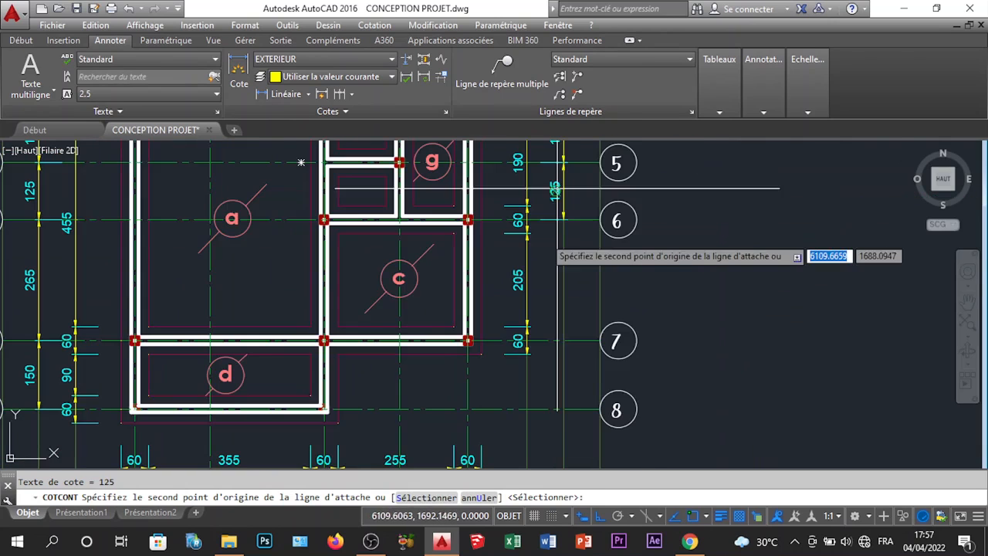
scroll(533, 295, "up", 7)
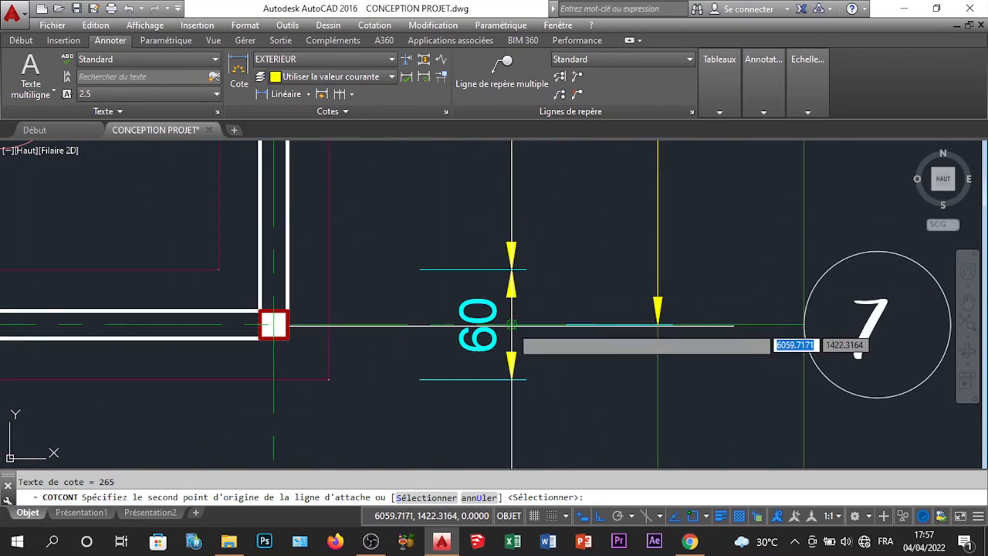
scroll(511, 324, "down", 7)
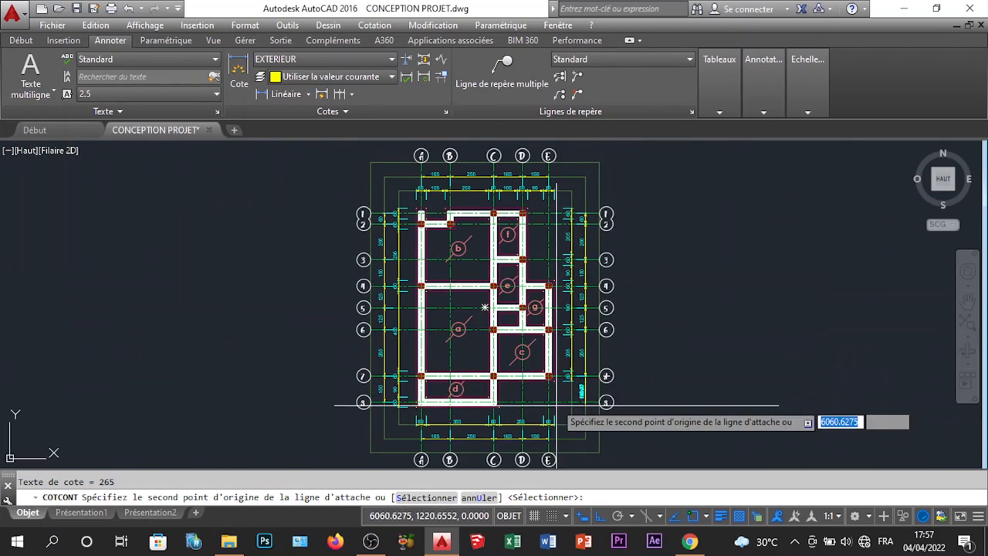
Continue the right axis-spacing dimension chain from axis 7 to axis 8 and end it there
scroll(556, 405, "up", 6)
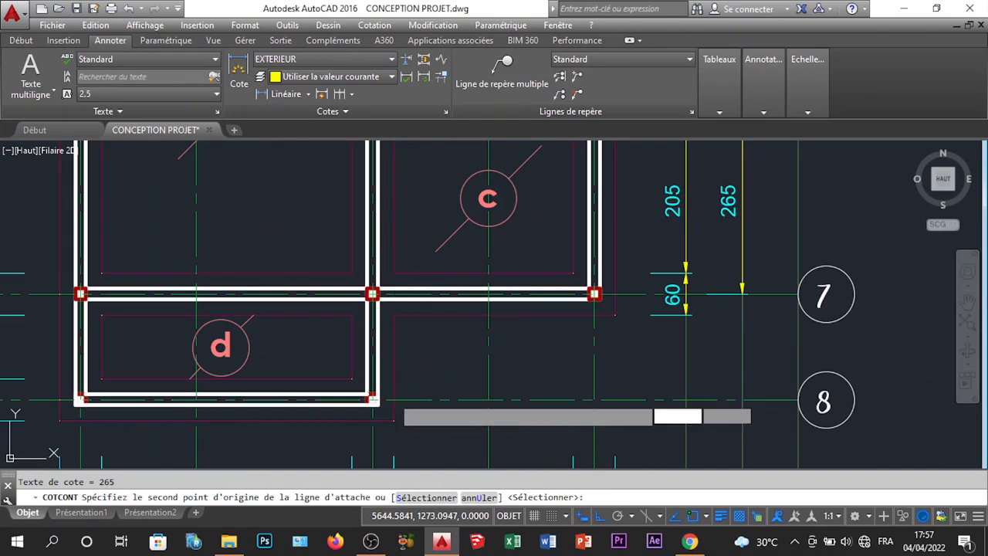
scroll(632, 317, "down", 5)
key("Escape")
scroll(631, 339, "up", 7)
scroll(631, 338, "down", 5)
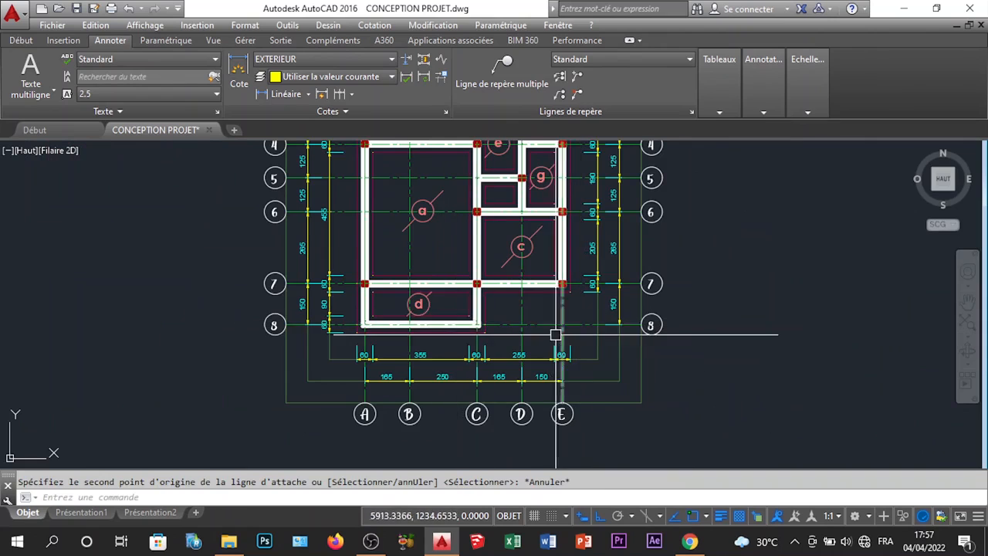
scroll(641, 312, "up", 4)
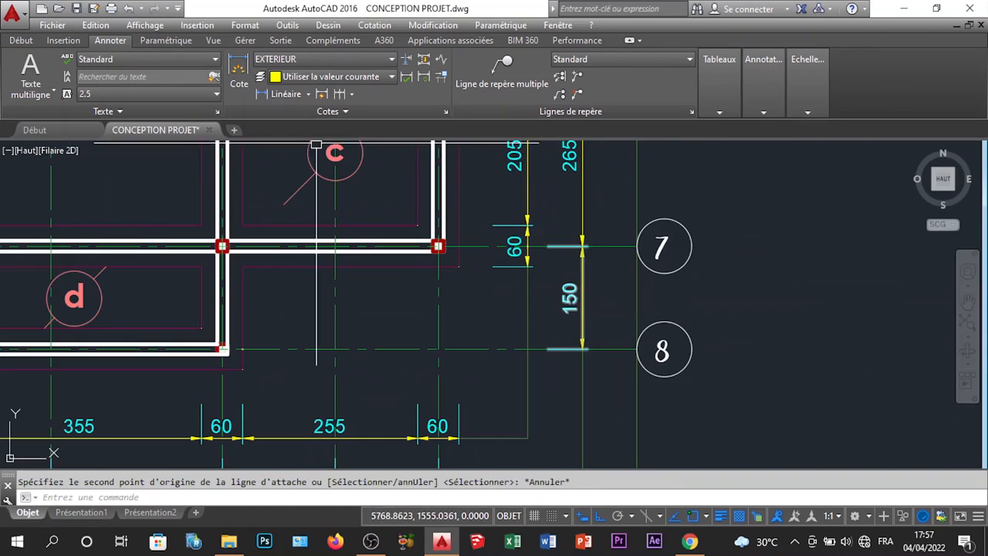
Continue the right inner dimension chain from the lower footing edge at axis 7 through both footing edges at axis 8, and end it
key("Return")
key("Return")
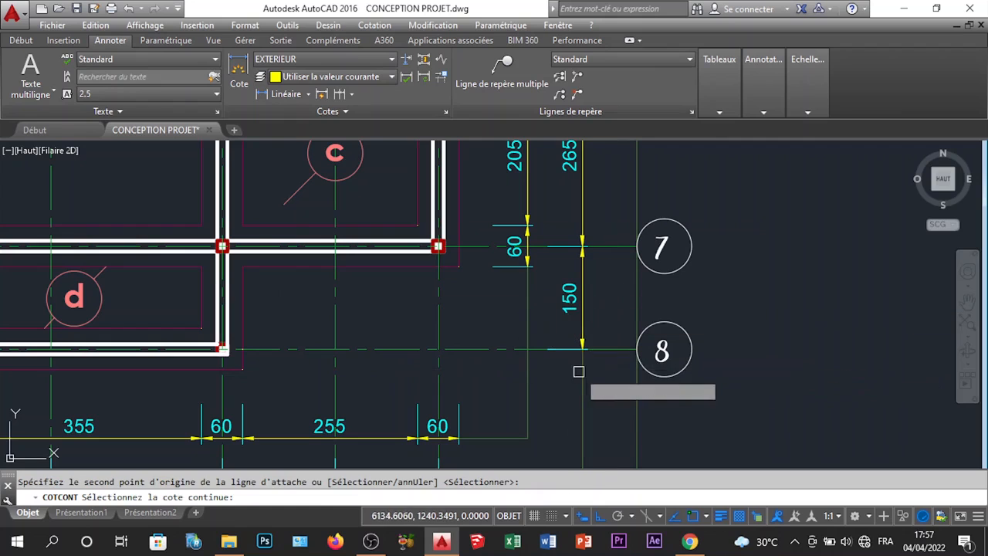
left_click(508, 263)
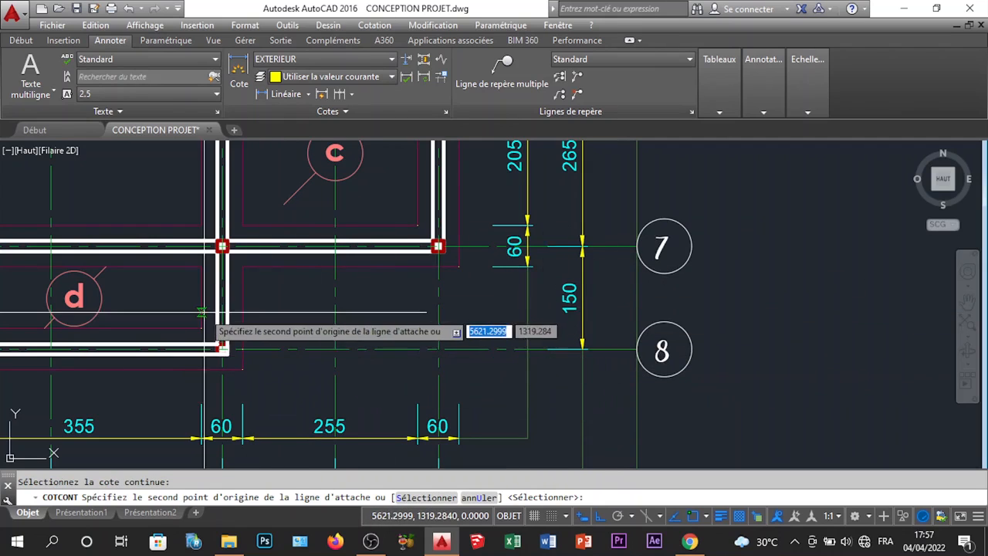
left_click(220, 329)
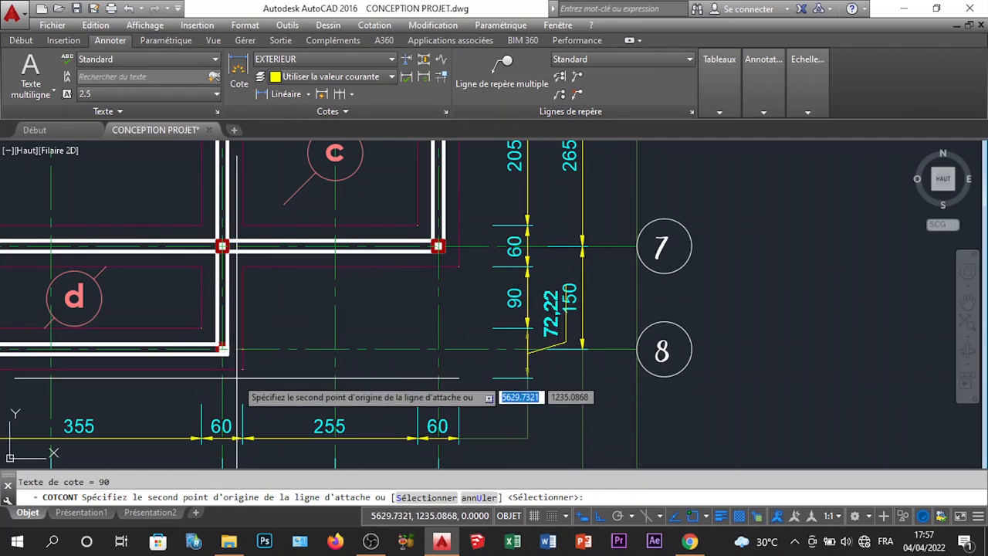
left_click(239, 370)
key("Escape")
scroll(508, 448, "down", 2)
scroll(557, 379, "up", 5)
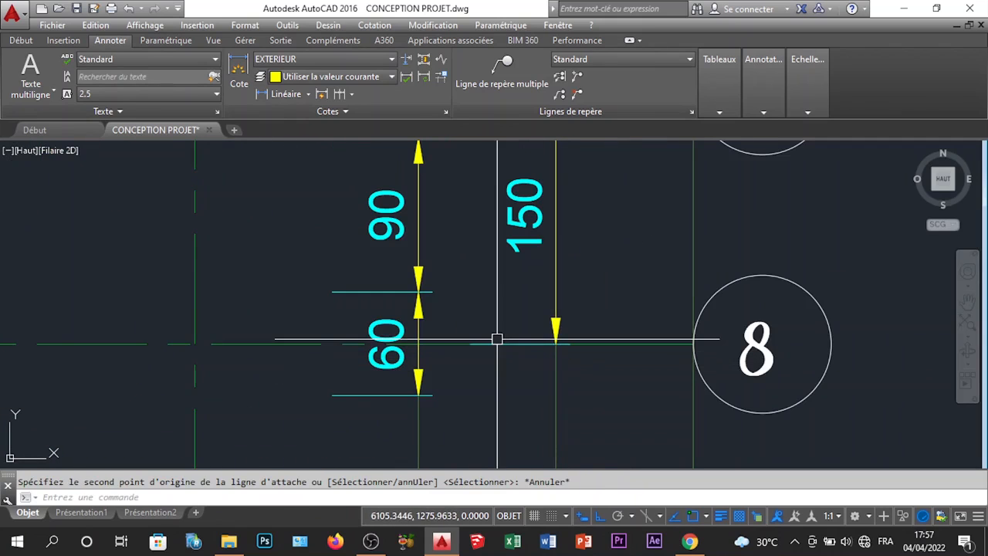
scroll(556, 344, "down", 7)
scroll(544, 300, "up", 6)
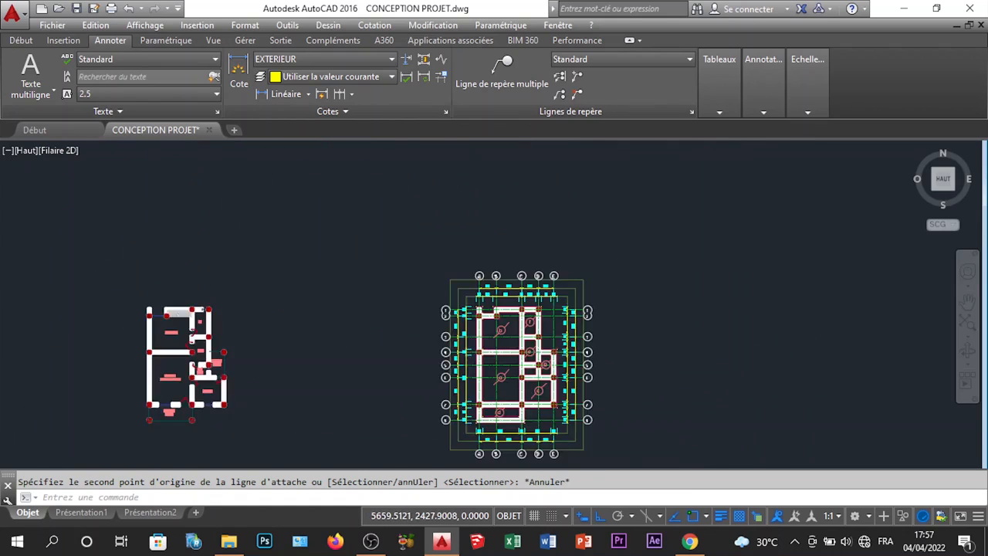
Turn off the cadre layer to hide the guide frames around the foundation plan
left_click(21, 41)
left_click(488, 62)
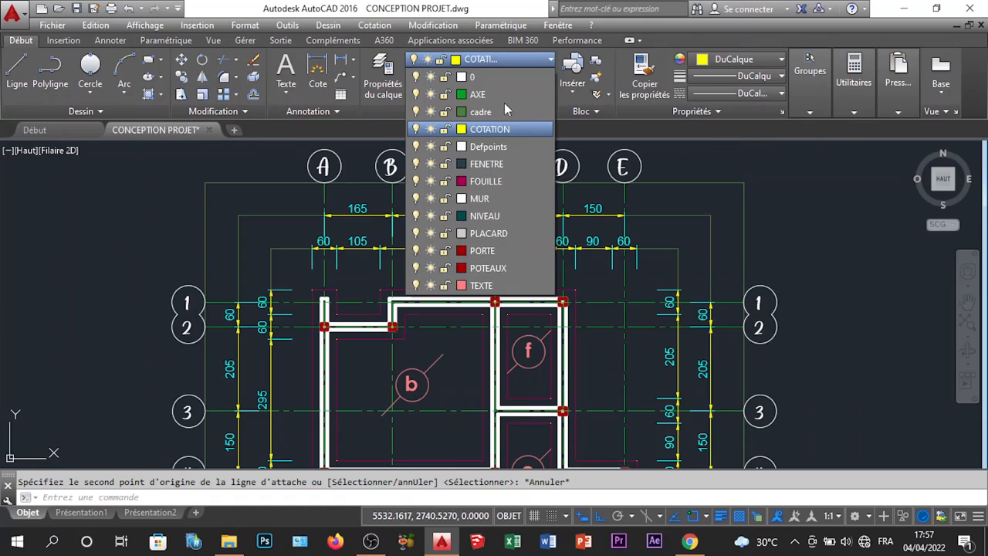
left_click(419, 112)
left_click(782, 219)
Examine the finished exterior dimension chains and the interior footings of rooms a to g across the whole plan
scroll(440, 233, "down", 6)
scroll(460, 366, "up", 4)
mouse_move(429, 340)
middle_mouse_down()
mouse_move(633, 338)
mouse_move(605, 452)
middle_mouse_up()
scroll(463, 190, "up", 2)
middle_click_drag(463, 242, 390, 346)
scroll(484, 247, "down", 3)
scroll(533, 215, "up", 5)
scroll(512, 267, "down", 3)
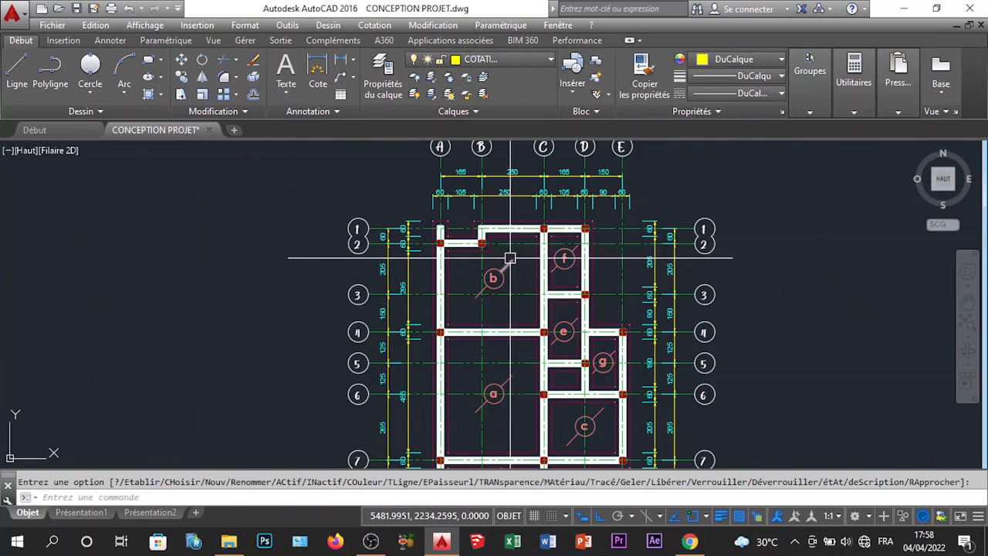
scroll(509, 257, "up", 2)
scroll(492, 247, "down", 2)
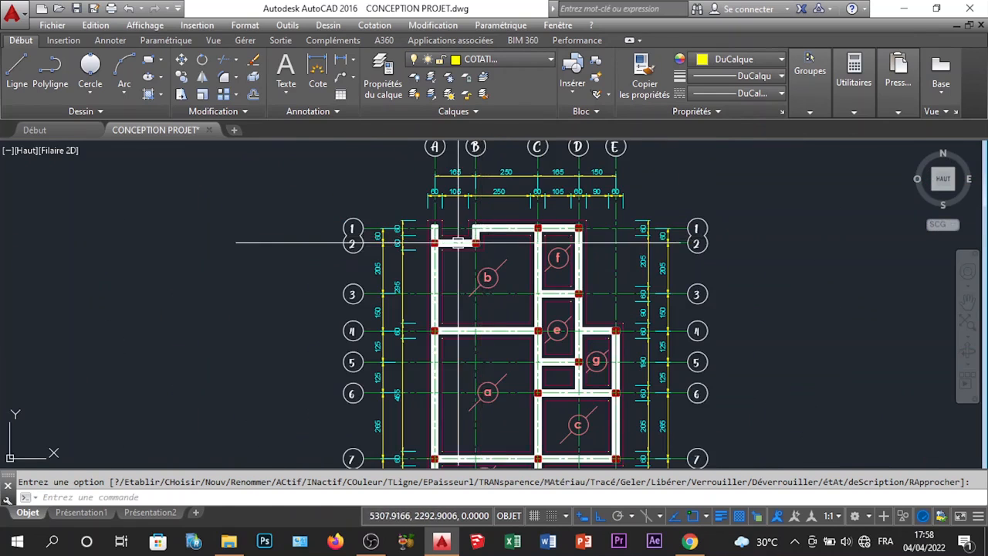
scroll(476, 237, "up", 3)
scroll(487, 232, "down", 3)
scroll(492, 222, "up", 3)
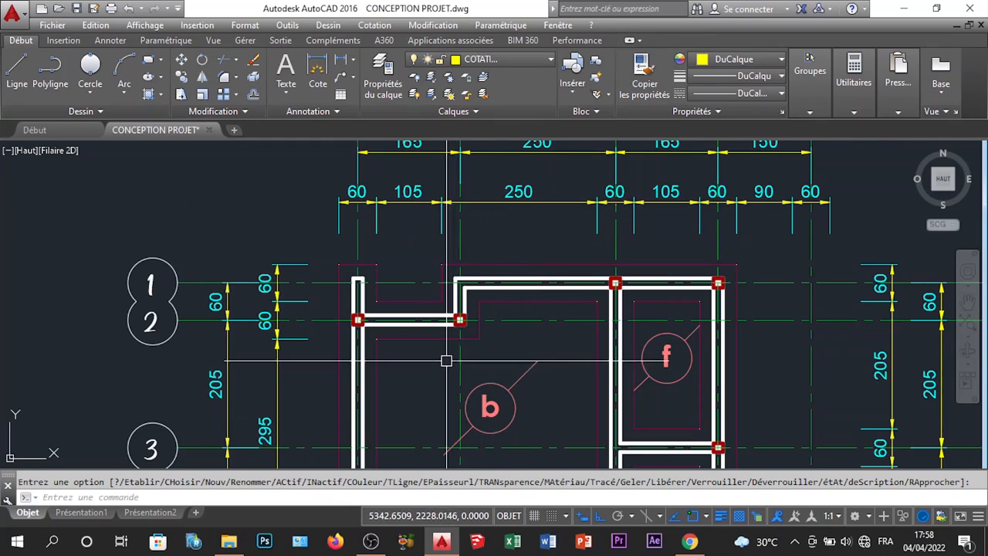
scroll(447, 361, "down", 2)
middle_click_drag(480, 405, 498, 242)
scroll(484, 310, "up", 2)
middle_click_drag(572, 297, 417, 404)
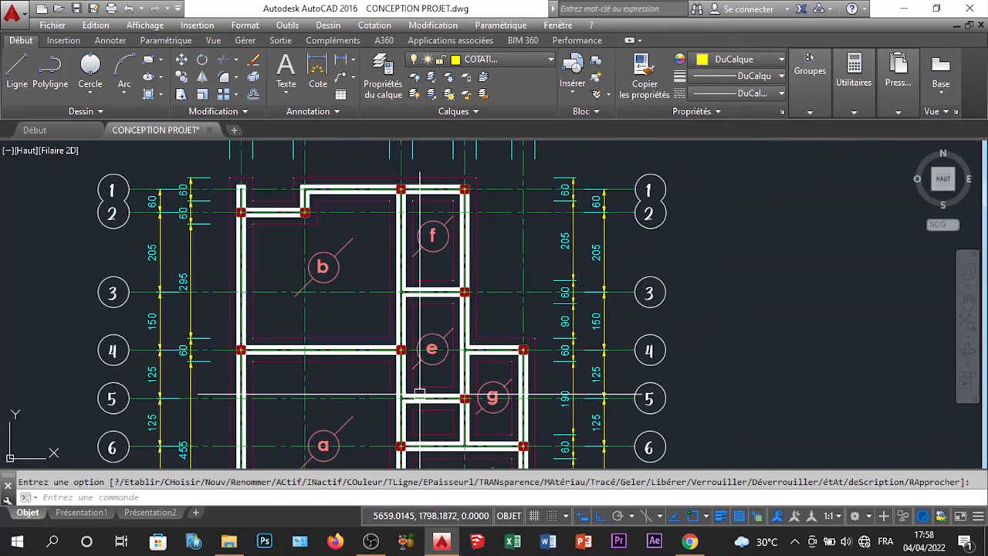
scroll(452, 318, "down", 2)
scroll(448, 386, "up", 4)
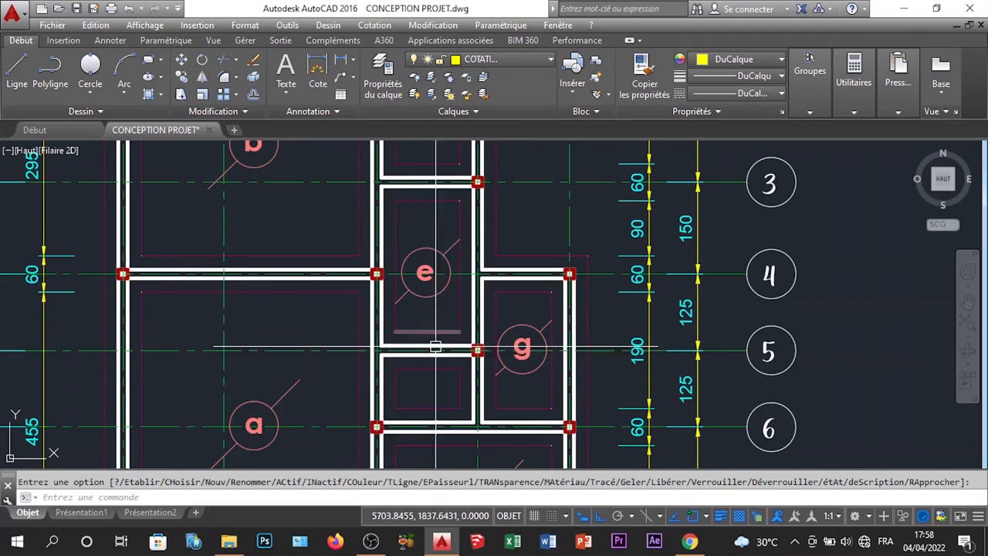
scroll(443, 327, "down", 5)
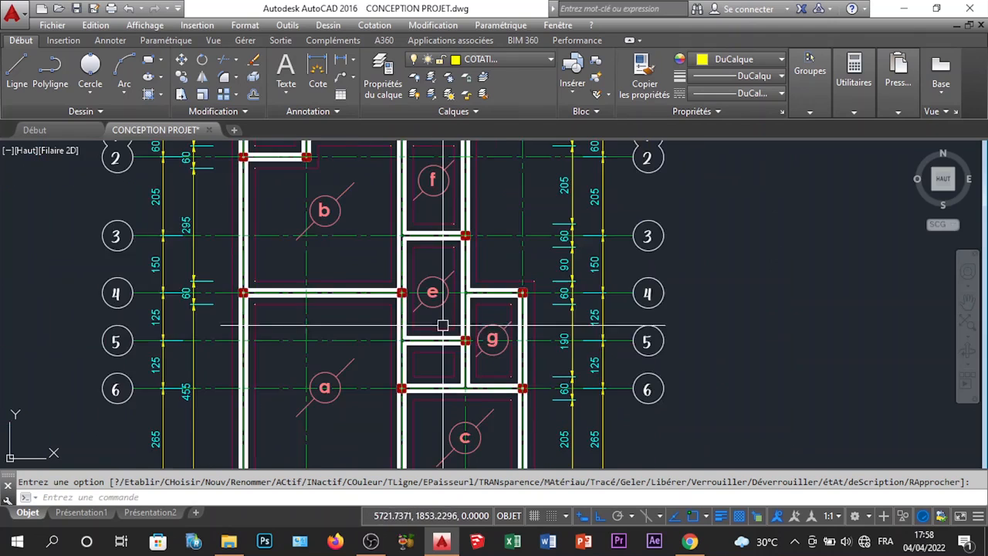
scroll(421, 350, "up", 5)
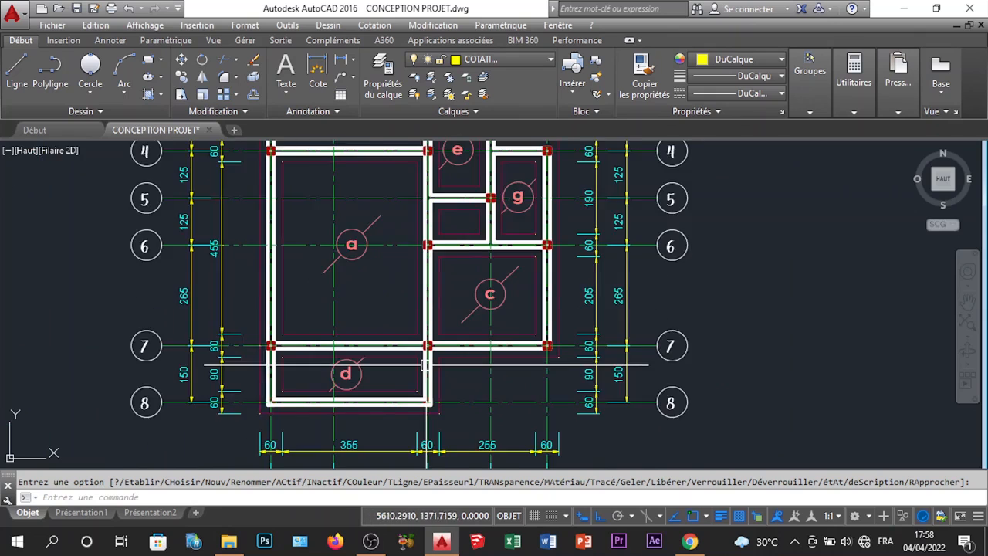
scroll(426, 364, "down", 3)
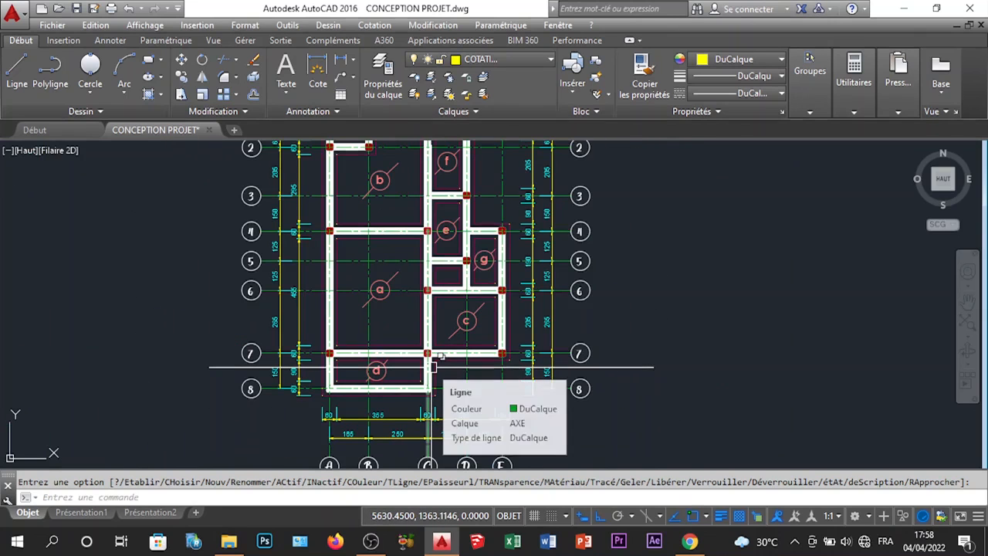
scroll(448, 340, "down", 2)
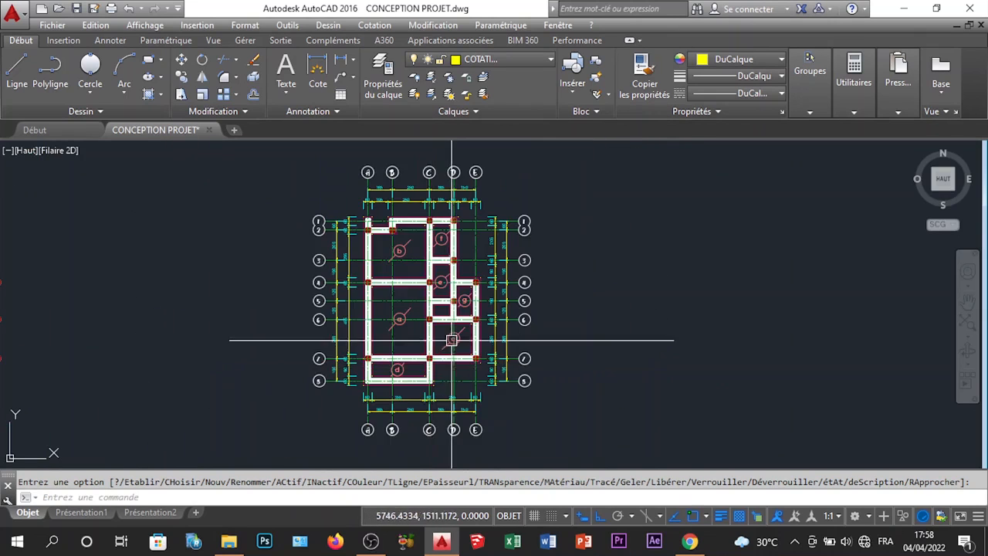
scroll(462, 326, "up", 2)
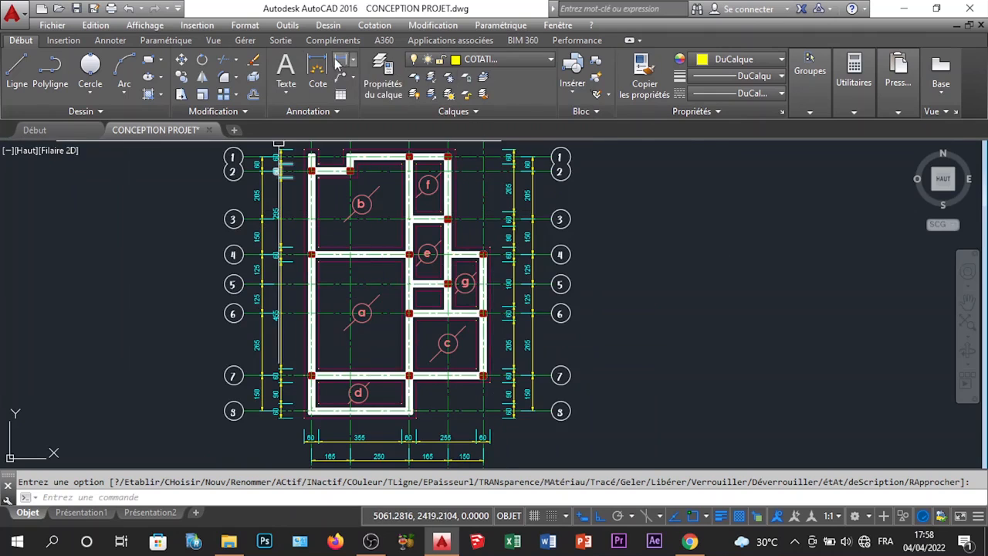
Add a vertical linear dimension across the axis 1 footing width, aligned through room f between axes C and D
left_click(345, 63)
scroll(460, 159, "up", 6)
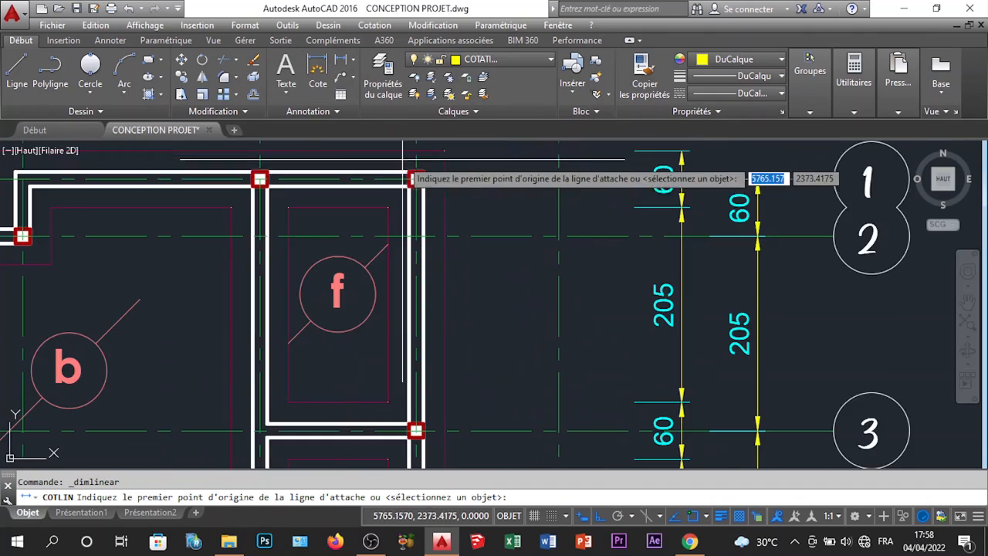
middle_click_drag(400, 163, 444, 185)
scroll(448, 193, "down", 2)
scroll(382, 228, "up", 2)
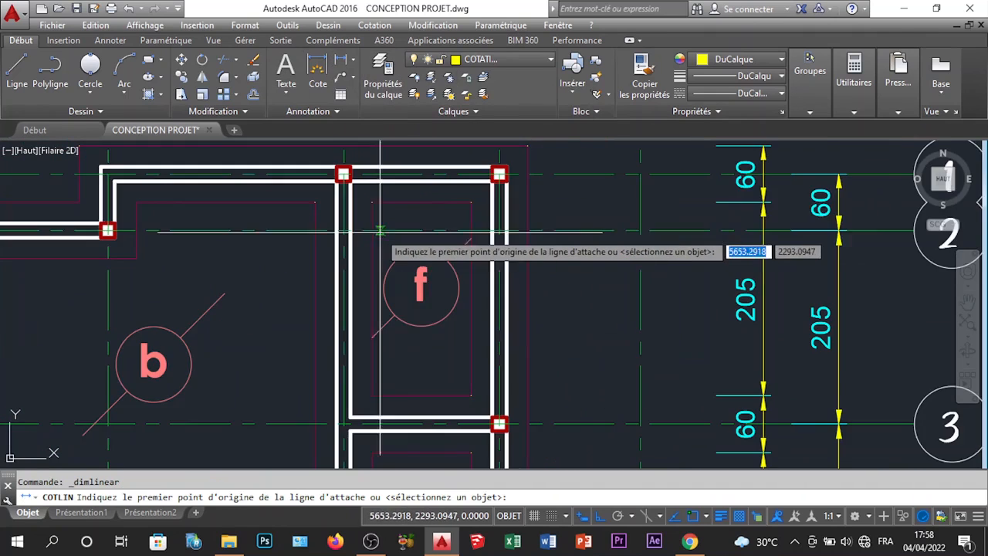
left_click(457, 182)
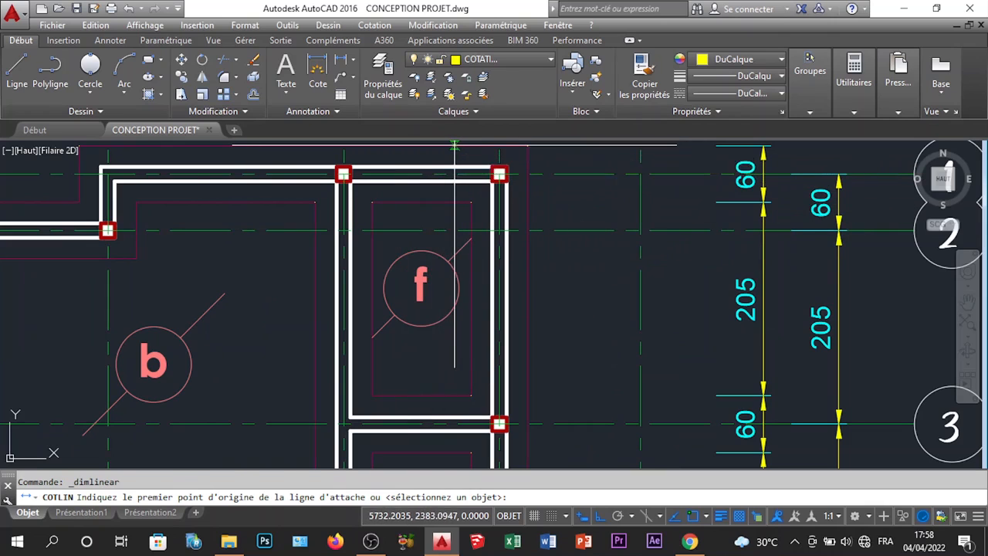
left_click(458, 167)
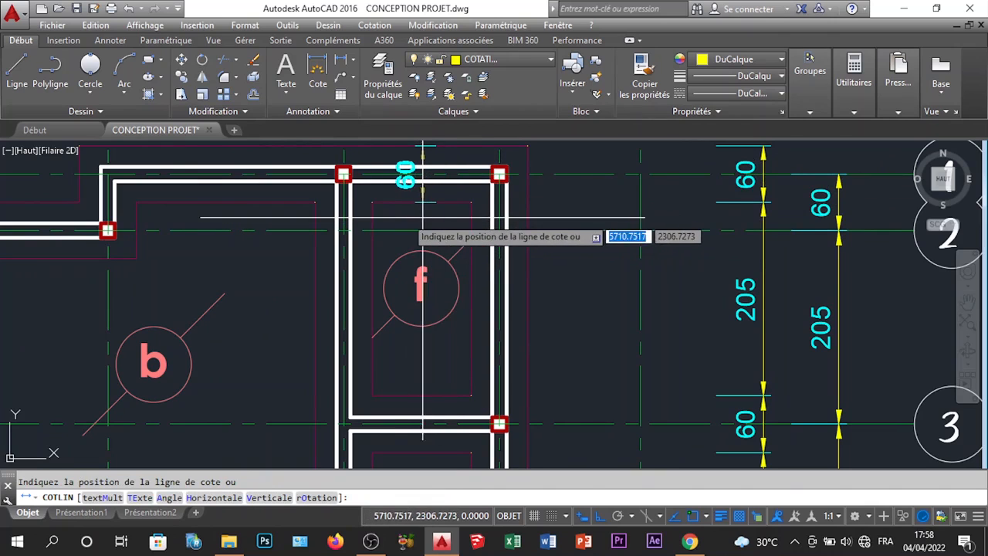
left_click(418, 210)
Continue the interior dimension chain from axis 1 down through room f and both footing edges at axis 3
scroll(455, 175, "down", 4)
scroll(437, 209, "up", 4)
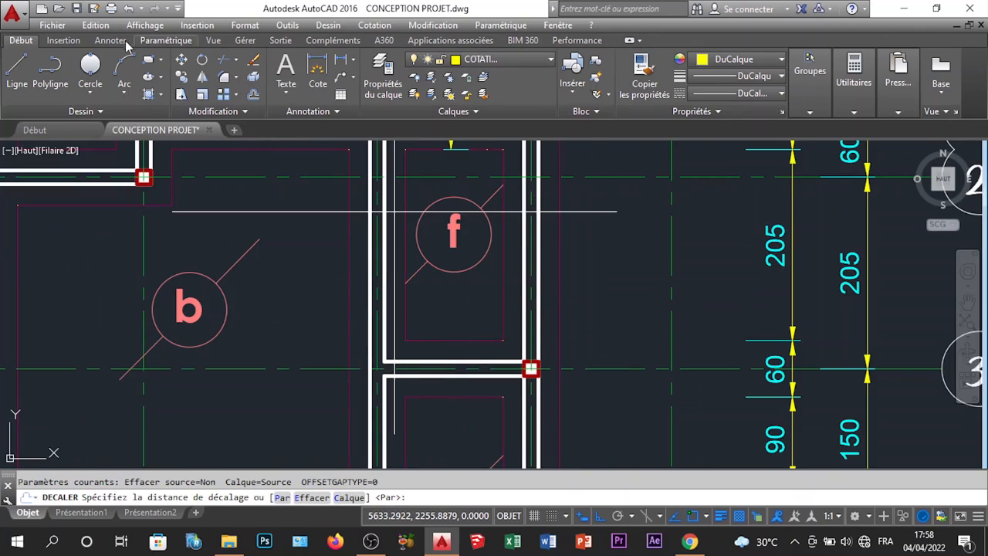
scroll(150, 54, "down", 2)
left_click(339, 94)
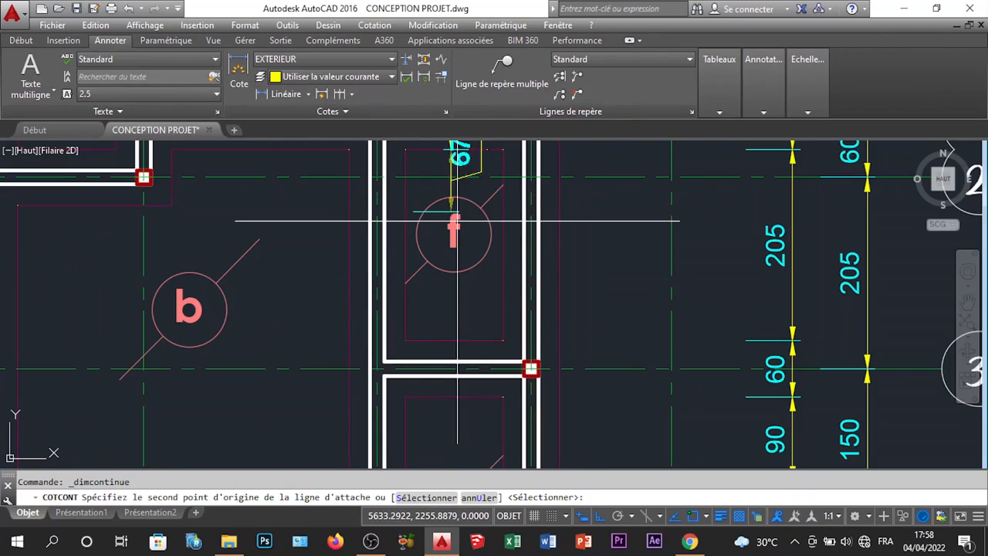
left_click(502, 341)
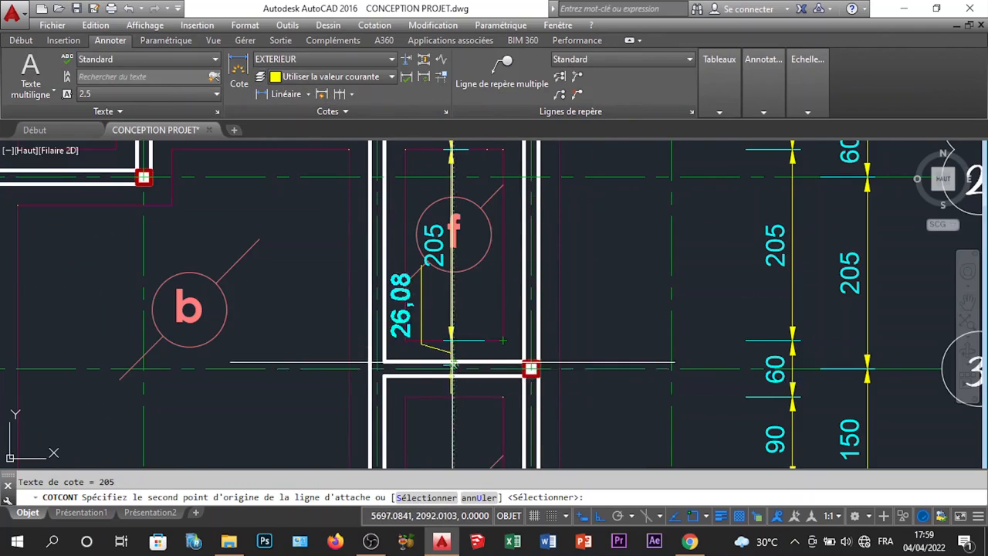
left_click(503, 396)
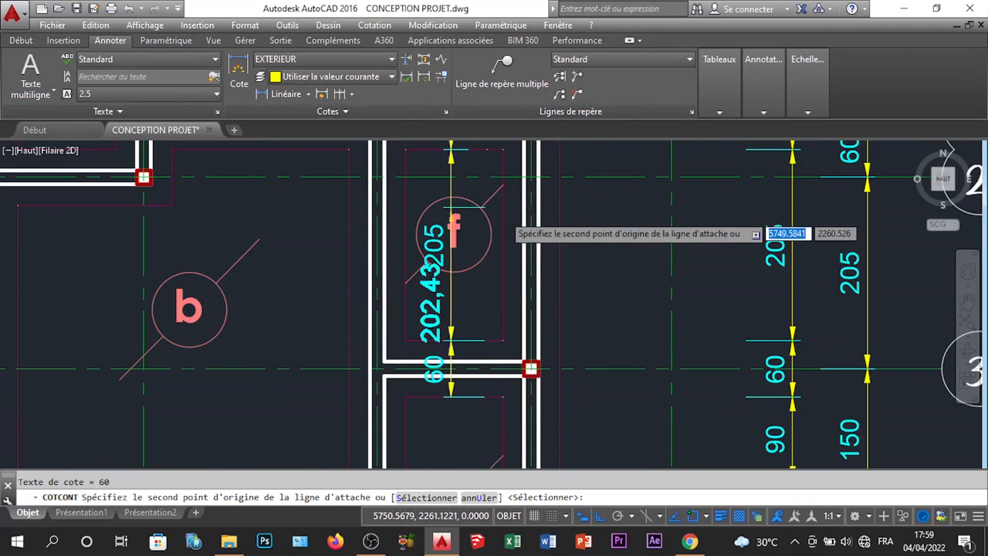
Continue the interior dimension chain through room e and both footing edges at axis 5
scroll(555, 405, "down", 3)
scroll(502, 351, "up", 1)
scroll(489, 338, "up", 2)
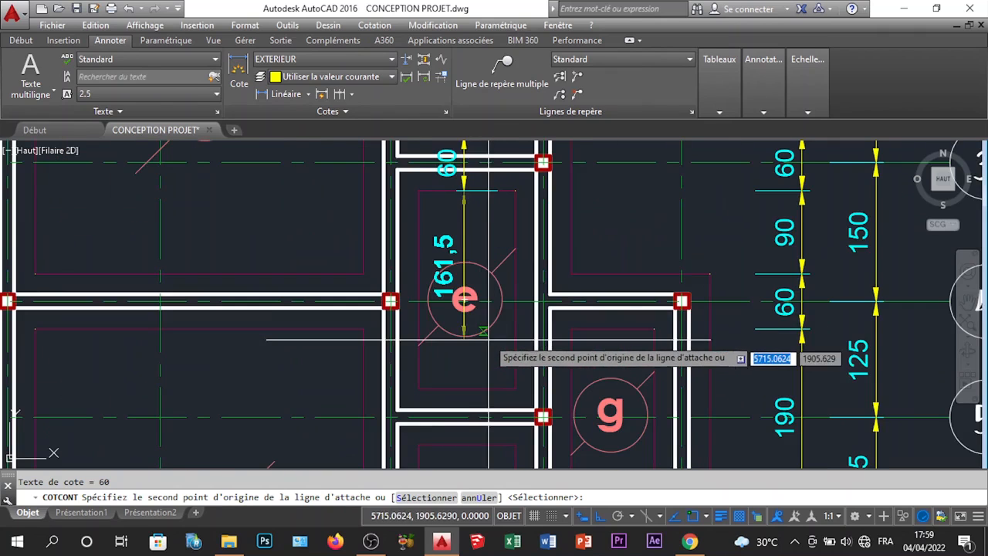
scroll(494, 253, "down", 2)
scroll(494, 356, "up", 2)
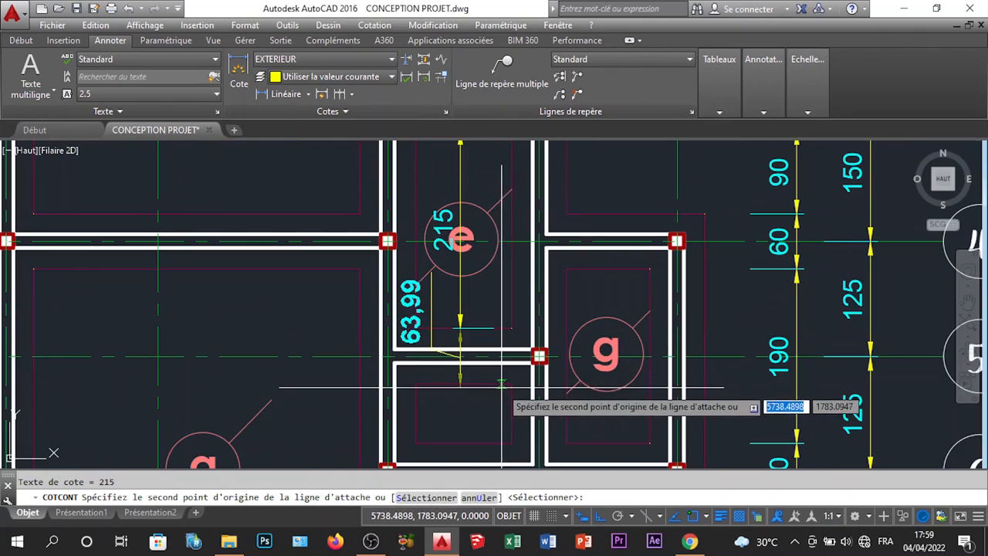
Continue the interior dimension chain through the small room below axis 5 and both footing edges at axis 6
scroll(470, 240, "down", 3)
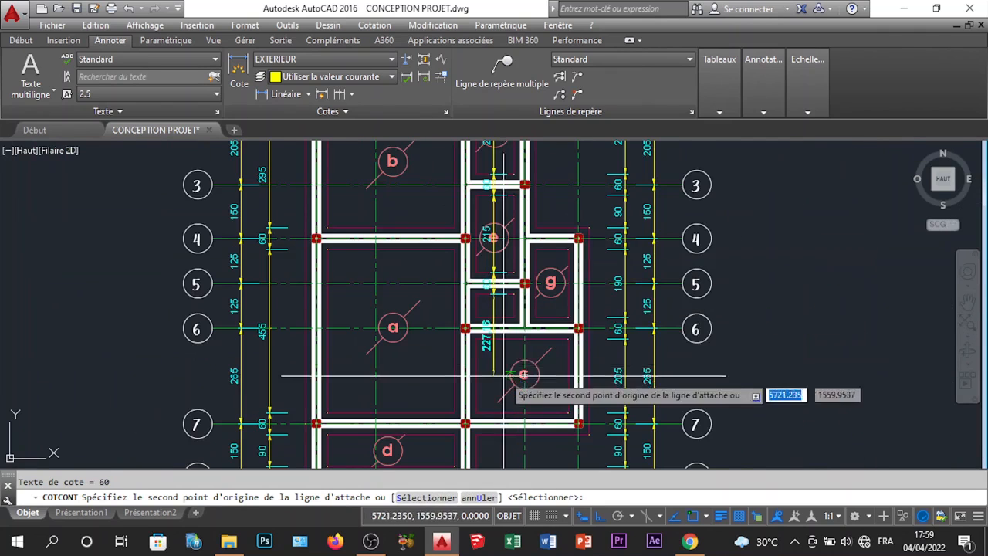
scroll(511, 338, "up", 3)
scroll(526, 306, "down", 3)
scroll(530, 304, "up", 5)
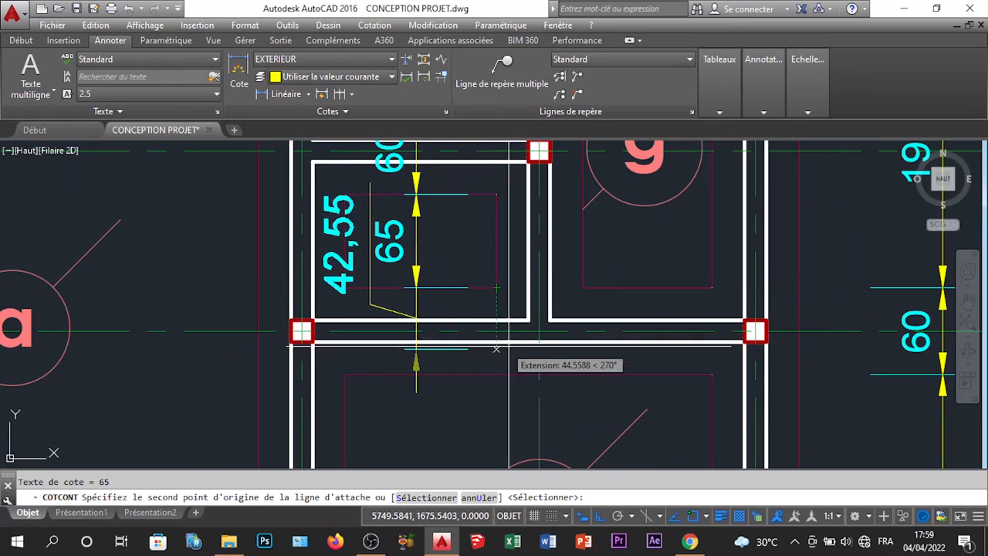
left_click(711, 375)
Continue the interior dimension chain through room c and both footing edges at axis 7, and end it there
scroll(417, 308, "down", 3)
scroll(488, 309, "down", 3)
scroll(426, 352, "up", 8)
scroll(510, 359, "down", 6)
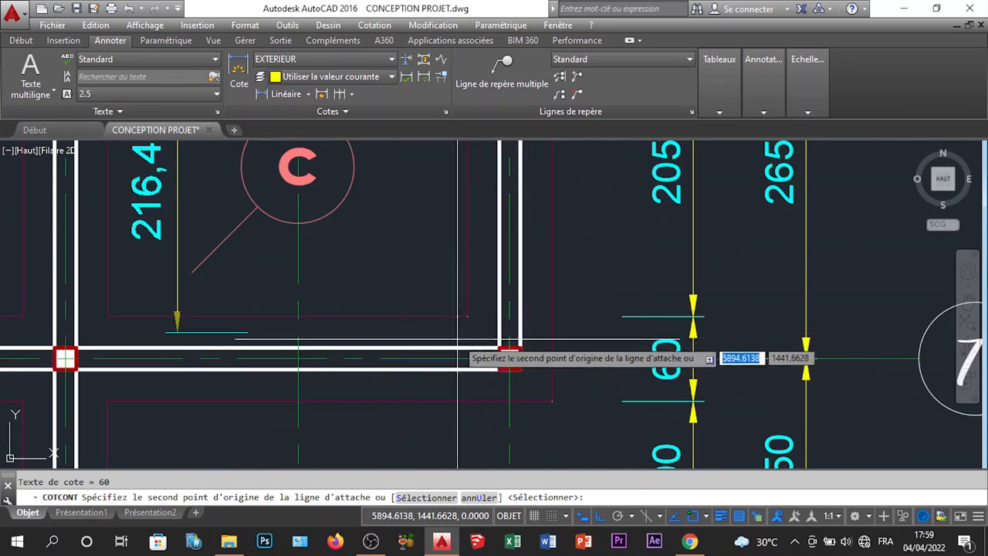
scroll(430, 332, "up", 2)
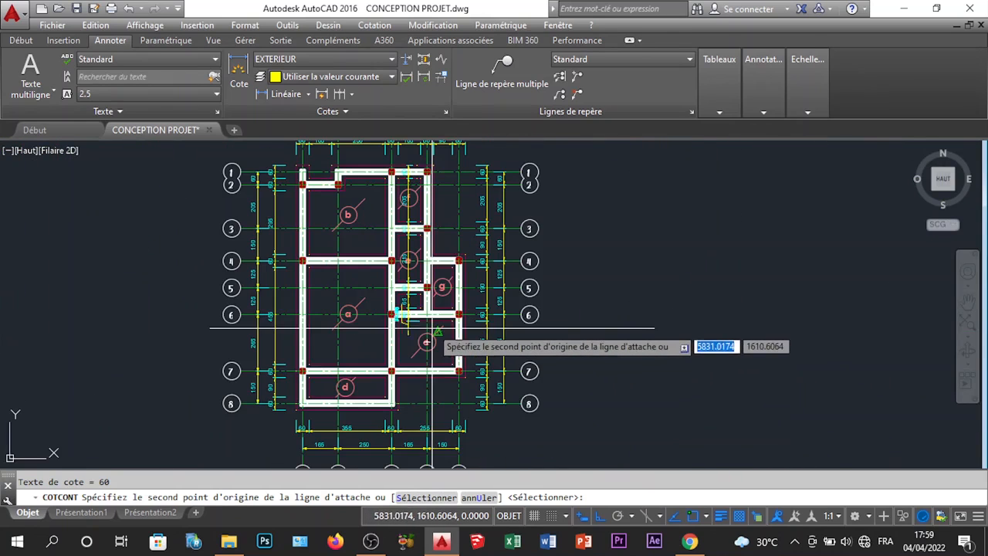
scroll(452, 343, "up", 6)
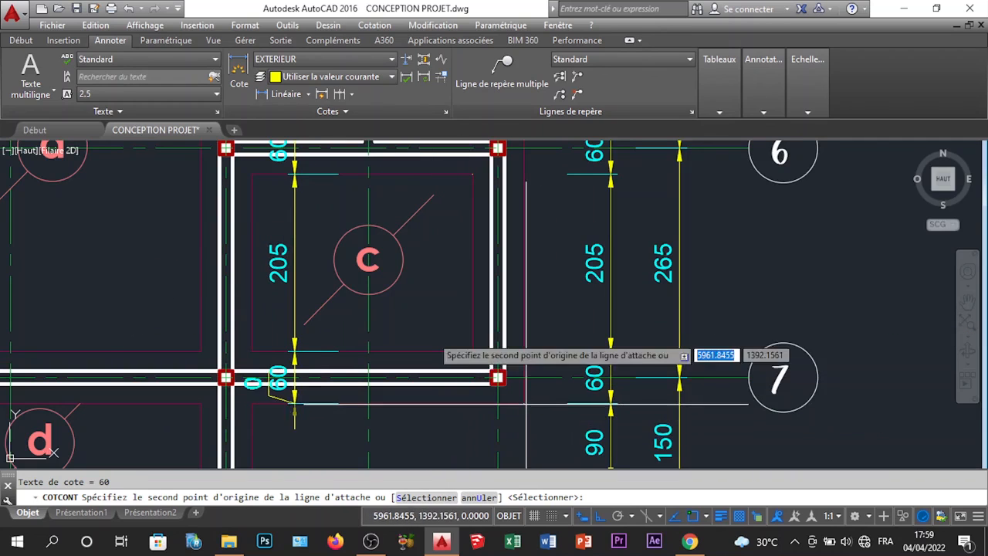
scroll(447, 373, "down", 5)
scroll(355, 294, "up", 2)
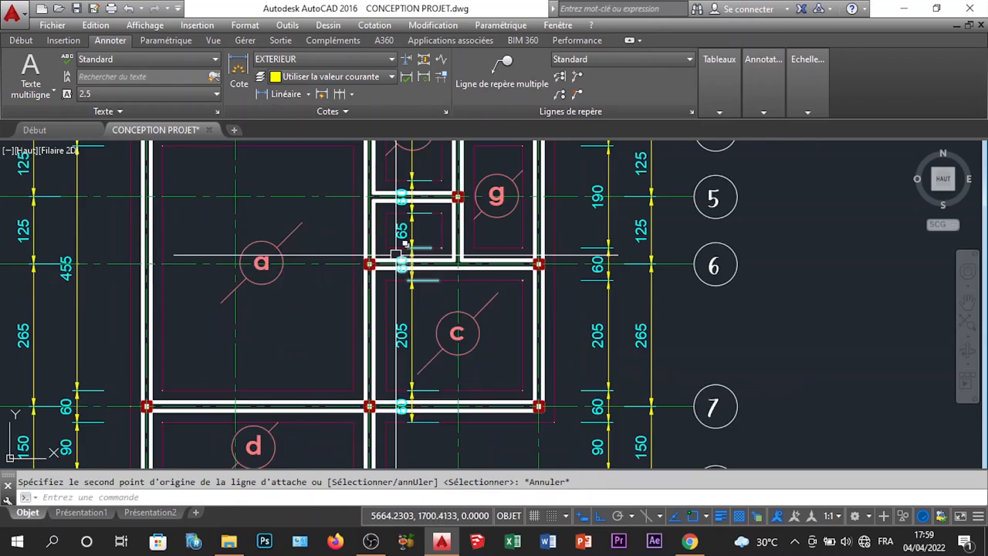
Move the 215 dimension's text up clear of the room e label, using the move-with-leader grip option
middle_click_drag(396, 255, 396, 372)
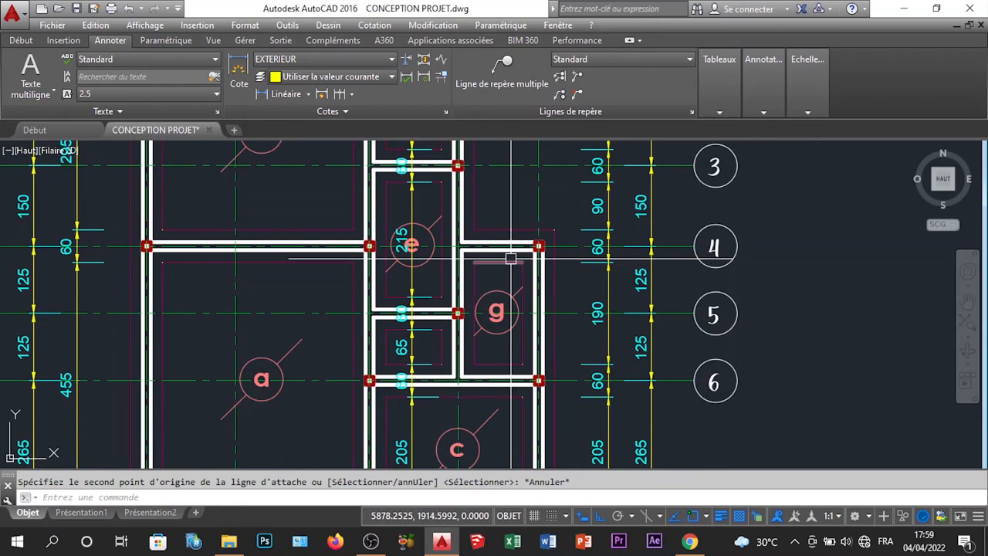
scroll(511, 266, "down", 2)
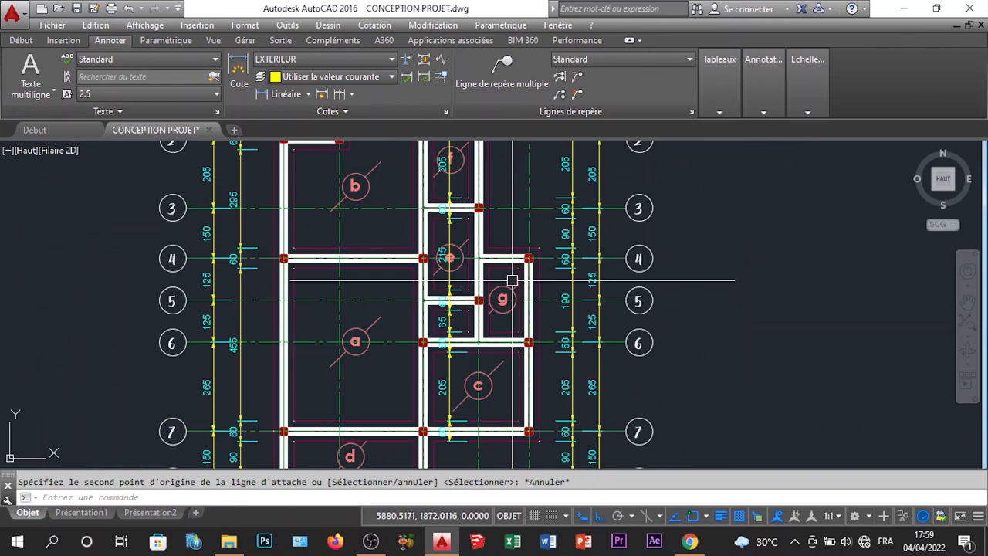
scroll(510, 248, "up", 4)
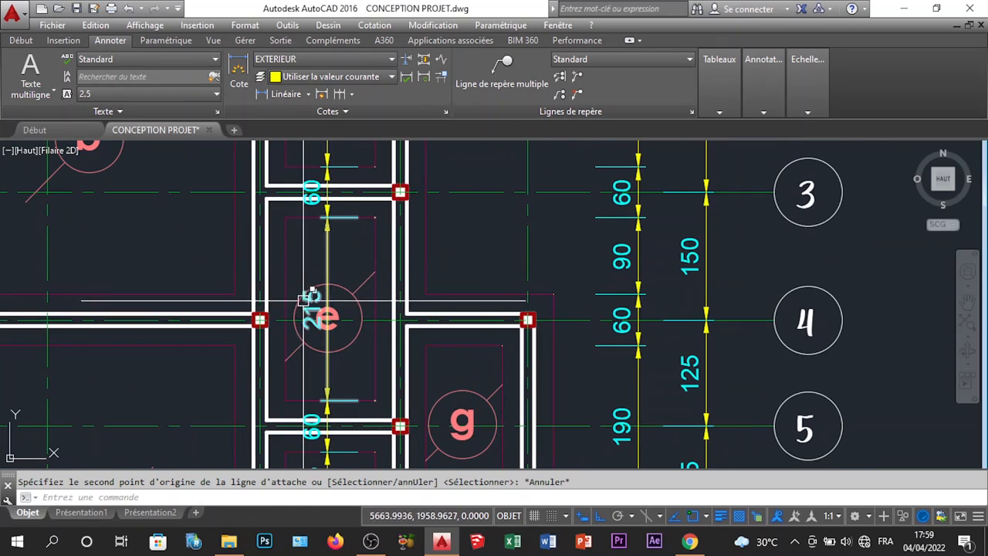
left_click(307, 297)
left_click(386, 348)
mouse_move(312, 309)
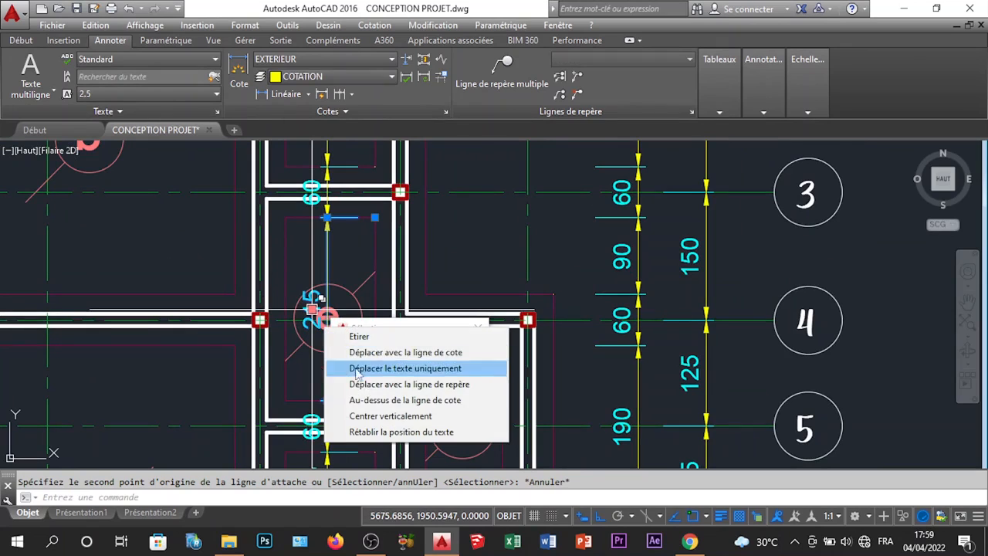
left_click(357, 384)
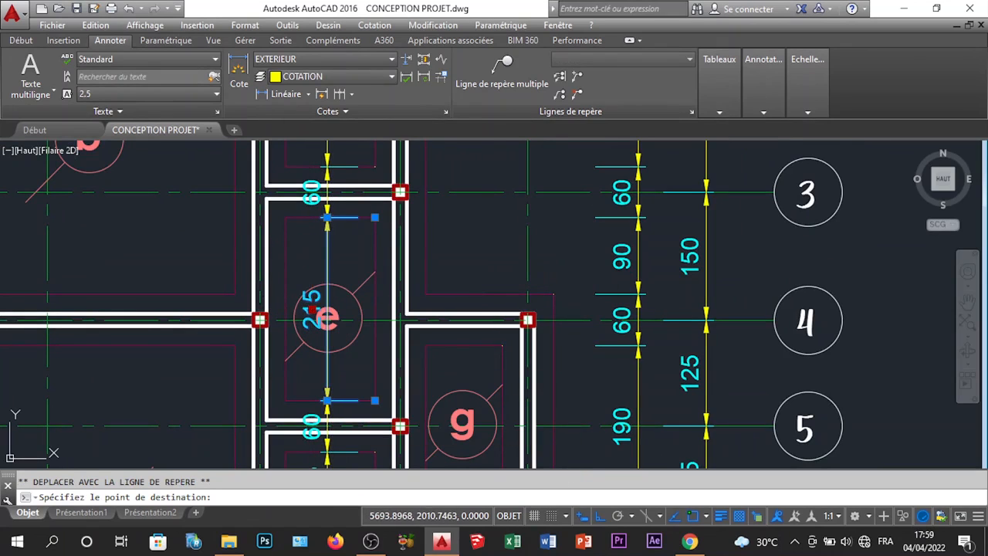
key("Escape")
Move the text of the axis 3 footing-width dimension up off the wall into the lower part of room f
scroll(263, 324, "down", 5)
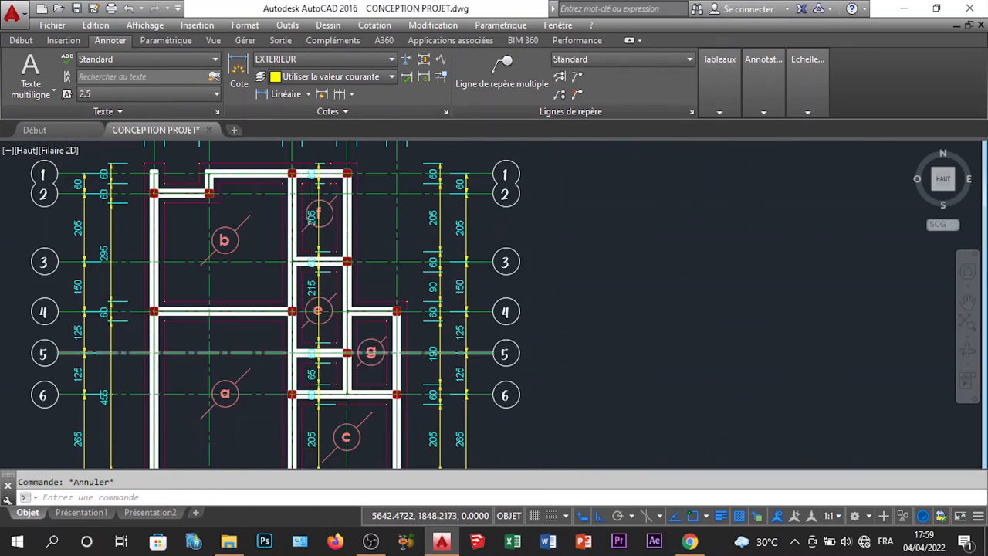
scroll(324, 232, "up", 7)
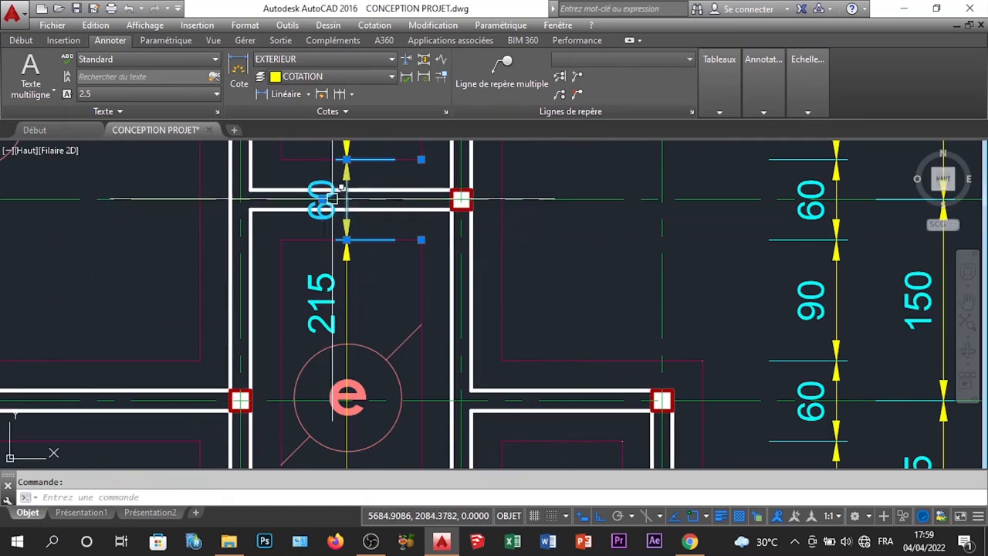
middle_click_drag(345, 254, 358, 371)
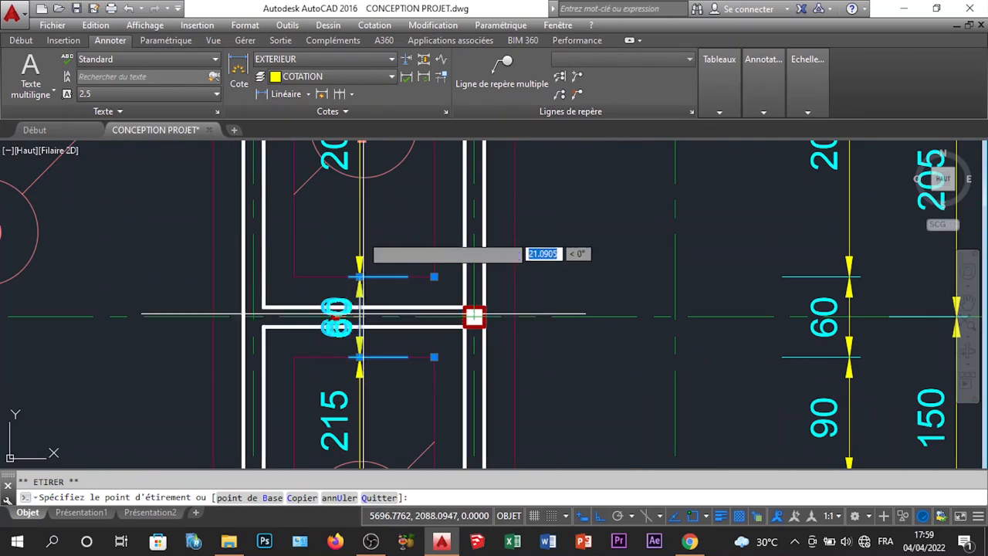
key("Escape")
Move the text of the axis 1 footing-width dimension down off the wall into the upper part of room f
scroll(378, 246, "down", 5)
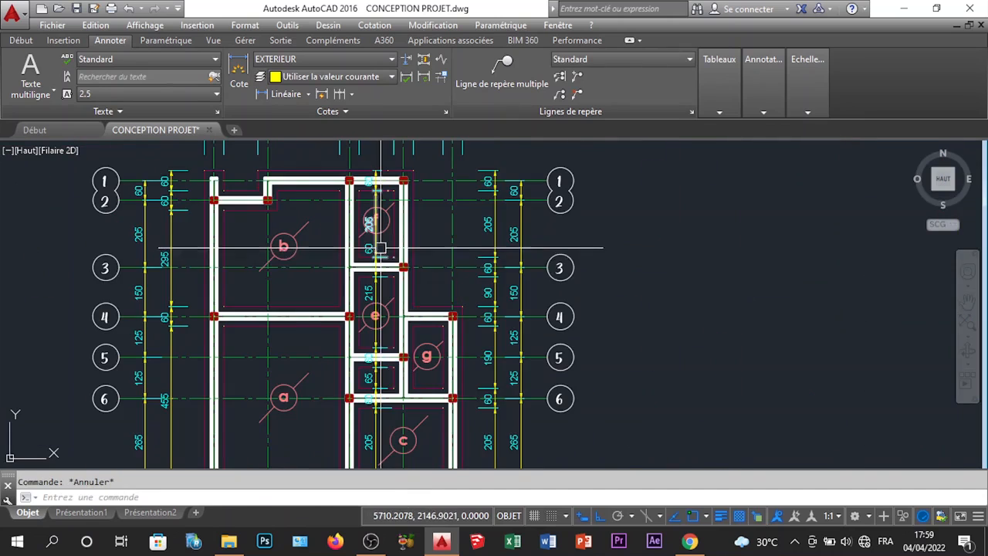
scroll(374, 205, "up", 8)
left_click(344, 194)
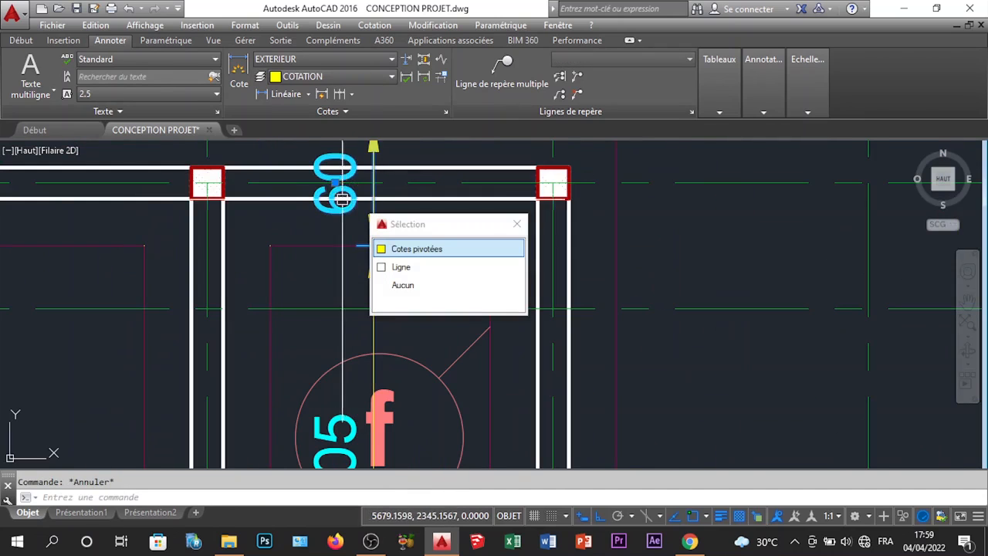
left_click(417, 249)
left_click(335, 183)
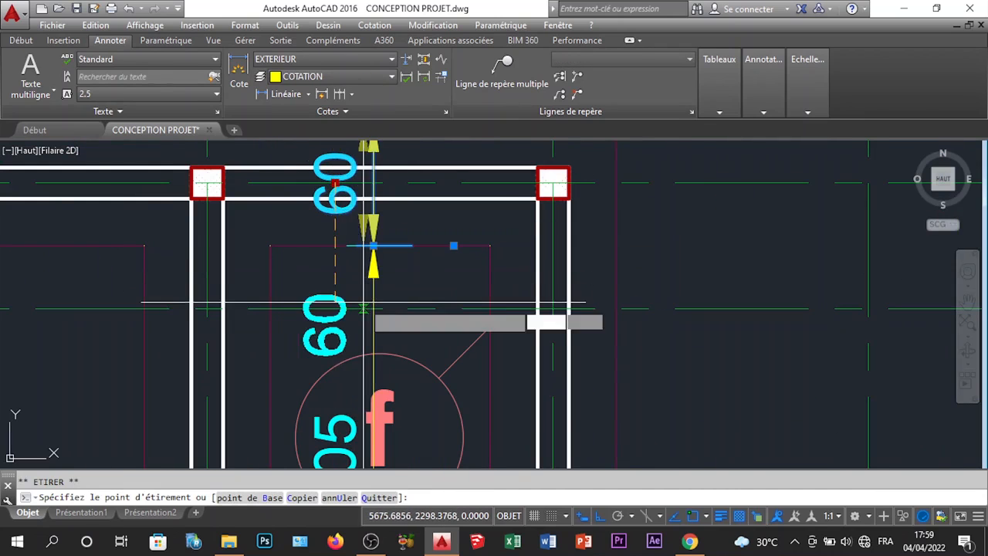
key("Escape")
scroll(383, 301, "down", 6)
scroll(446, 210, "up", 5)
middle_click_drag(448, 205, 378, 386)
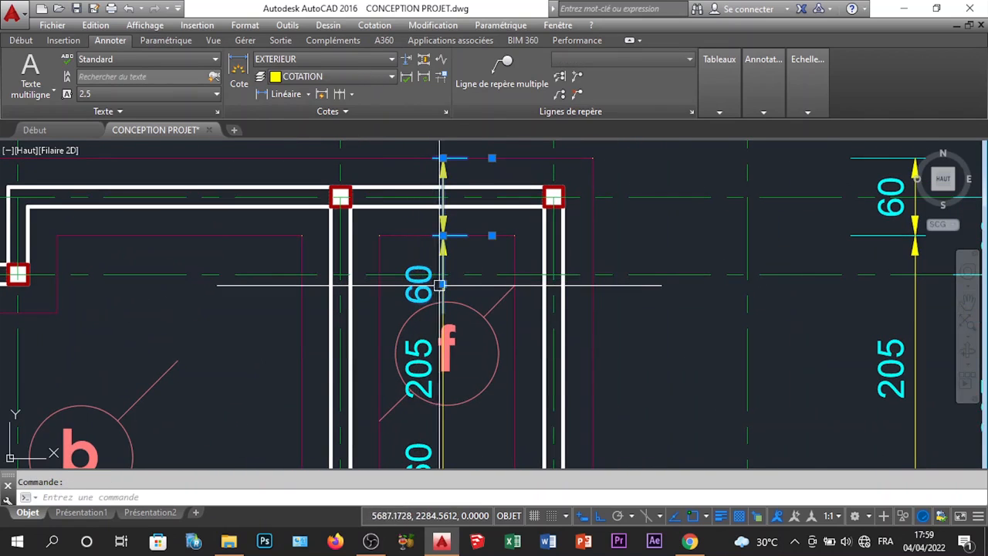
mouse_move(442, 284)
left_click(525, 353)
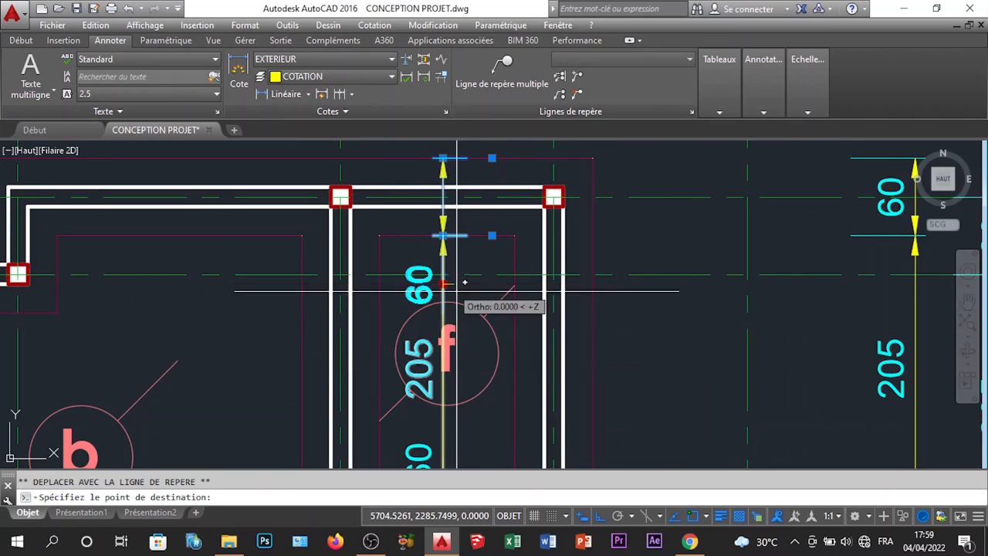
key("Escape")
Move the text of the axis 5 footing-width dimension up off the wall into the lower part of room e
scroll(479, 216, "down", 6)
scroll(470, 217, "down", 3)
scroll(456, 279, "up", 4)
middle_click_drag(463, 258, 442, 301)
scroll(423, 293, "up", 5)
scroll(453, 281, "up", 2)
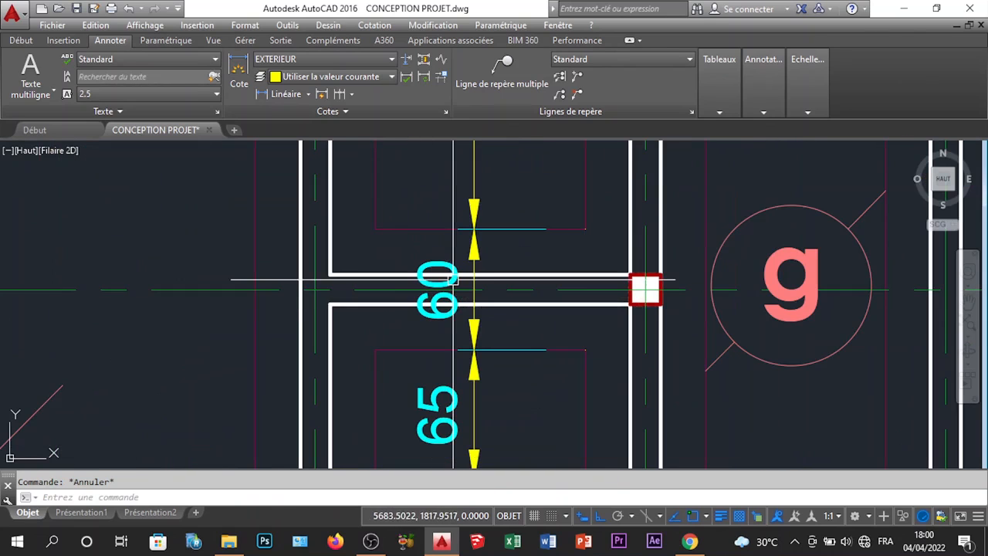
left_click(437, 289)
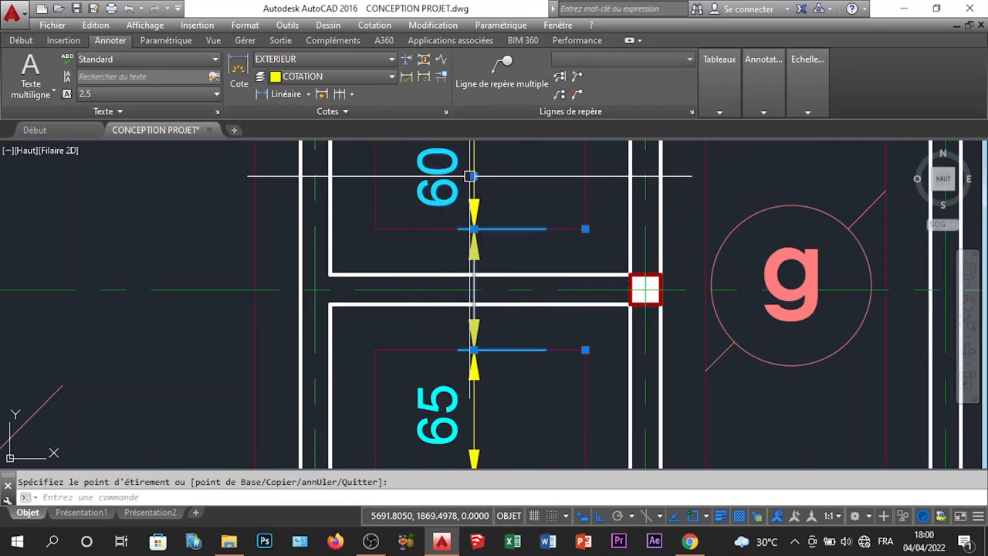
Reposition the text of the axis 1 footing-width dimension above the outer footing edge, outside room f
scroll(479, 207, "down", 5)
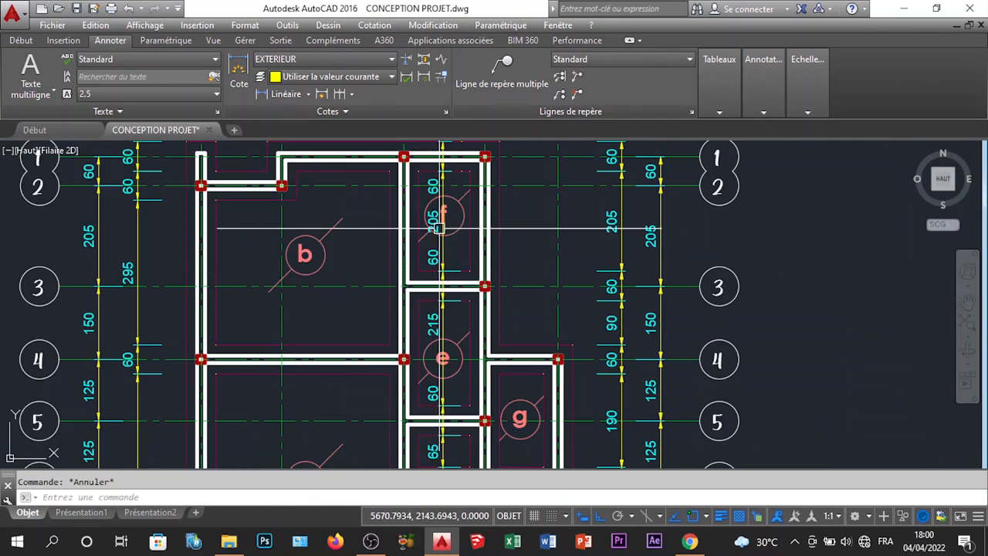
middle_click_drag(440, 229, 452, 286)
scroll(447, 235, "up", 5)
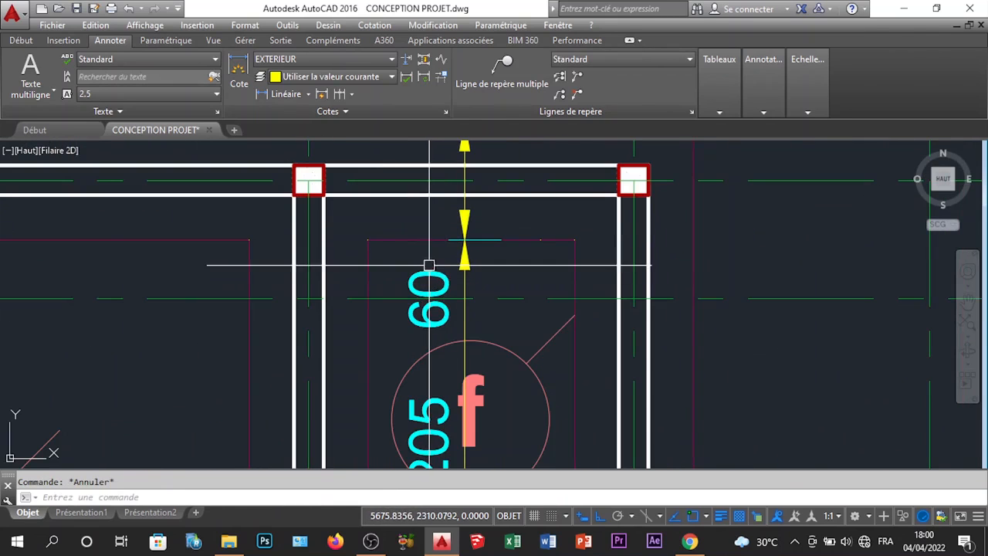
left_click(417, 281)
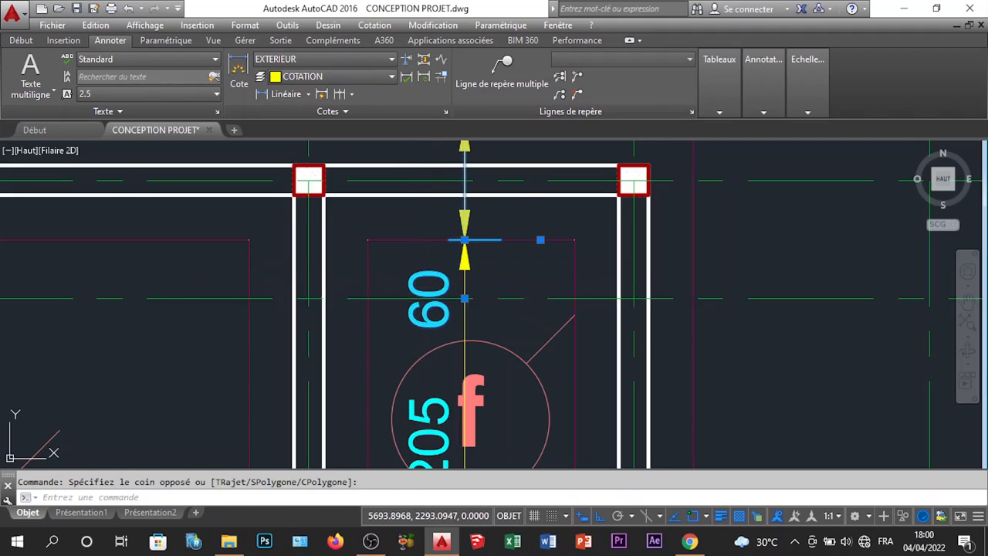
left_click(464, 298)
scroll(459, 224, "down", 2)
scroll(466, 225, "up", 3)
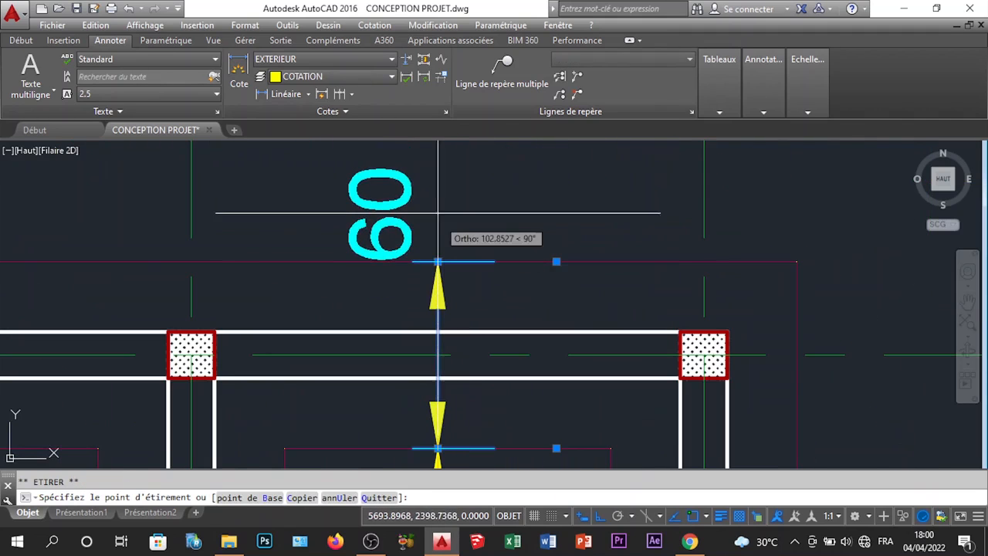
left_click(438, 192)
Move the text of the axis 6 footing-width dimension down off the wall into the upper part of room c
scroll(460, 225, "down", 5)
scroll(460, 225, "up", 4)
scroll(460, 225, "down", 2)
scroll(447, 376, "up", 2)
middle_click_drag(445, 375, 470, 203)
scroll(471, 334, "down", 2)
scroll(470, 340, "up", 2)
scroll(471, 339, "up", 5)
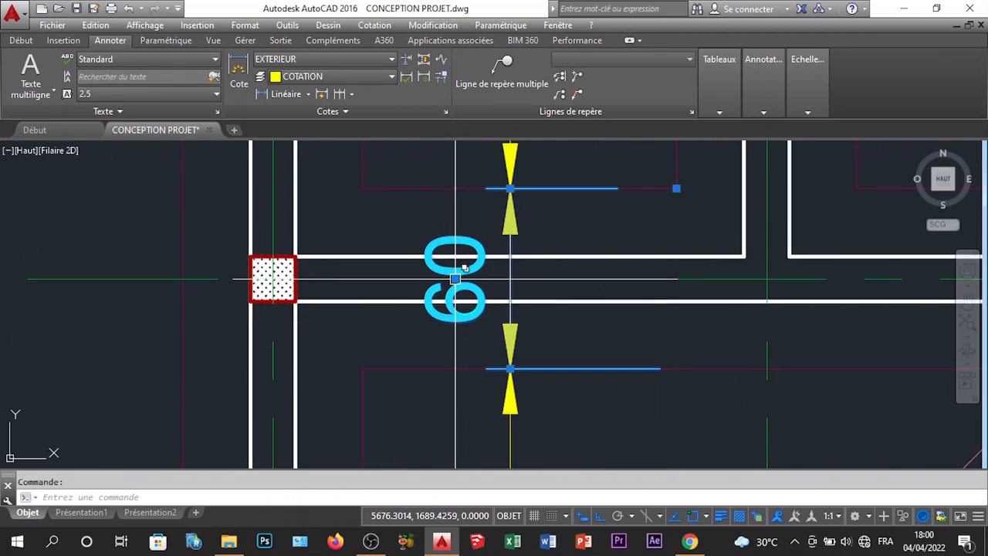
left_click(456, 279)
scroll(460, 277, "down", 3)
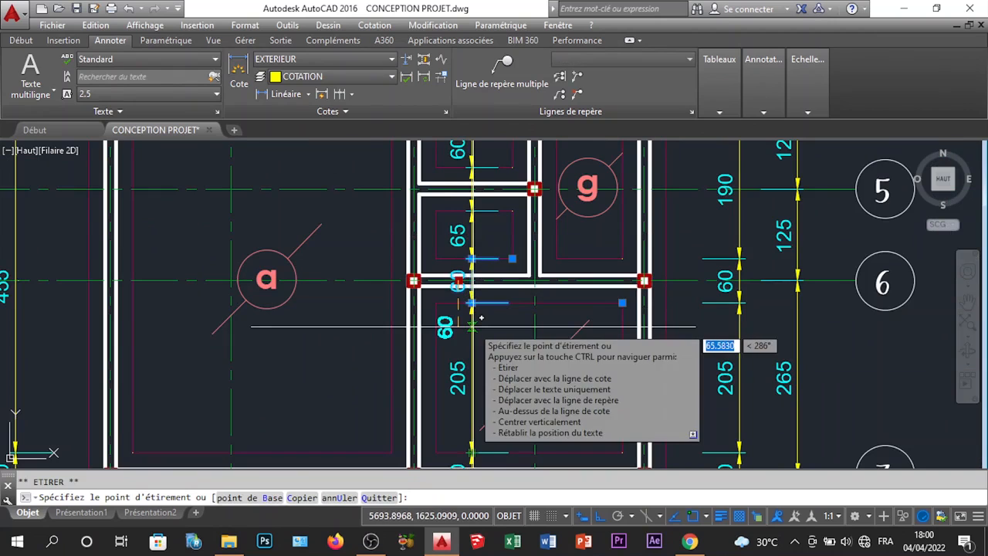
left_click(472, 327)
key("Escape")
Move the text of the axis 7 footing-width dimension up off the wall into the lower part of room c
scroll(491, 269, "down", 4)
scroll(482, 311, "up", 2)
scroll(449, 320, "up", 2)
scroll(470, 305, "down", 2)
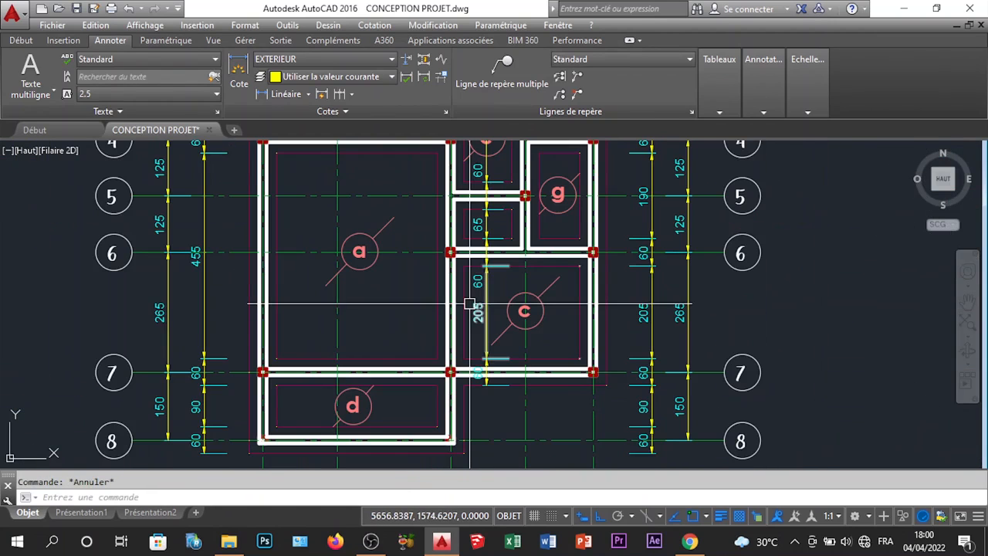
scroll(488, 267, "down", 1)
scroll(486, 283, "up", 3)
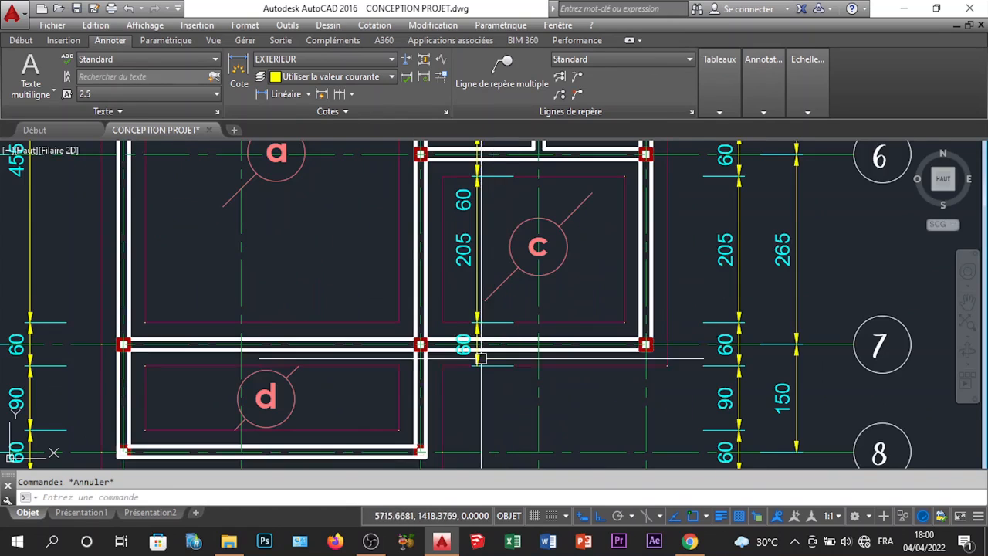
scroll(480, 358, "up", 4)
left_click(454, 324)
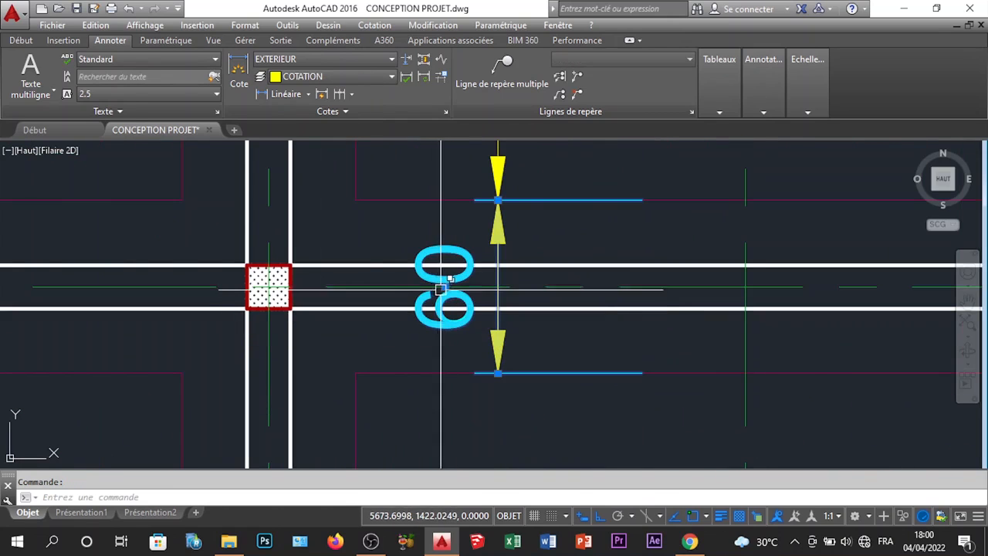
scroll(445, 287, "down", 4)
left_click(458, 274)
left_click(454, 276)
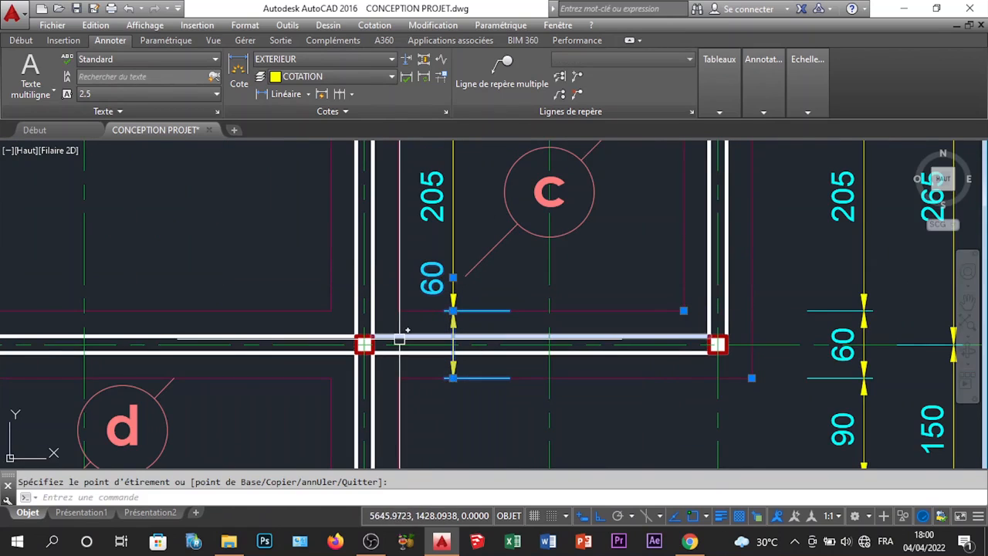
Check the relocated texts along the vertical interior chain and examine the rooms still lacking interior dimensions
scroll(400, 339, "down", 5)
scroll(530, 286, "up", 2)
middle_click_drag(469, 247, 470, 313)
scroll(440, 265, "up", 2)
scroll(502, 252, "down", 2)
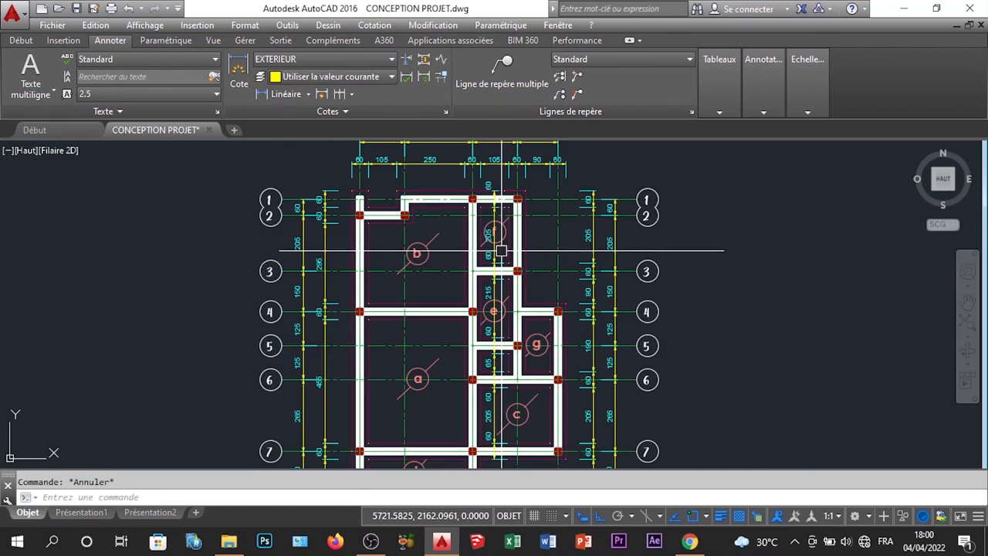
scroll(446, 340, "up", 2)
scroll(452, 322, "down", 2)
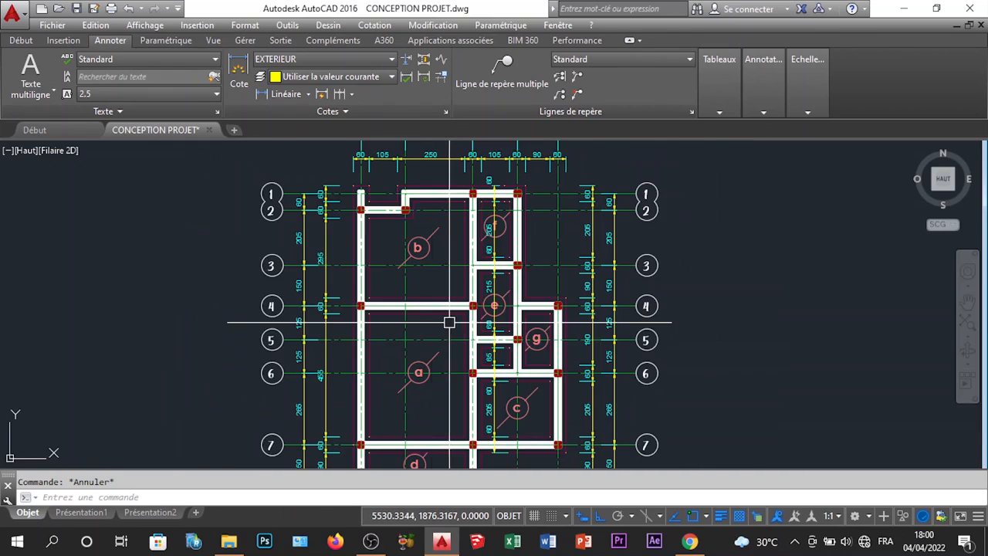
scroll(399, 379, "up", 2)
scroll(401, 327, "up", 2)
scroll(413, 295, "down", 2)
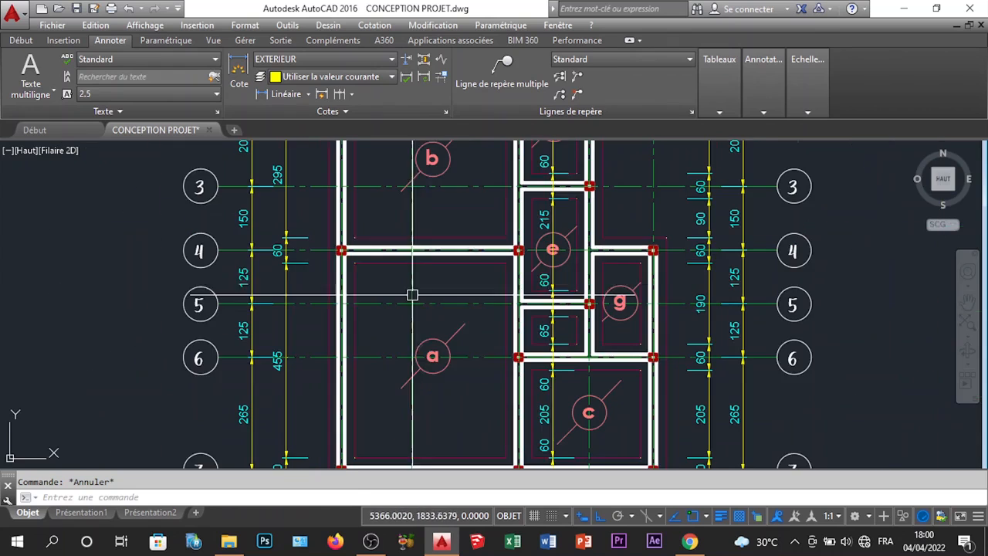
scroll(584, 300, "up", 2)
scroll(553, 294, "down", 2)
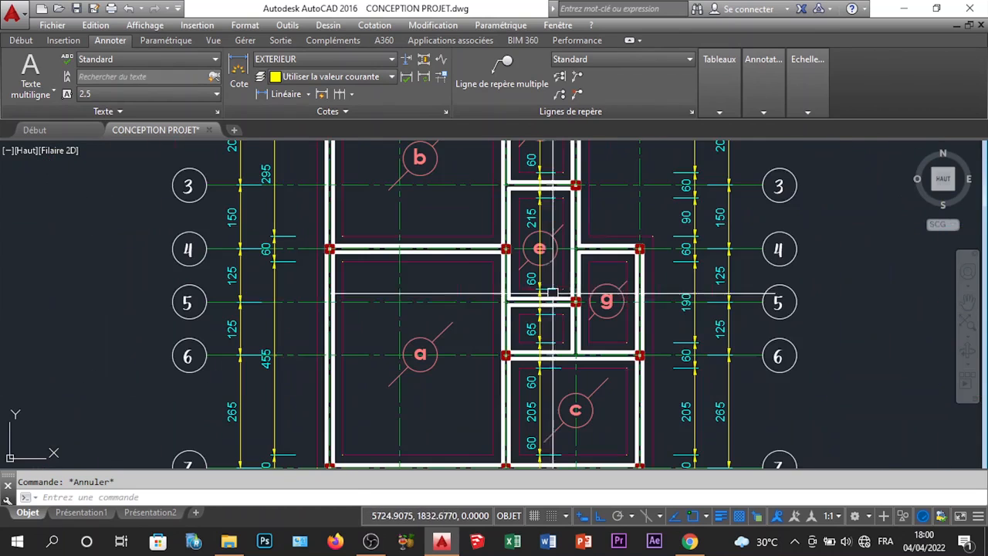
Add a horizontal linear dimension between the inner footing edges of room a, placing its line above the room label
scroll(417, 282, "up", 2)
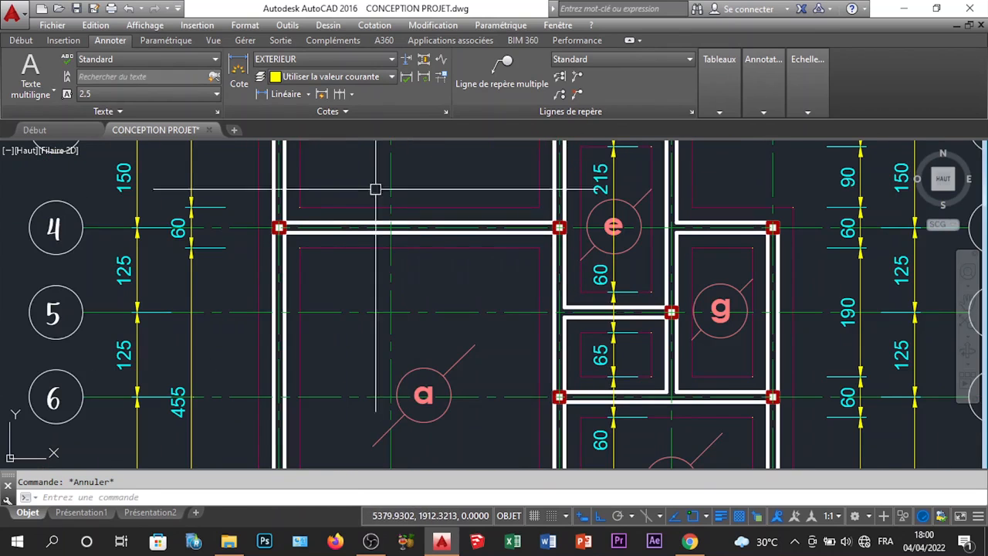
left_click(284, 94)
scroll(291, 259, "up", 4)
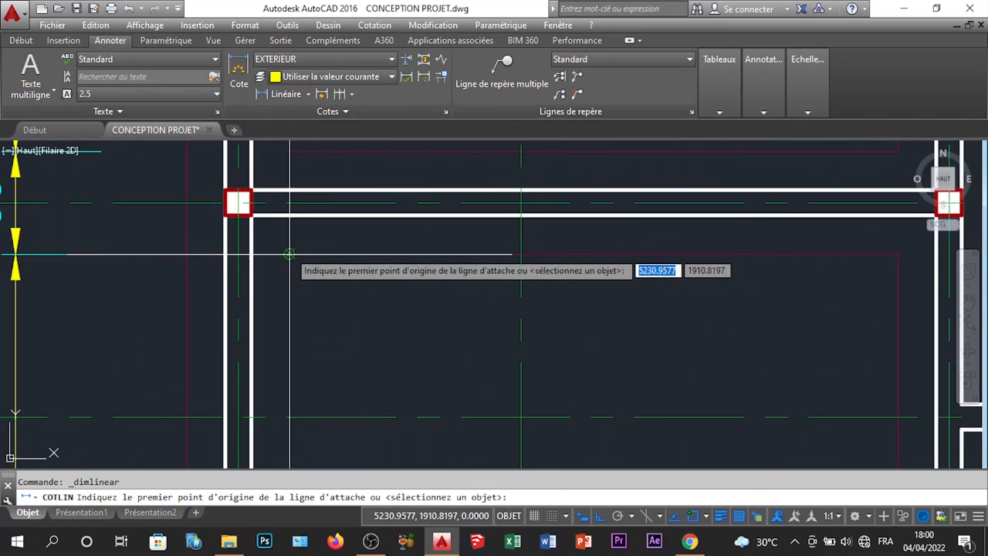
left_click(290, 254)
scroll(290, 254, "down", 2)
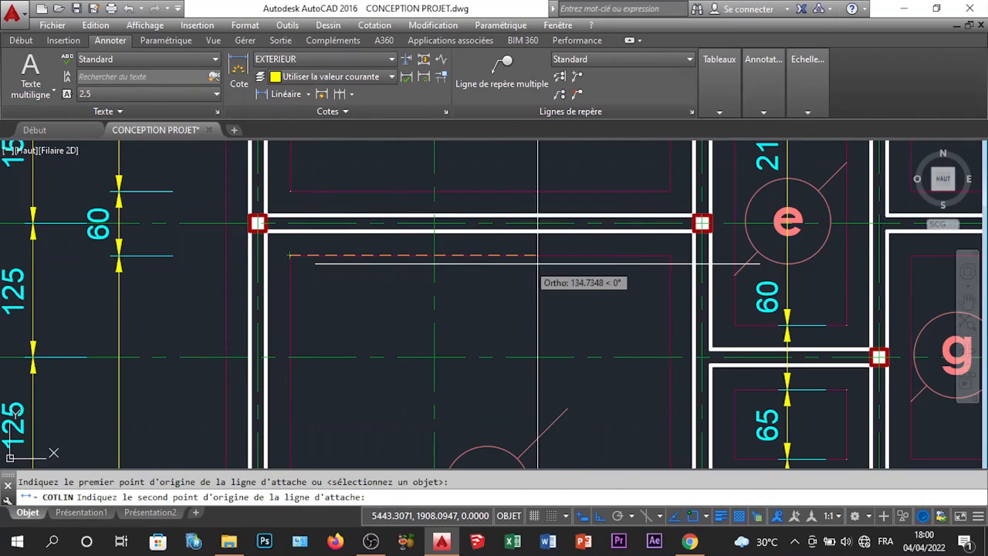
left_click(670, 255)
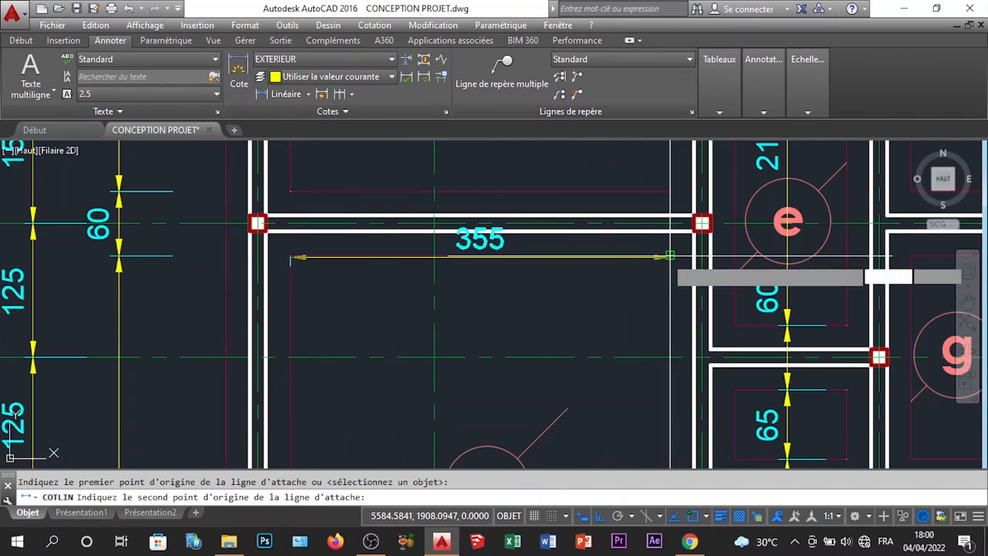
left_click(549, 337)
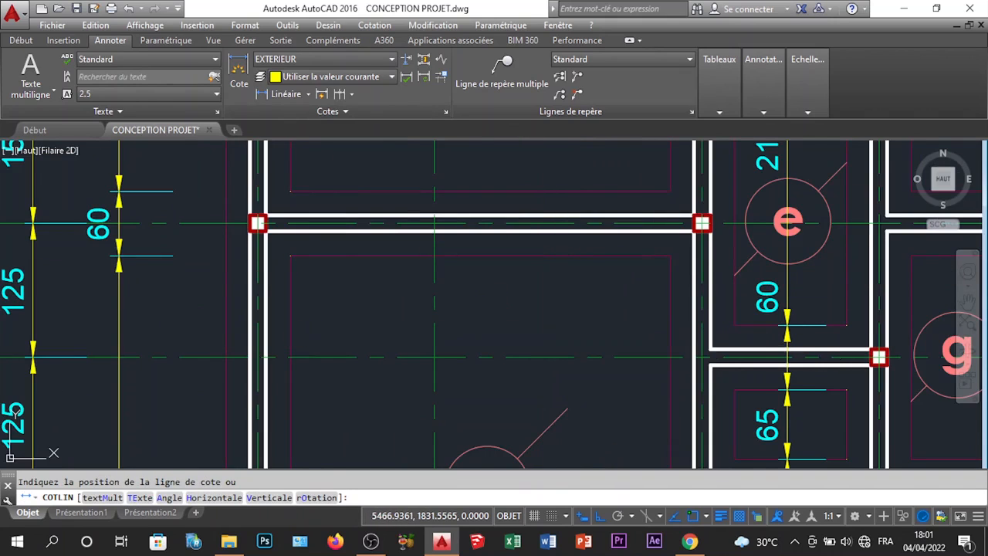
scroll(481, 289, "down", 6)
scroll(517, 283, "up", 3)
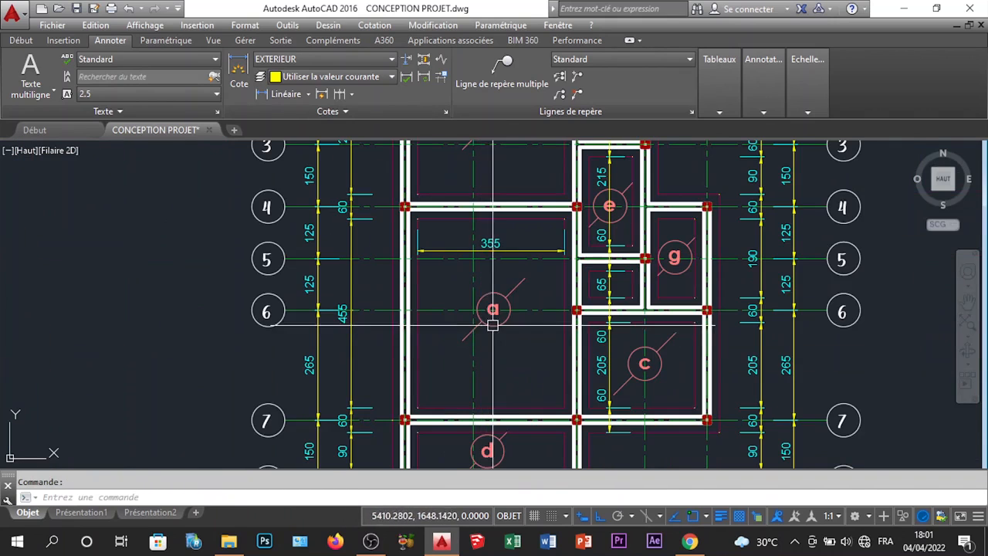
Add a horizontal linear dimension in room b from the left inner footing edge to the notch corner, placing its line above the room label
scroll(517, 283, "down", 2)
scroll(509, 254, "up", 4)
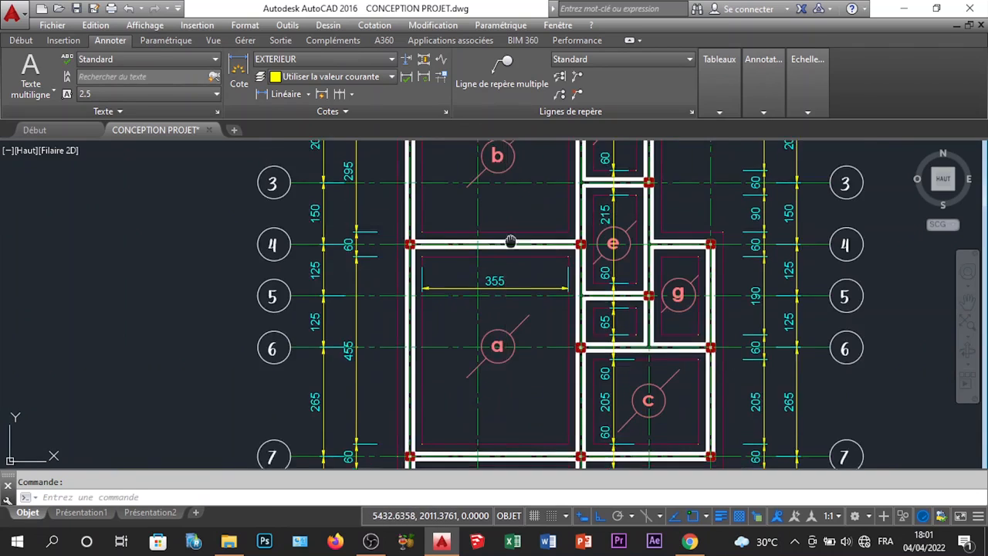
scroll(508, 279, "down", 2)
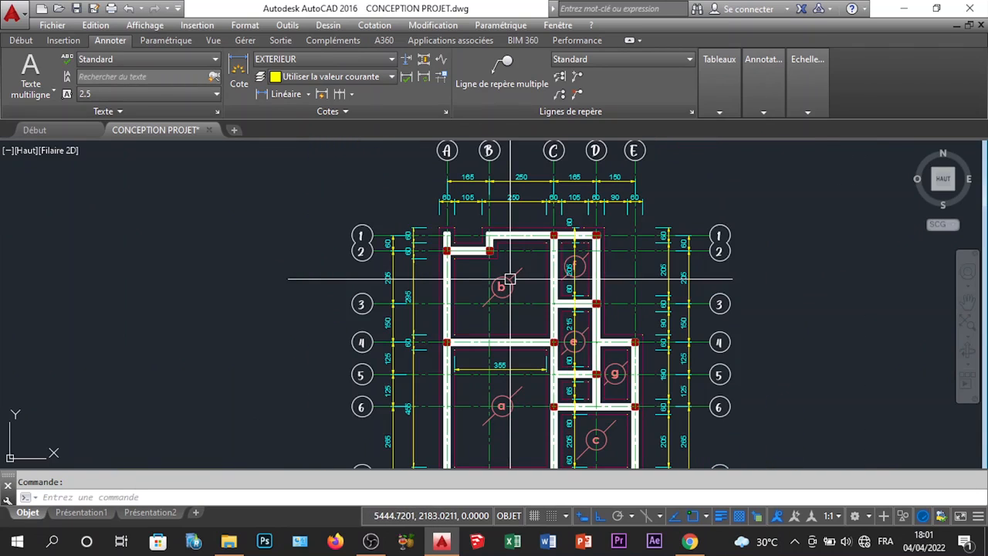
scroll(489, 270, "up", 5)
scroll(501, 232, "up", 1)
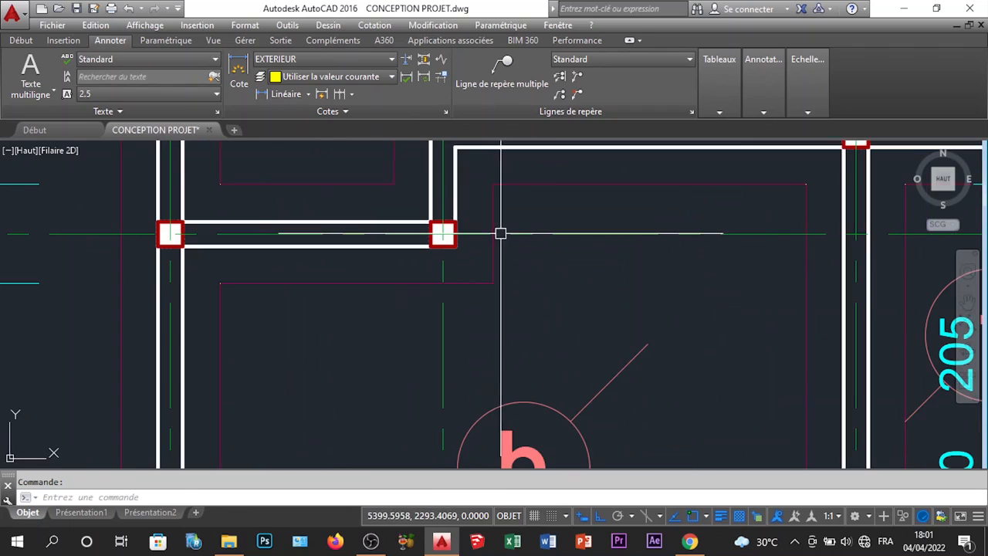
left_click(293, 98)
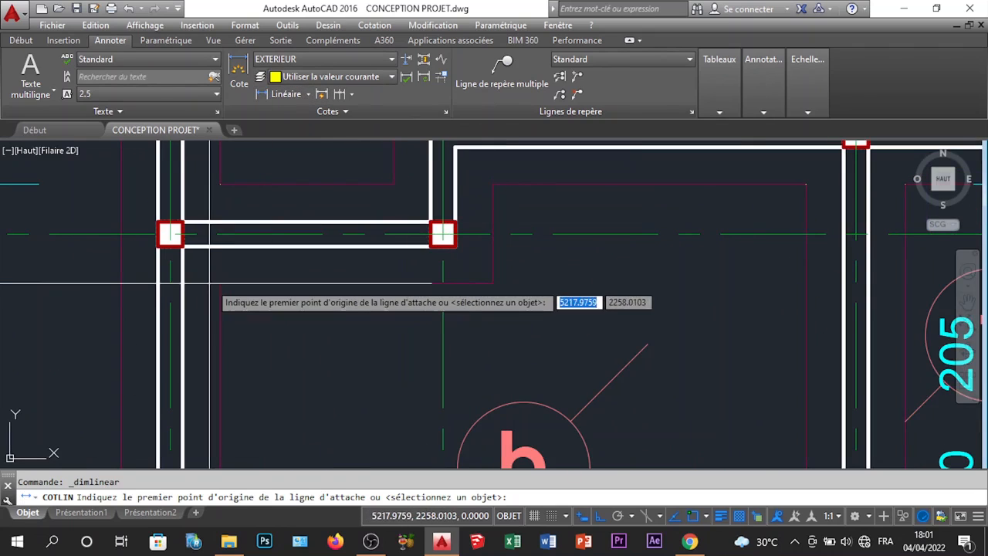
left_click(221, 283)
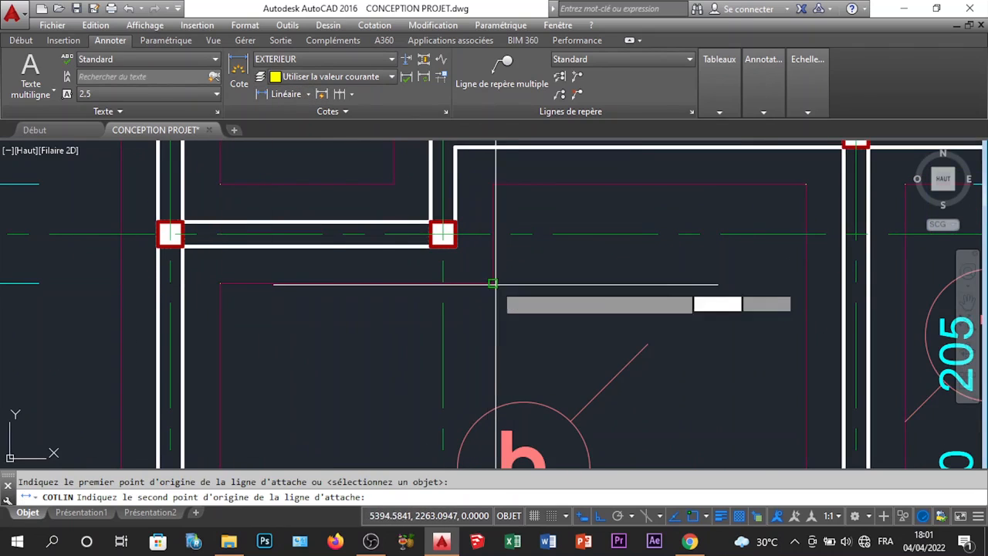
left_click(492, 283)
left_click(485, 373)
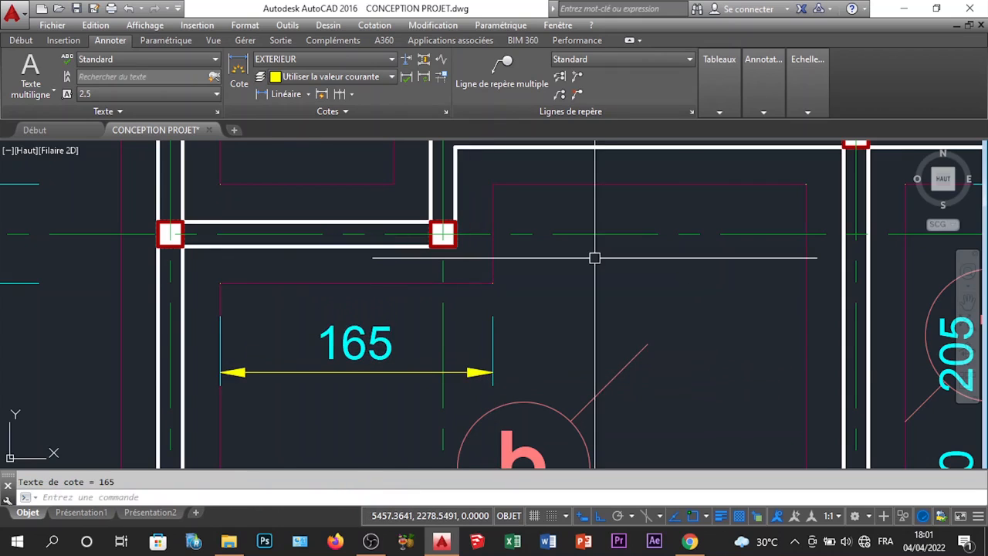
Continue the room b dimension chain from the notch corner to the right inner footing edge
middle_click_drag(591, 258, 431, 234)
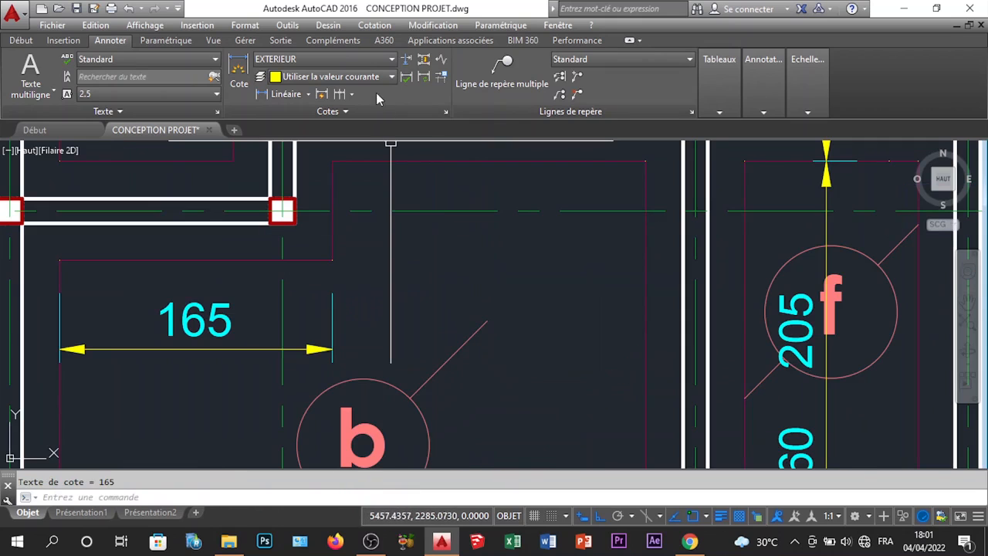
left_click(645, 162)
scroll(487, 327, "down", 4)
key("Escape")
Examine the whole foundation plan for completeness and legibility of the exterior chains and the interior dimensions in each room
scroll(433, 310, "down", 3)
scroll(433, 316, "up", 2)
middle_click_drag(433, 318, 446, 338)
scroll(479, 332, "down", 4)
scroll(506, 347, "up", 5)
scroll(502, 416, "down", 3)
scroll(533, 349, "down", 3)
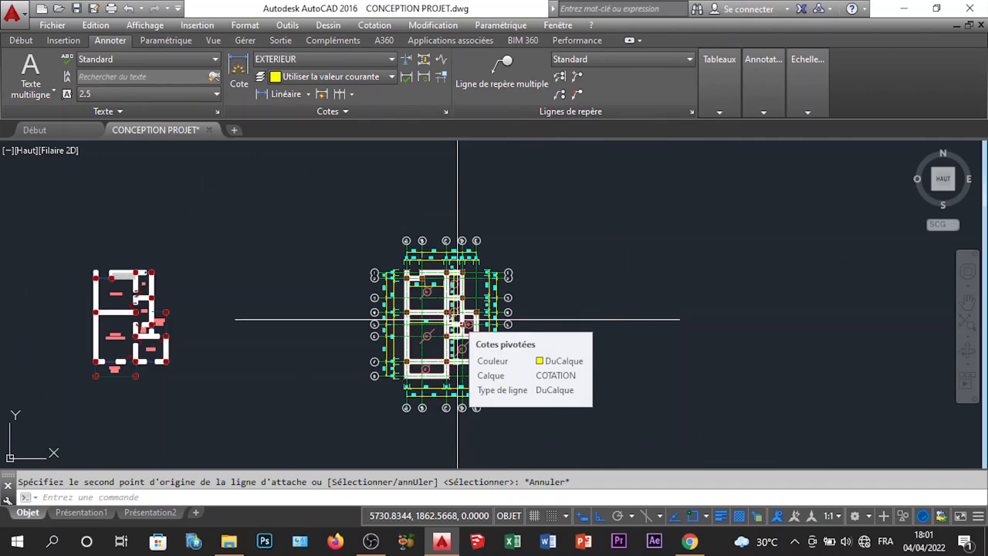
scroll(458, 318, "up", 5)
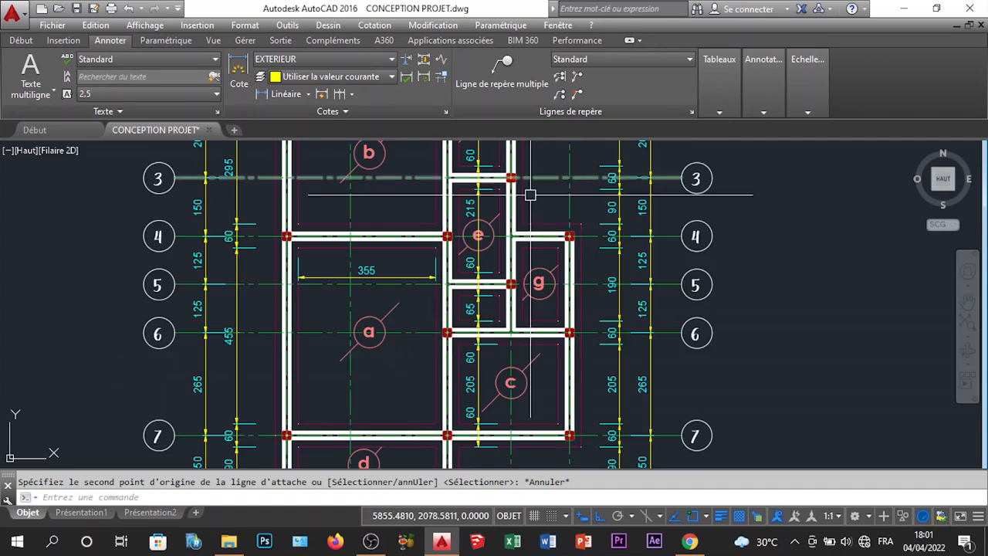
scroll(518, 204, "down", 4)
scroll(504, 218, "up", 5)
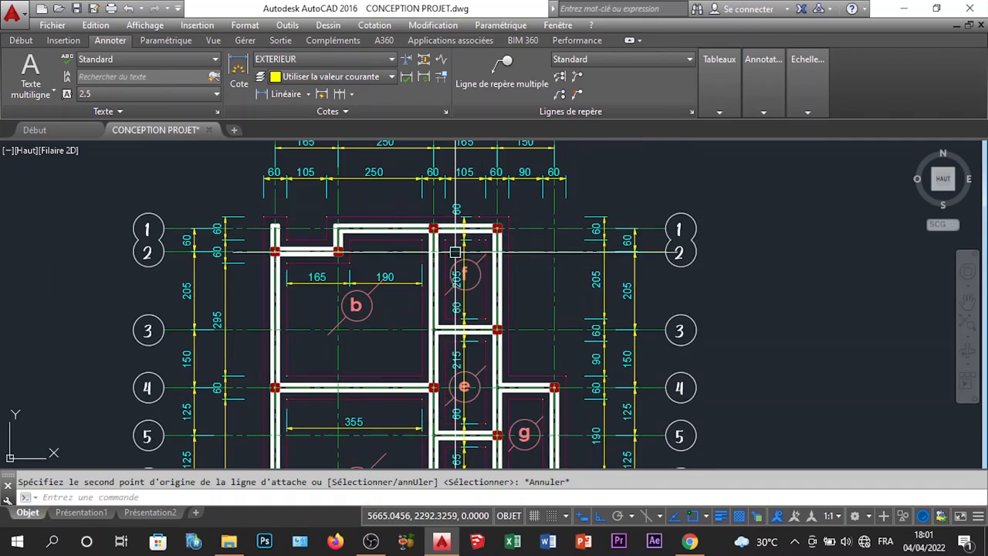
scroll(480, 204, "down", 4)
scroll(445, 224, "up", 3)
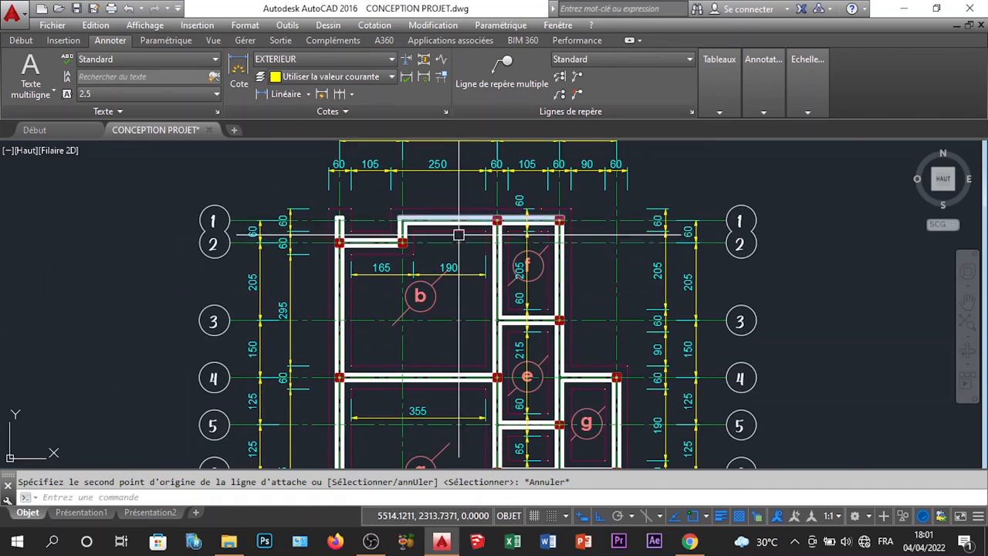
scroll(463, 231, "up", 2)
scroll(488, 224, "down", 4)
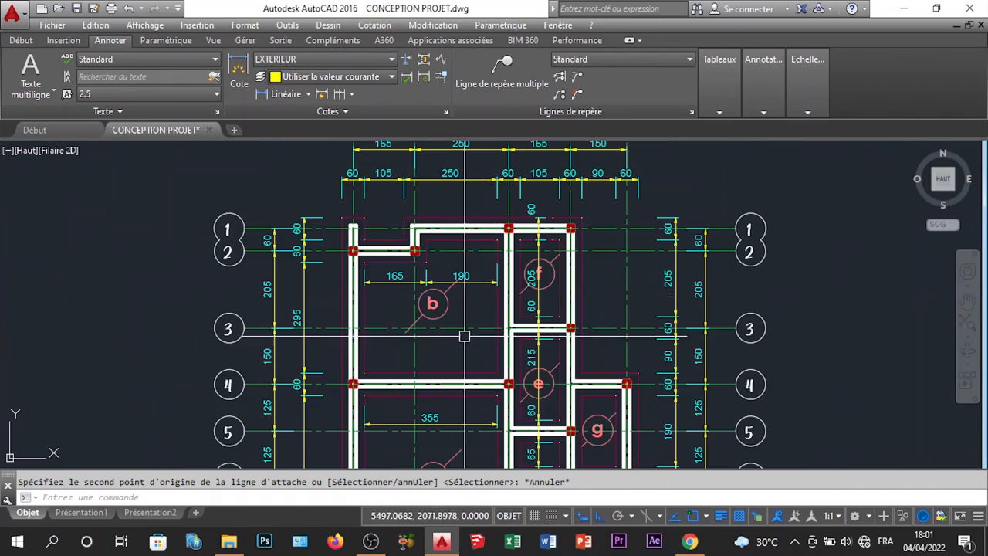
scroll(464, 335, "up", 2)
middle_click_drag(511, 276, 494, 311)
scroll(494, 286, "down", 7)
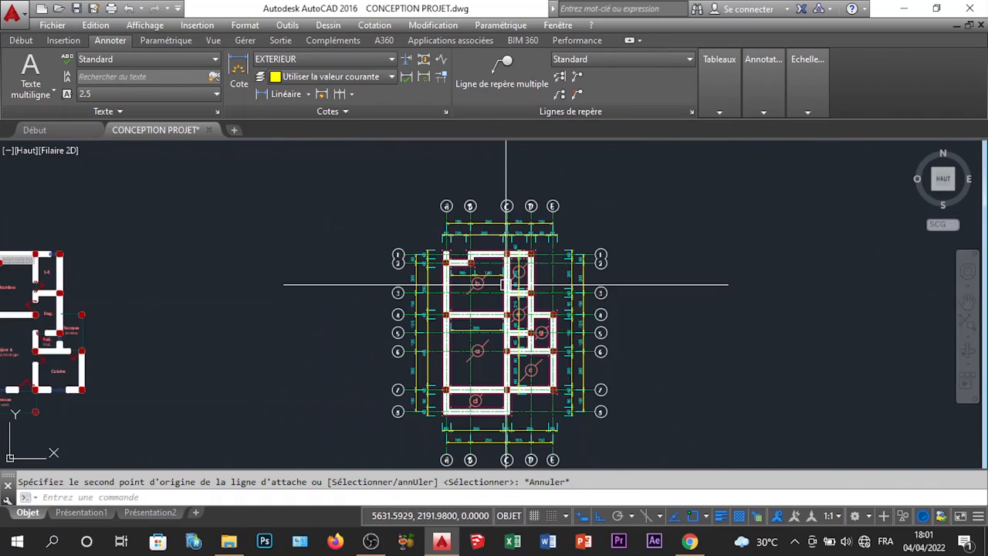
scroll(475, 310, "up", 3)
scroll(486, 303, "up", 2)
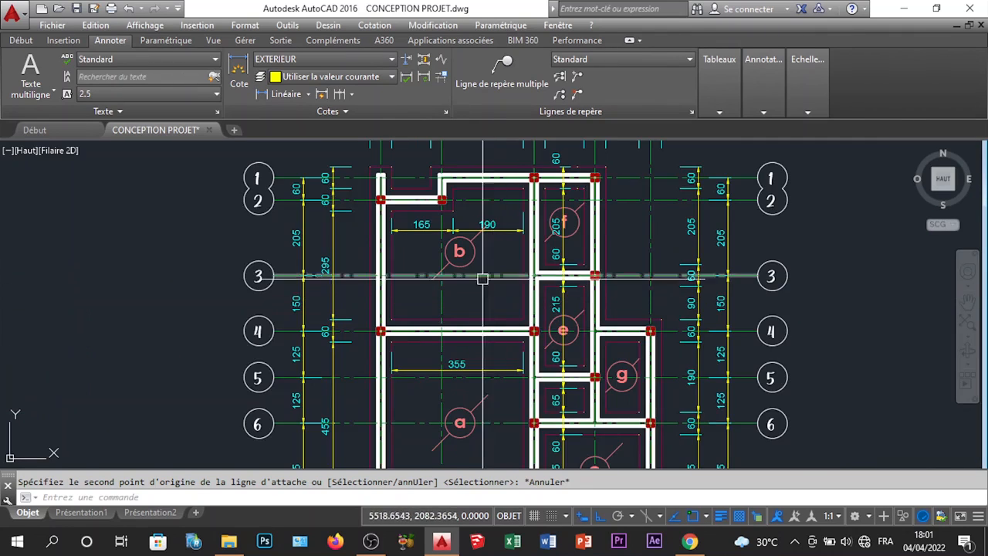
scroll(468, 268, "down", 5)
scroll(473, 282, "up", 4)
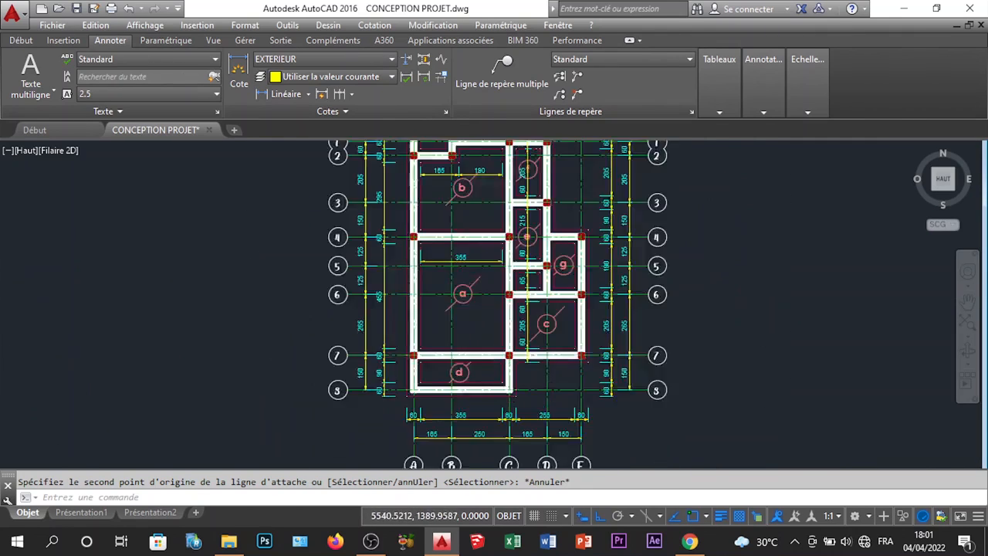
middle_click_drag(521, 308, 455, 338)
scroll(456, 338, "down", 2)
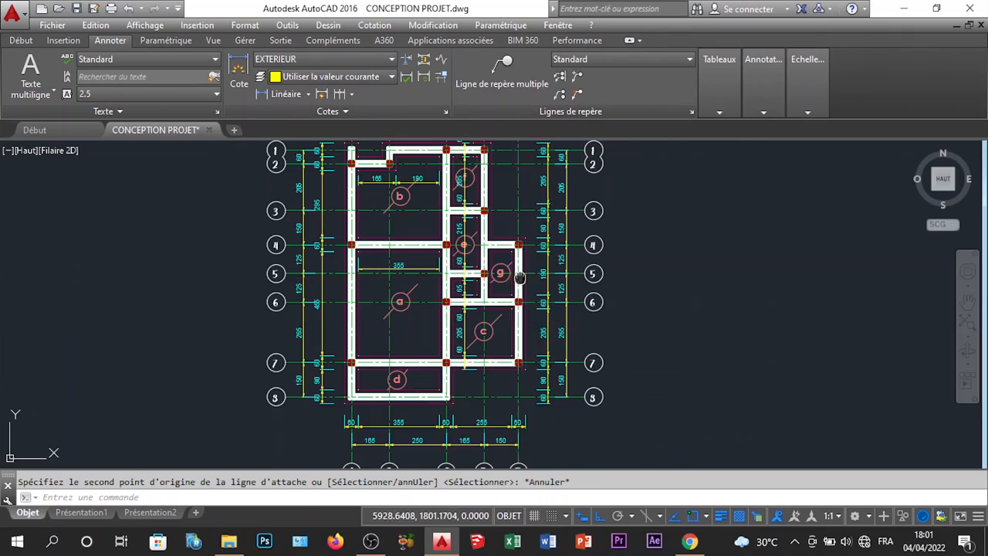
Copy room b's circled letter, without its diagonal line, horizontally into the empty area right of the foundation plan
scroll(474, 335, "down", 2)
scroll(463, 294, "up", 6)
left_click(499, 367)
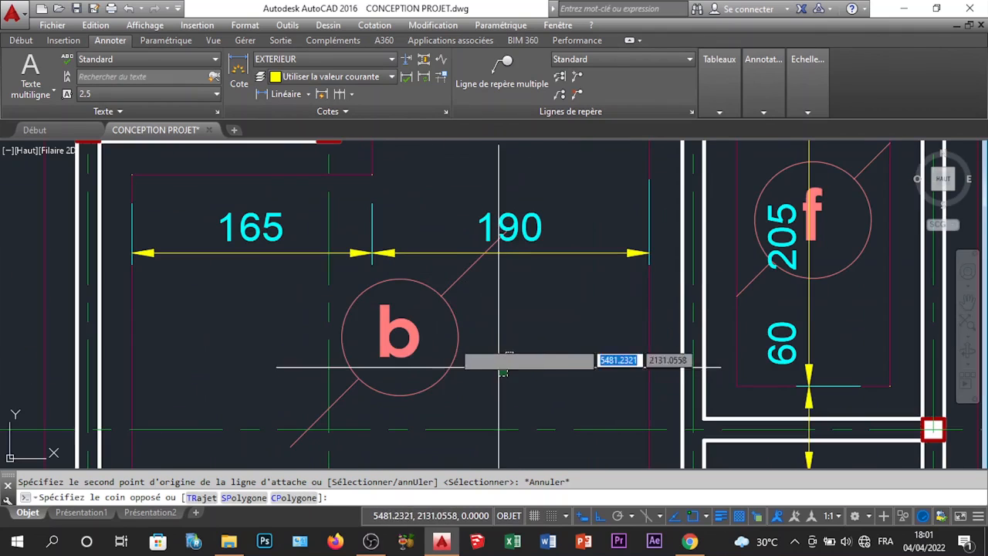
left_click(385, 322)
right_click(572, 305)
left_click(598, 315)
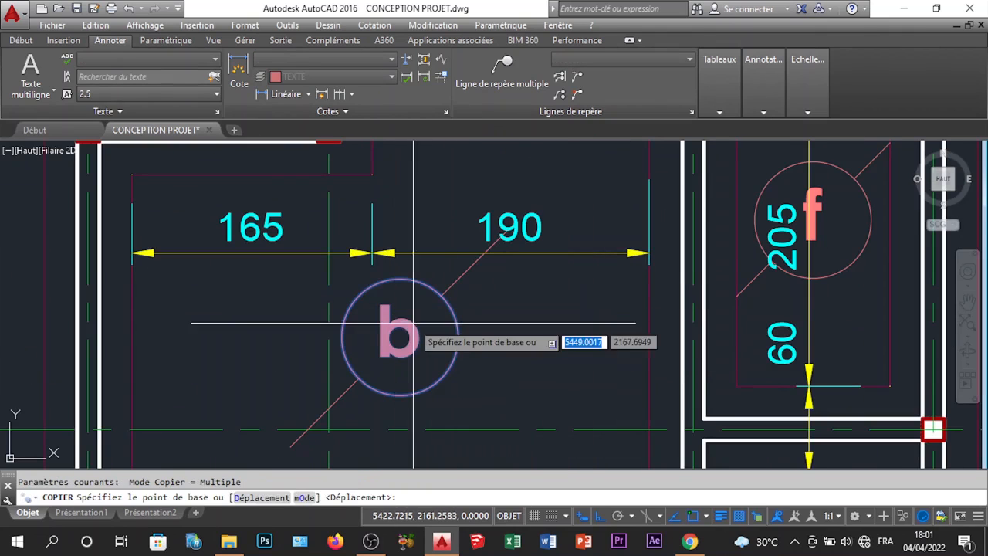
left_click(414, 323)
scroll(413, 324, "down", 5)
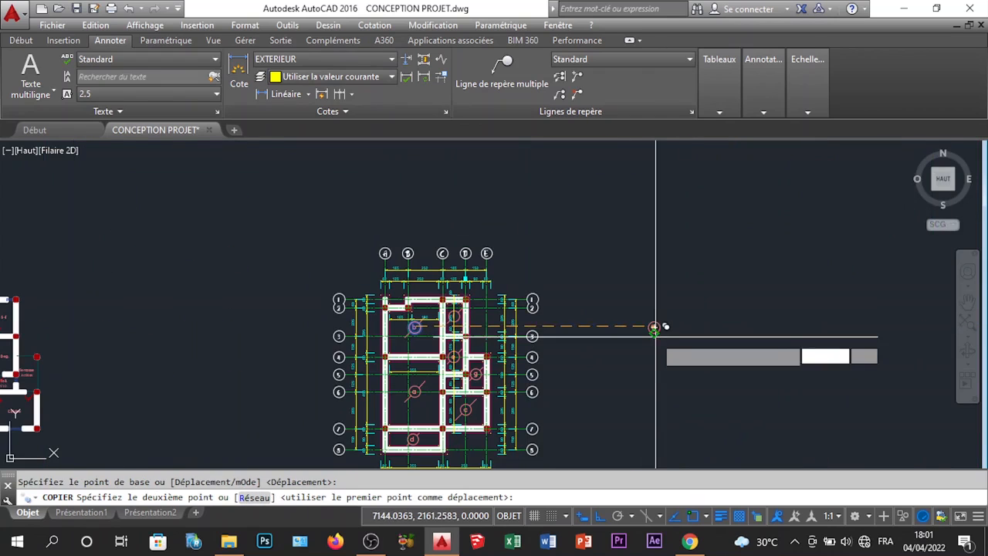
left_click(653, 327)
scroll(641, 330, "up", 6)
key("Escape")
left_click(656, 328)
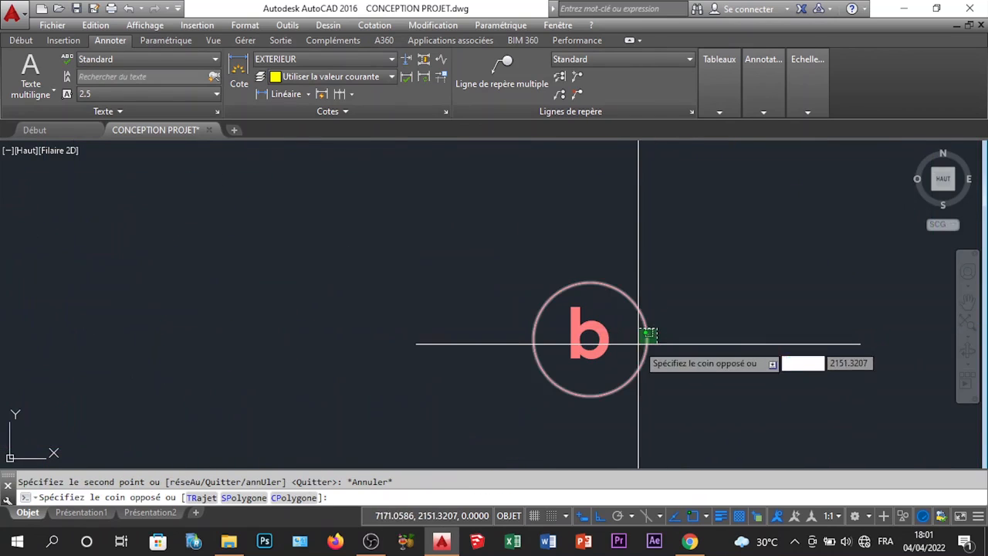
left_click(613, 342)
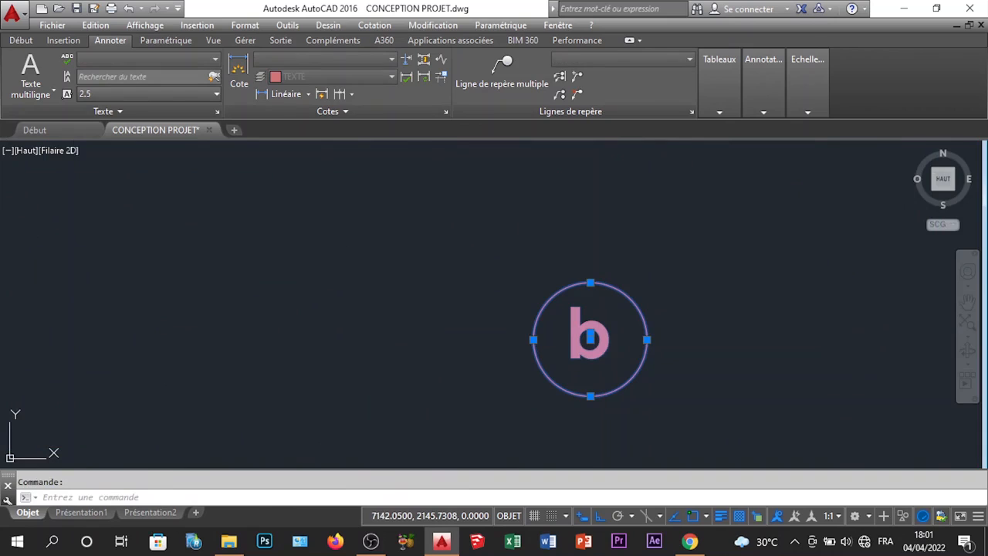
key("Escape")
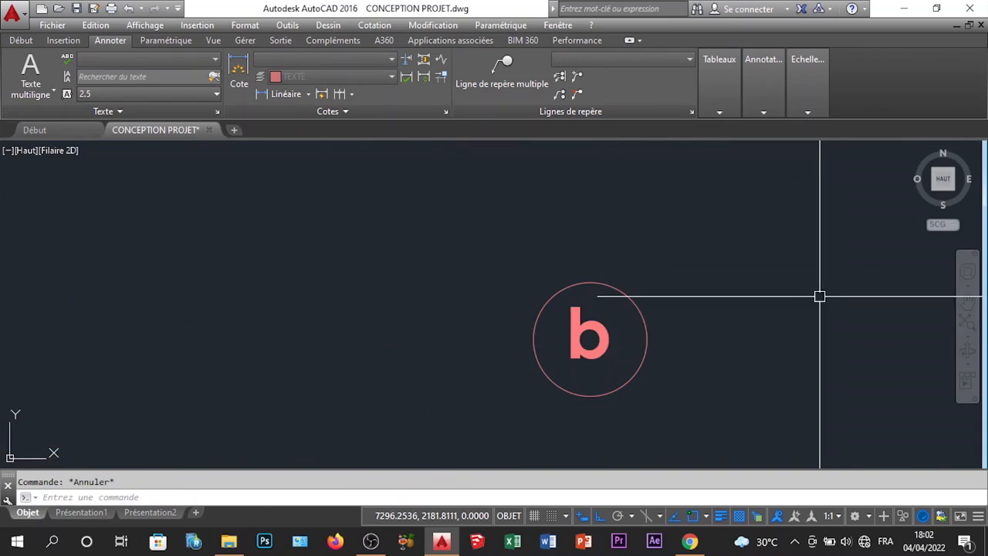
Set the copied letter's text height to 17 and replace its content with "+ 0,00"
double_click(606, 345)
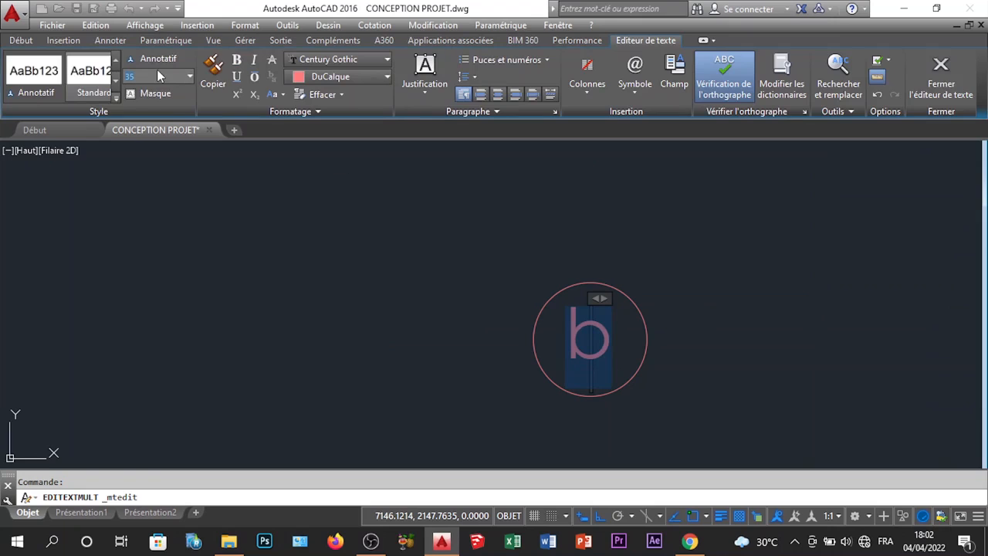
key("Return")
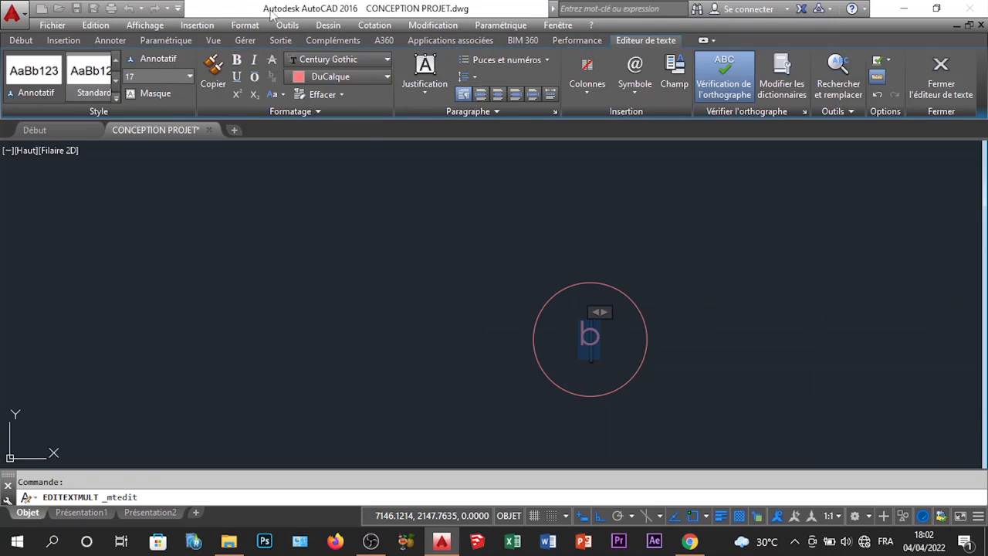
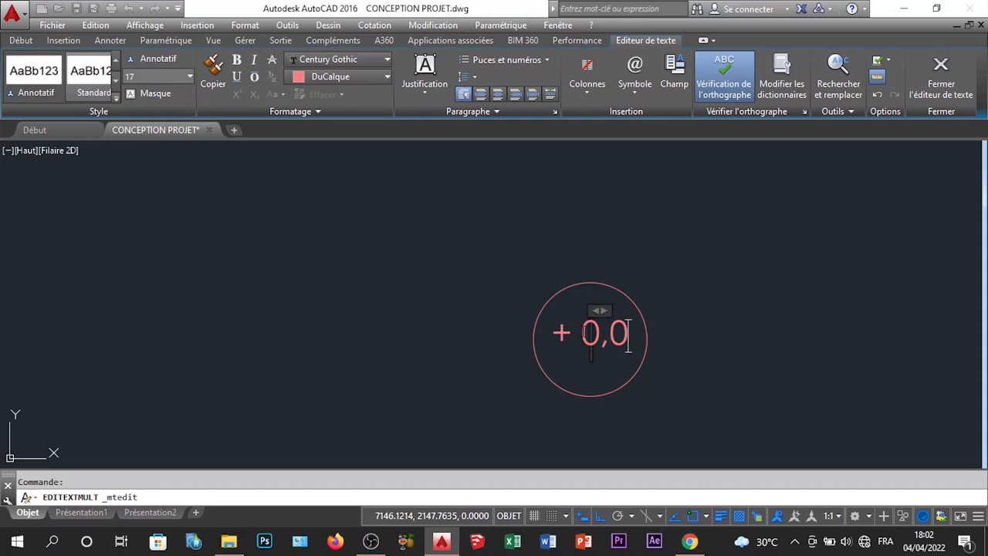
left_click(704, 330)
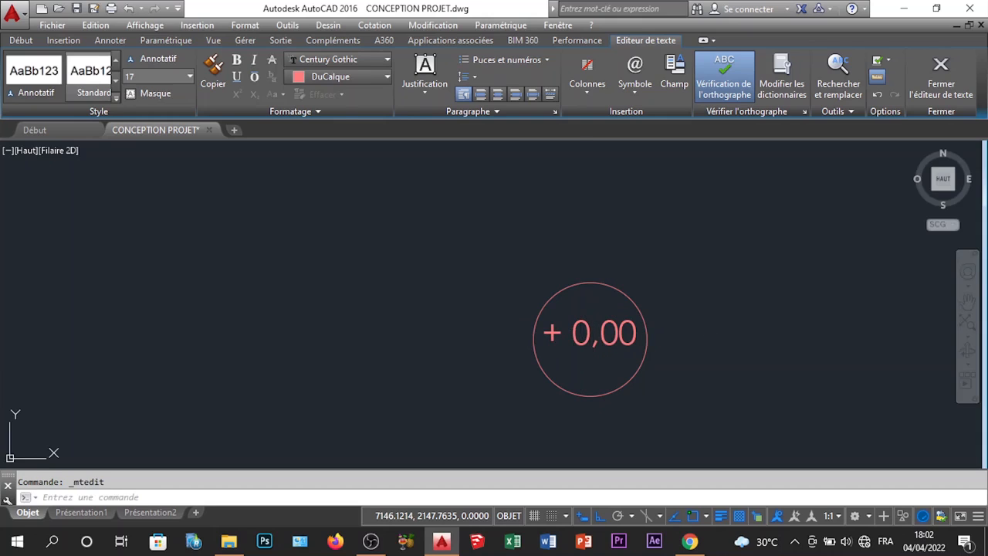
Move the "+ 0,00" text slightly down so it sits centred in its circle
left_click(602, 332)
right_click(602, 332)
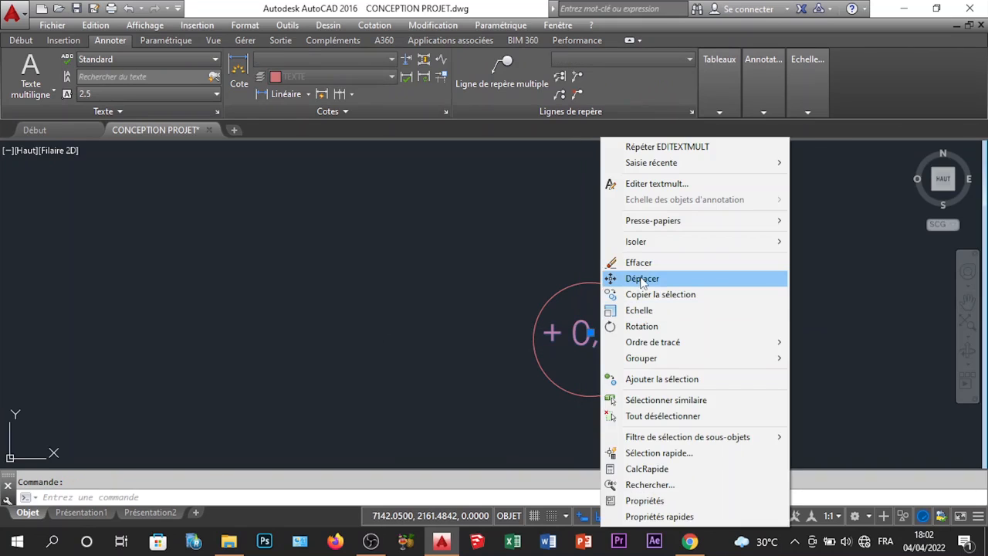
left_click(637, 278)
left_click(679, 276)
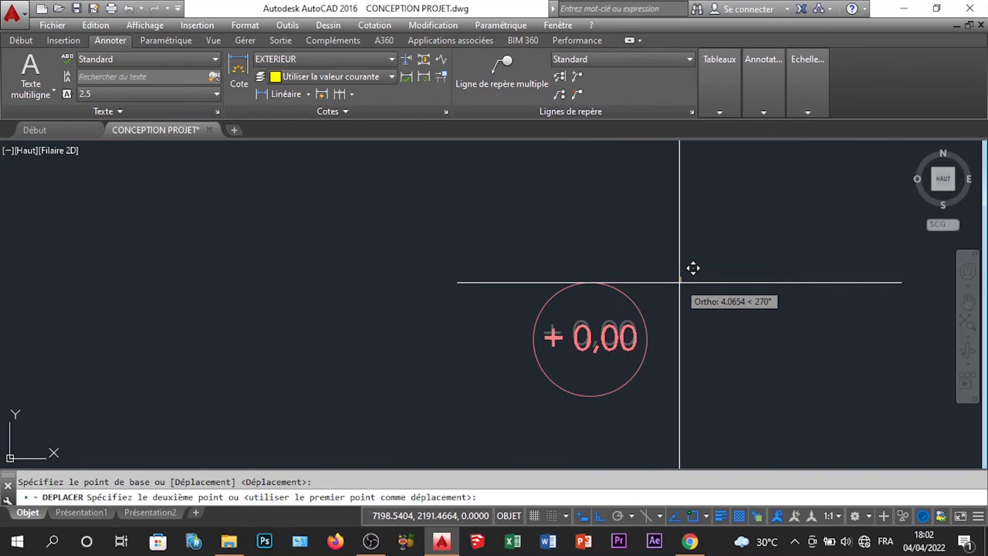
left_click(690, 271)
Replace the plus sign in the "+ 0,00" text with the plus/minus symbol so it reads "± 0,00"
scroll(560, 336, "down", 3)
scroll(560, 336, "up", 10)
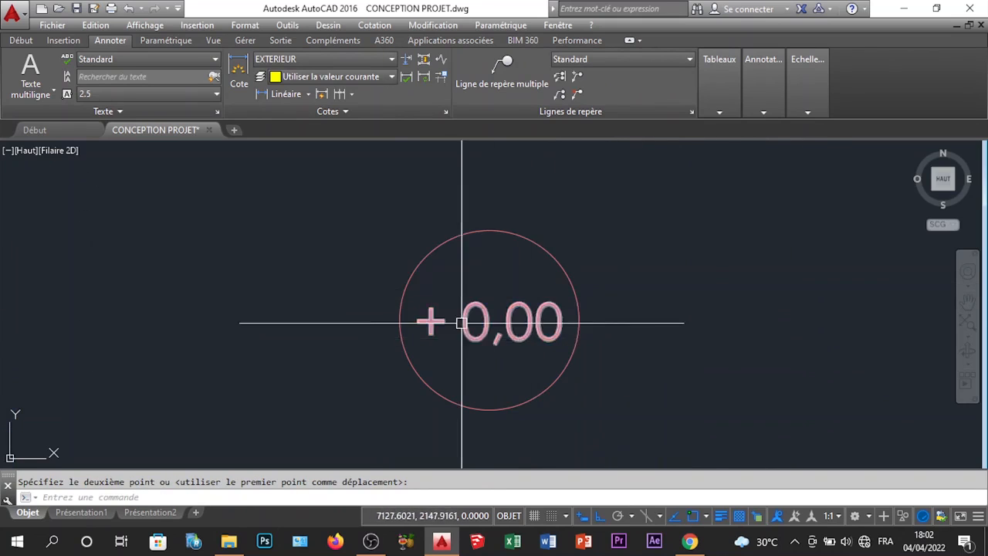
double_click(404, 324)
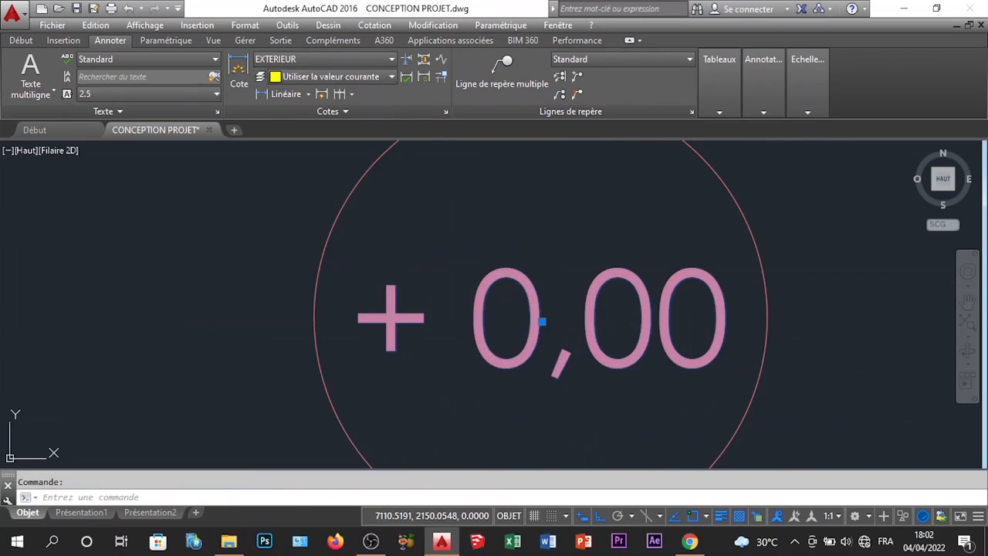
right_click(384, 327)
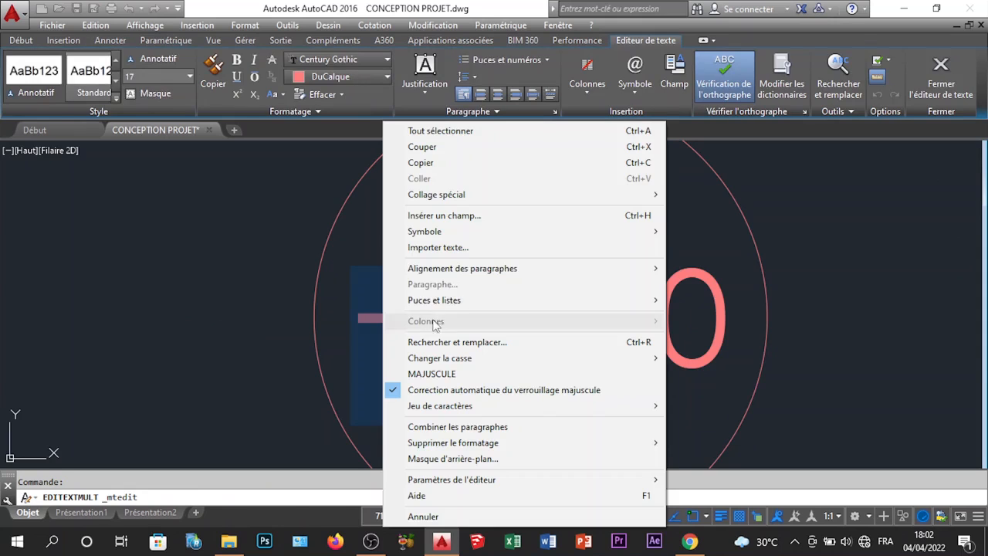
mouse_move(460, 230)
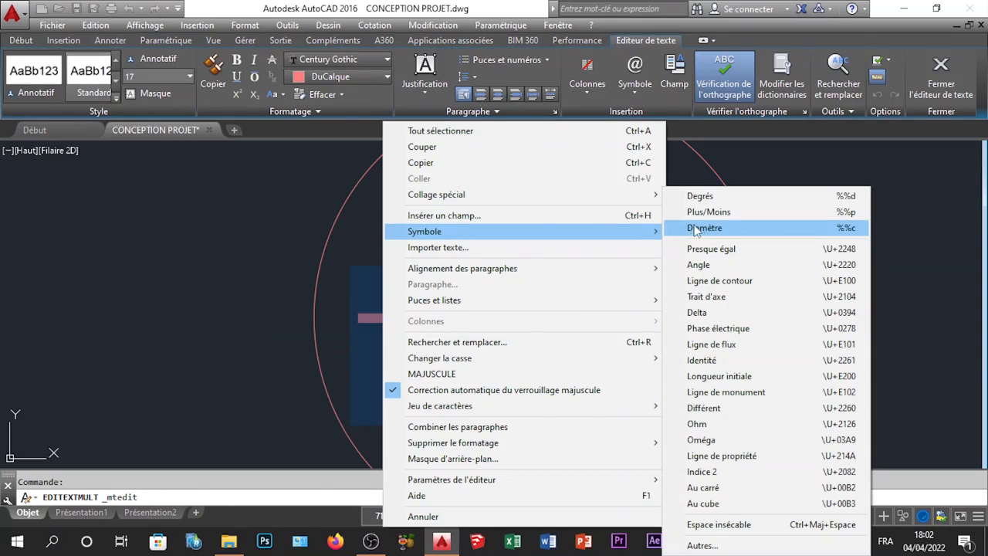
left_click(708, 212)
scroll(522, 308, "down", 4)
left_click(671, 303)
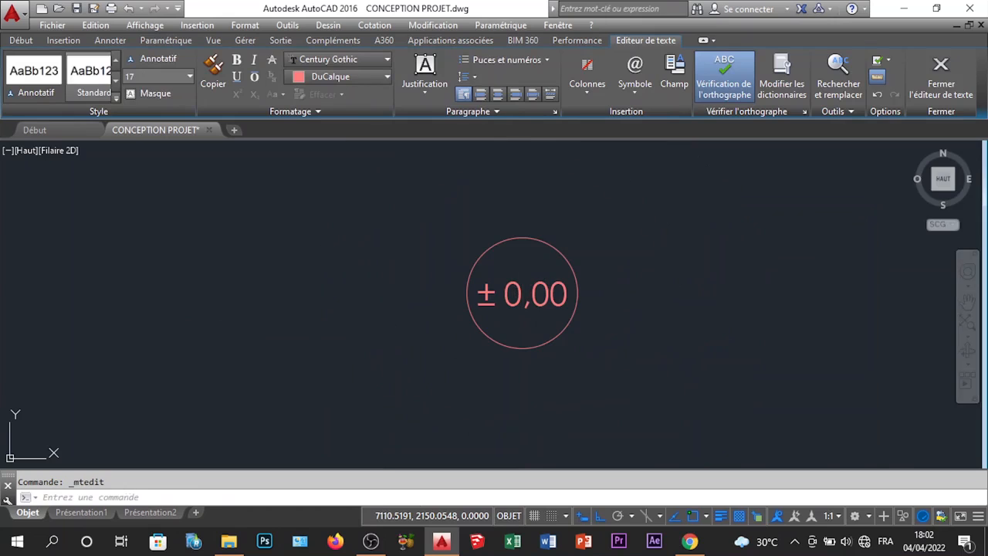
Copy the circled "± 0,00" mark horizontally to the right of the original
scroll(472, 261, "down", 2)
scroll(508, 291, "up", 4)
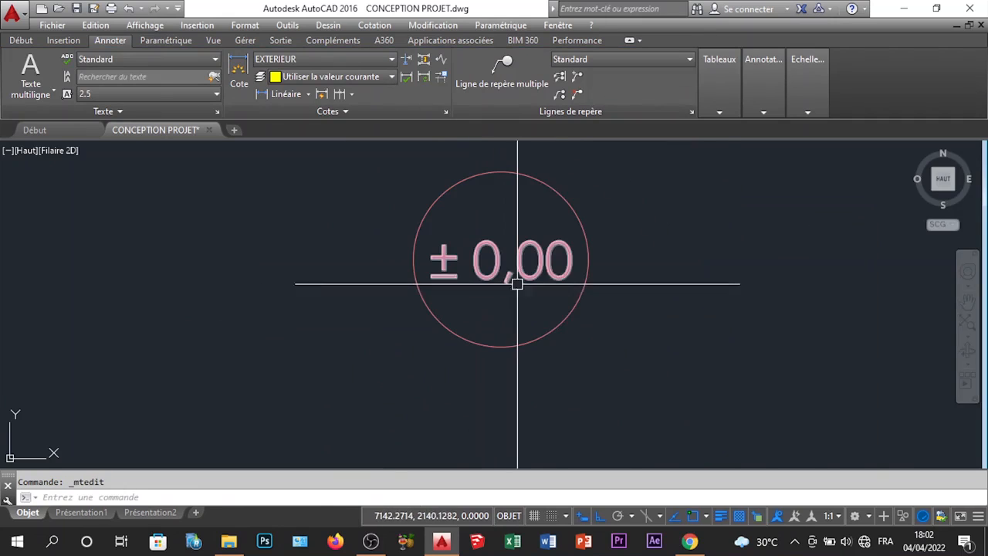
left_click(616, 317)
left_click(456, 232)
right_click(457, 235)
left_click(521, 315)
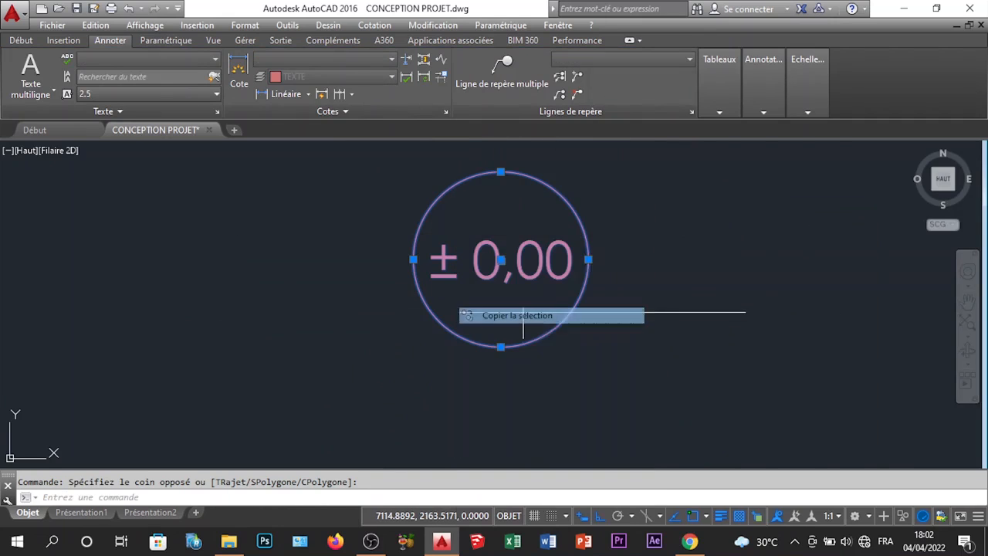
left_click(523, 313)
left_click(826, 312)
key("Escape")
Group the original circle and its "± 0,00" text into one object
left_click(615, 356)
left_click(384, 195)
right_click(384, 195)
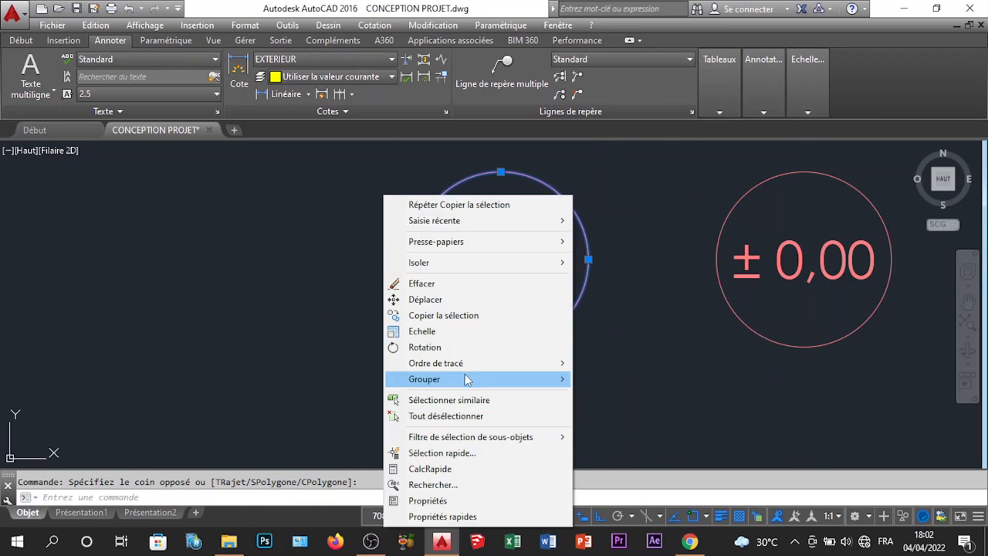
left_click(610, 378)
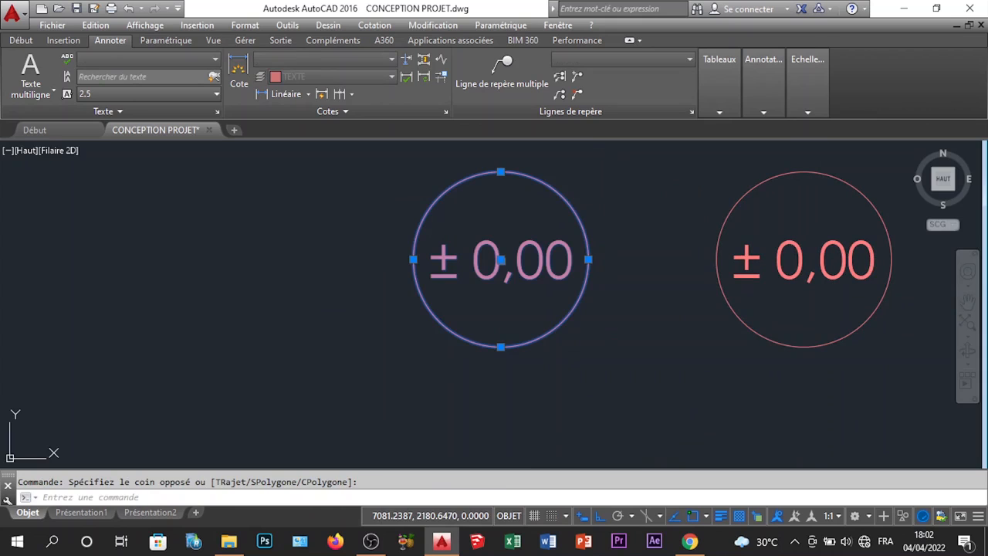
key("Escape")
left_click(598, 349)
left_click(497, 272)
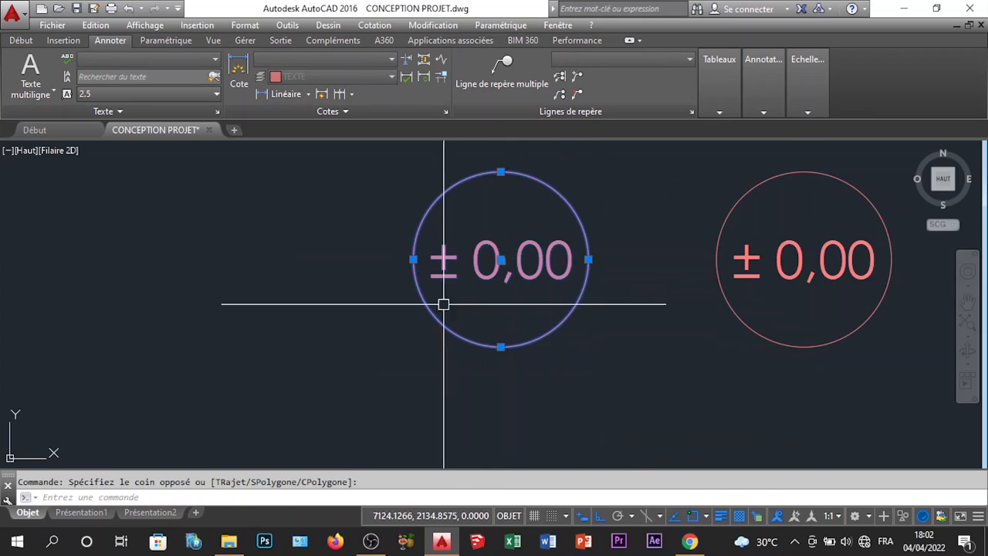
right_click(484, 293)
mouse_move(578, 379)
left_click(657, 379)
scroll(541, 344, "down", 5)
left_click(548, 298)
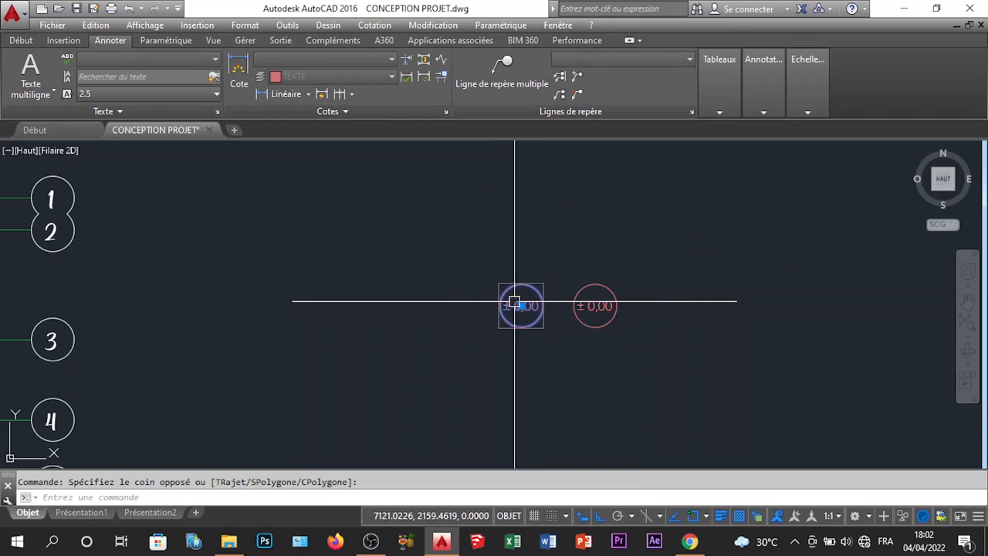
Move the grouped "± 0,00" mark into room b, below and right of the room letter, with ortho off
scroll(518, 305, "up", 3)
right_click(444, 251)
left_click(483, 300)
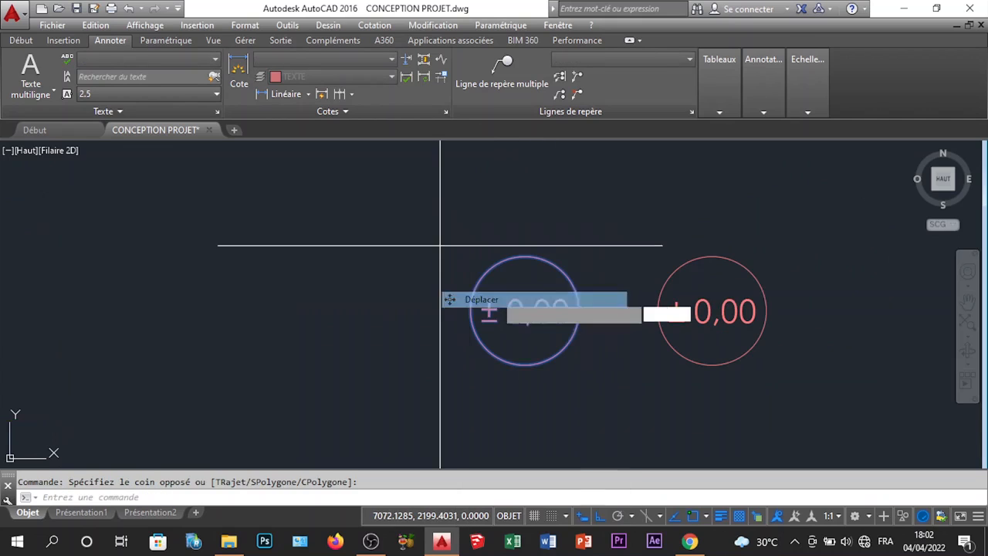
left_click(544, 301)
scroll(401, 351, "down", 8)
key("F8")
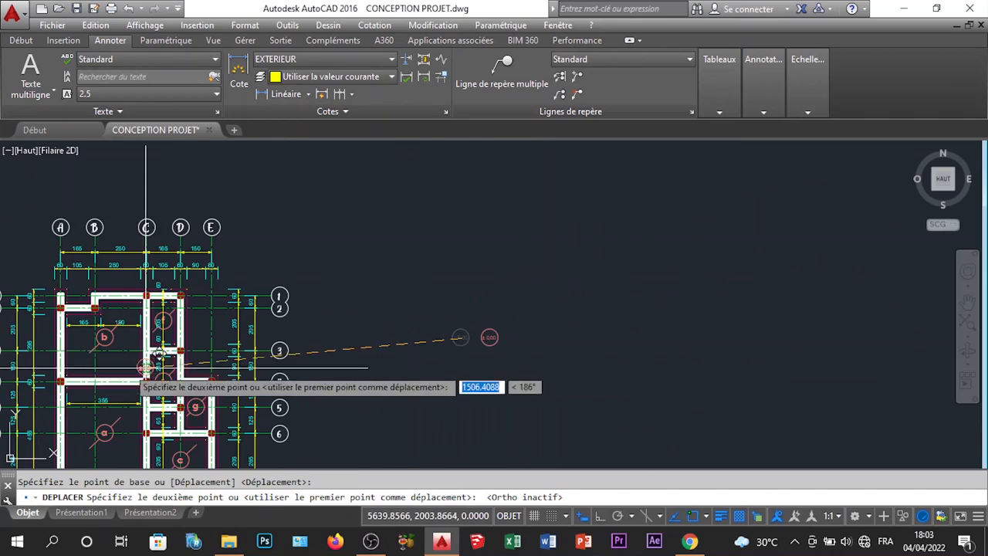
scroll(324, 324, "up", 6)
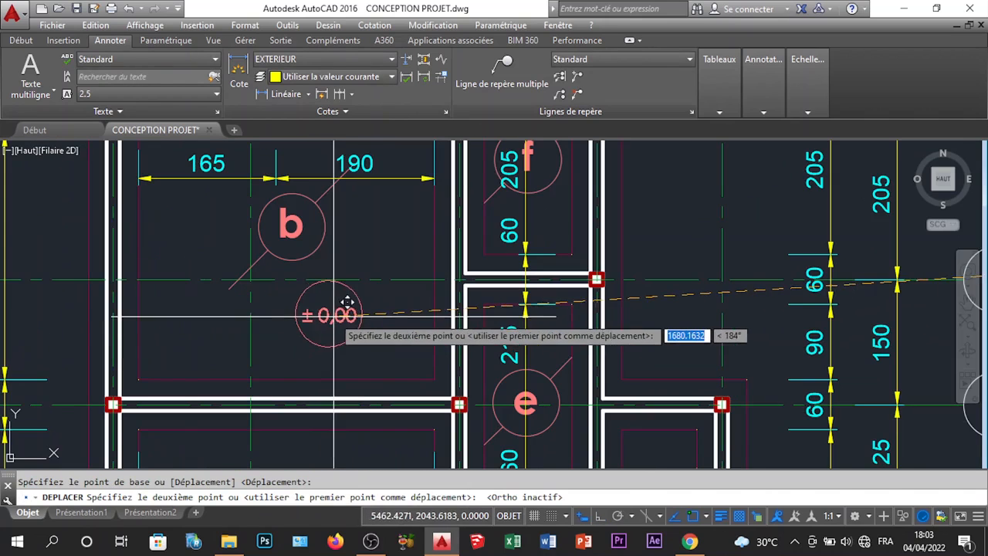
left_click(378, 340)
Copy the grouped "± 0,00" mark from room b into the lower-left corner of room a
scroll(400, 361, "up", 5)
left_click(425, 383)
left_click(362, 289)
right_click(361, 289)
left_click(421, 315)
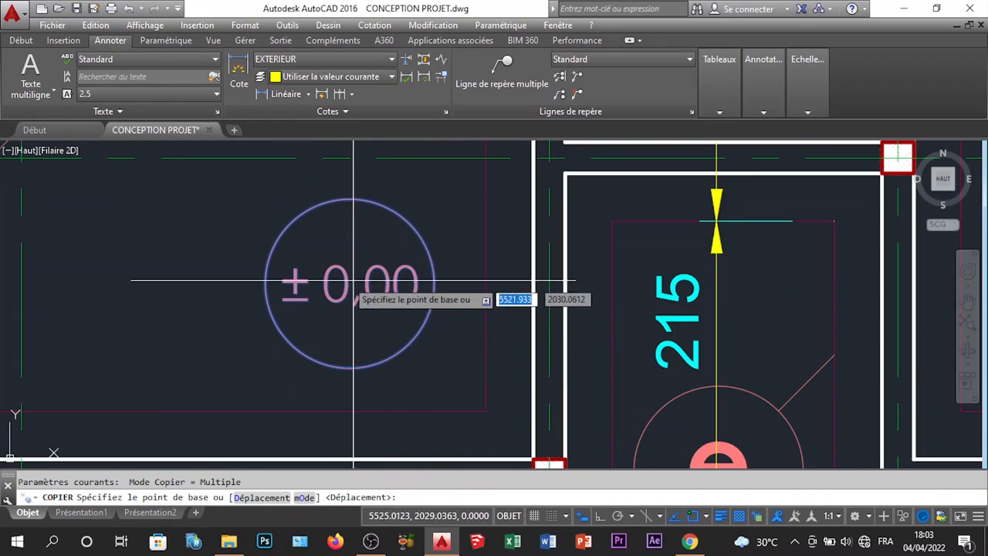
left_click(351, 290)
scroll(351, 289, "down", 8)
scroll(361, 336, "up", 7)
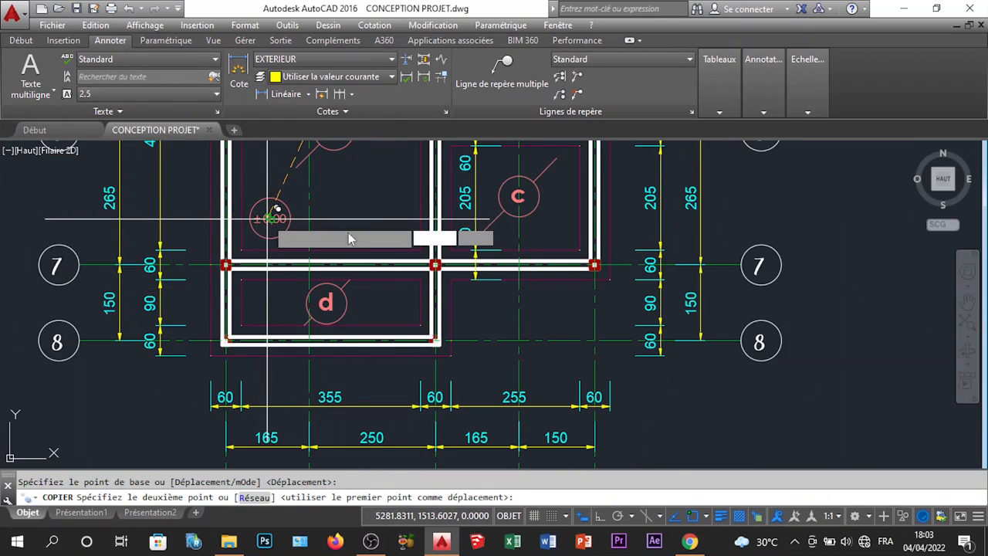
left_click(273, 210)
Place another copy of the "± 0,00" mark in room c, below and right of its letter, and end the copying
scroll(463, 371, "down", 3)
scroll(469, 395, "up", 6)
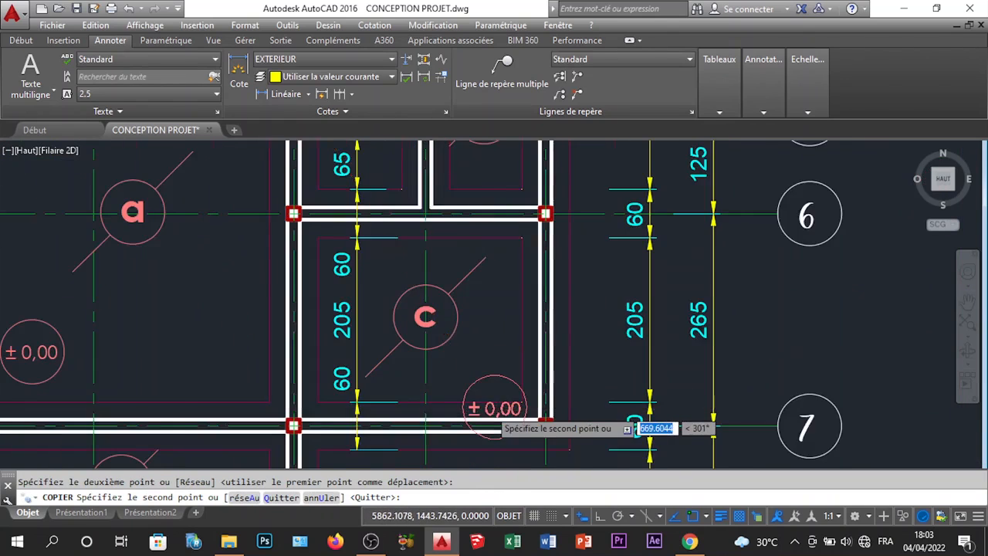
left_click(482, 333)
scroll(482, 333, "down", 5)
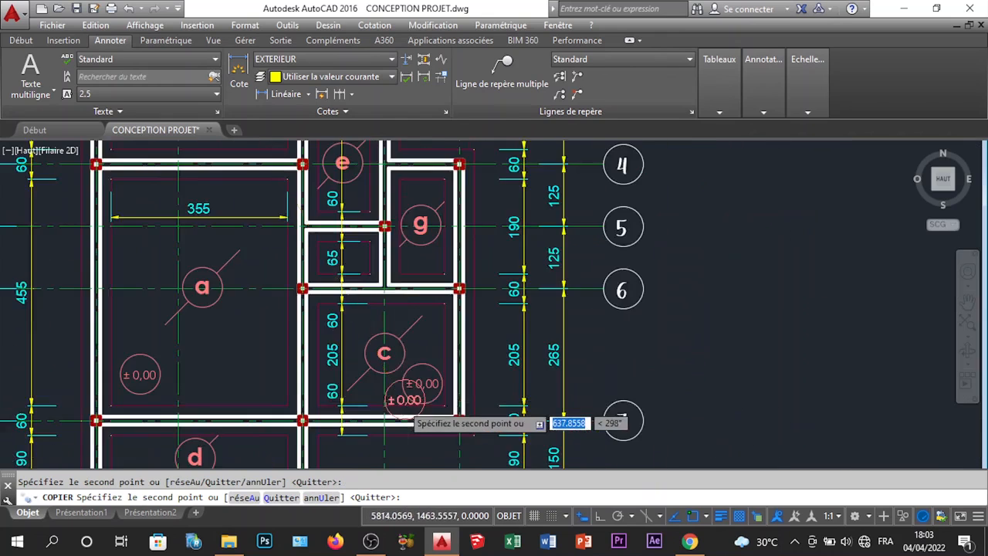
scroll(454, 361, "up", 5)
scroll(440, 339, "up", 2)
scroll(420, 330, "down", 4)
key("Escape")
scroll(331, 232, "down", 4)
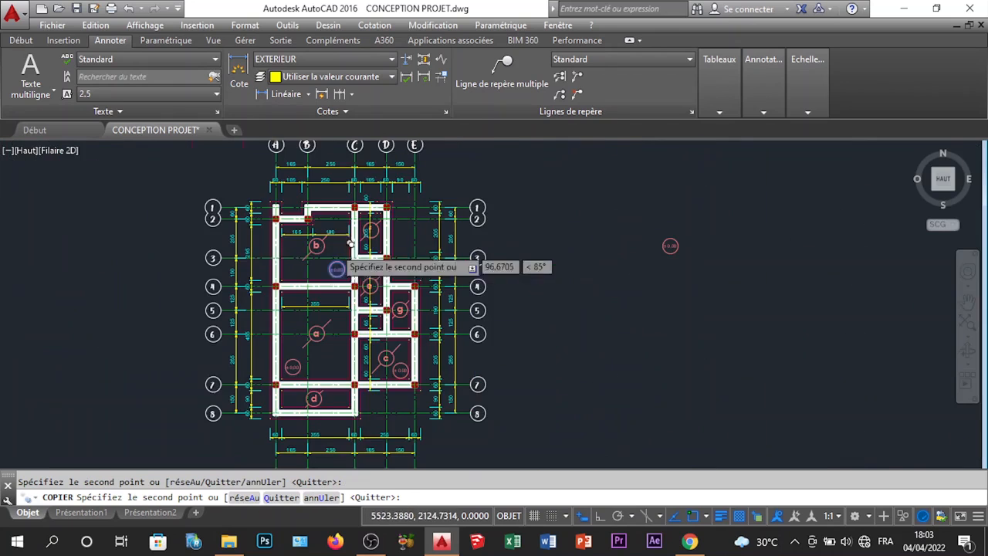
Change the text of the spare circled mark right of the plan to "- 0,05"
scroll(671, 235, "up", 2)
scroll(672, 235, "up", 6)
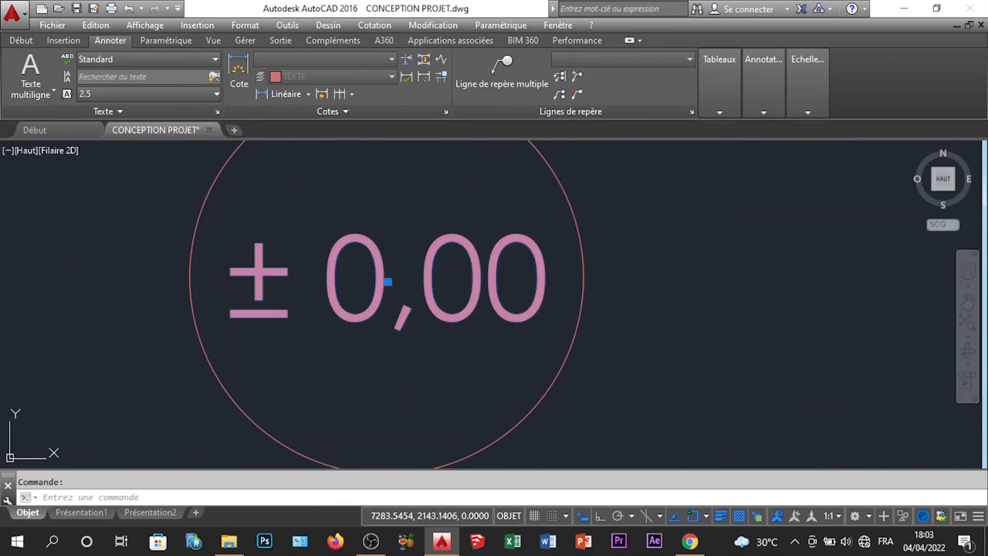
double_click(388, 282)
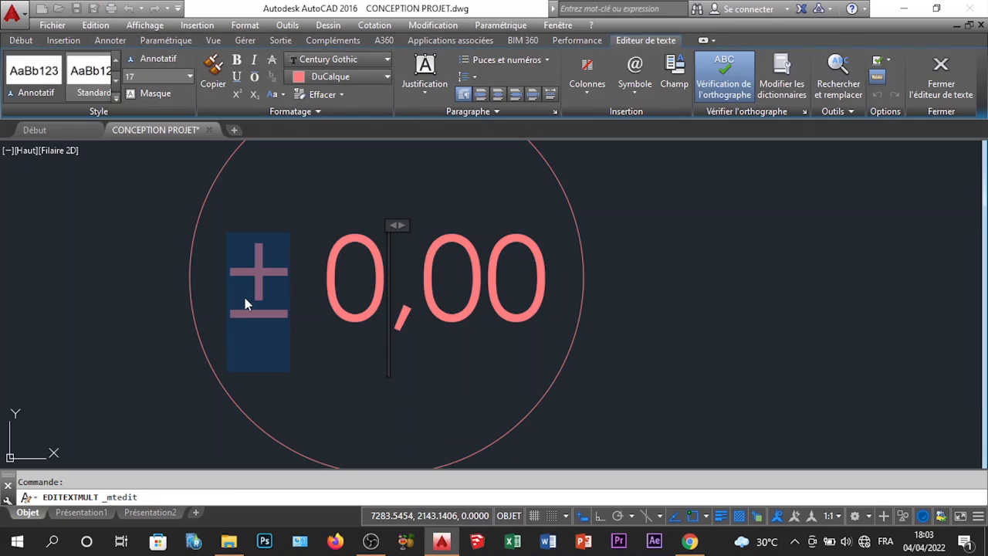
type("-")
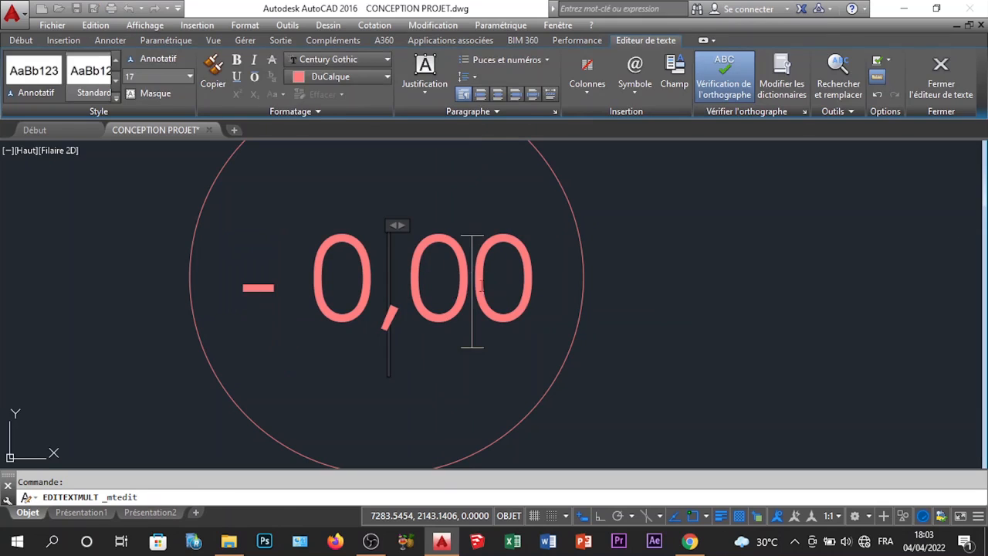
left_click(528, 286)
key("BackSpace")
type("5")
left_click(569, 321)
scroll(368, 263, "down", 5)
Group the spare circle with its "- 0,05" text
scroll(369, 262, "down", 4)
left_click(425, 299)
left_click(328, 236)
right_click(328, 236)
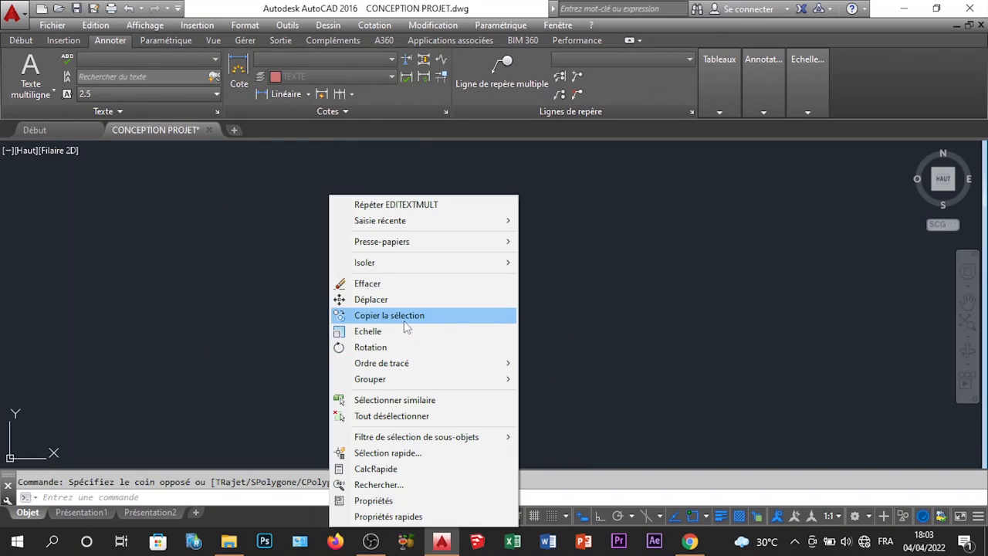
mouse_move(386, 379)
left_click(556, 379)
Copy the grouped "- 0,05" mark into room d, left of the room letter
left_click(430, 305)
left_click(322, 223)
right_click(287, 224)
left_click(379, 317)
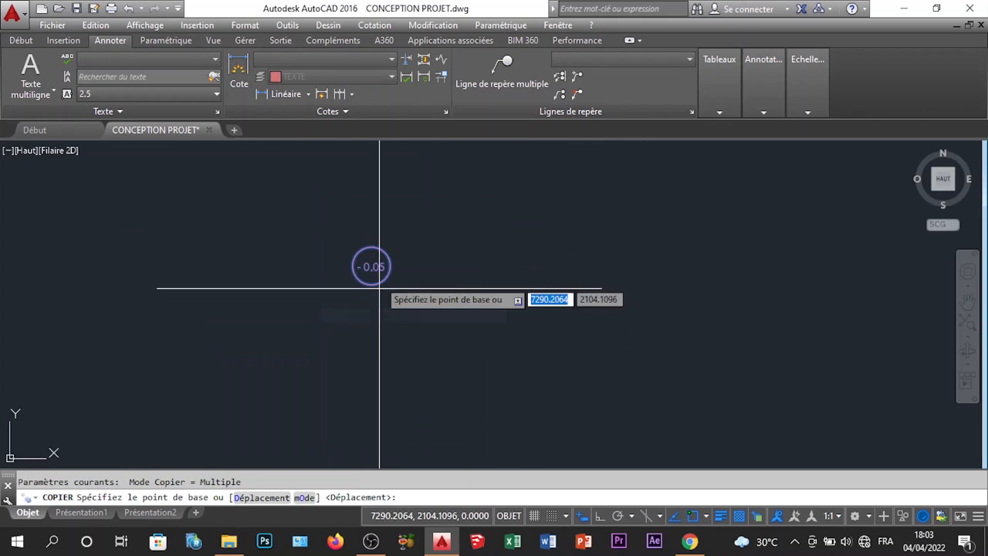
scroll(379, 288, "down", 4)
left_click(372, 270)
scroll(469, 244, "down", 3)
scroll(353, 286, "up", 6)
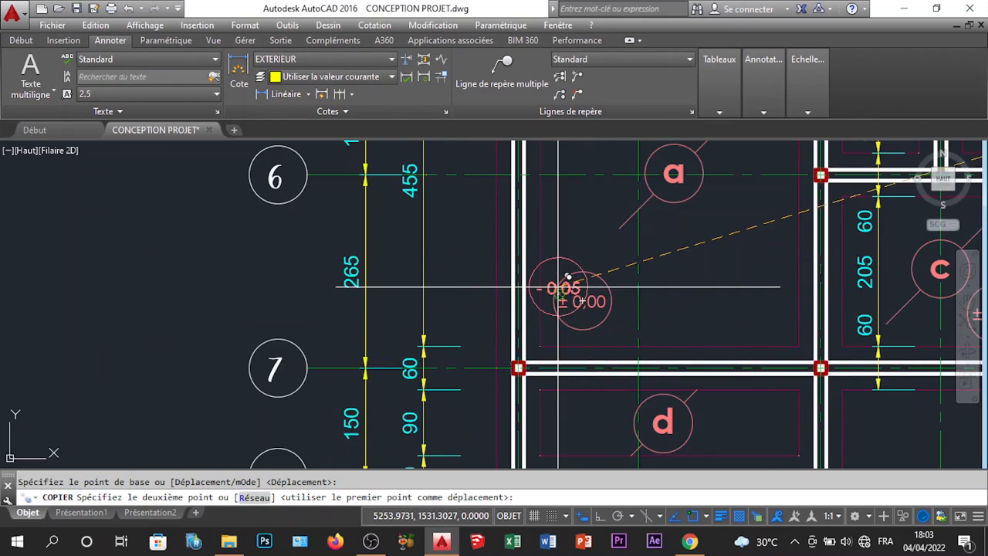
middle_click_drag(567, 276, 511, 195)
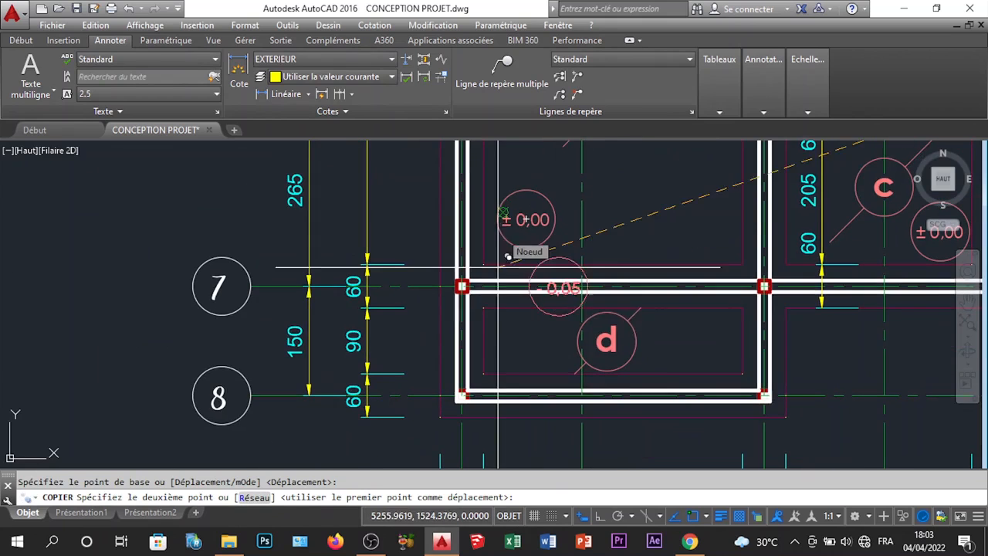
left_click(511, 340)
scroll(664, 304, "down", 5)
middle_click_drag(507, 248, 444, 234)
scroll(534, 256, "up", 4)
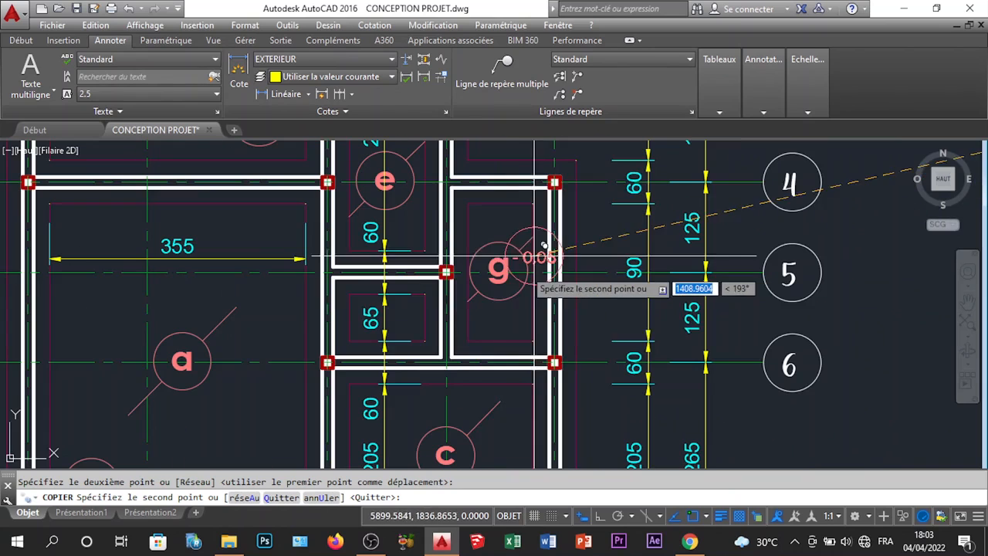
scroll(517, 281, "down", 2)
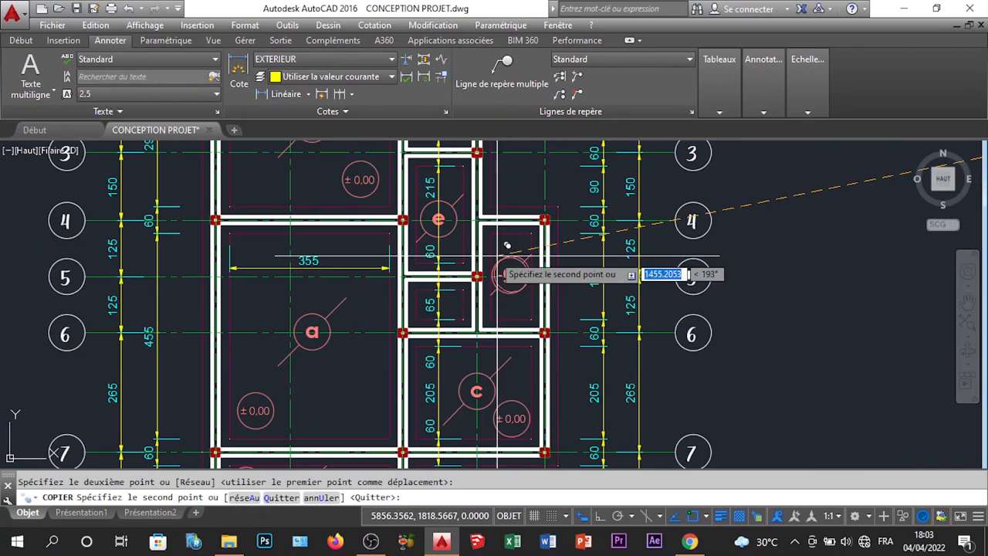
scroll(488, 277, "down", 2)
middle_click_drag(464, 226, 460, 327)
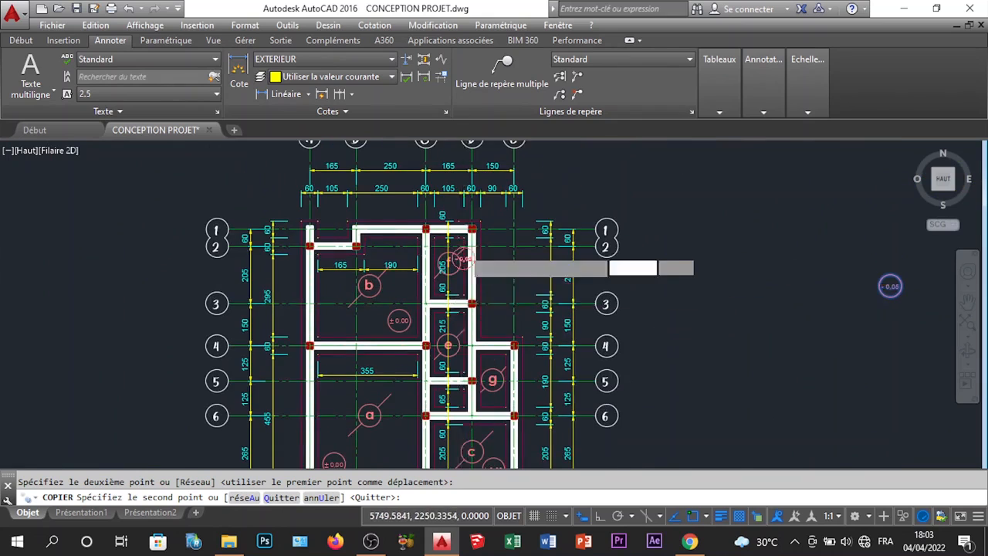
scroll(460, 263, "up", 3)
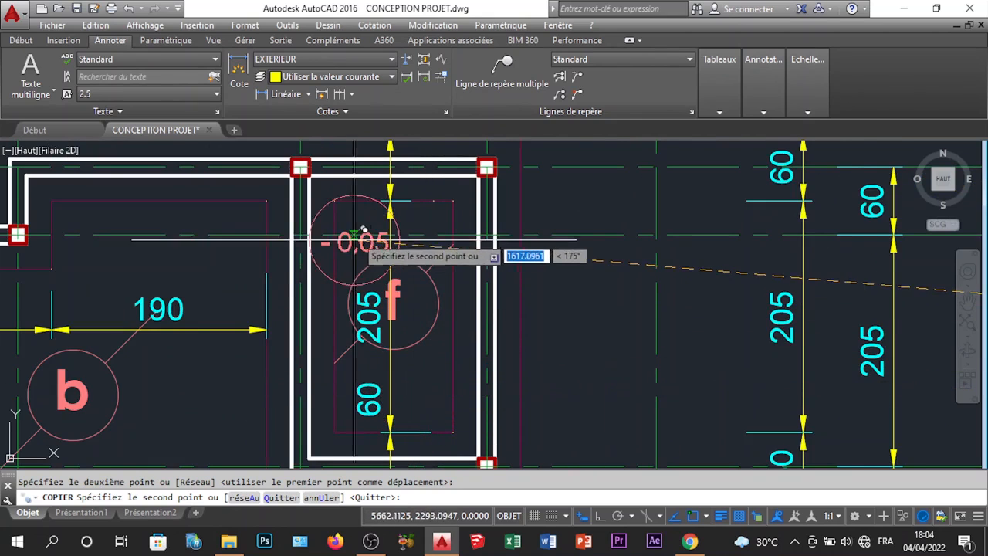
scroll(390, 230, "down", 2)
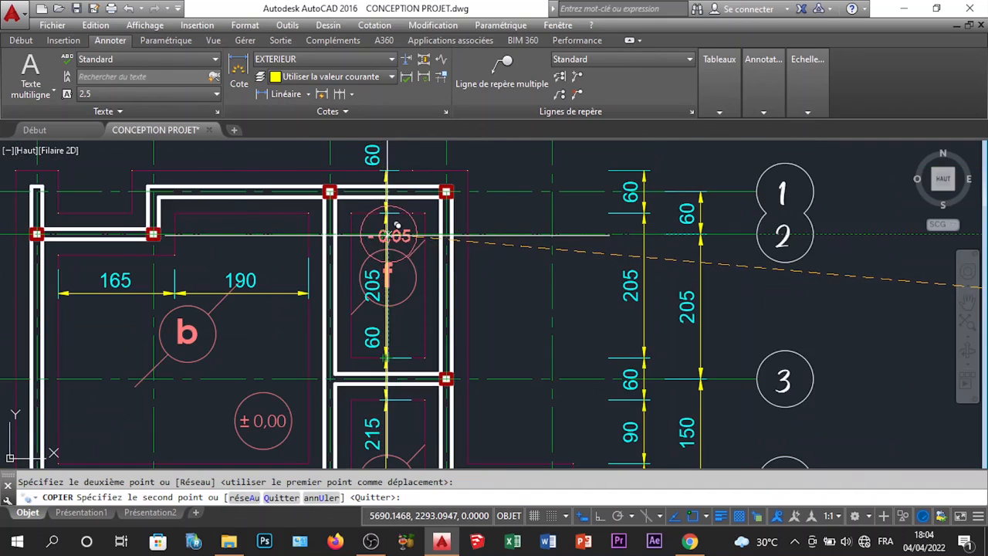
scroll(388, 230, "down", 2)
scroll(391, 225, "up", 4)
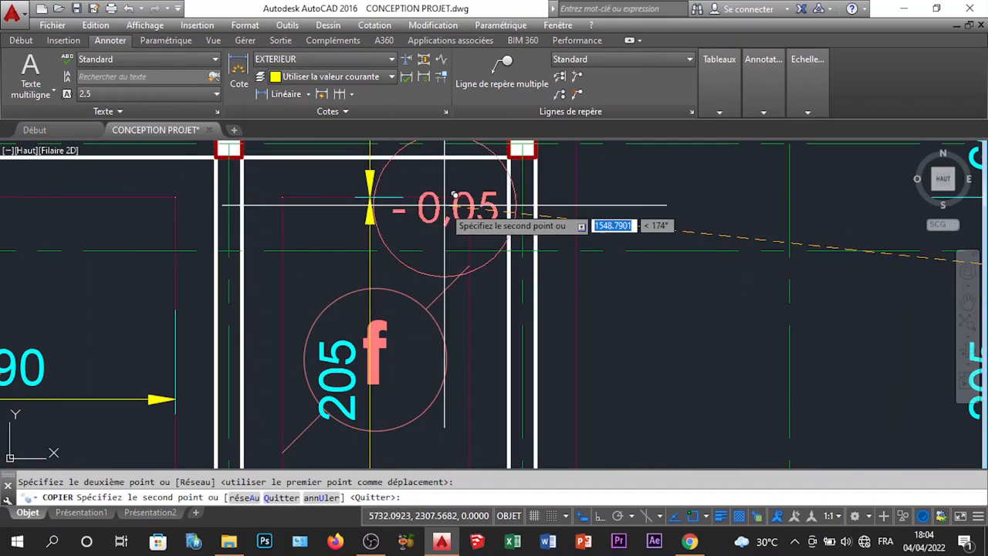
scroll(440, 247, "down", 5)
key("Escape")
Move the 205 dimension text in room f upward along its dimension line, clear of the room letter
scroll(394, 370, "up", 5)
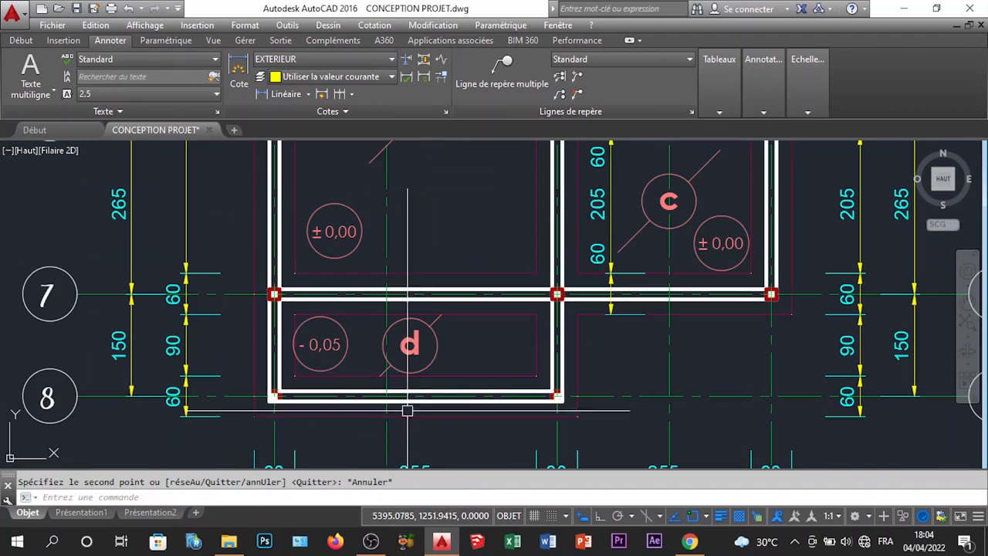
scroll(339, 345, "down", 3)
scroll(379, 335, "up", 6)
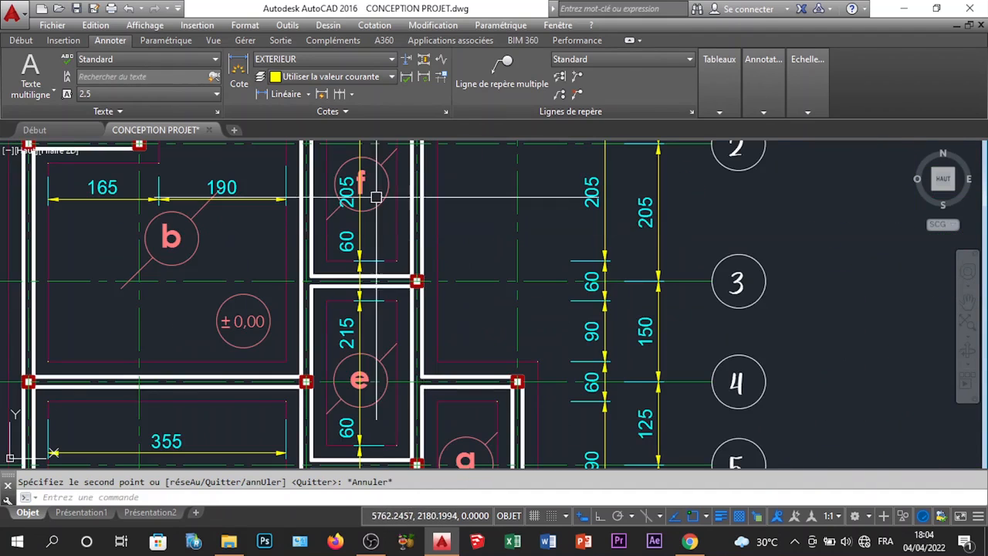
scroll(357, 193, "up", 2)
left_click(358, 193)
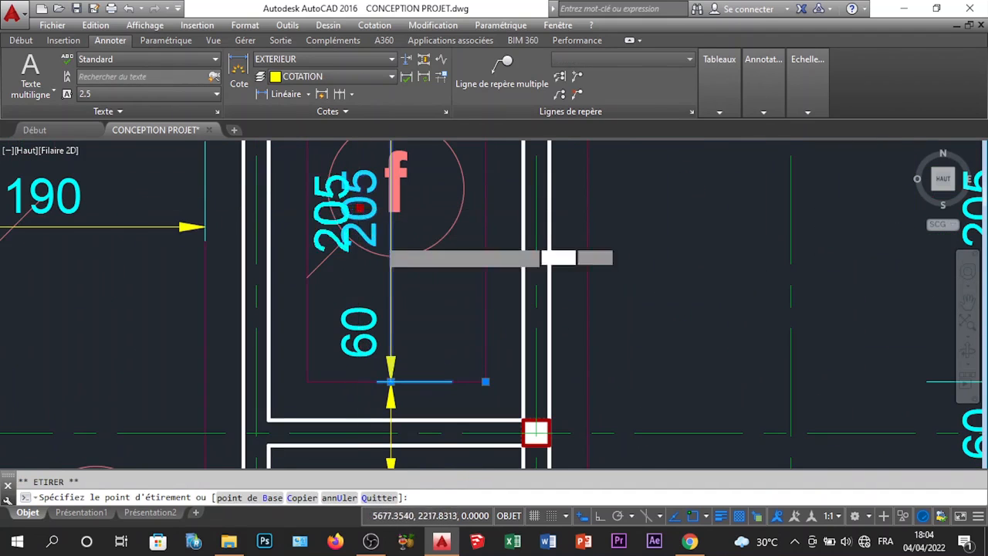
scroll(388, 267, "down", 3)
scroll(388, 229, "up", 5)
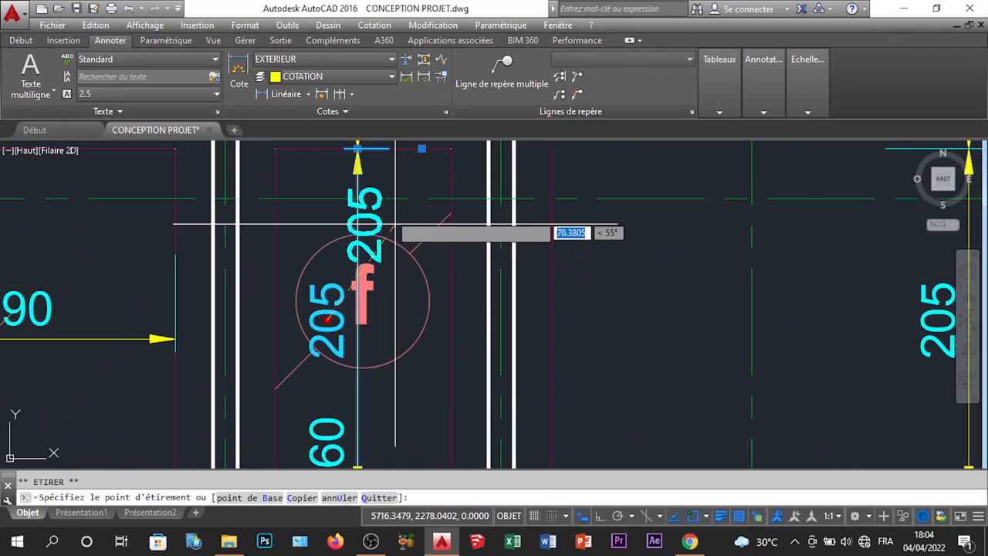
left_click(357, 210)
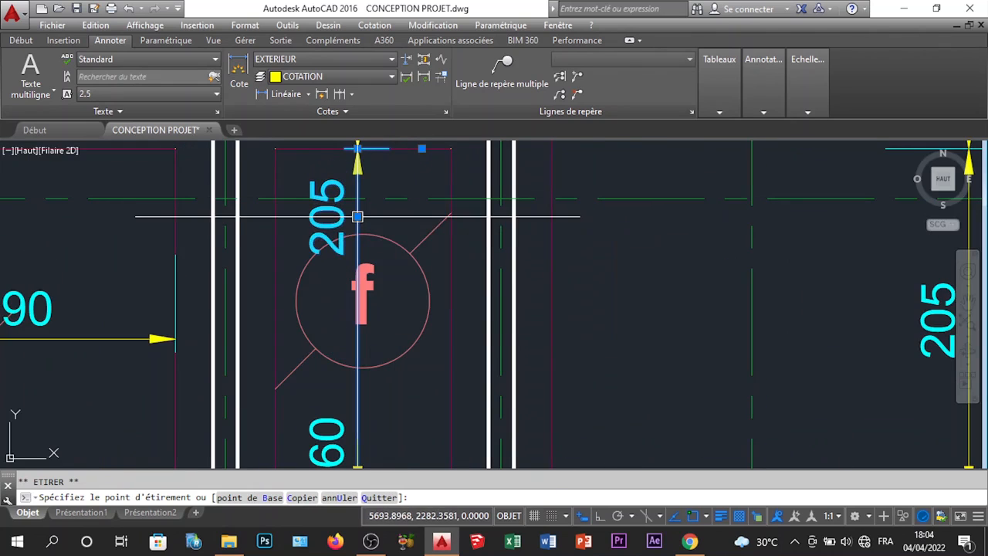
key("Escape")
Ungroup the spare circled "- 0,05" mark to the right of the plan
scroll(450, 316, "down", 2)
scroll(429, 286, "down", 6)
scroll(409, 297, "up", 2)
middle_click_drag(405, 295, 400, 218)
scroll(404, 228, "down", 4)
scroll(414, 259, "up", 5)
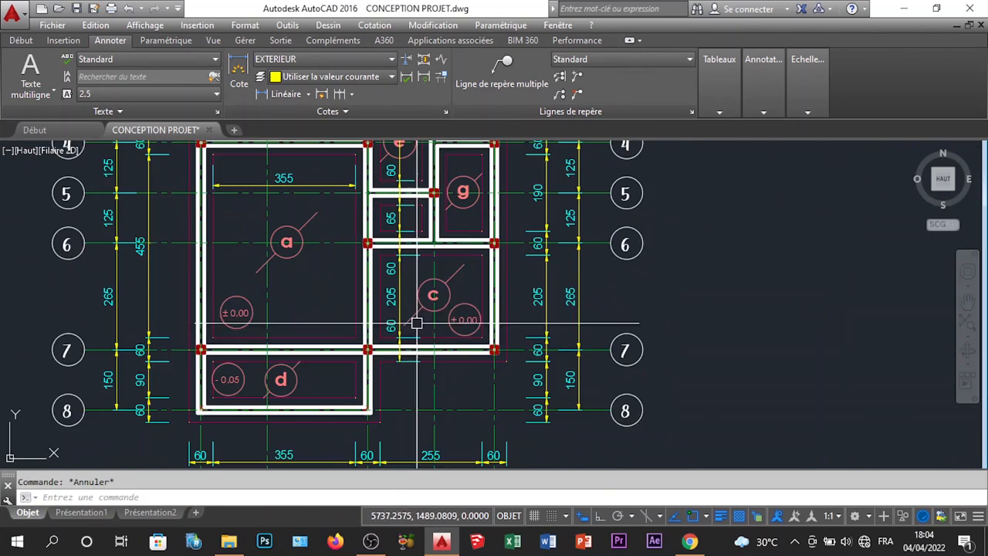
middle_click_drag(463, 320, 397, 335)
scroll(397, 335, "down", 5)
scroll(525, 247, "up", 3)
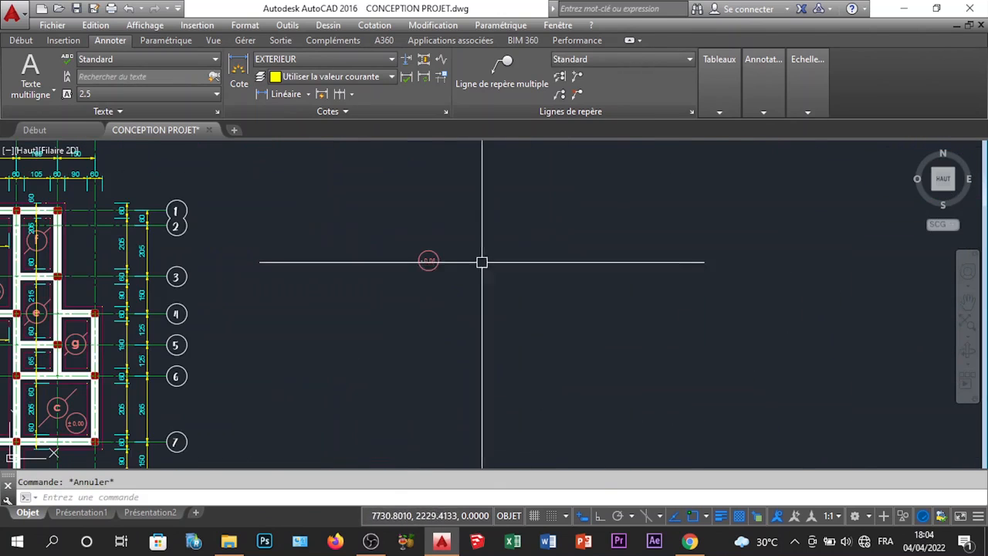
scroll(444, 262, "up", 5)
left_click(498, 259)
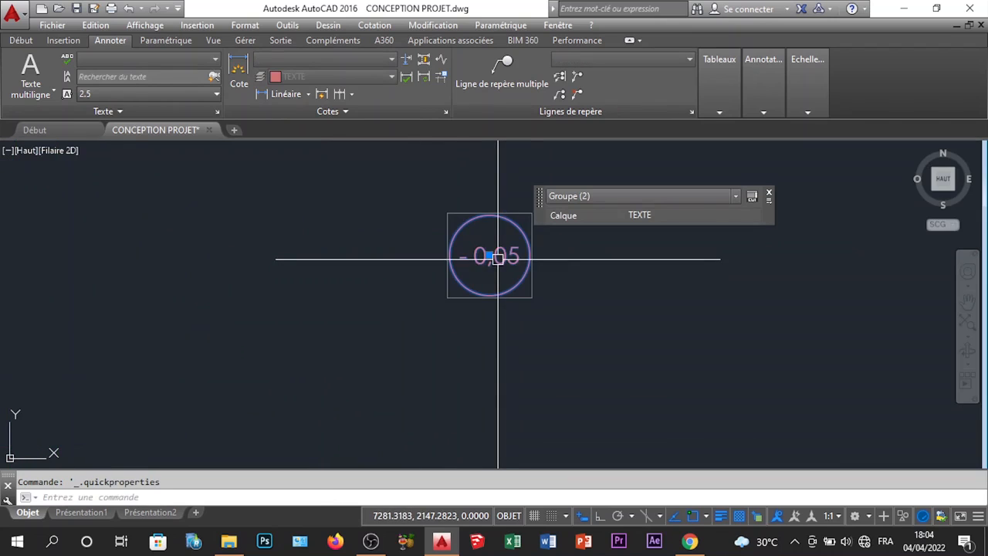
left_click(512, 279)
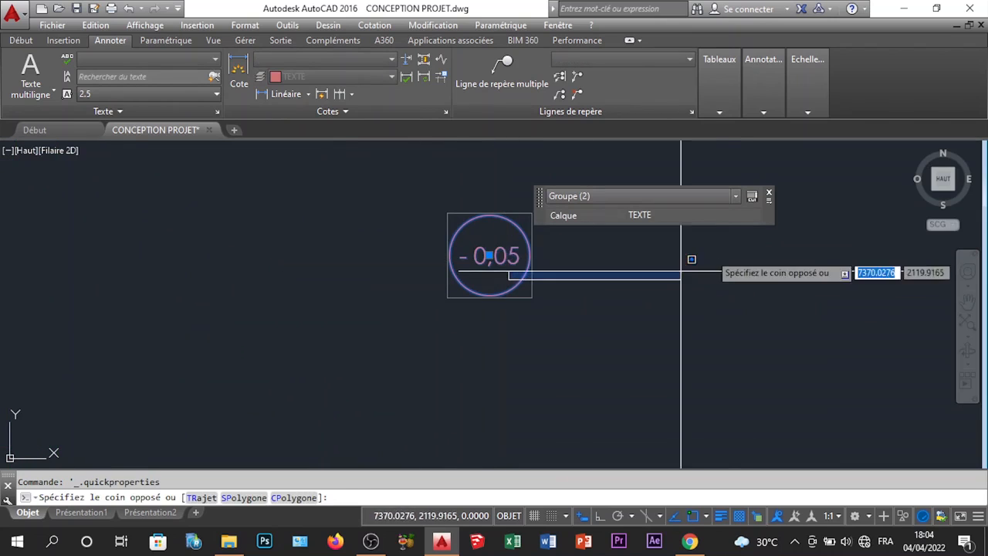
left_click(770, 197)
right_click(515, 242)
mouse_move(583, 382)
left_click(753, 396)
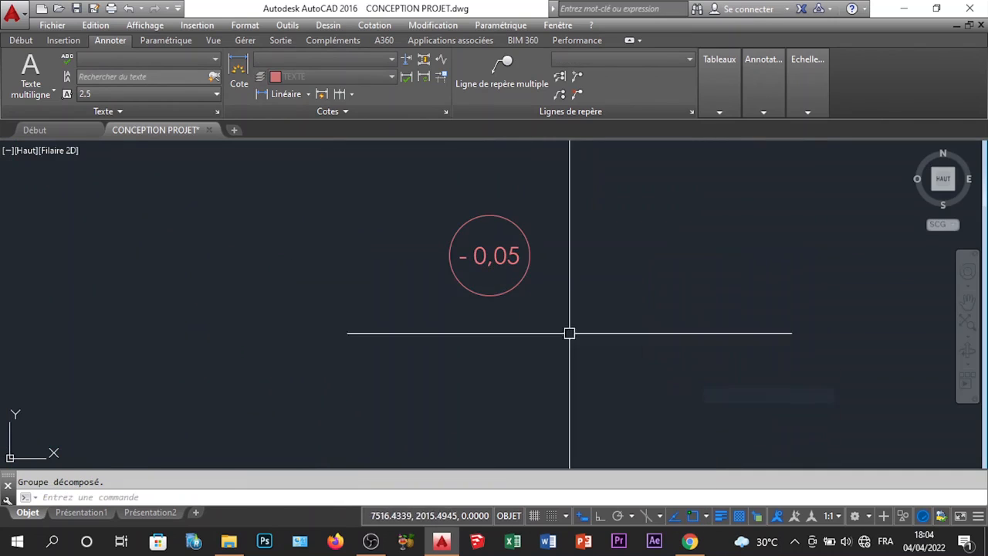
Change the text inside the spare circle to "08"
double_click(490, 256)
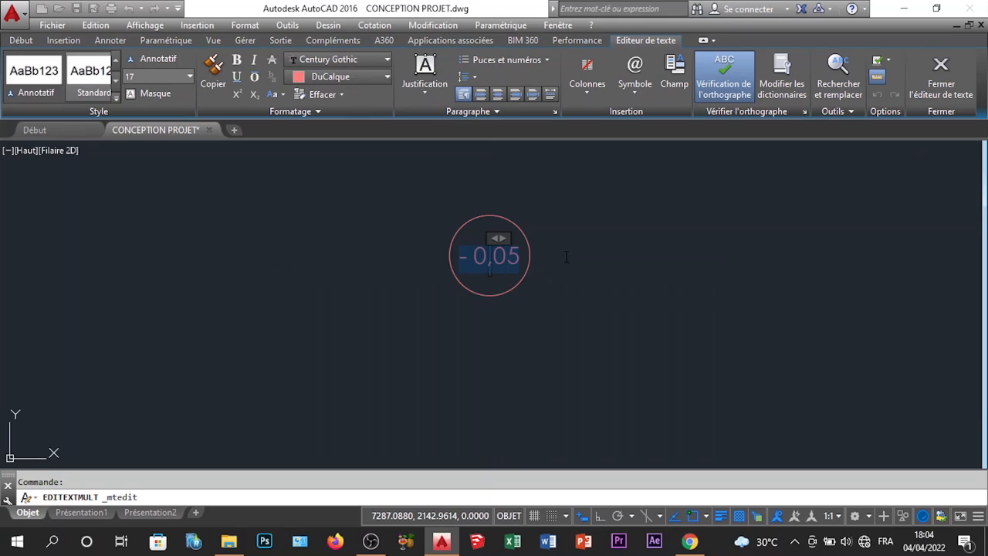
type("08")
left_click(551, 319)
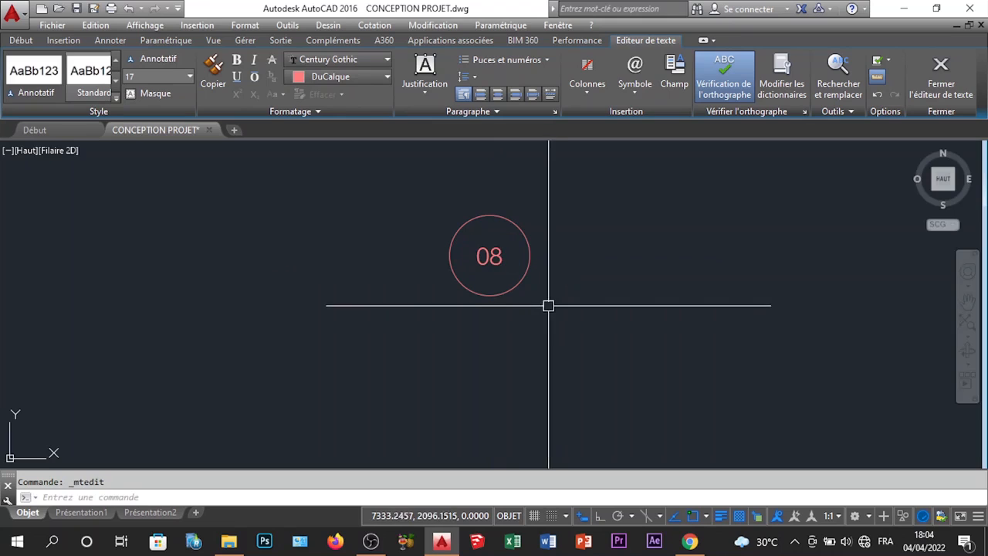
Offset the circle around the "08" text inward by a distance of 5
scroll(519, 238, "up", 2)
left_click(525, 234)
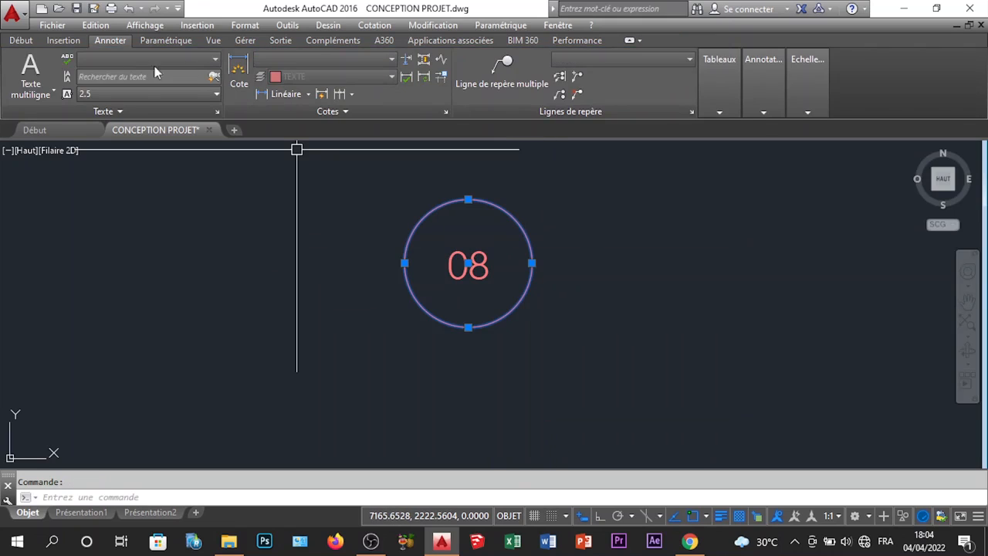
left_click(23, 40)
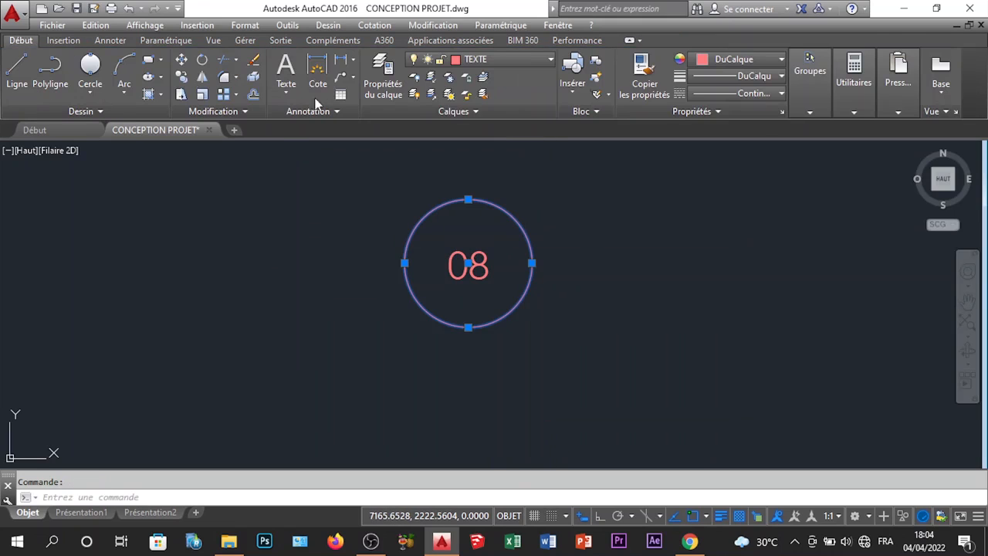
left_click(254, 94)
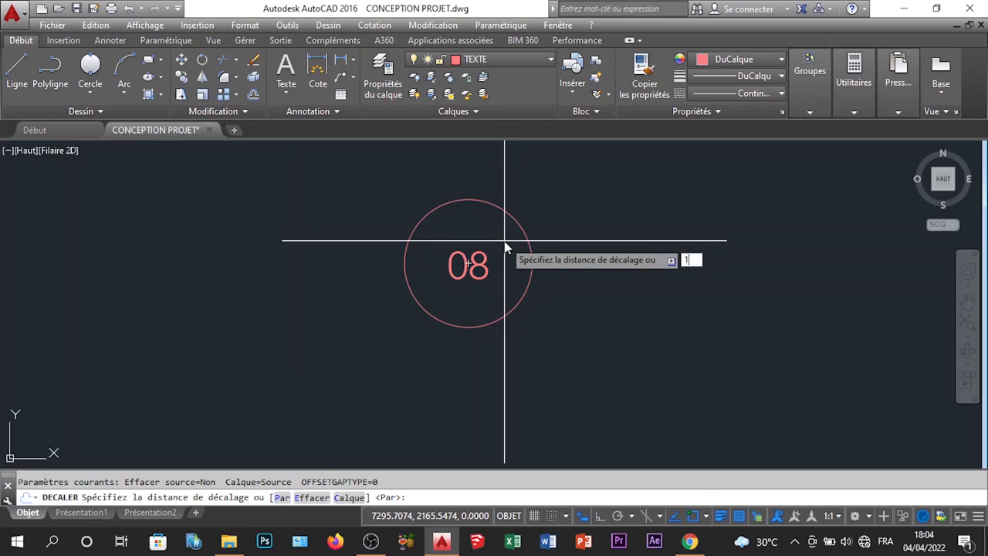
key("Return")
left_click(512, 209)
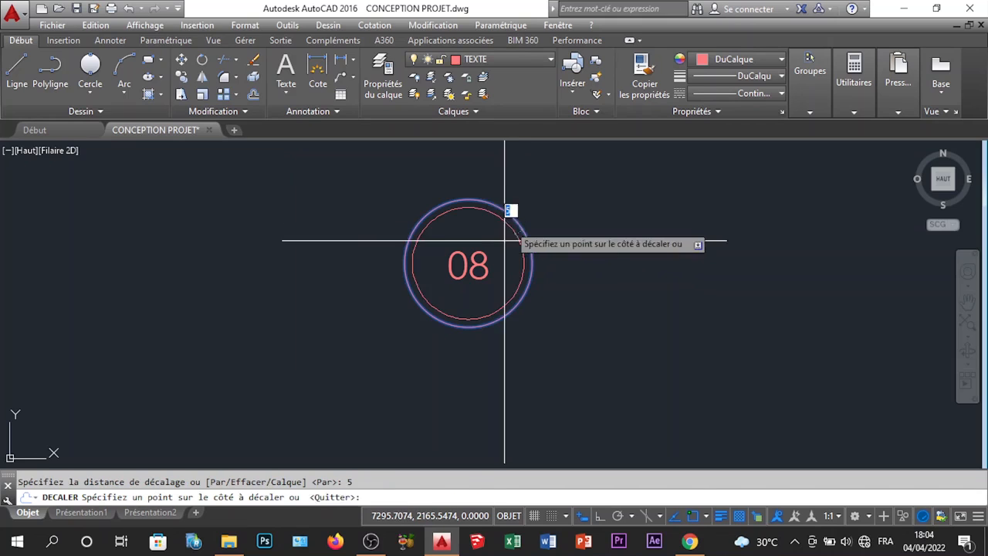
left_click(454, 267)
key("Escape")
Set the radius of the inner circle around "08" to 22
scroll(523, 267, "up", 2)
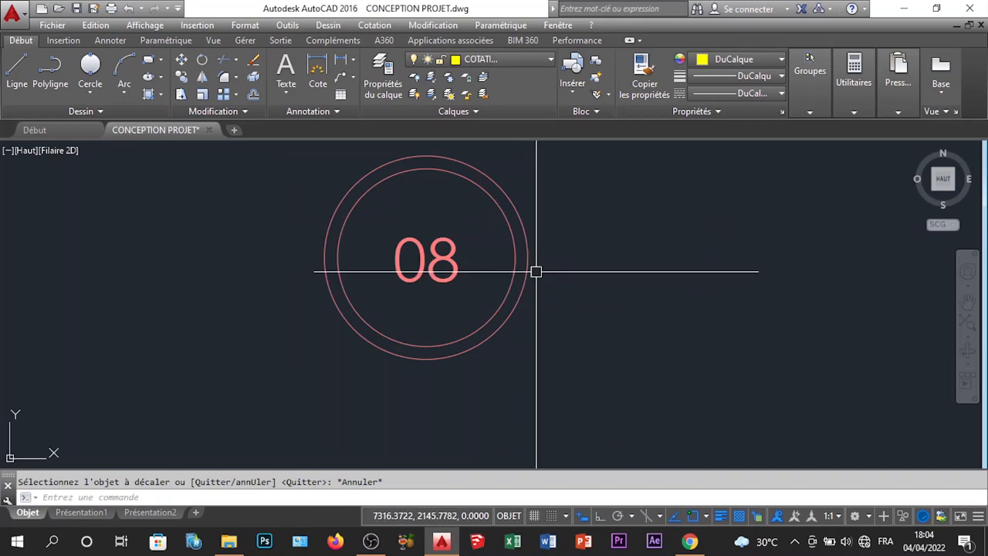
left_click(571, 301)
left_click(508, 255)
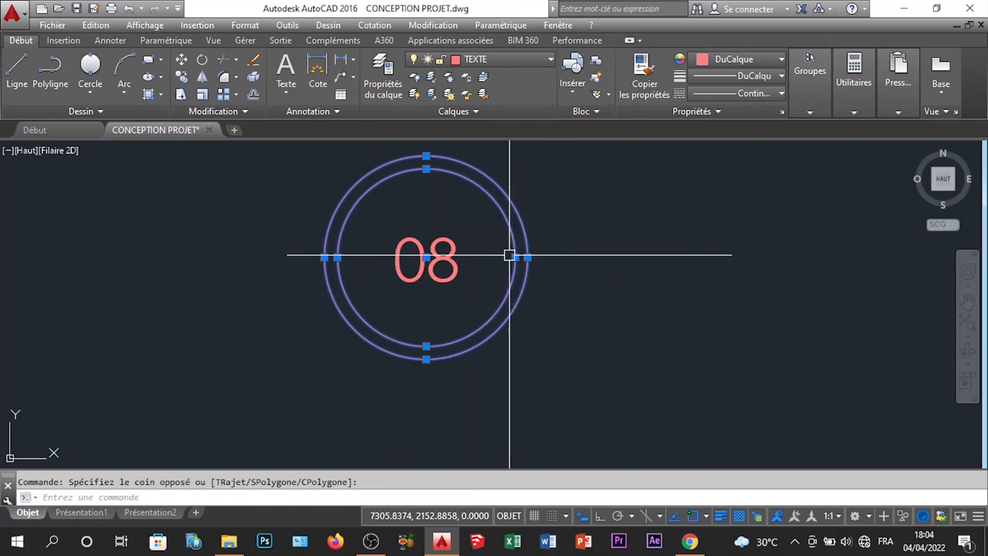
left_click(515, 257)
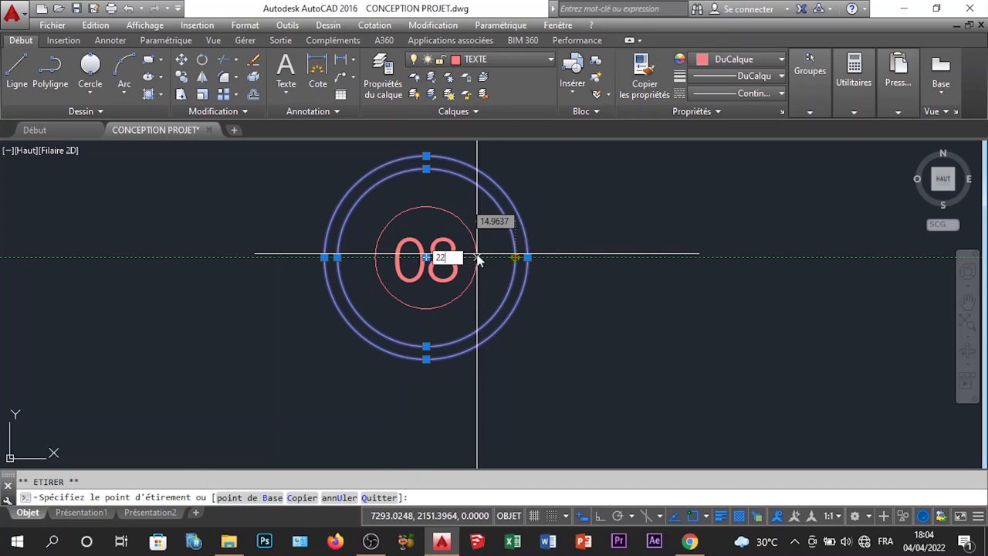
type("22")
key("Return")
key("Escape")
Set the radius of the outer circle around "08" to 27
left_click(527, 257)
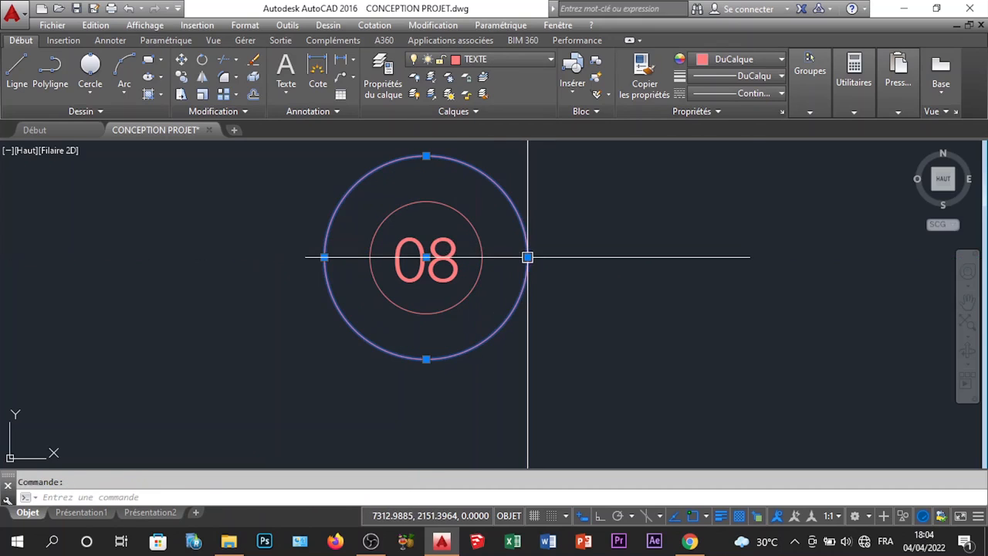
left_click(527, 257)
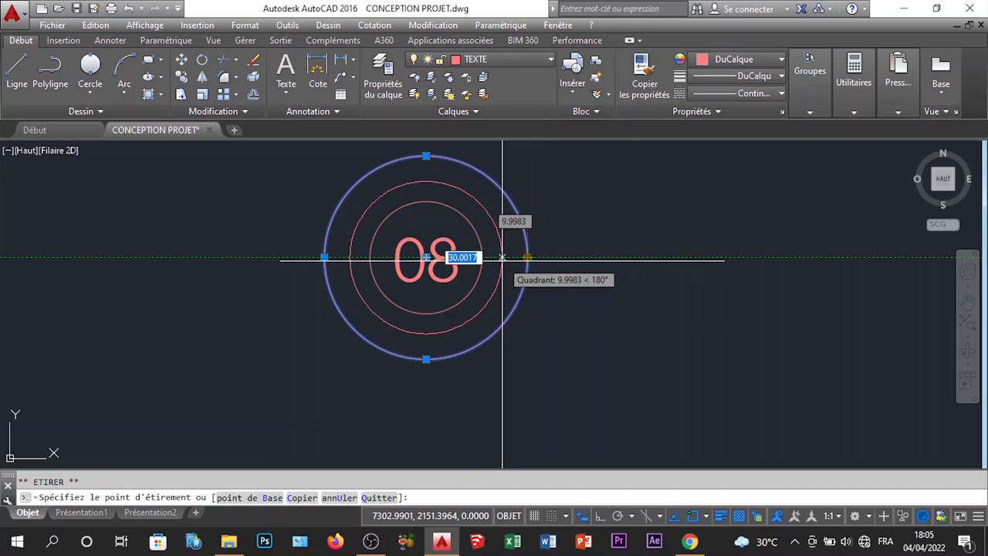
key("Return")
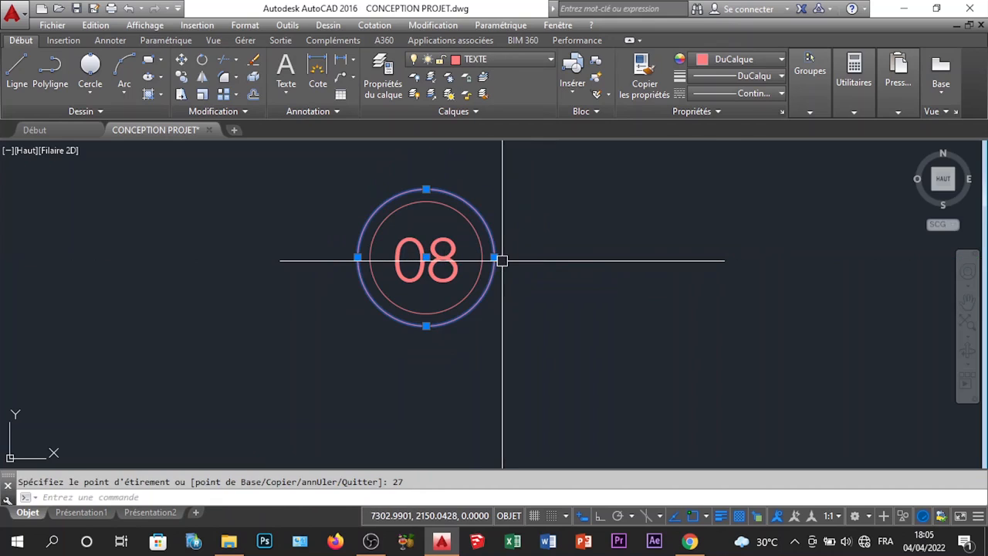
key("Escape")
Group the two concentric circles with their "08" text
left_click(532, 346)
left_click(454, 257)
right_click(456, 258)
mouse_move(513, 382)
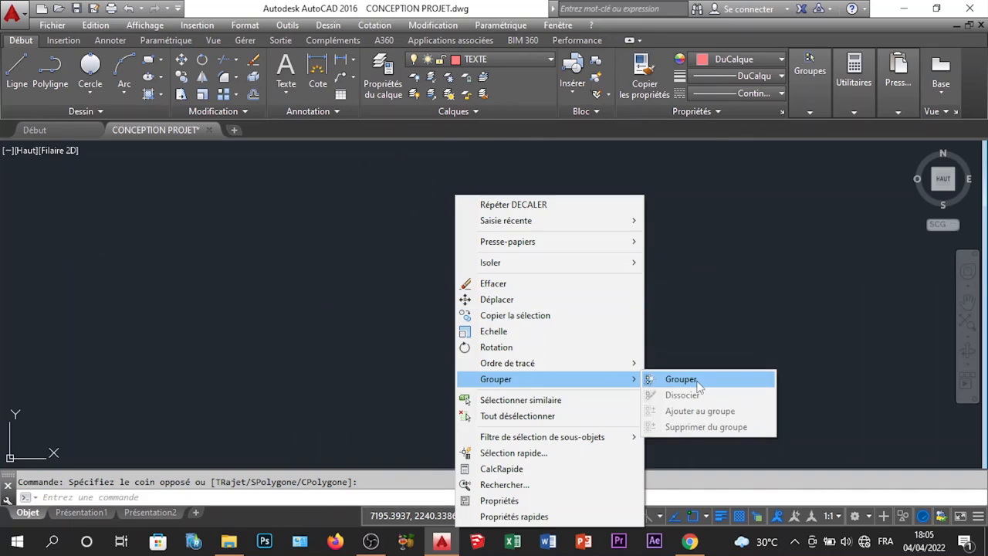
left_click(680, 379)
Copy the grouped double-circled "08" mark into room a beside its ± 0,00 mark and into room d, right of the room letter
left_click(541, 330)
left_click(411, 278)
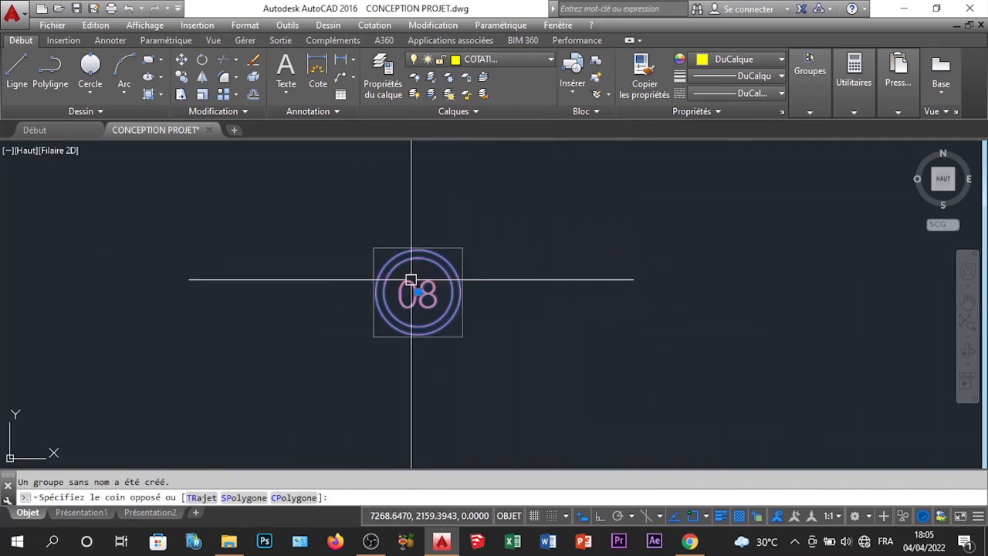
right_click(425, 290)
left_click(488, 315)
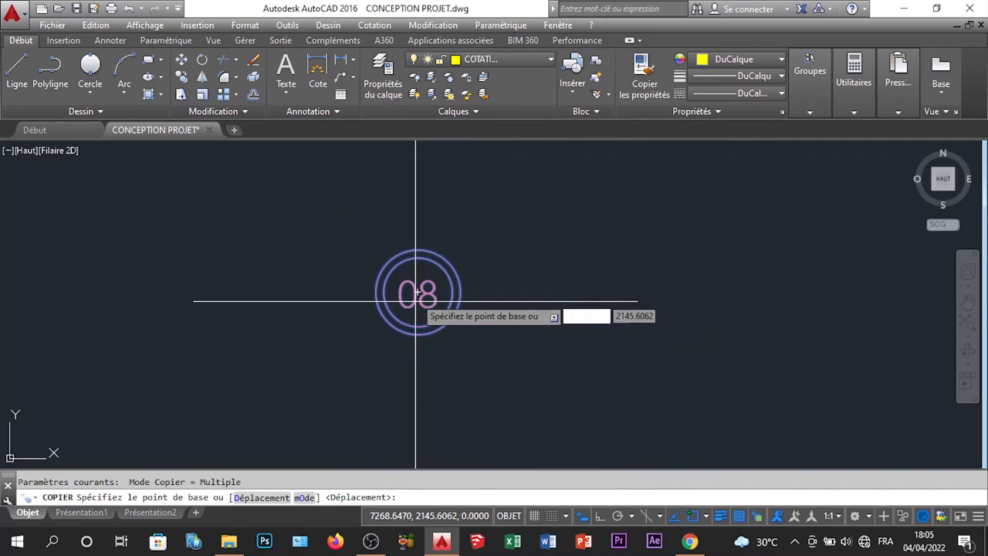
left_click(404, 293)
scroll(498, 265, "down", 5)
scroll(525, 270, "down", 4)
scroll(544, 286, "up", 8)
left_click(578, 342)
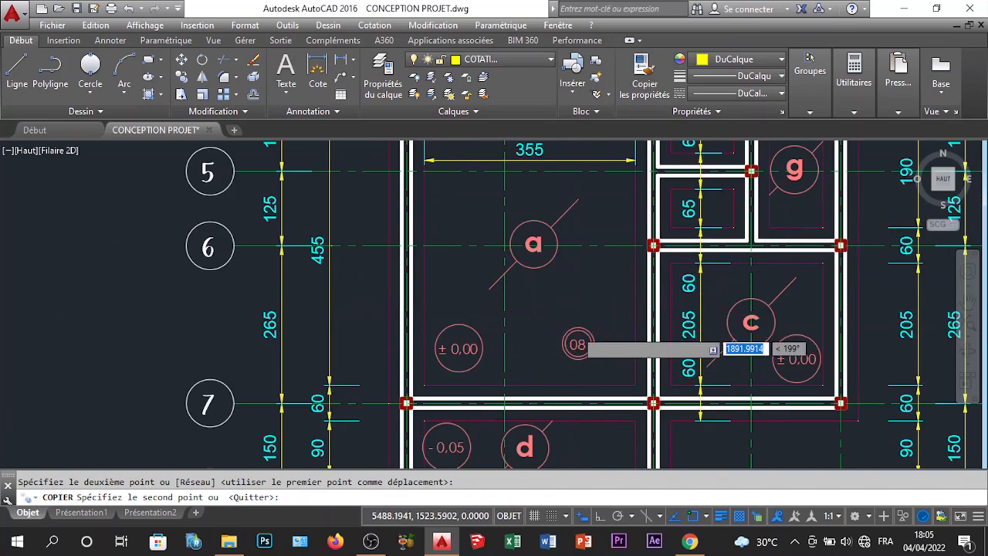
scroll(578, 338, "down", 4)
scroll(575, 309, "up", 6)
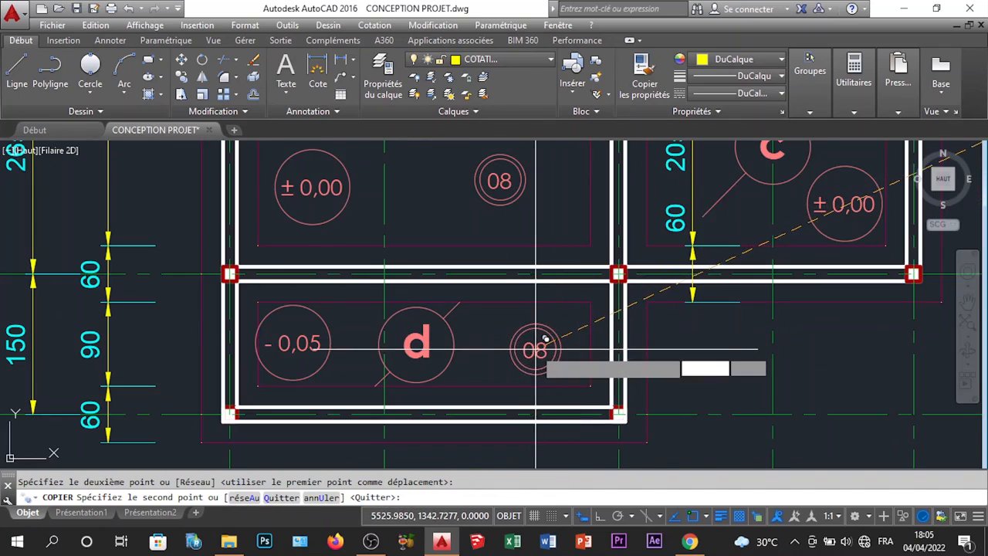
left_click(535, 349)
Place further copies of the "08" mark in rooms c, g, b and f, clear of the room letters, and end the copying
scroll(544, 354, "down", 6)
middle_click_drag(590, 329, 574, 371)
scroll(578, 361, "up", 5)
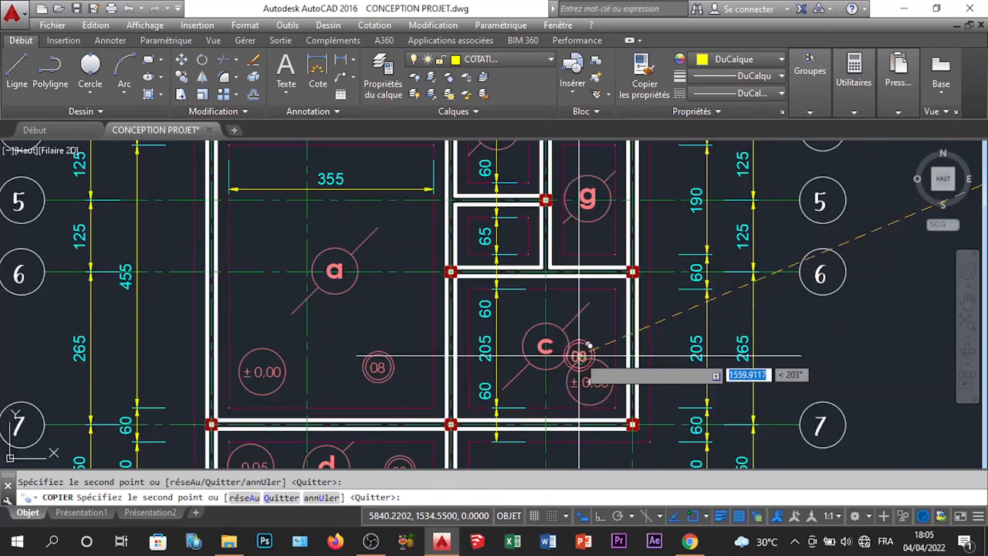
scroll(583, 353, "up", 2)
scroll(591, 316, "down", 5)
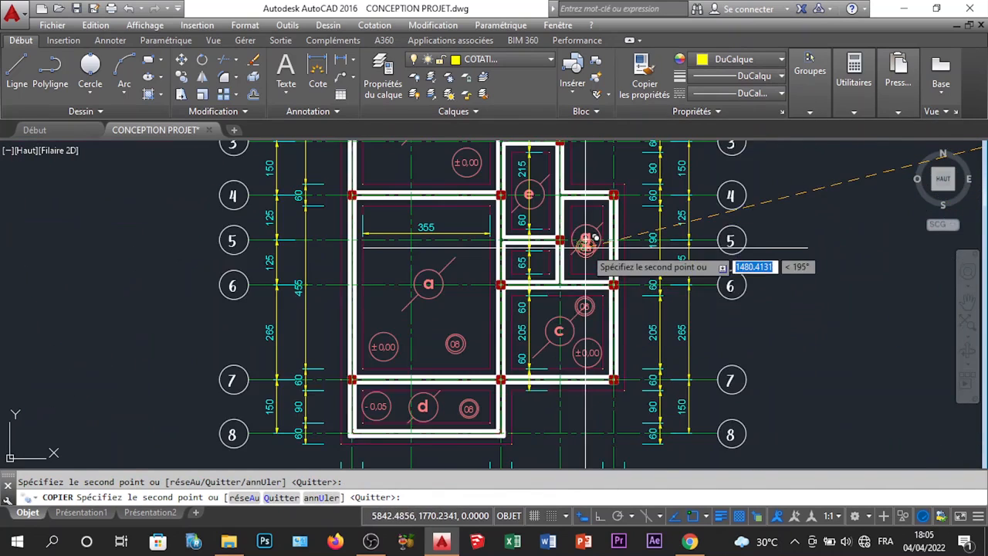
scroll(591, 236, "up", 4)
scroll(601, 305, "down", 5)
scroll(584, 298, "up", 5)
scroll(471, 306, "down", 3)
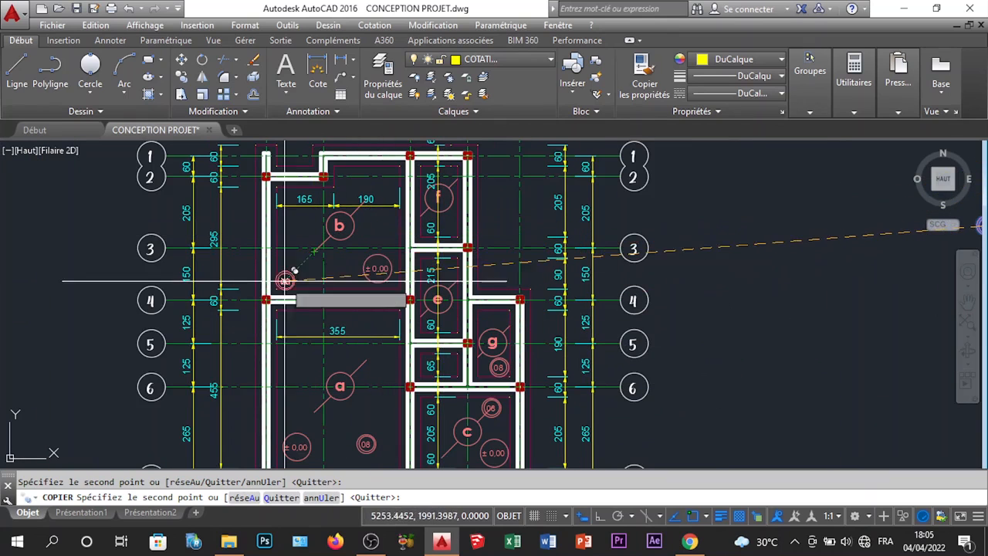
scroll(460, 241, "up", 5)
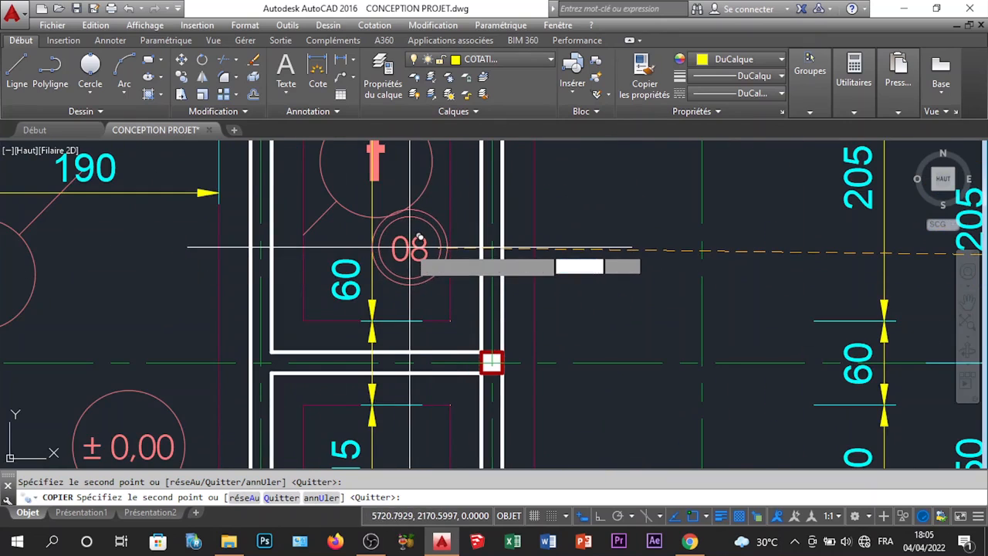
scroll(491, 362, "down", 6)
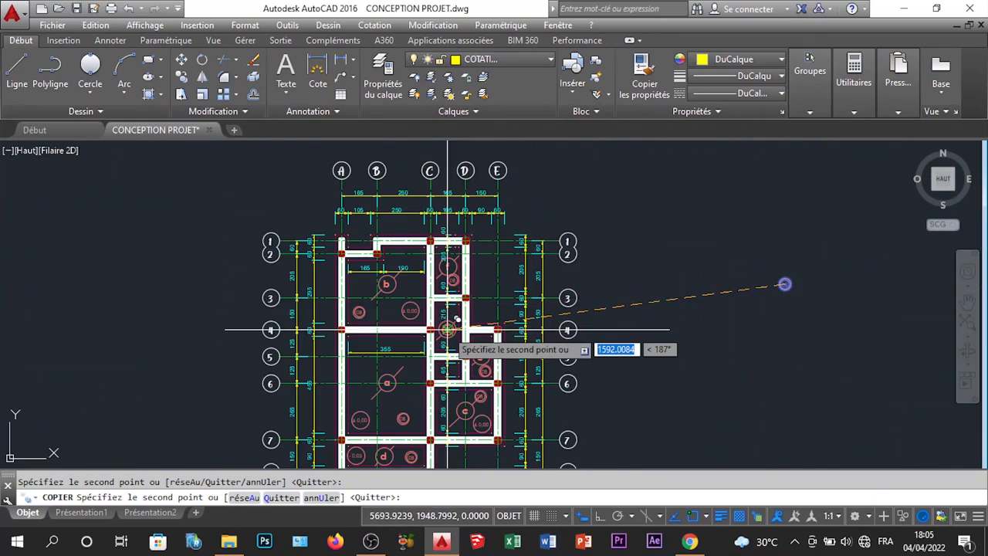
middle_click_drag(447, 329, 488, 207)
scroll(479, 260, "up", 2)
scroll(478, 265, "down", 4)
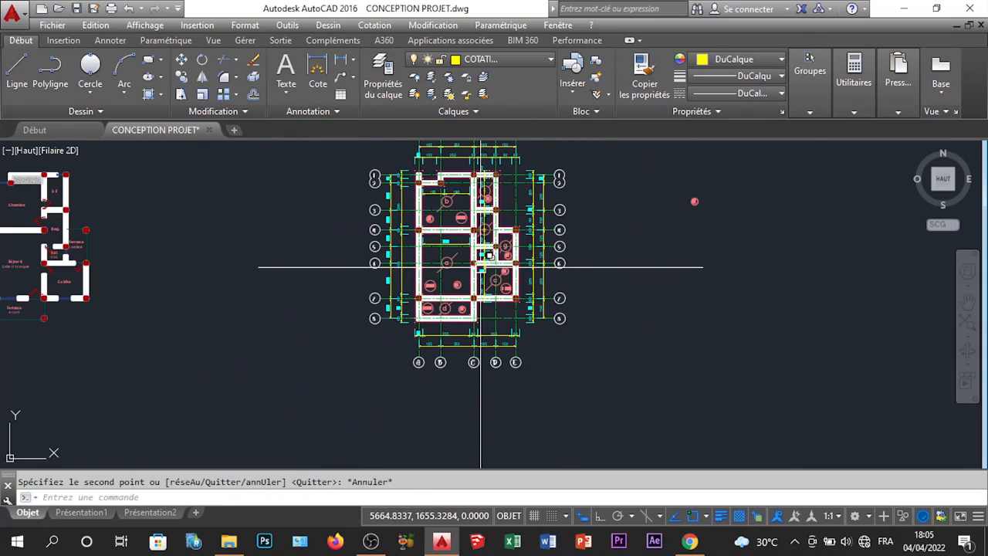
Delete the spare double-circled "08" mark to the right of the plan
scroll(460, 293, "down", 4)
scroll(461, 257, "up", 4)
left_click(708, 294)
left_click(591, 200)
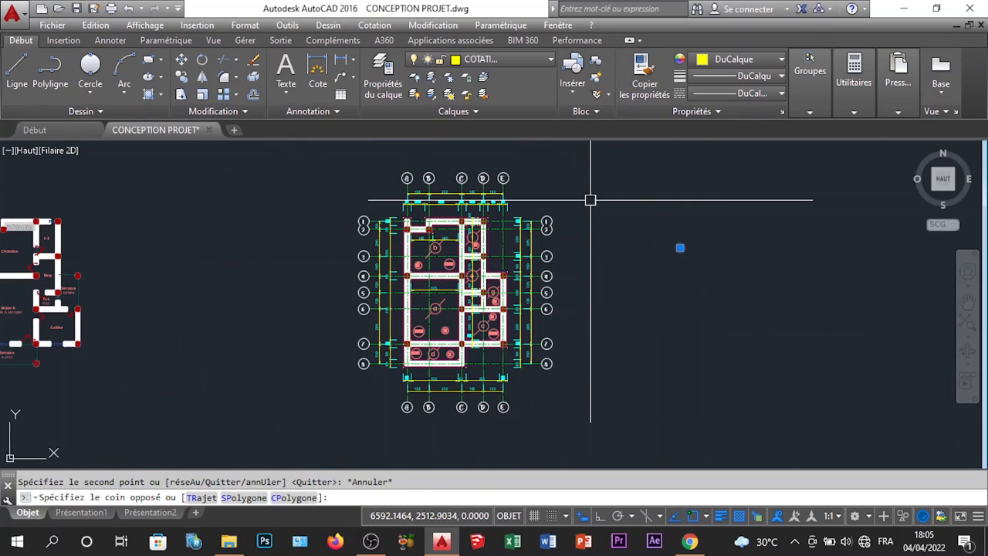
scroll(480, 272, "up", 5)
Copy the letter of room d to a spot below the axis bubbles, between axes B and C, and end the copying
scroll(480, 232, "down", 7)
scroll(472, 285, "up", 4)
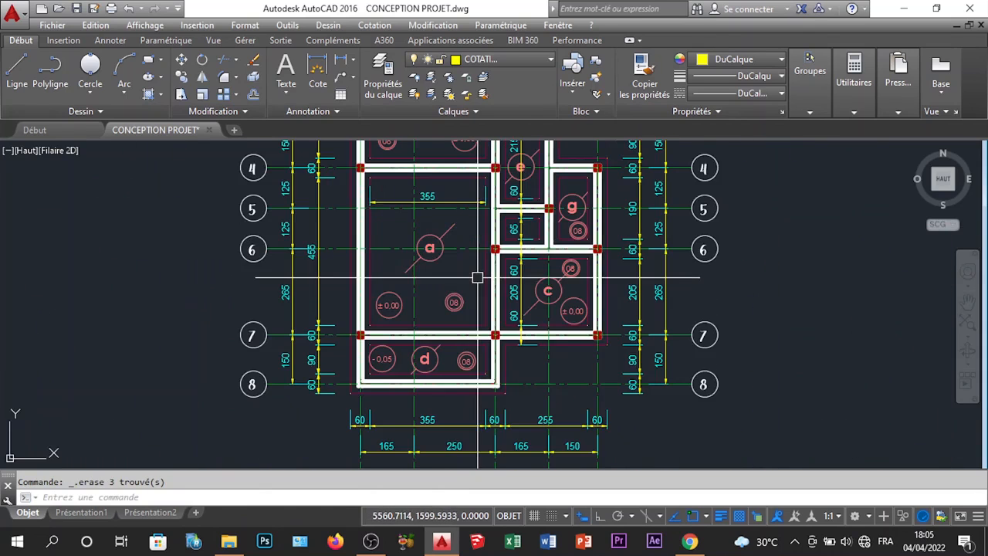
scroll(477, 265, "down", 3)
scroll(481, 336, "up", 5)
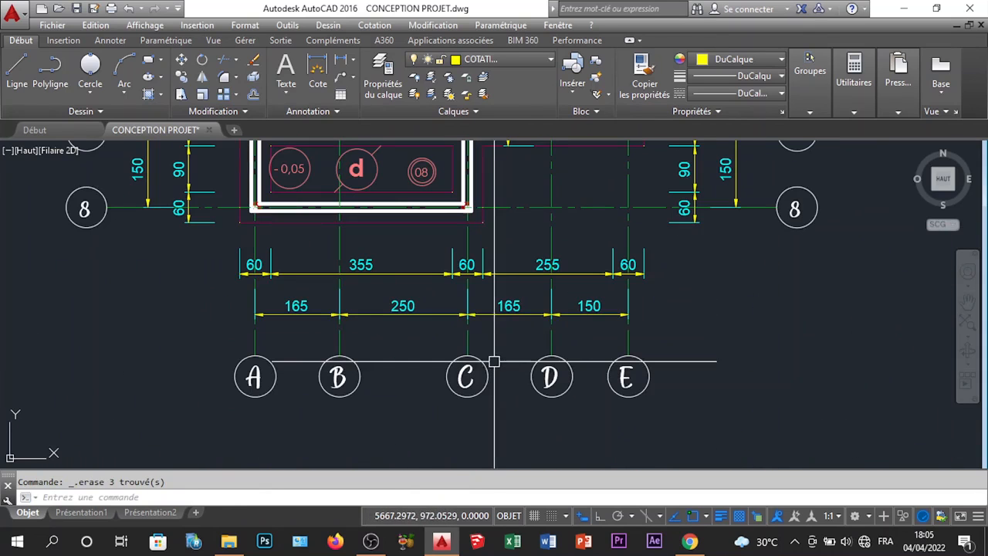
scroll(476, 328, "down", 4)
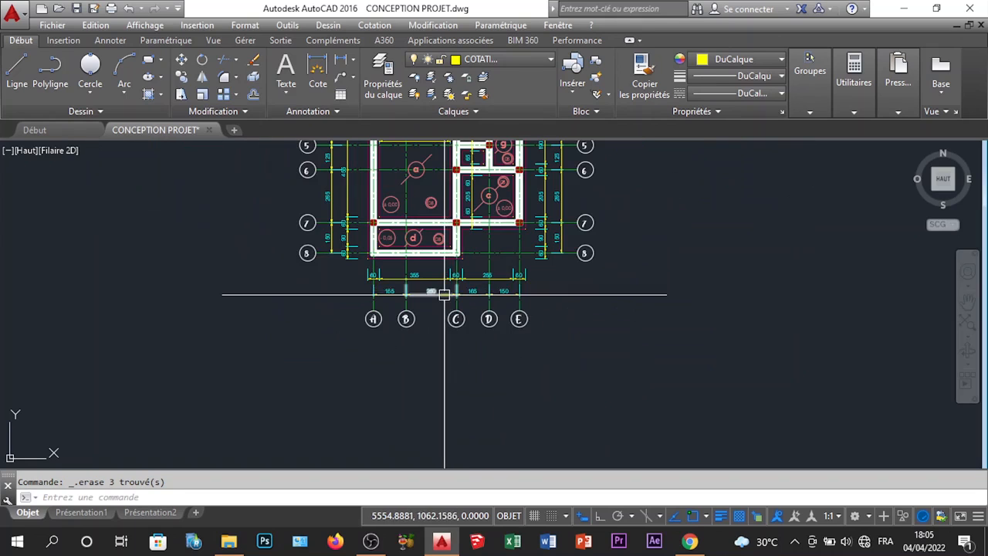
scroll(446, 293, "up", 2)
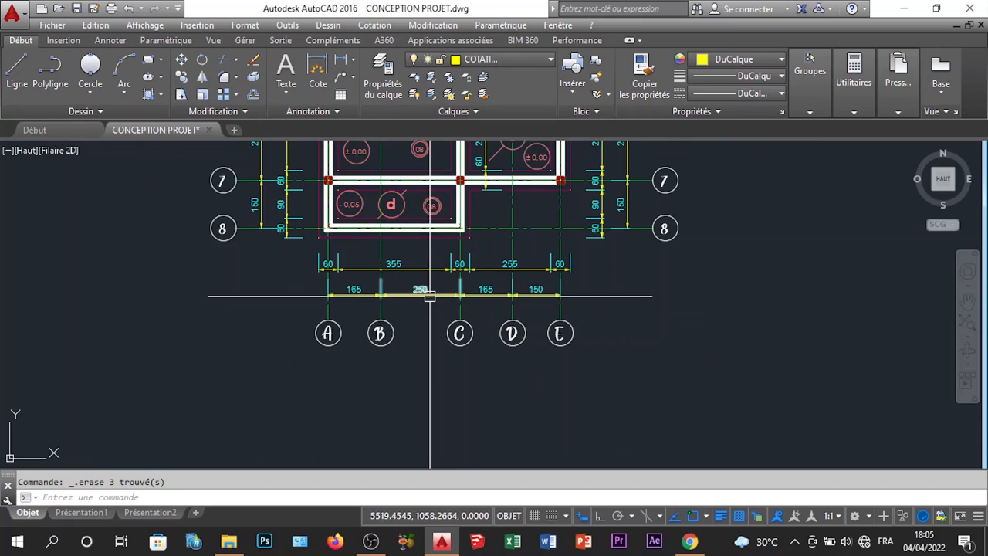
scroll(414, 265, "down", 2)
scroll(403, 233, "up", 6)
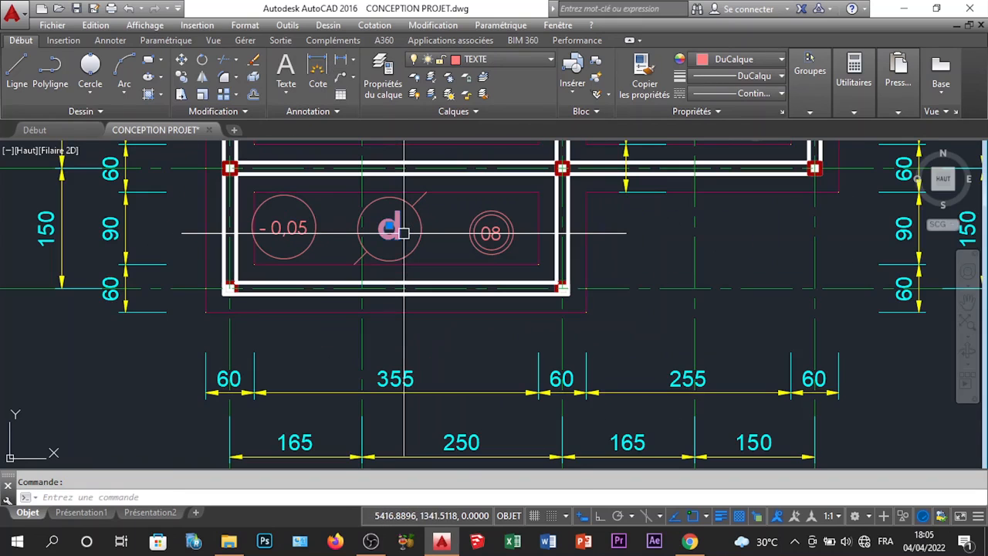
right_click(389, 231)
left_click(421, 293)
left_click(389, 230)
scroll(390, 231, "down", 5)
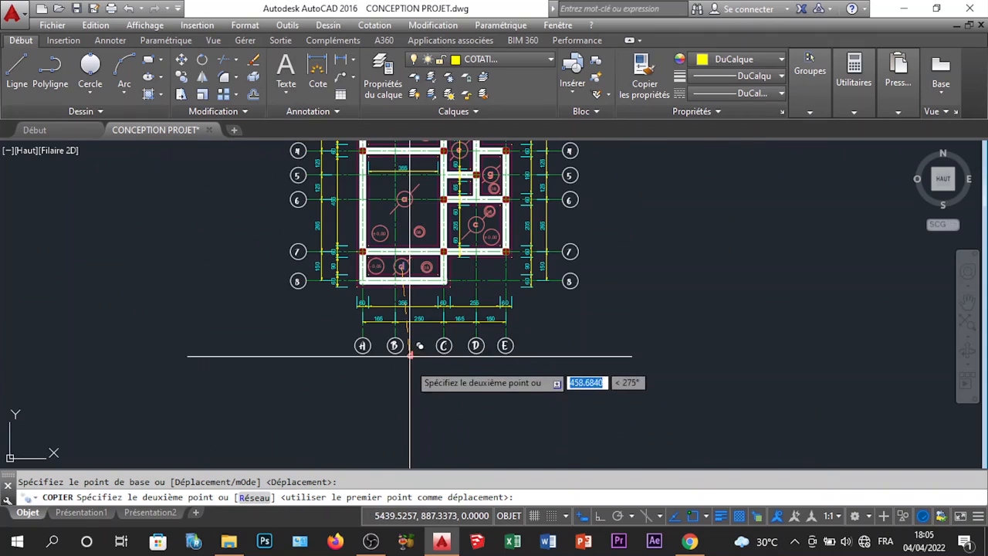
left_click(410, 372)
key("Escape")
Open the copied letter below the plan for text editing and set its text height to 65
scroll(394, 332, "up", 10)
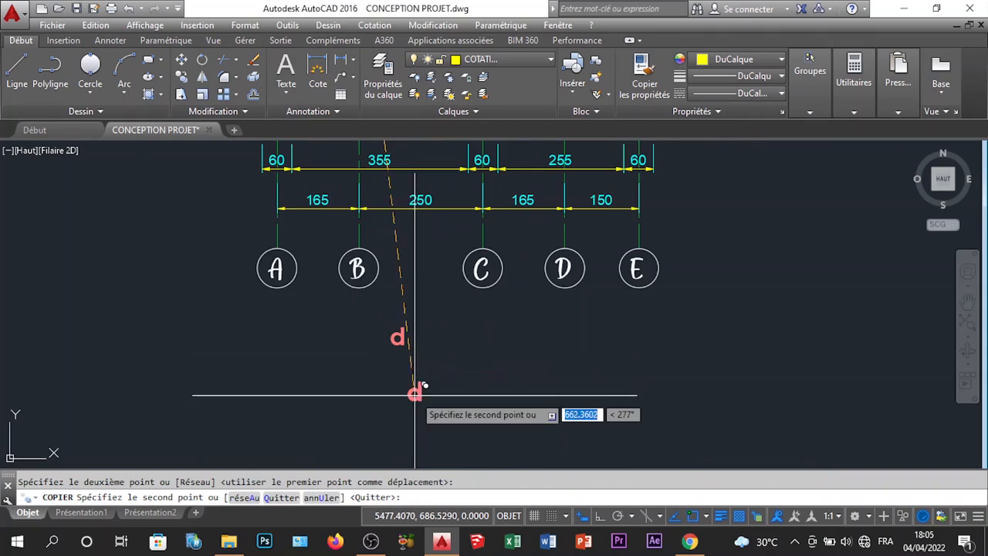
left_click(384, 250)
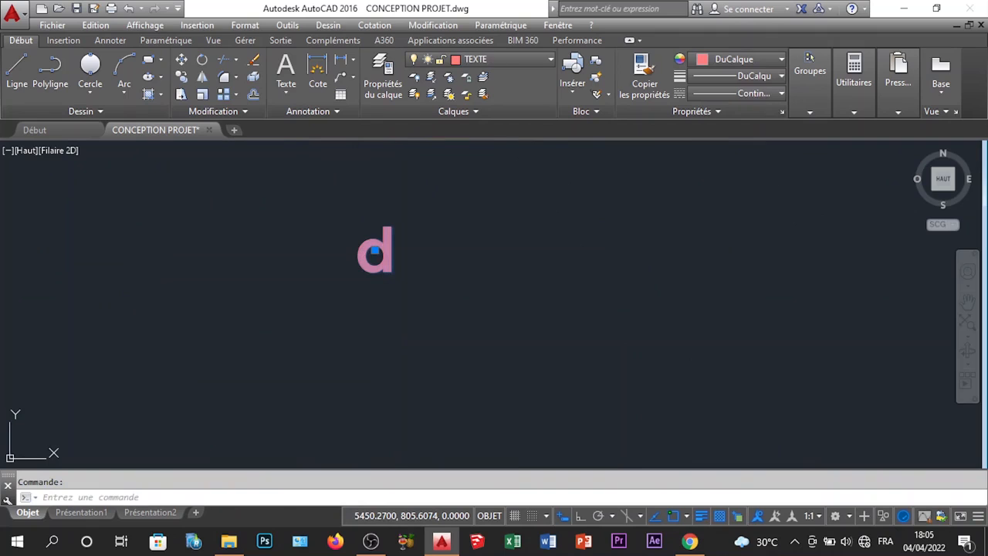
double_click(375, 253)
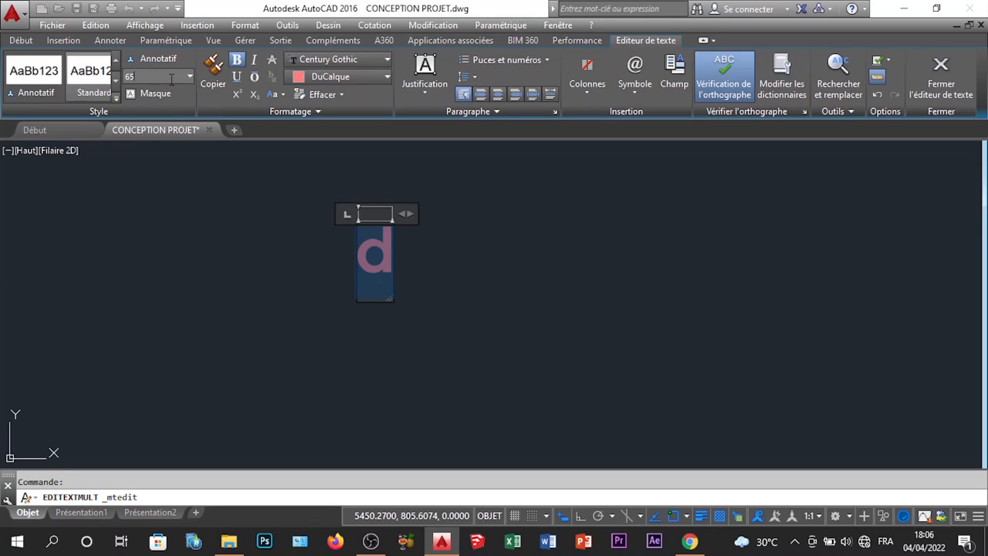
key("Return")
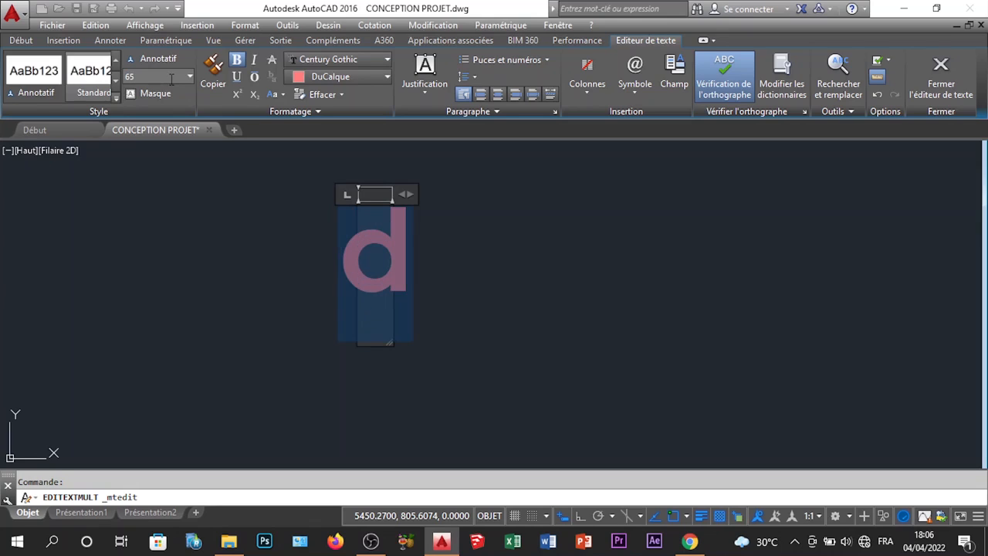
type("PLAN")
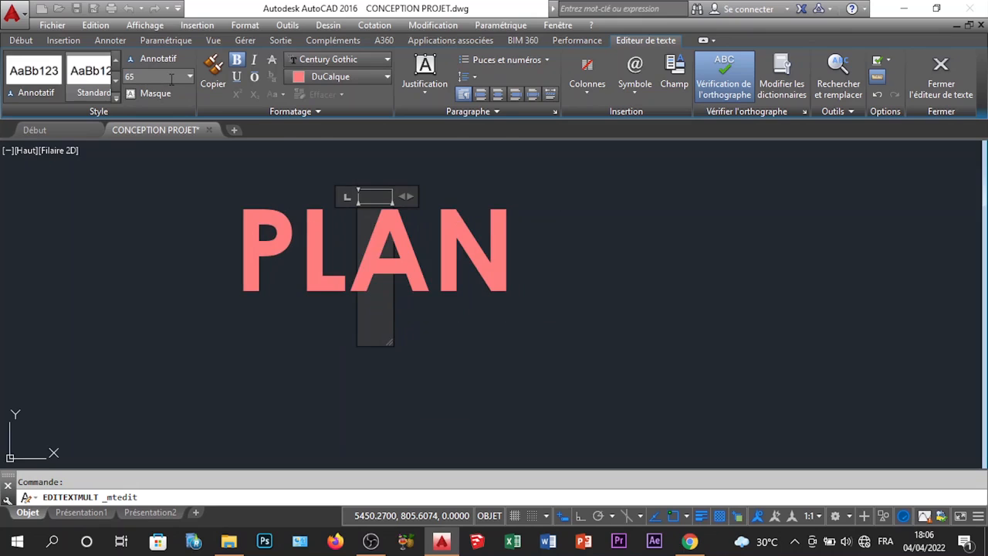
key("Return")
type("DE")
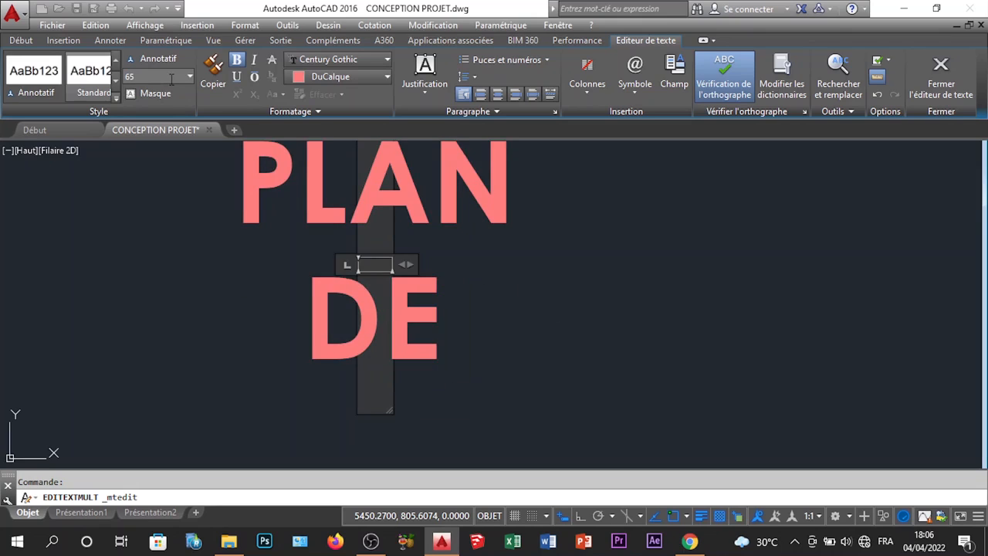
key("BackSpace")
key("BackSpace")
key("BackSpace")
key("BackSpace")
key("BackSpace")
key("BackSpace")
key("BackSpace")
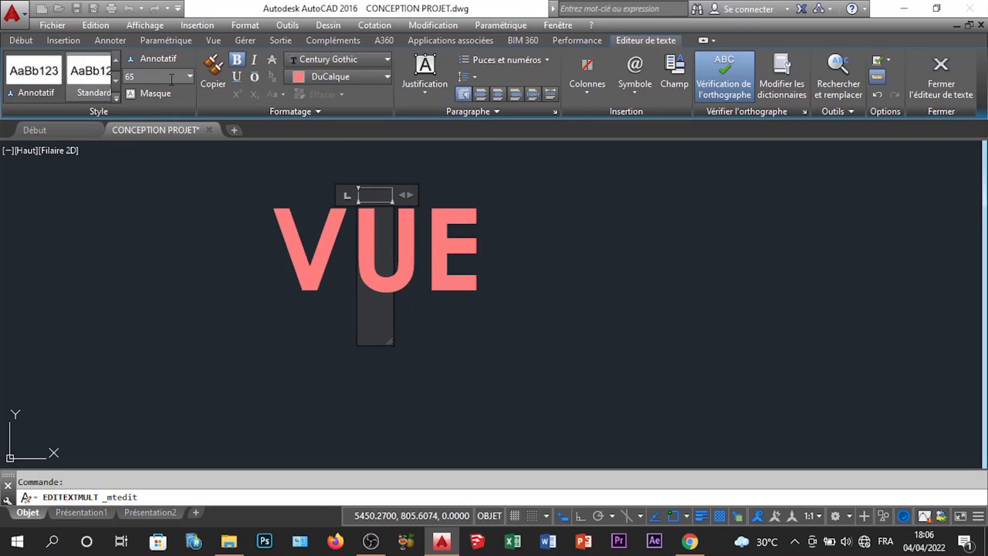
Write "VUE EN PLAN FONDATION" as the title and widen its text frame so that it fits on one line
key("Return")
type("EN")
key("Return")
type("PLAN")
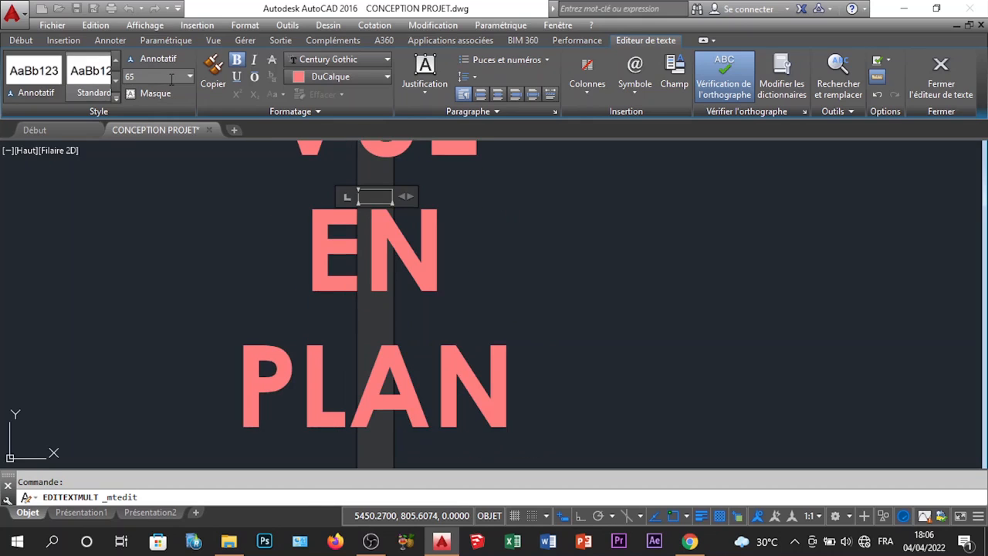
key("Return")
type("F")
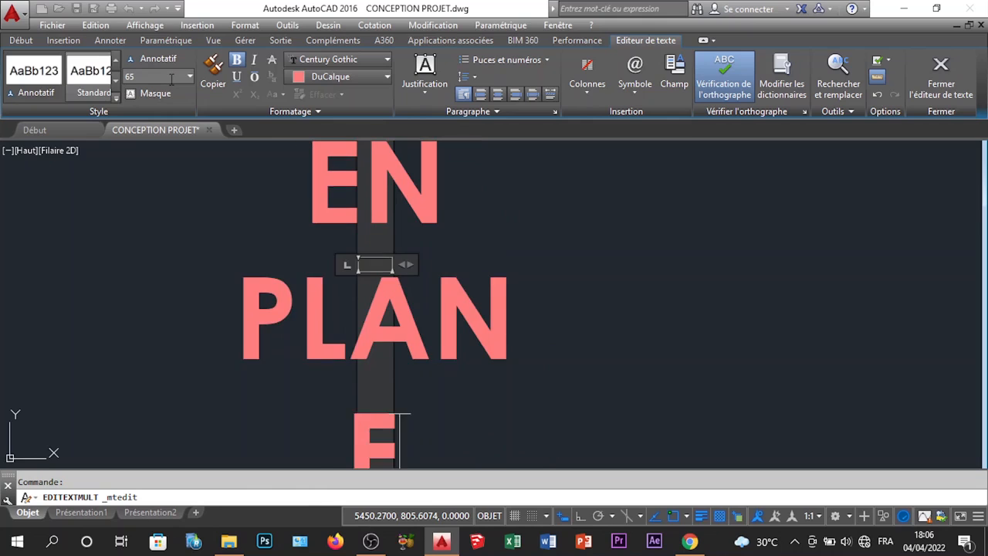
type("ONDATION")
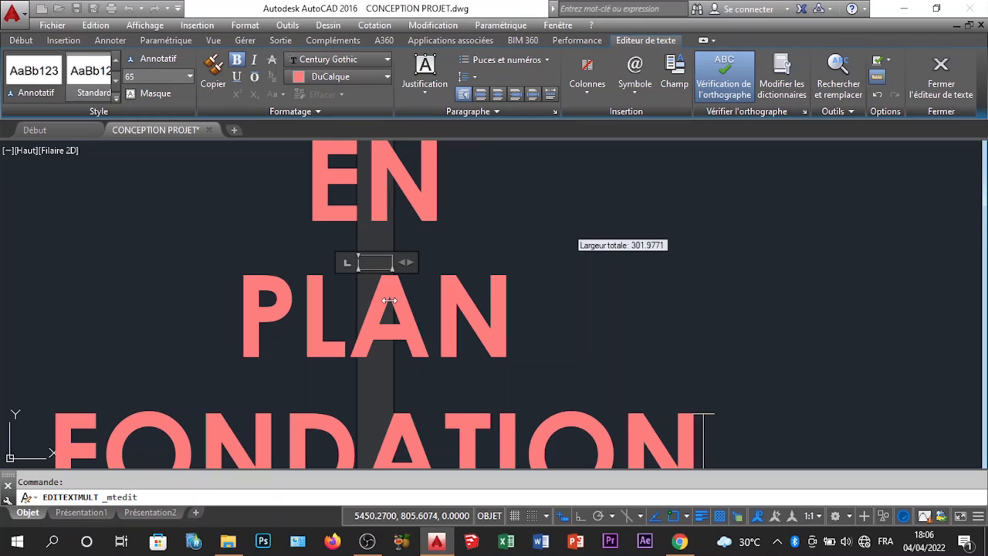
scroll(394, 288, "down", 5)
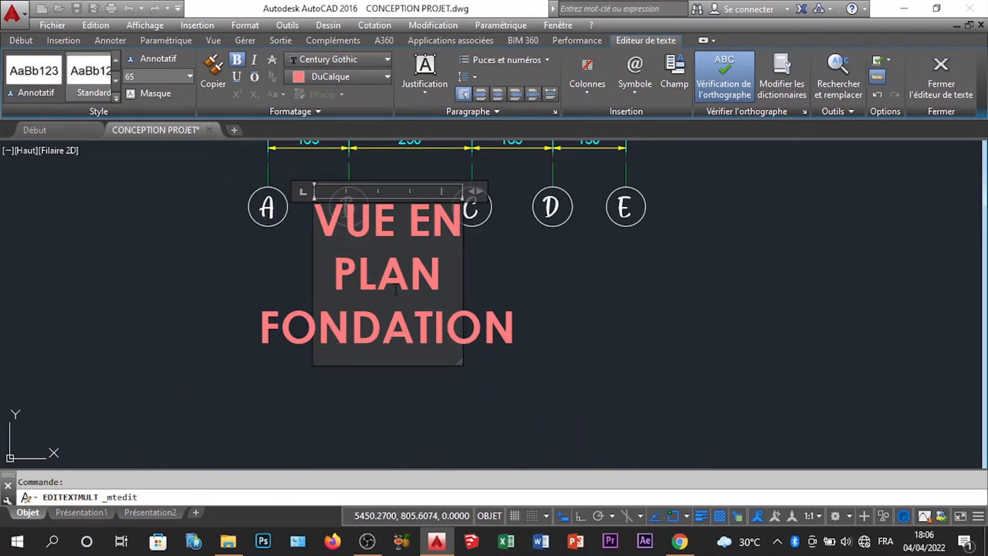
left_click_drag(447, 224, 622, 246)
Set the title's text height to 45, underline it, shrink its frame to the text and close the editing
left_click_drag(560, 281, 216, 135)
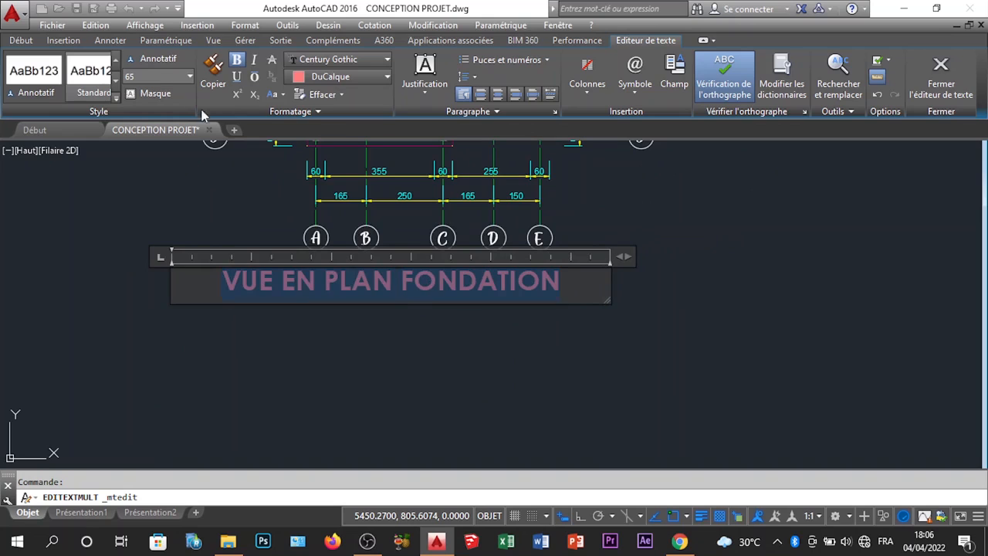
left_click(162, 77)
type("45")
key("Return")
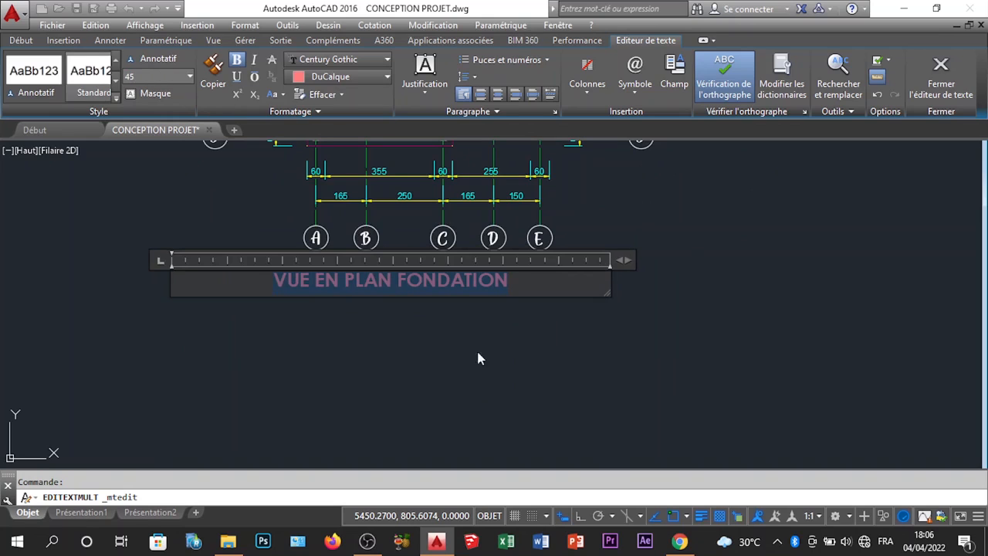
left_click(236, 77)
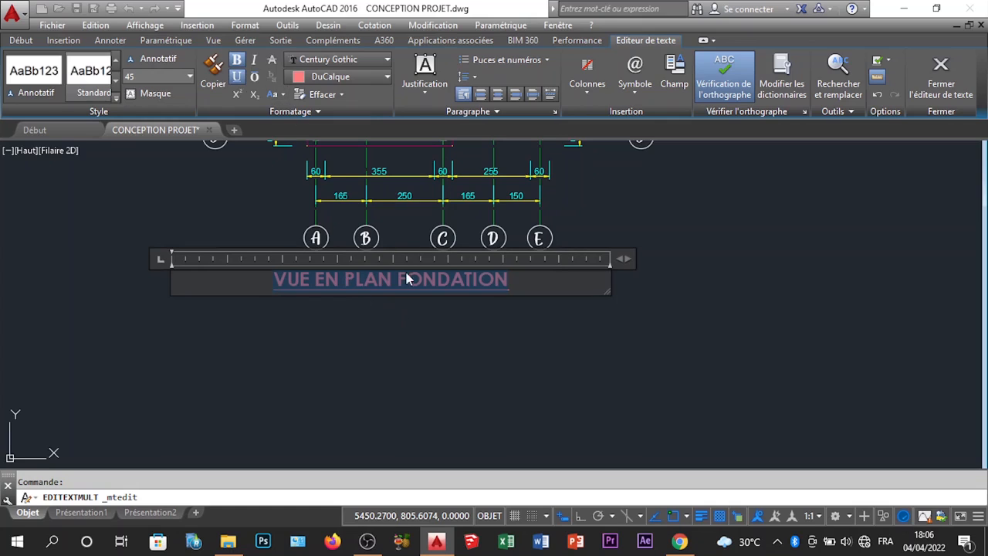
key("ctrl+b")
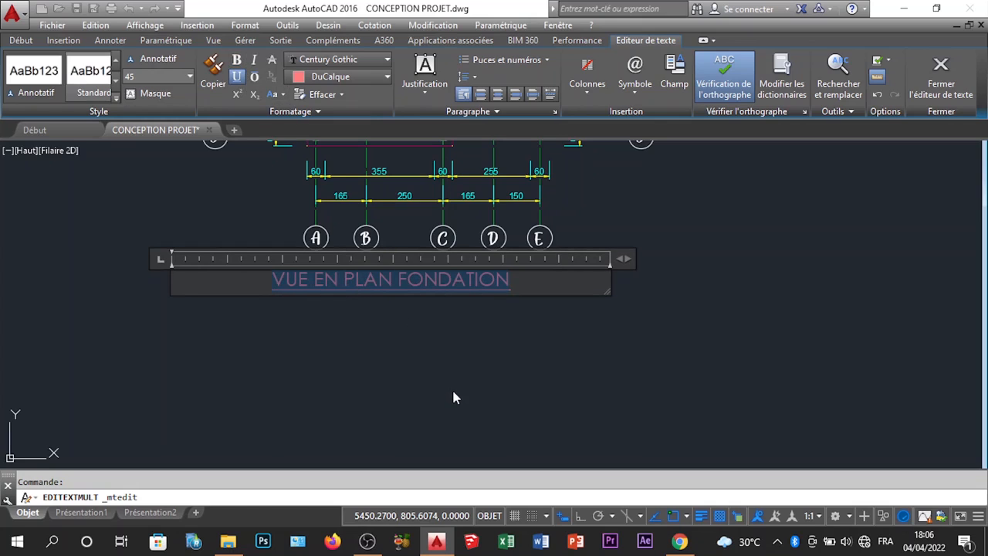
key("ctrl+b")
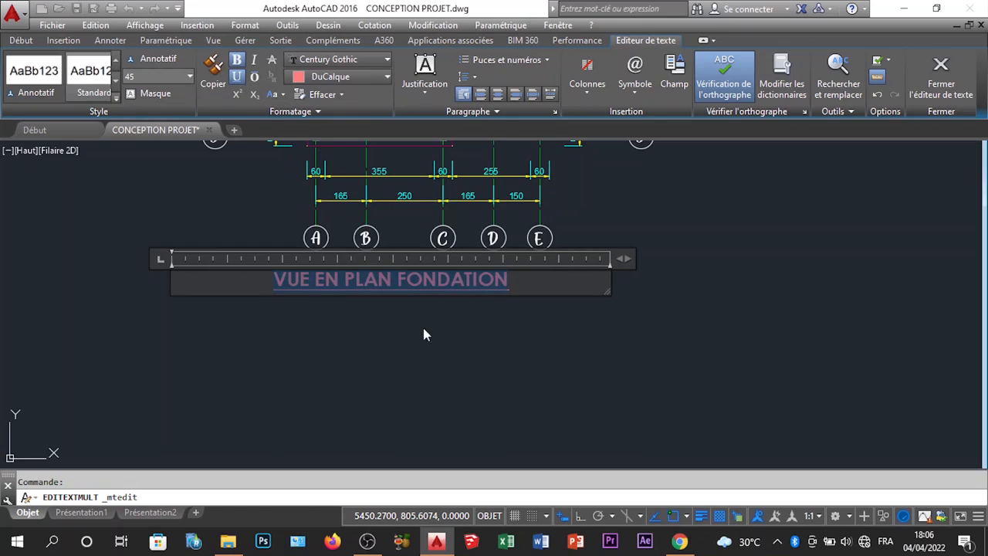
left_click_drag(622, 258, 352, 268)
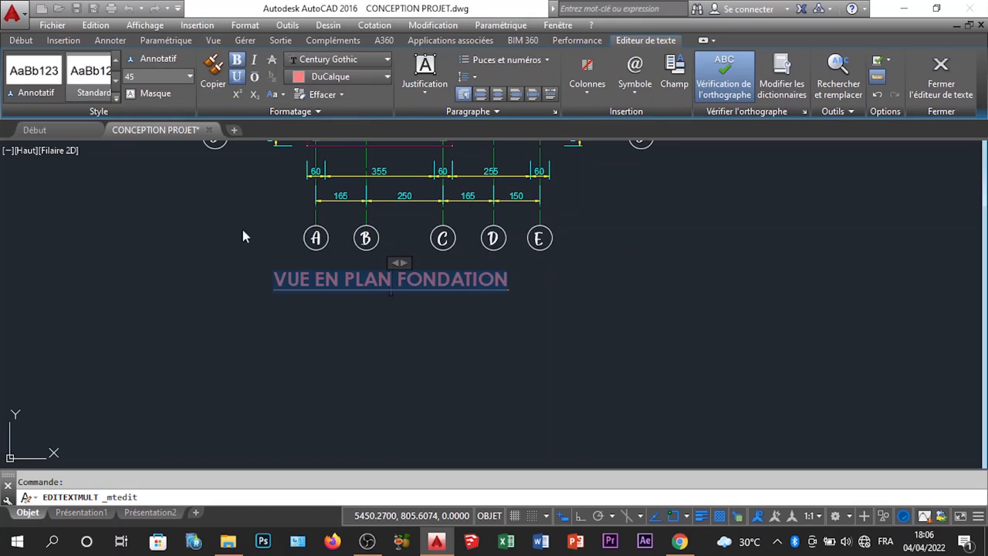
left_click(607, 299)
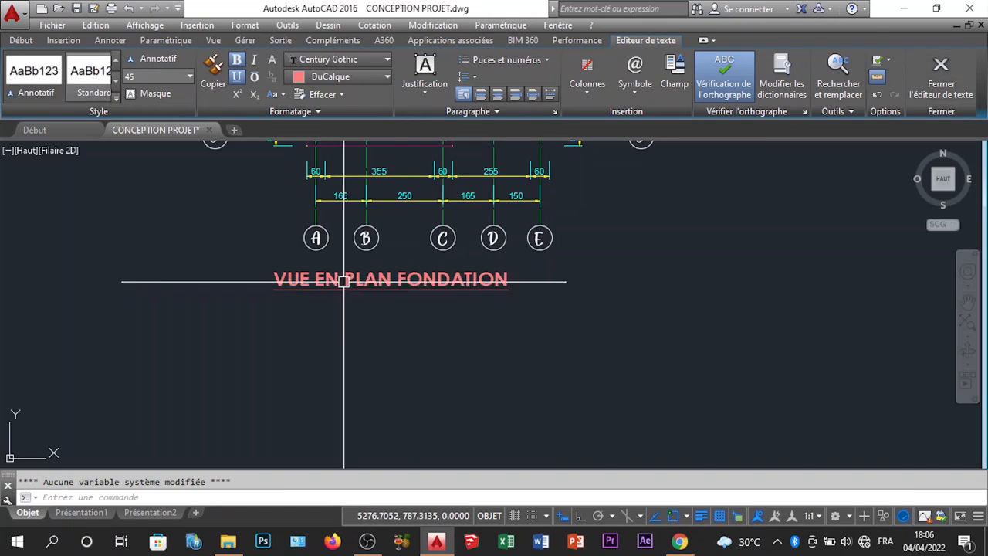
Move the title horizontally so that it is centred below axis bubbles A to E, and deselect it
left_click(390, 280)
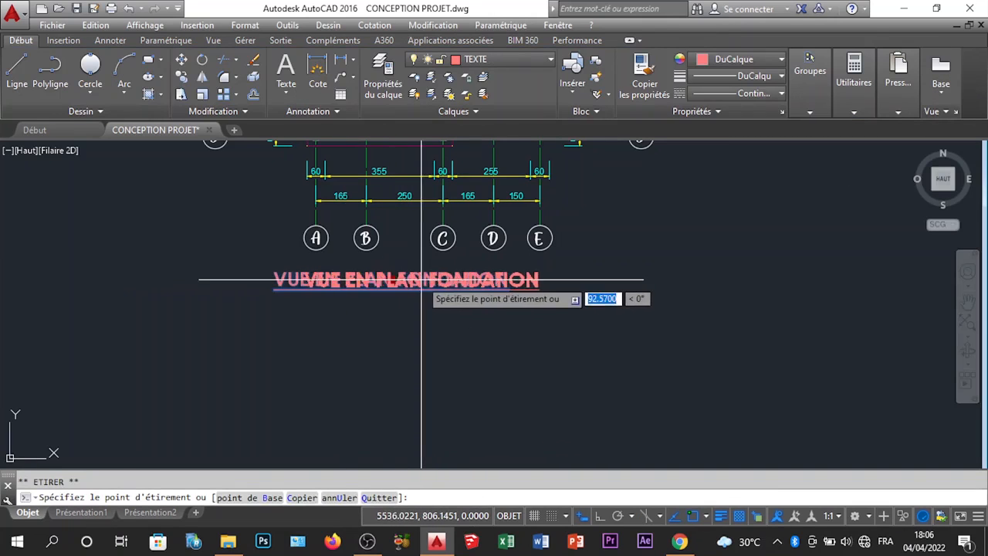
scroll(417, 279, "down", 3)
left_click(532, 344)
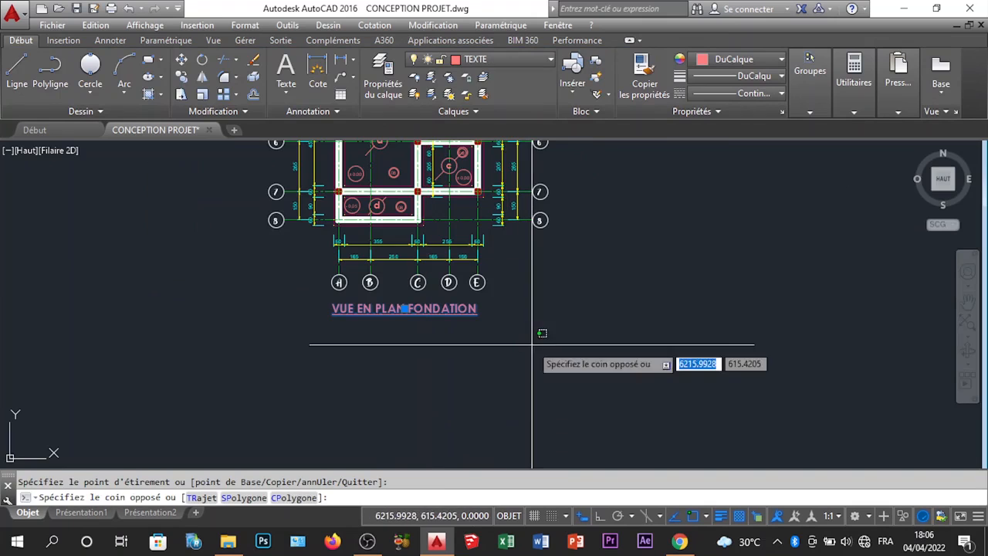
key("Escape")
key("Escape")
Examine the whole foundation plan, including its title, and the room marks and dimensions around rooms a, e and g
scroll(421, 337, "down", 5)
scroll(398, 278, "up", 6)
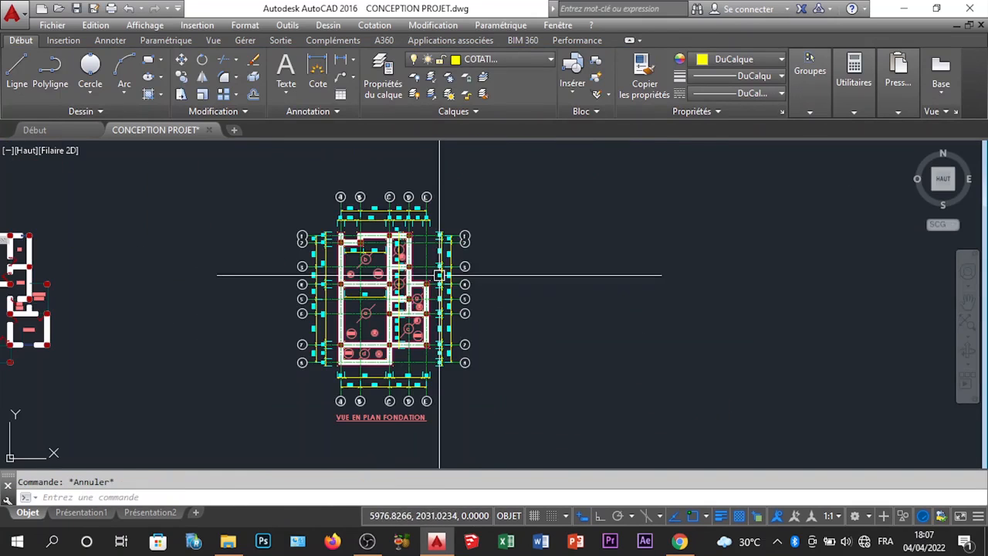
scroll(398, 279, "down", 4)
scroll(398, 254, "down", 1)
scroll(371, 305, "up", 8)
scroll(345, 294, "down", 10)
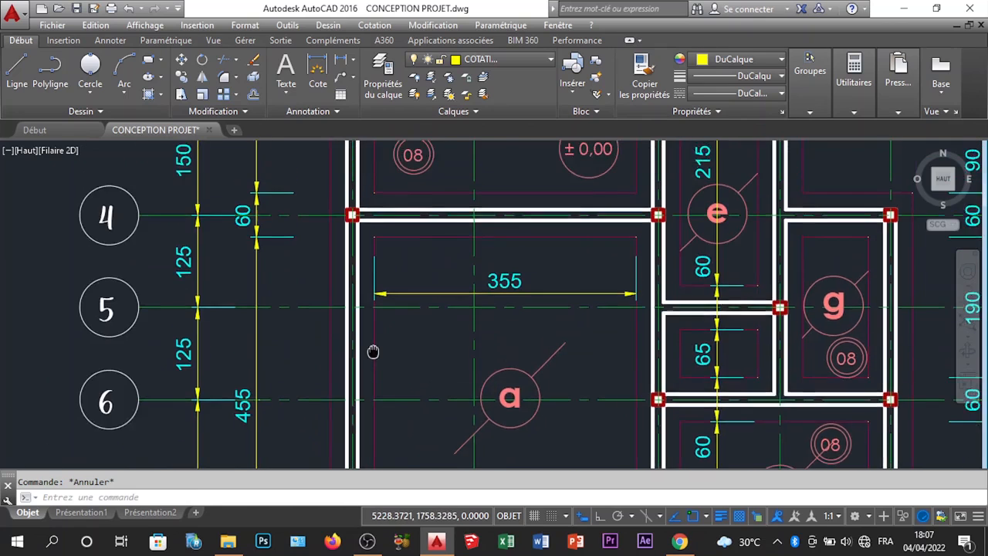
scroll(407, 236, "up", 4)
scroll(420, 276, "up", 4)
scroll(425, 280, "down", 6)
scroll(404, 323, "up", 2)
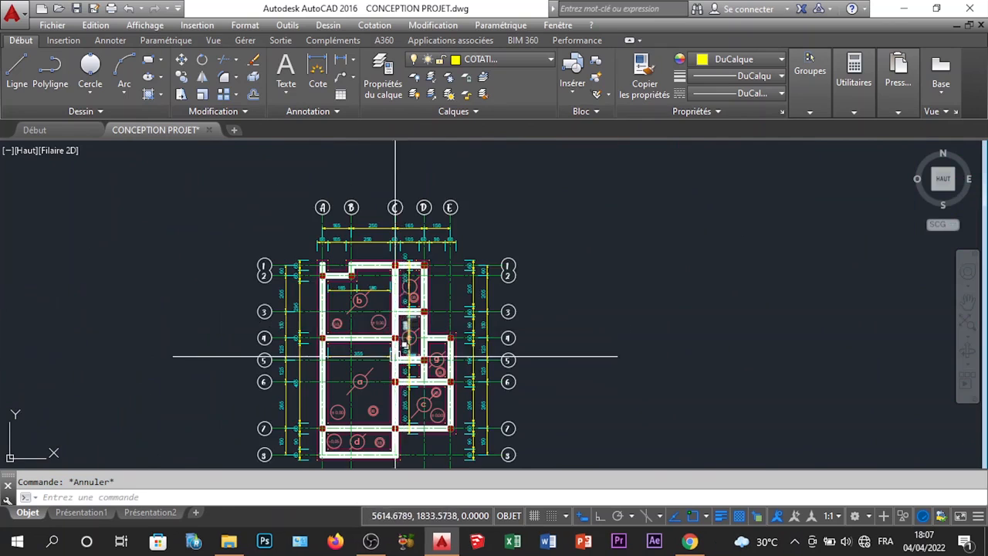
scroll(401, 320, "up", 8)
scroll(387, 314, "down", 2)
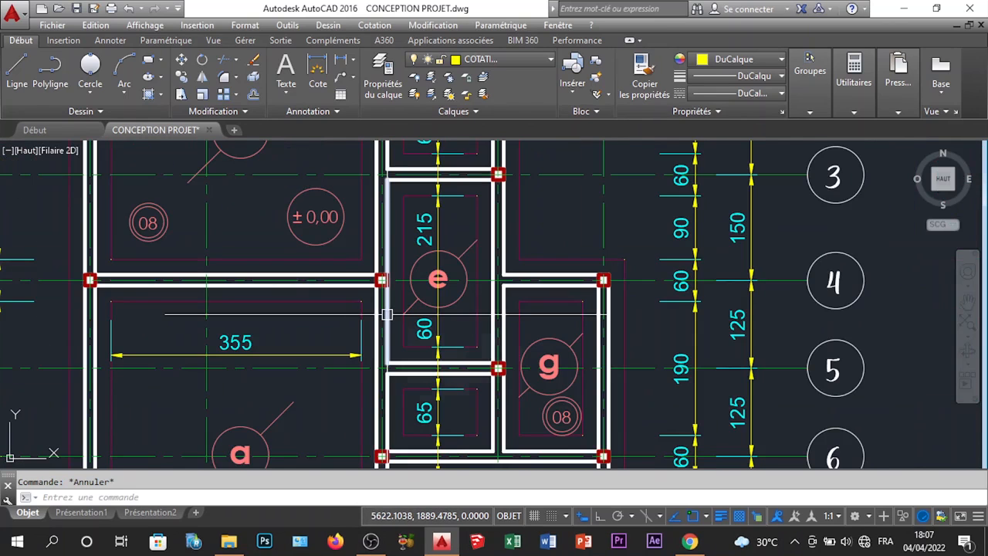
Turn off the MUR layer to hide the walls
left_click(502, 60)
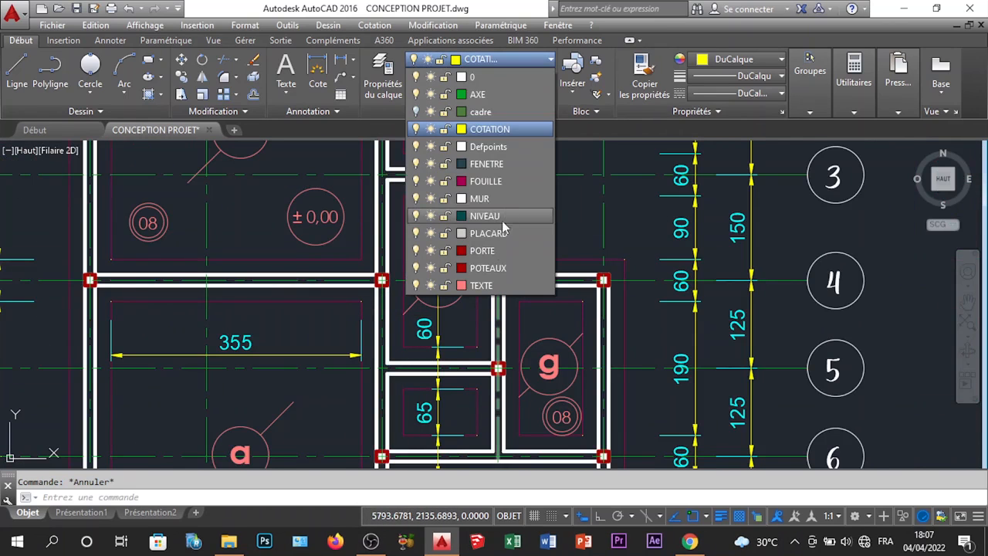
left_click(416, 199)
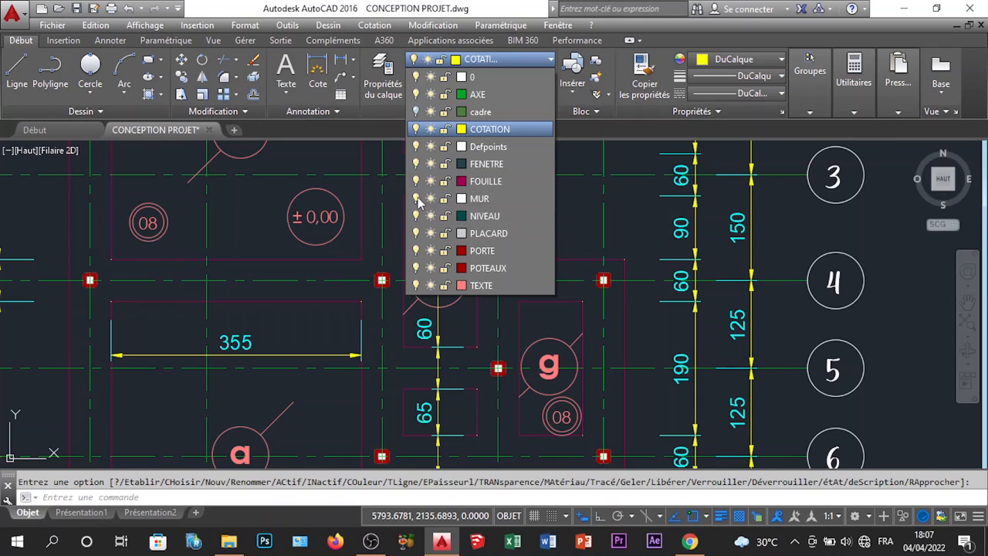
scroll(613, 265, "down", 4)
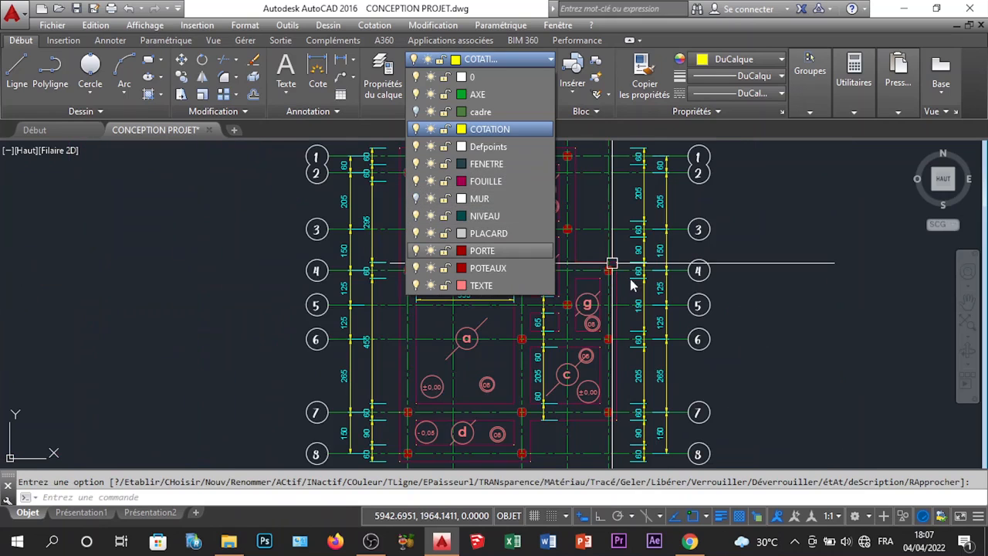
left_click(613, 263)
Examine the trench outlines, columns and dimensions of the plan without walls, up to the corner above room b
scroll(529, 324, "down", 3)
scroll(533, 331, "up", 7)
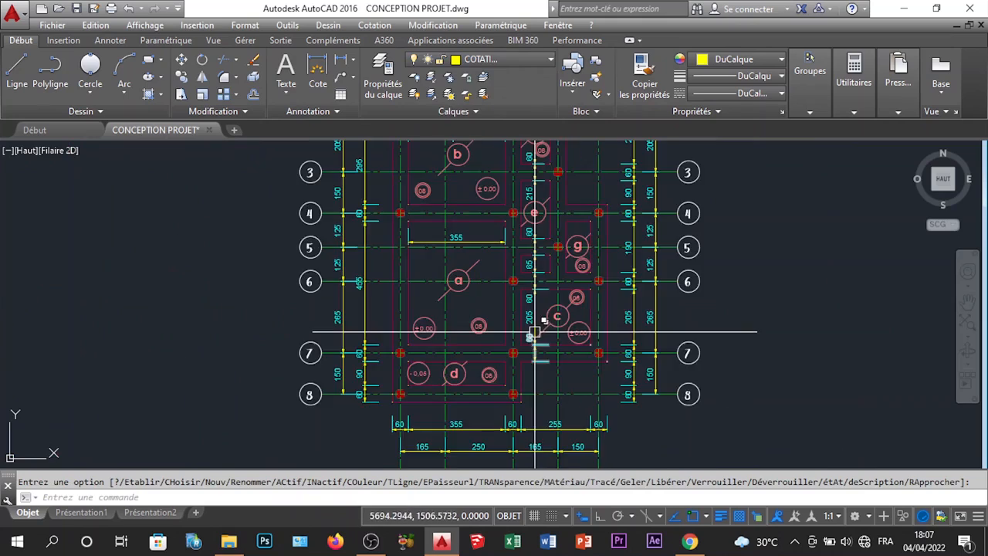
mouse_move(592, 353)
middle_mouse_down()
mouse_move(489, 410)
mouse_move(535, 393)
mouse_move(635, 455)
middle_mouse_up()
scroll(605, 398, "down", 4)
scroll(496, 337, "down", 2)
scroll(491, 248, "up", 6)
middle_click_drag(537, 242, 515, 315)
scroll(398, 268, "up", 2)
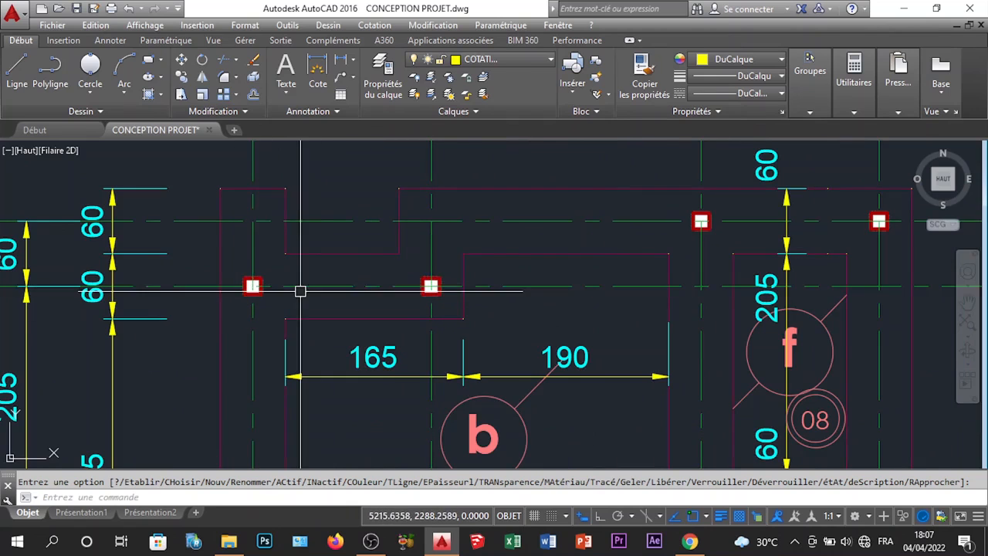
Turn off the POTEAUX layer to hide the columns of the foundation plan
scroll(488, 264, "down", 2)
scroll(540, 271, "down", 3)
scroll(662, 260, "up", 3)
scroll(509, 255, "down", 6)
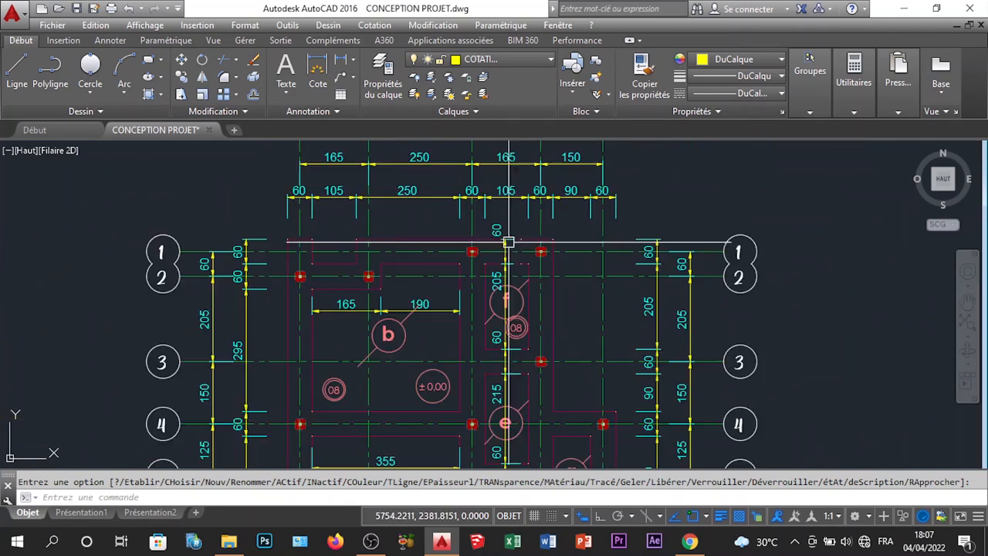
scroll(511, 274, "up", 4)
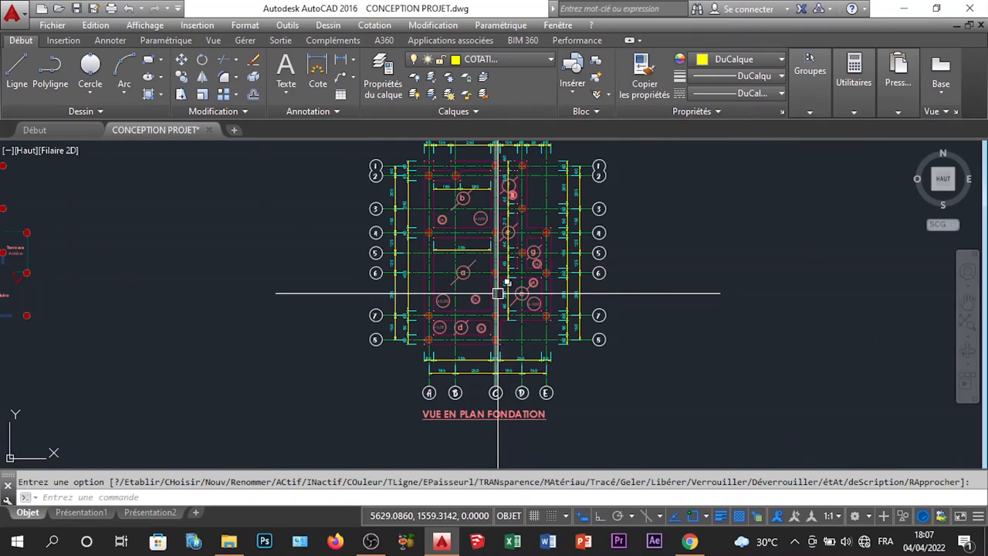
left_click(521, 58)
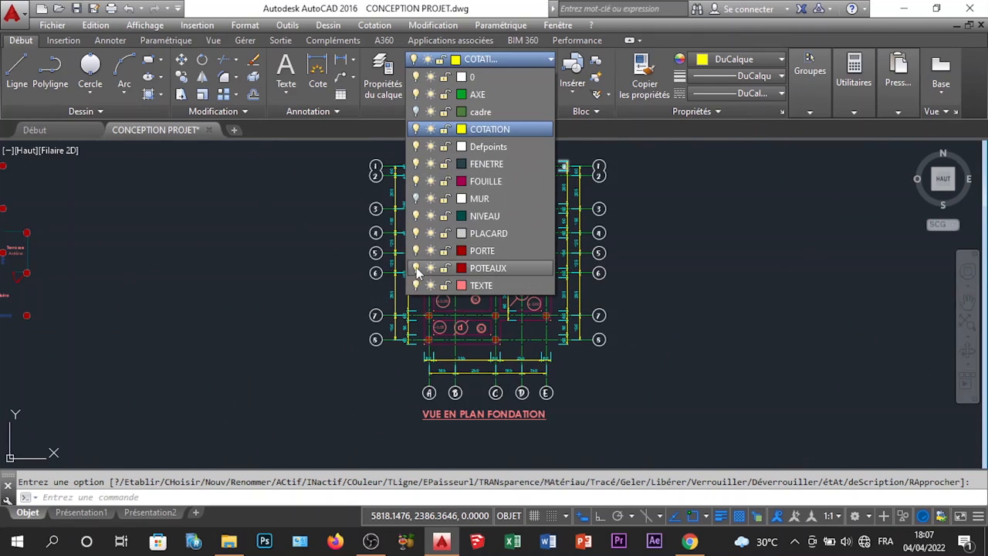
Make PORTE the current layer in place of COTATION, leaving the current-layer warning without choosing an option
scroll(613, 318, "up", 4)
scroll(544, 318, "up", 3)
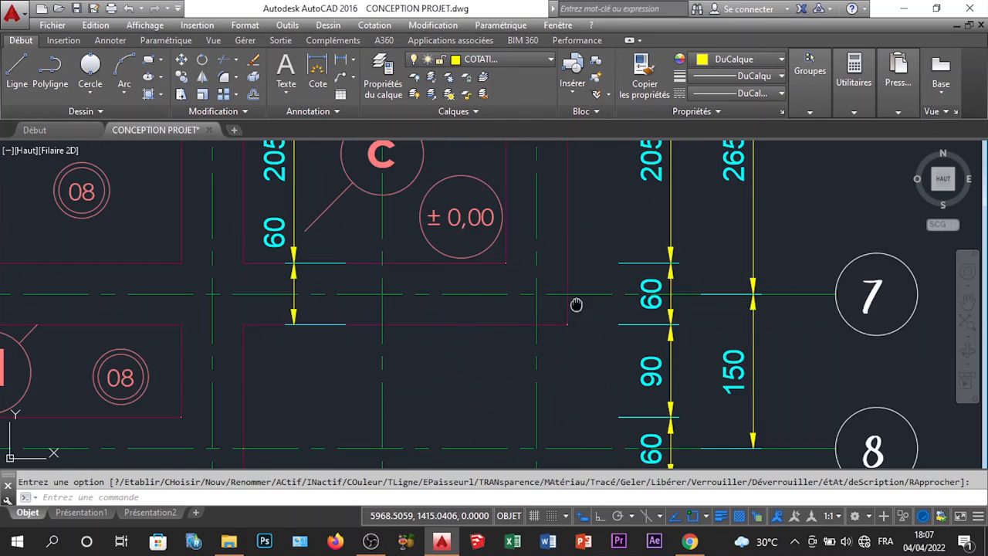
scroll(508, 326, "down", 6)
scroll(533, 267, "up", 6)
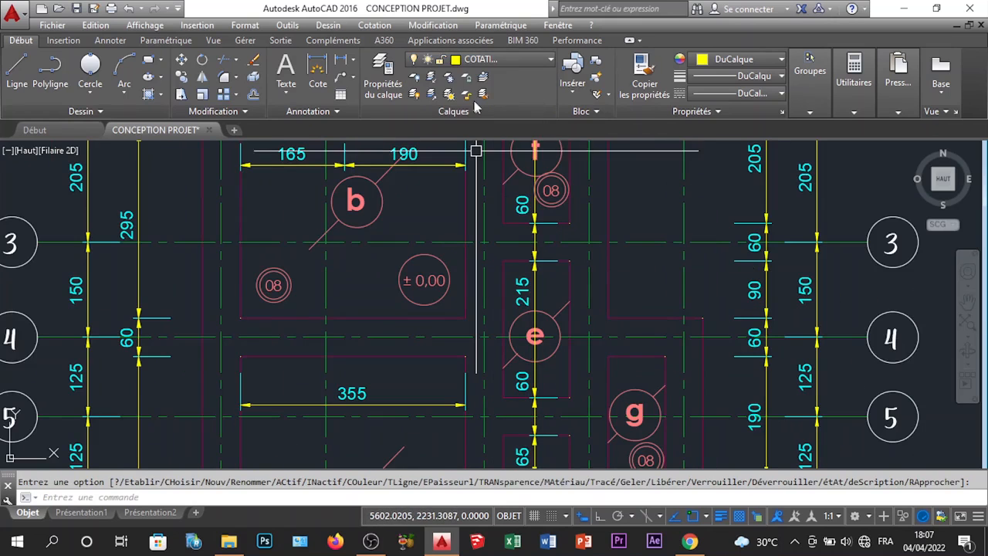
left_click(508, 60)
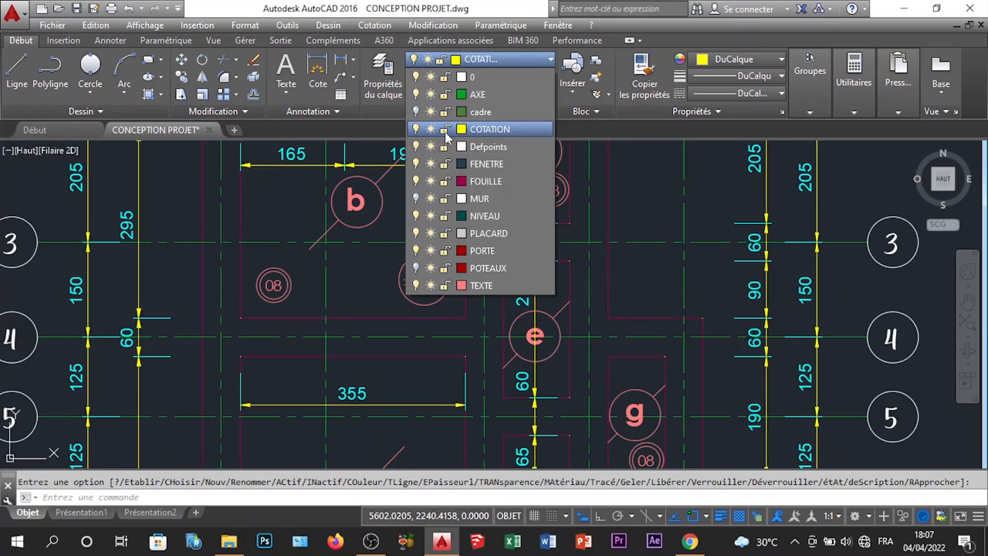
left_click(475, 197)
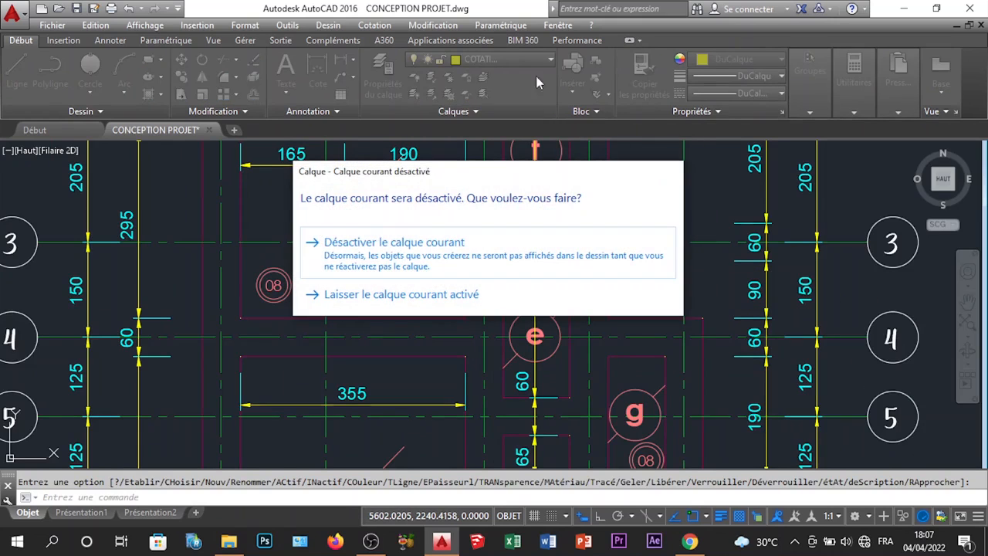
key("Escape")
left_click(517, 63)
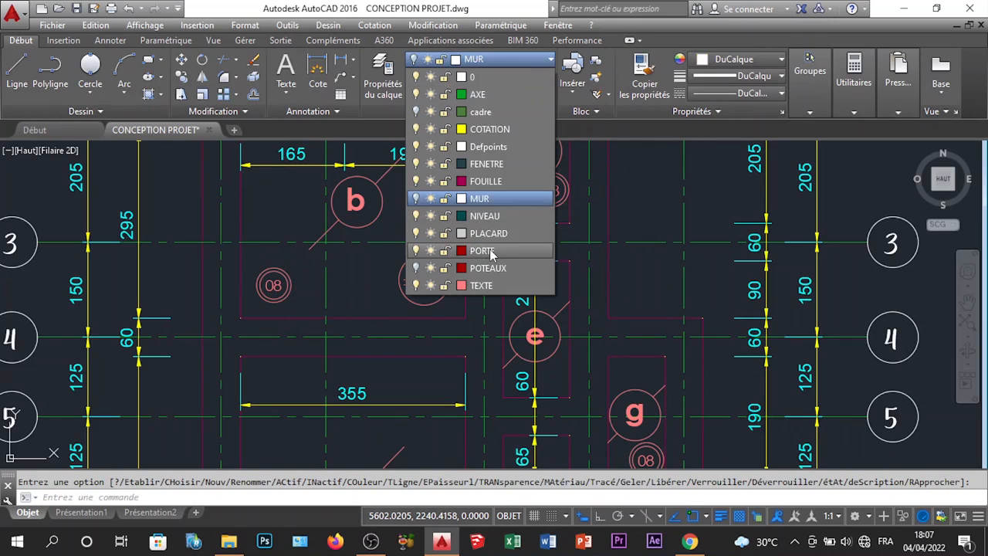
left_click(491, 252)
Turn off the COTATION, AXE and TEXTE layers to isolate the trench outlines
left_click(436, 60)
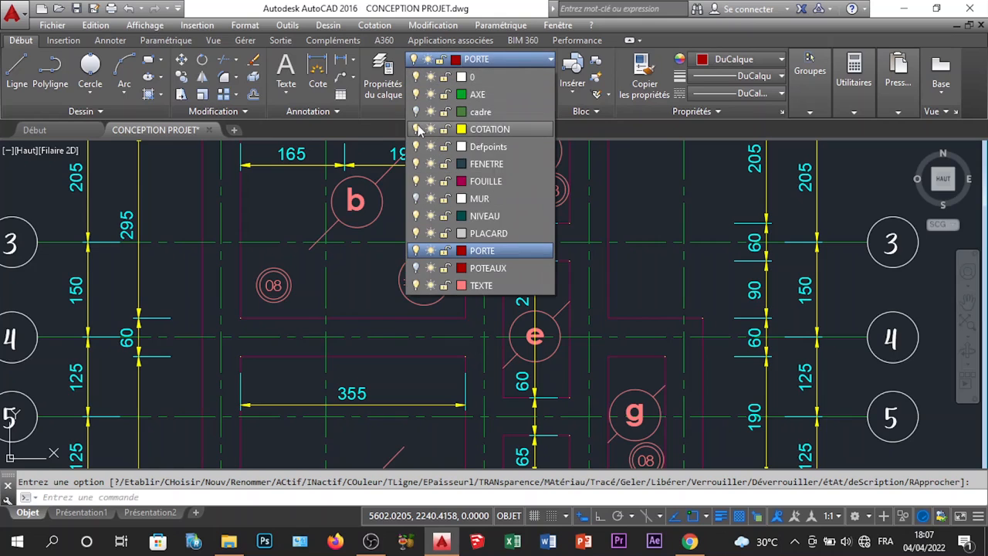
left_click(418, 129)
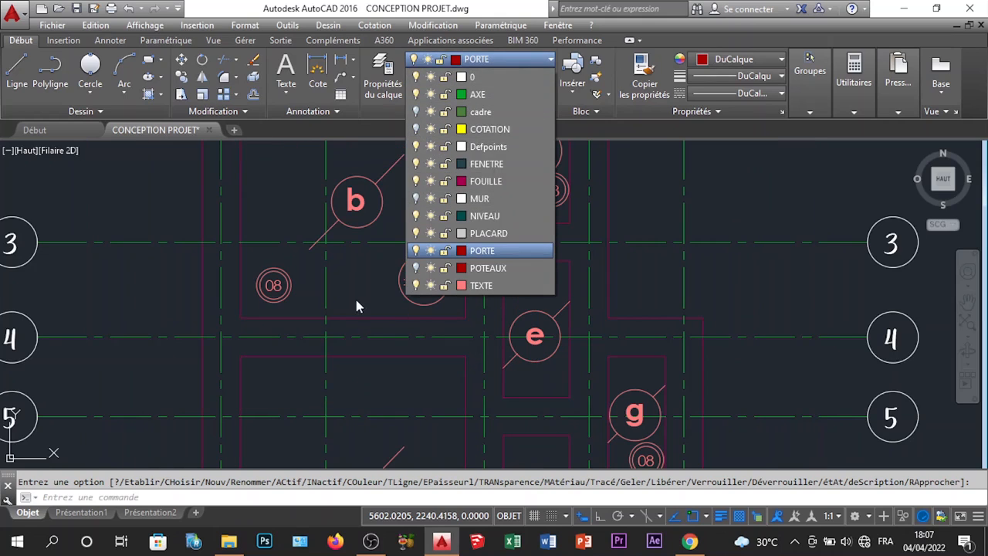
left_click(416, 94)
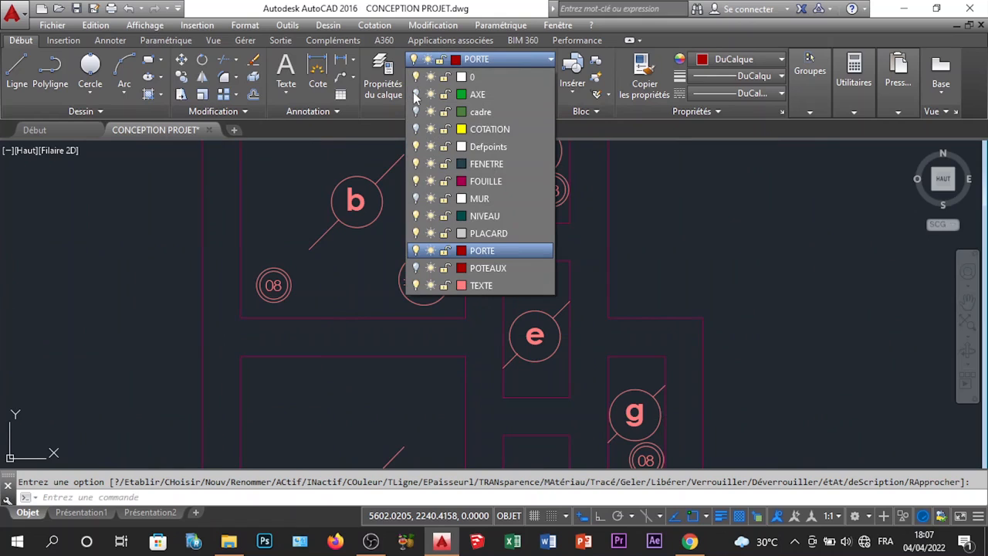
left_click(416, 286)
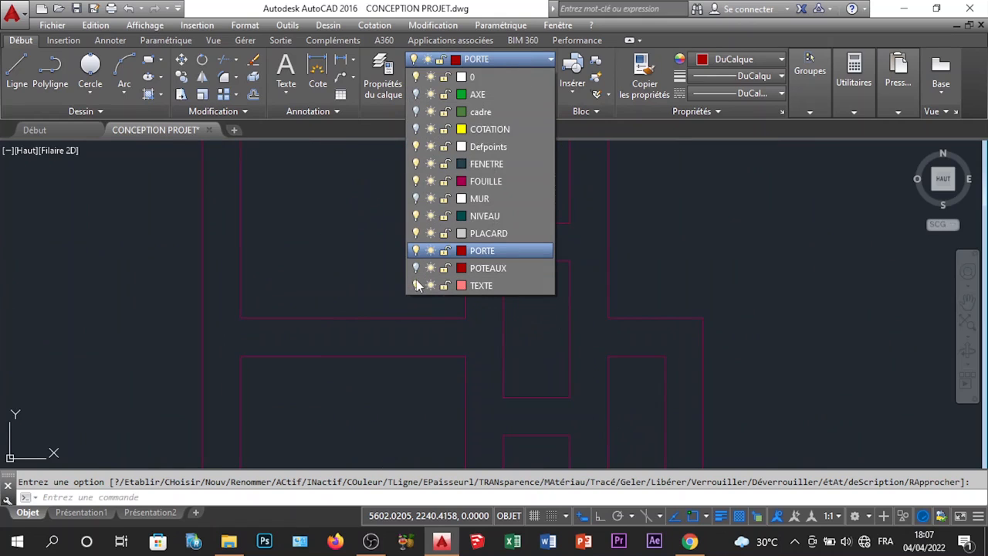
Turn the TEXTE, MUR and COTATION layers back on, and activate all the remaining layers of the drawing
left_click(416, 286)
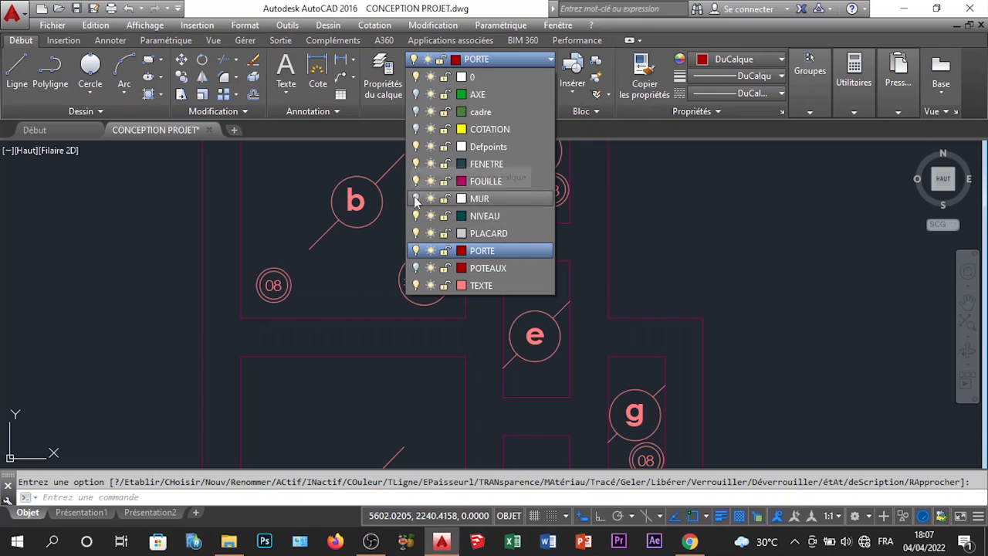
left_click(416, 200)
left_click(417, 129)
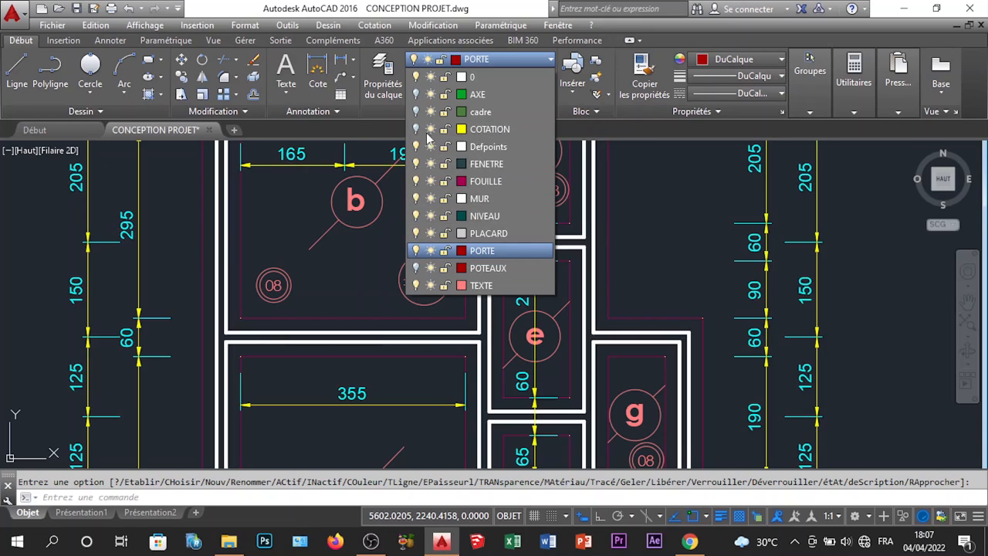
left_click(675, 265)
scroll(404, 247, "down", 8)
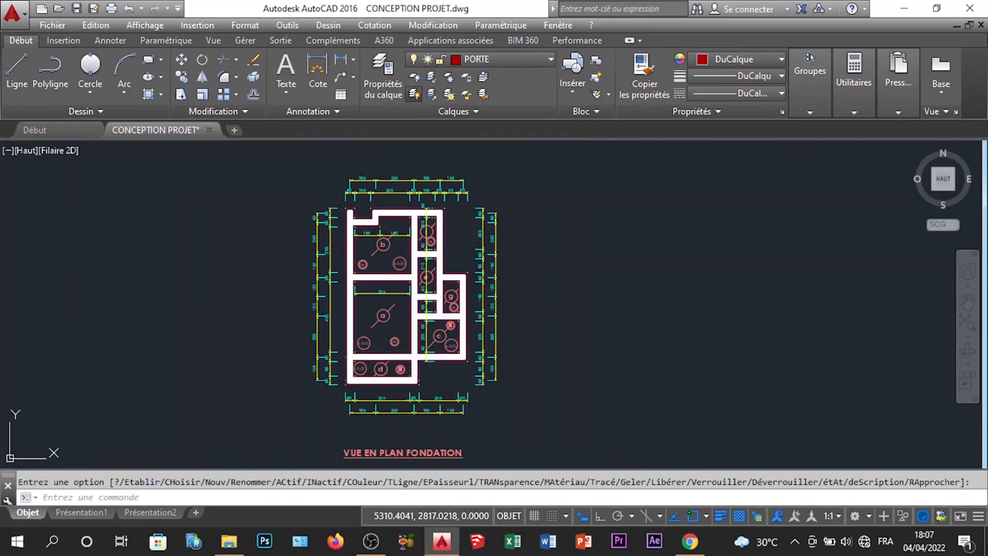
left_click(414, 94)
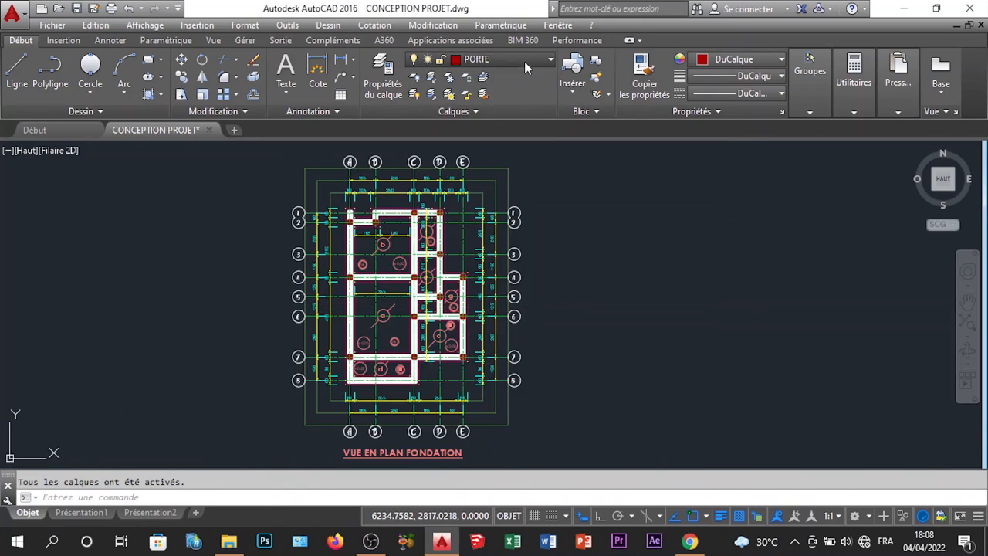
Turn off the cadre layer to hide the construction rectangles around the foundation plan
left_click(478, 60)
left_click(415, 112)
left_click(704, 290)
Examine the complete foundation plan with its walls, axes, dimensions and title, beside the original floor plan
scroll(571, 293, "down", 6)
scroll(473, 332, "up", 6)
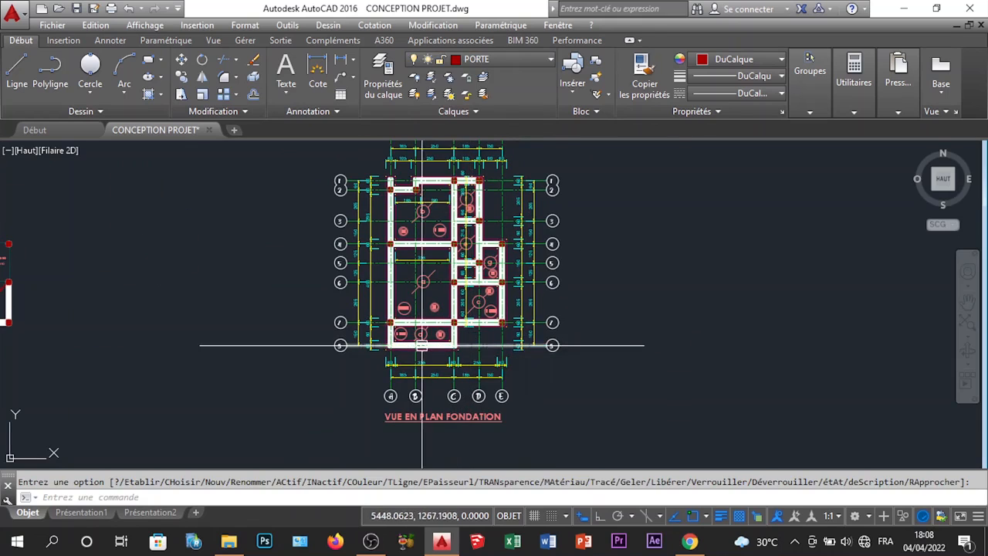
scroll(421, 345, "down", 2)
scroll(441, 289, "up", 2)
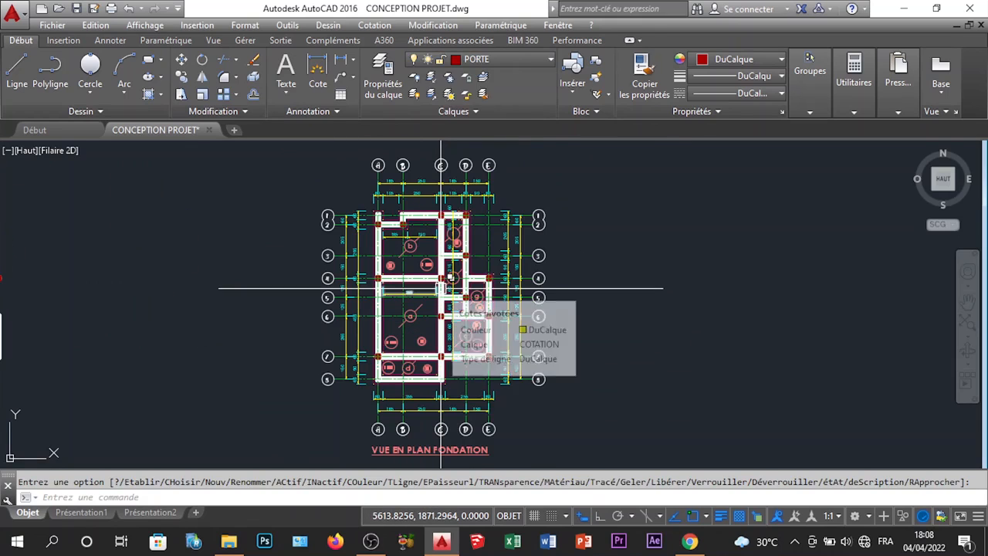
scroll(443, 284, "down", 2)
scroll(438, 309, "up", 2)
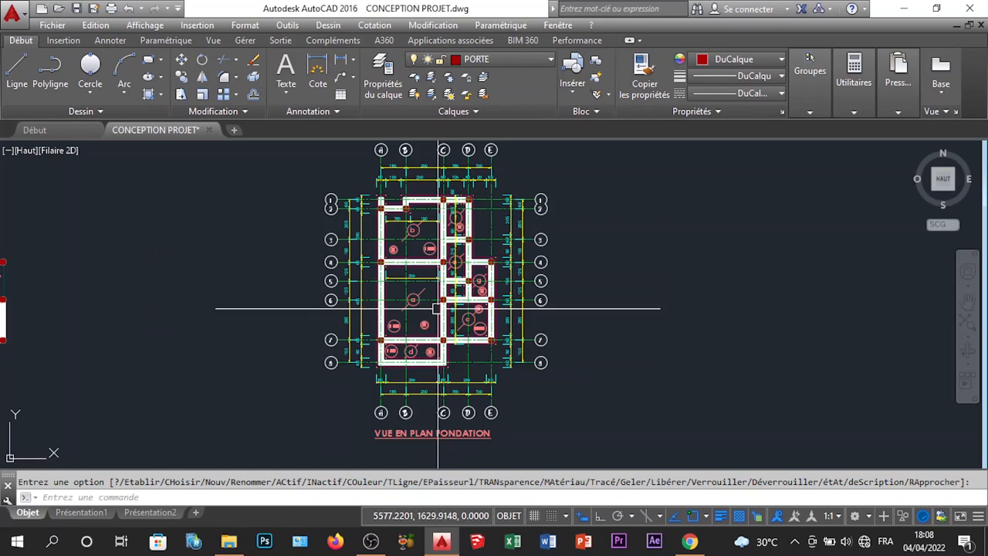
scroll(438, 309, "down", 1)
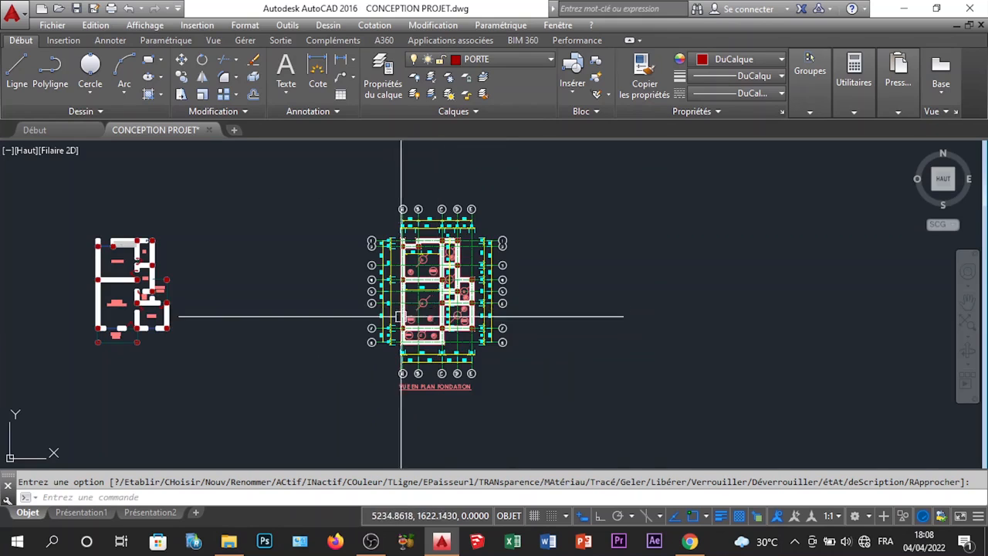
scroll(409, 258, "up", 5)
scroll(443, 259, "down", 6)
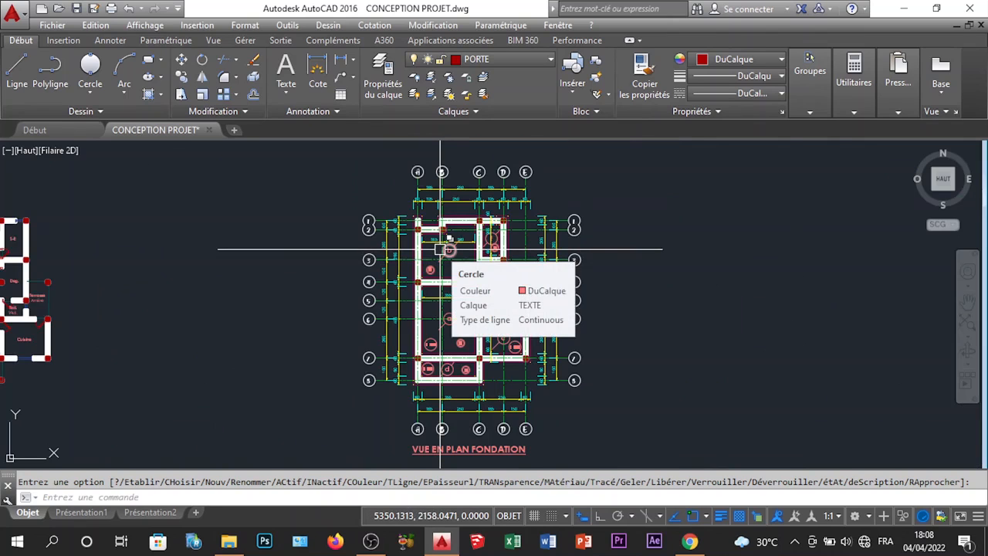
scroll(442, 248, "down", 4)
scroll(456, 253, "up", 4)
scroll(455, 258, "down", 2)
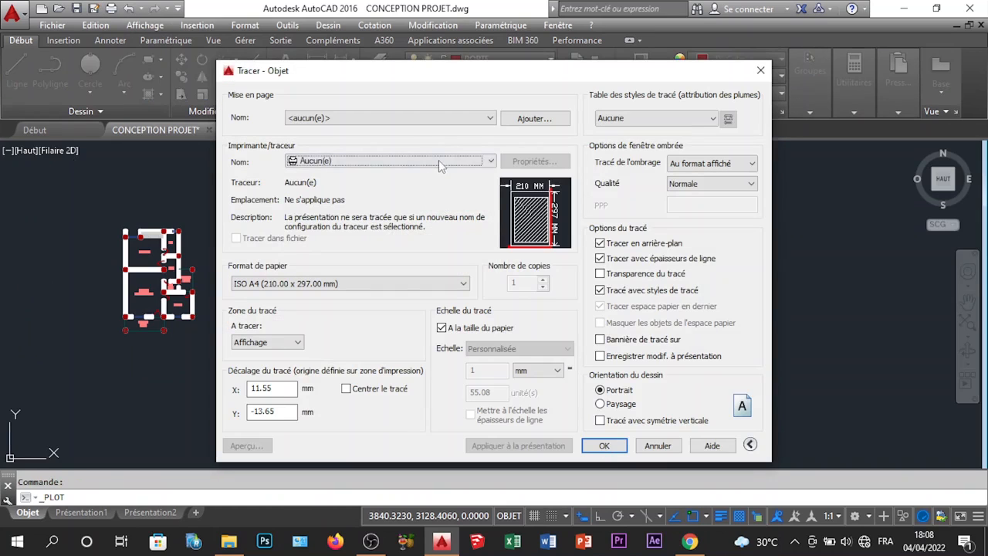
Set up a plot of the drawing with the DWG To PDF.pc3 plotter, keeping ISO A4 (210.00 x 297.00 mm) paper
left_click(439, 165)
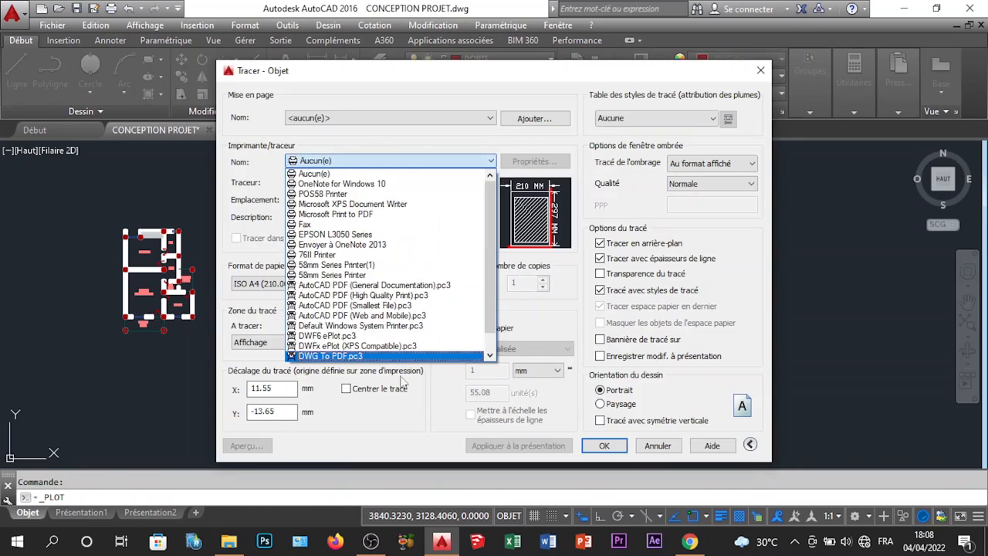
left_click(399, 161)
left_click(399, 160)
left_click(375, 356)
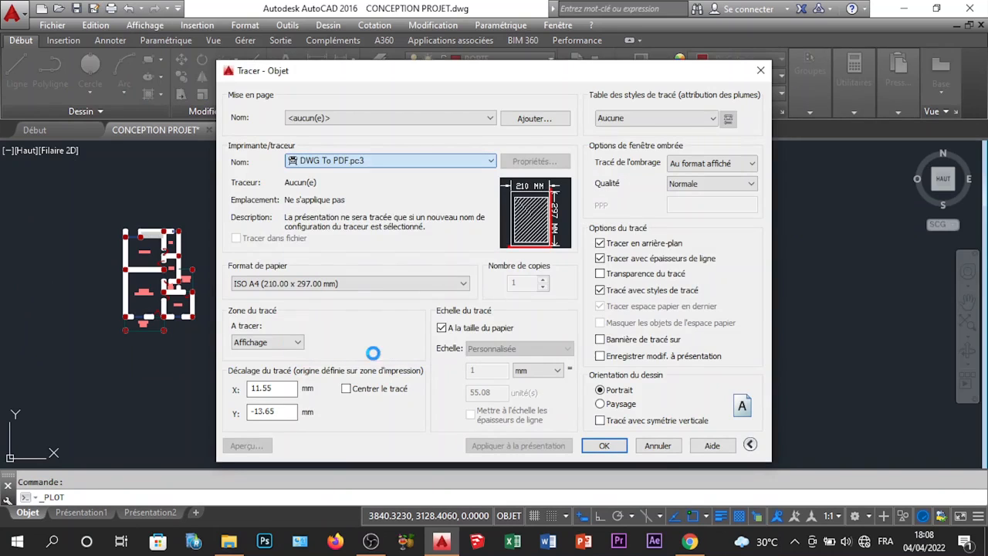
left_click(339, 288)
left_click(340, 288)
Define the plot area as a window around the foundation plan and its title, and centre the plot
left_click(266, 342)
left_click(255, 379)
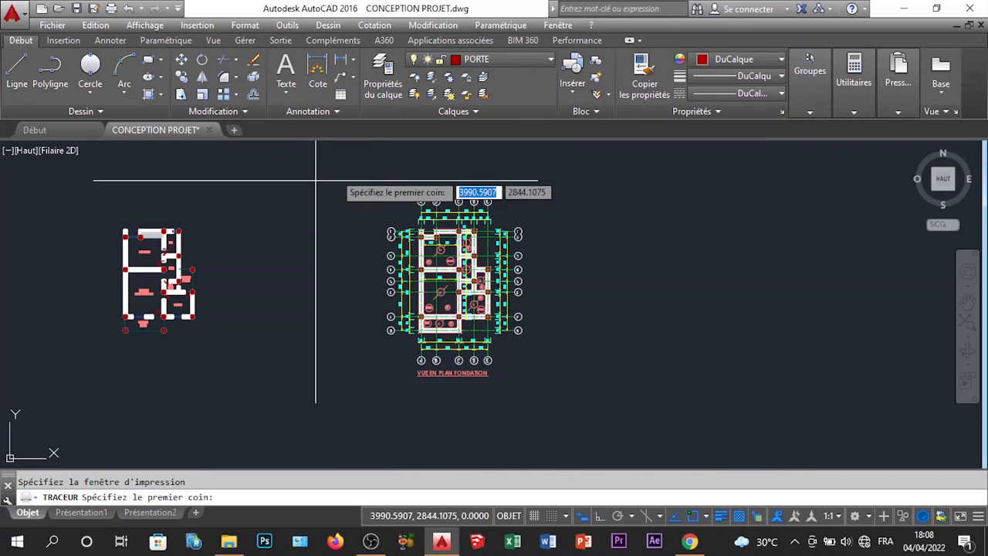
left_click(379, 193)
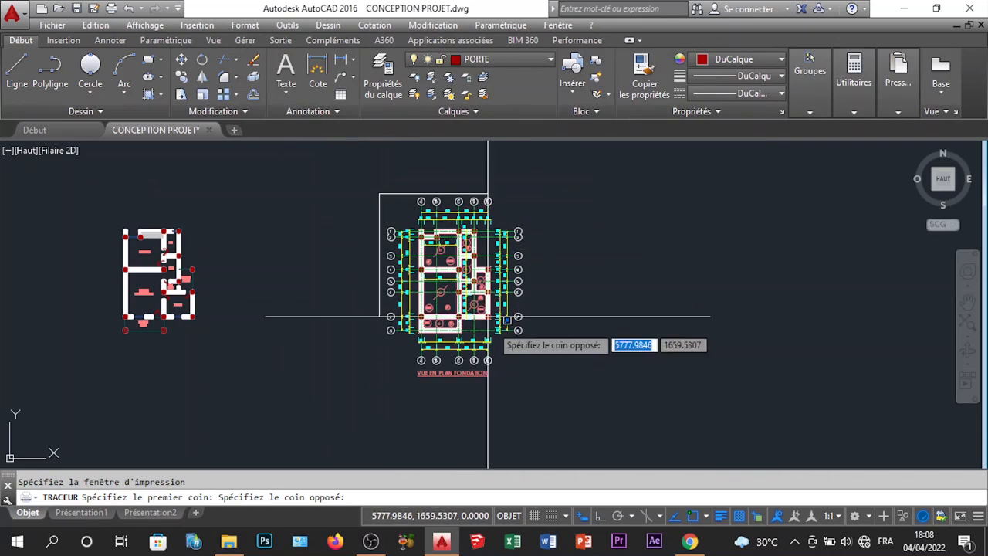
left_click(529, 380)
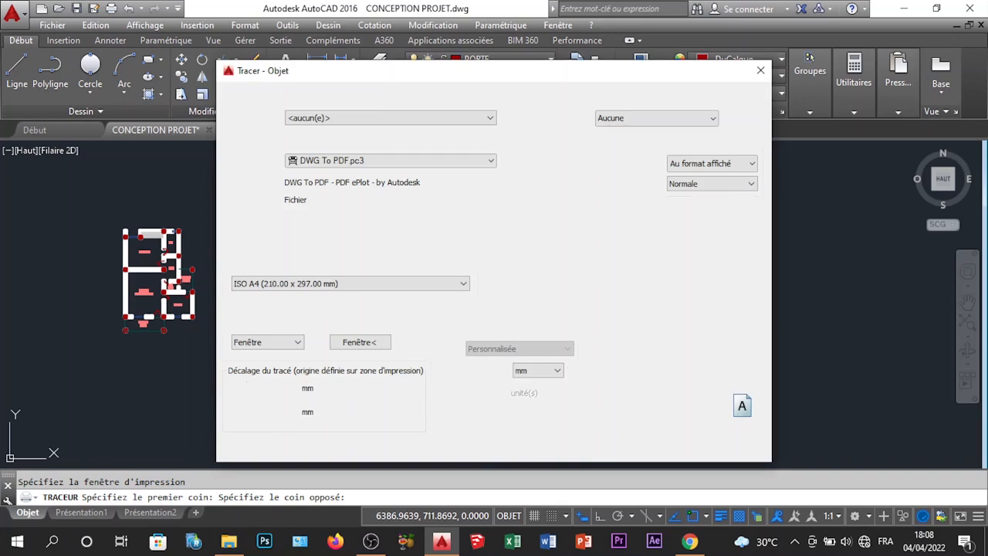
left_click(398, 387)
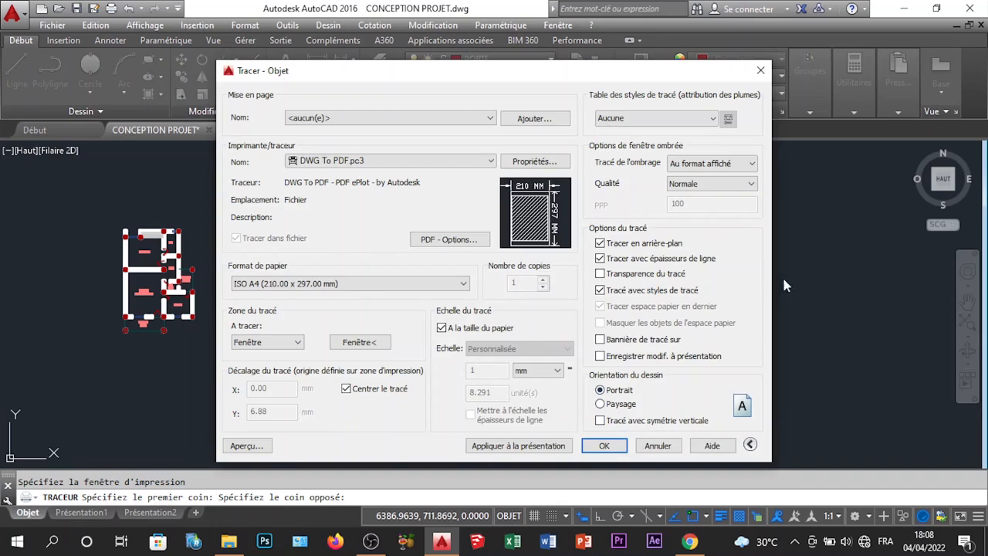
Enable plot transparency and assign the monochrome.ctb plot style table
left_click(656, 118)
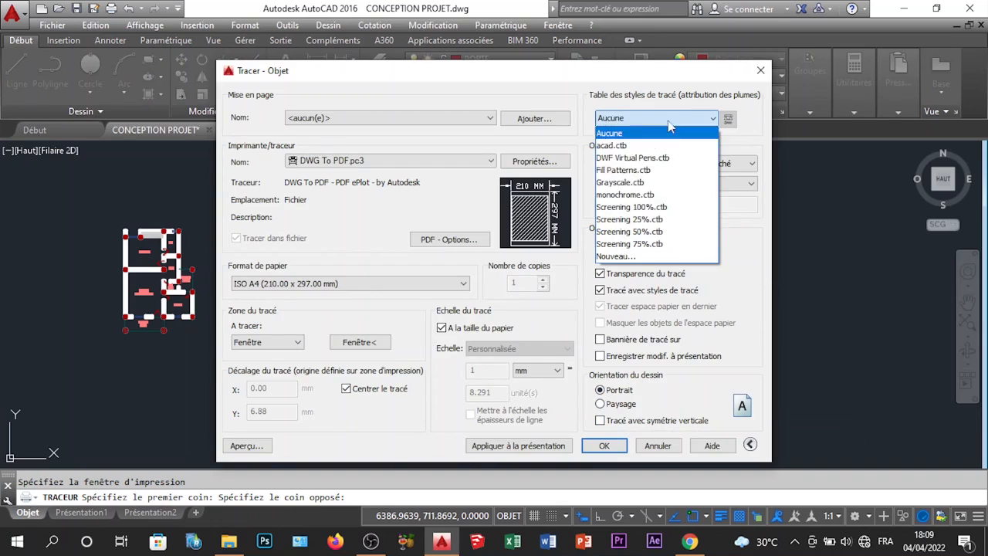
left_click(649, 196)
left_click(575, 301)
Preview the plot, examine the foundation plan's dimensions, room marks and page placement, and close the preview
left_click(255, 446)
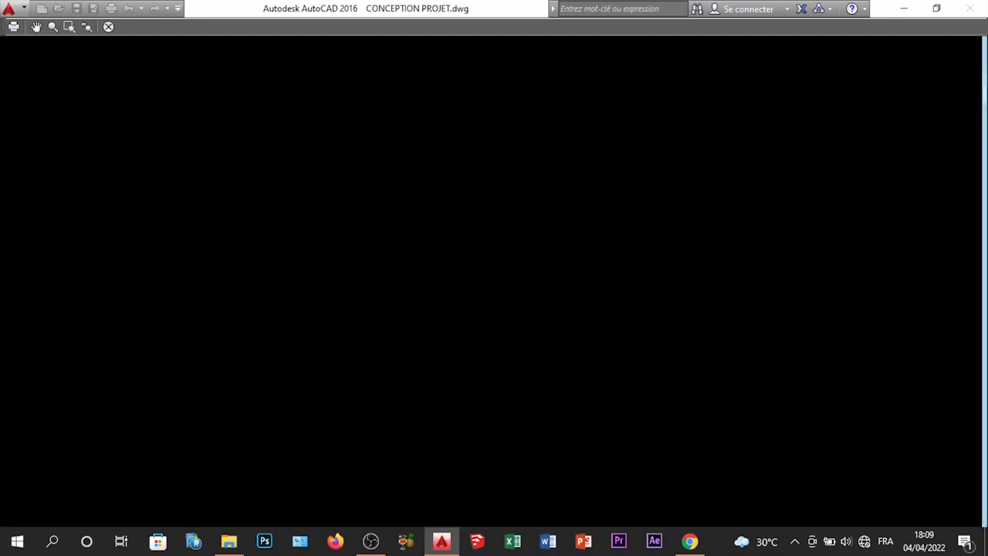
scroll(481, 275, "up", 6)
scroll(488, 248, "down", 6)
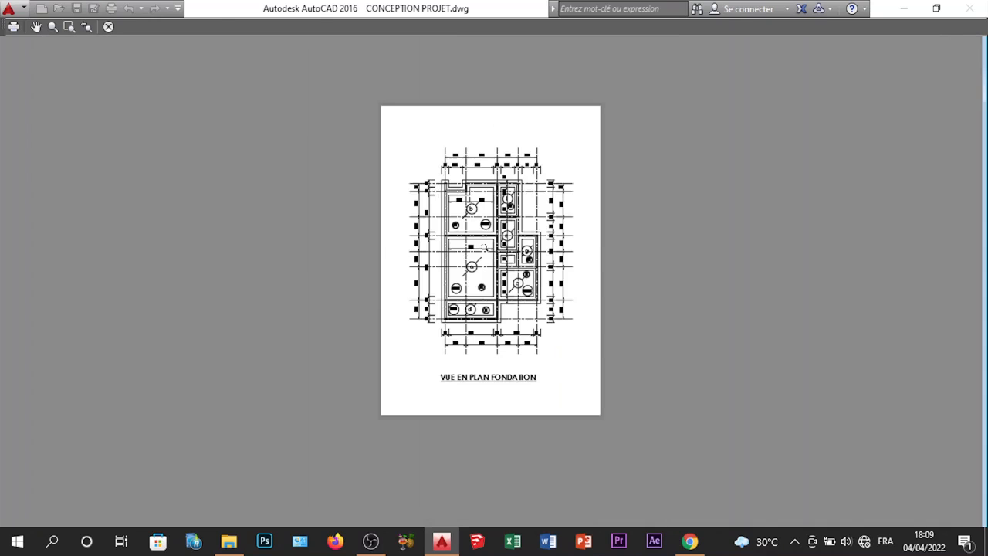
scroll(463, 150, "up", 7)
middle_click_drag(666, 150, 587, 184)
scroll(583, 178, "down", 7)
scroll(588, 285, "up", 3)
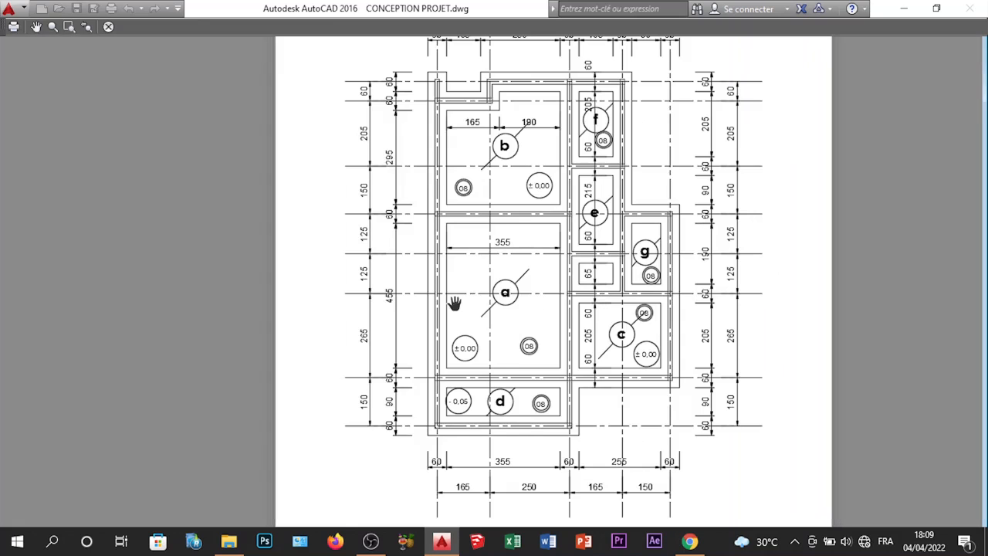
scroll(460, 346, "down", 2)
scroll(569, 161, "up", 3)
scroll(499, 320, "down", 2)
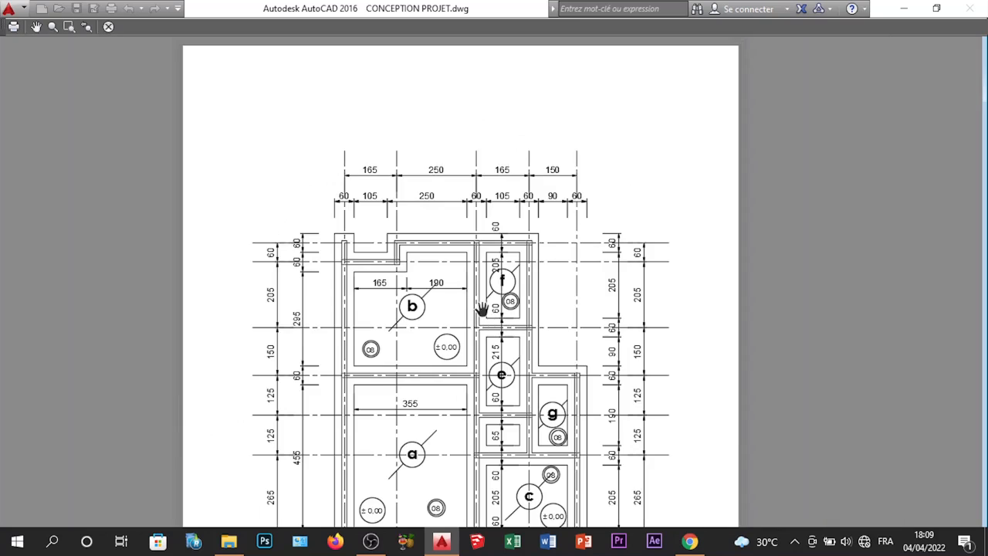
scroll(388, 143, "up", 3)
scroll(426, 233, "down", 3)
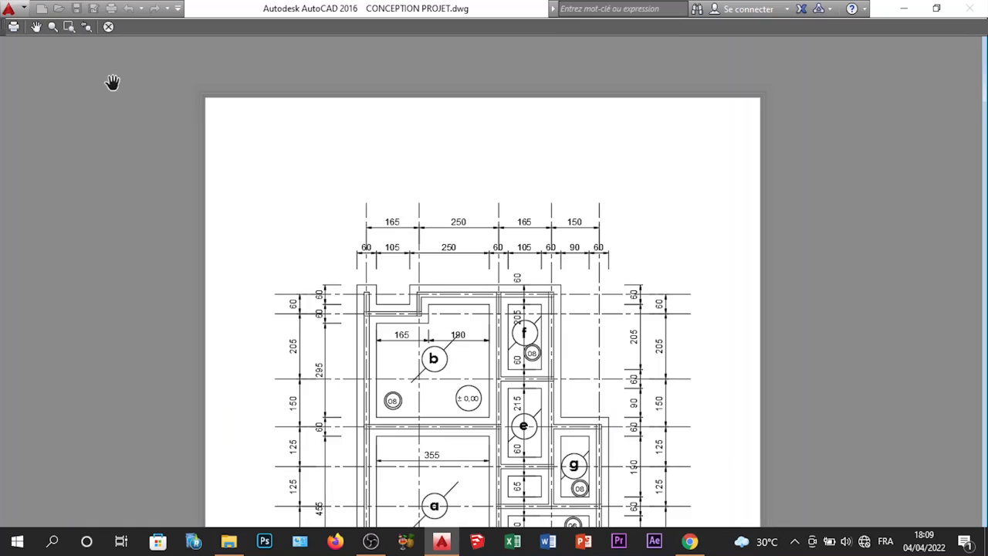
left_click(108, 27)
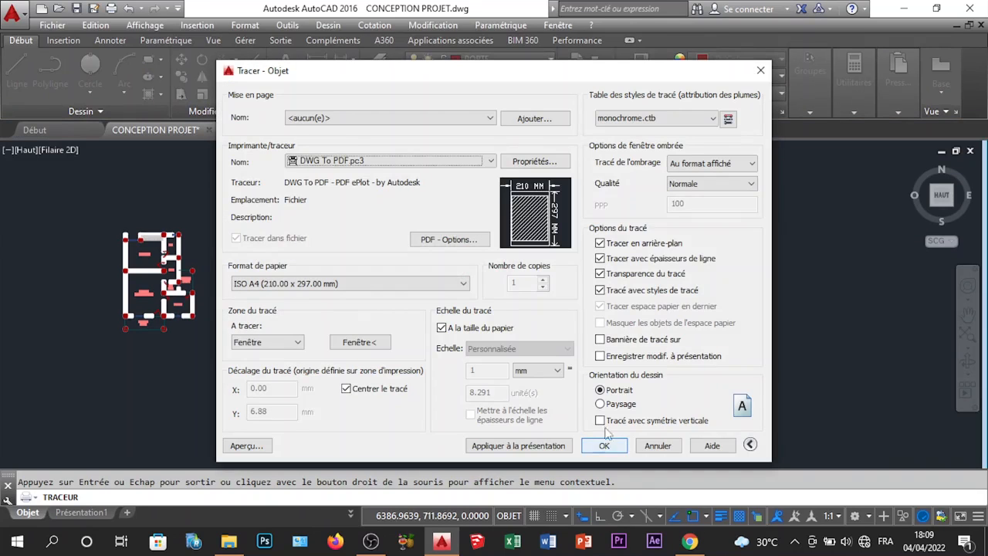
Cancel the plot setup and recolour axis bubble E above the foundation plan, circle and letter, to orange 242,103,34
left_click(654, 452)
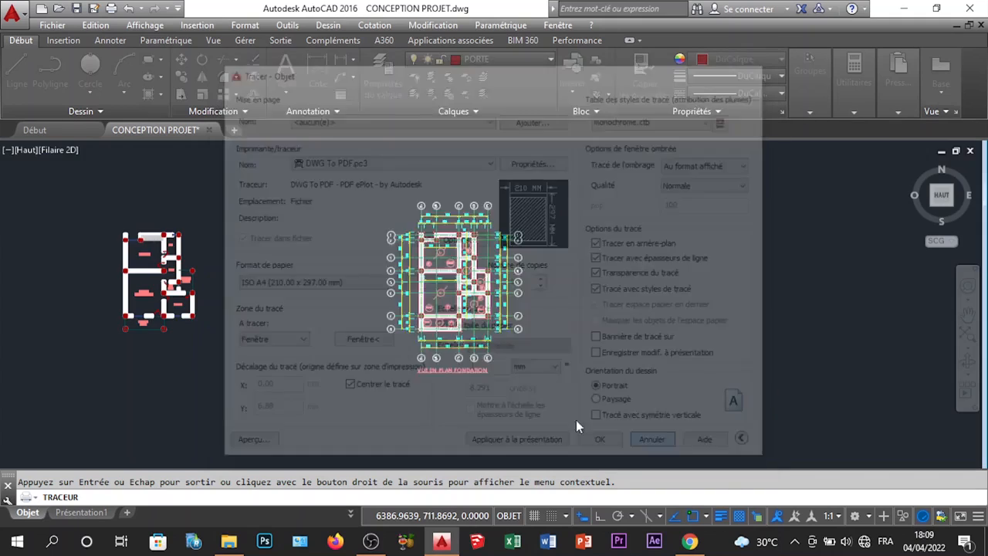
scroll(475, 196, "up", 4)
scroll(510, 221, "up", 2)
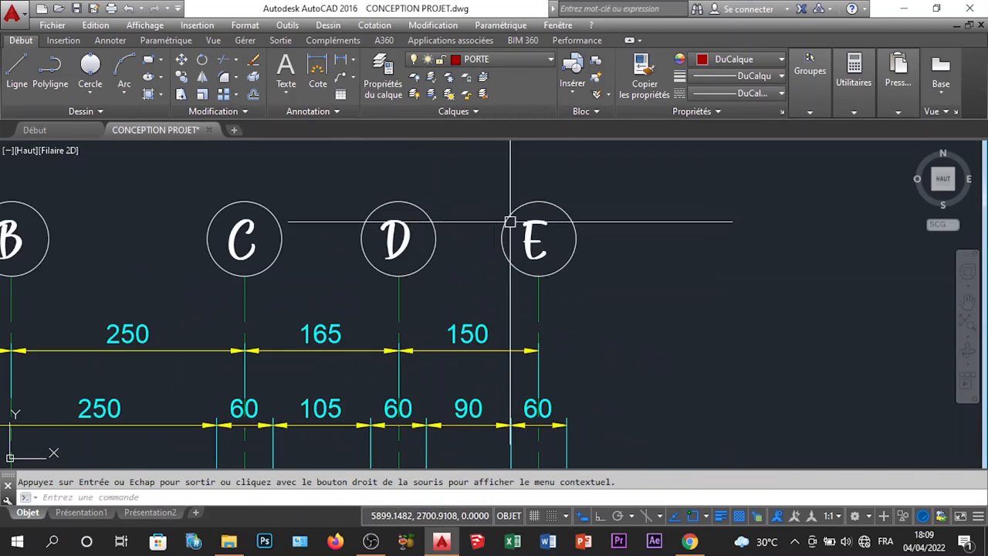
scroll(571, 239, "up", 2)
left_click(610, 251)
left_click(404, 199)
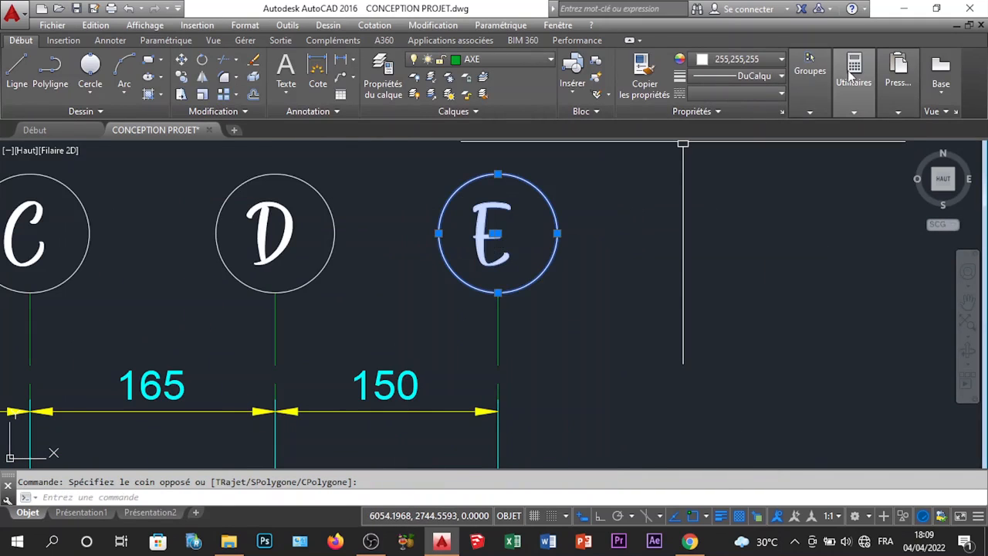
left_click(746, 58)
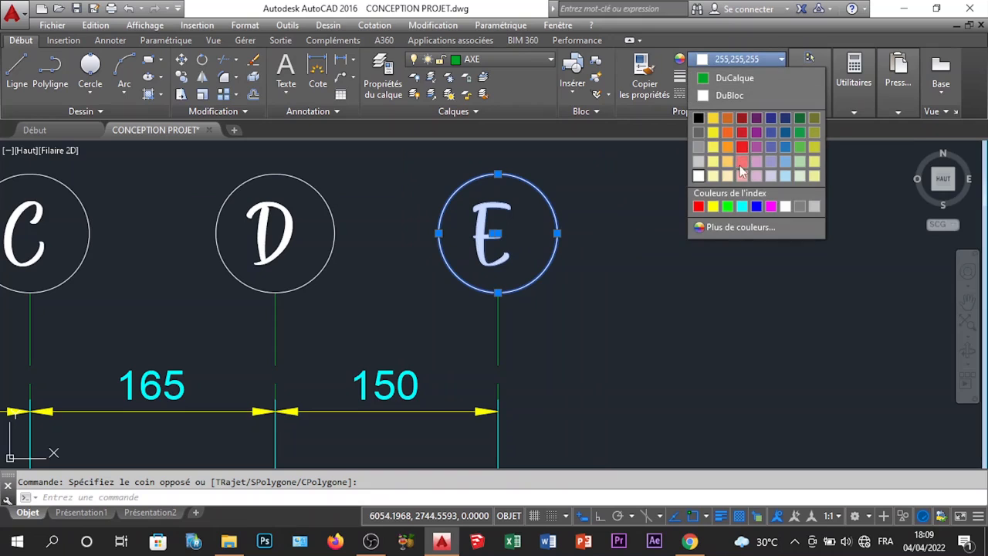
left_click(728, 133)
scroll(659, 308, "down", 5)
scroll(558, 302, "up", 2)
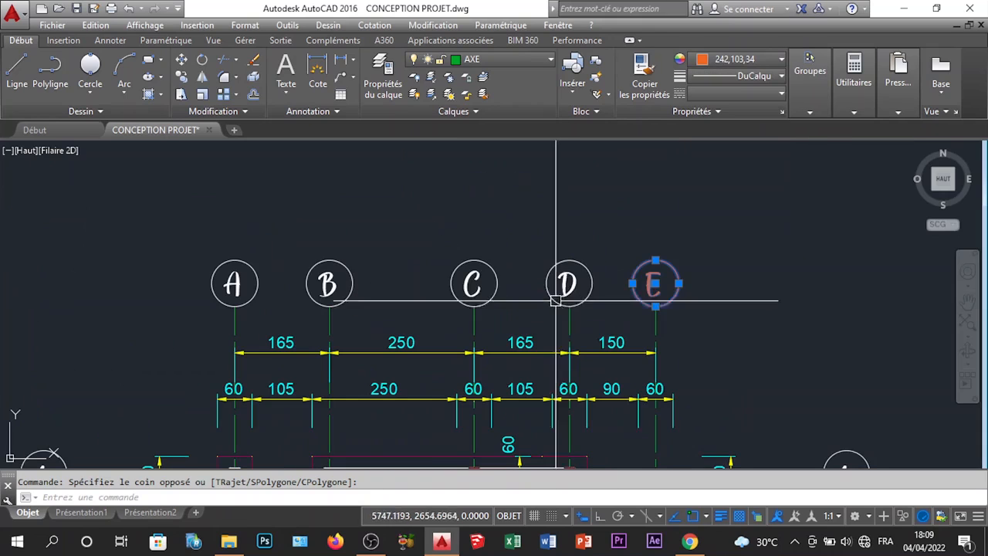
Match the orange properties of bubble E onto axis bubbles D, C, B and A above the plan
left_click(652, 81)
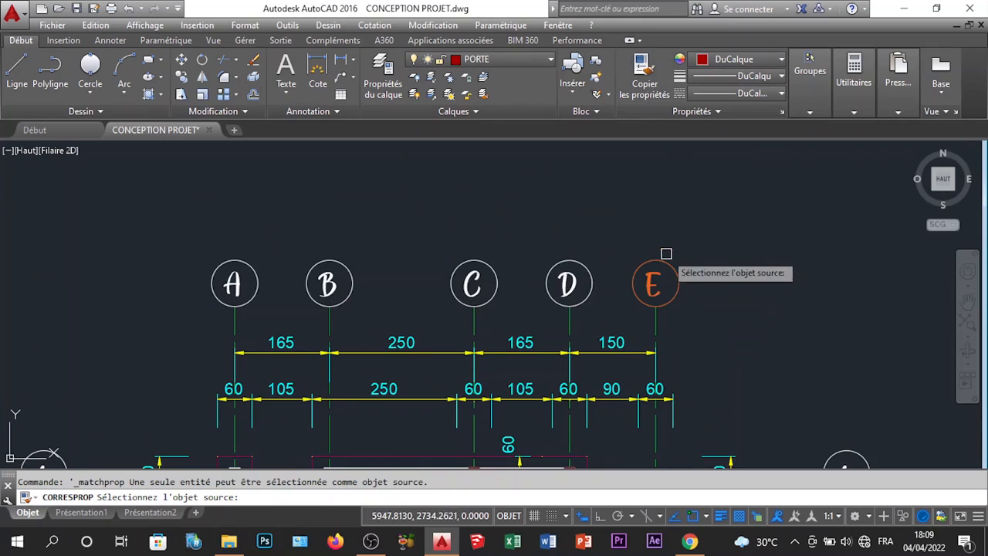
left_click(654, 279)
scroll(610, 286, "up", 4)
left_click(585, 275)
left_click(498, 259)
left_click(378, 296)
left_click(281, 271)
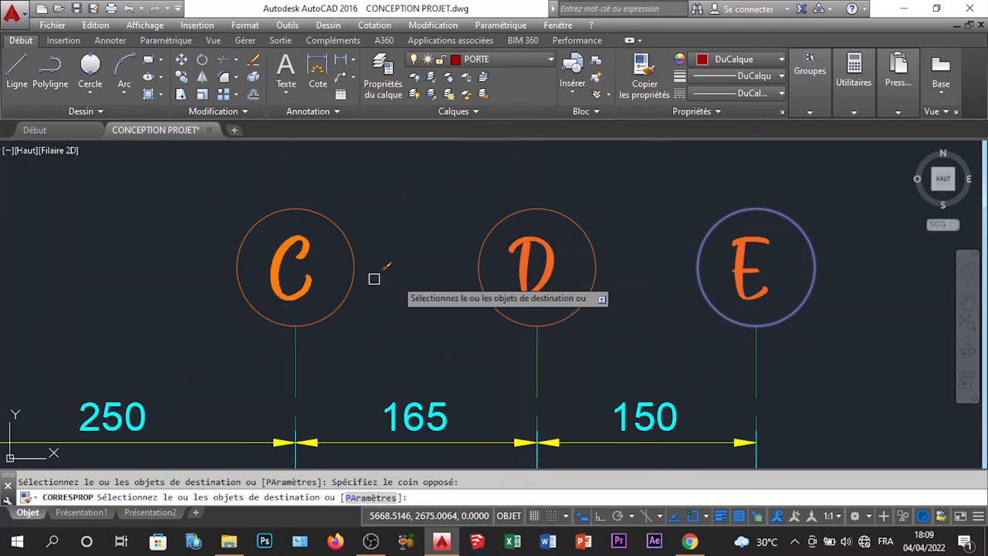
scroll(342, 293, "down", 4)
scroll(494, 278, "up", 2)
left_click(527, 276)
left_click(316, 243)
Apply the matched orange properties to the column of numbered axis bubbles along the plan's left side
scroll(314, 244, "down", 4)
scroll(470, 246, "down", 4)
middle_click_drag(466, 334, 639, 236)
left_click(576, 365)
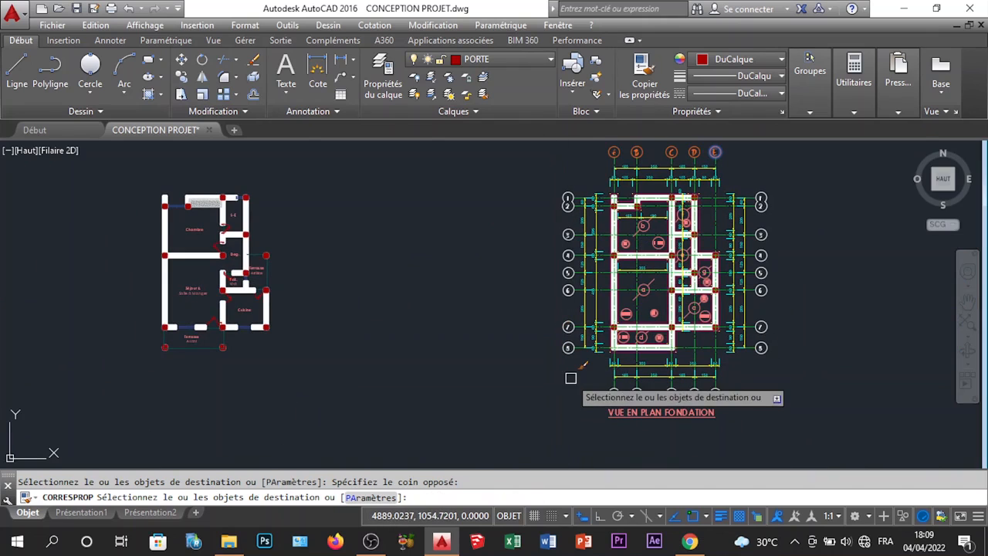
left_click(568, 372)
left_click(551, 187)
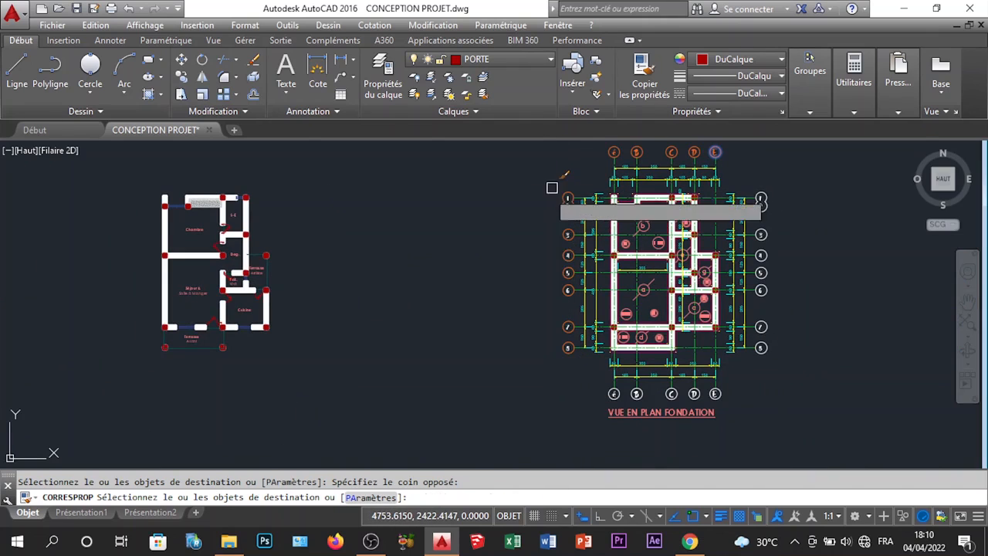
Apply the matched orange properties to the numerals 1, 2 and 3 inside the left-hand axis bubbles
scroll(574, 170, "up", 5)
left_click(525, 342)
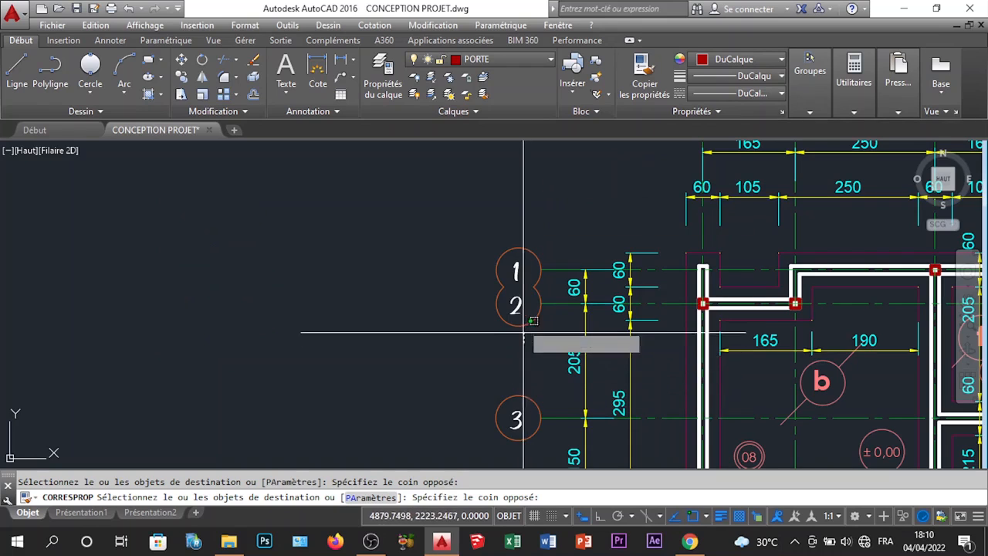
left_click(524, 249)
scroll(525, 255, "down", 4)
scroll(521, 346, "up", 5)
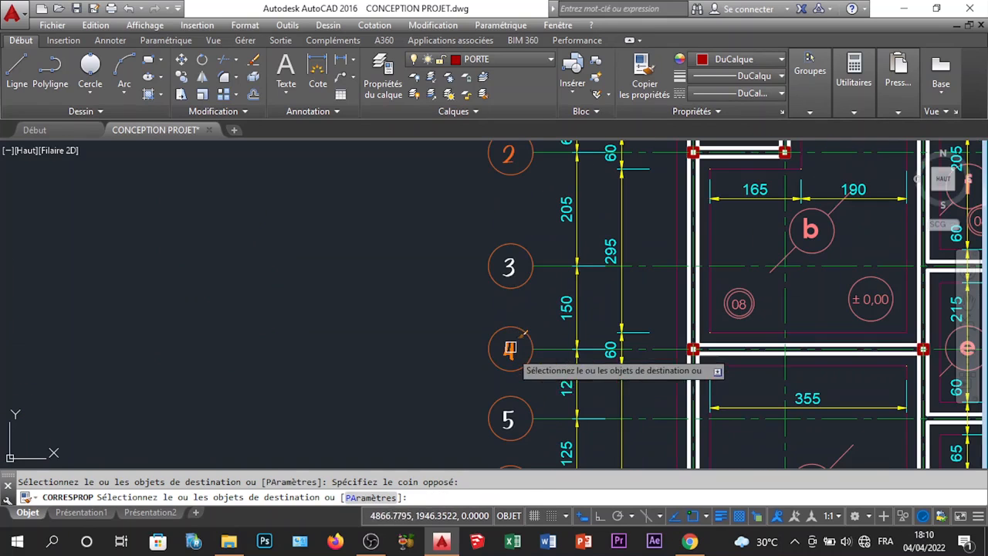
left_click(518, 287)
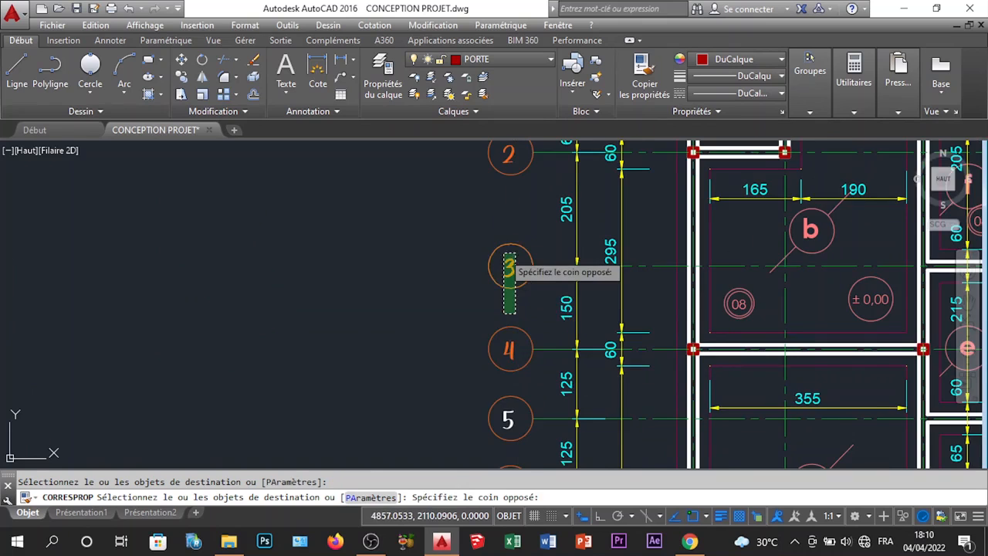
left_click(503, 261)
Apply the matched orange properties to numerals 5 and 6 and the remaining white numerals below them in the left-hand bubbles
scroll(503, 259, "down", 4)
scroll(508, 437, "up", 4)
left_click(508, 411)
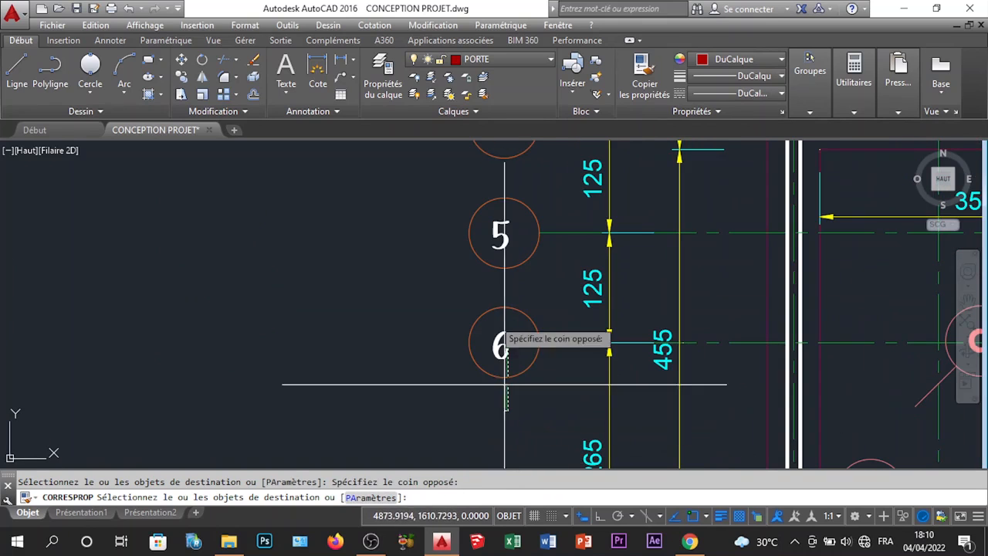
left_click(485, 228)
scroll(452, 335, "down", 5)
scroll(456, 384, "up", 2)
scroll(454, 386, "up", 6)
left_click(452, 397)
left_click(407, 224)
Match the orange properties onto the numbered axis bubbles 1 to 8 along the plan's right side, including the numeral 1
scroll(432, 278, "down", 8)
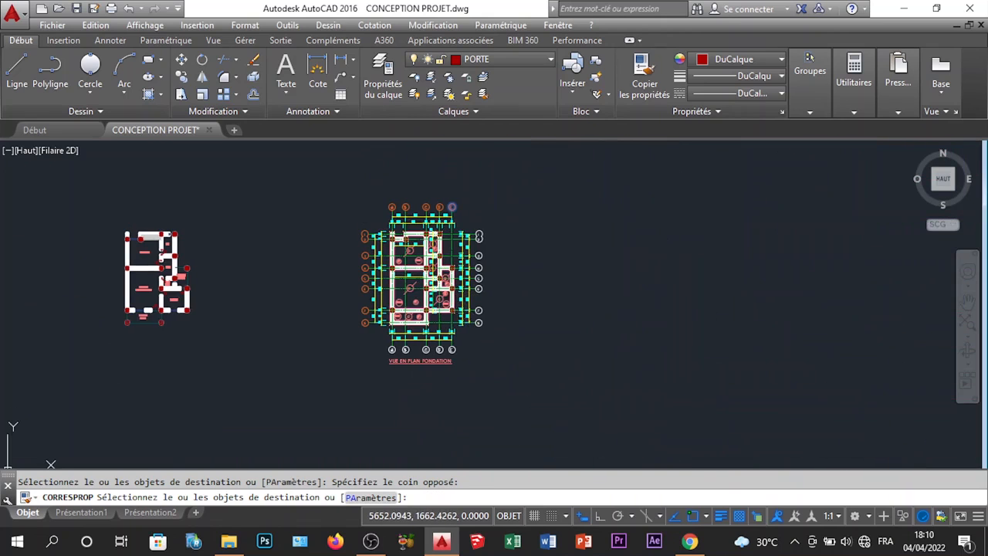
scroll(500, 356, "up", 7)
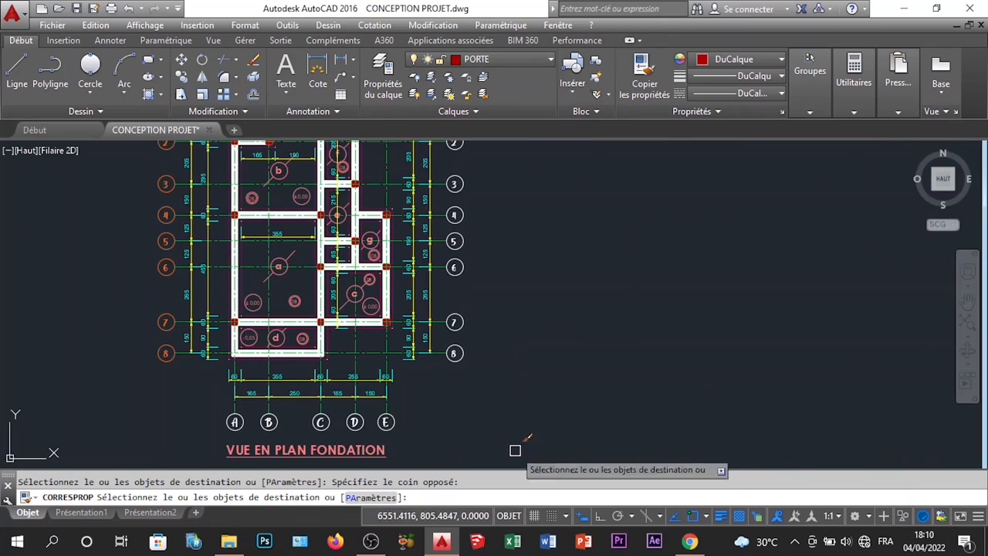
middle_click_drag(490, 409, 487, 446)
left_click(511, 418)
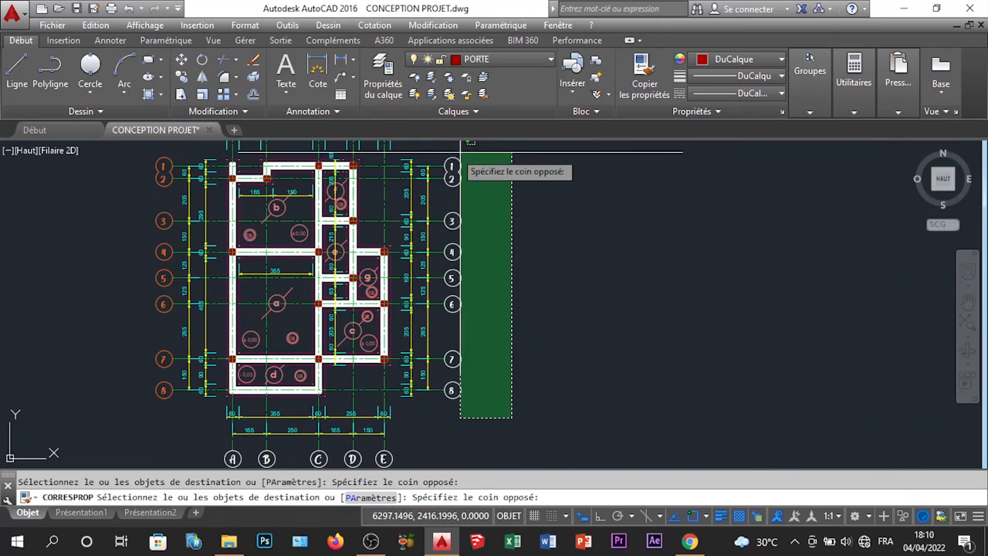
left_click(452, 152)
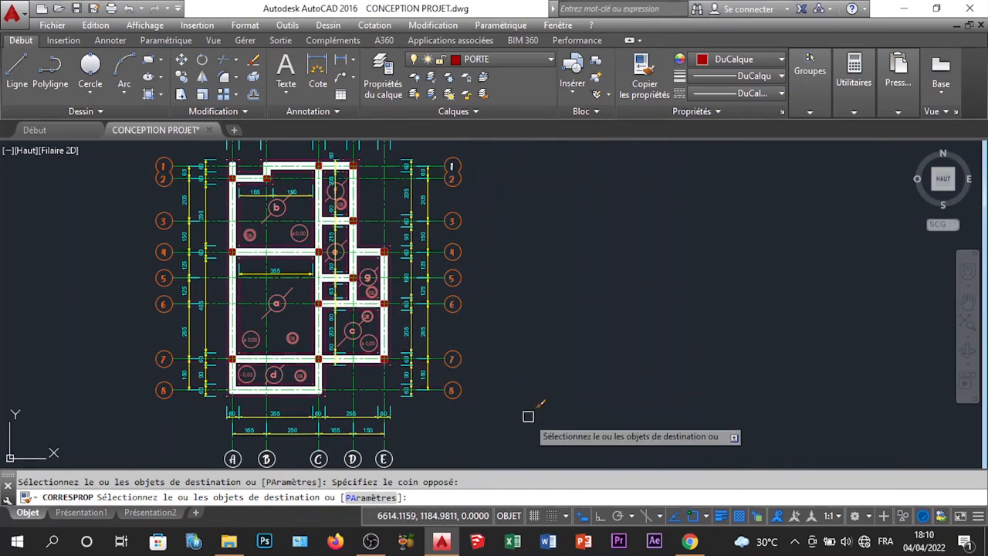
middle_click_drag(462, 193, 463, 283)
scroll(464, 268, "up", 5)
left_click(471, 281)
left_click(421, 210)
Match the orange properties onto axis bubbles A to E below the plan and end the property matching
scroll(420, 211, "down", 5)
scroll(397, 313, "down", 2)
scroll(393, 318, "up", 4)
scroll(390, 323, "up", 2)
left_click(557, 350)
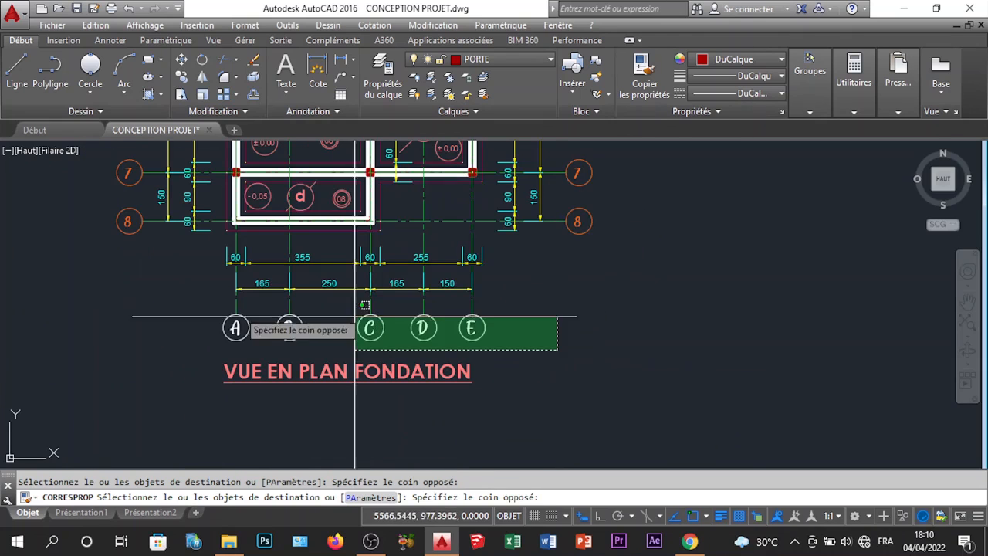
left_click(174, 316)
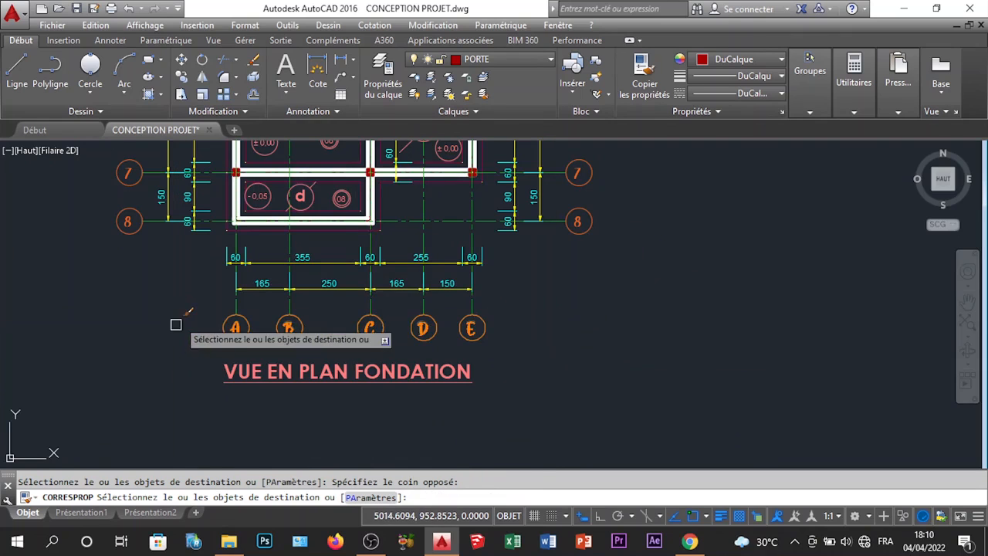
key("Escape")
scroll(459, 331, "down", 6)
scroll(418, 254, "up", 3)
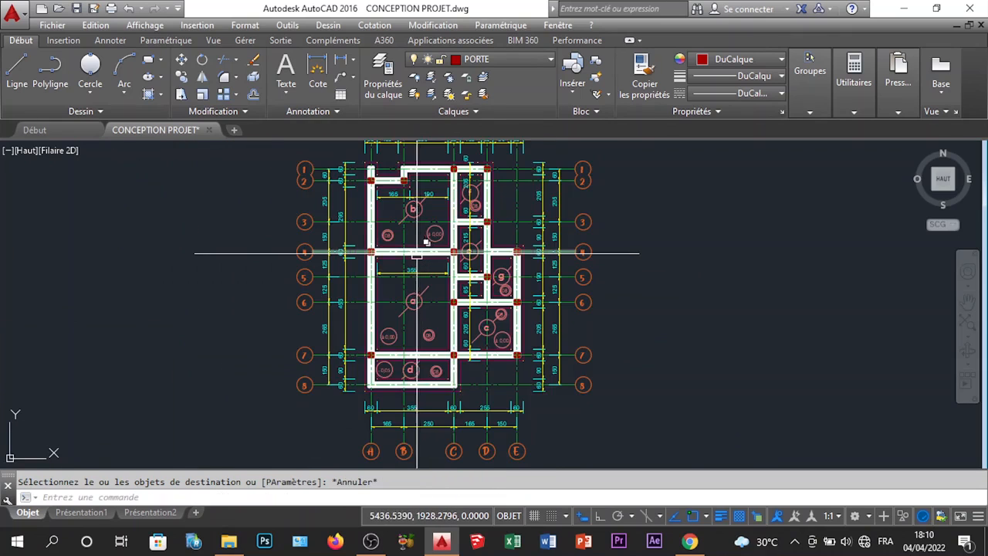
Set up a plot with the previous plot's settings (<Tracé précédent>) and preview it
scroll(408, 242, "down", 1)
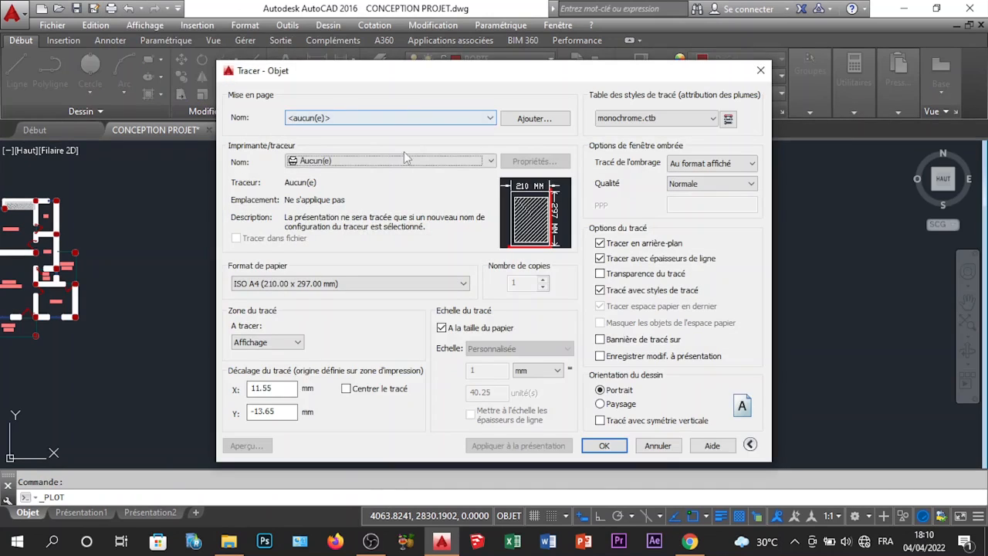
left_click(401, 121)
left_click(387, 140)
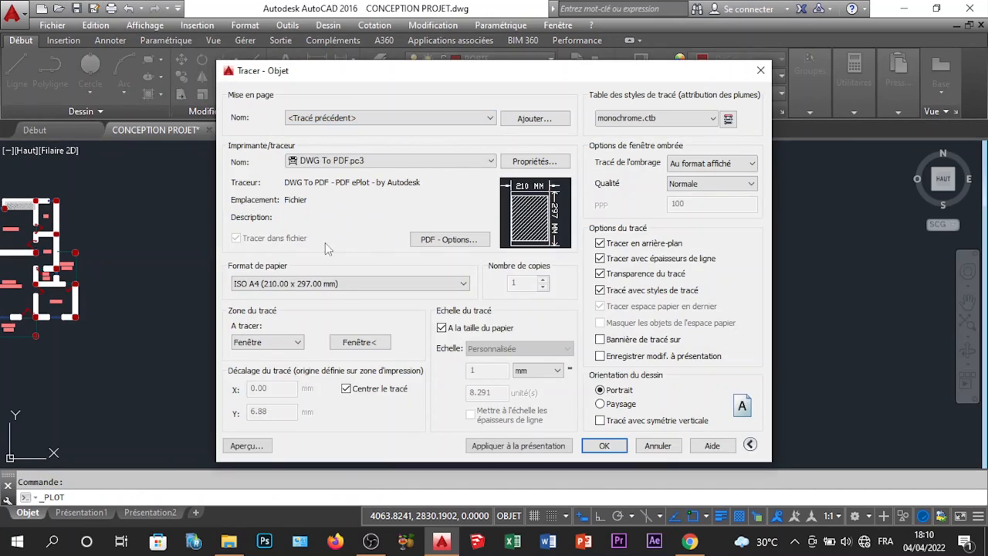
left_click(245, 447)
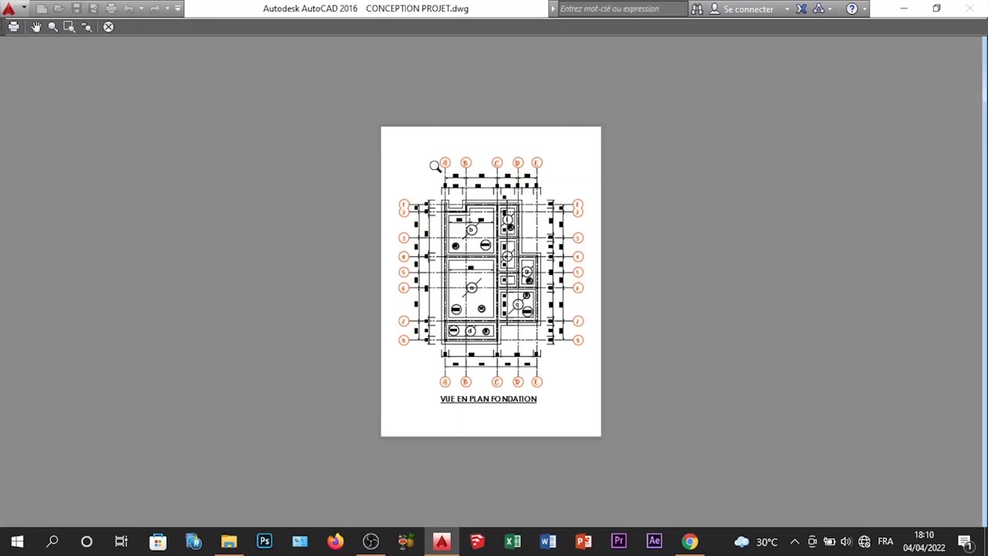
Examine the colour of the lettered and numbered axis bubbles around the plan in the plot preview
scroll(435, 166, "up", 8)
scroll(453, 186, "down", 8)
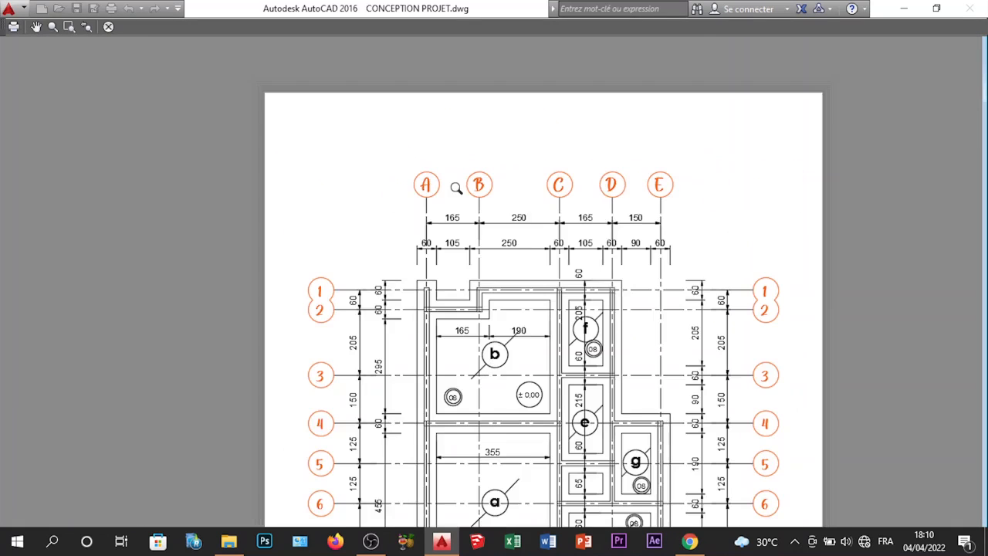
scroll(509, 286, "up", 6)
middle_click_drag(554, 218, 534, 325)
scroll(536, 217, "down", 6)
middle_click_drag(528, 231, 529, 229)
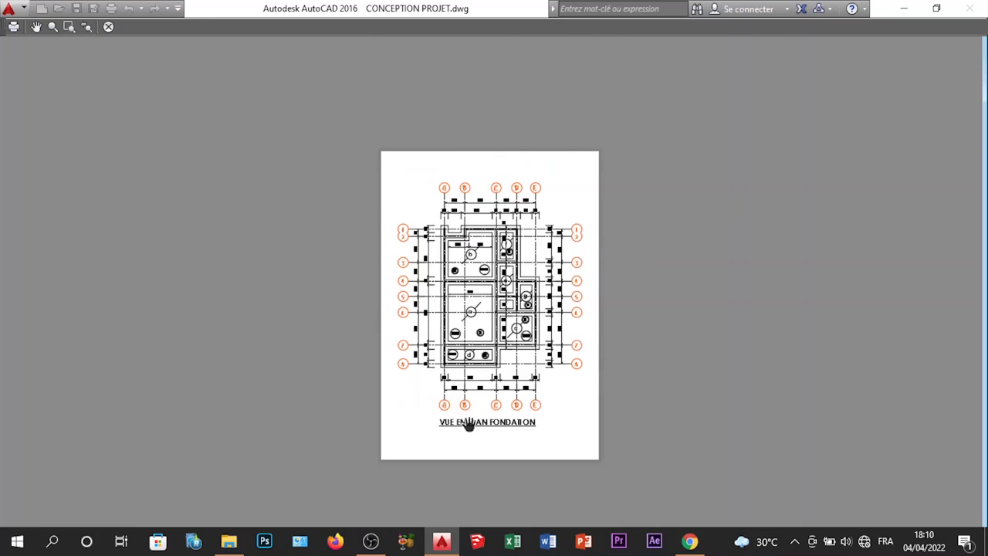
scroll(468, 425, "up", 6)
scroll(463, 335, "up", 4)
scroll(455, 332, "down", 8)
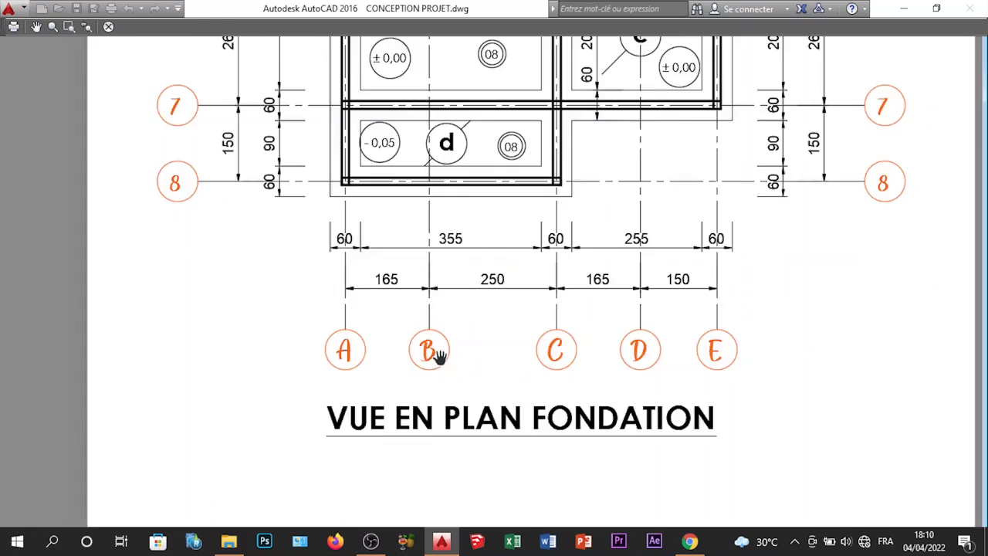
scroll(338, 174, "up", 6)
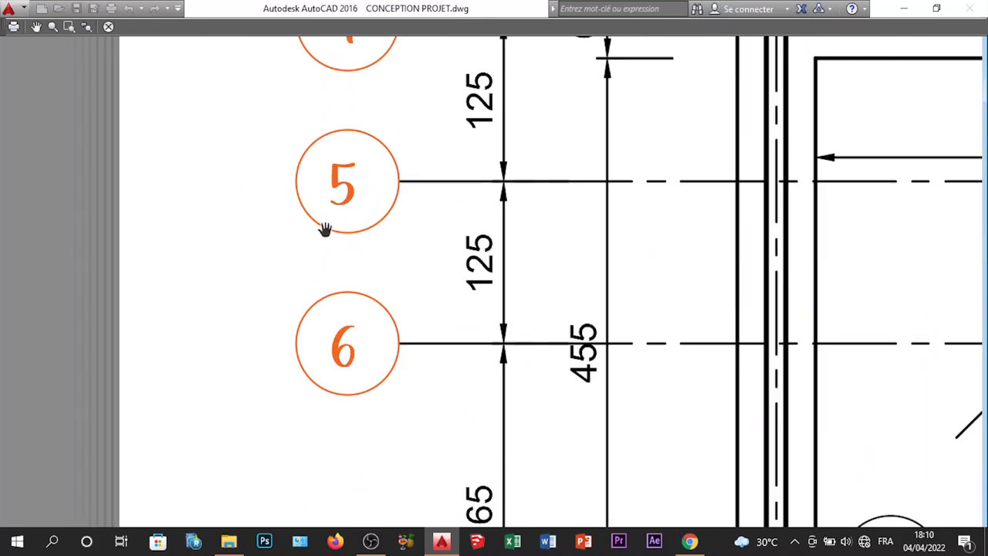
scroll(327, 227, "down", 6)
Examine the walls, dimensions and room marks in the plot preview, then close the preview and cancel the plot
scroll(432, 147, "up", 3)
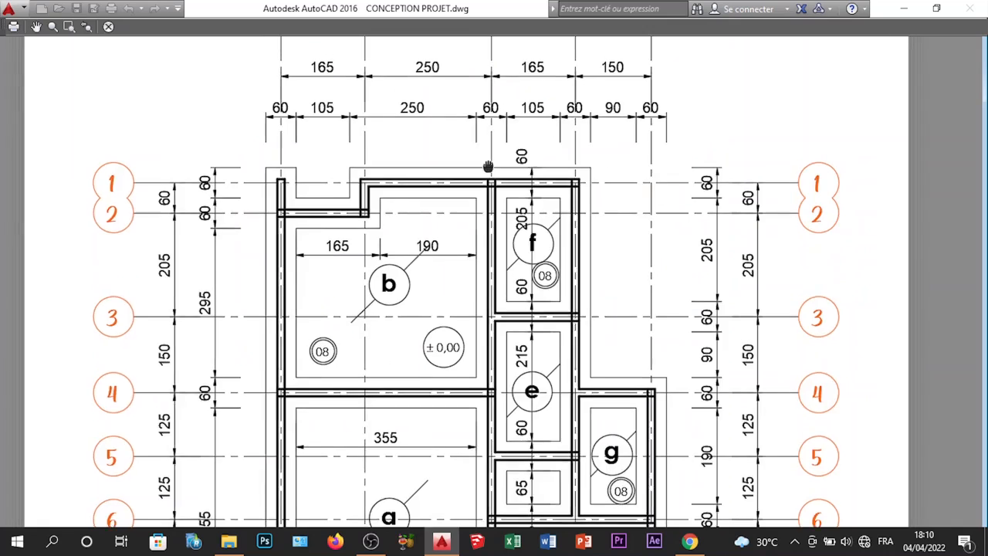
scroll(494, 178, "down", 5)
scroll(471, 240, "up", 6)
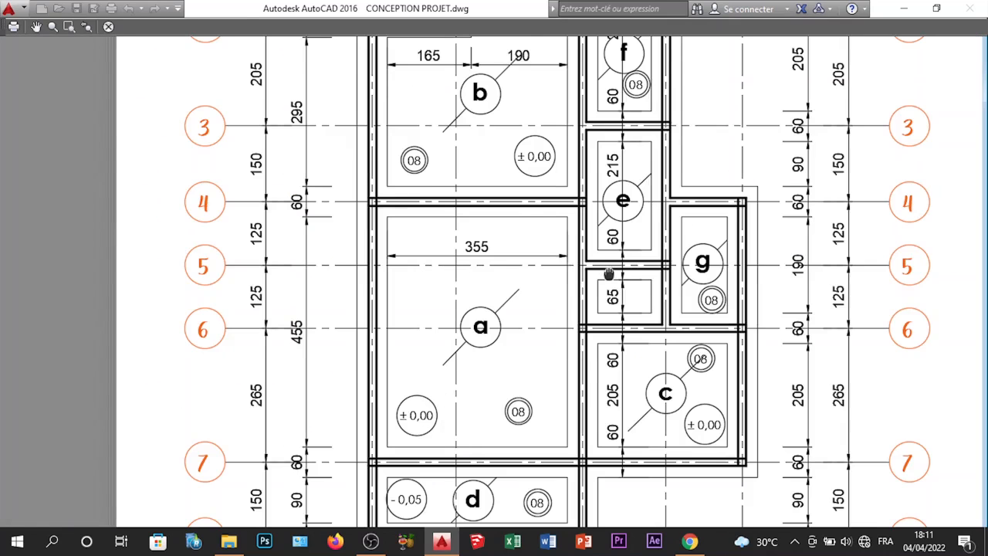
scroll(485, 128, "down", 3)
scroll(481, 77, "up", 6)
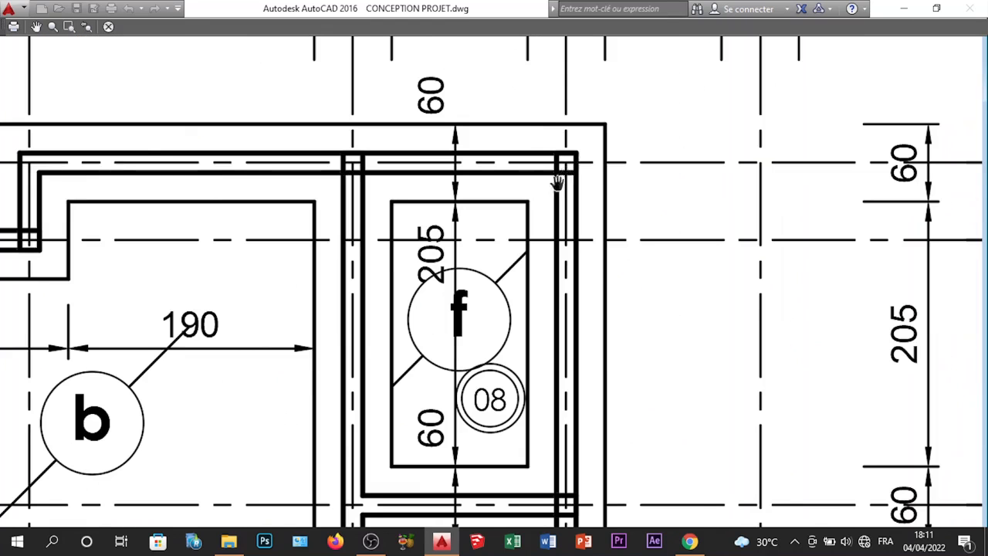
scroll(566, 174, "down", 6)
scroll(491, 243, "up", 2)
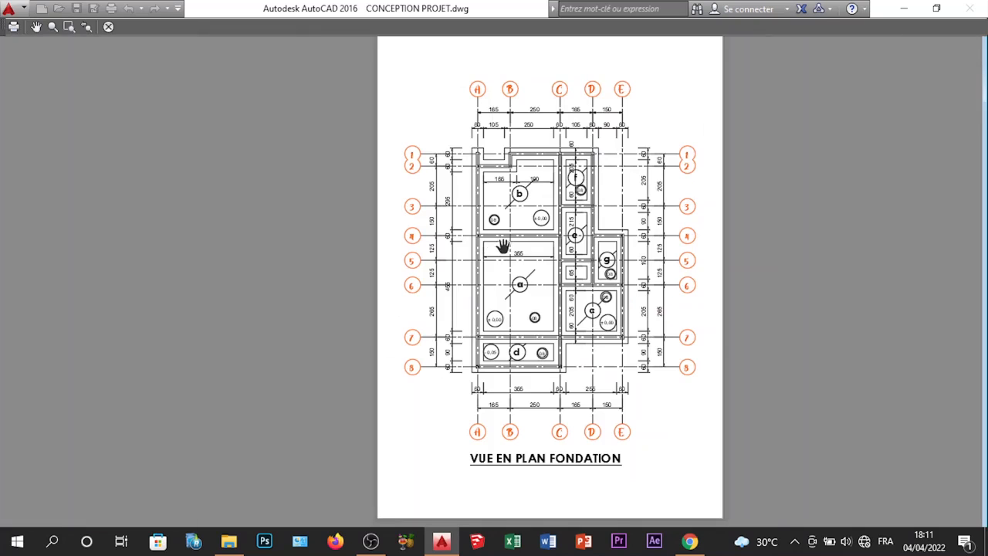
left_click(108, 27)
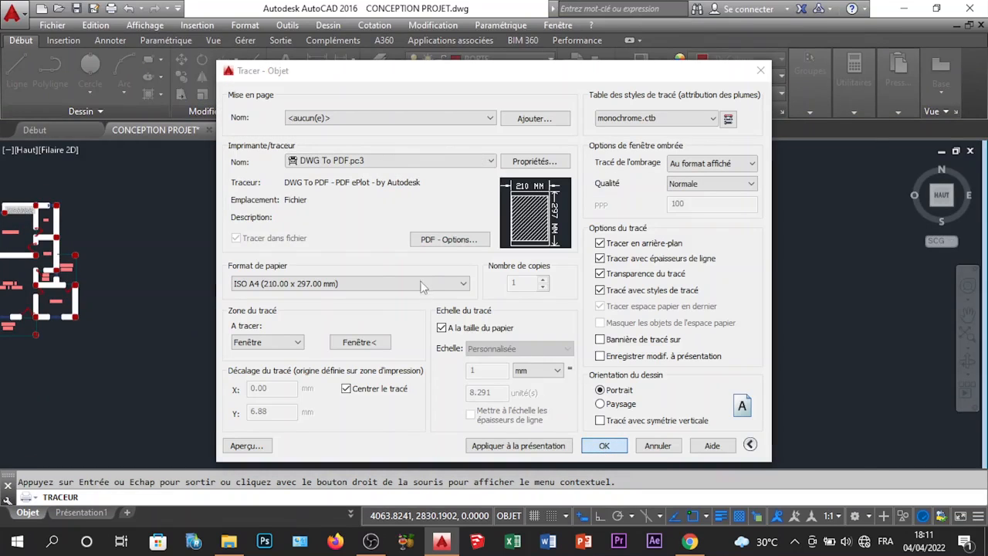
key("Return")
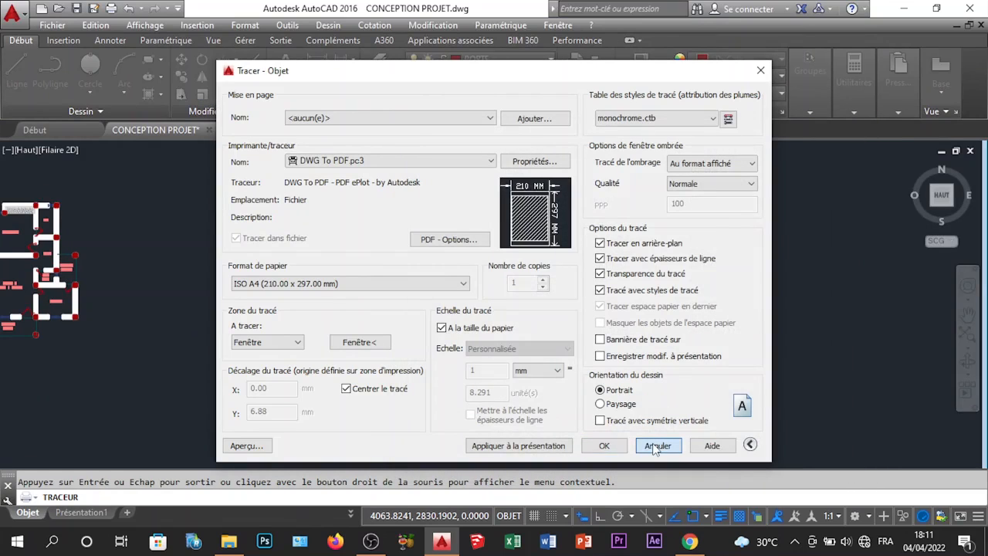
left_click(657, 446)
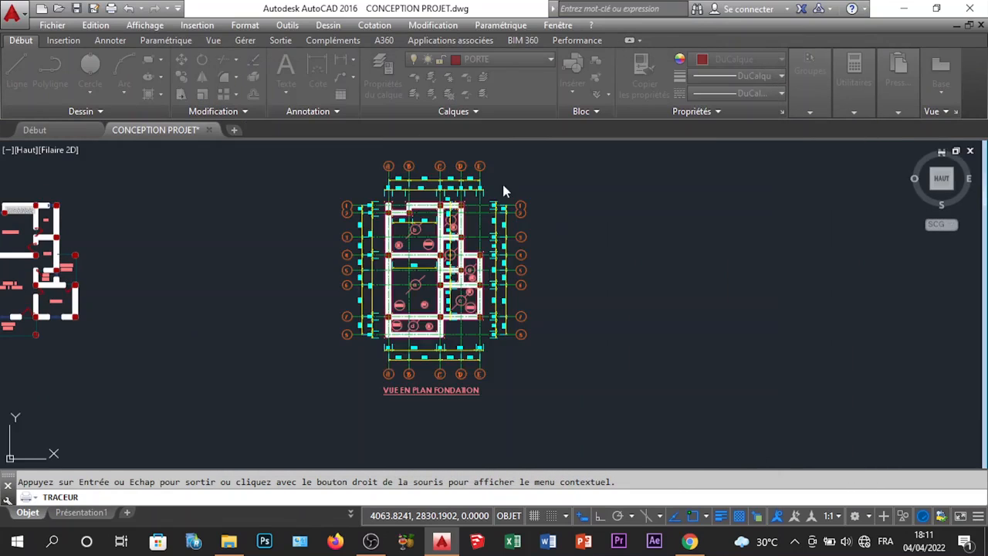
Set the hatch of the column at axes D and 1 in the foundation plan to colour 34,52,110
scroll(380, 211, "up", 5)
scroll(380, 211, "up", 8)
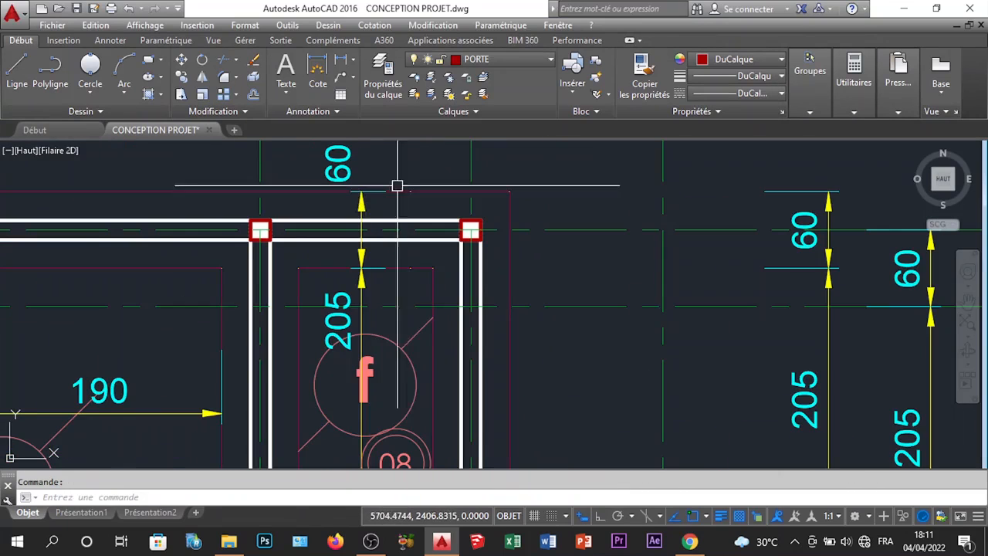
scroll(448, 213, "up", 2)
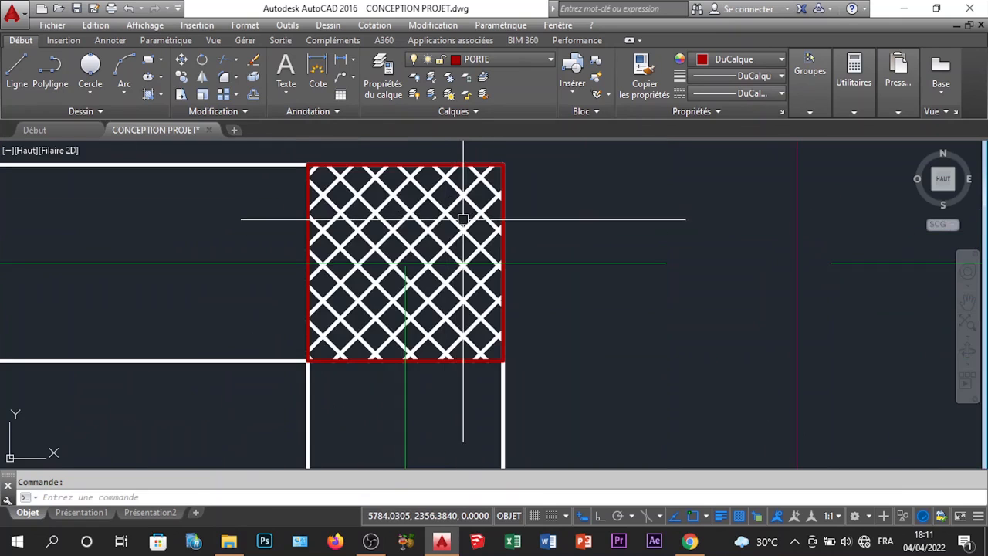
left_click(464, 230)
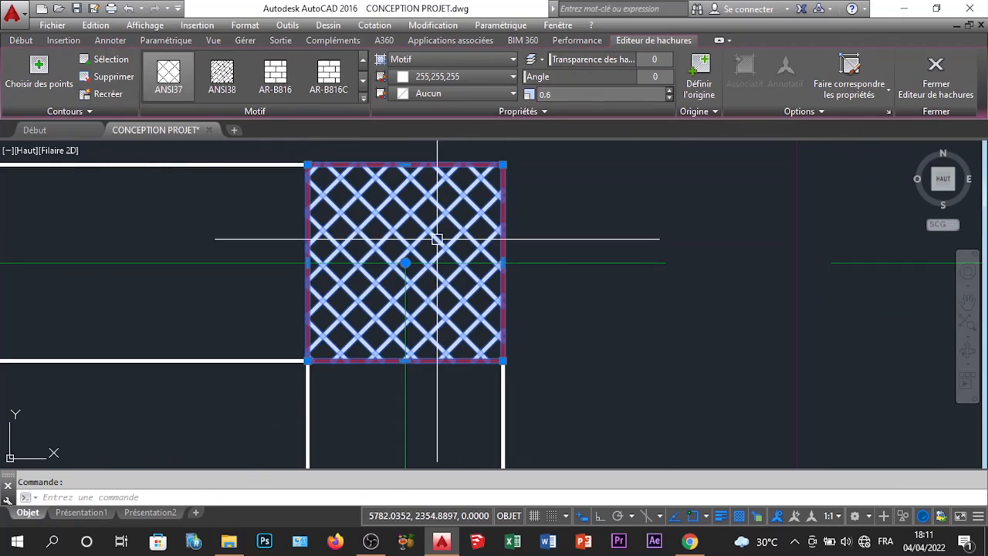
left_click(463, 78)
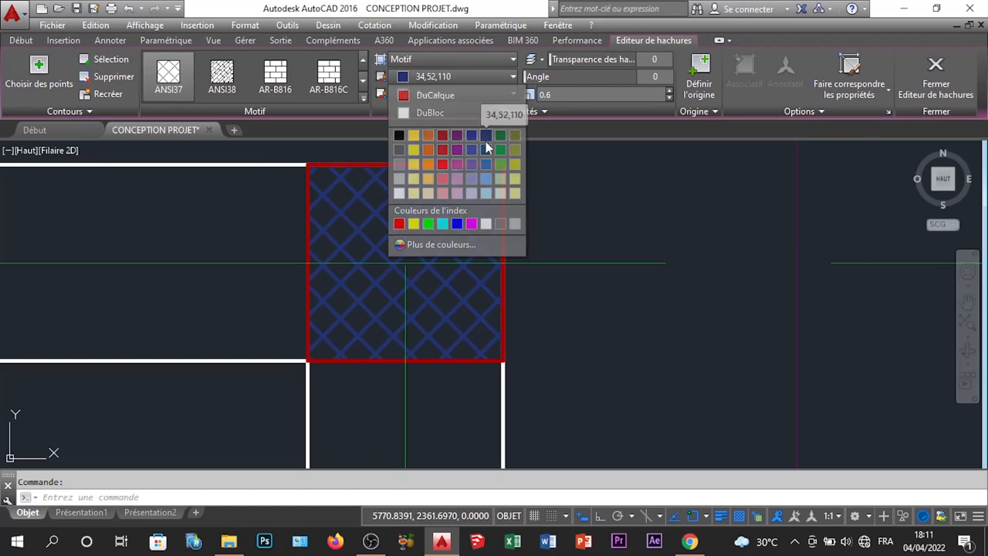
left_click(486, 135)
left_click(917, 83)
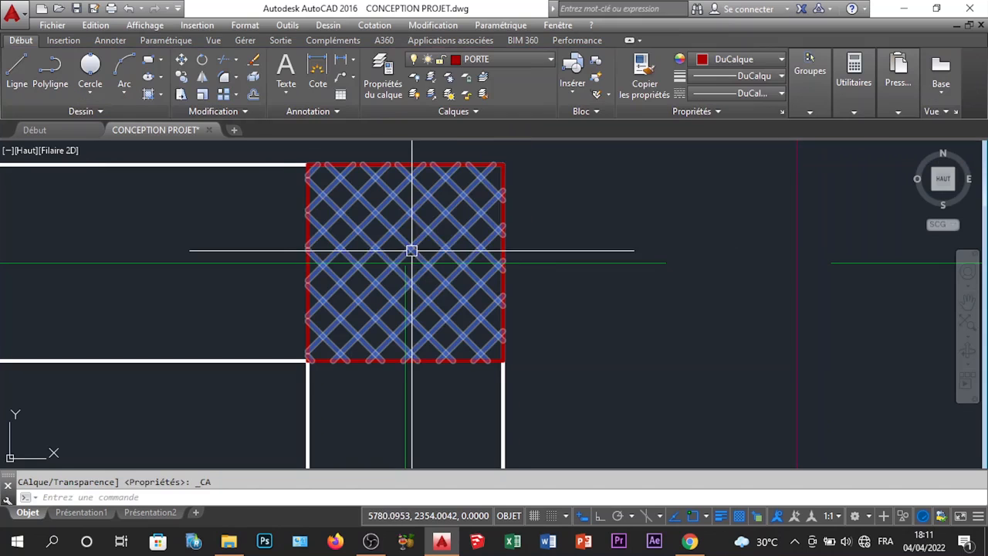
Select all hatches similar to the recoloured column hatch in both plans, set their colour to 34,52,110 and clear the selection
left_click(433, 226)
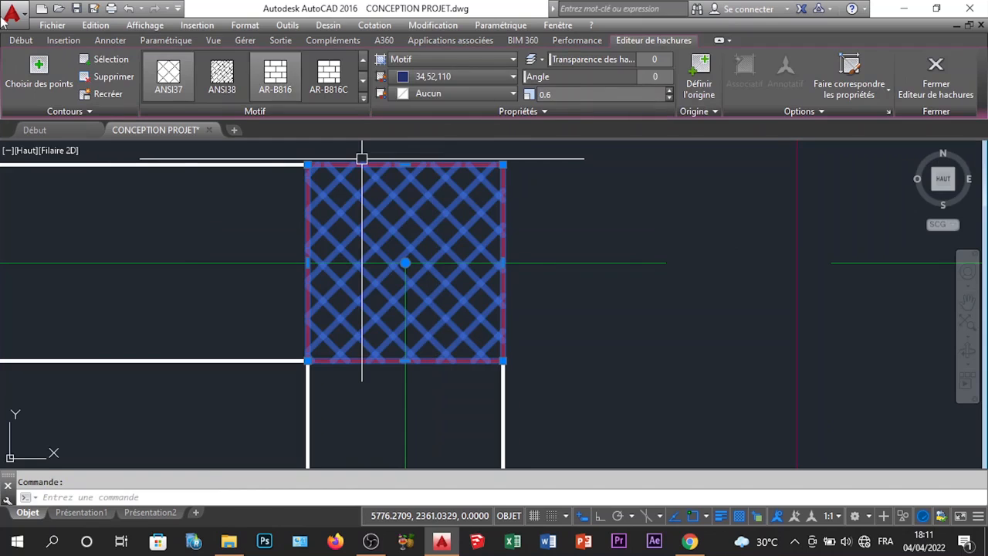
left_click(23, 41)
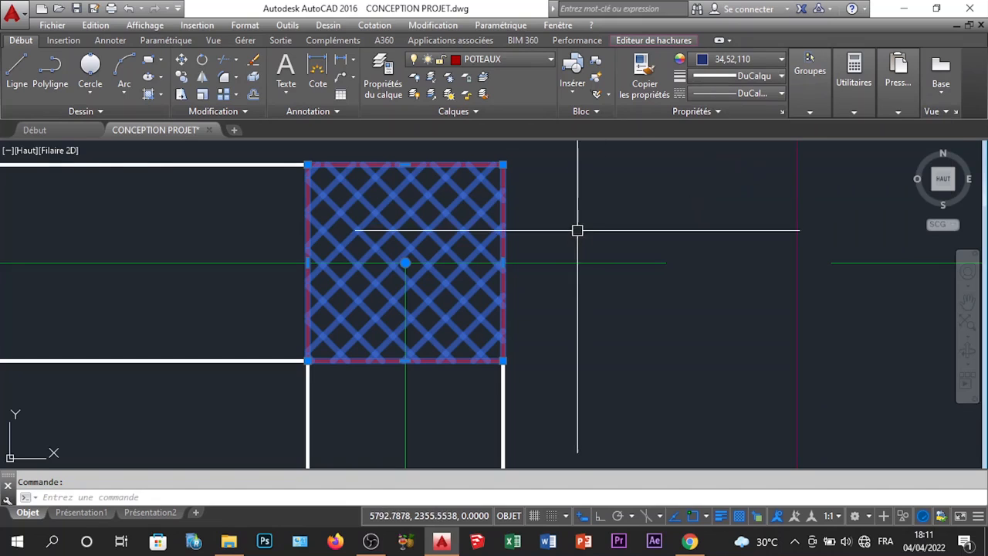
right_click(604, 178)
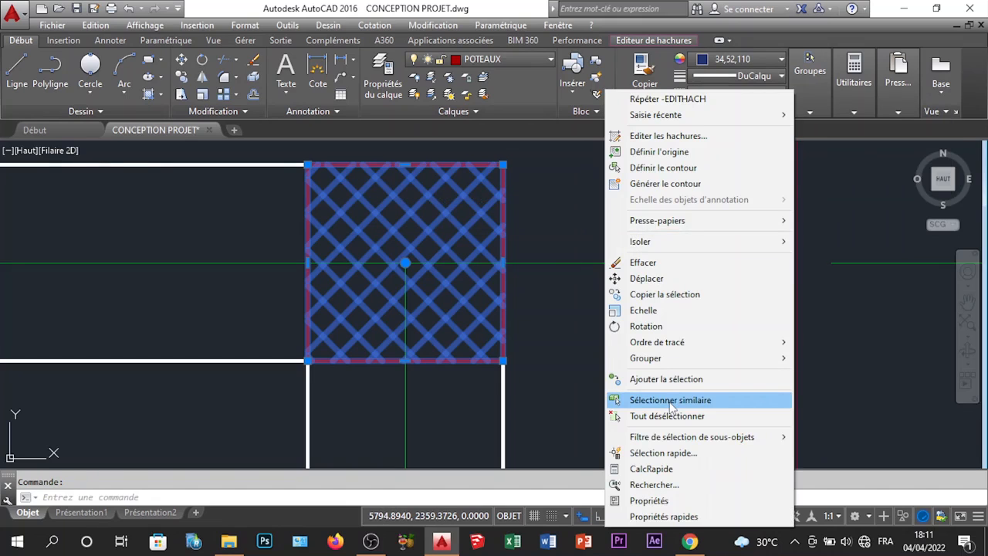
left_click(672, 400)
scroll(451, 258, "down", 8)
scroll(410, 300, "down", 5)
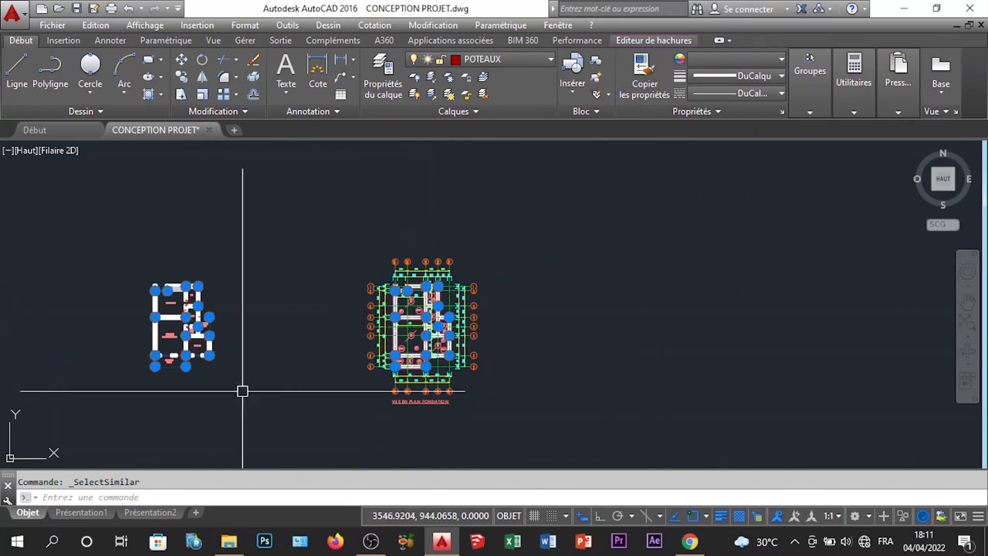
scroll(242, 392, "up", 6)
scroll(338, 269, "up", 3)
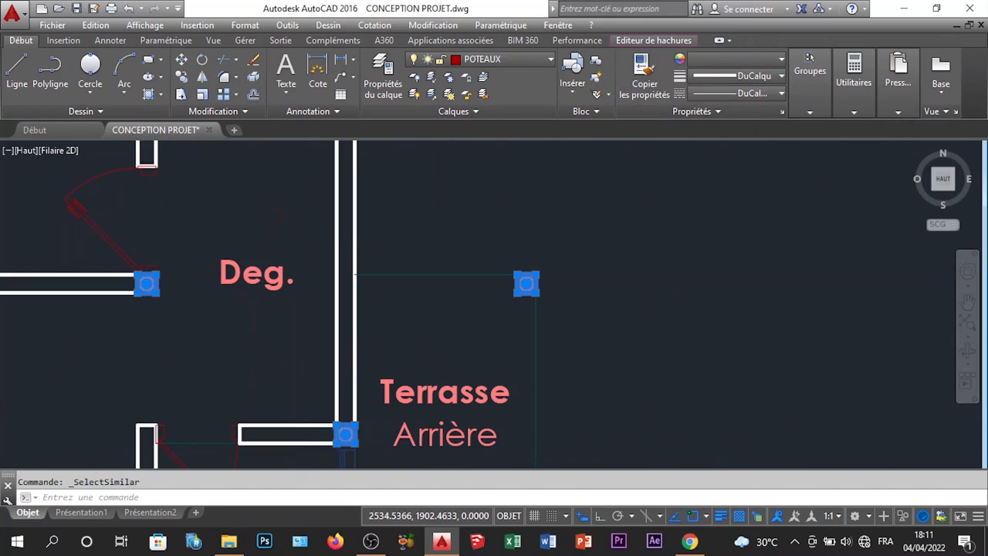
scroll(332, 332, "down", 4)
left_click(746, 59)
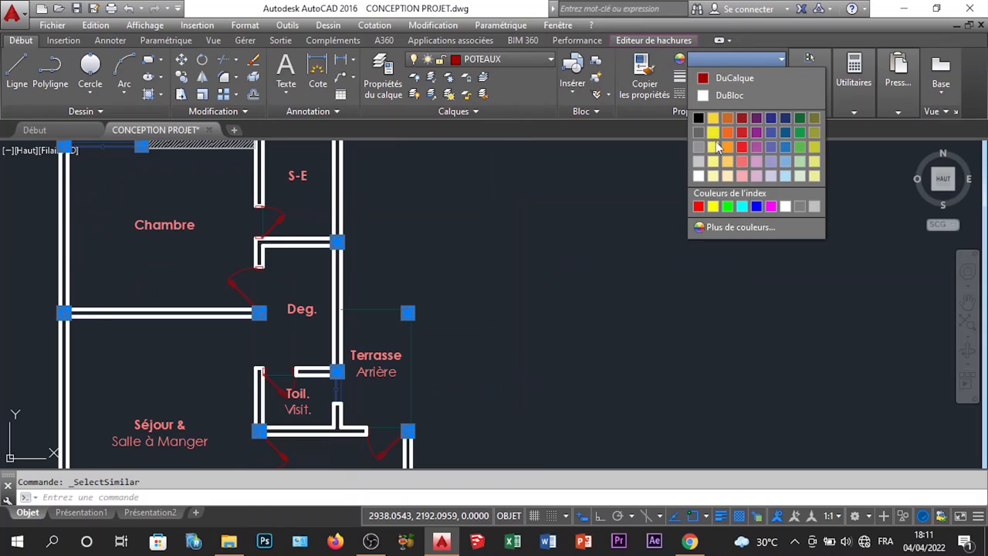
left_click(786, 119)
scroll(466, 243, "down", 5)
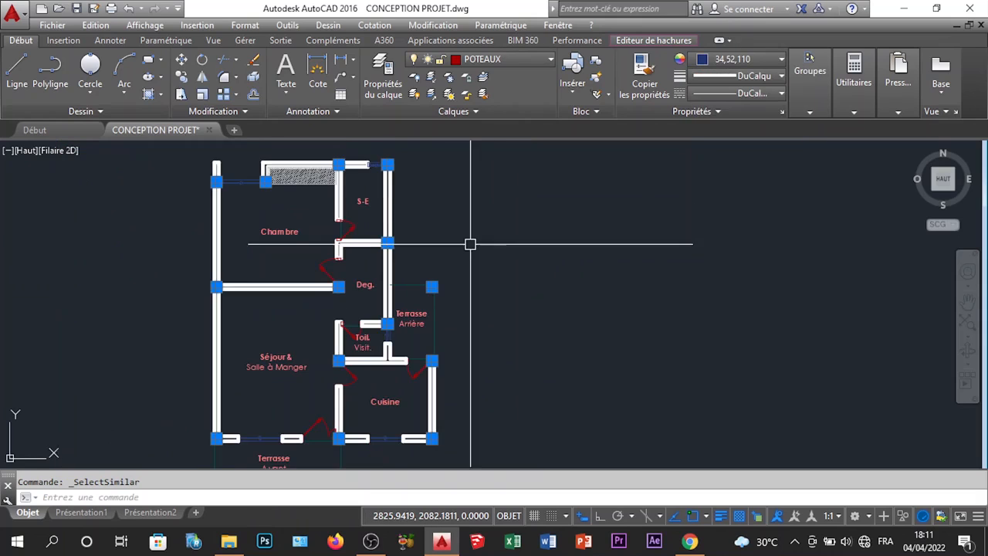
key("Escape")
Examine the colour of the column hatches in the floor plan and in the foundation plan
scroll(453, 286, "up", 10)
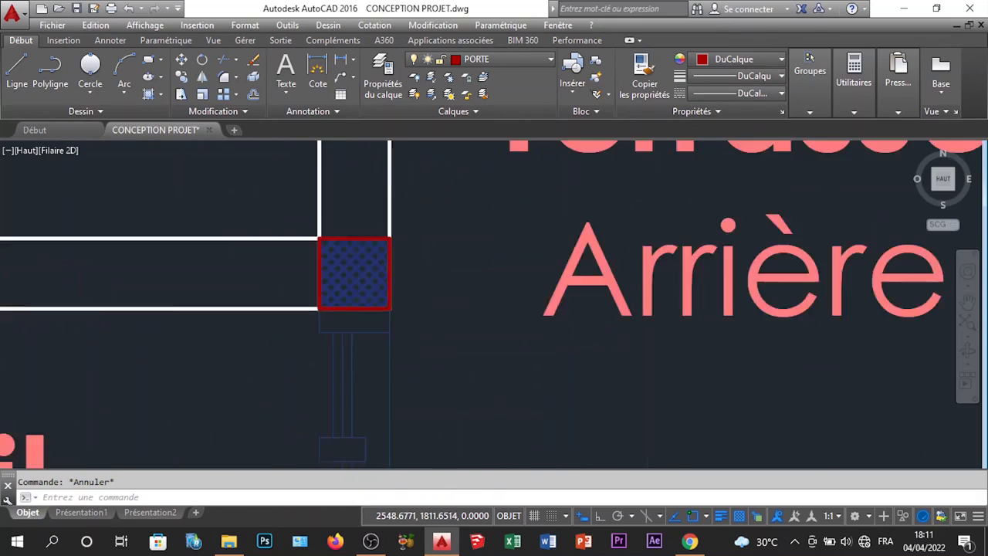
scroll(355, 301, "down", 5)
middle_click_drag(580, 270, 276, 275)
scroll(562, 221, "up", 10)
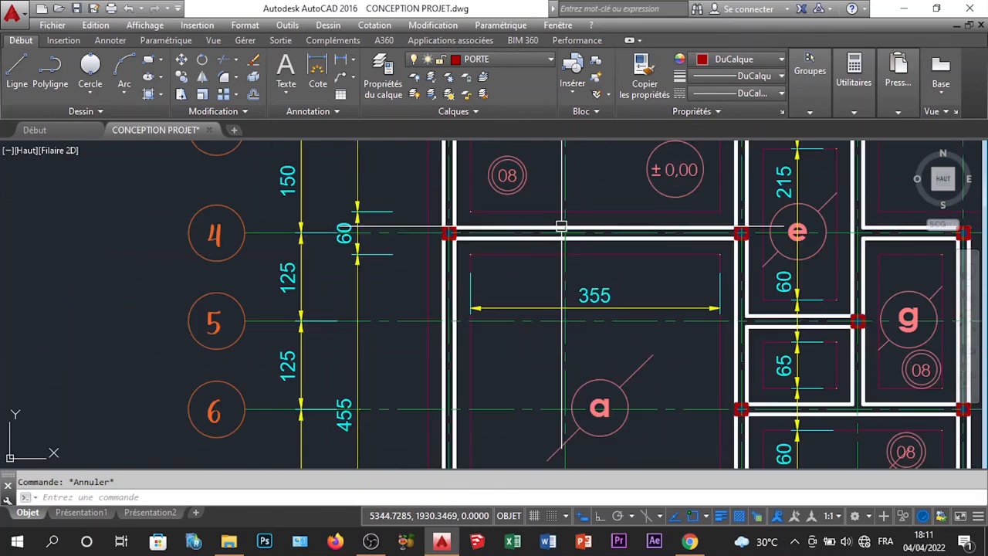
scroll(391, 283, "down", 10)
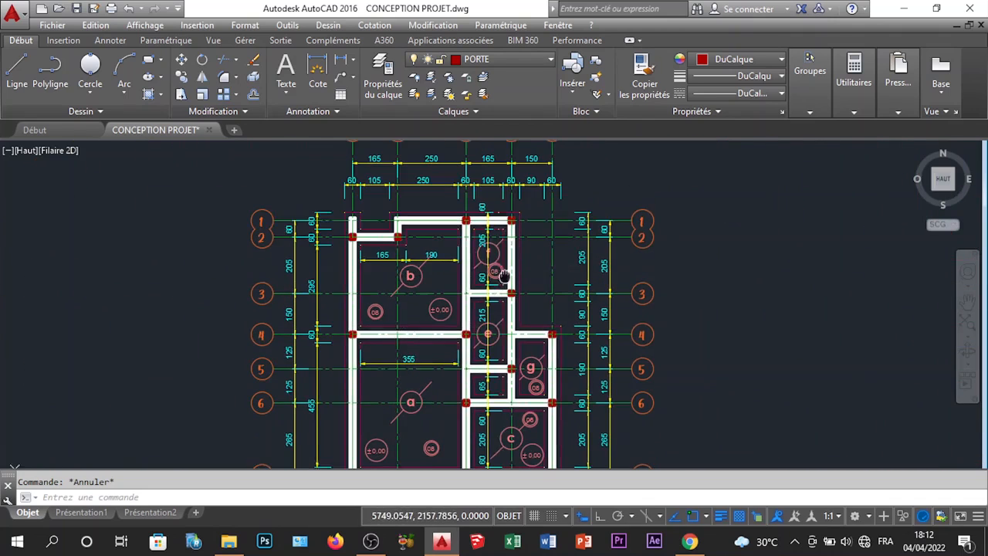
scroll(472, 209, "up", 10)
middle_click_drag(473, 209, 485, 260)
scroll(335, 176, "up", 4)
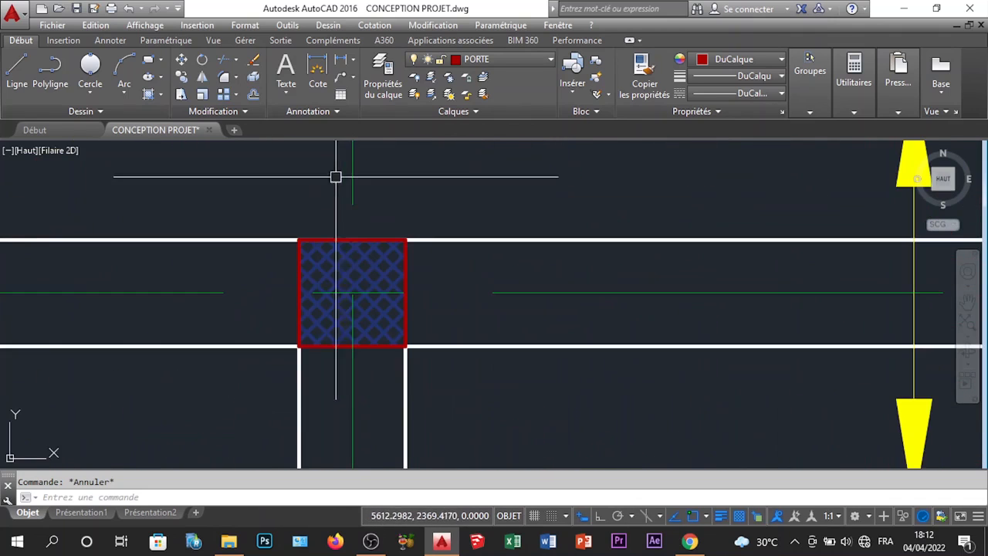
scroll(381, 277, "up", 6)
scroll(381, 277, "down", 10)
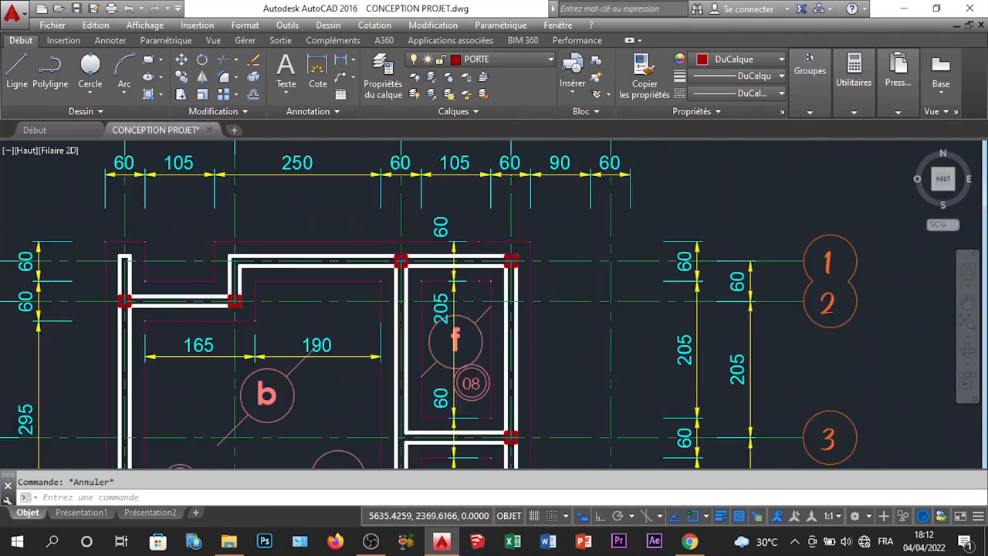
scroll(381, 316, "up", 2)
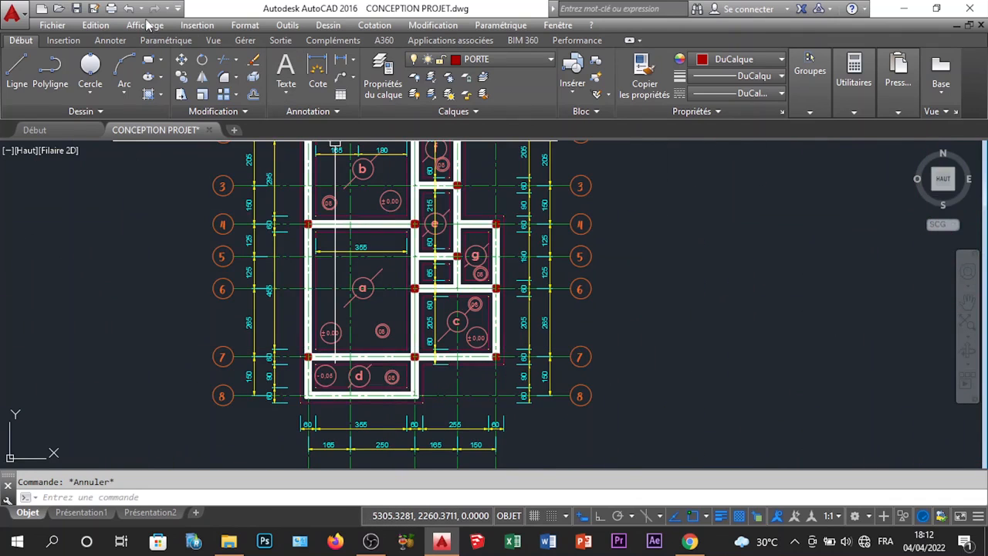
Start a plot of the drawing and choose Microsoft Print to PDF as the printer
key("ctrl+p")
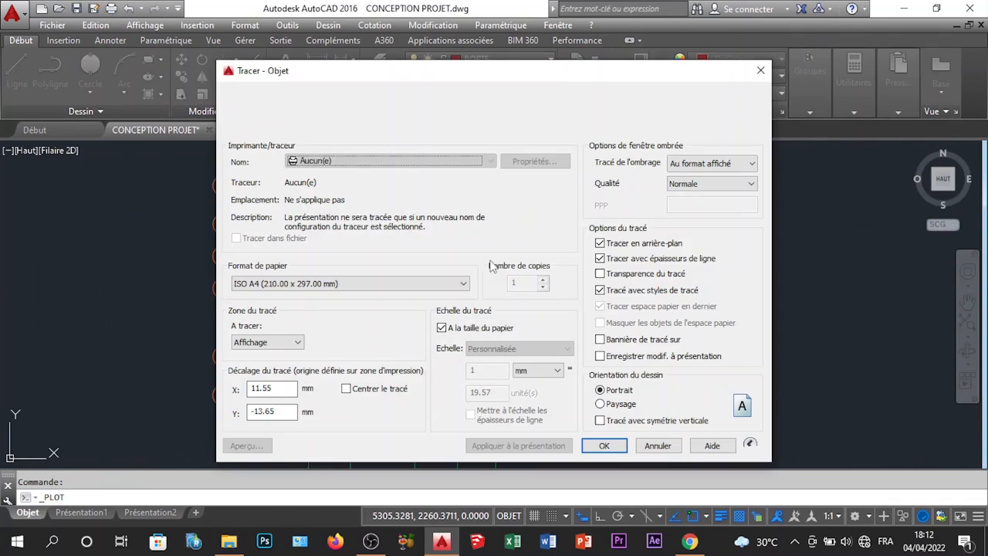
left_click(438, 161)
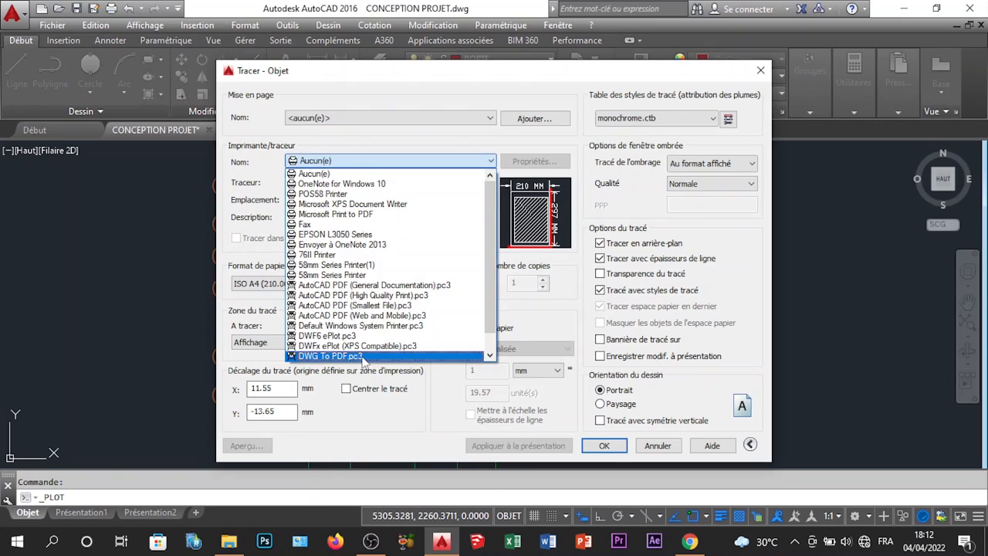
left_click(360, 216)
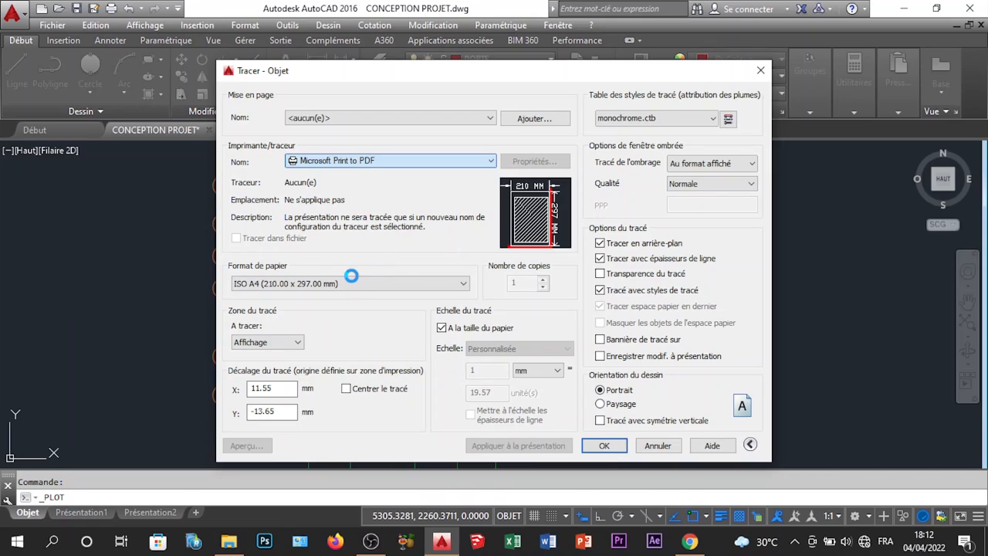
Set the plot area to a window around the whole foundation plan with its title, centred on A4 with monochrome.ctb
left_click(266, 345)
left_click(247, 373)
scroll(376, 328, "down", 3)
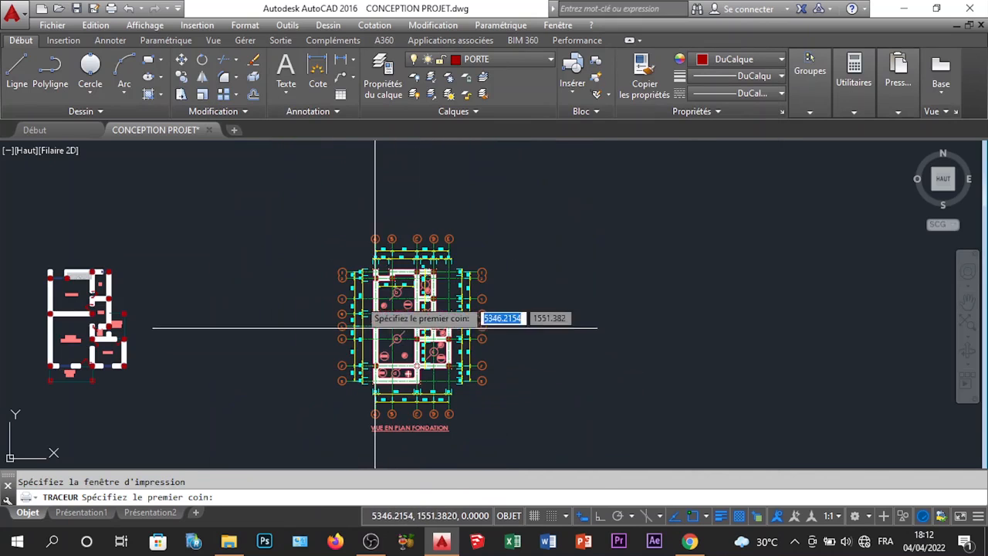
left_click(331, 229)
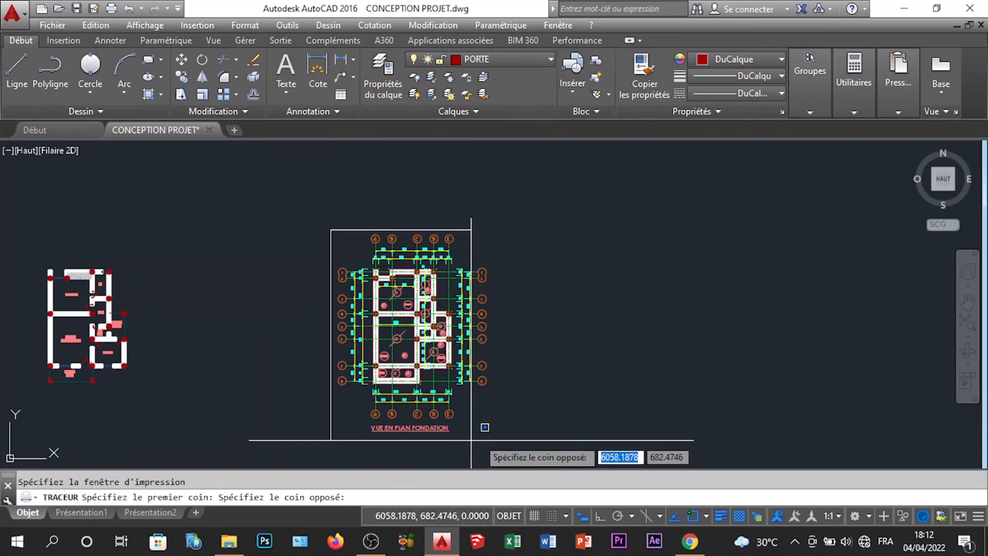
left_click(495, 437)
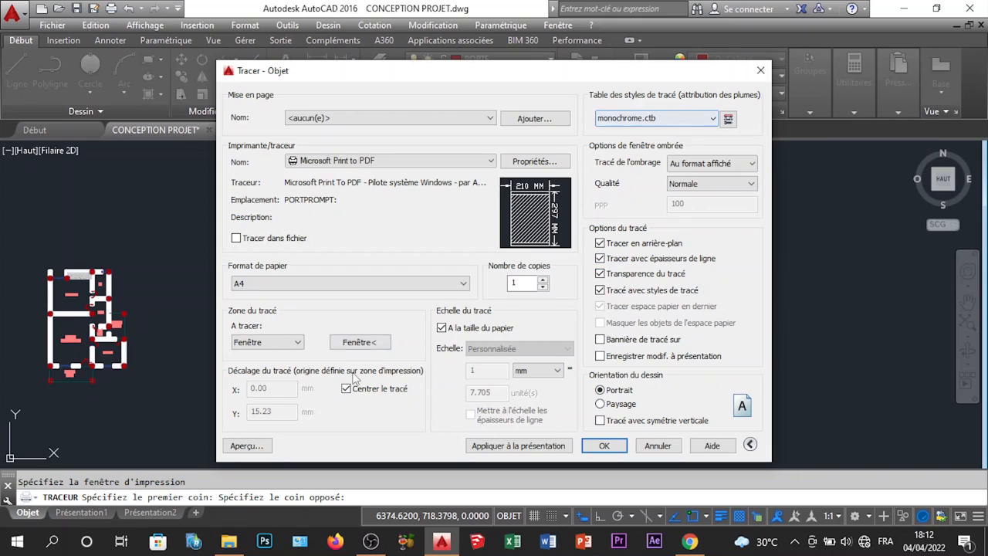
Preview the plot and examine the column fills and walls around rooms c, e and g
left_click(237, 451)
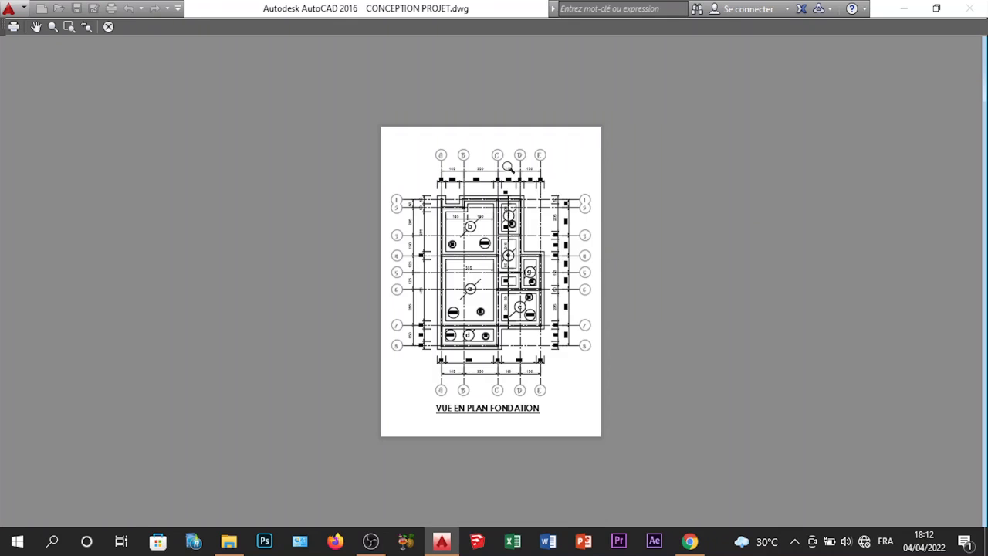
scroll(507, 166, "up", 5)
scroll(556, 143, "down", 3)
scroll(561, 368, "up", 5)
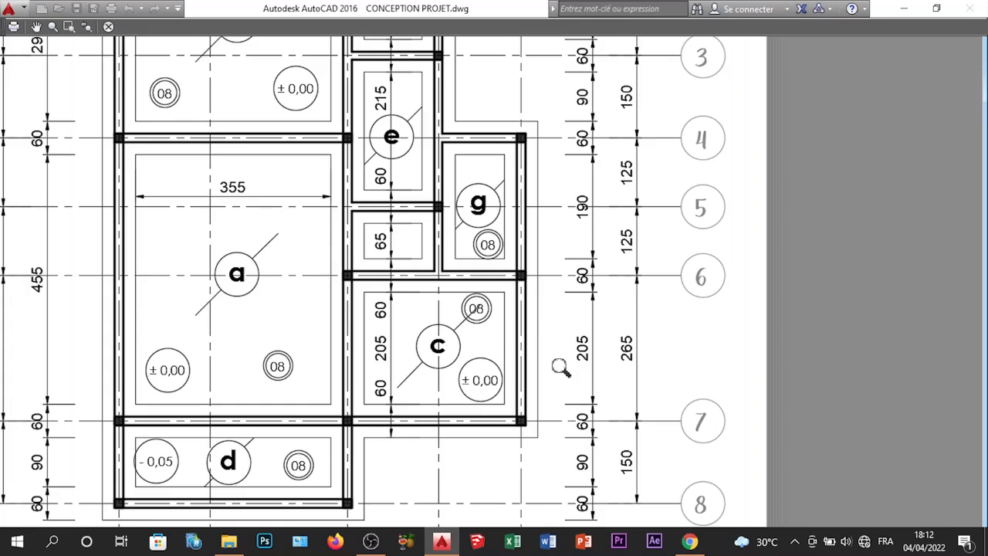
scroll(580, 247, "down", 5)
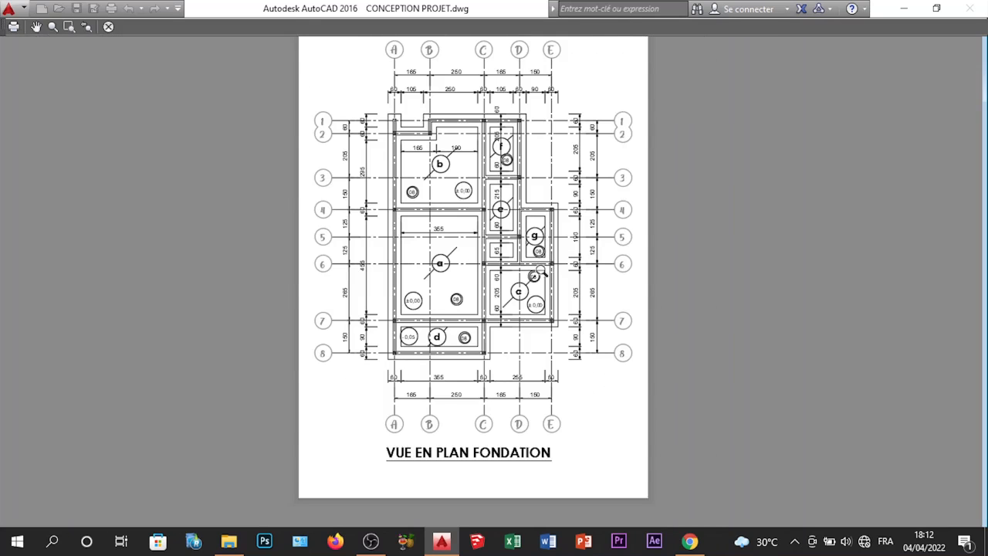
scroll(521, 246, "up", 3)
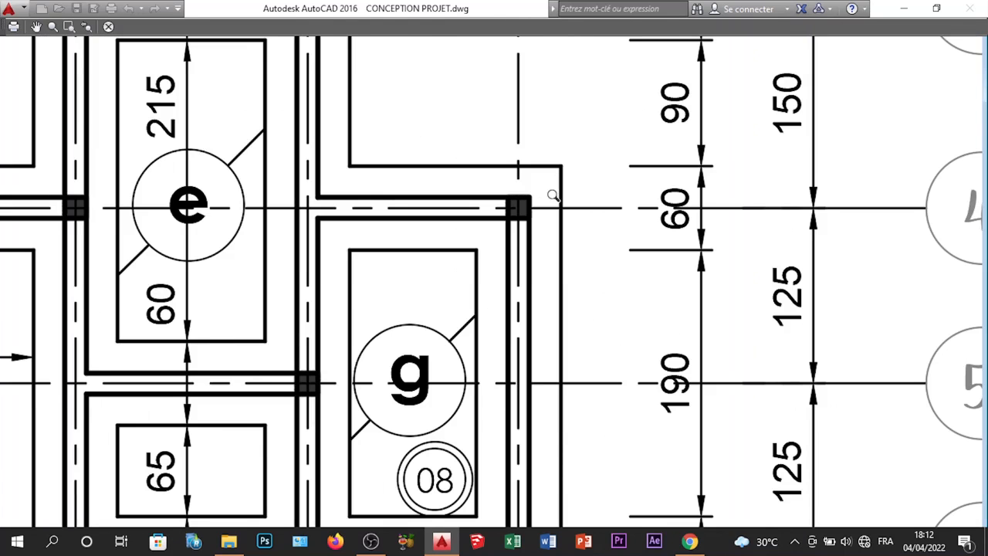
scroll(525, 212, "down", 6)
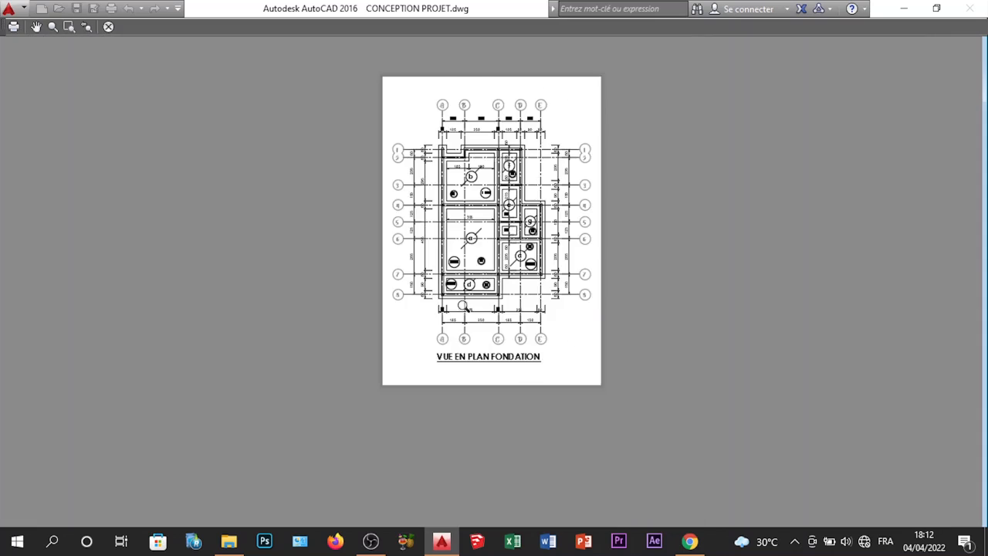
Examine room d, the dimensions and axis bubbles below it, the title and the overall sheet layout in the plot preview
scroll(464, 306, "up", 8)
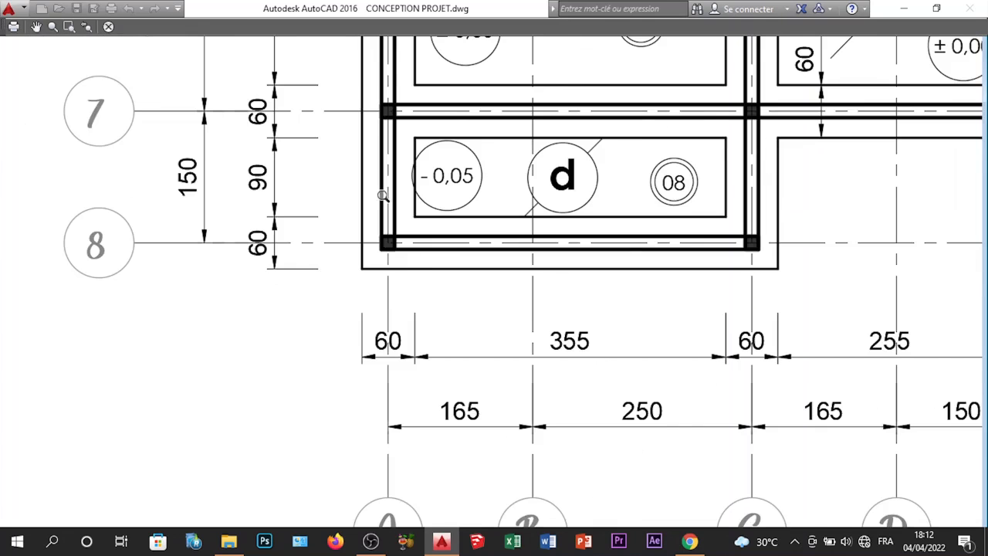
scroll(388, 231, "up", 2)
scroll(394, 232, "down", 5)
scroll(398, 228, "up", 2)
scroll(392, 212, "down", 2)
scroll(509, 434, "up", 2)
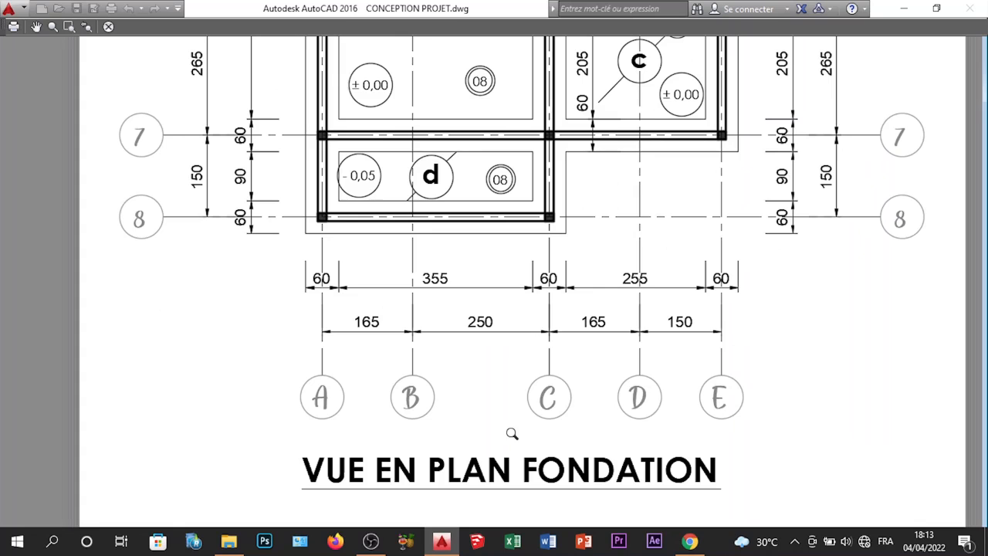
scroll(597, 368, "down", 3)
scroll(663, 274, "up", 1)
middle_click_drag(654, 288, 592, 343)
scroll(548, 360, "down", 2)
scroll(543, 202, "up", 2)
scroll(546, 196, "down", 1)
scroll(417, 186, "down", 1)
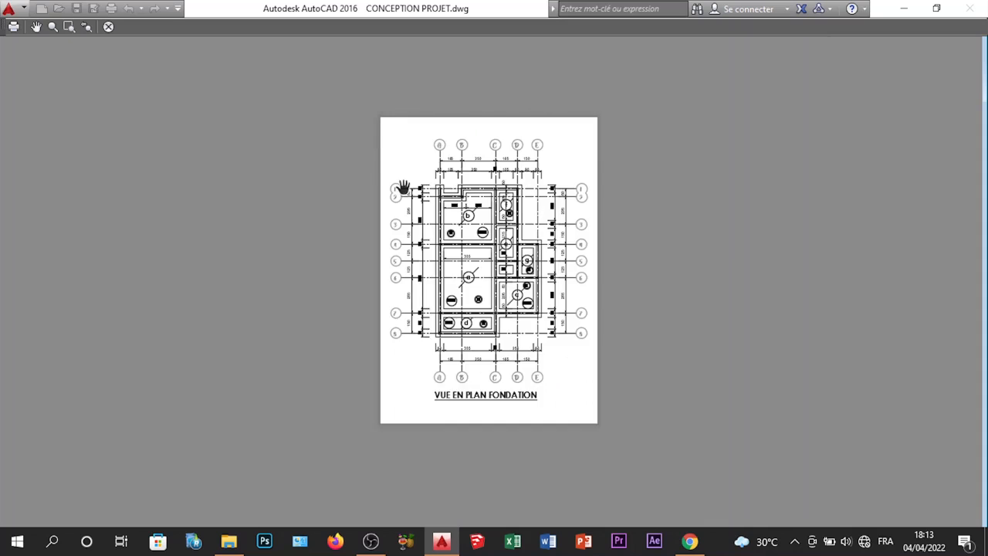
scroll(461, 412, "up", 3)
scroll(494, 397, "down", 2)
scroll(495, 396, "down", 1)
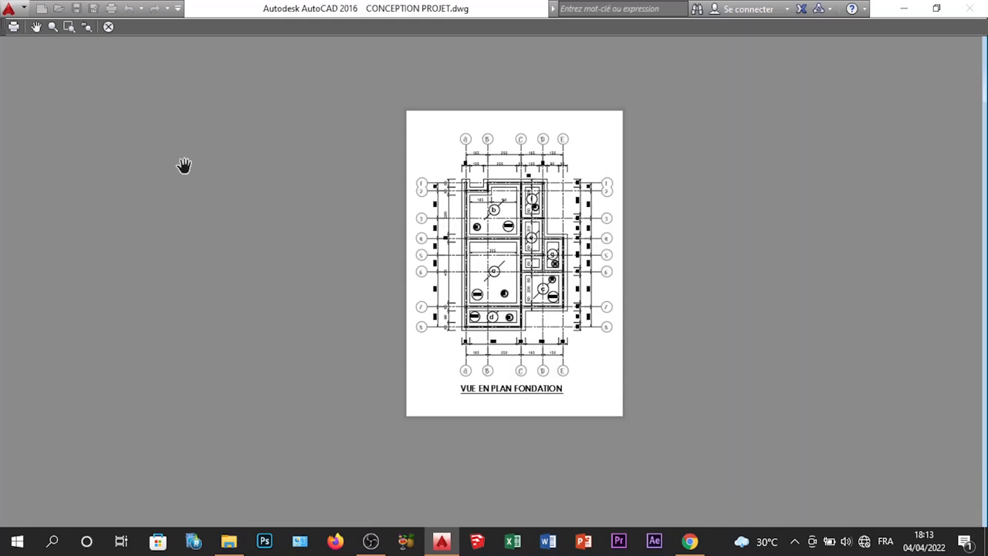
Plot the previewed sheet to PDF and open the file CONCEPTION PROJET-Model from the desktop in Nitro Pro 8
left_click(14, 28)
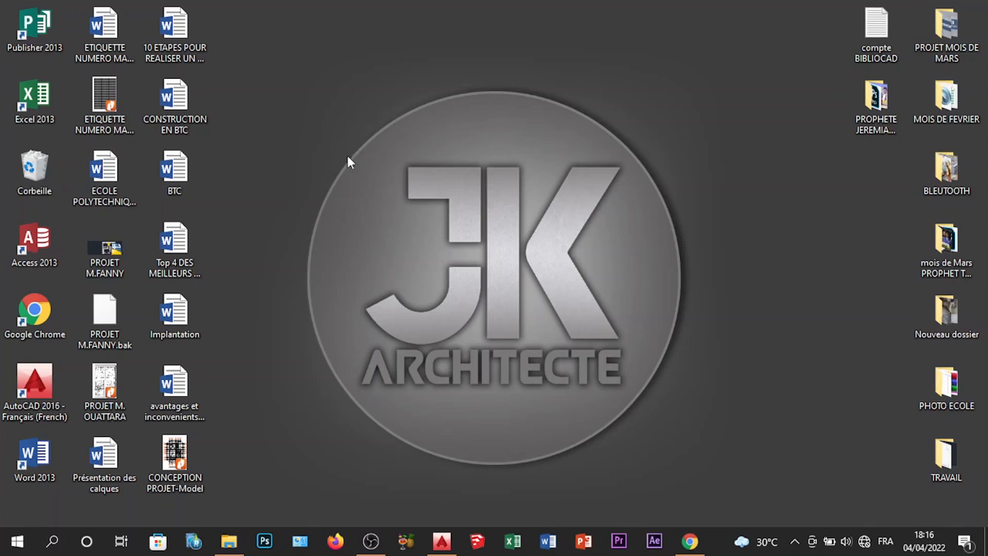
double_click(183, 458)
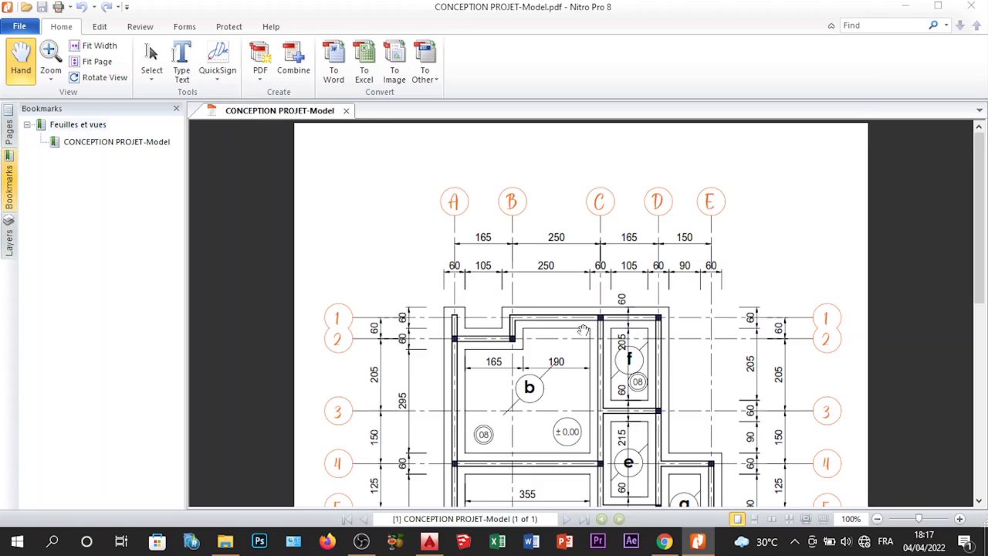
Examine the plotted foundation plan as a whole sheet and close up around the wall junction at axes C and 3
scroll(577, 328, "down", 10)
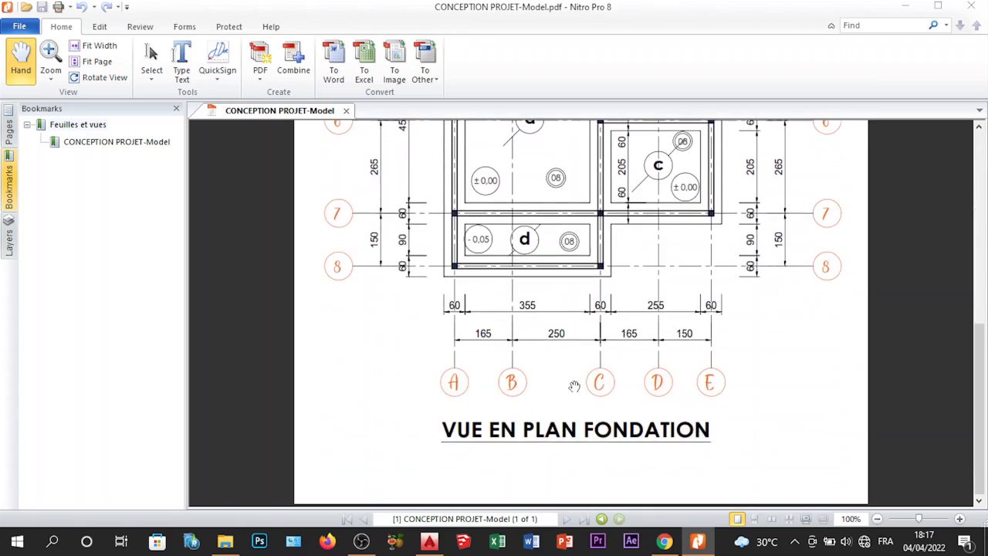
scroll(574, 386, "down", 4, "ctrl")
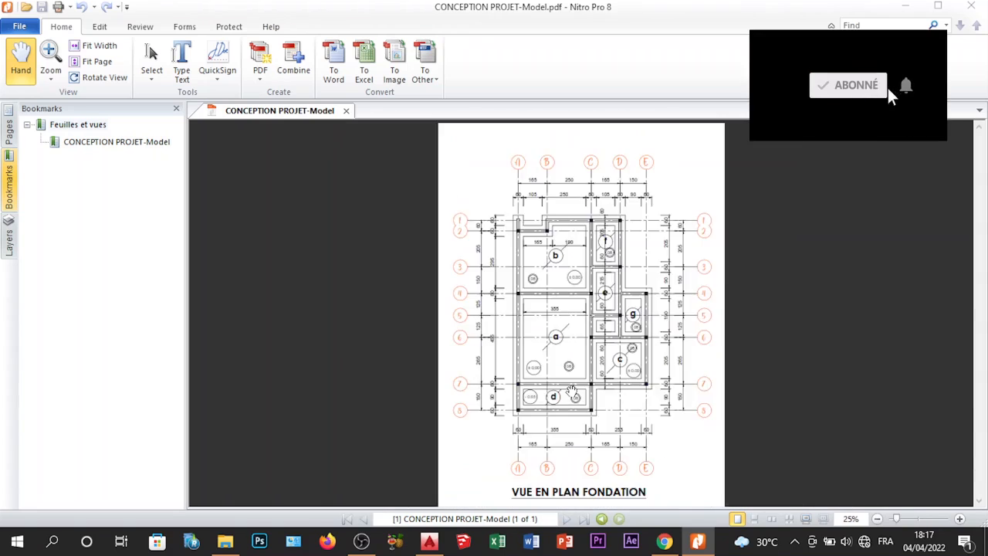
scroll(572, 391, "down", 1, "ctrl")
scroll(595, 404, "up", 3, "ctrl")
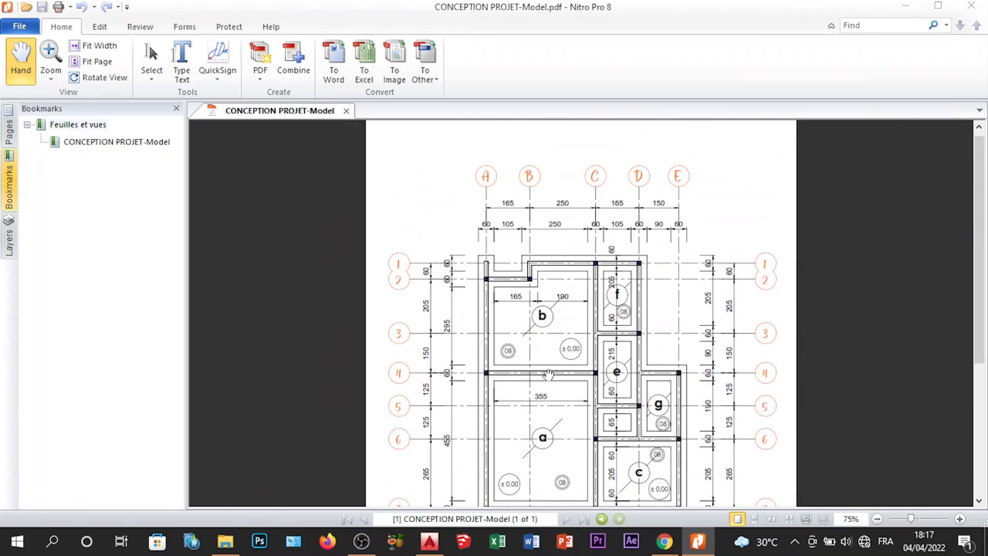
scroll(564, 352, "down", 3)
scroll(581, 328, "up", 2)
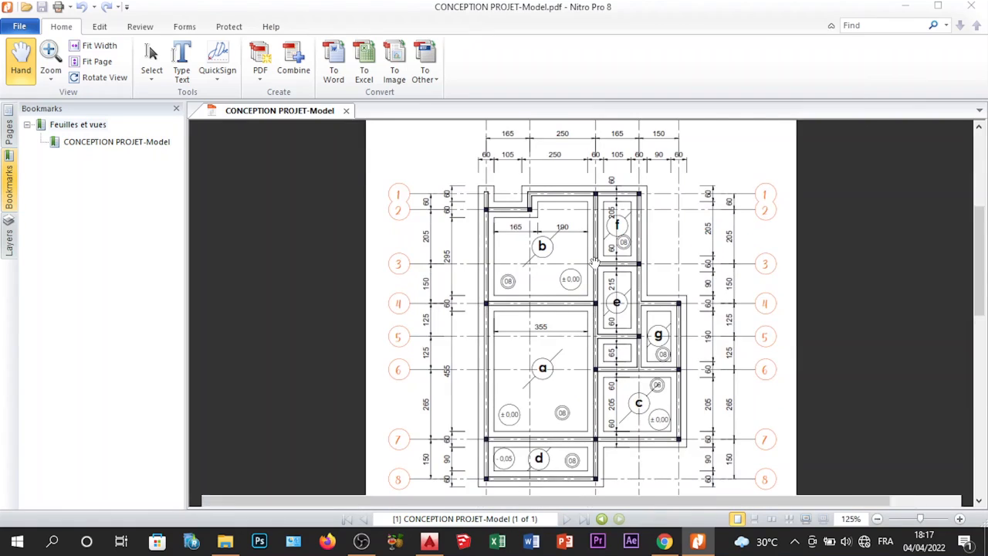
scroll(595, 263, "up", 3, "ctrl")
scroll(594, 262, "up", 3, "ctrl")
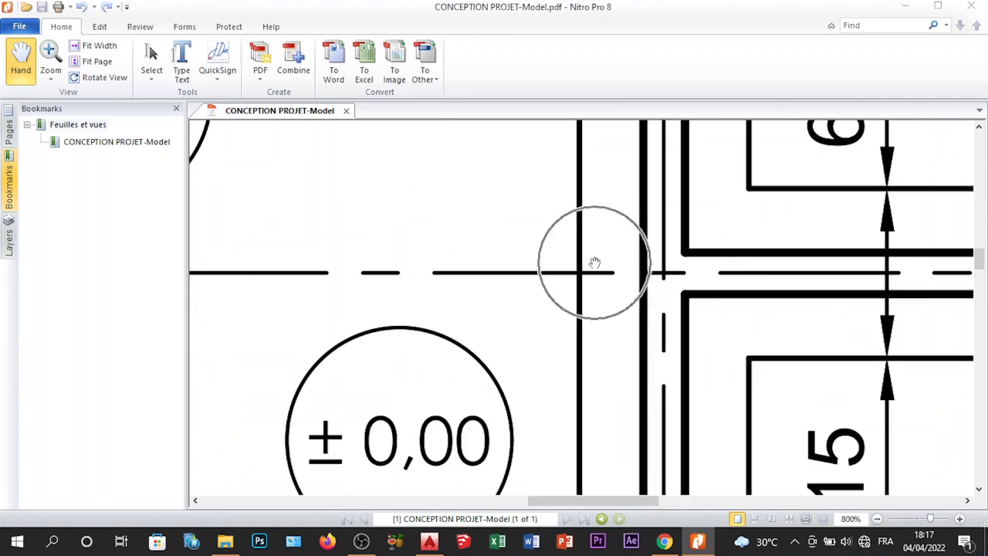
scroll(594, 262, "down", 5, "ctrl")
scroll(594, 265, "down", 3, "ctrl")
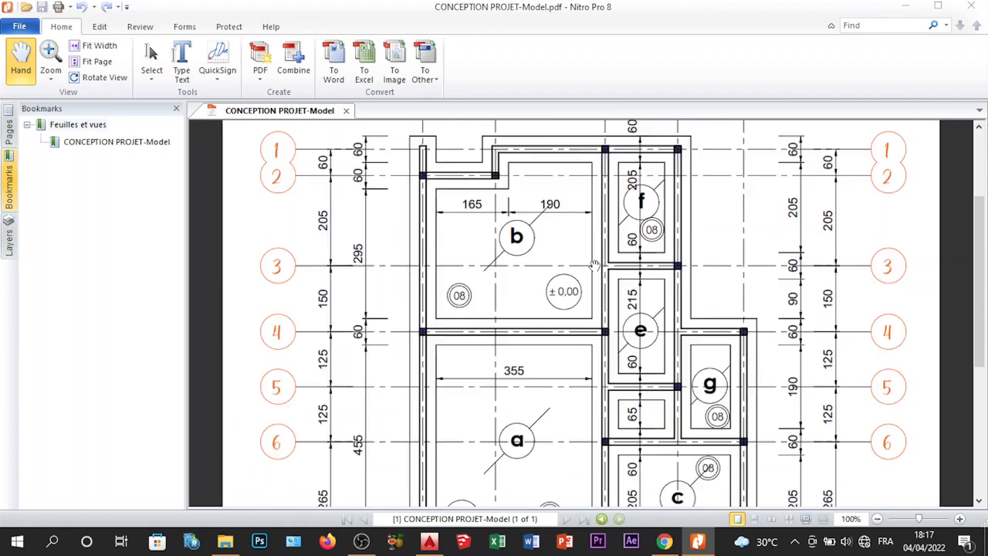
scroll(606, 412, "up", 1)
scroll(622, 310, "down", 2)
scroll(622, 311, "up", 1)
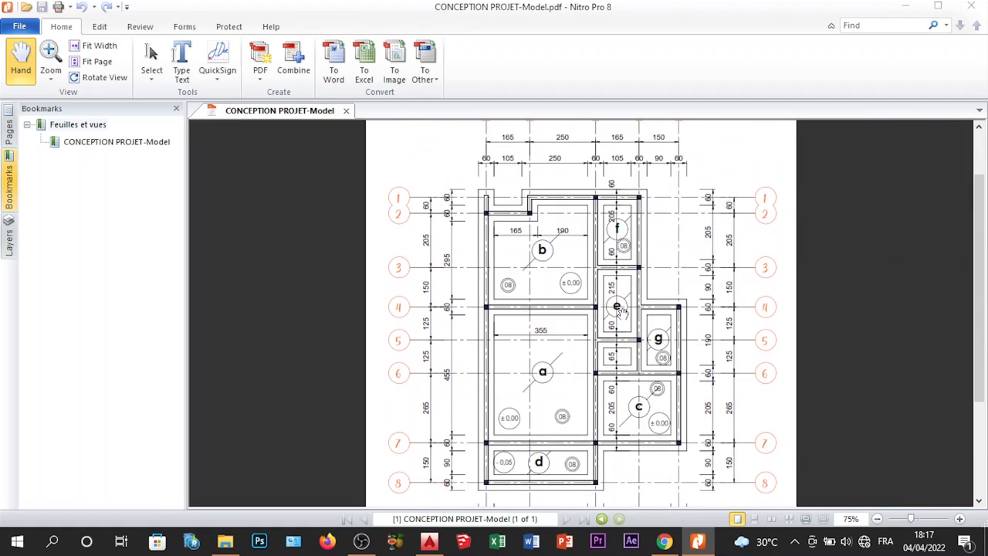
Examine the PDF plan's axis bubbles, dimensions, column fills and rooms from the upper axis row down to the title
scroll(622, 308, "down", 1)
scroll(622, 309, "up", 2)
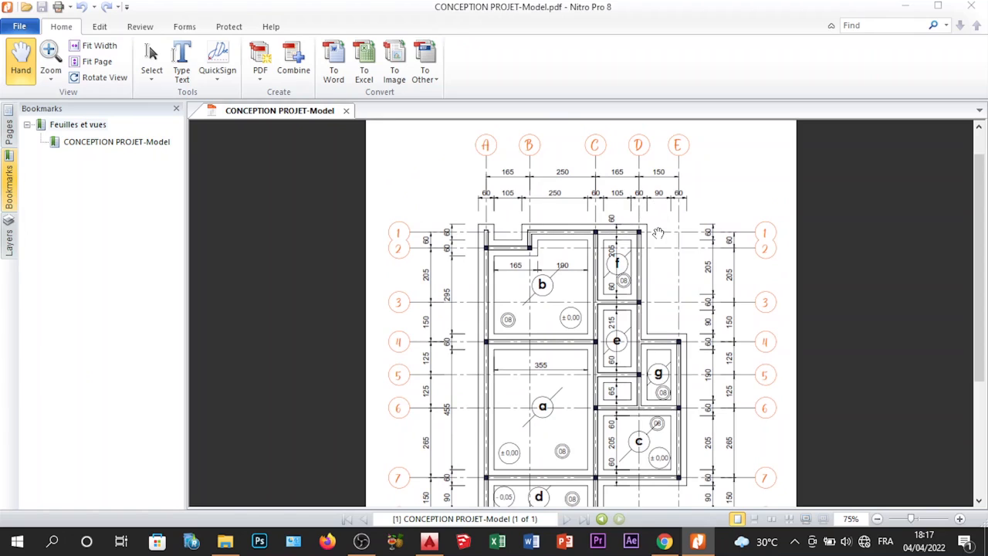
scroll(582, 291, "down", 1)
scroll(566, 315, "up", 2)
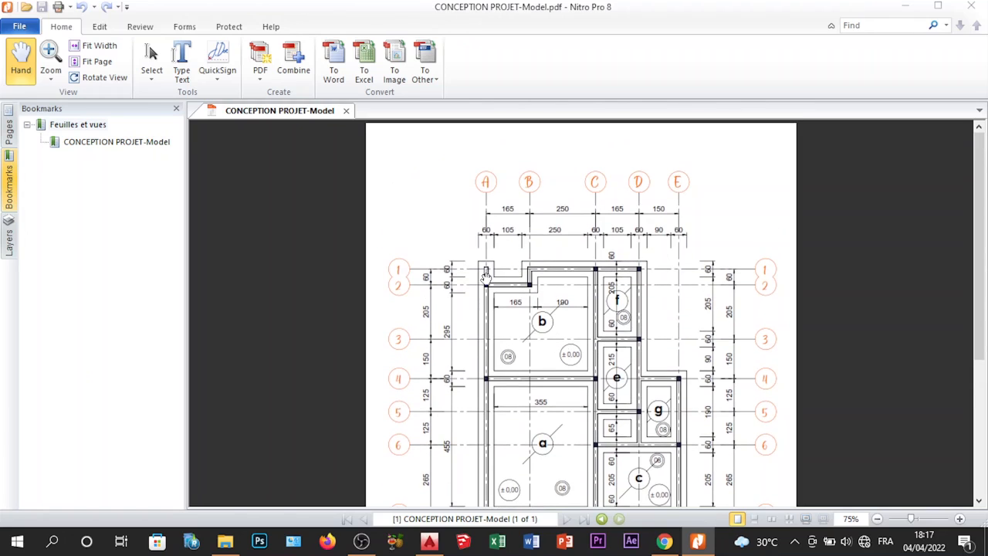
scroll(556, 230, "down", 3)
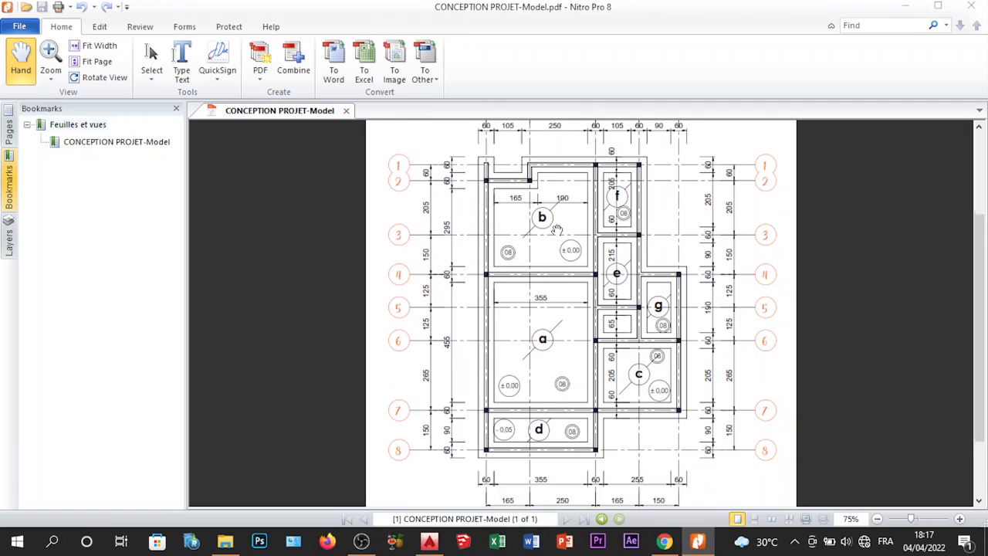
scroll(574, 398, "down", 1)
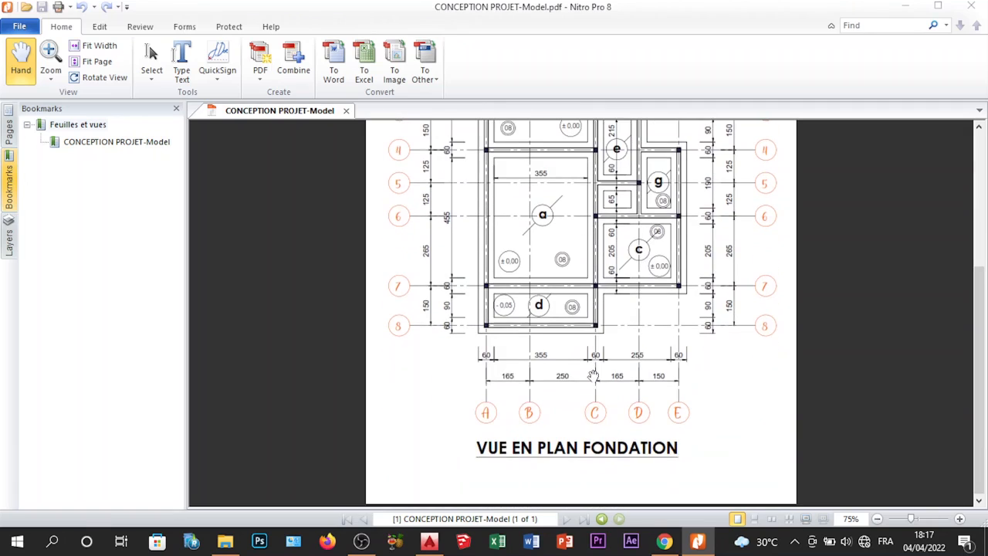
scroll(586, 391, "up", 4)
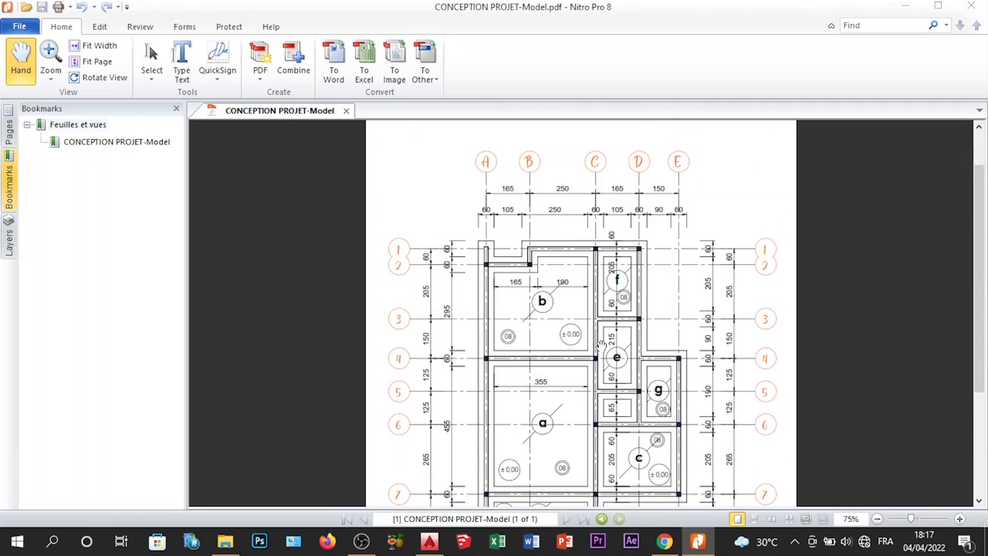
scroll(601, 346, "down", 1)
scroll(602, 344, "down", 1)
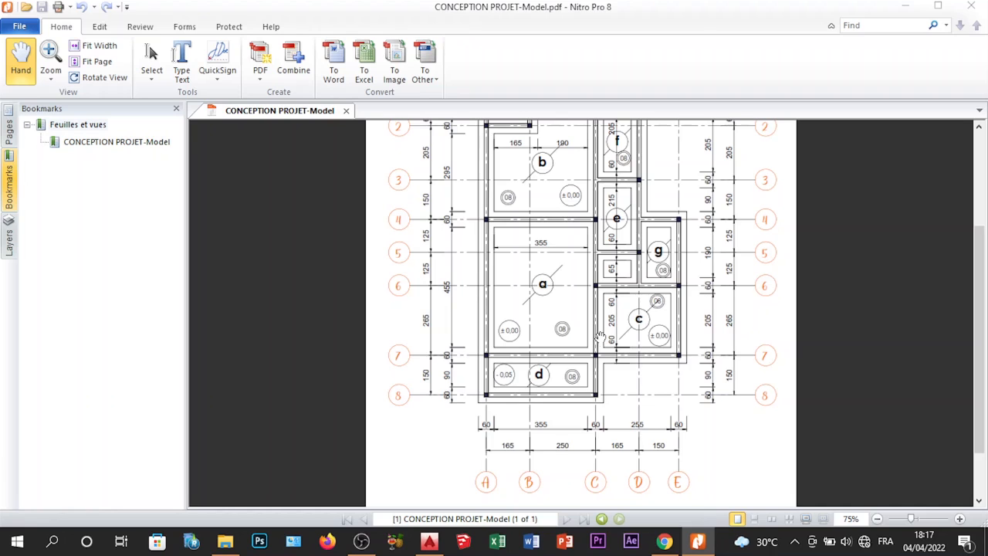
scroll(600, 337, "down", 1)
scroll(602, 334, "up", 2)
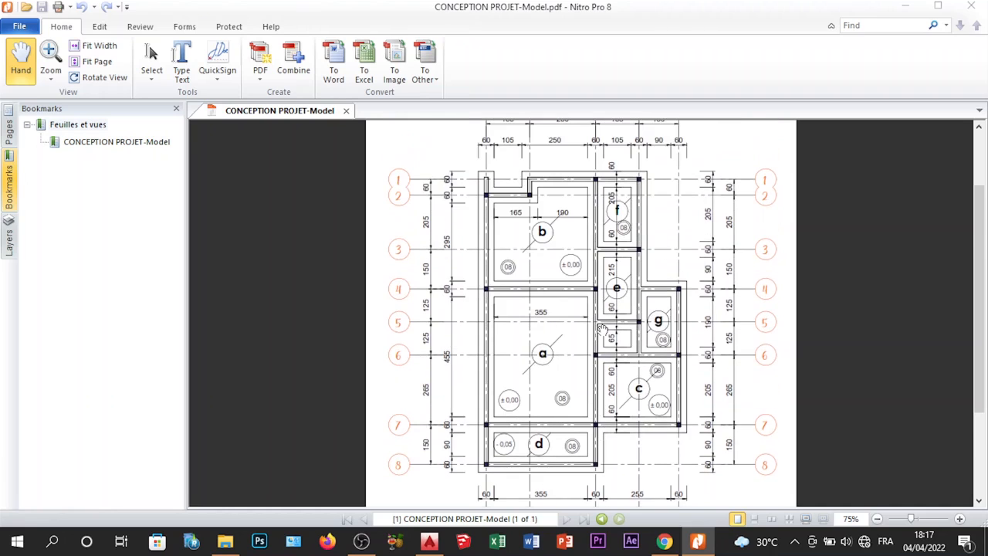
scroll(595, 328, "up", 1)
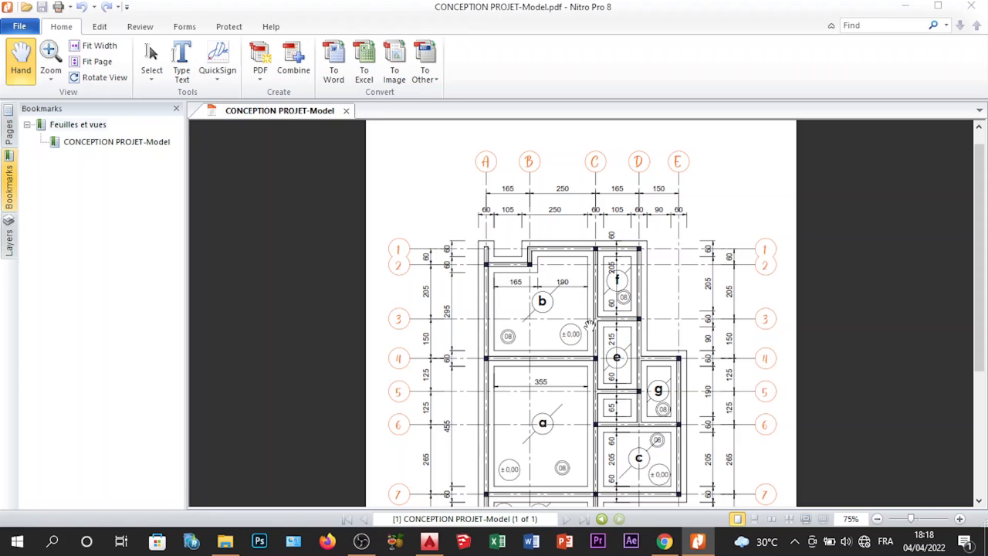
left_click_drag(492, 165, 491, 185)
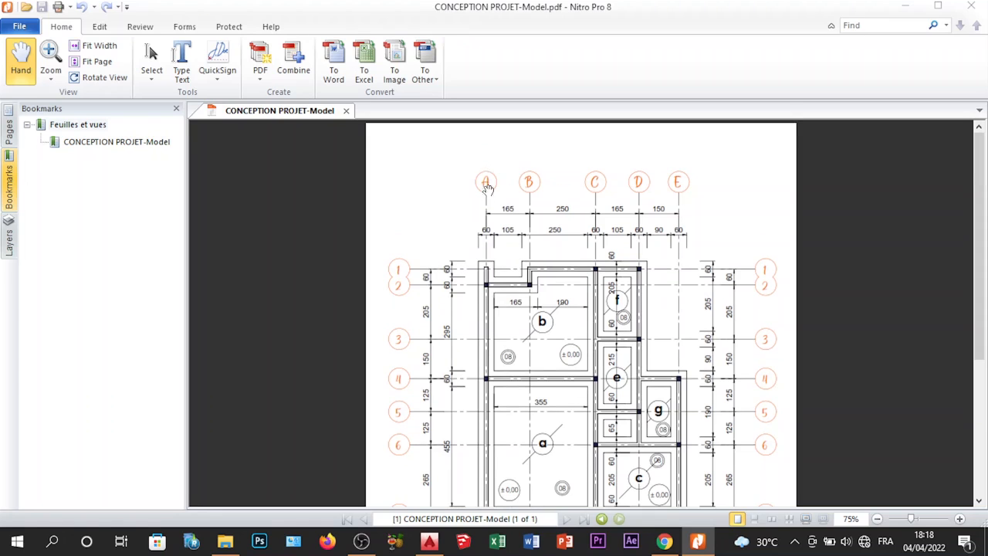
scroll(486, 208, "down", 5)
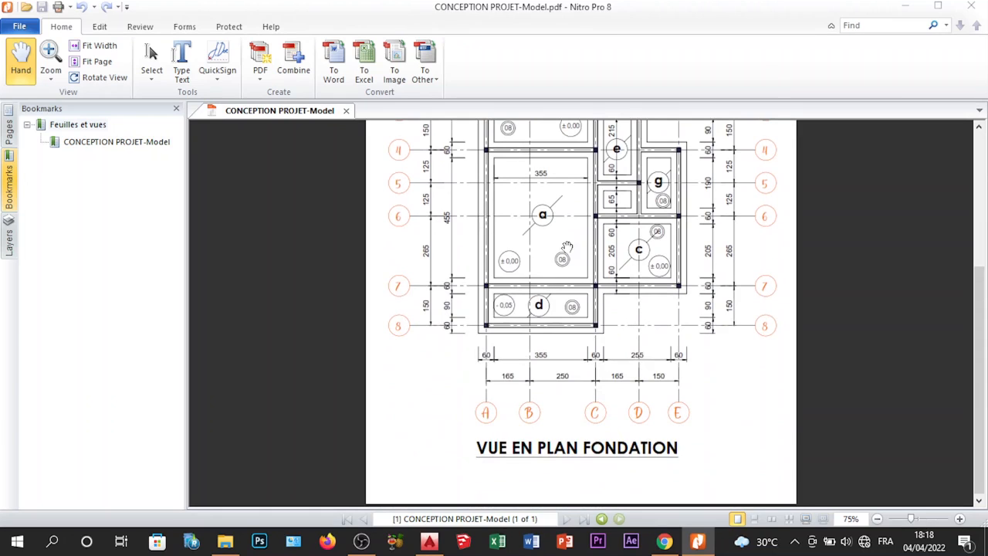
Close the bookmarks pane and review the foundation plan from its upper axis bubbles to the VUE EN PLAN FONDATION title
left_click(176, 108)
scroll(474, 301, "up", 4)
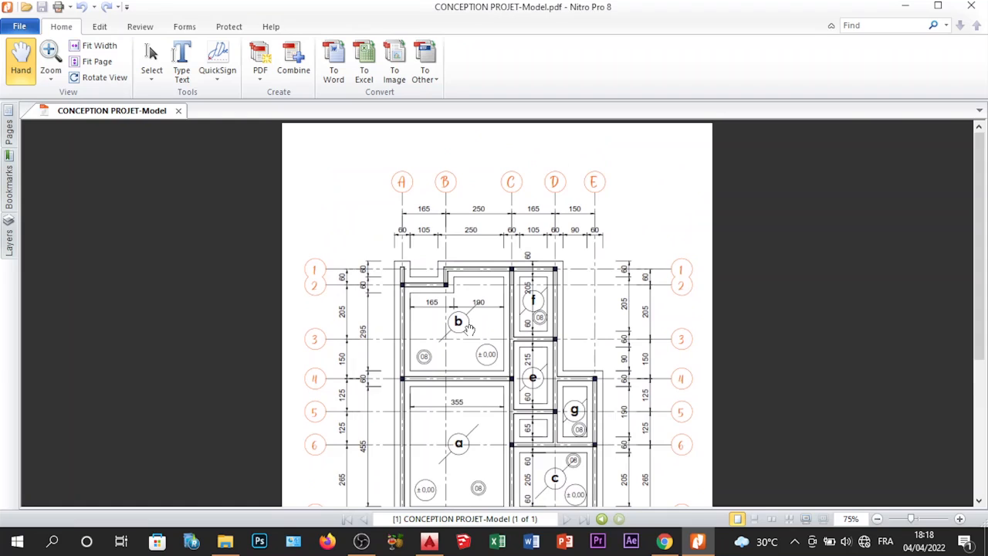
scroll(491, 239, "up", 1)
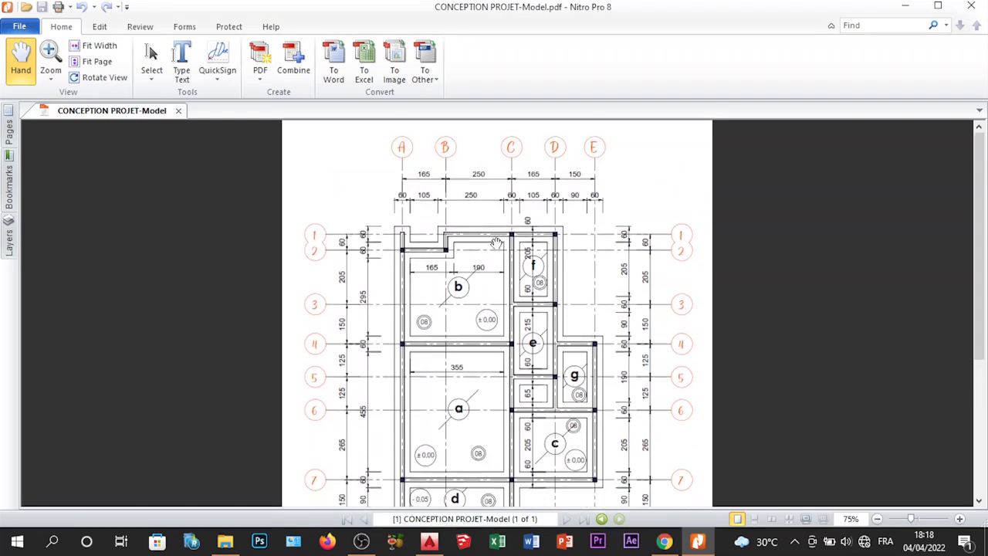
scroll(490, 255, "down", 1)
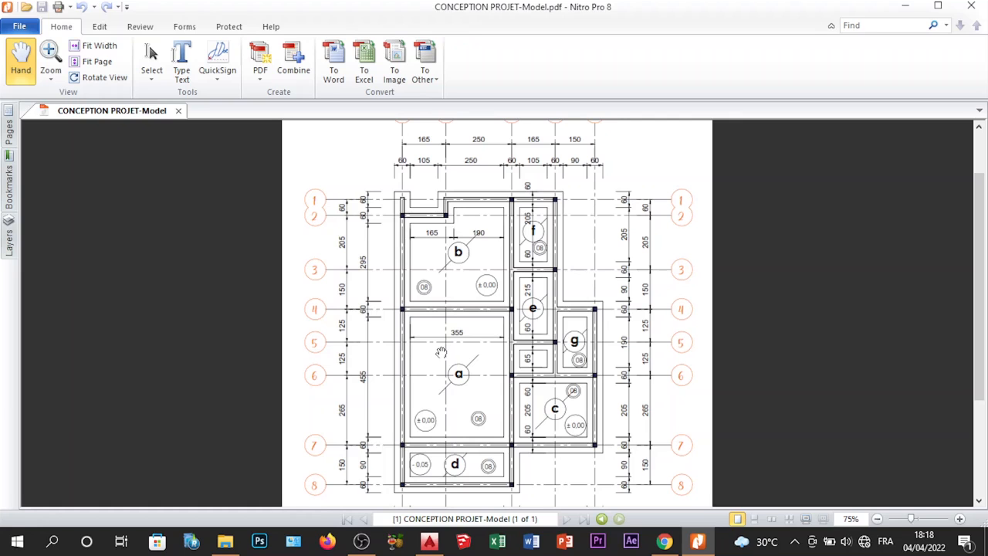
scroll(456, 327, "down", 3)
scroll(456, 327, "down", 2)
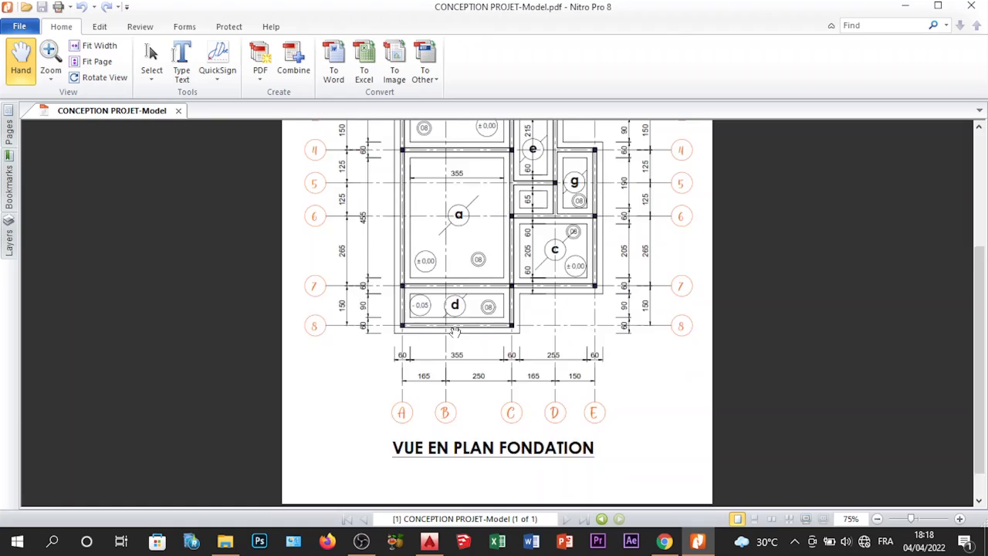
scroll(451, 332, "up", 3)
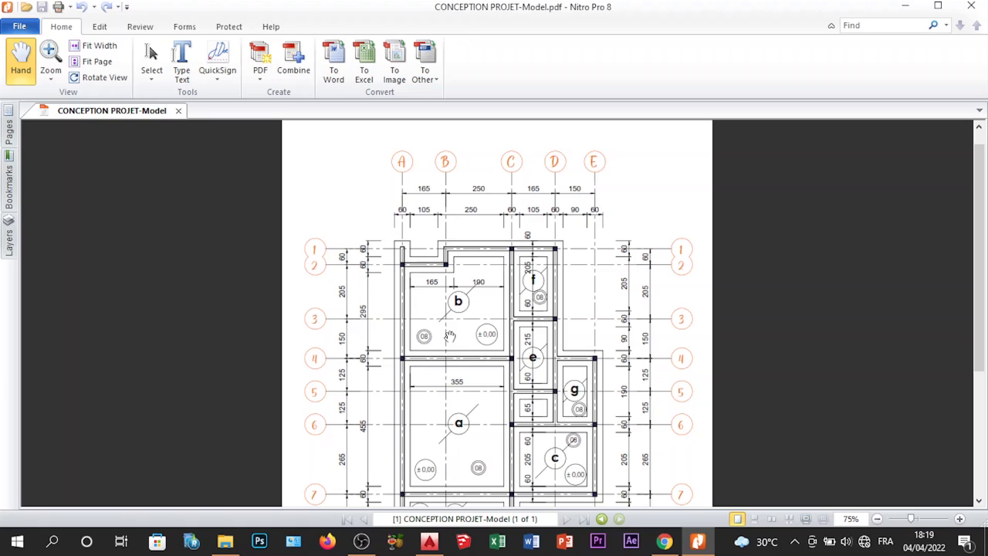
scroll(449, 335, "down", 1)
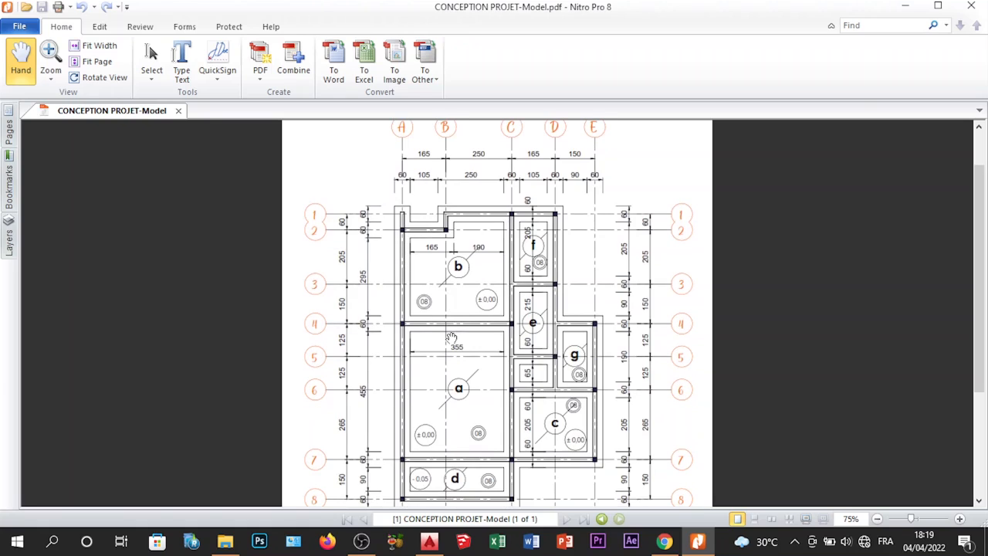